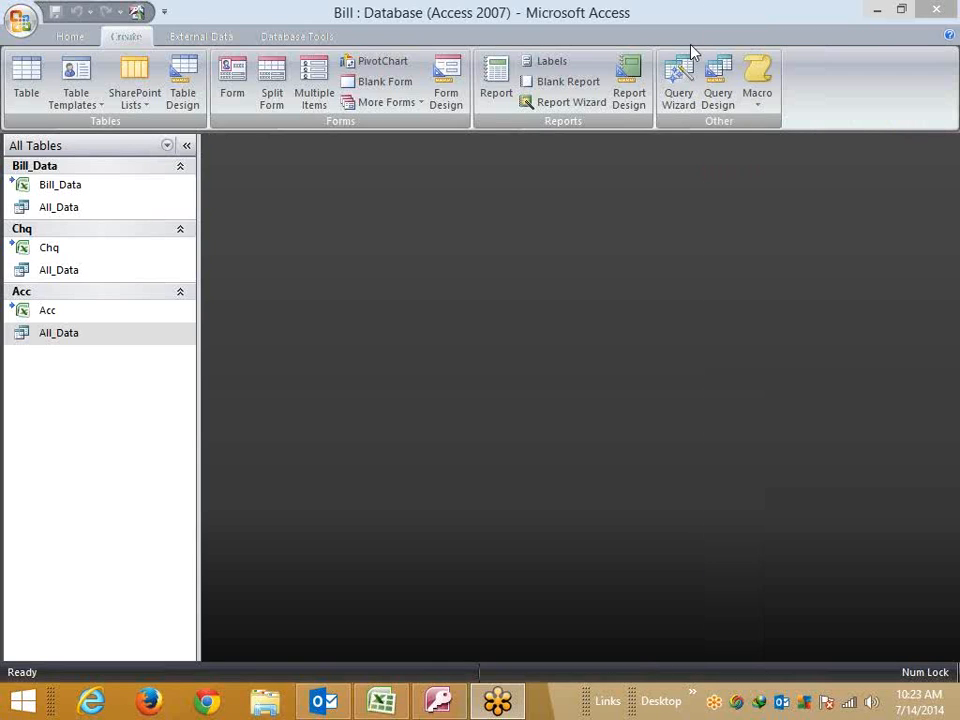
- Create an empty query in design view saved as Query1, and start a new blank form in design view
click(718, 92)
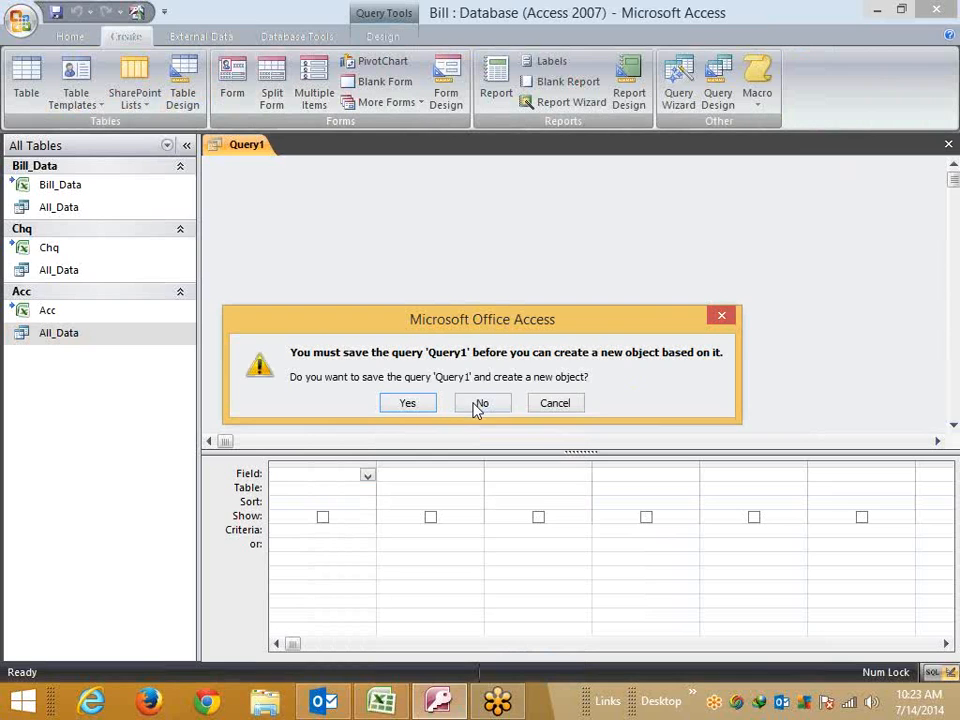
click(478, 406)
click(450, 100)
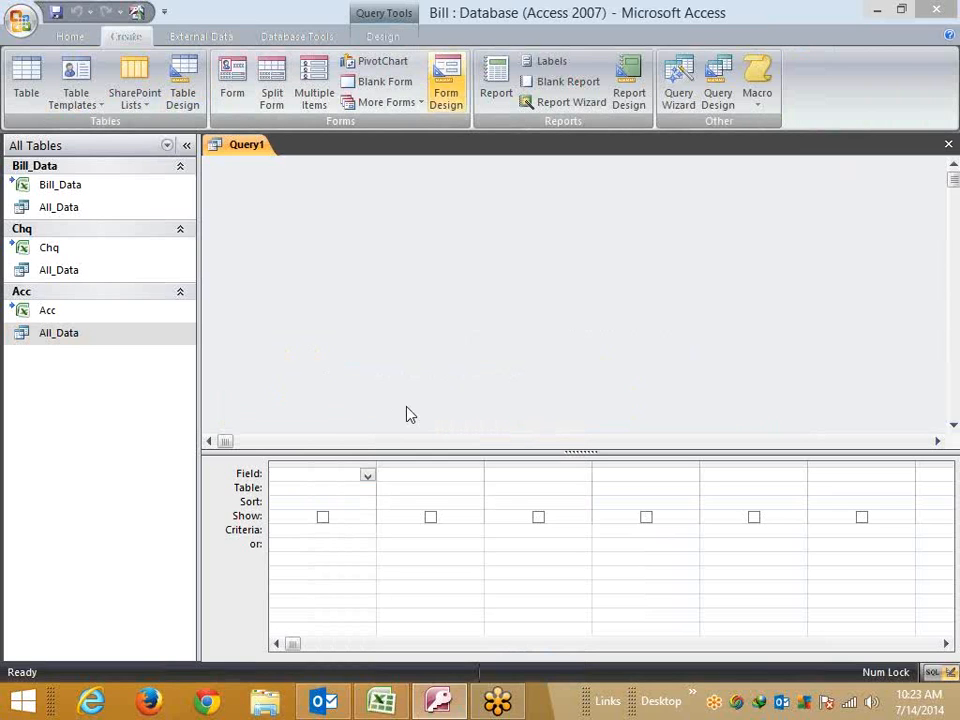
key(Return)
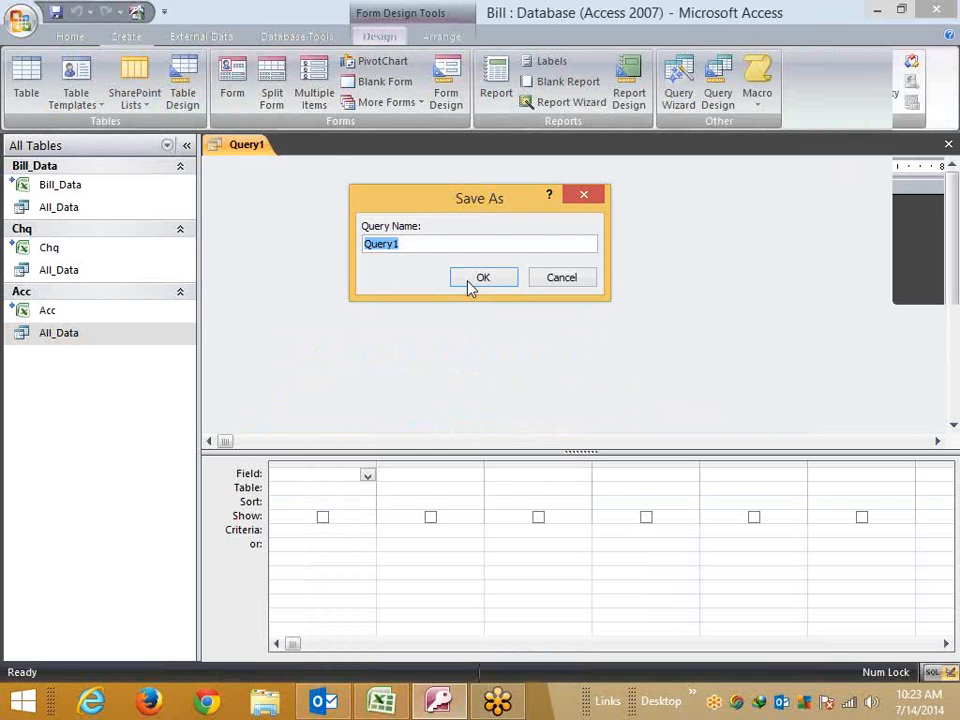
click(471, 283)
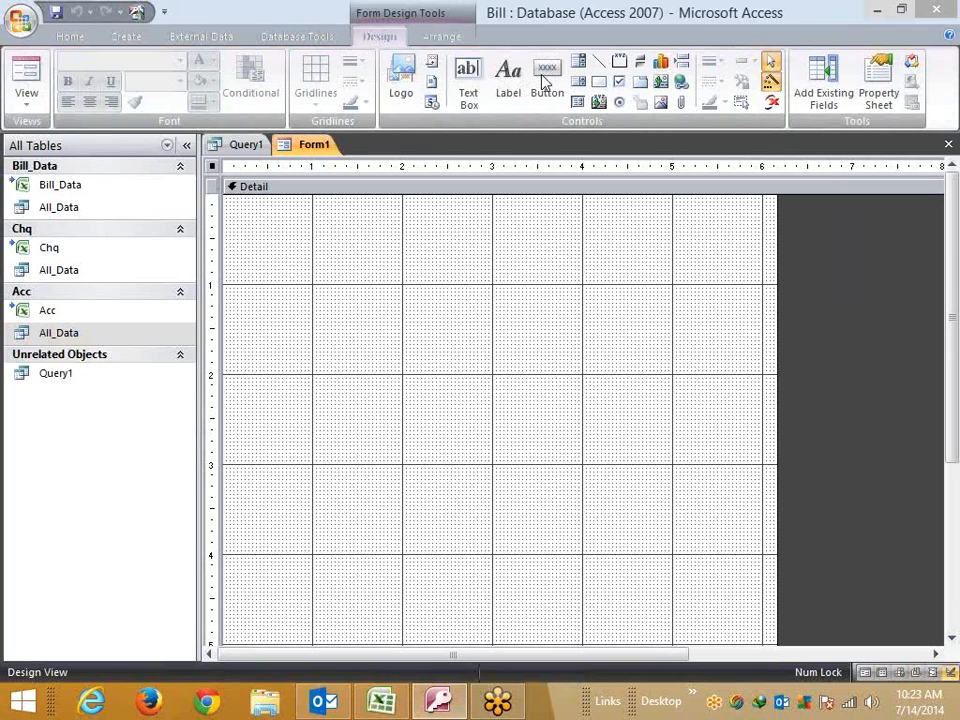
- Draw a text box about 1.4 inches wide in the form's Detail section and place its label above it
click(509, 84)
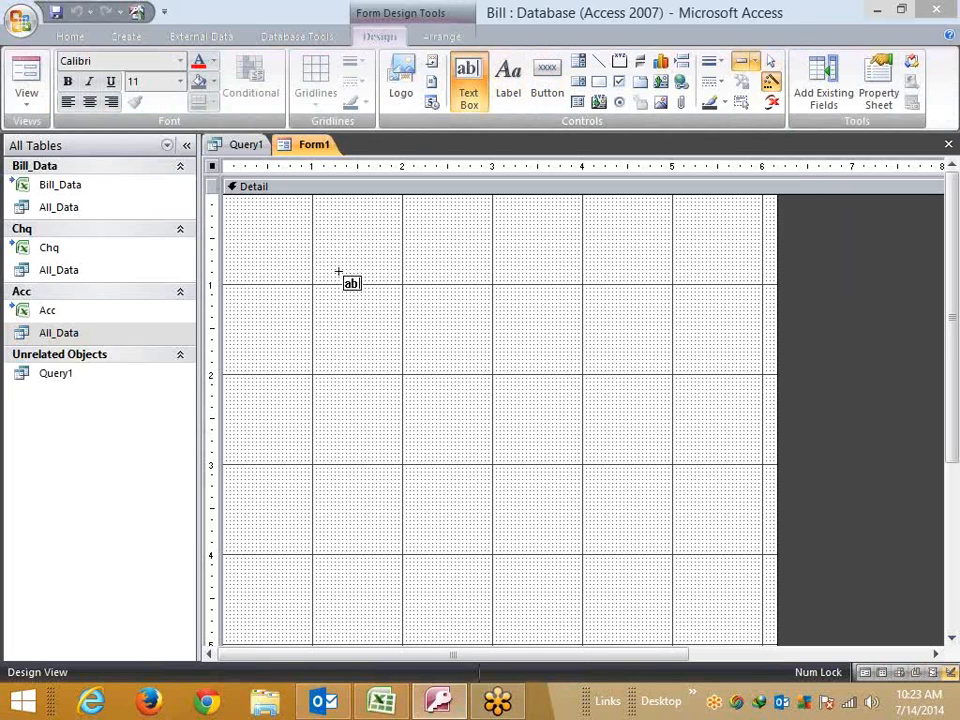
drag(338, 271, 456, 298)
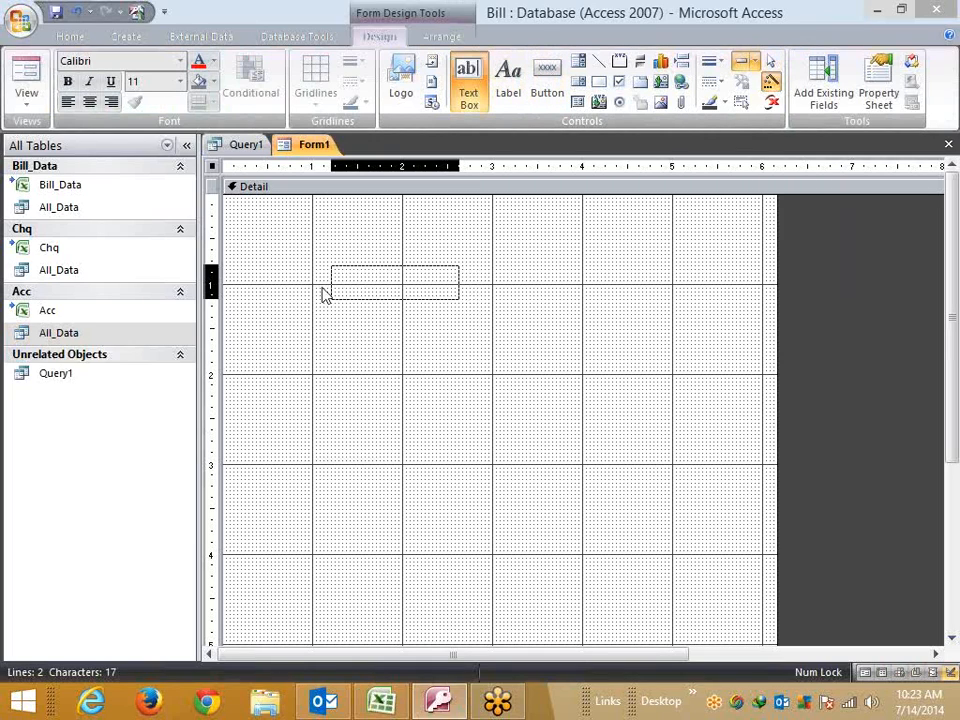
mouse_move(349, 258)
mouse_down()
mouse_move(314, 240)
mouse_move(332, 251)
mouse_up()
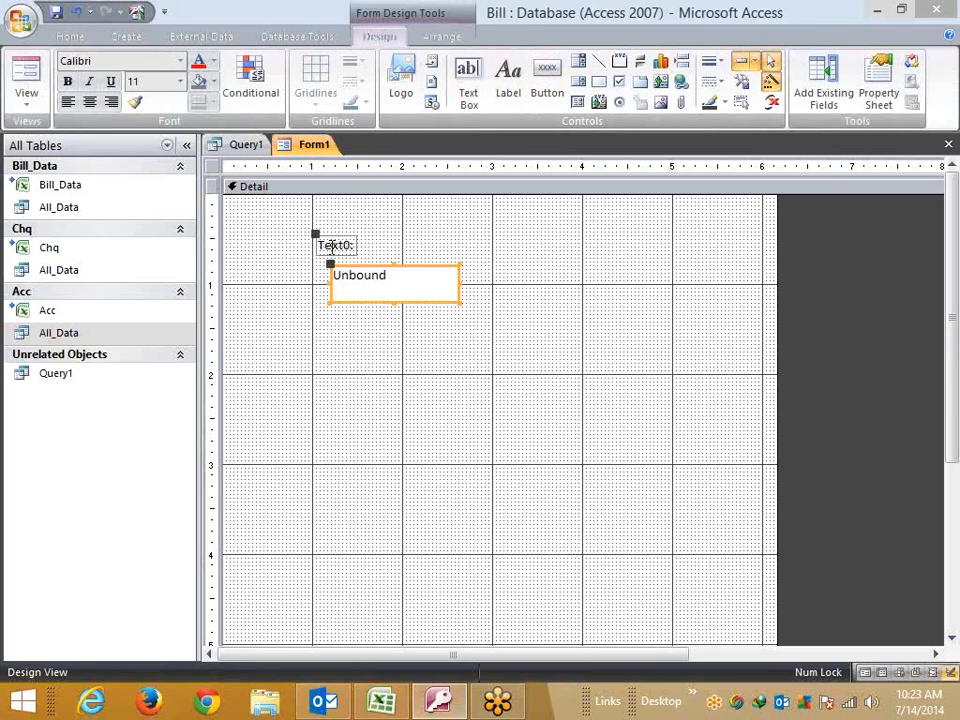
- Change the text box label's caption to "Bank:"
click(333, 249)
key(BackSpace)
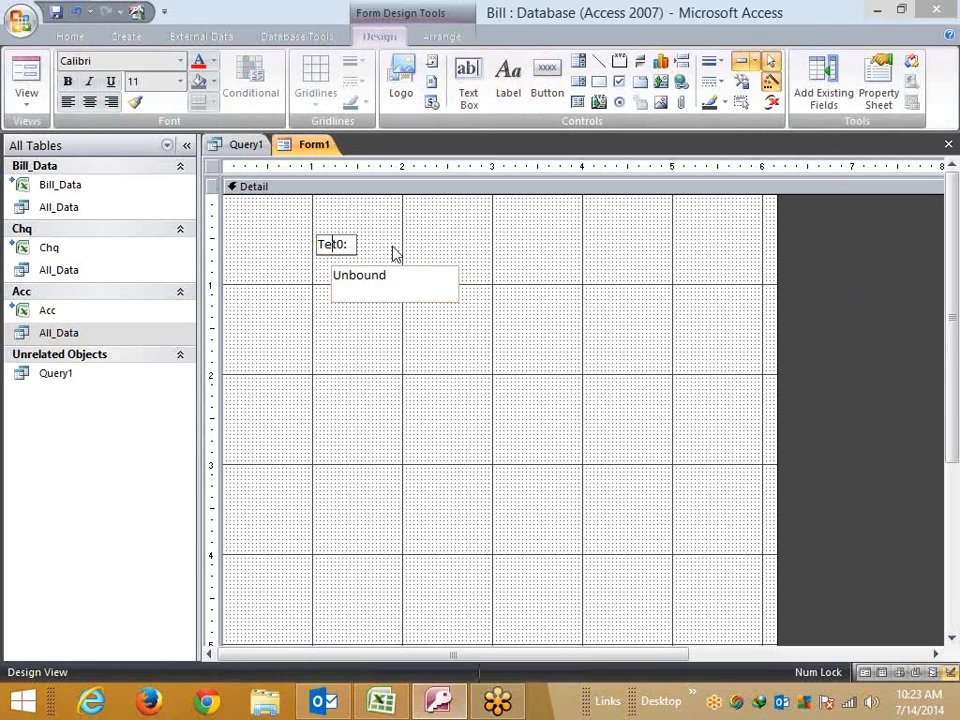
key(BackSpace)
key(Delete)
key(BackSpace)
key(BackSpace)
text(Bank)
click(415, 259)
- Show the property sheet of the unbound text box
click(441, 272)
click(872, 88)
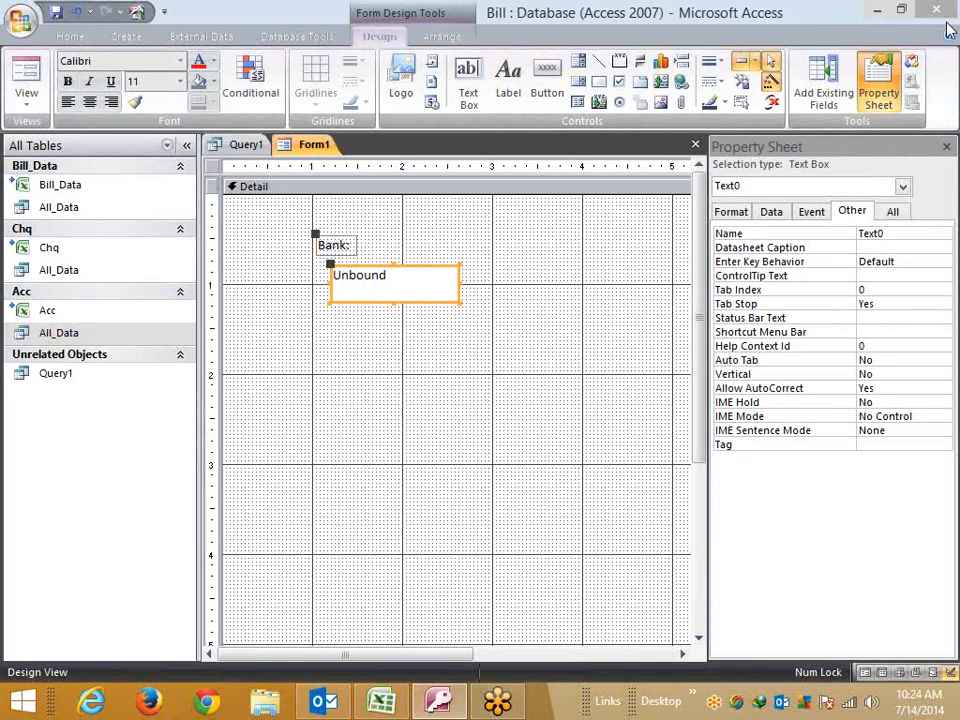
click(628, 163)
- Add a command button below the text box with the Miscellaneous Run Query action for Query1 and the MS Access Query picture
click(547, 85)
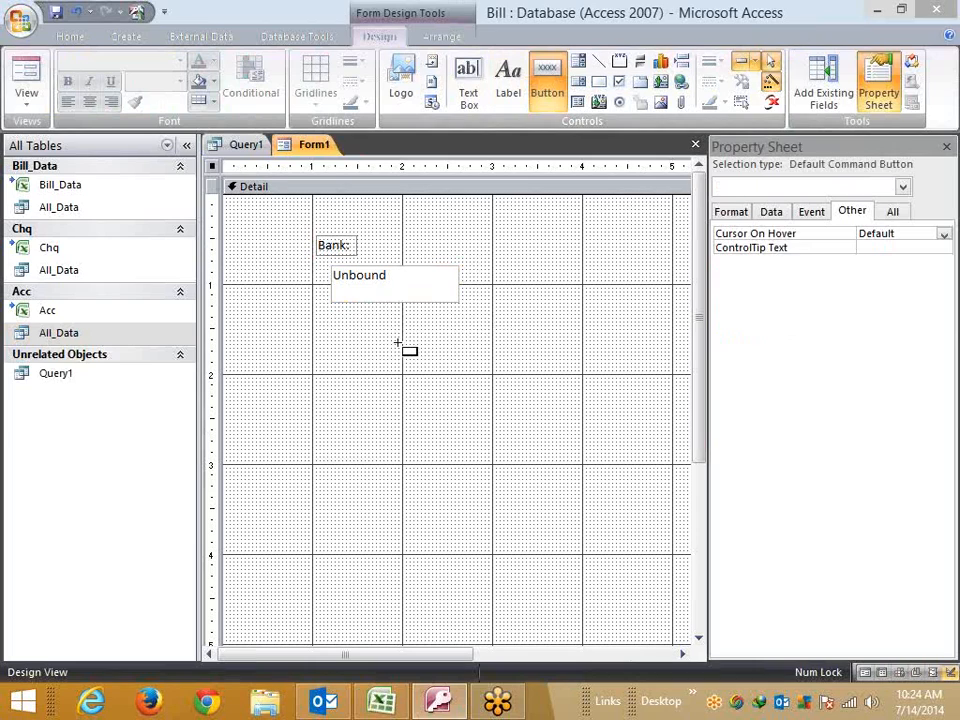
drag(394, 342, 490, 378)
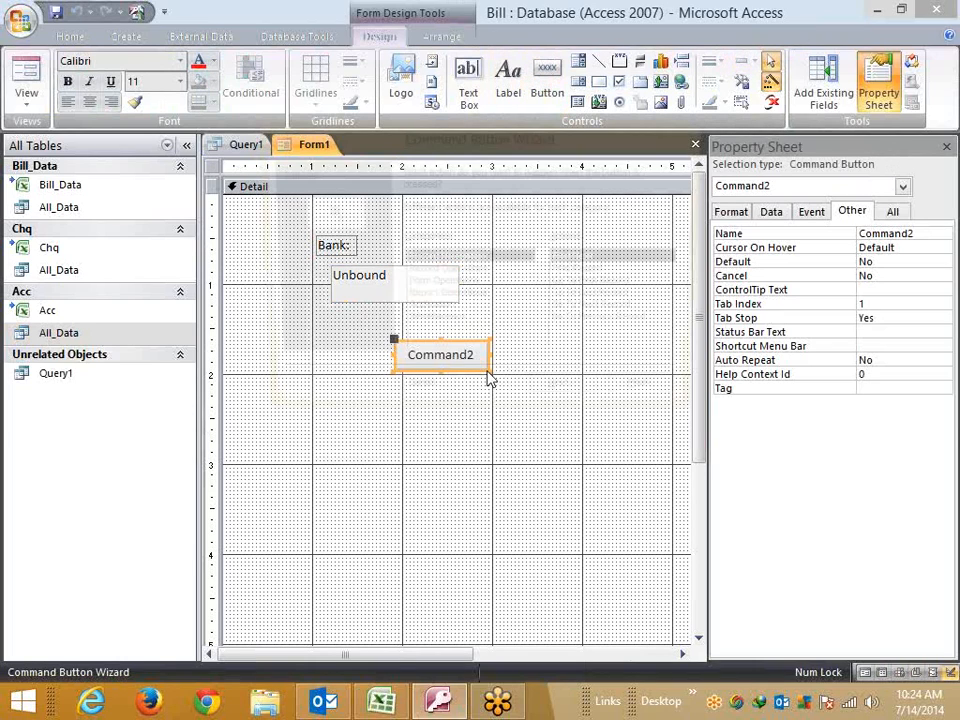
click(432, 325)
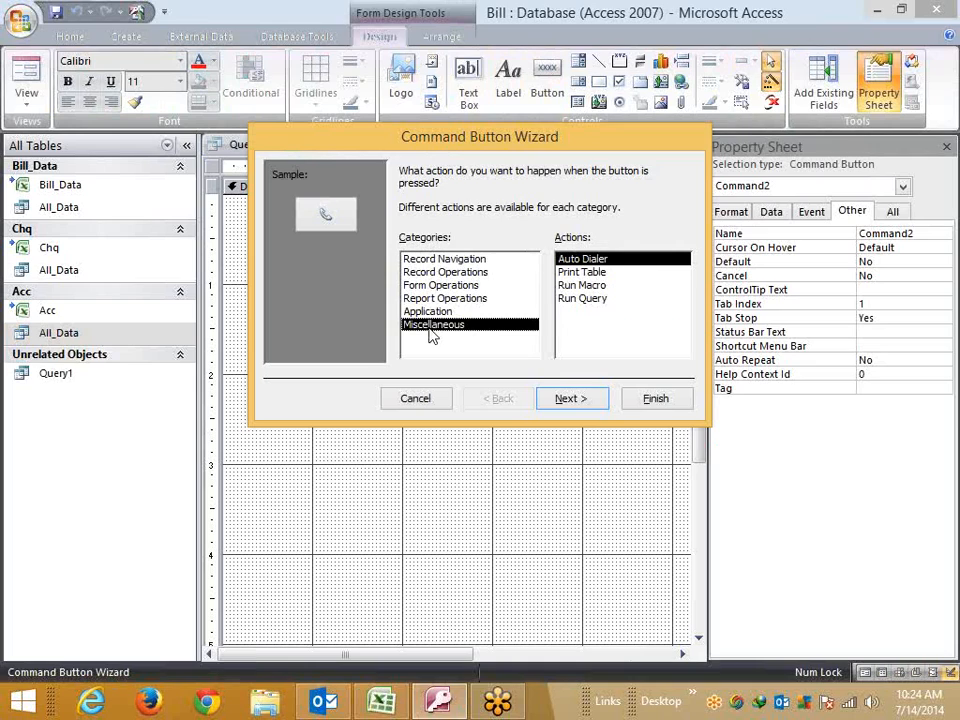
click(588, 300)
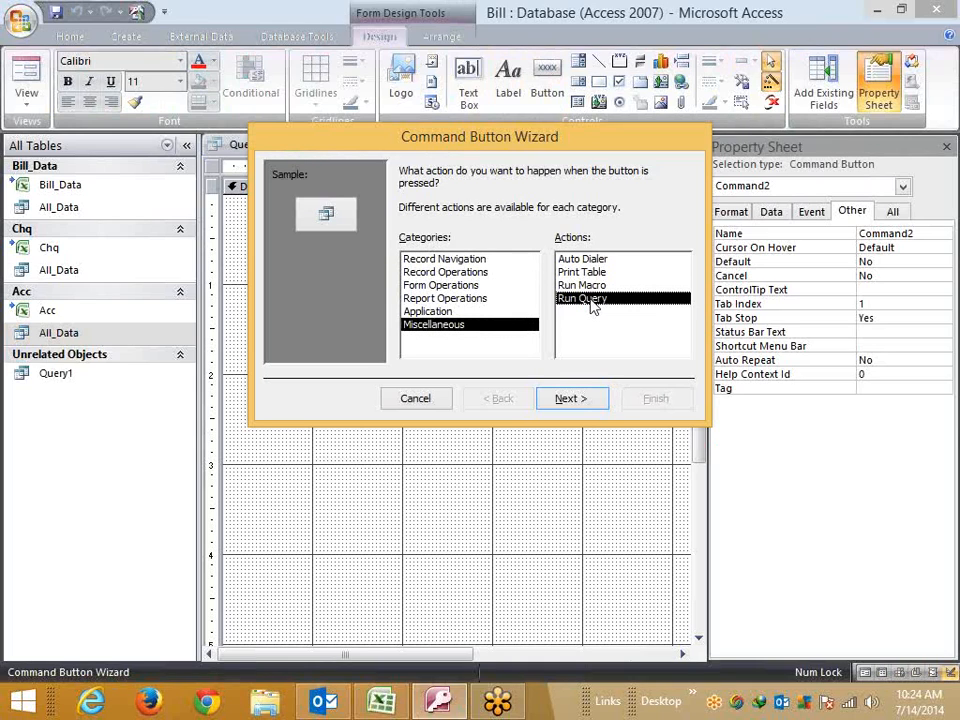
click(568, 399)
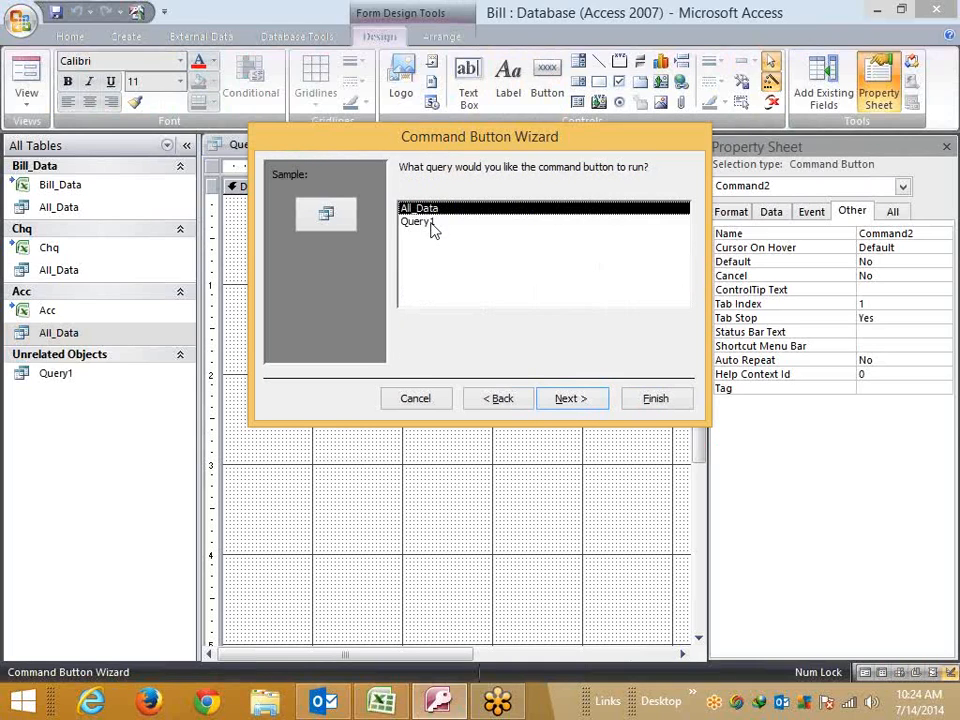
click(431, 222)
click(575, 399)
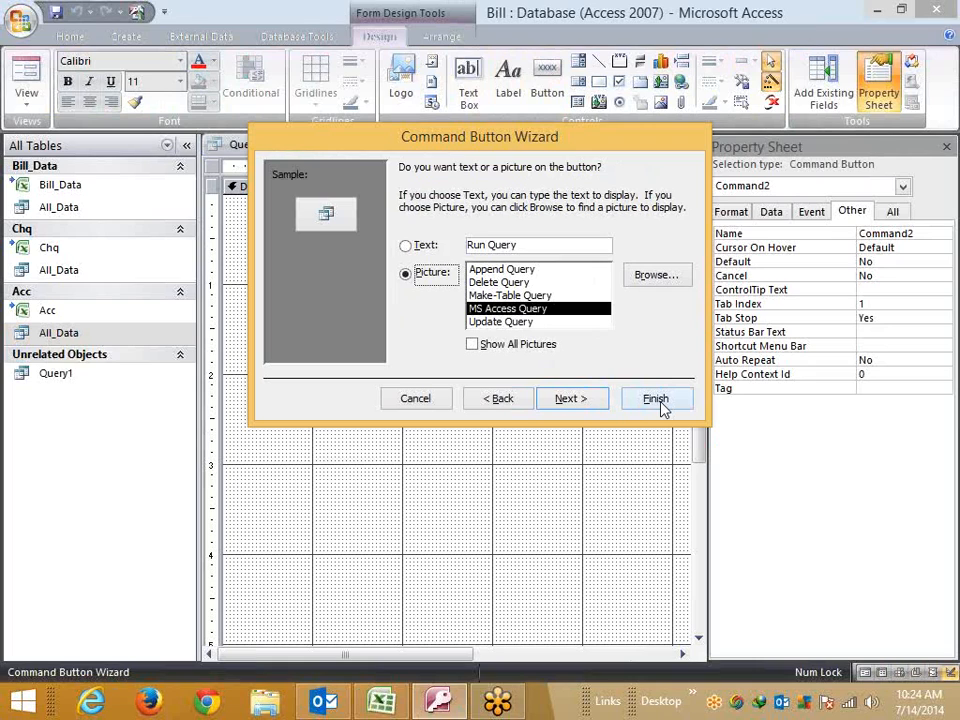
click(655, 398)
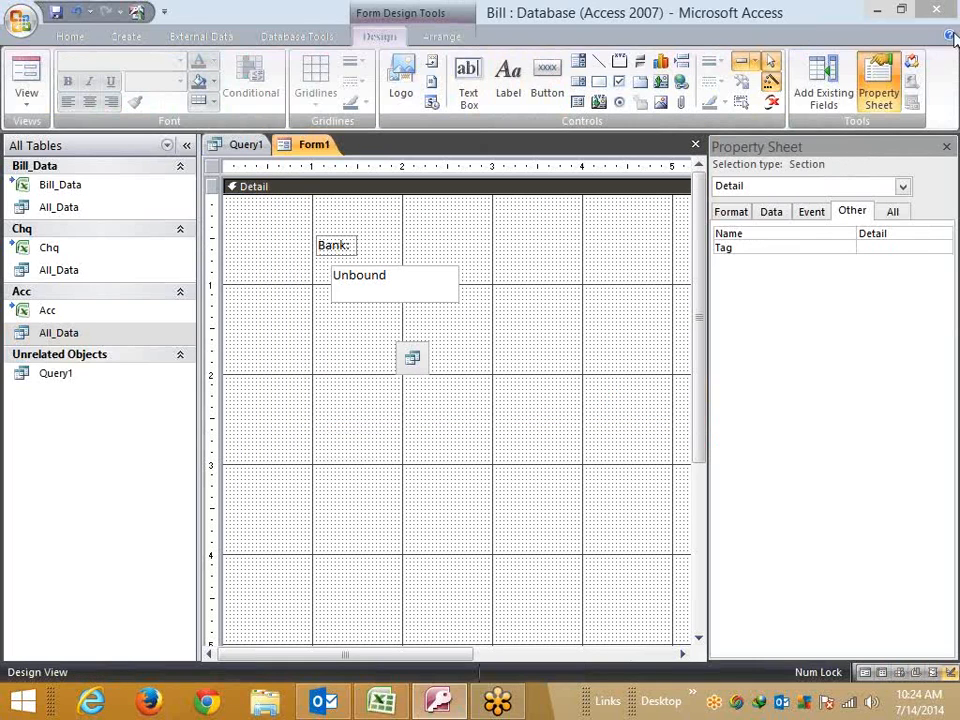
- Close the property sheet and the form, saving the form as Form1
click(946, 147)
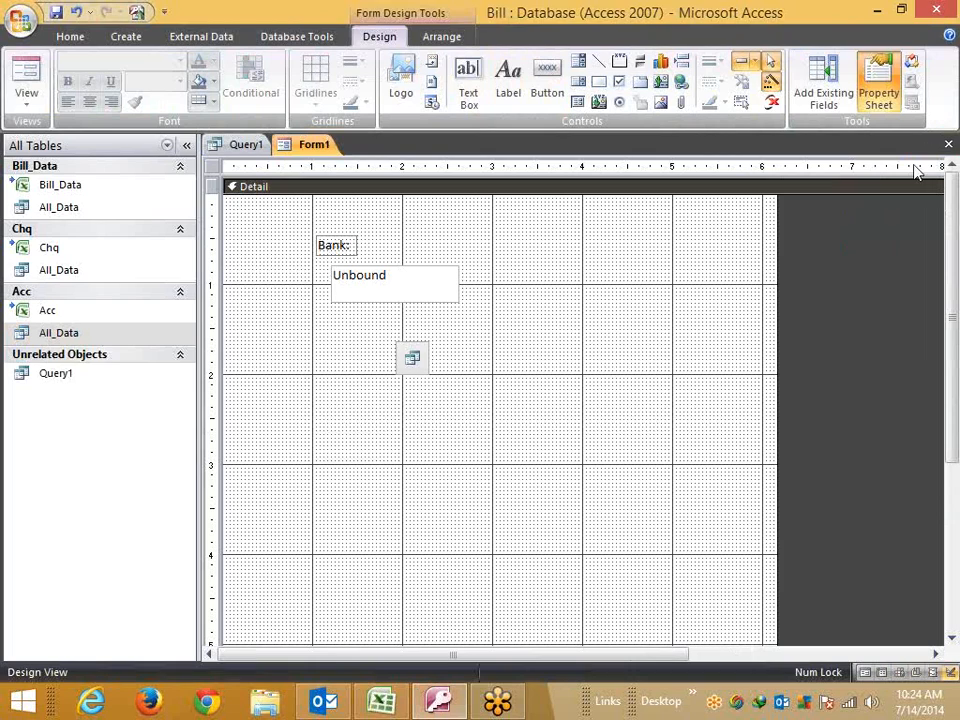
click(948, 144)
click(407, 399)
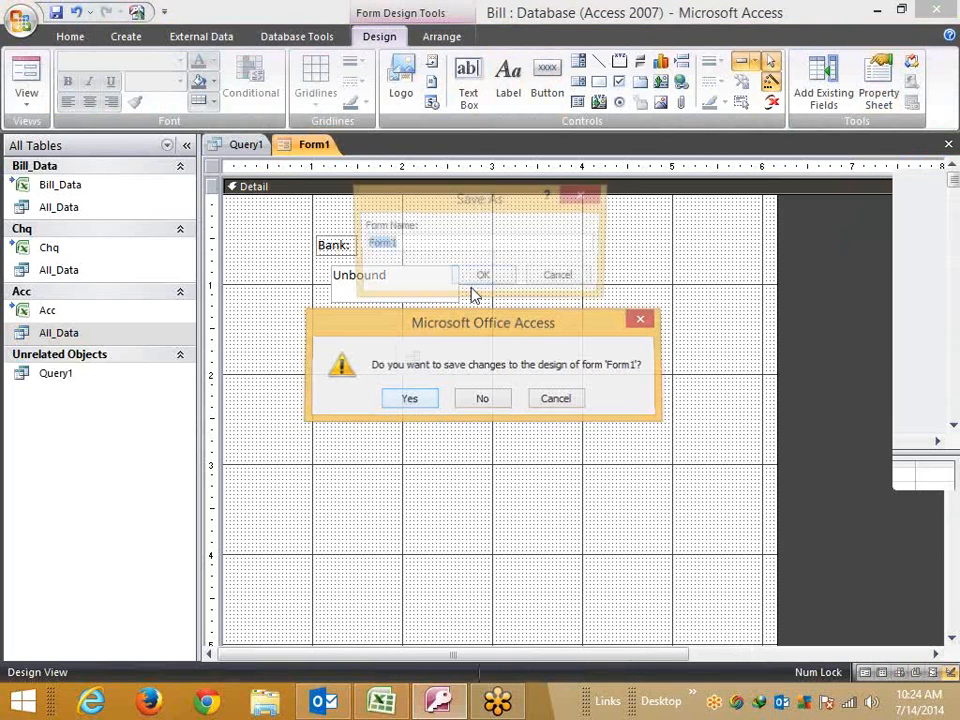
click(476, 284)
- Add the Acc, Bill_Data and Chq tables to the Query1 design
click(338, 529)
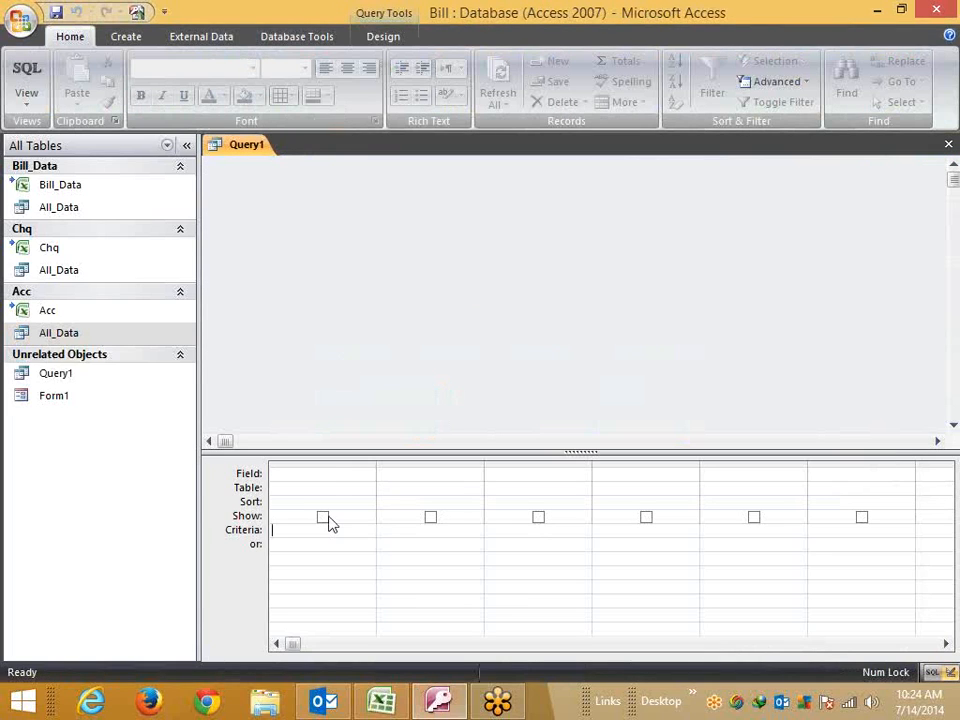
click(313, 476)
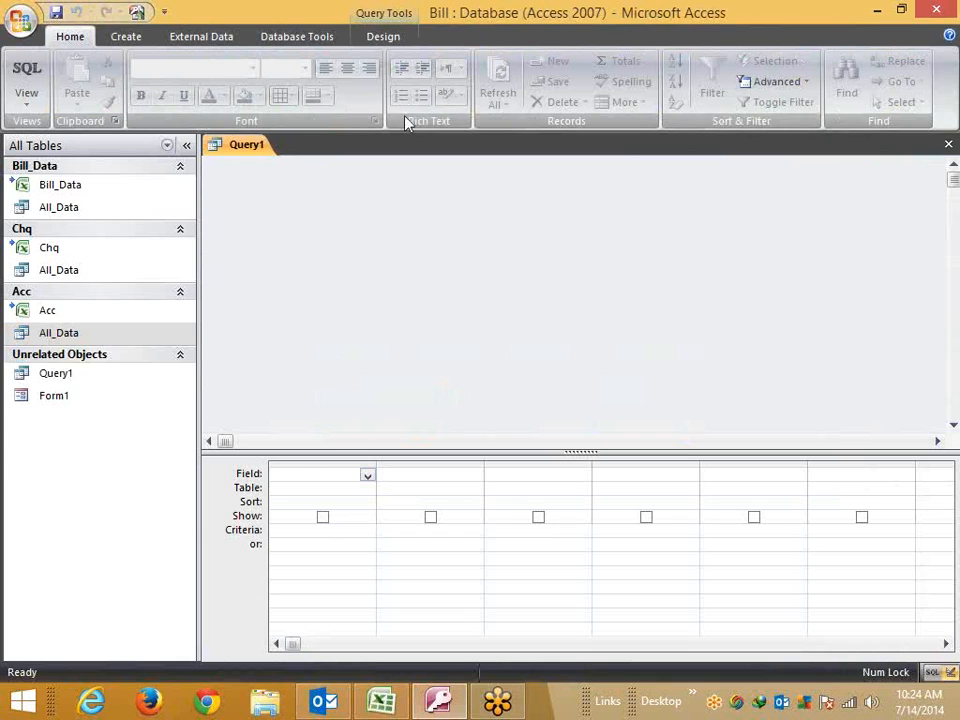
click(383, 36)
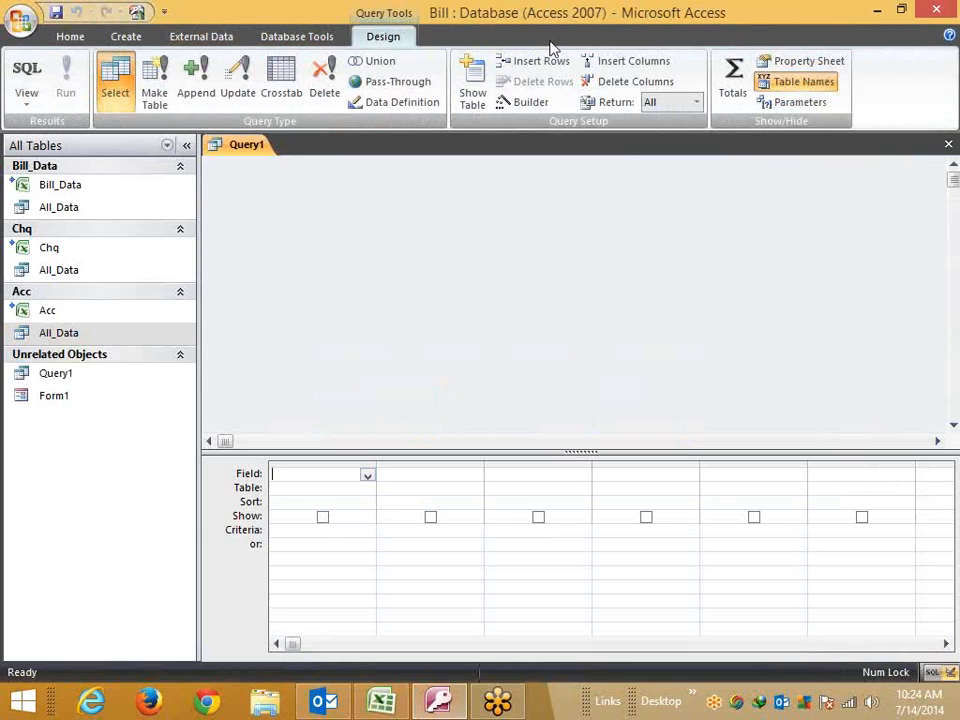
click(784, 86)
click(784, 87)
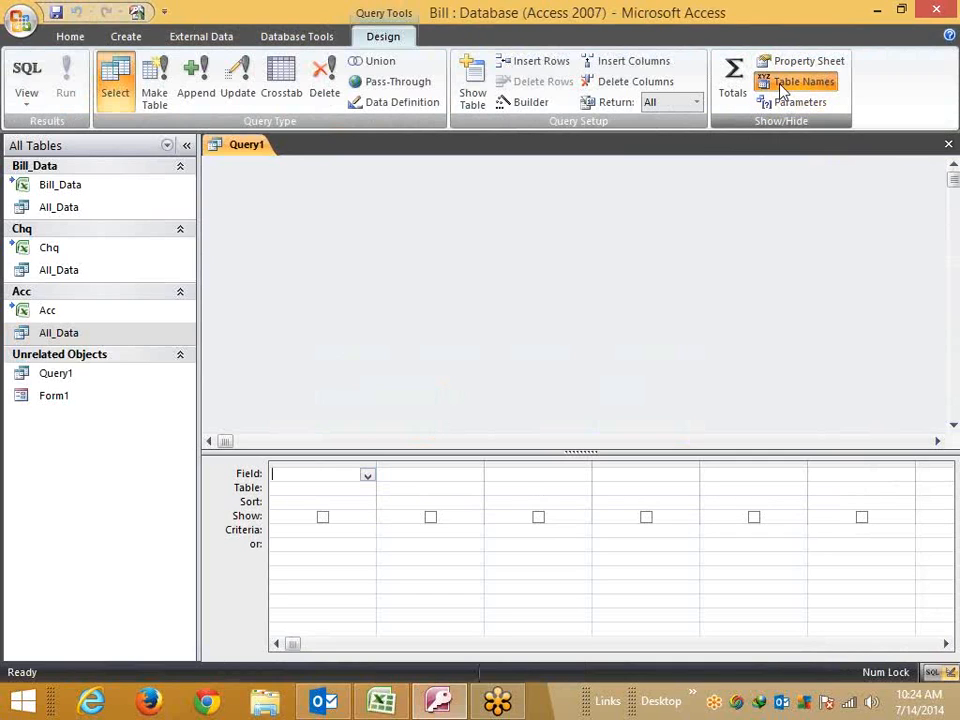
click(468, 95)
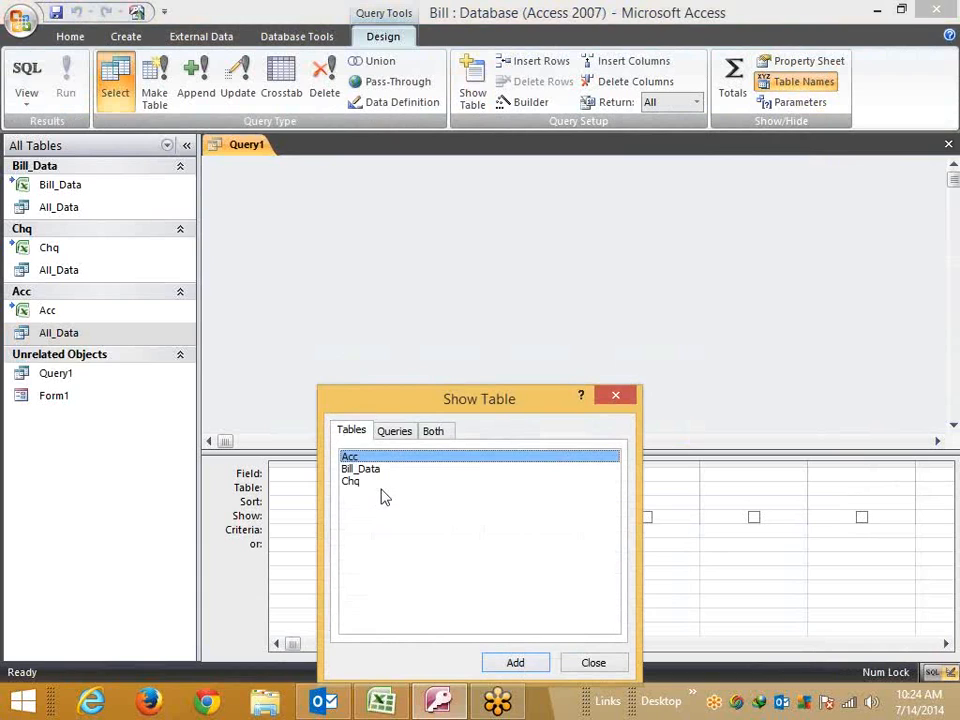
click(515, 663)
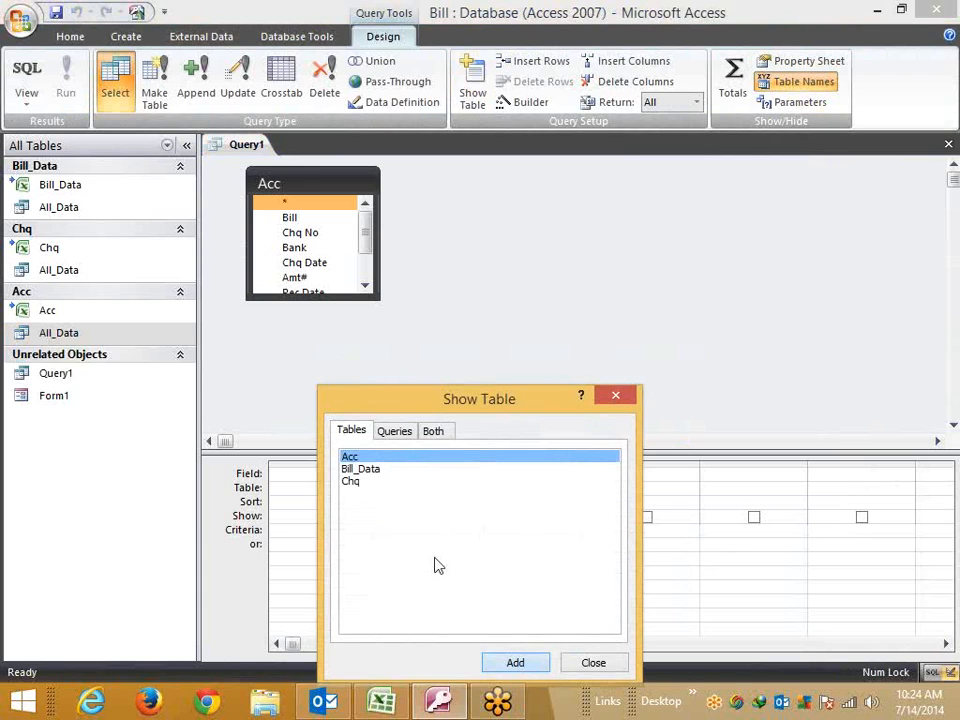
double_click(390, 470)
double_click(378, 482)
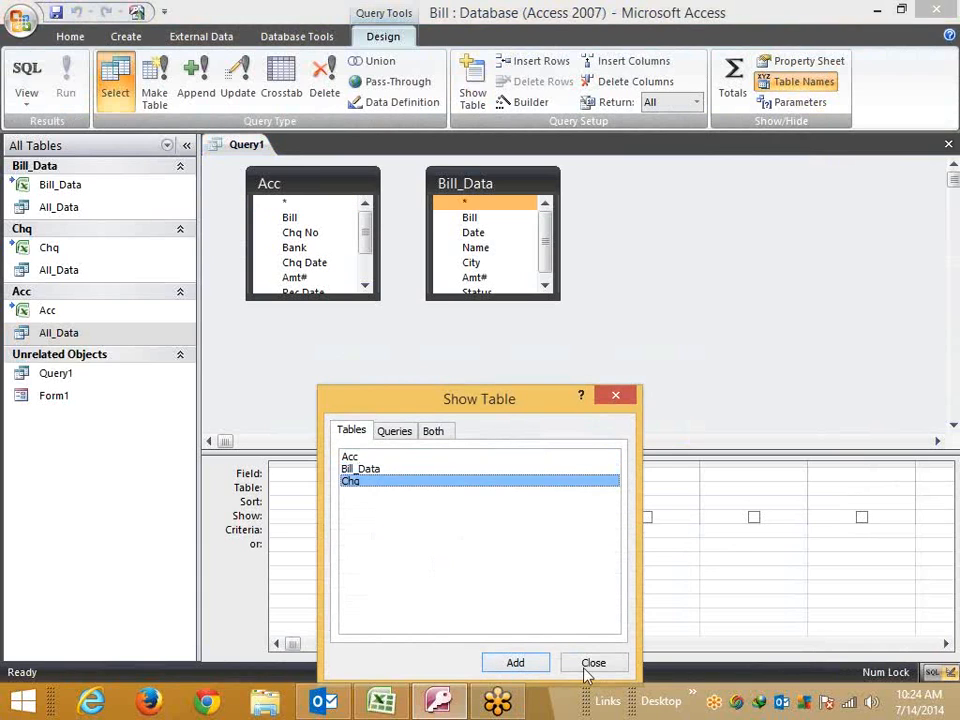
click(591, 663)
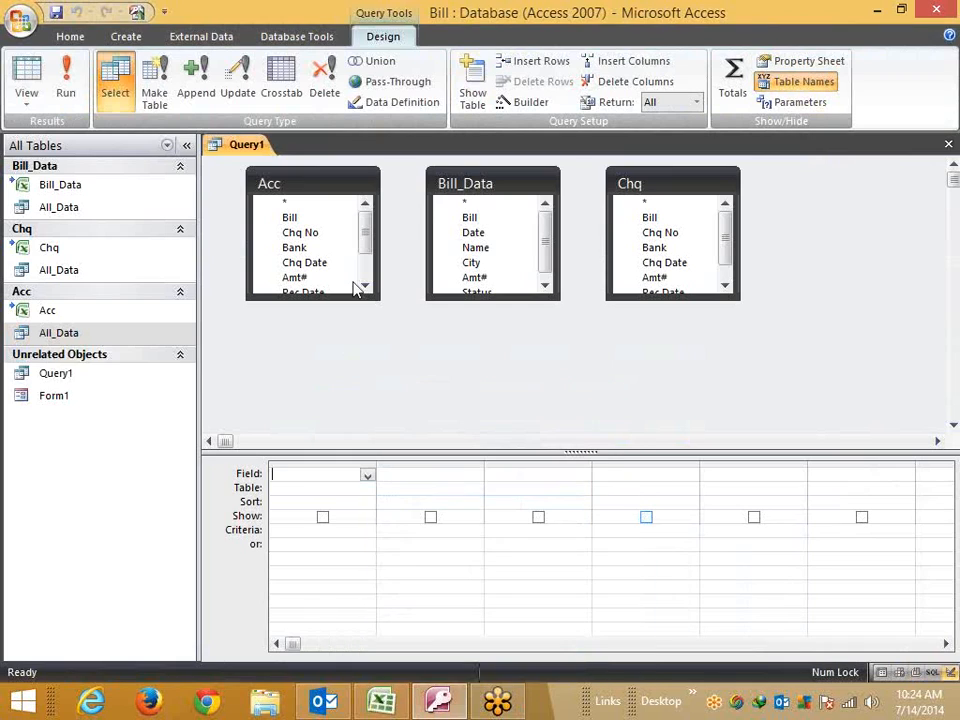
- Join Acc, Bill_Data and Chq to one another on their Bill fields and arrange Bill_Data below the other two tables
drag(305, 218, 650, 222)
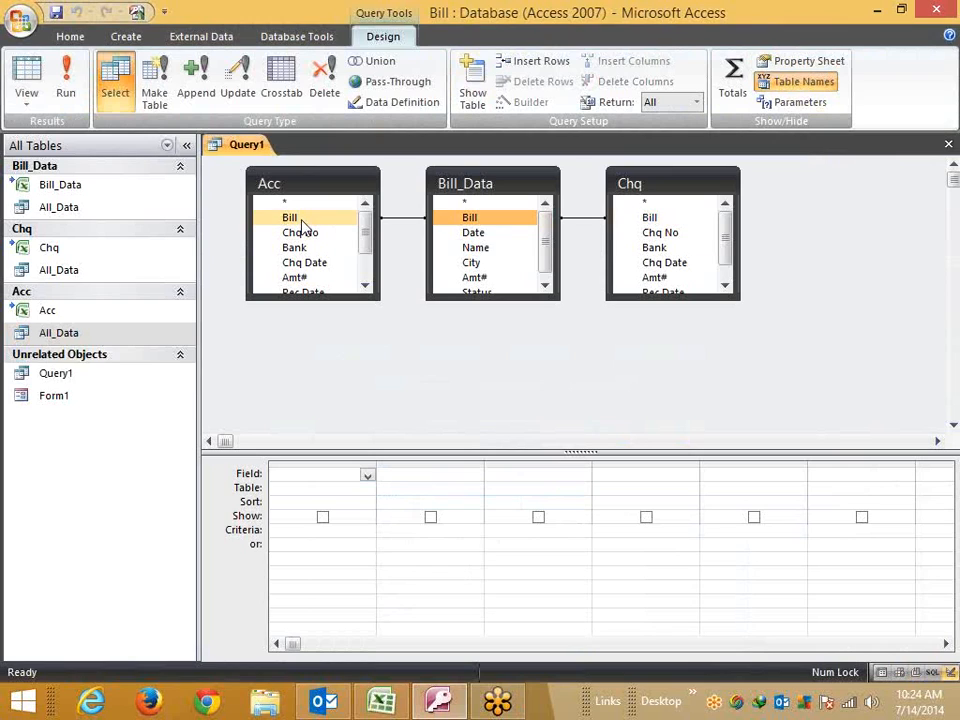
drag(300, 219, 648, 218)
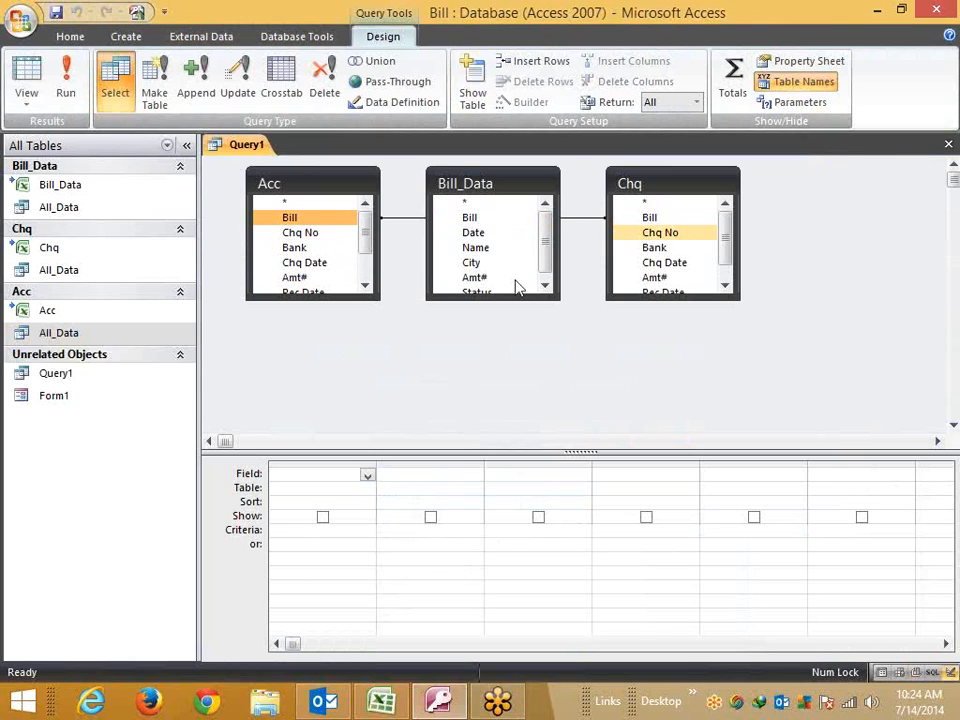
drag(506, 188, 516, 285)
click(613, 388)
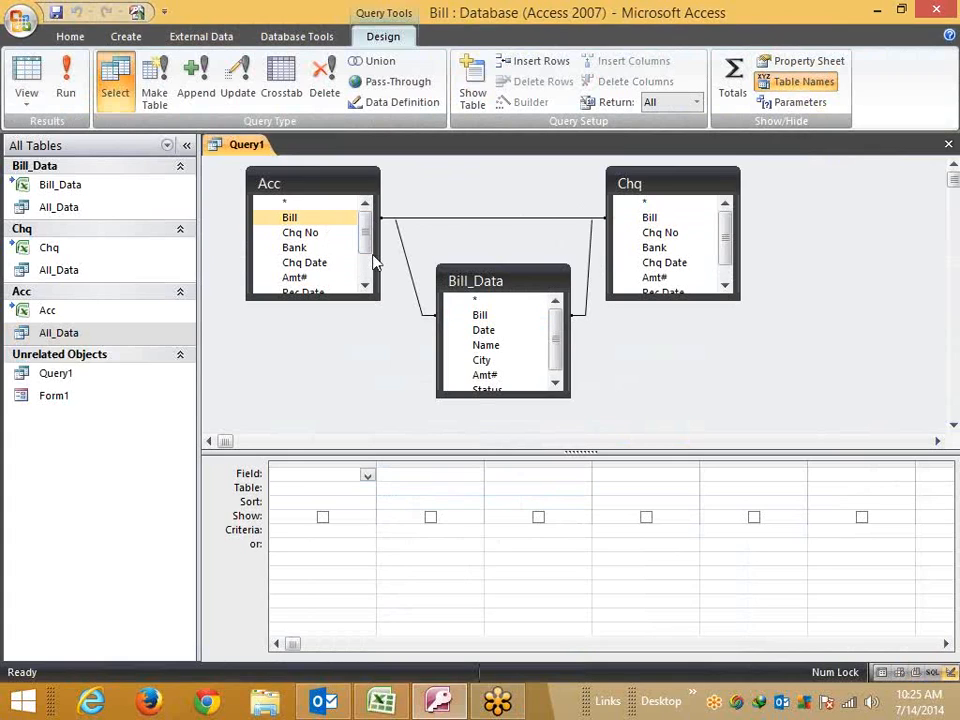
drag(492, 277, 488, 266)
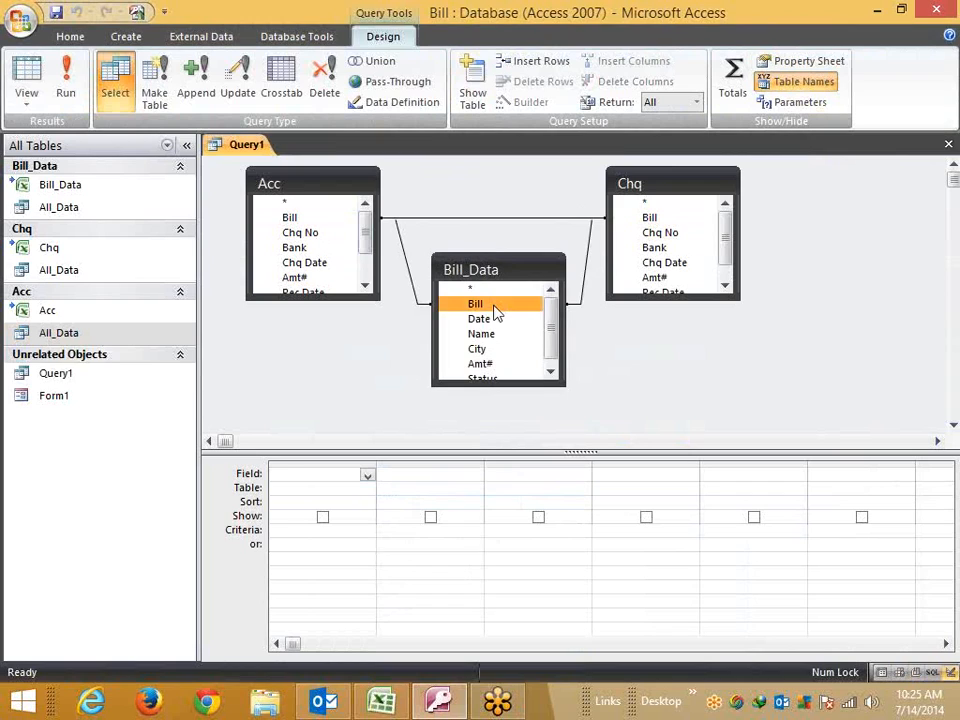
- Add the Bill, Date, Name, City, Amt# and Status fields from Bill_Data to the query grid
double_click(493, 306)
double_click(480, 319)
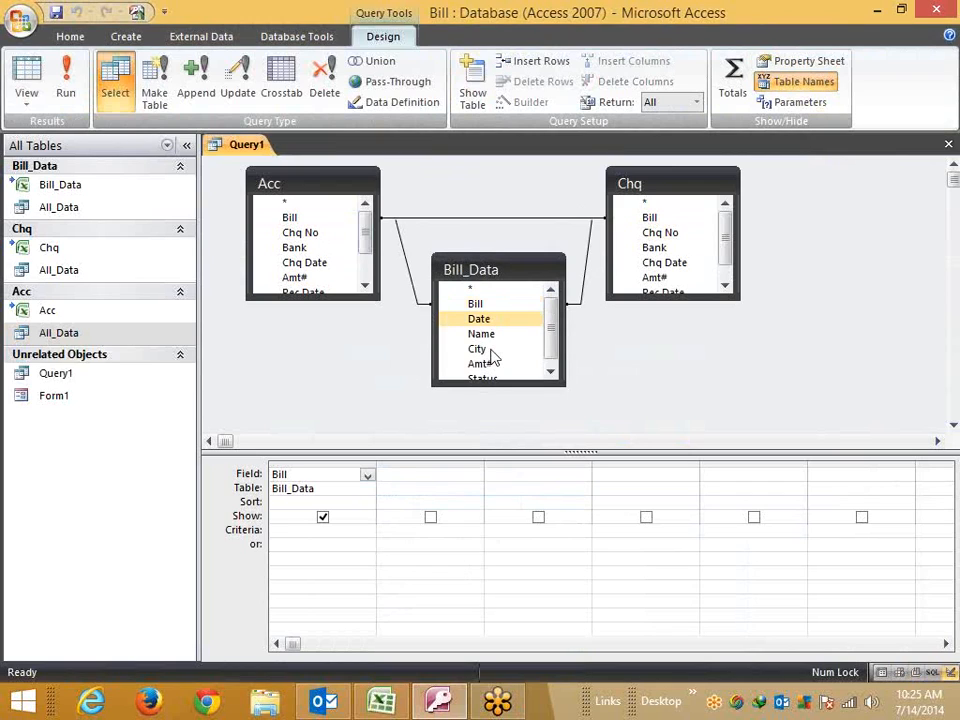
double_click(481, 334)
double_click(477, 349)
click(480, 364)
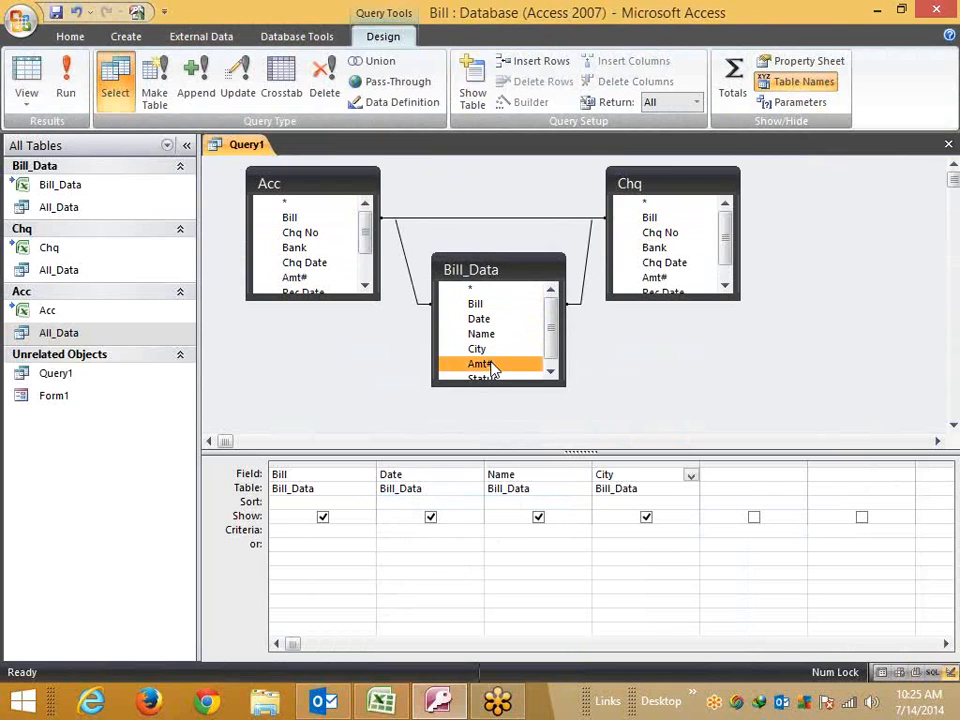
double_click(480, 364)
click(550, 373)
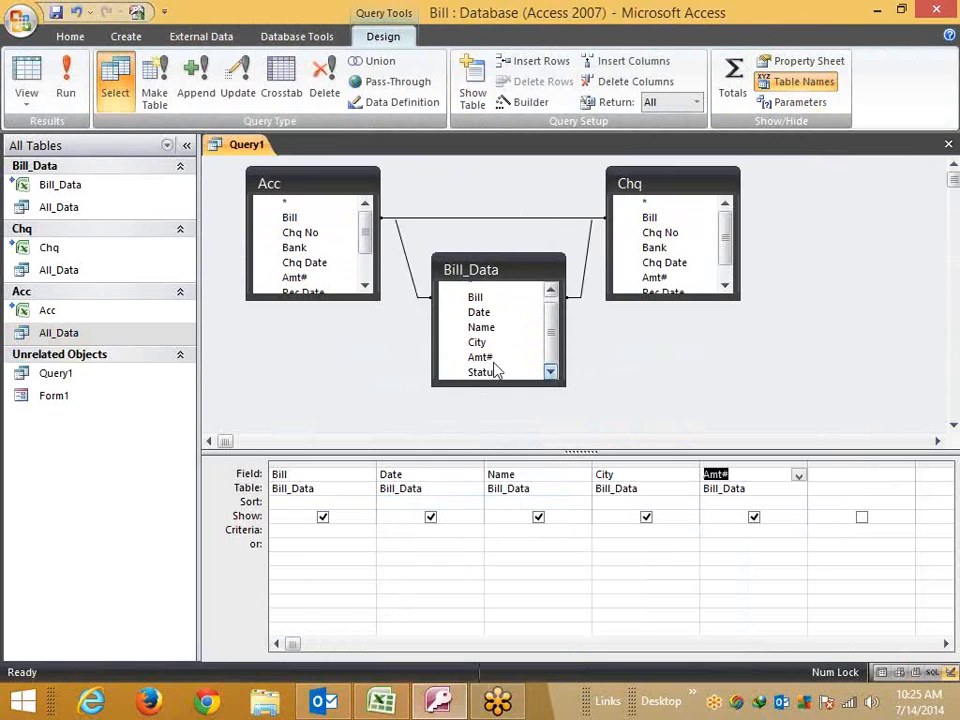
click(494, 372)
double_click(494, 372)
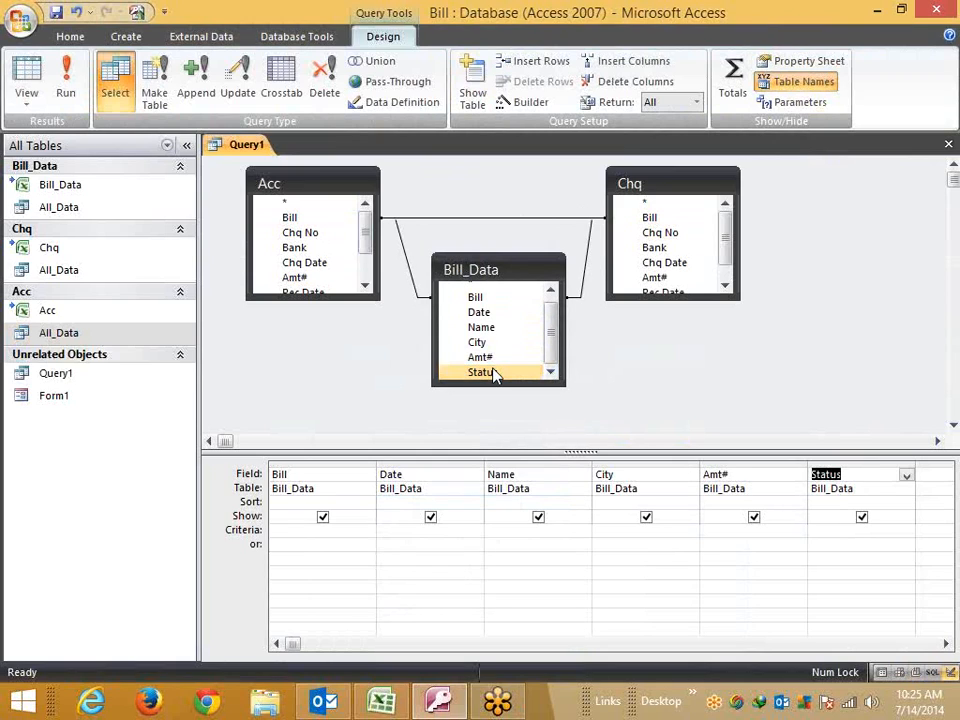
- Add Chq No, Bank, Chq Date, Amt#, Rec Date and Deposite from Chq plus Clear Date and Amt#1 from Acc, and save Query1
click(662, 234)
double_click(662, 234)
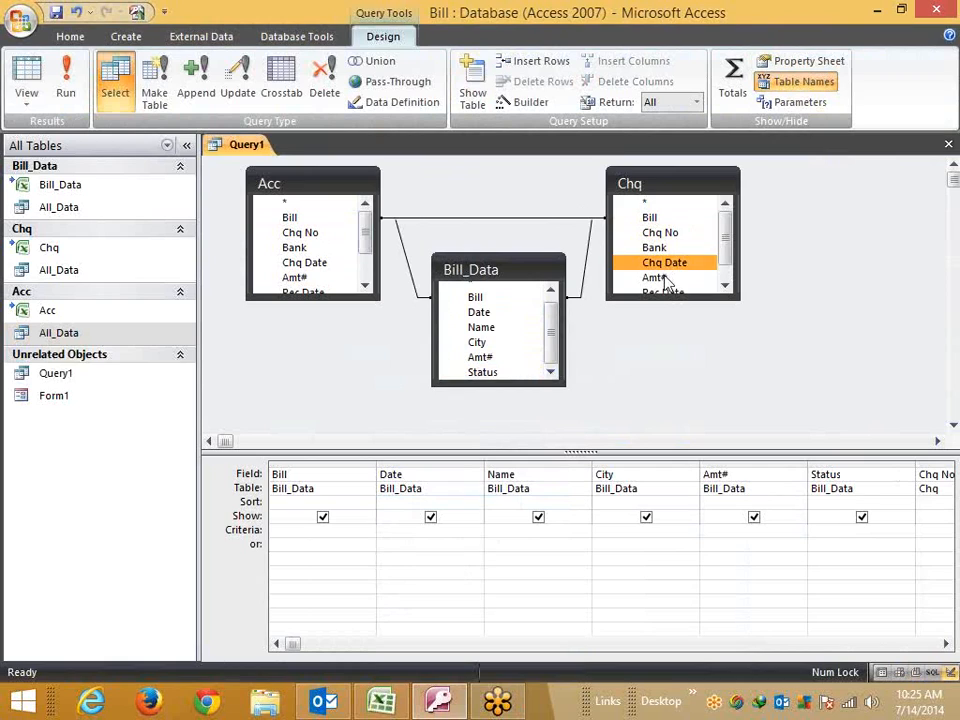
click(725, 285)
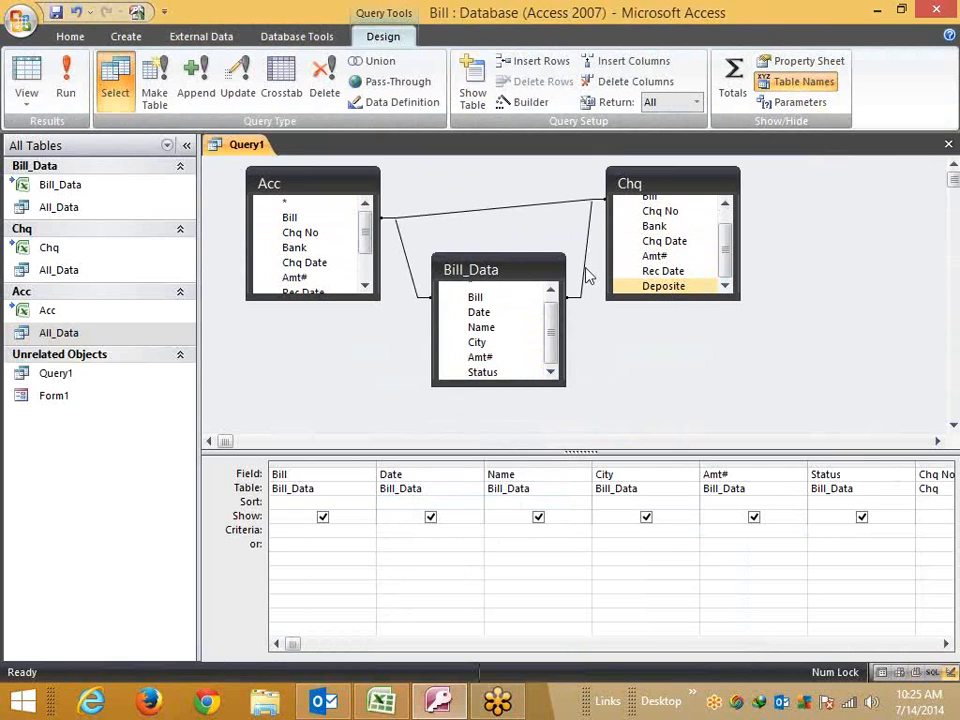
click(367, 260)
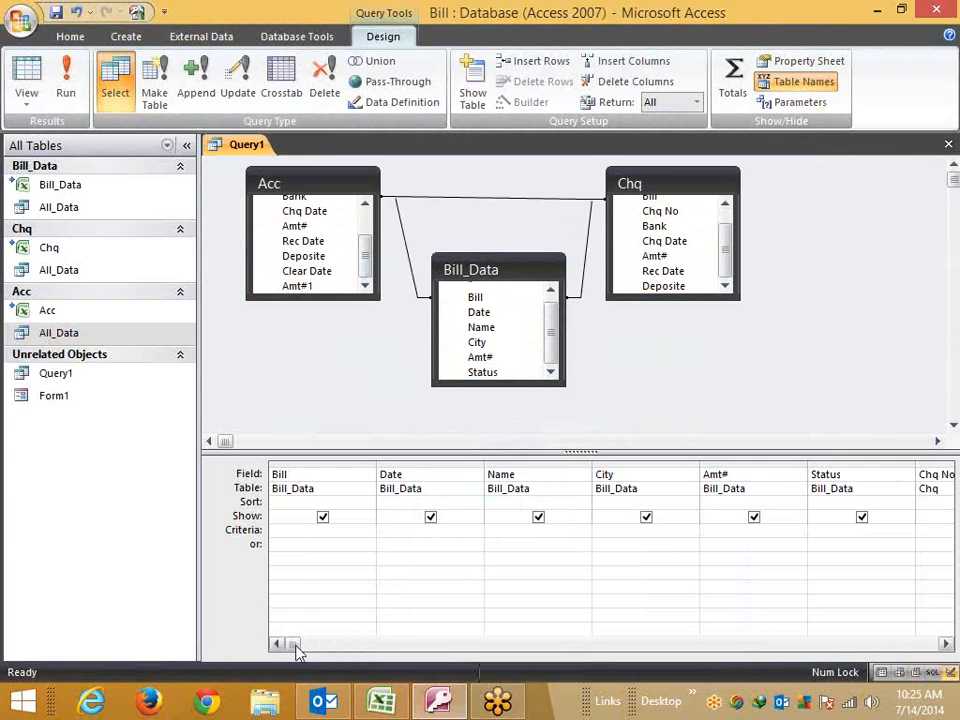
drag(298, 648, 642, 652)
click(783, 655)
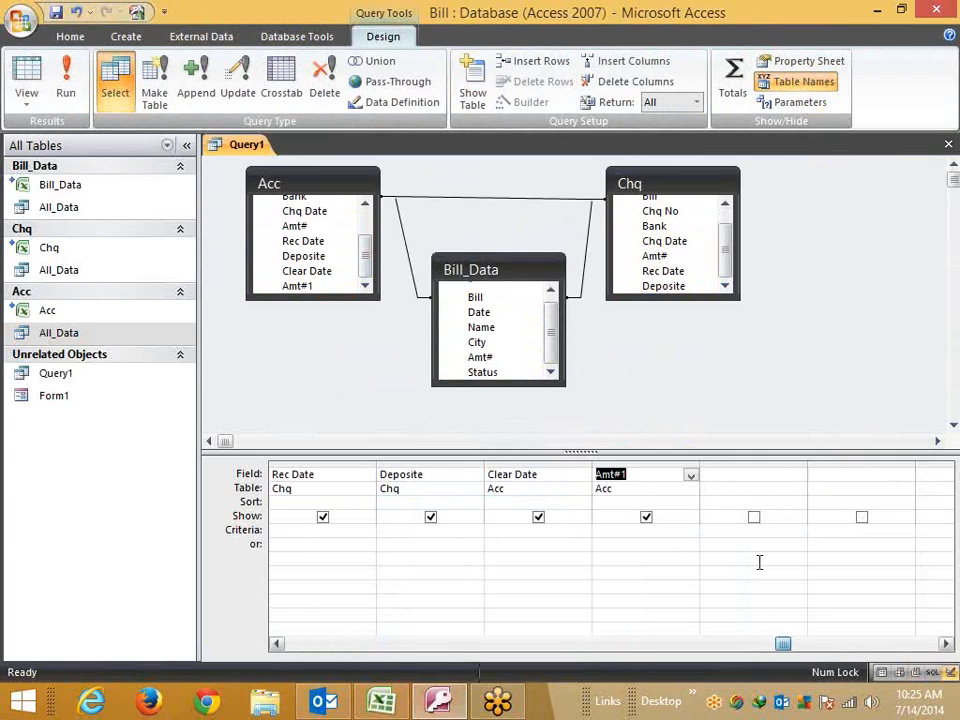
click(948, 144)
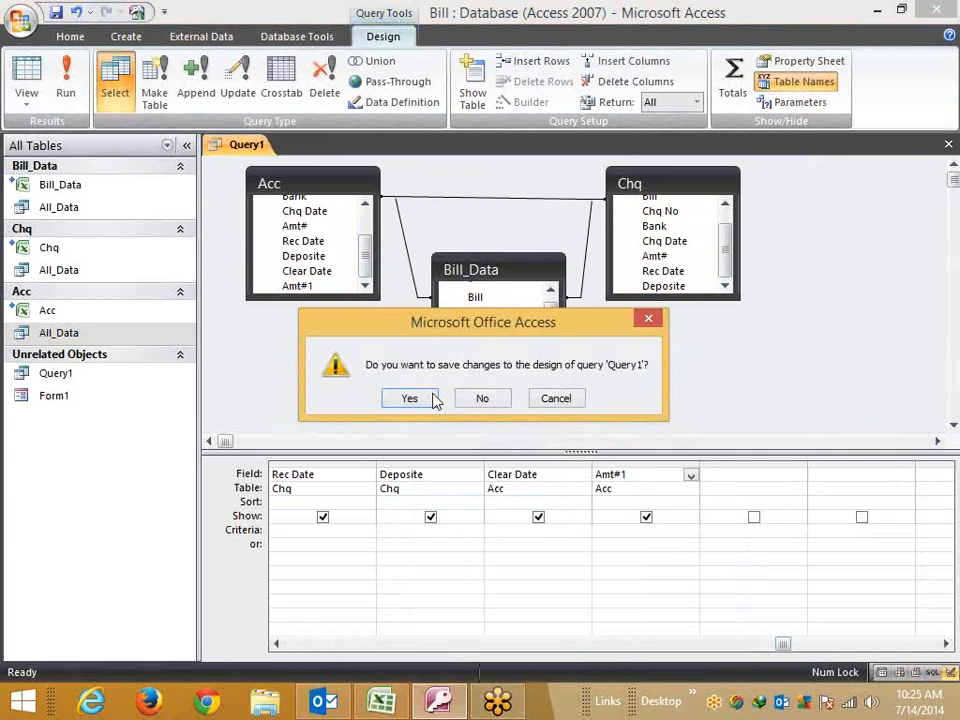
click(434, 399)
- Examine the records returned by Query1 and the layout of Form1, closing each object after viewing it
double_click(60, 401)
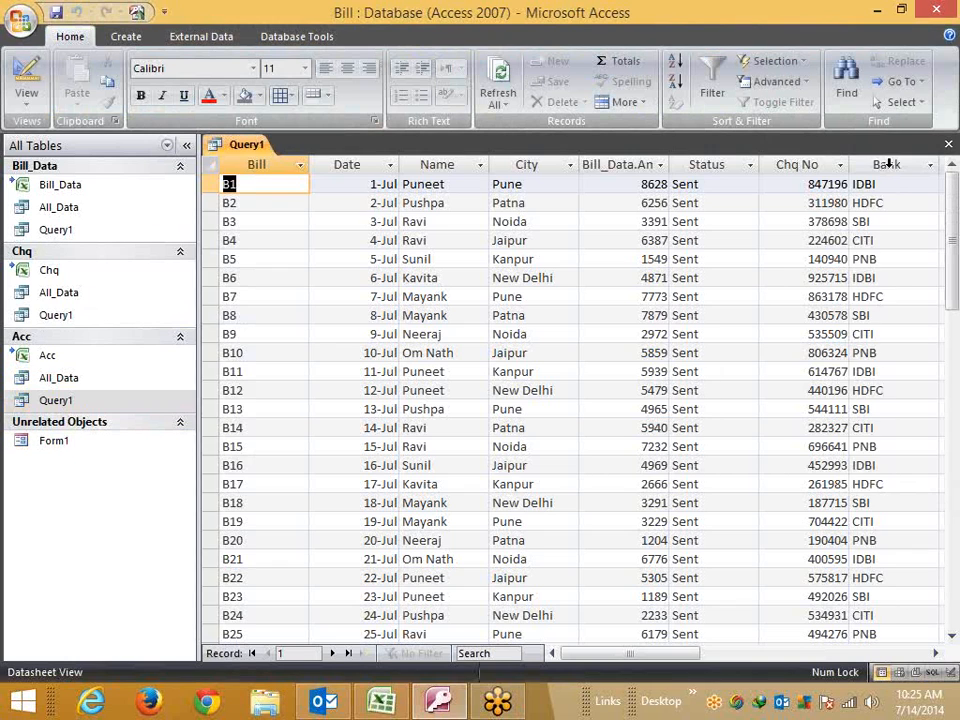
click(948, 144)
click(96, 452)
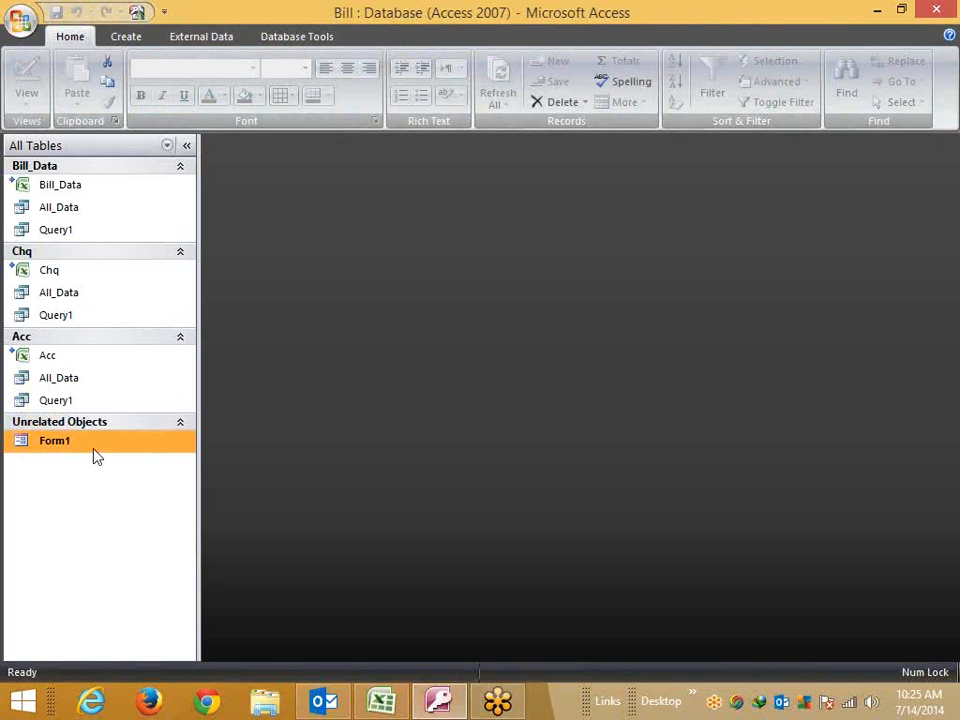
double_click(96, 452)
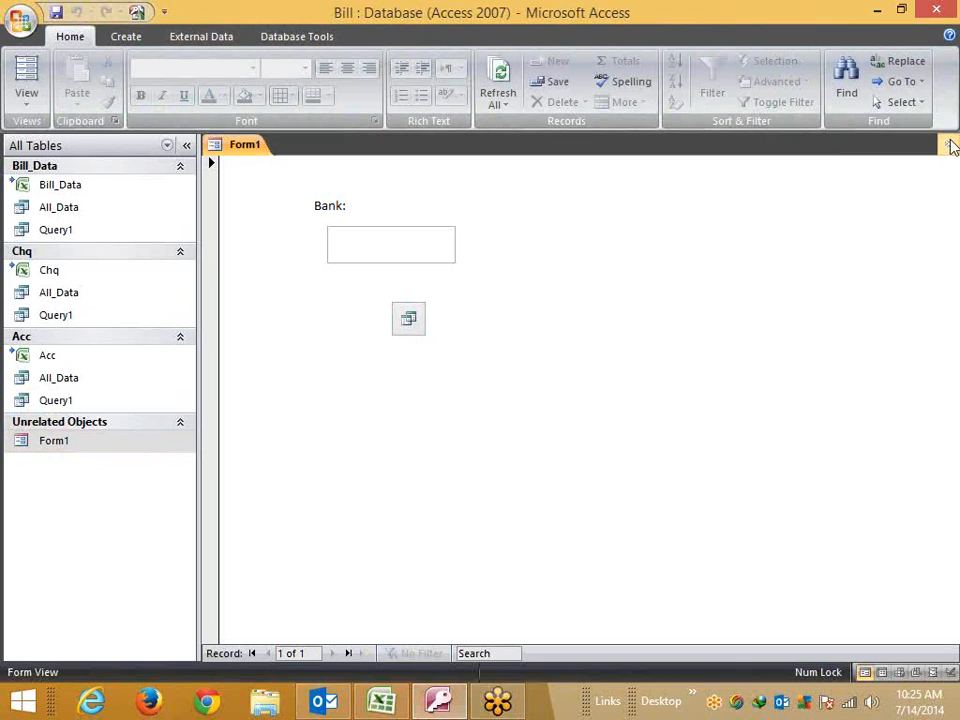
click(949, 146)
double_click(100, 402)
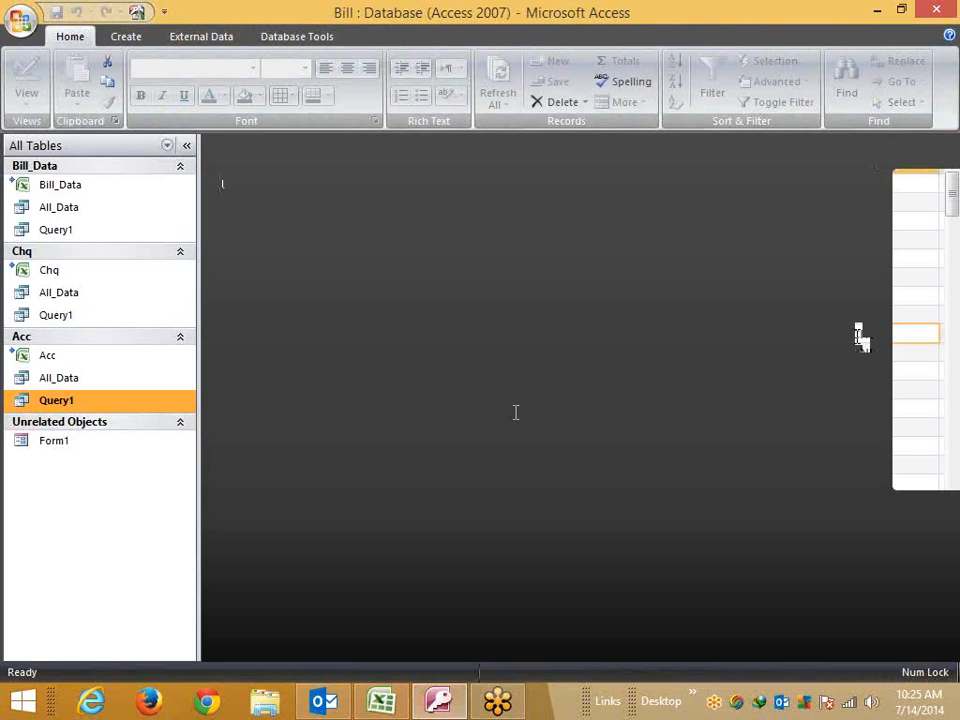
- Set Query1's Bank criterion to Form1's Text0 value, [Forms]![Form1]![Text0], with the Expression Builder and save the query
right_click(117, 404)
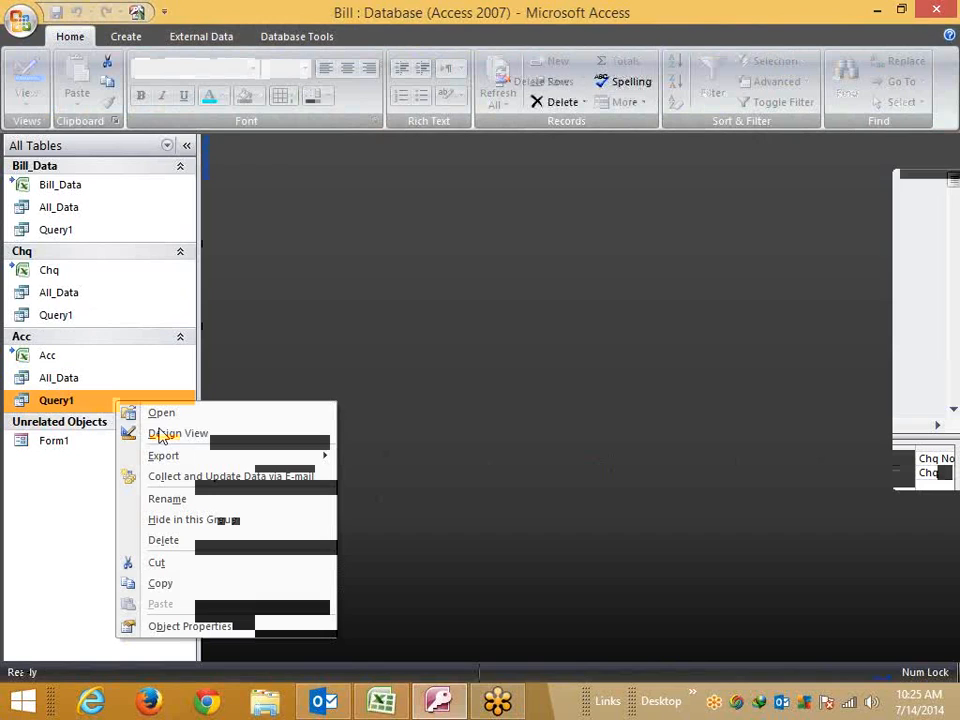
right_click(606, 521)
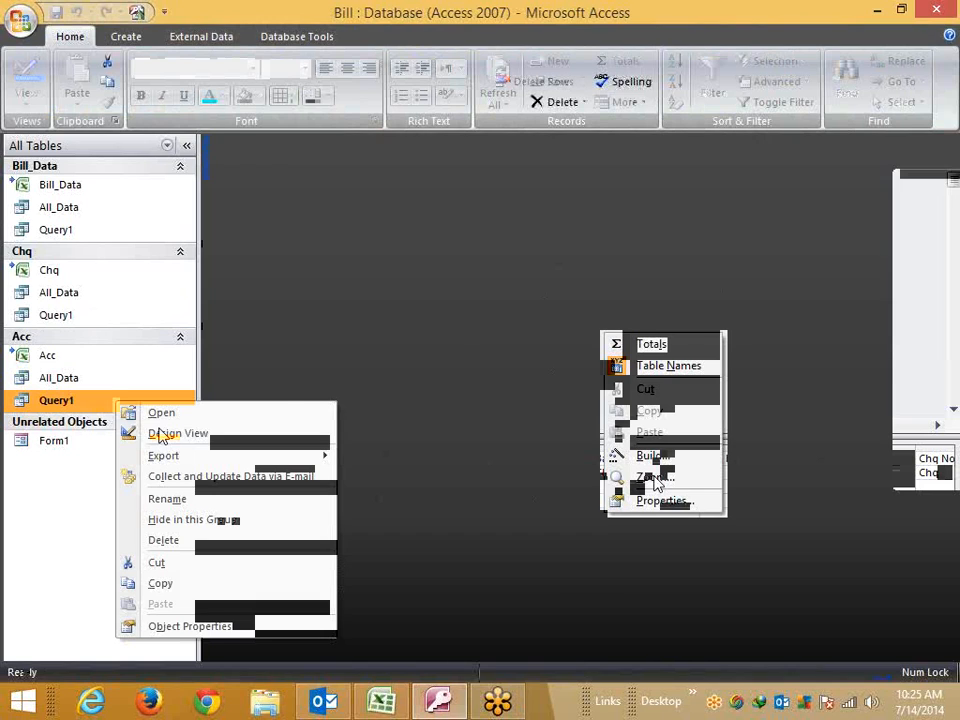
click(648, 455)
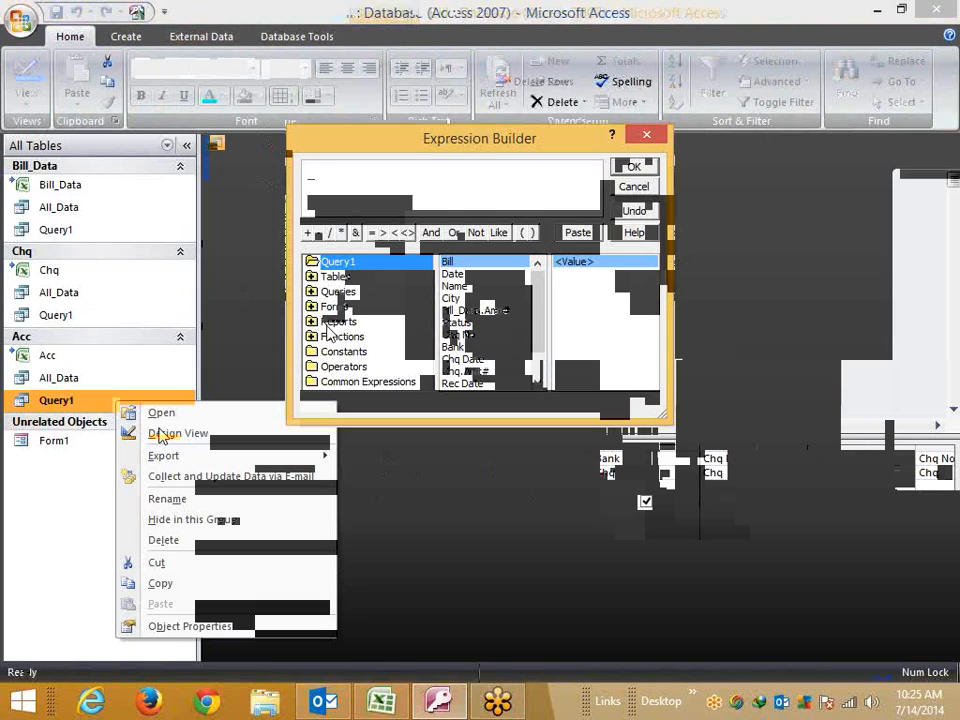
double_click(327, 309)
click(330, 322)
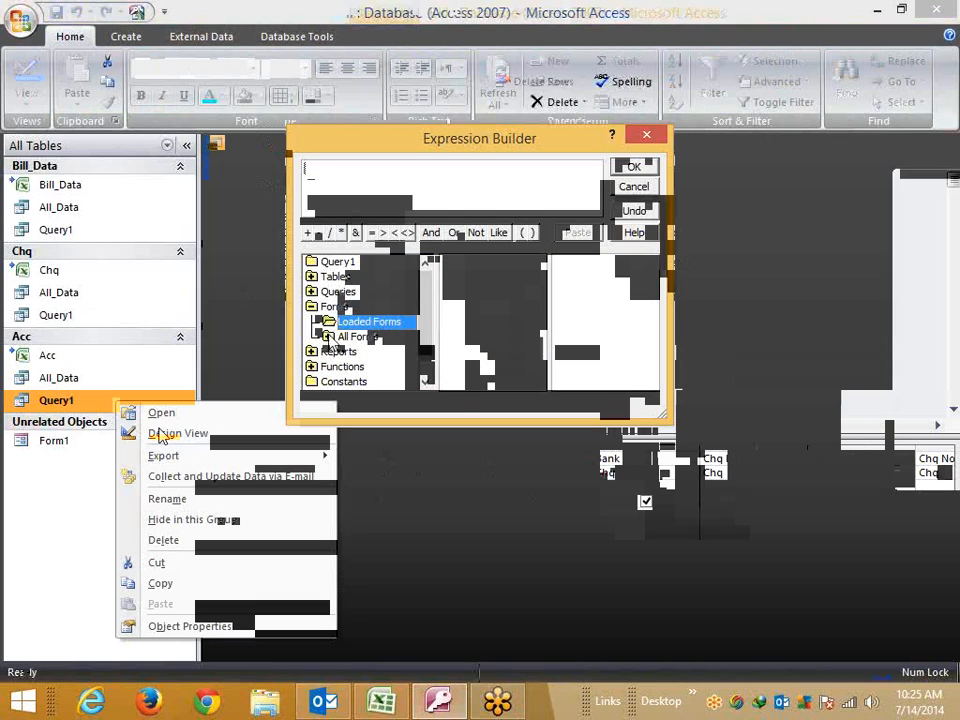
double_click(352, 338)
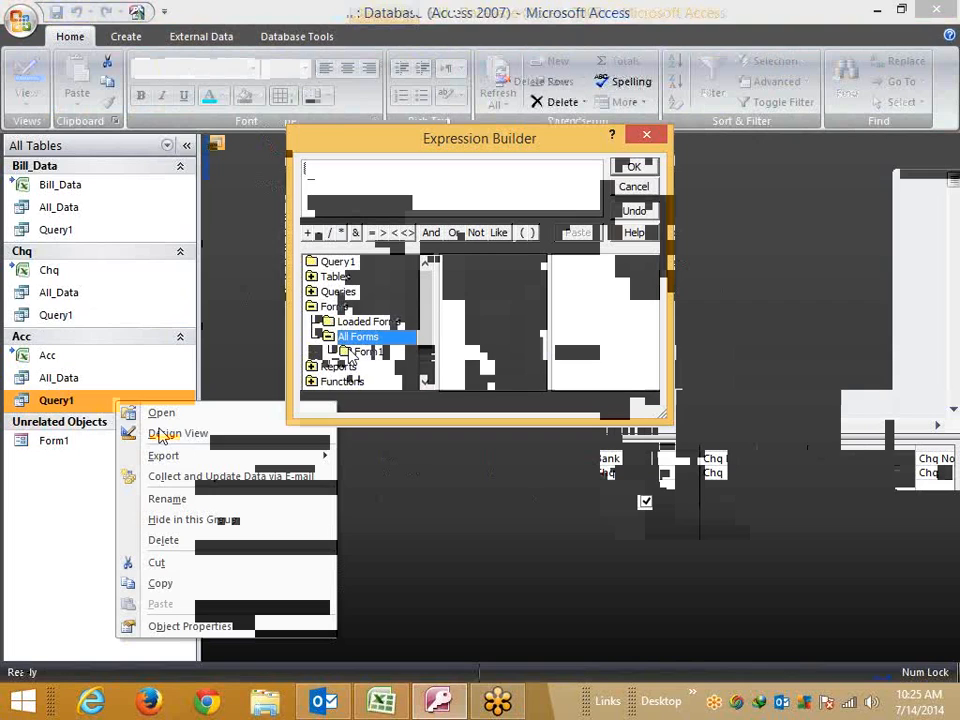
click(360, 352)
click(455, 287)
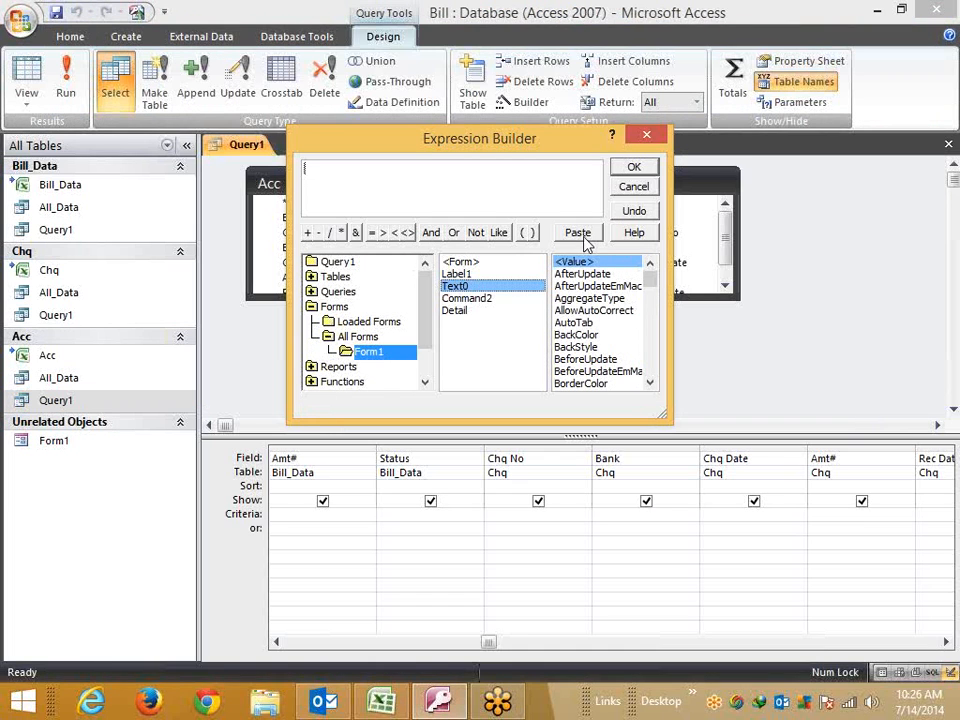
click(585, 239)
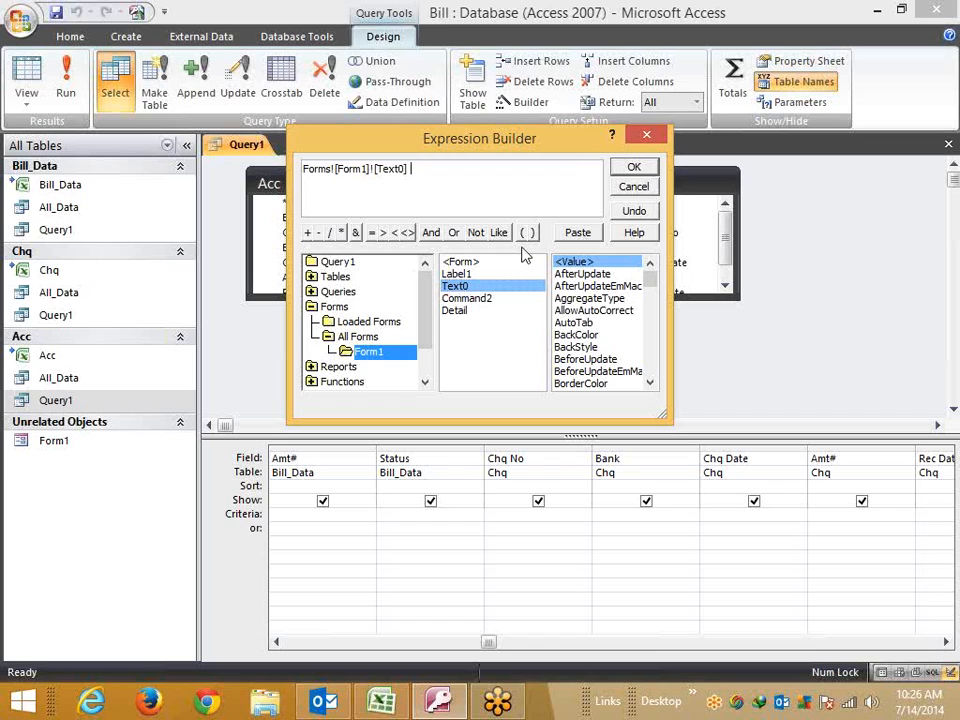
click(643, 171)
click(948, 144)
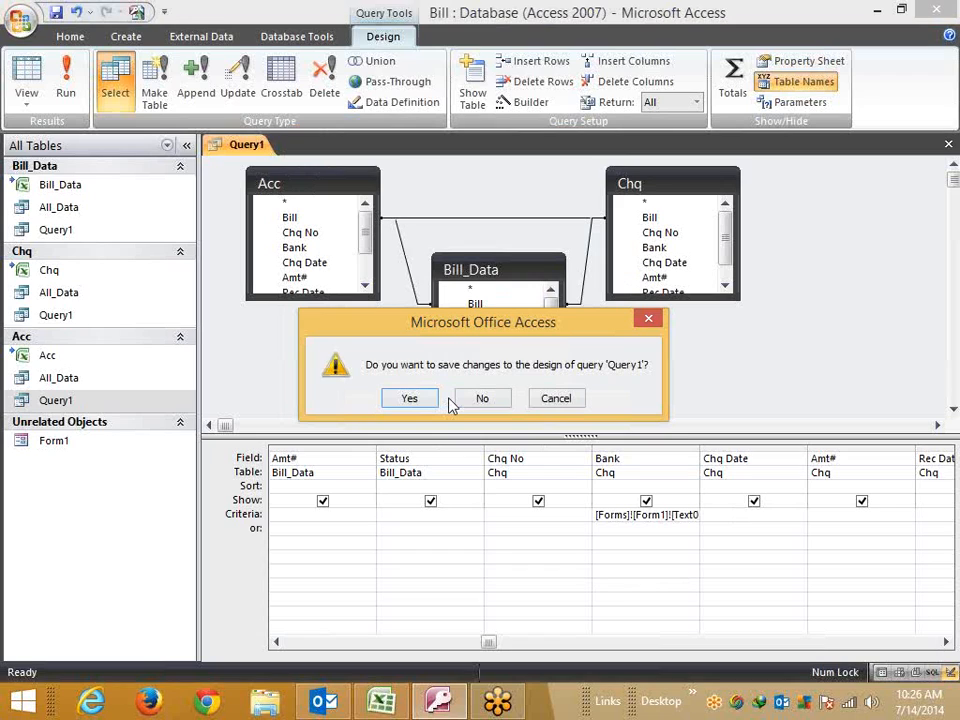
click(422, 401)
- Open Form1, enter CITI as the bank, run Query1 with the form's button and check the dates of the returned records
double_click(55, 441)
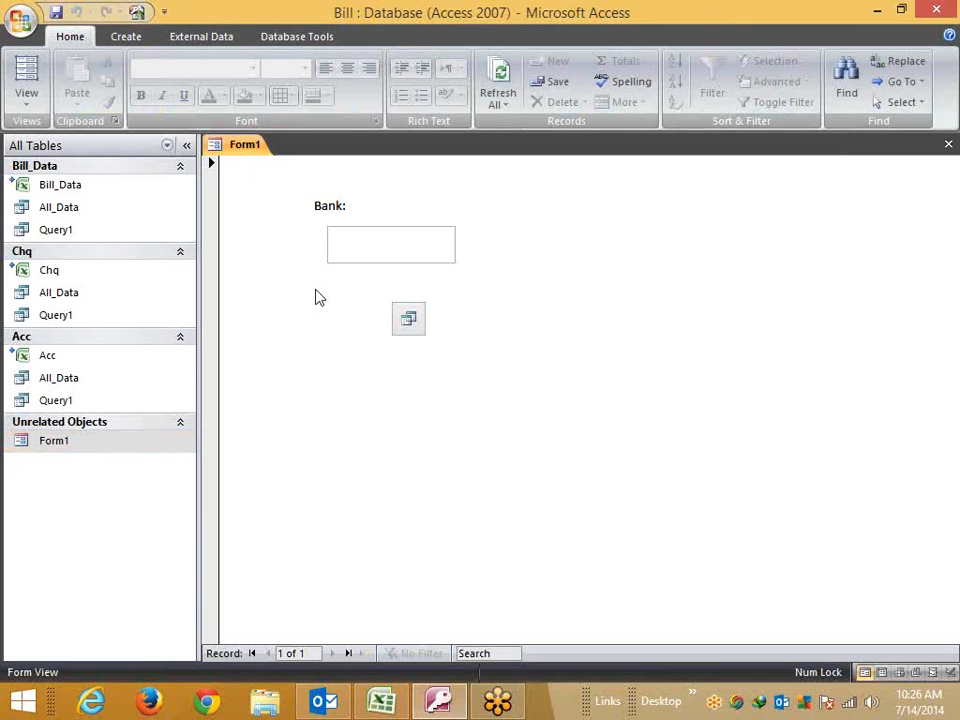
text(CITI)
click(409, 317)
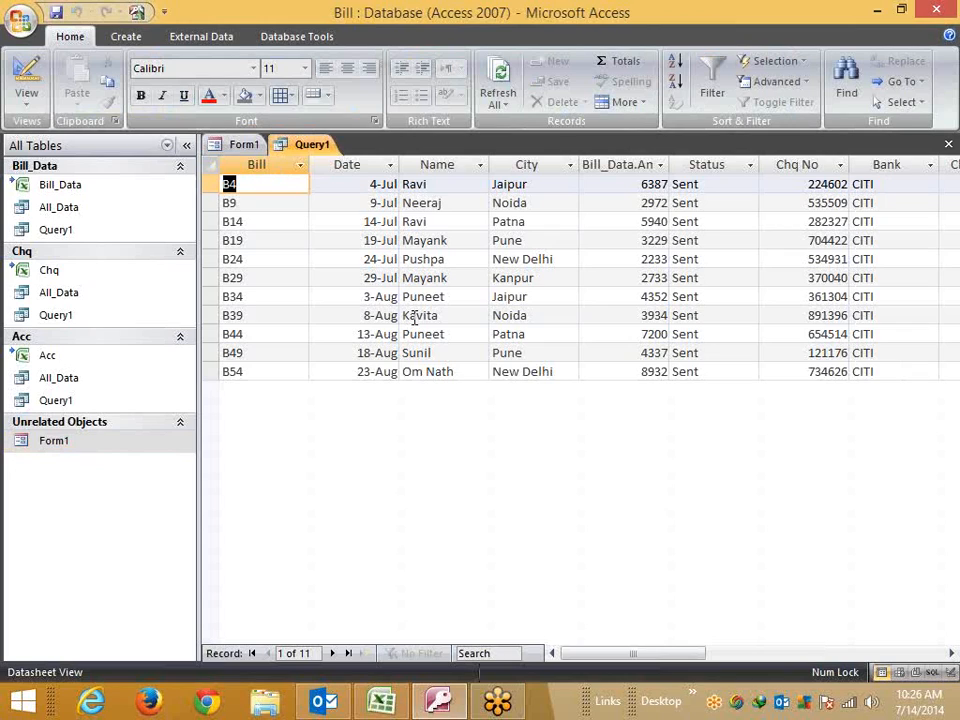
click(366, 296)
click(366, 334)
click(358, 352)
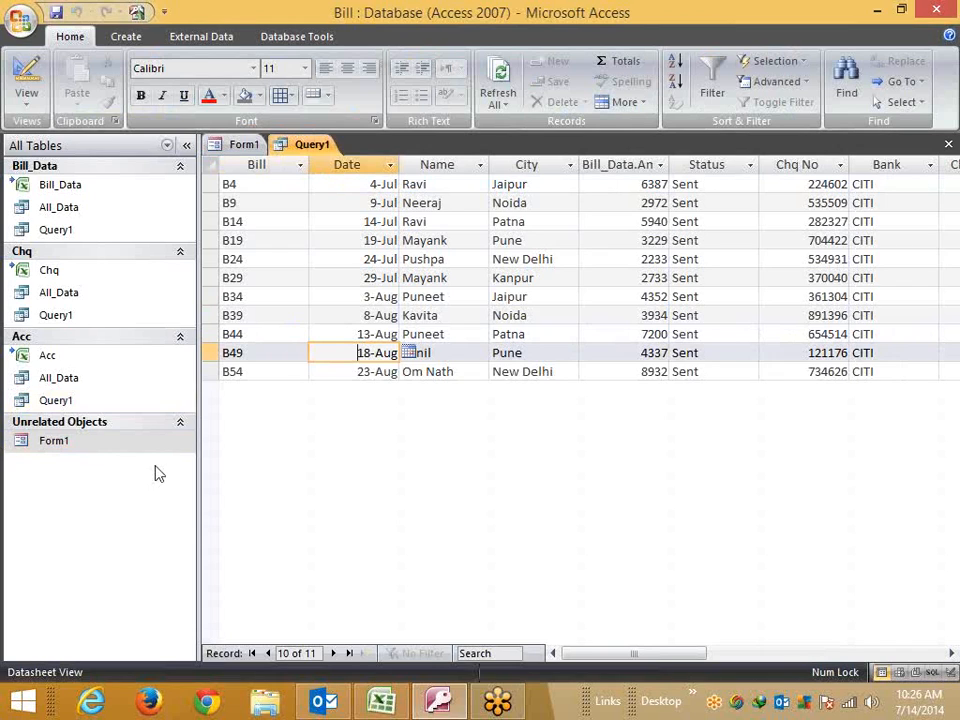
- Review the Bank criterion in Query1's design, and close the query and Form1
right_click(80, 400)
click(129, 433)
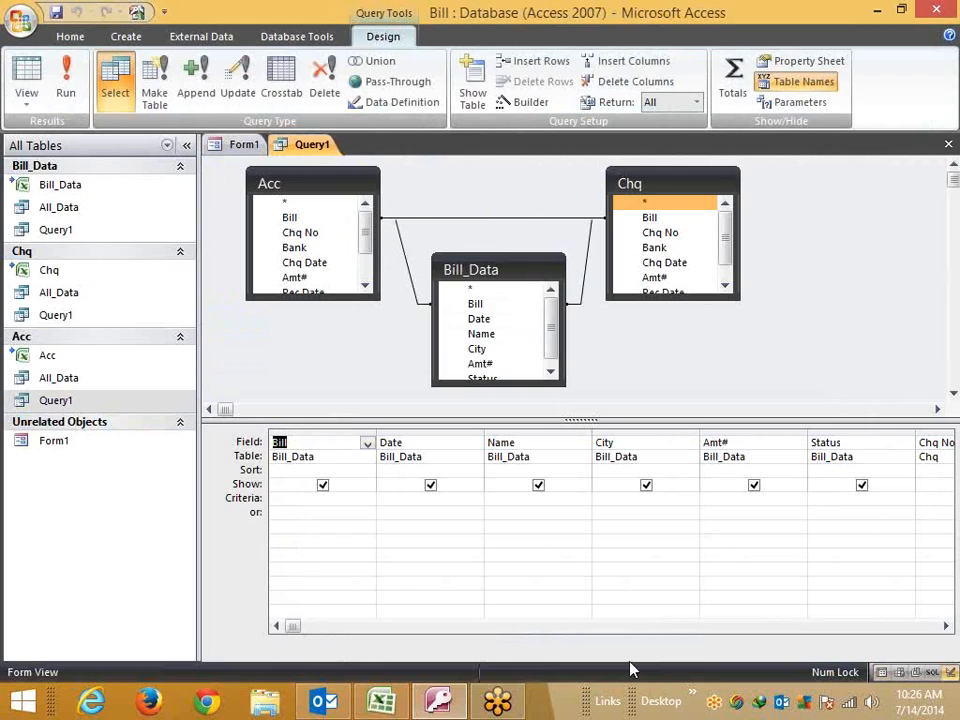
click(389, 627)
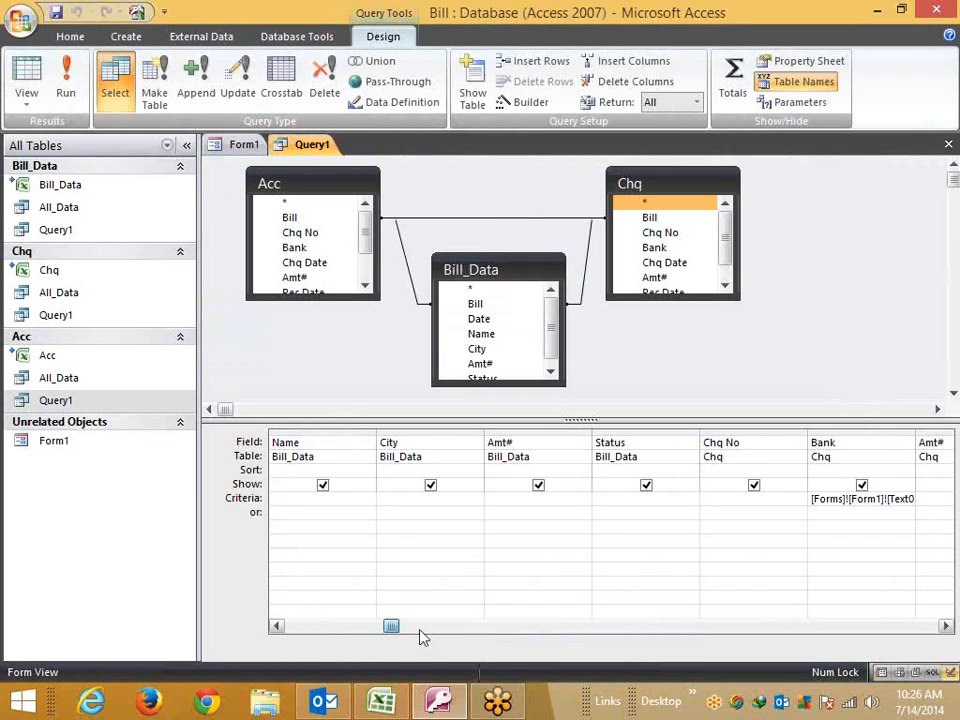
click(428, 627)
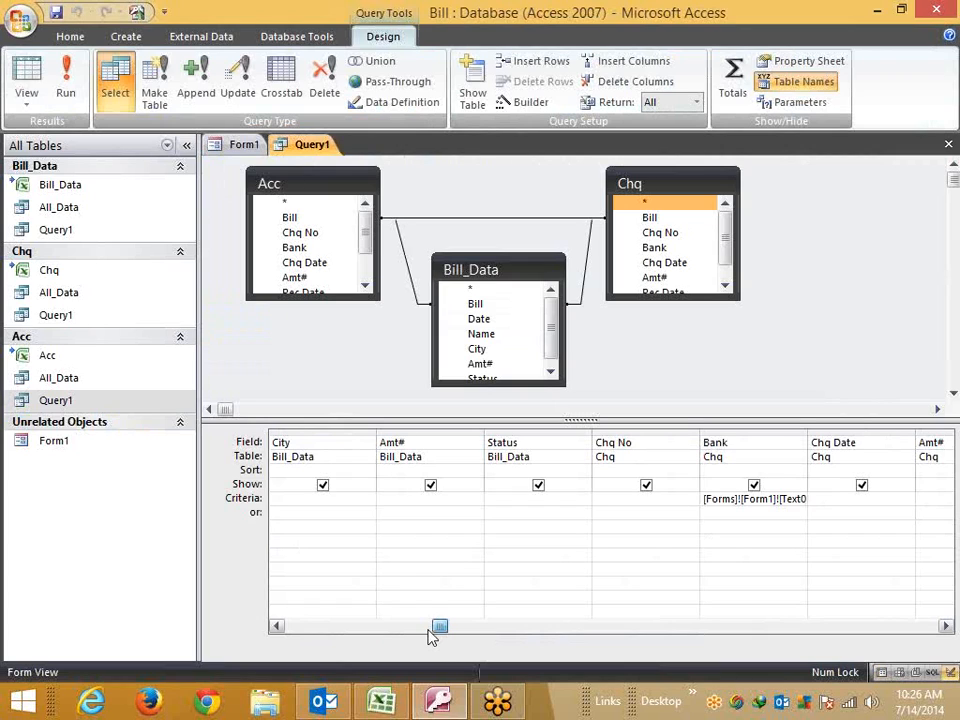
key(ctrl+w)
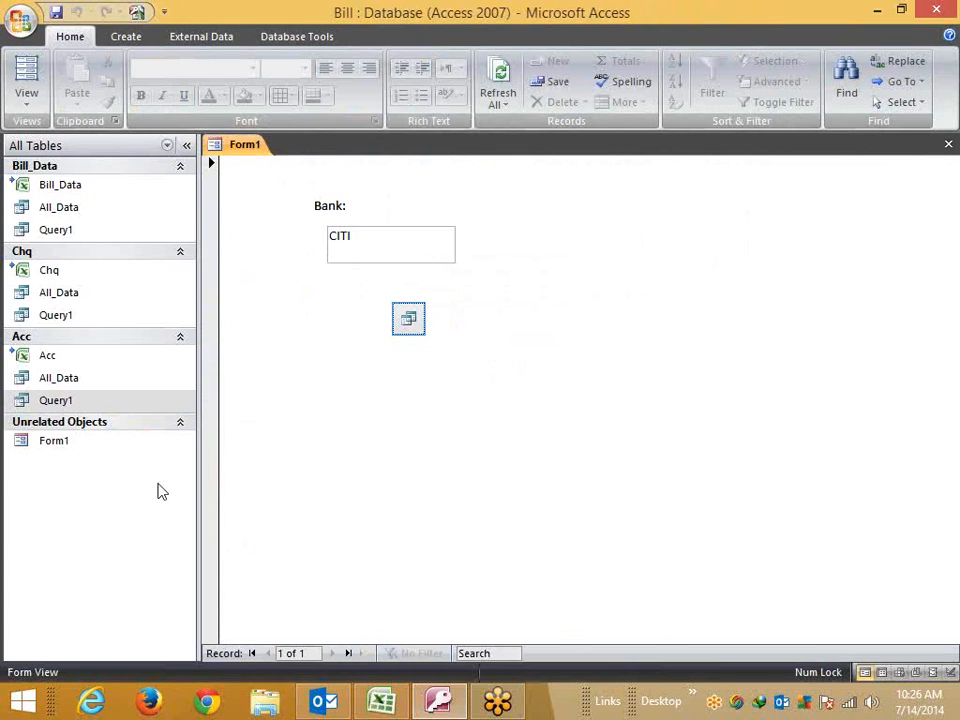
key(ctrl+w)
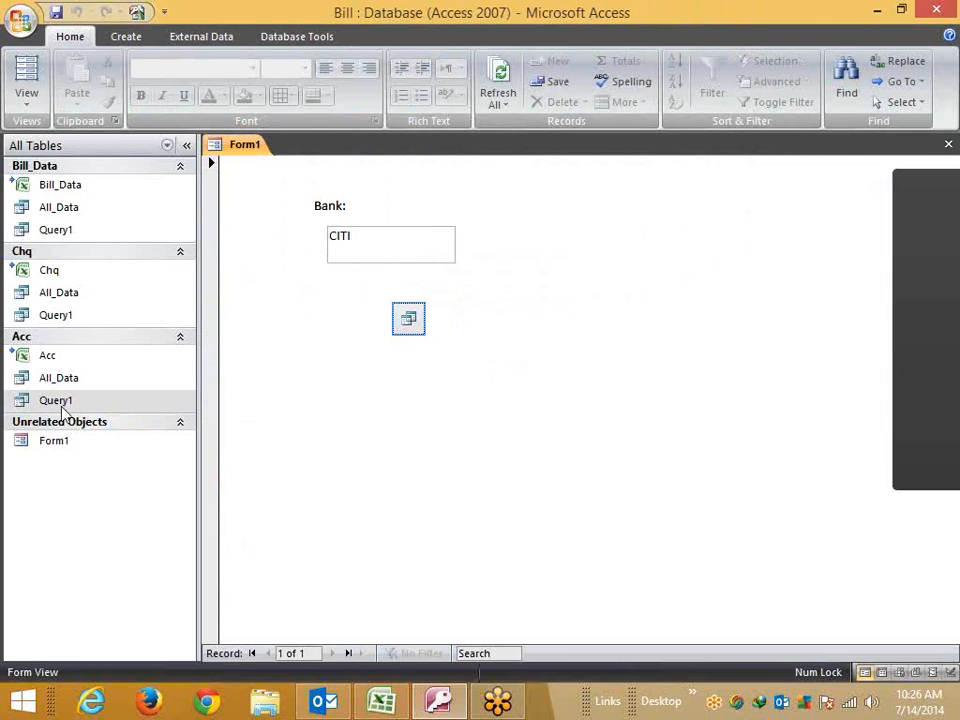
click(128, 38)
click(26, 78)
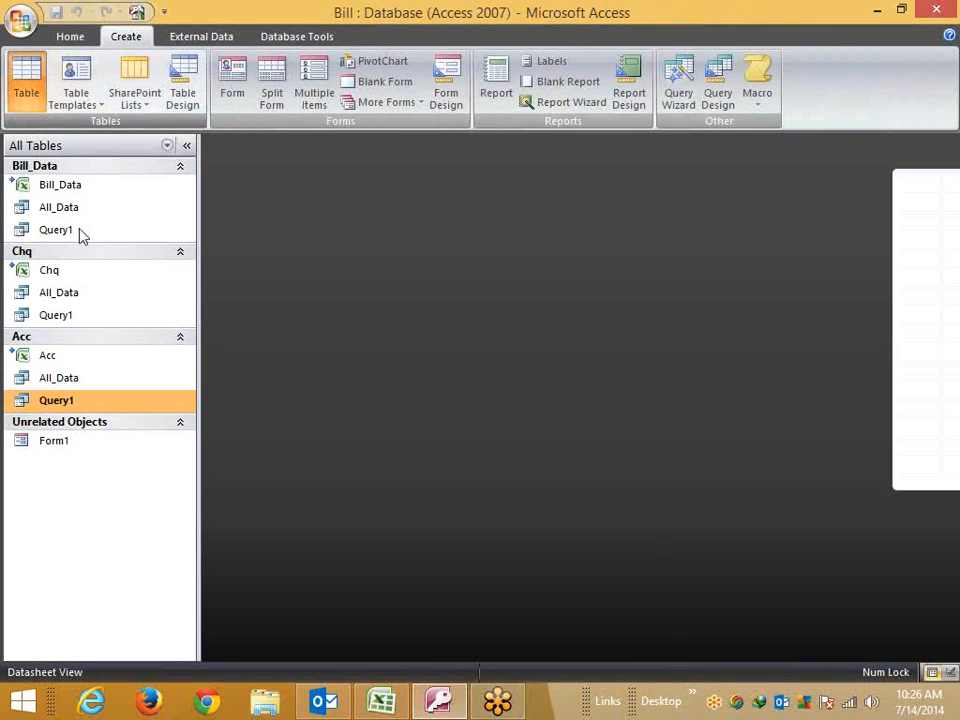
click(185, 442)
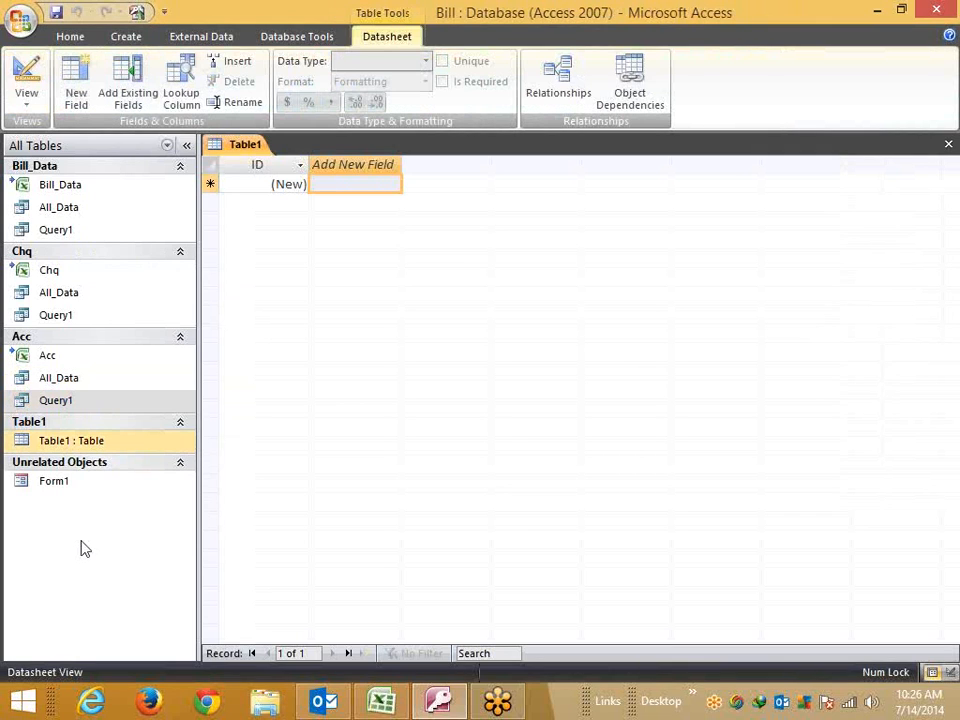
click(338, 166)
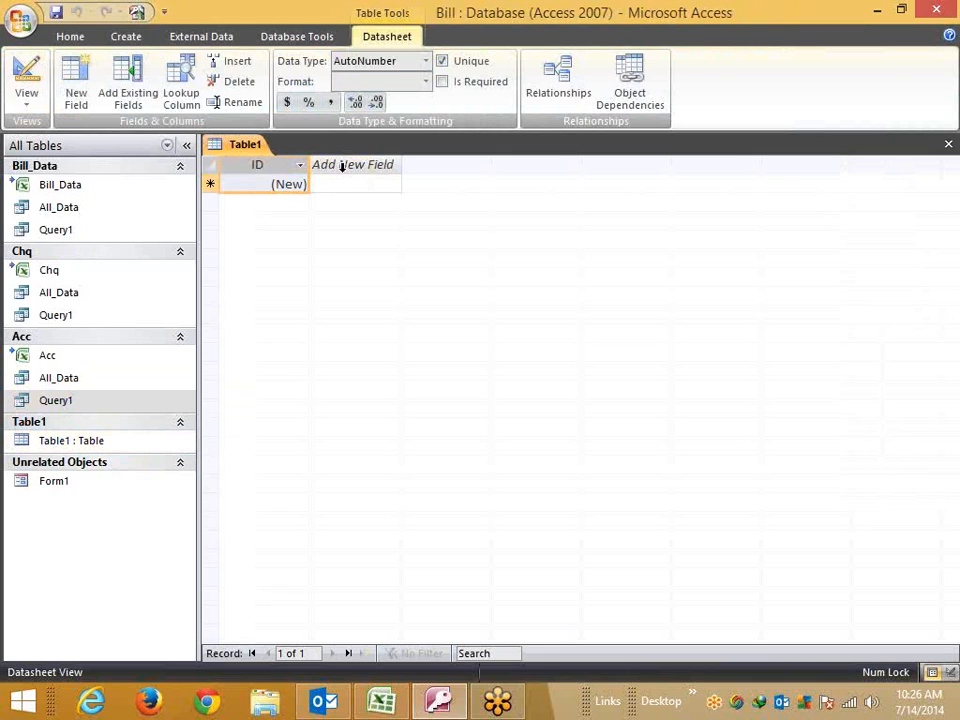
click(948, 144)
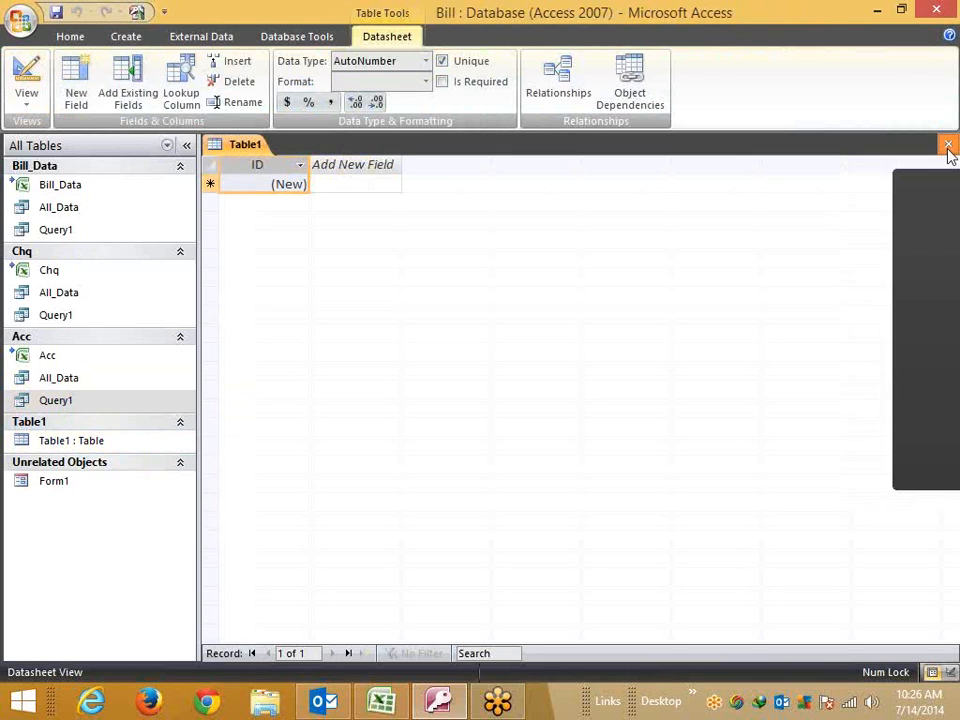
- Open the recent database Database13 and dismiss its security warning
click(20, 20)
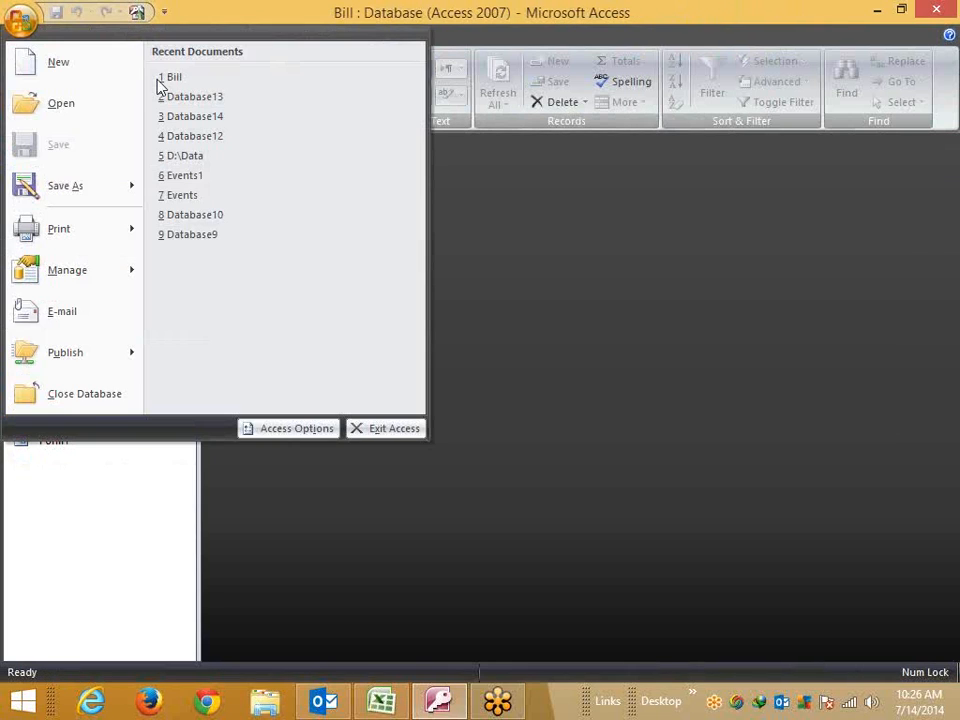
click(212, 100)
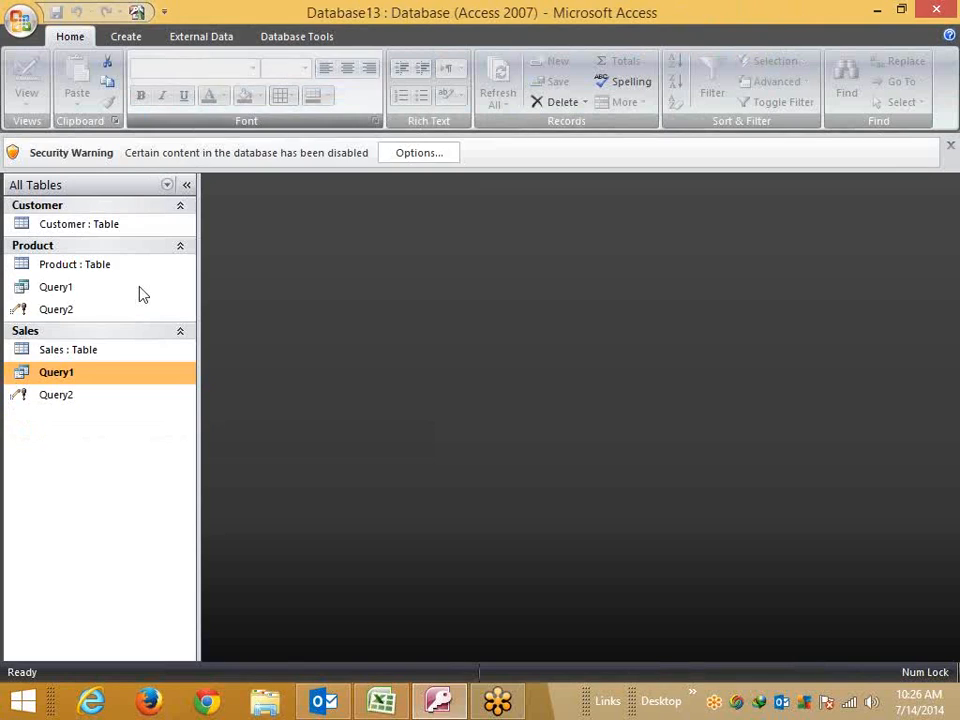
click(950, 150)
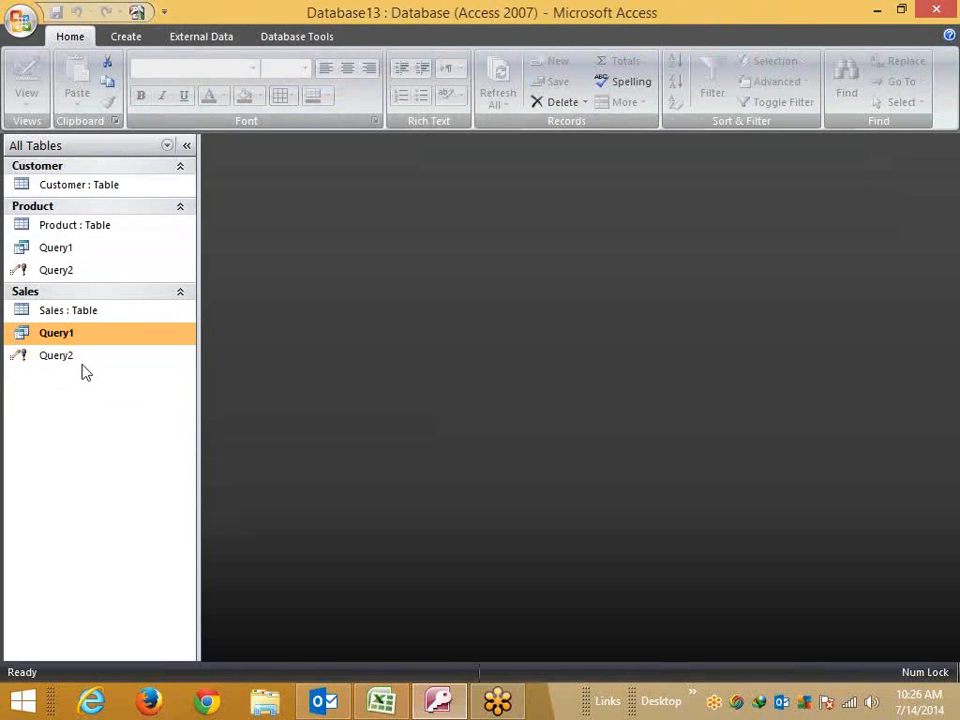
- Examine the records of the Sales table in Database13 and close the table
click(86, 356)
click(85, 318)
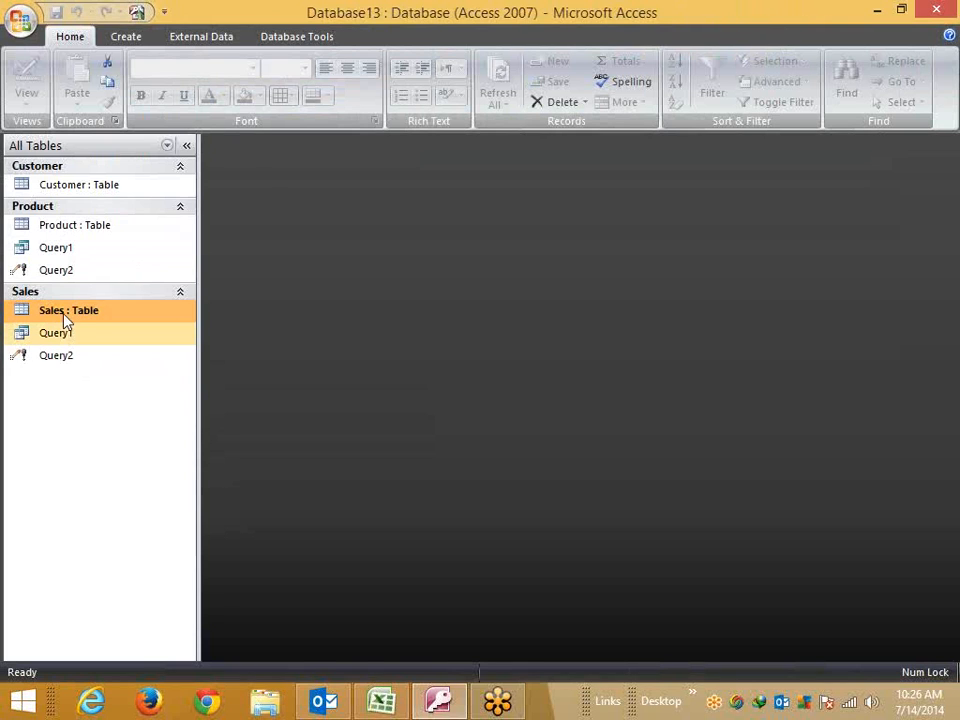
double_click(72, 312)
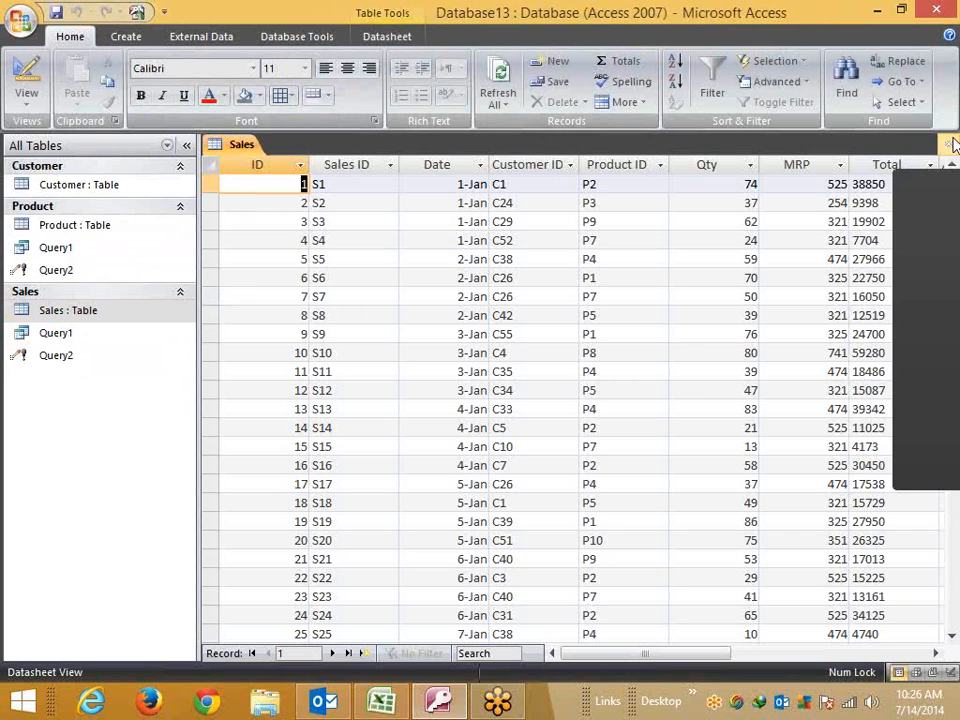
click(949, 145)
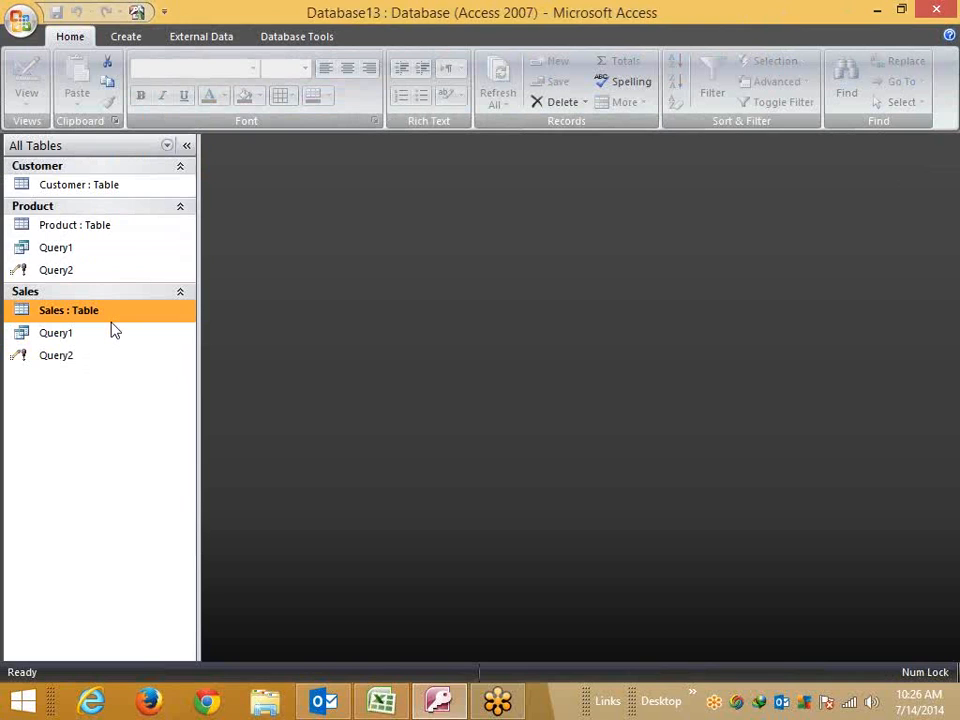
- Create a blank form in Design view and list the existing fields of the Customer table
click(129, 36)
click(449, 96)
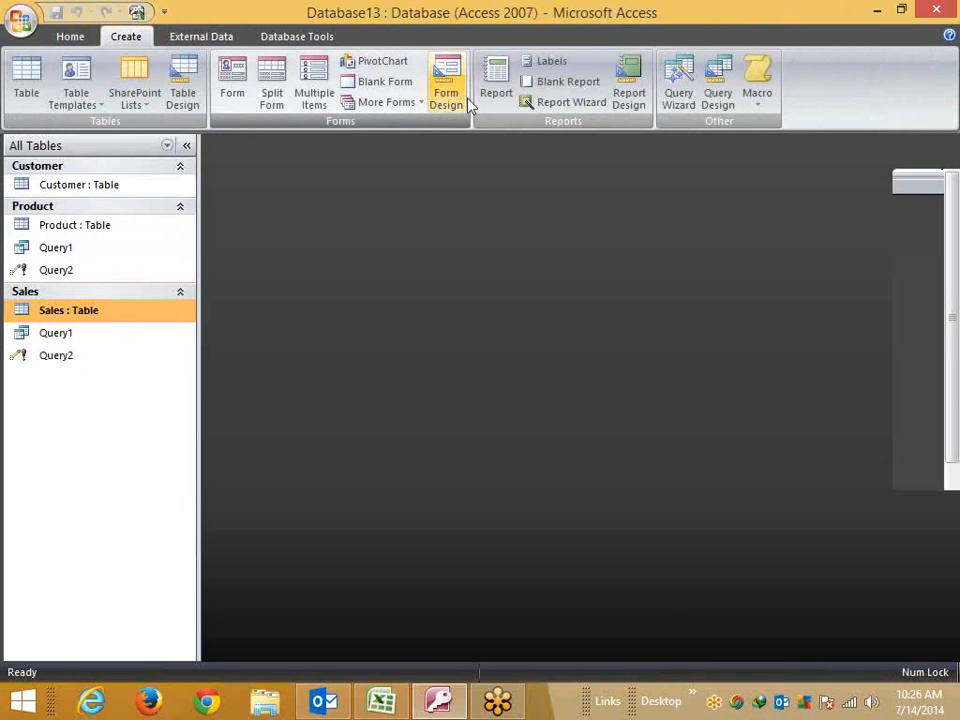
click(838, 104)
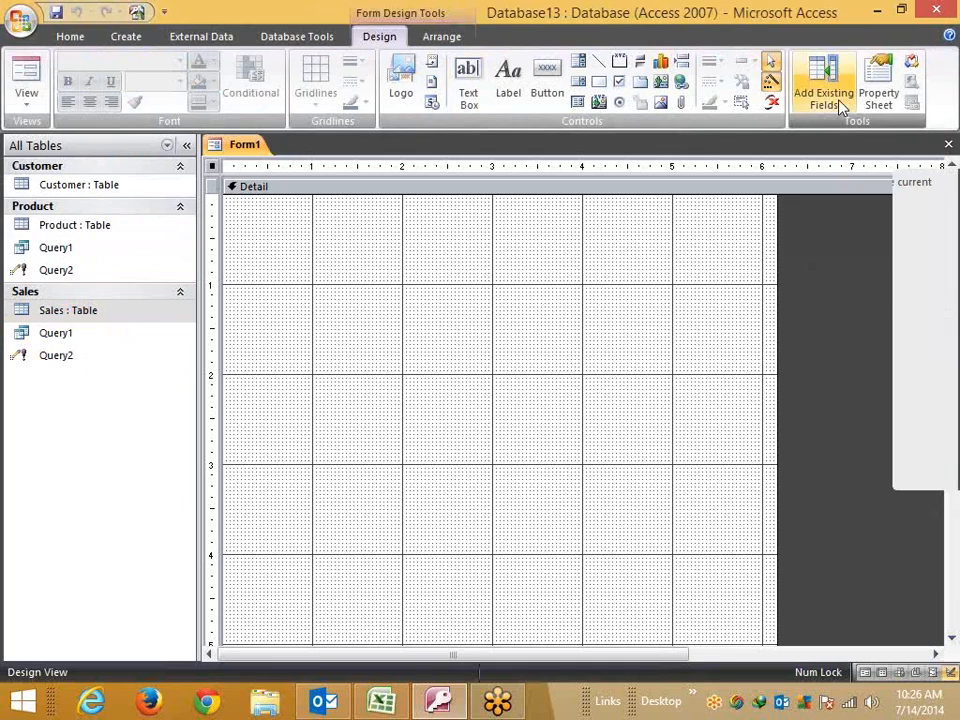
click(756, 224)
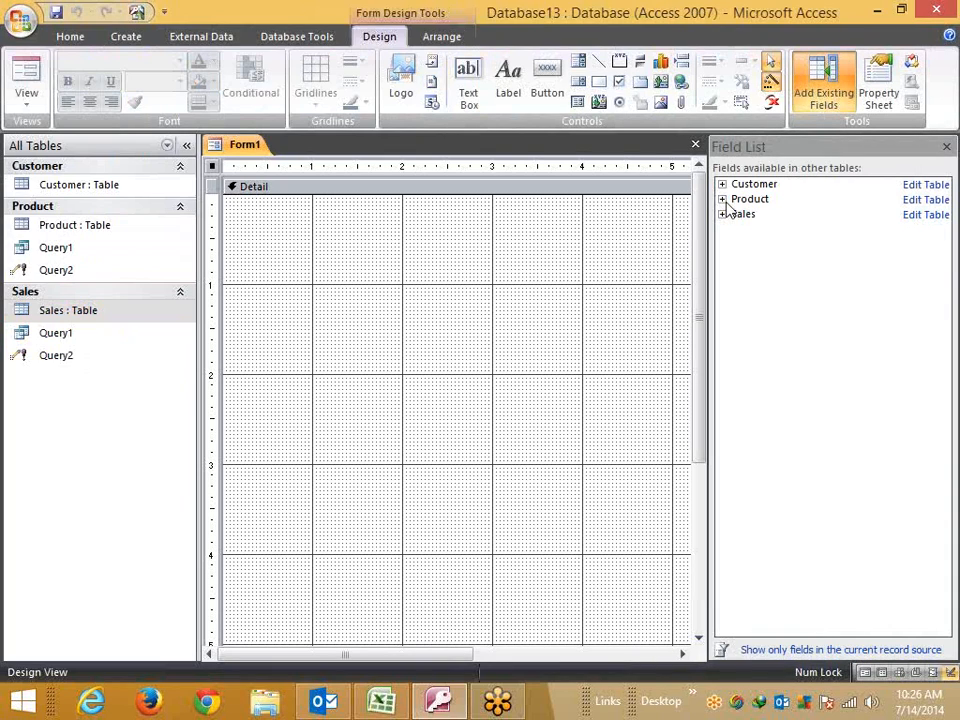
click(722, 184)
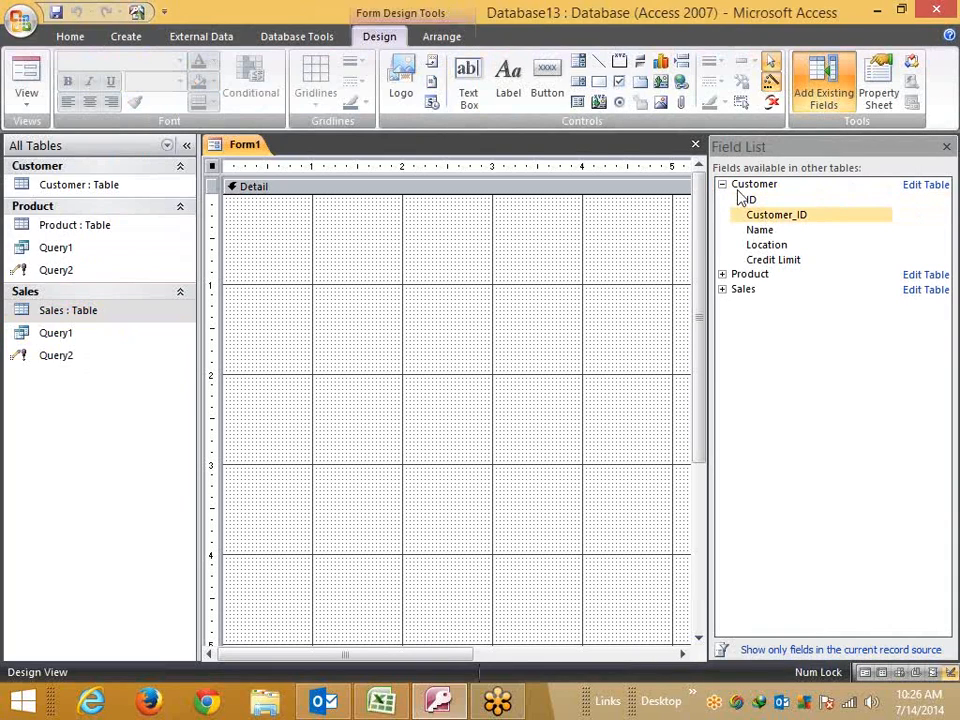
- Review the relationships between the Customer, Sales and Product tables and return to Form1
click(298, 37)
click(298, 75)
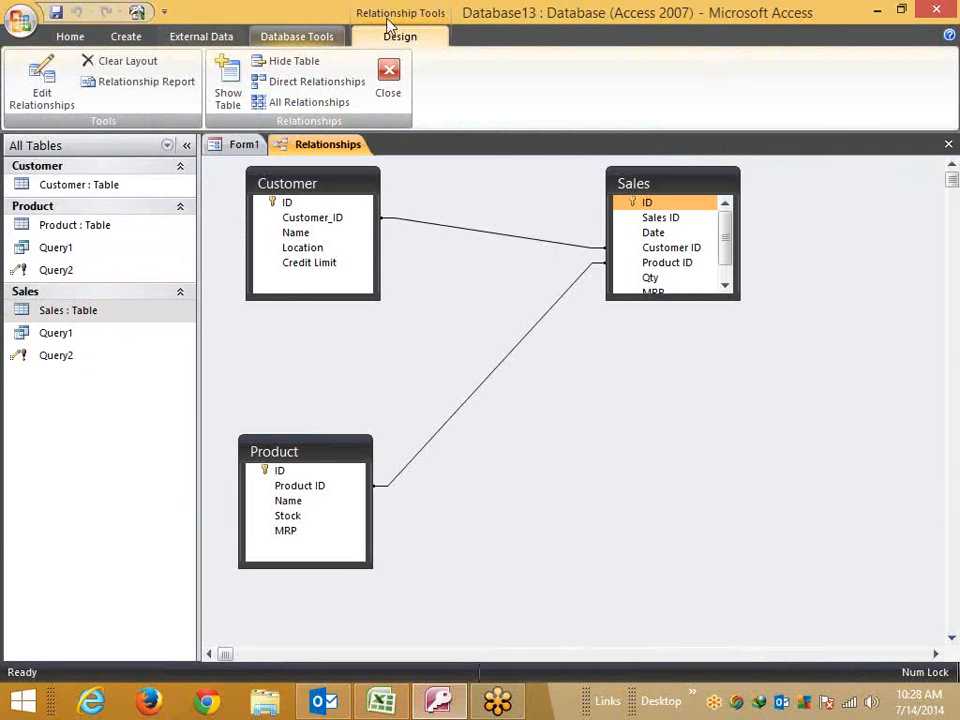
click(303, 37)
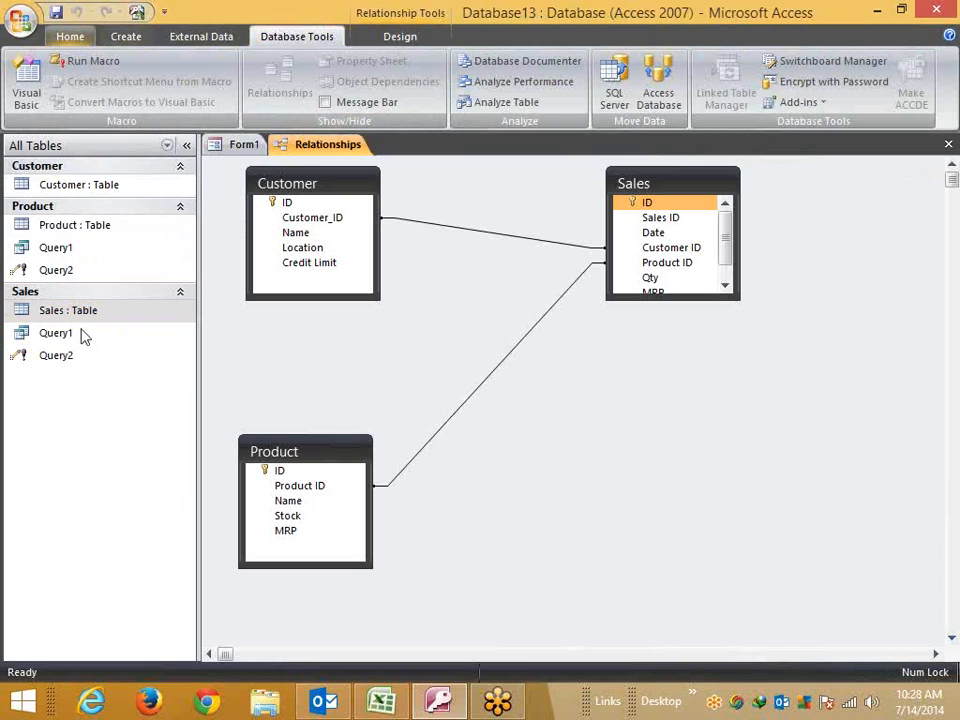
click(240, 146)
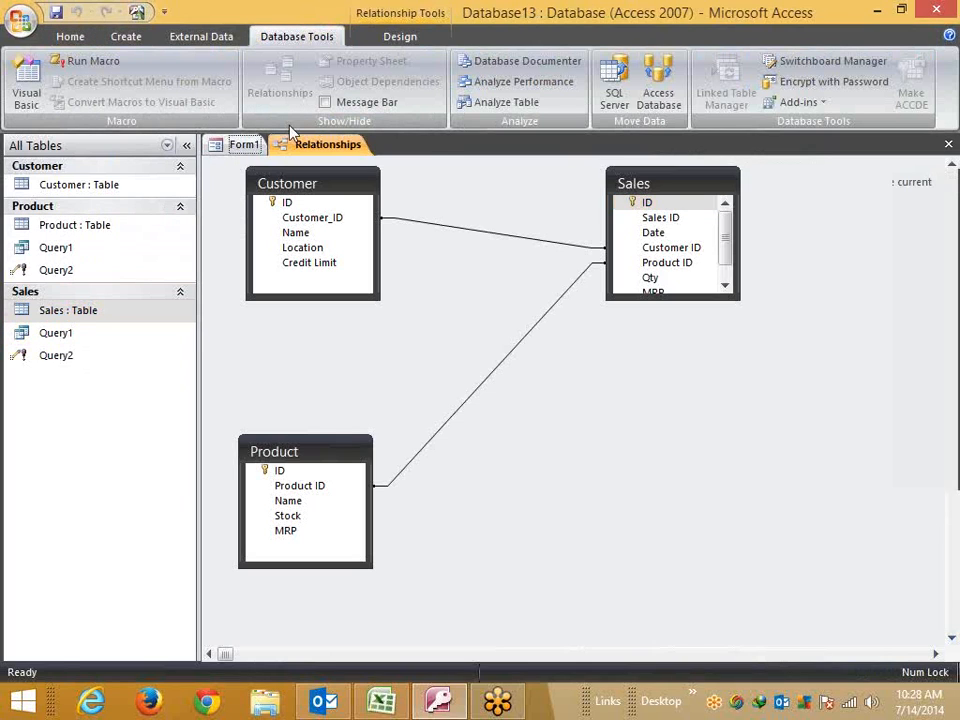
- Add the Sales table's ID field near the top of the form's Detail section
click(756, 214)
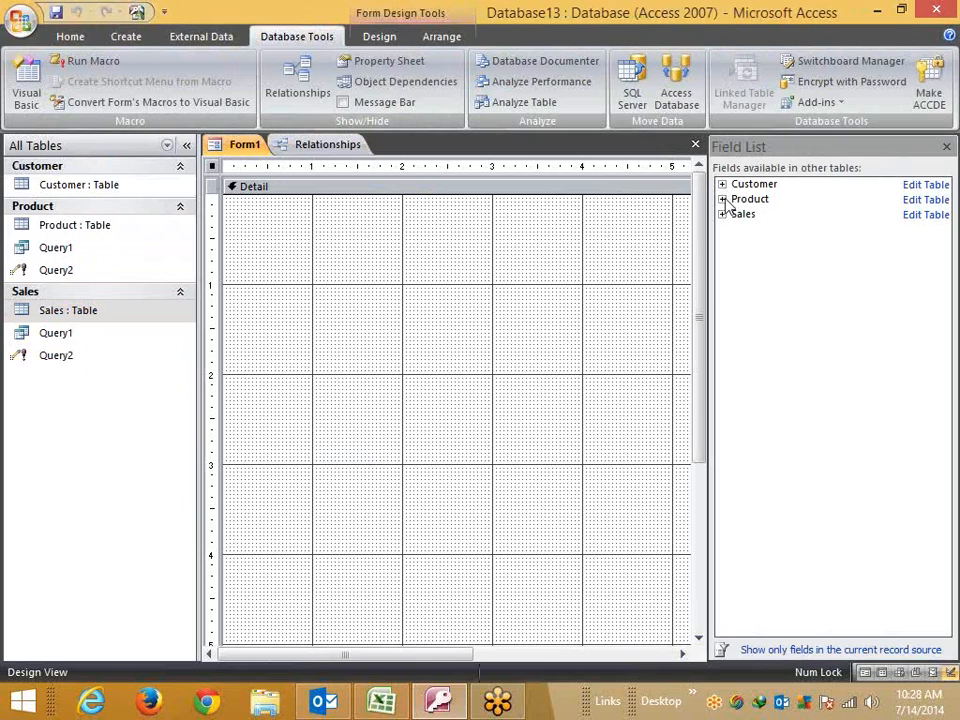
click(722, 214)
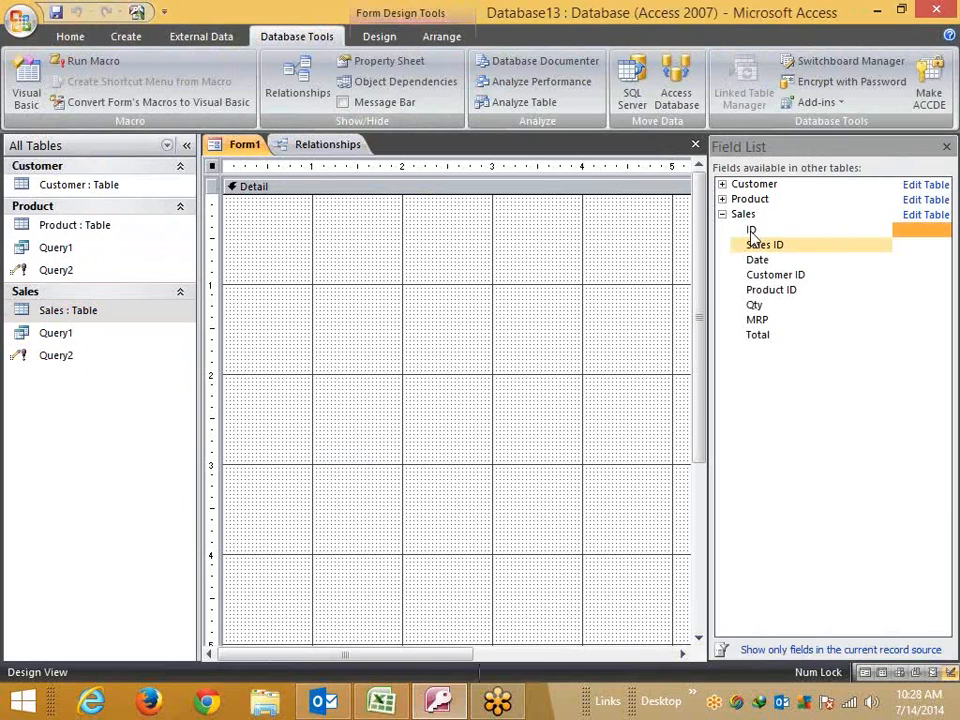
drag(751, 229, 347, 231)
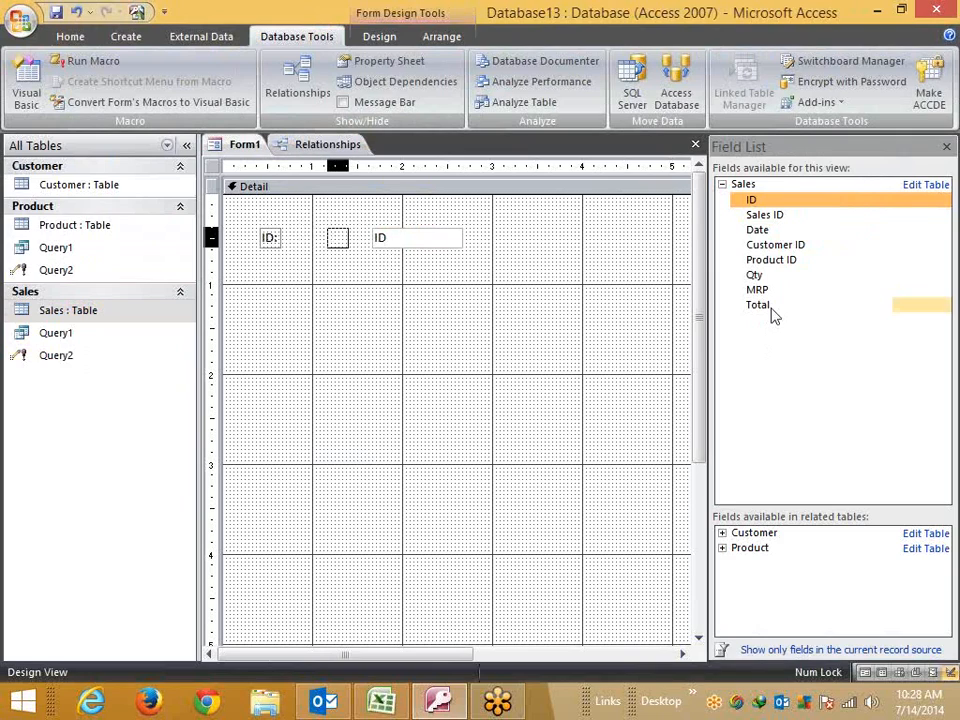
- Add the Sales ID field below ID, aligning its label with the ID label and moving its text box closer
ctrl+click(771, 308)
ctrl+click(770, 216)
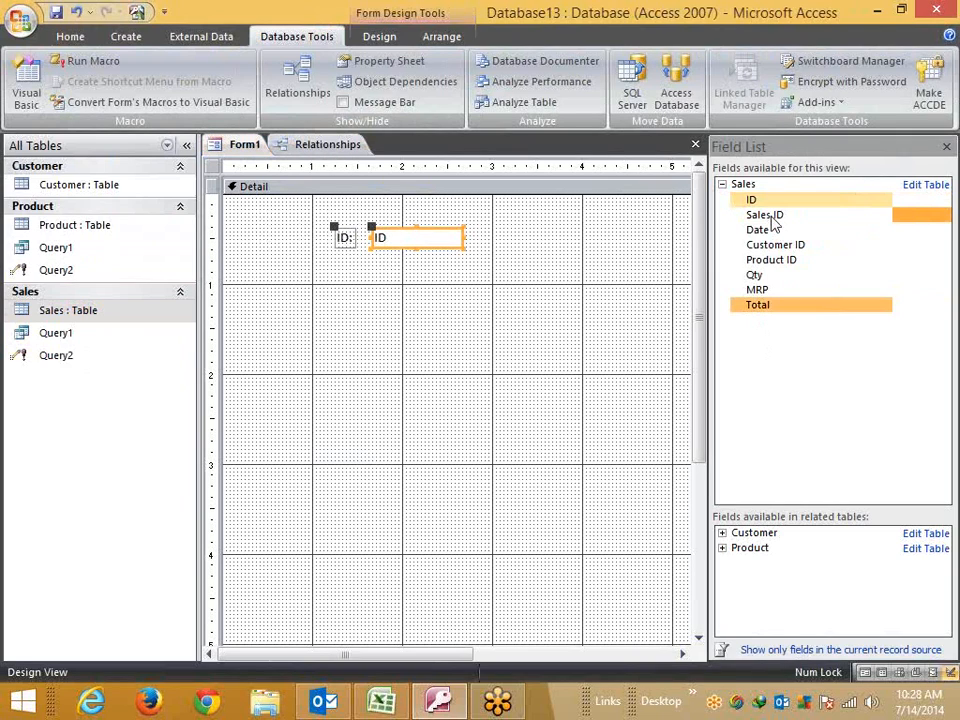
click(772, 218)
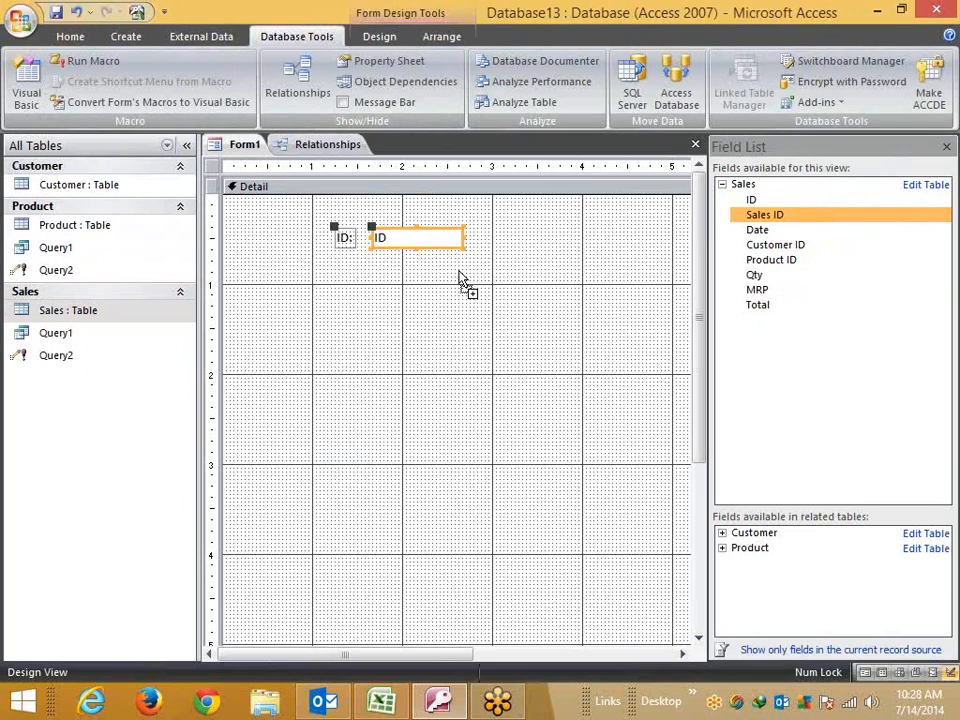
drag(460, 280, 433, 274)
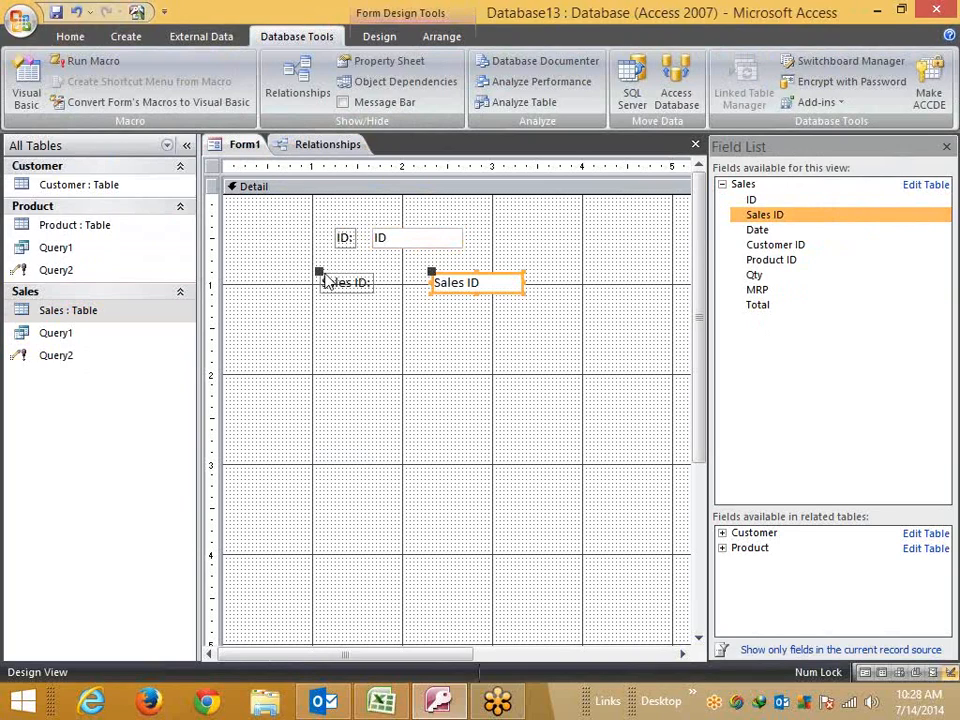
drag(323, 273, 336, 274)
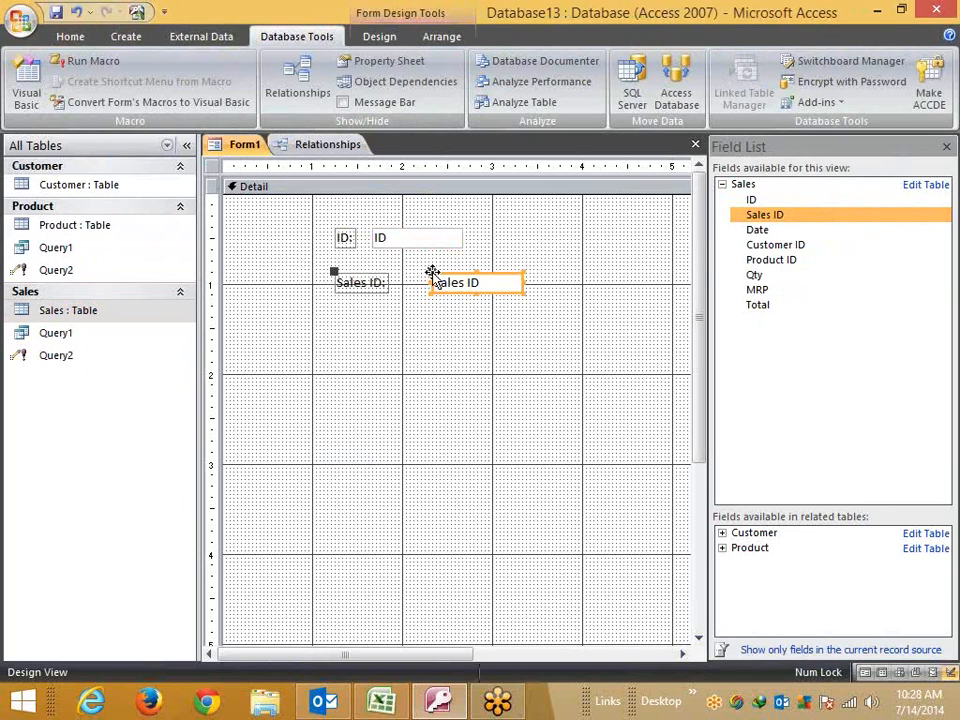
drag(432, 272, 413, 273)
- Add the Sales table's Date field below Sales ID on the form
drag(757, 231, 339, 321)
click(476, 319)
drag(476, 319, 423, 319)
click(422, 321)
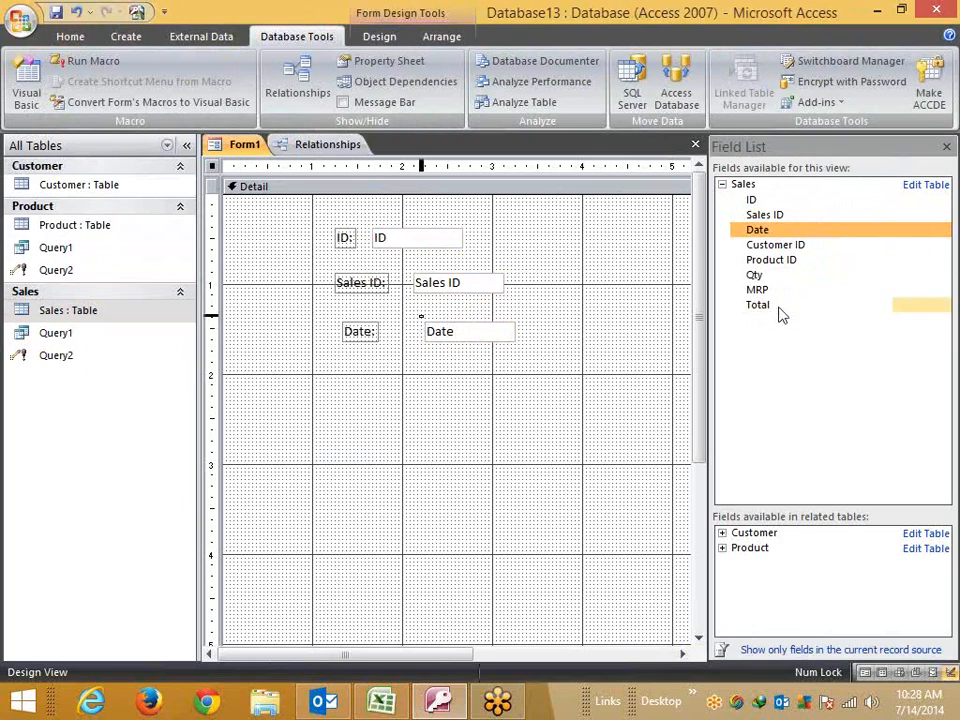
- Add the Sales table's Customer ID and Product ID fields below Date, bringing their labels and text boxes into line
drag(772, 246, 336, 364)
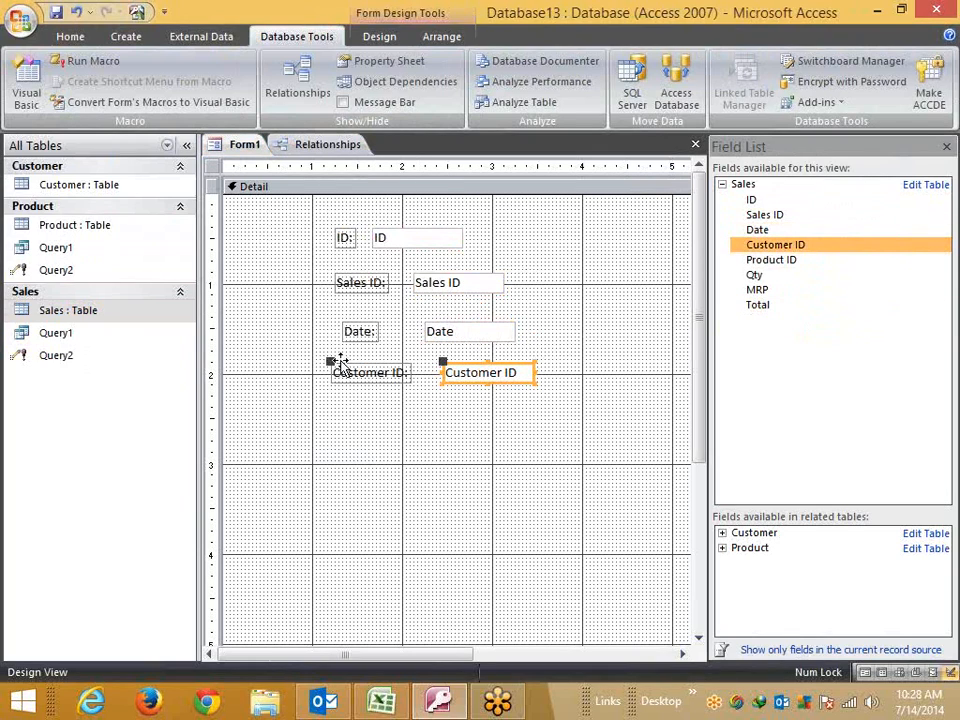
click(348, 362)
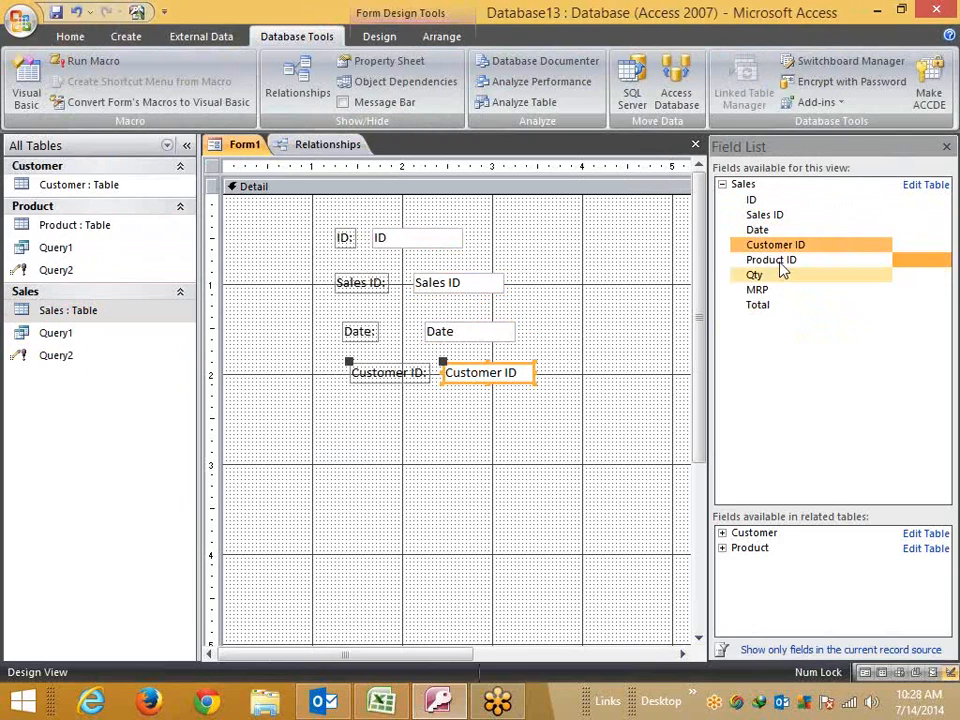
drag(784, 262, 489, 429)
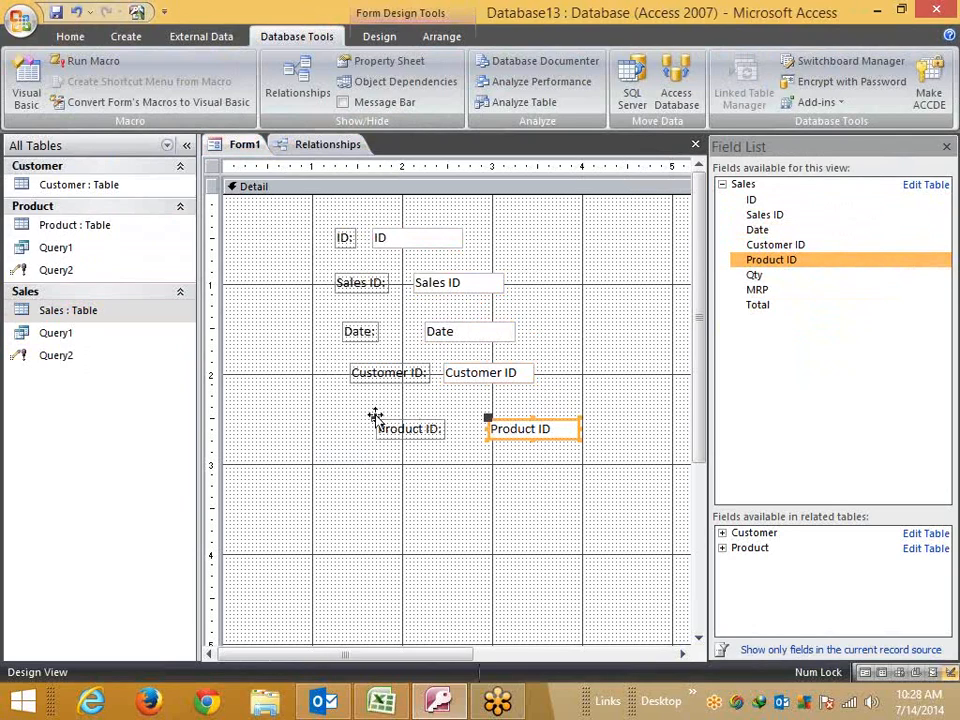
drag(375, 418, 356, 411)
drag(488, 418, 445, 409)
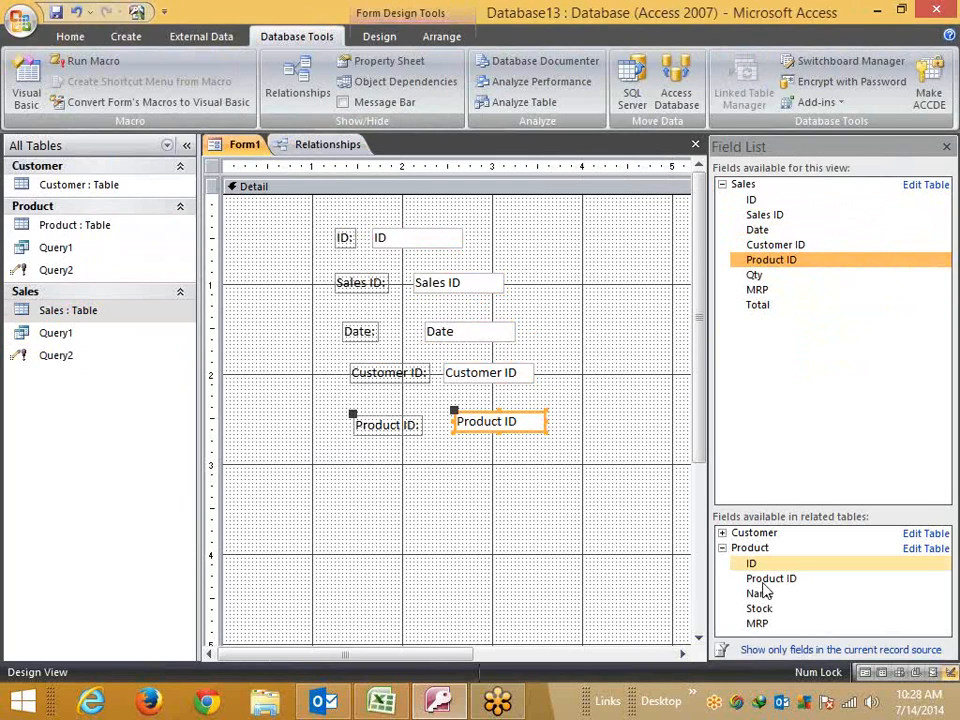
- Add the Product table's Name field below Product ID and move its label and text box closer together
drag(762, 591, 521, 482)
drag(406, 478, 375, 478)
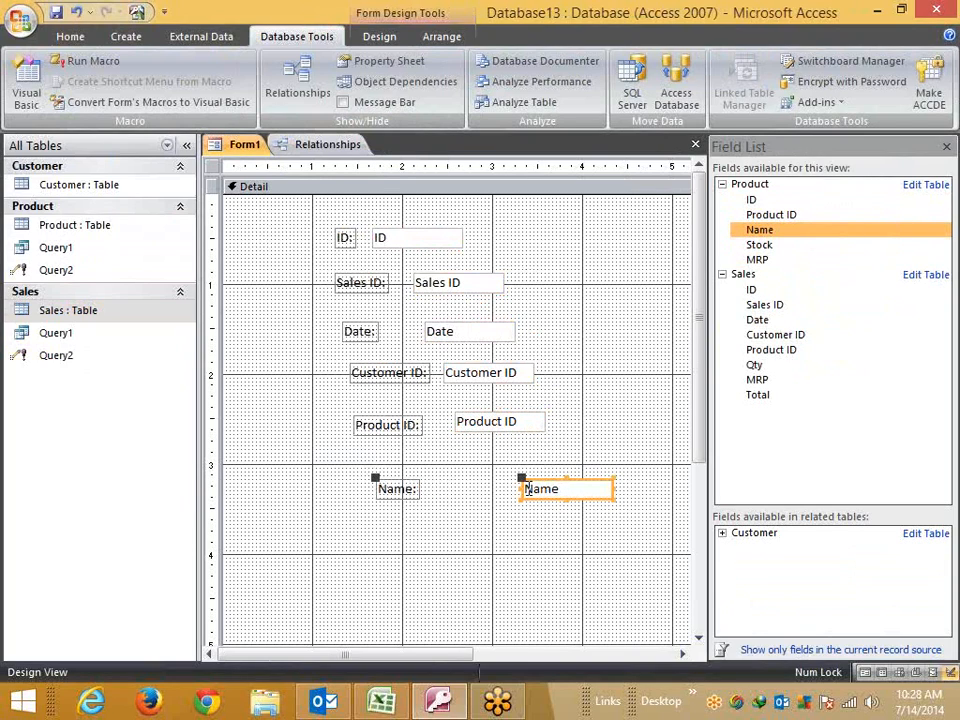
drag(473, 468, 473, 466)
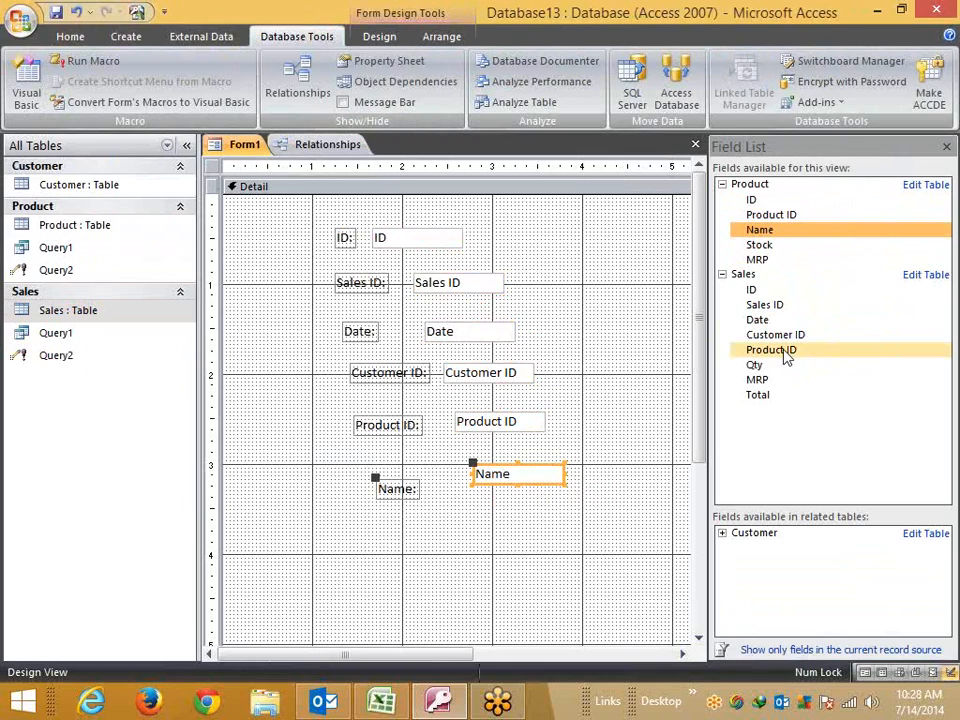
- Add the Product table's Stock and MRP fields below Name and move the Stock text box next to its label
drag(758, 248, 740, 410)
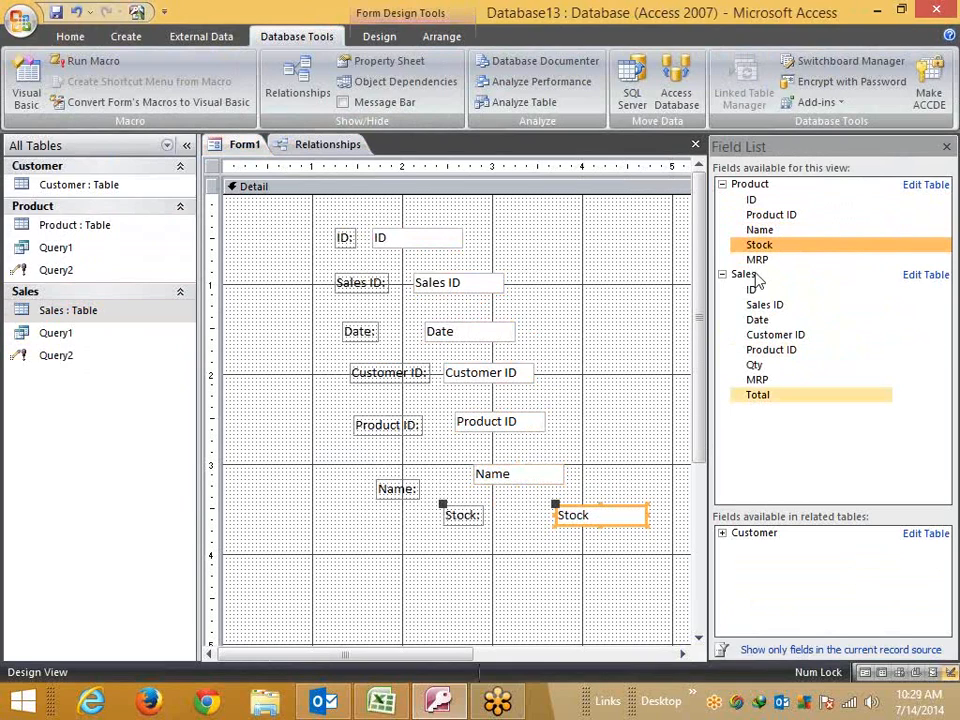
click(451, 517)
drag(439, 502, 386, 512)
click(464, 518)
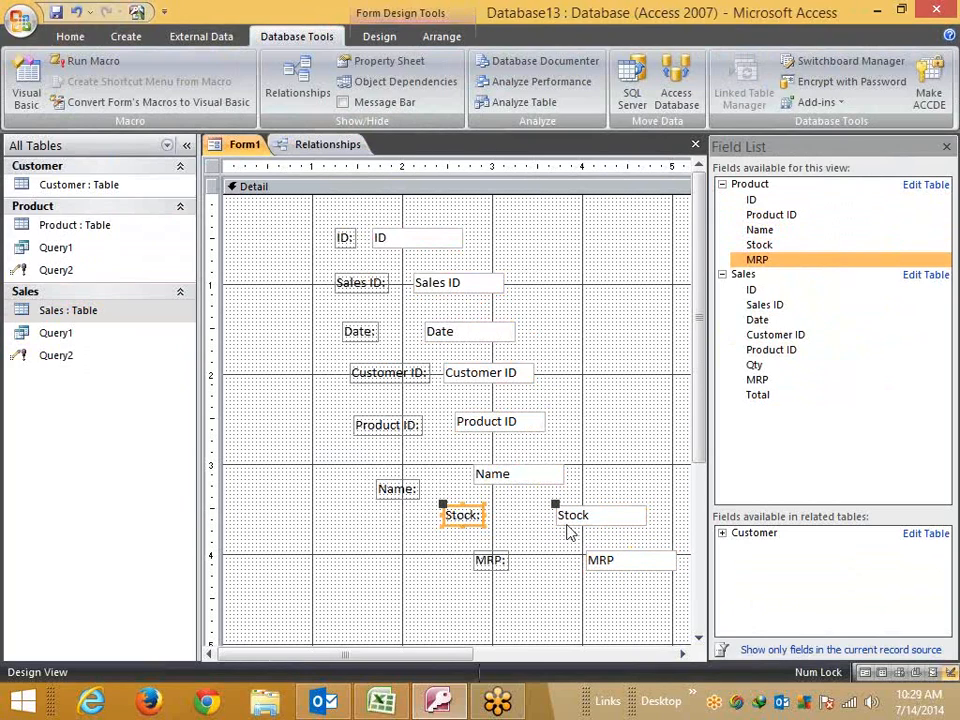
drag(500, 512, 457, 512)
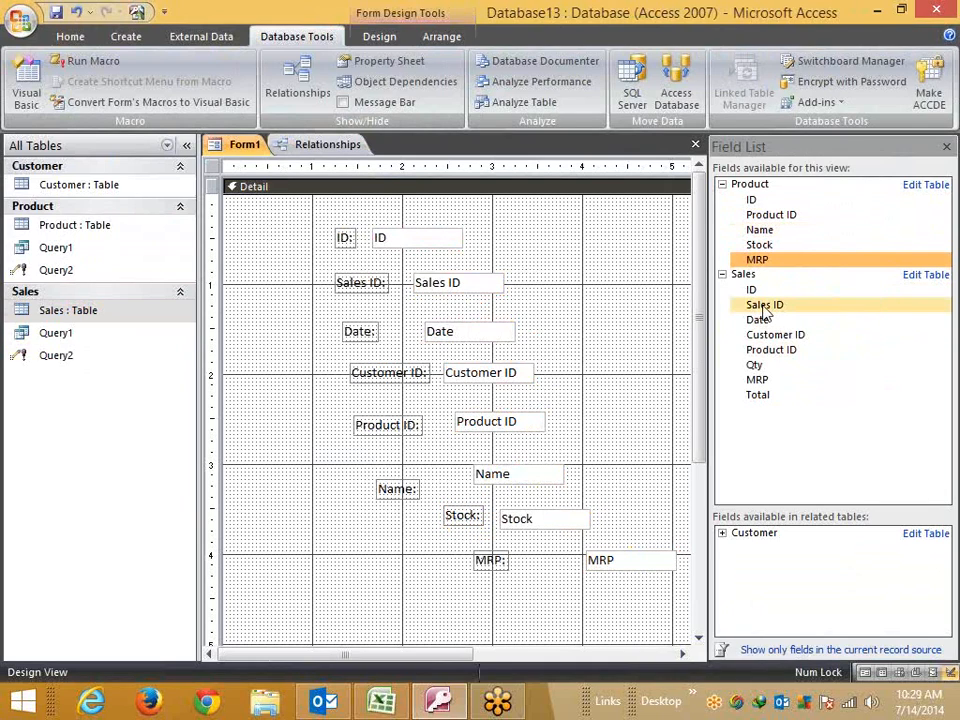
- Add a second Customer ID field from the Sales table below MRP
drag(763, 336, 573, 591)
scroll(573, 592, down, 3)
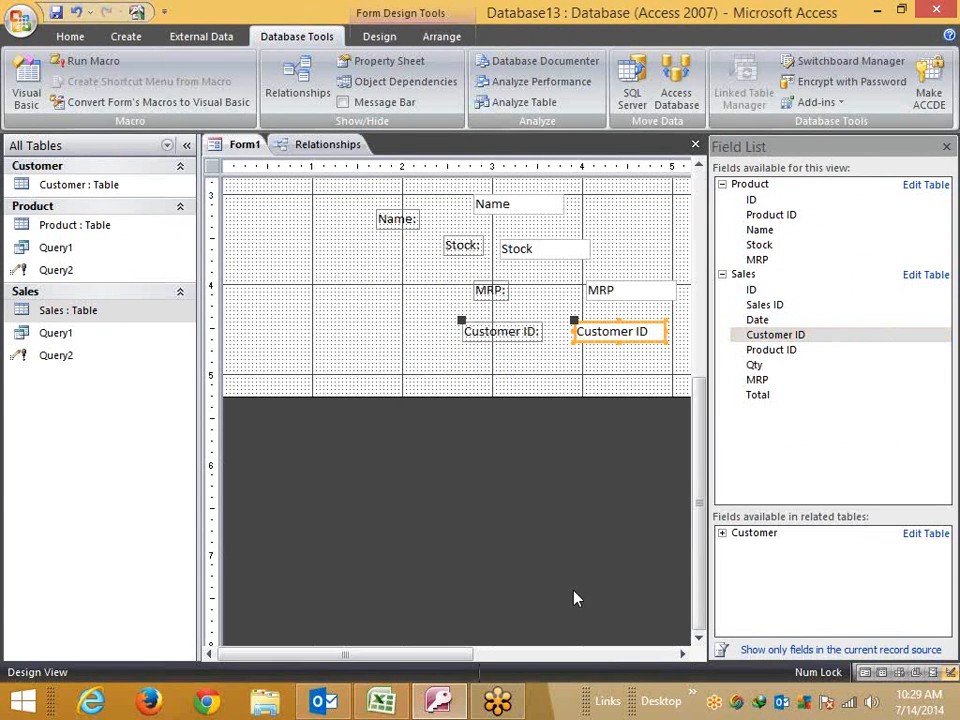
scroll(662, 591, up, 2)
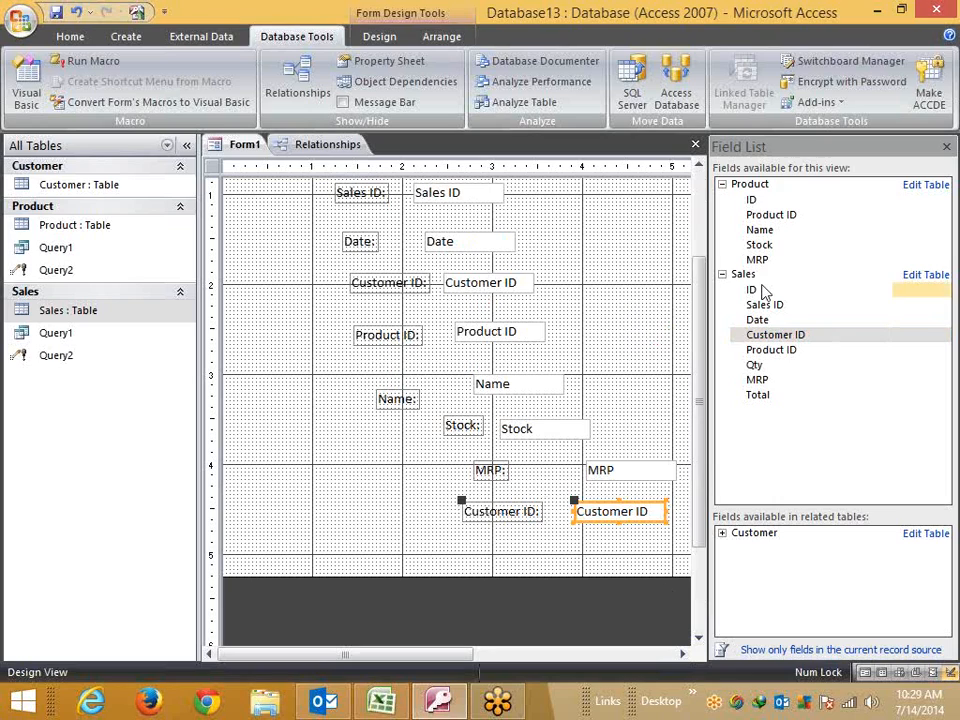
- Add the Customer table's Name field below the second Customer ID and lengthen the form's Detail section
click(722, 533)
drag(770, 585, 594, 562)
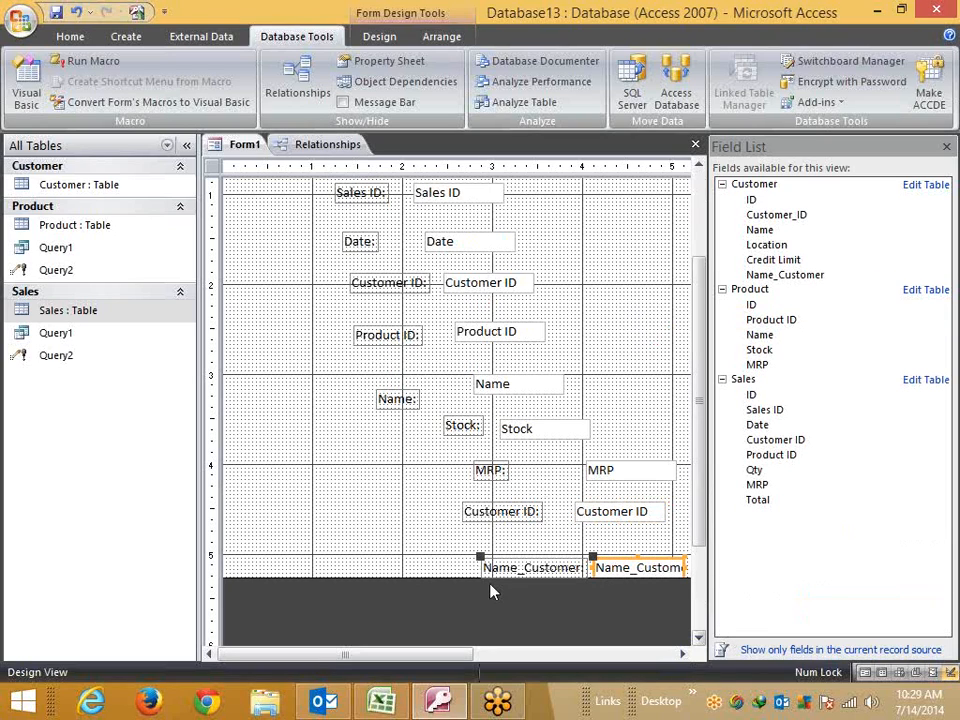
drag(407, 581, 407, 642)
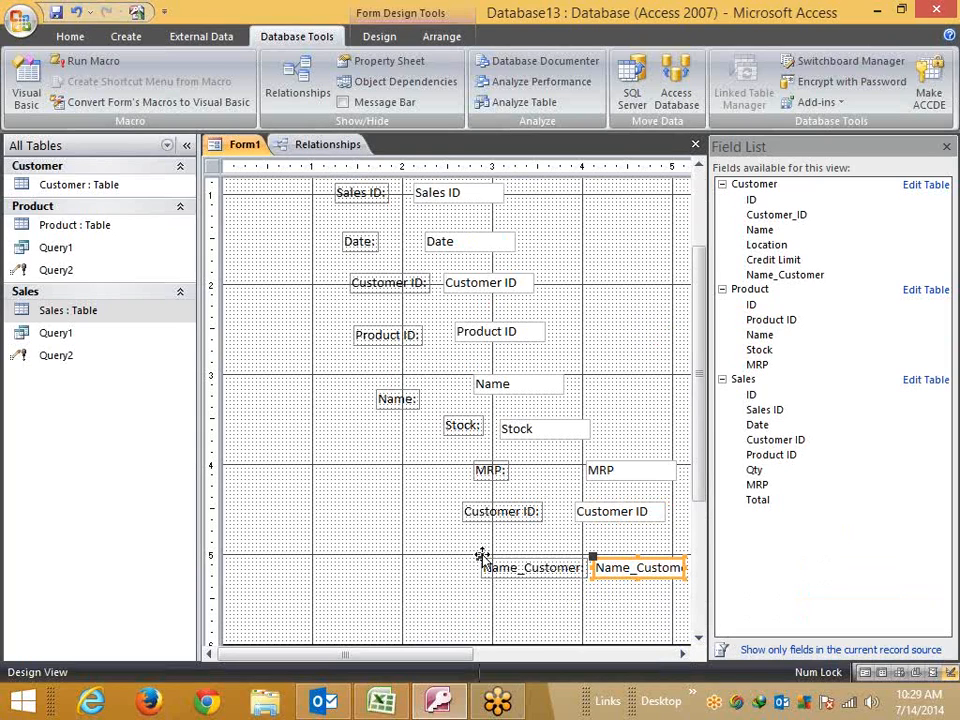
- Replace the customer name field at the form's bottom with one beside the upper Customer ID, its label above the text box
key(Delete)
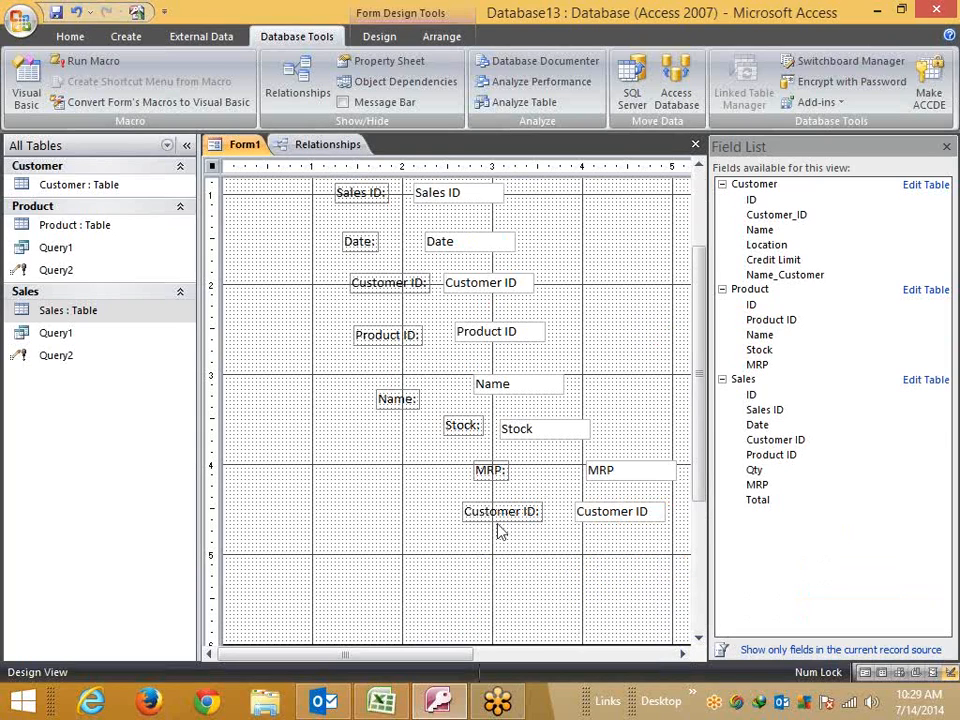
scroll(499, 529, up, 2)
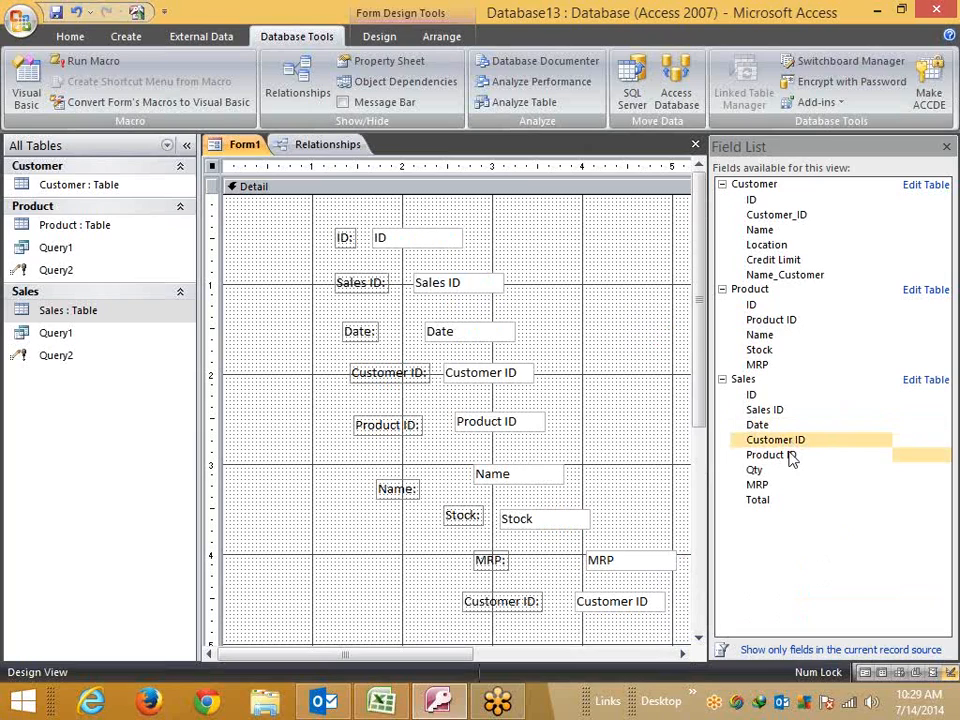
click(769, 234)
drag(756, 272, 612, 392)
drag(503, 389, 546, 348)
drag(608, 388, 551, 382)
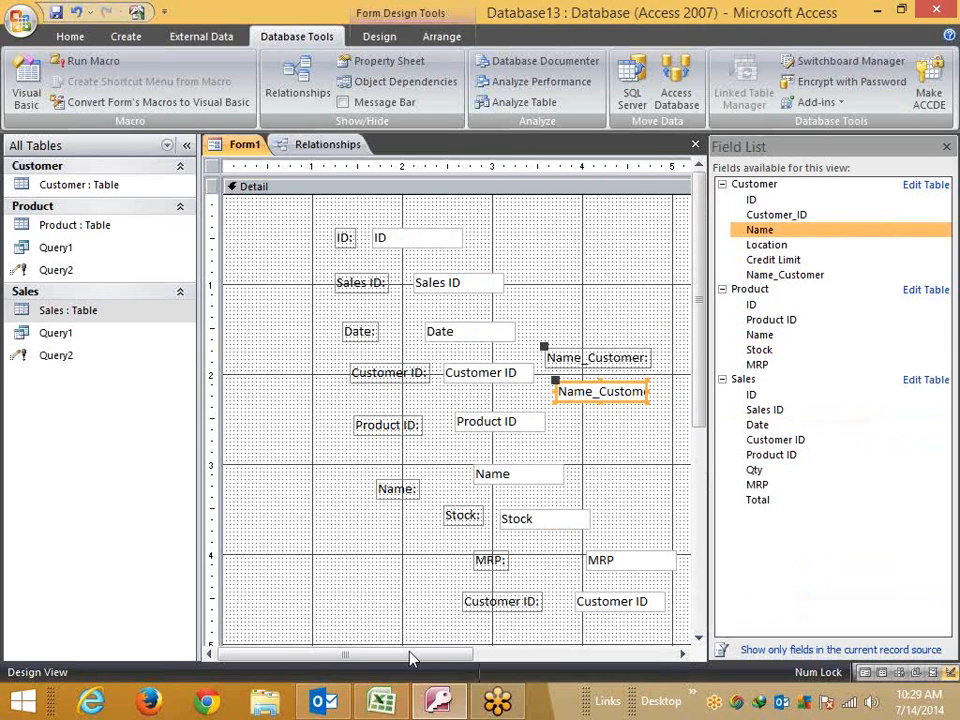
- Add the Customer table's Location field beside the customer name, with its label above the text box
drag(465, 656, 565, 656)
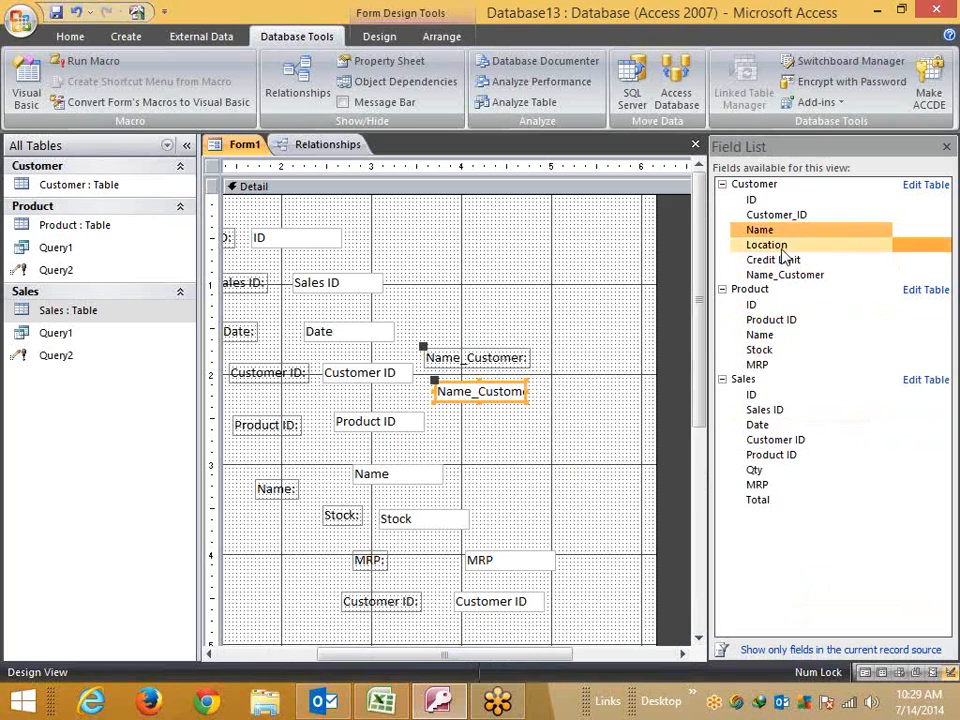
drag(783, 246, 613, 356)
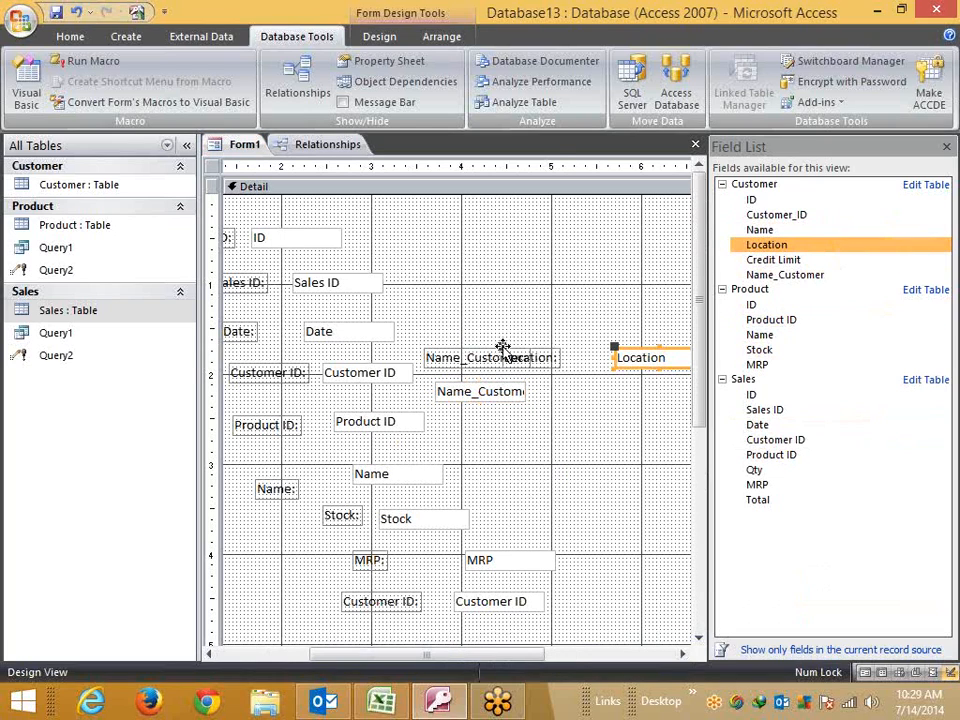
drag(503, 349, 587, 317)
drag(607, 366, 566, 367)
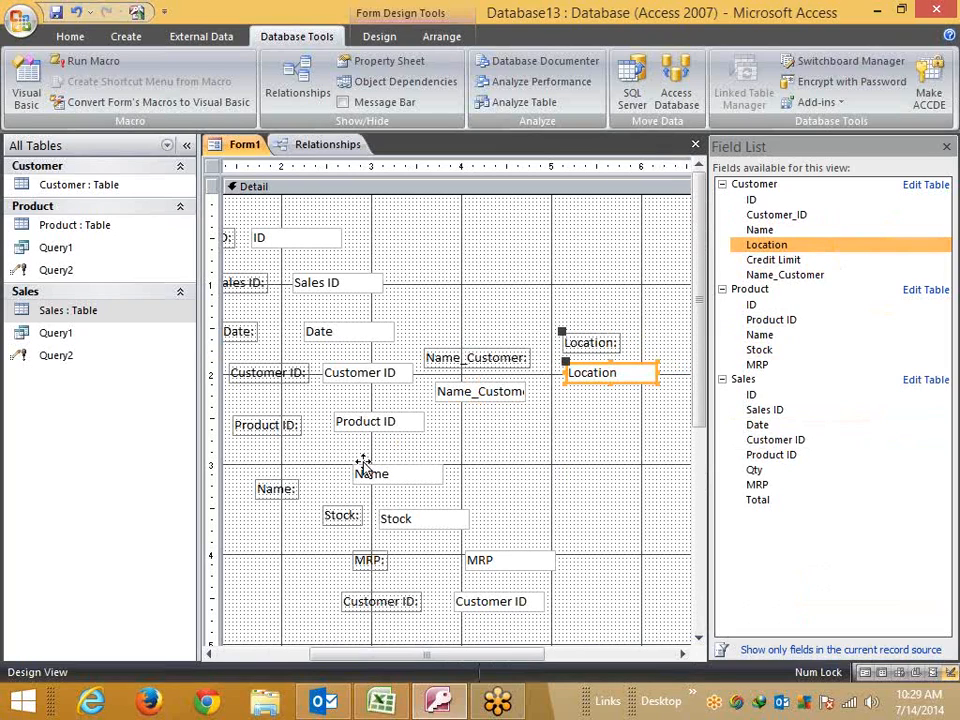
- Move the product Name text box beside Product ID and place its label beneath it
click(366, 468)
drag(446, 450, 348, 463)
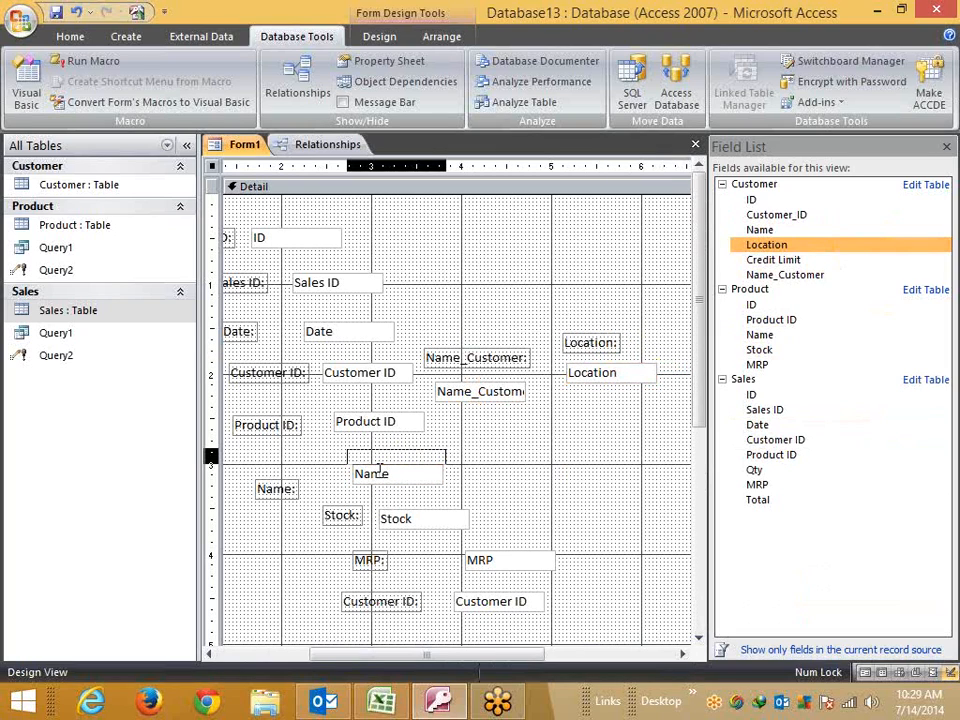
click(380, 467)
click(444, 418)
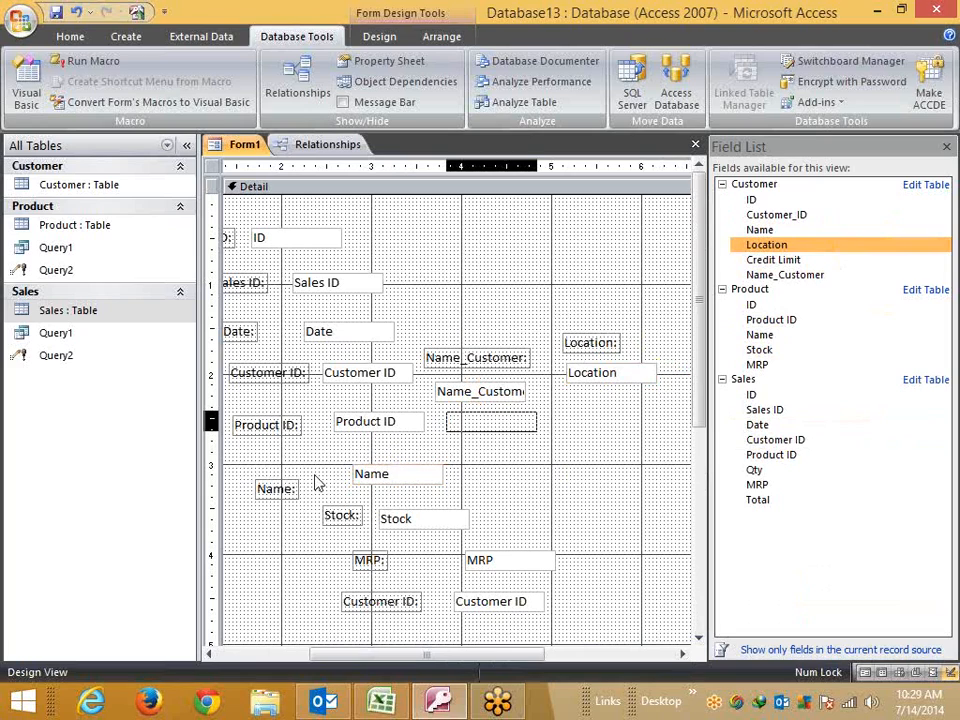
drag(372, 474, 464, 420)
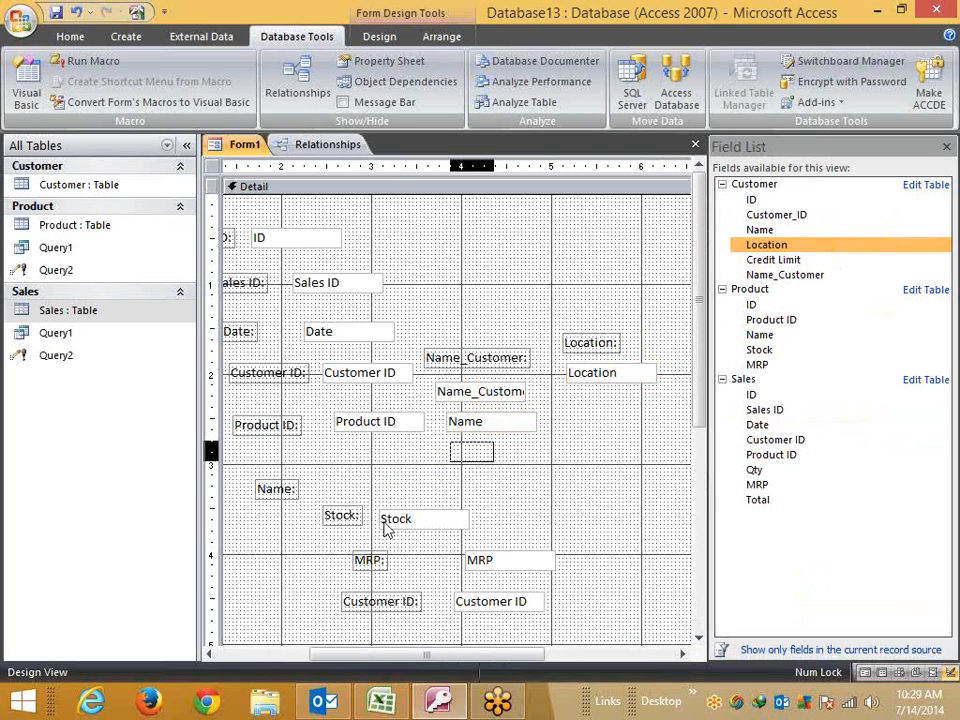
drag(275, 488, 470, 451)
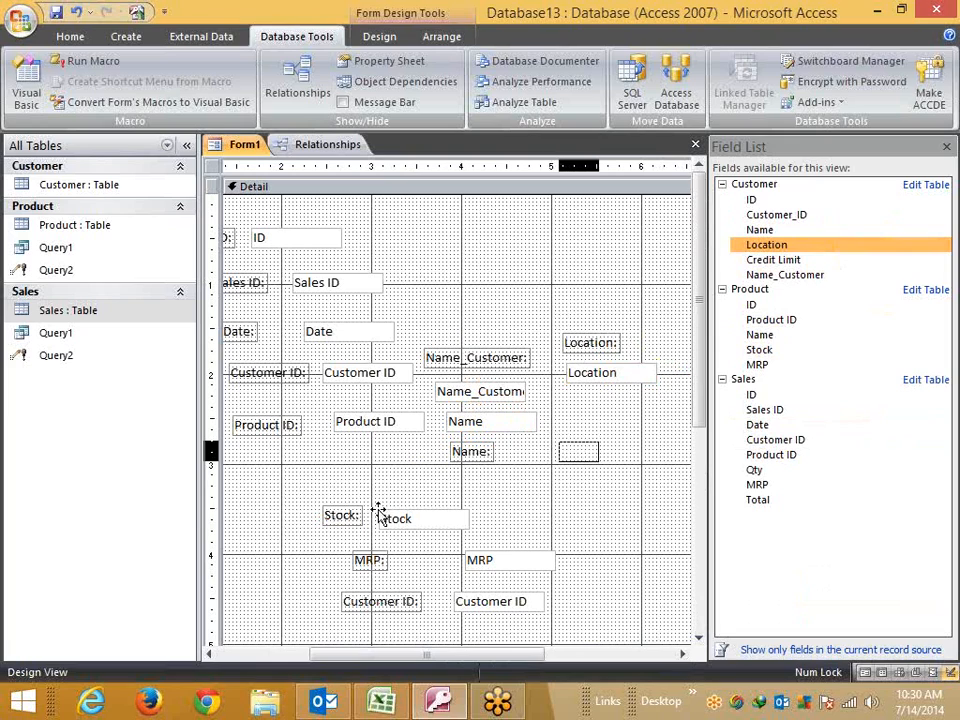
- Move the Stock text box beside the product Name text box, with its label beneath it
drag(341, 515, 575, 451)
click(547, 410)
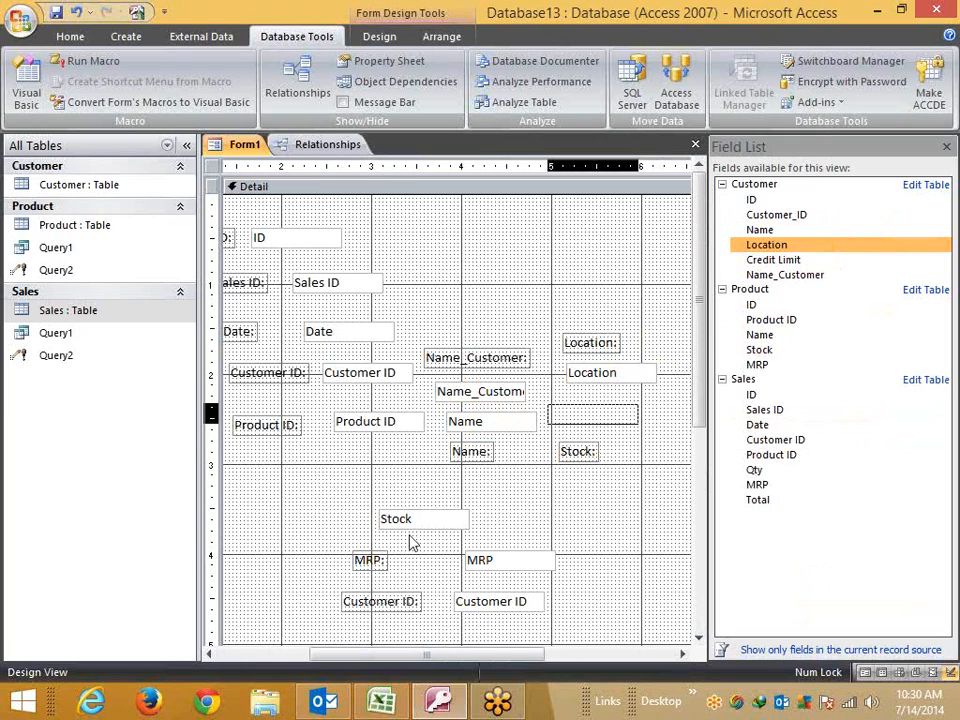
drag(410, 522, 565, 415)
- Move the MRP text box beside the Stock text box, with its label beneath it
click(356, 553)
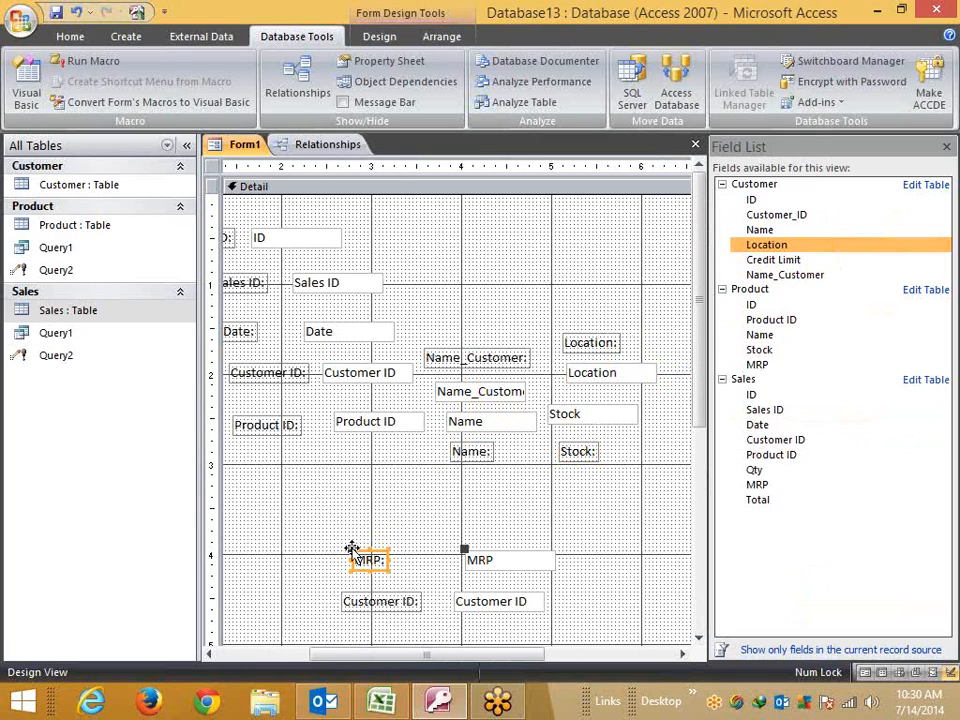
click(640, 482)
click(650, 440)
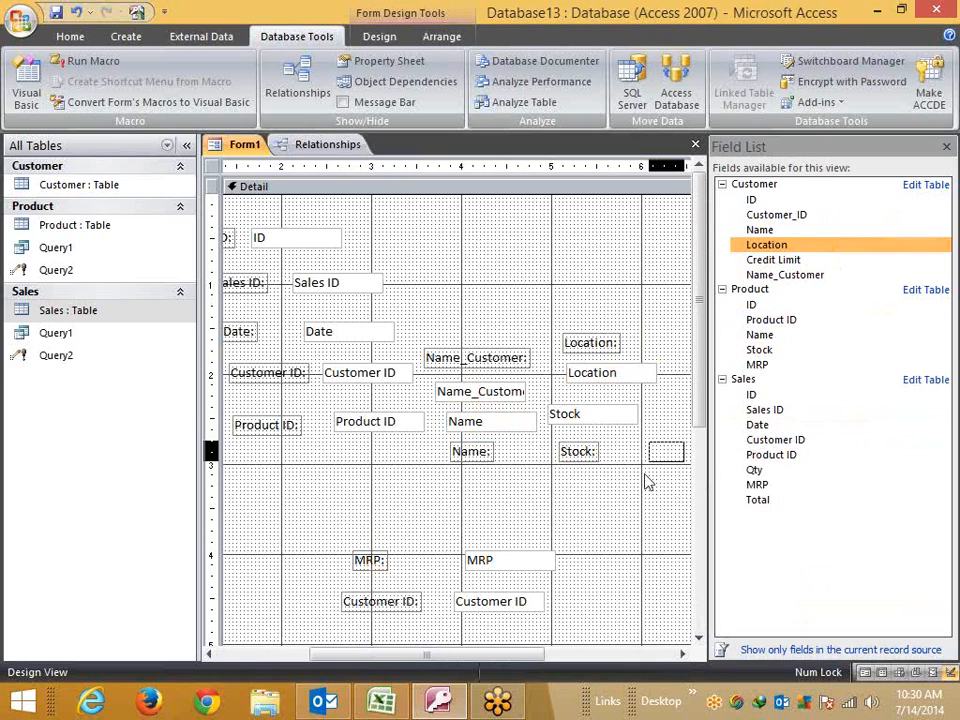
drag(369, 559, 664, 452)
drag(415, 660, 463, 658)
click(425, 601)
click(418, 561)
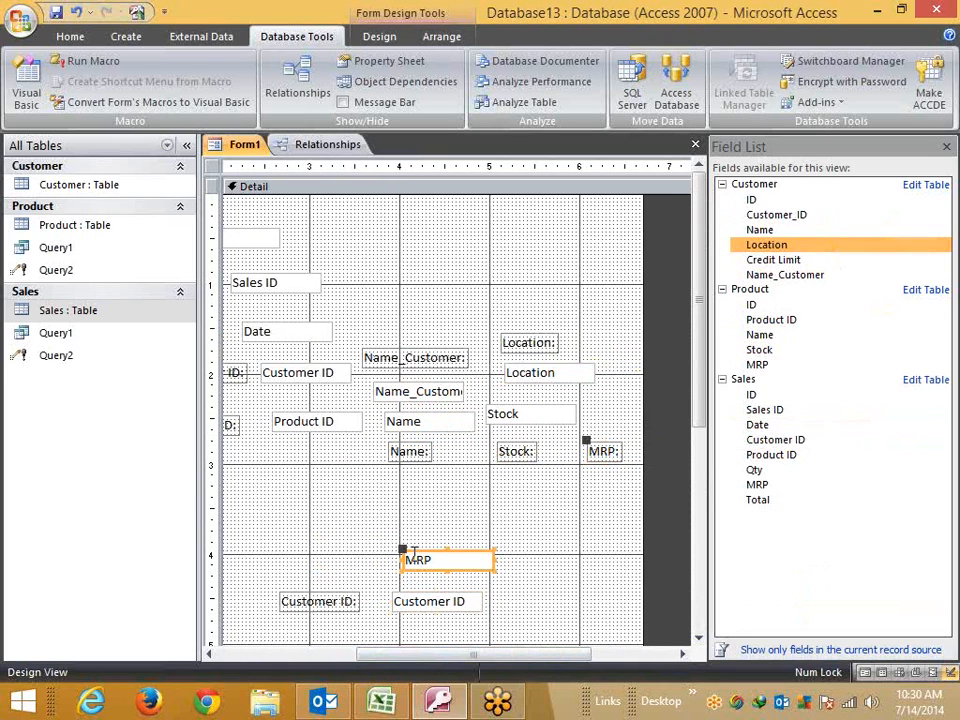
drag(412, 551, 578, 406)
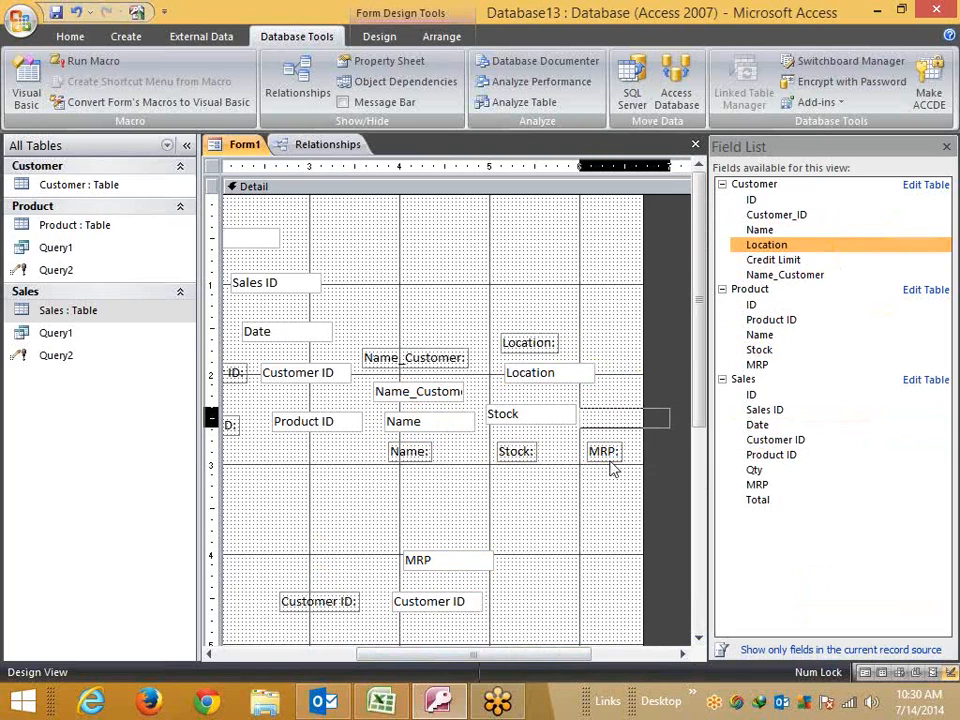
- Delete the second Customer ID label and text box from the lower part of the form
click(284, 604)
key(Delete)
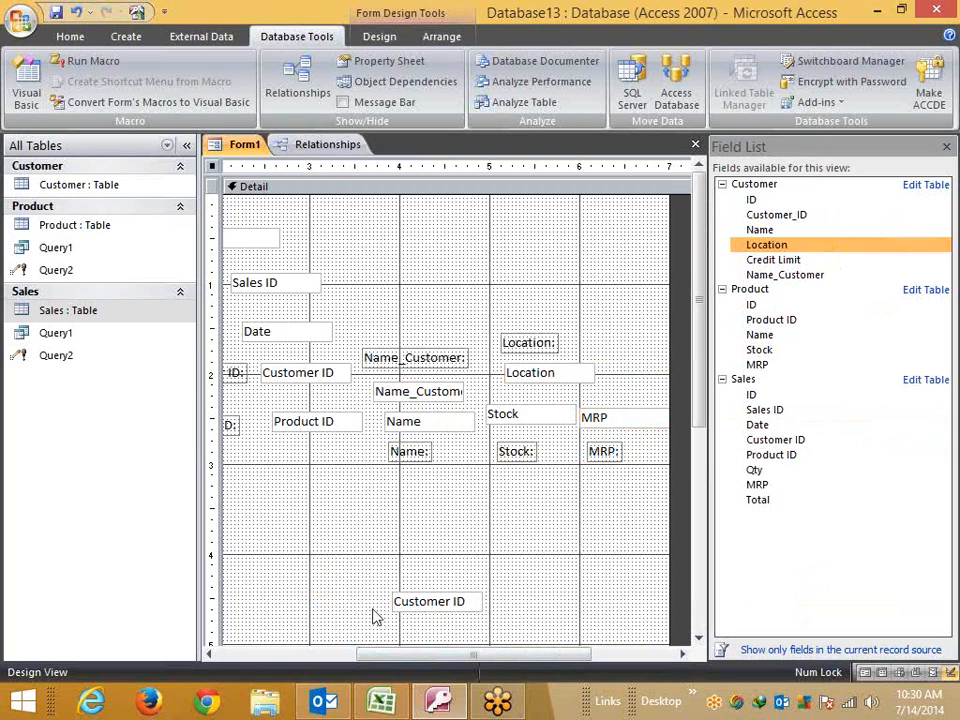
click(397, 605)
key(Delete)
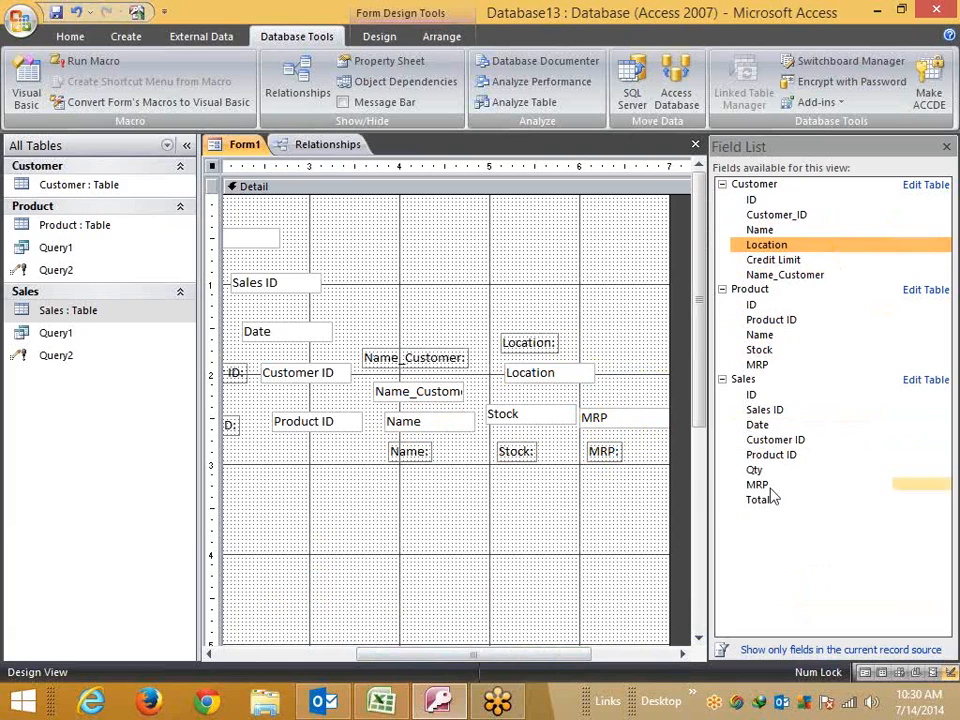
- Add the Sales table's Qty and Total fields to the form below Product ID
drag(760, 470, 319, 485)
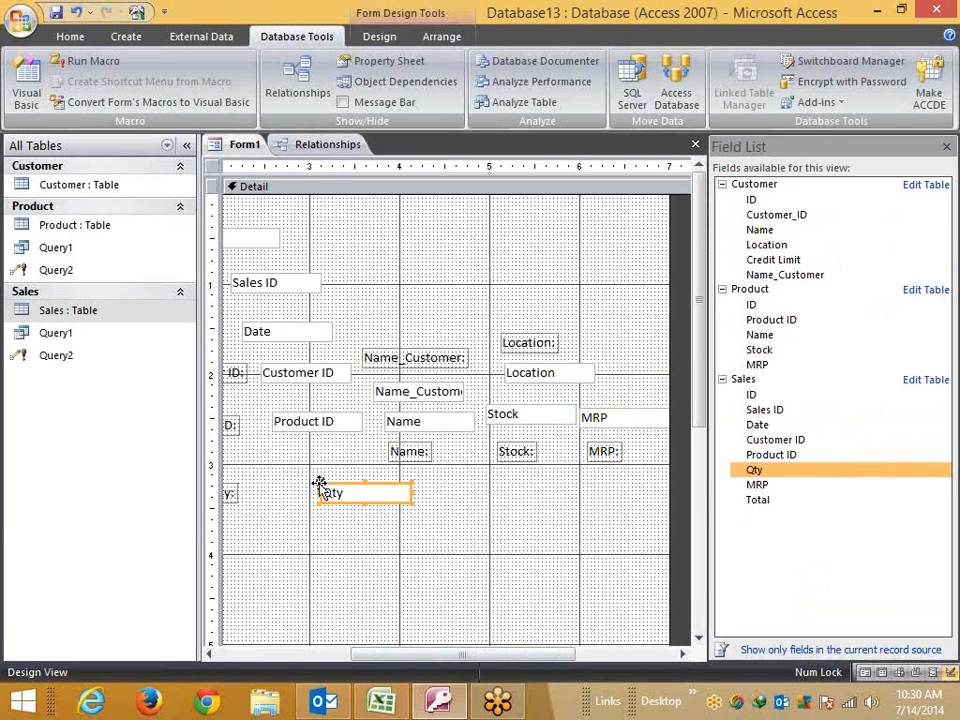
shift+click(763, 499)
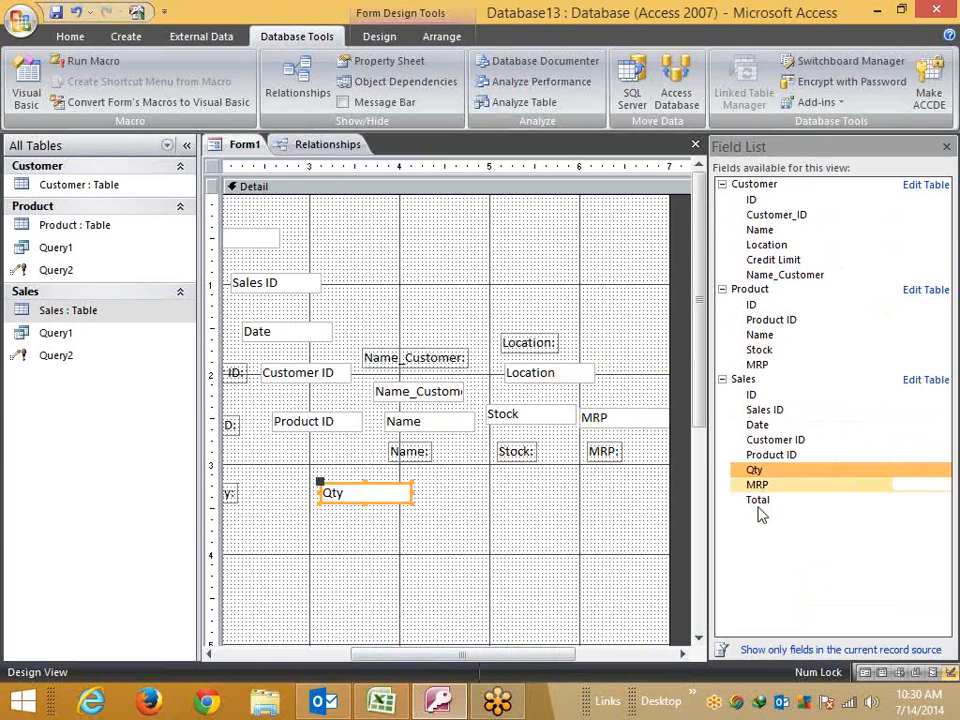
drag(758, 500, 366, 658)
- Shift the Total label and text box so they sit under the Qty label and text box
click(360, 537)
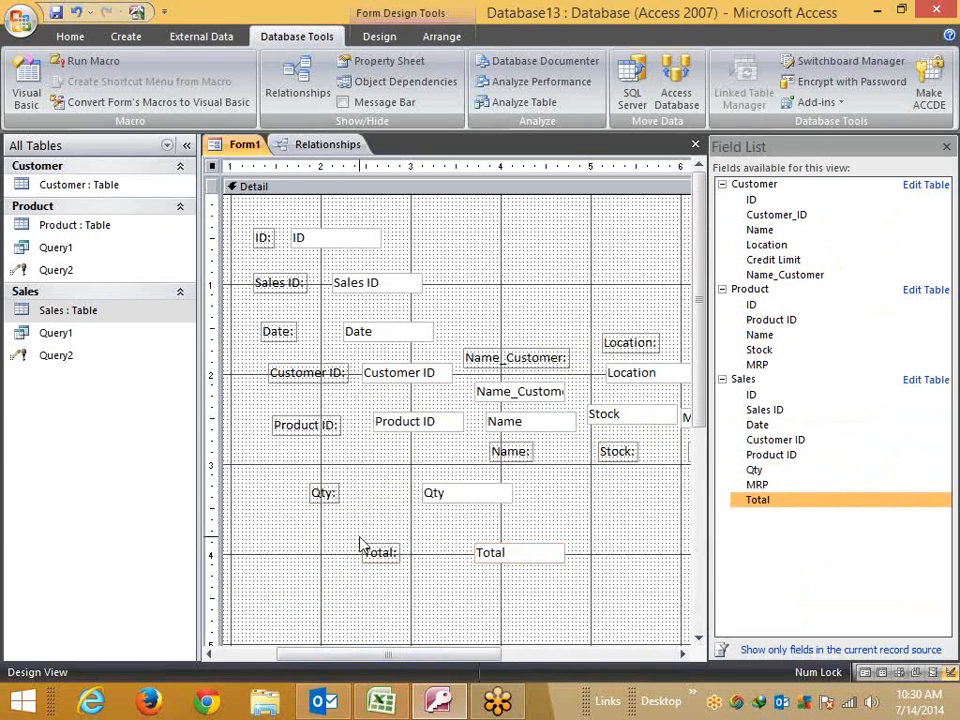
click(362, 547)
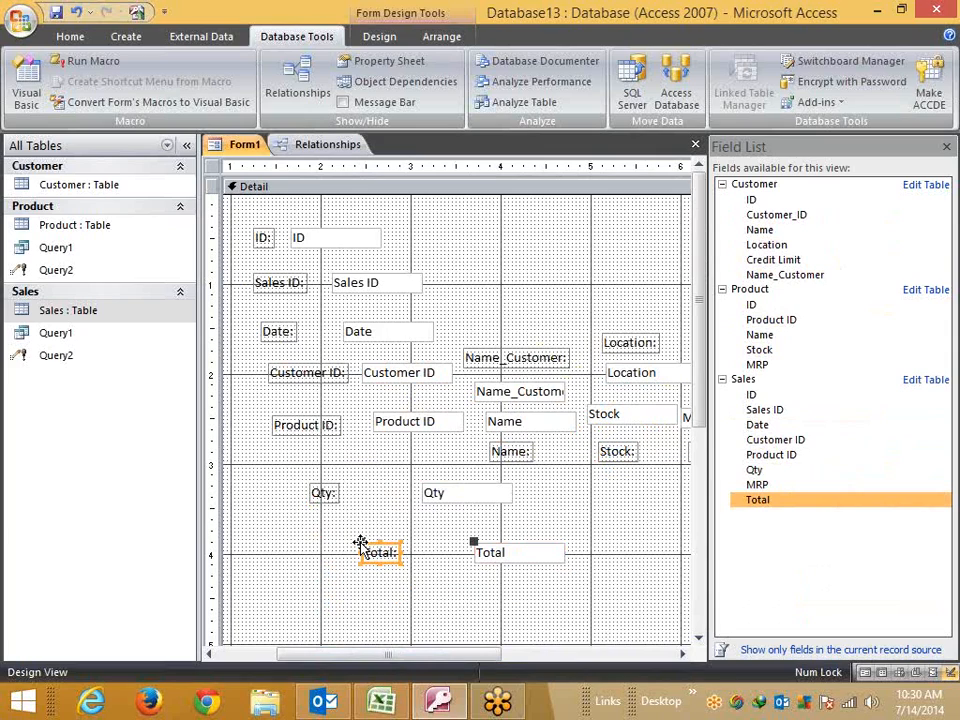
drag(360, 543, 308, 543)
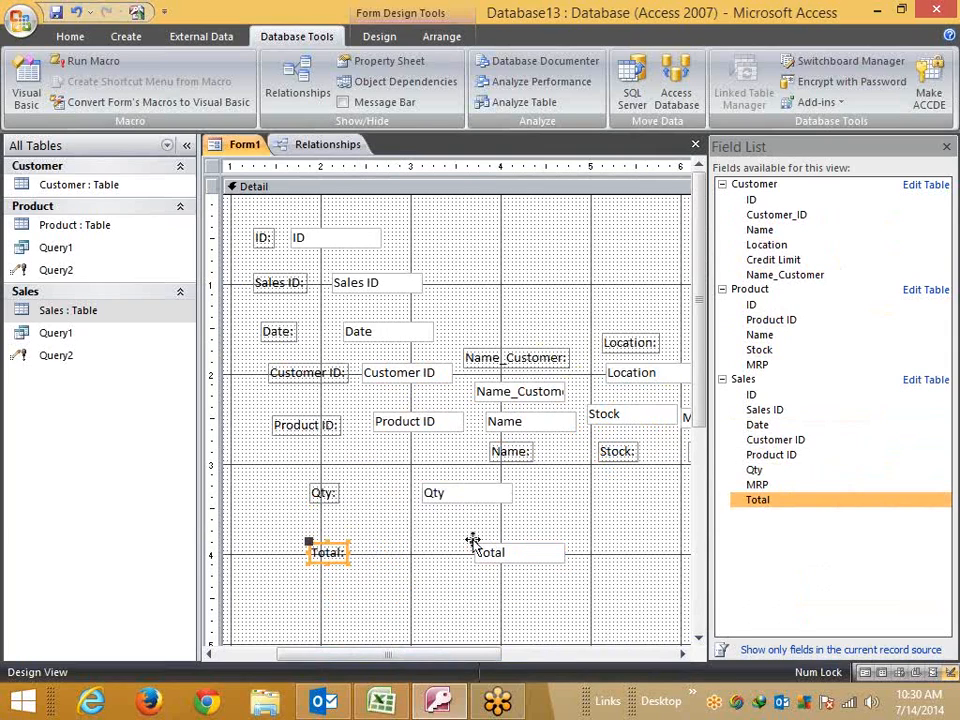
drag(474, 542, 425, 534)
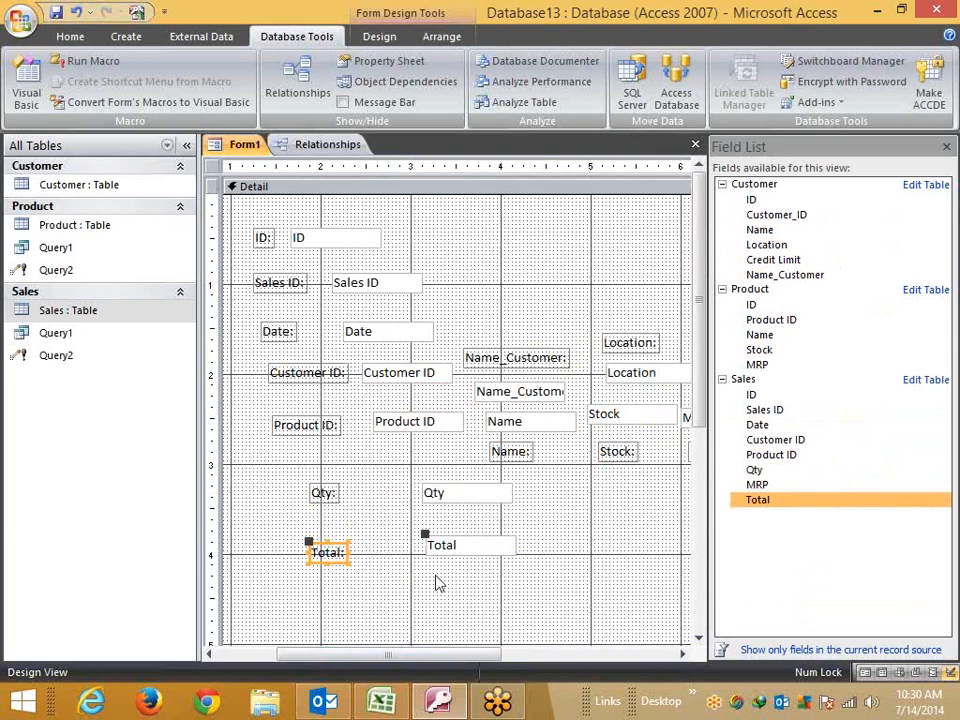
click(437, 583)
drag(315, 544, 325, 542)
click(364, 594)
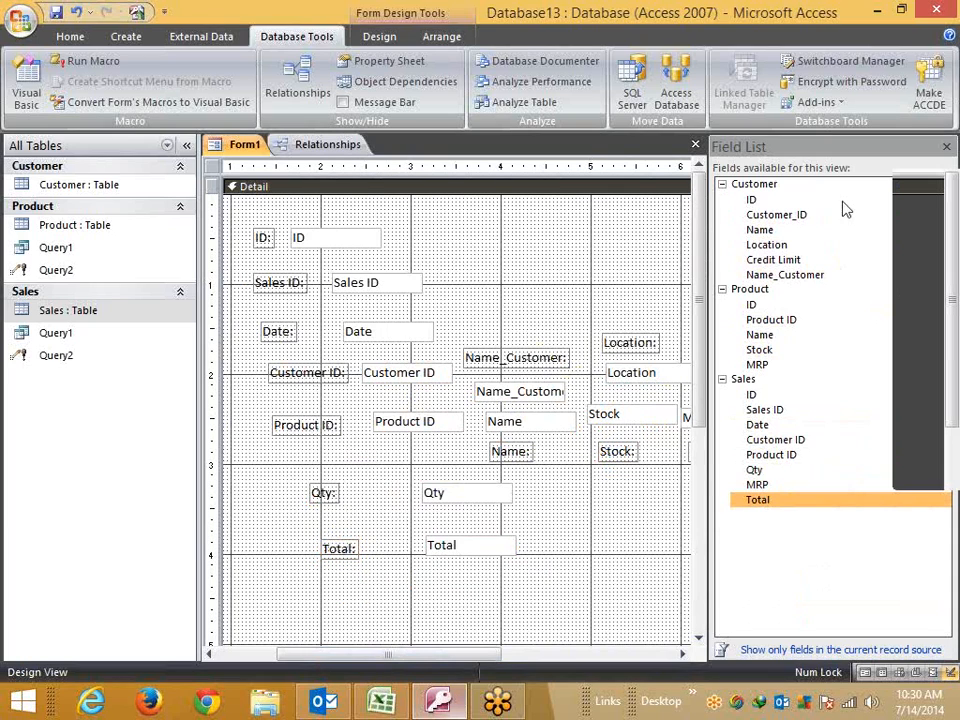
- Hide the field list, close the form saving it as Form1, and close the Relationships window
key(alt+F8)
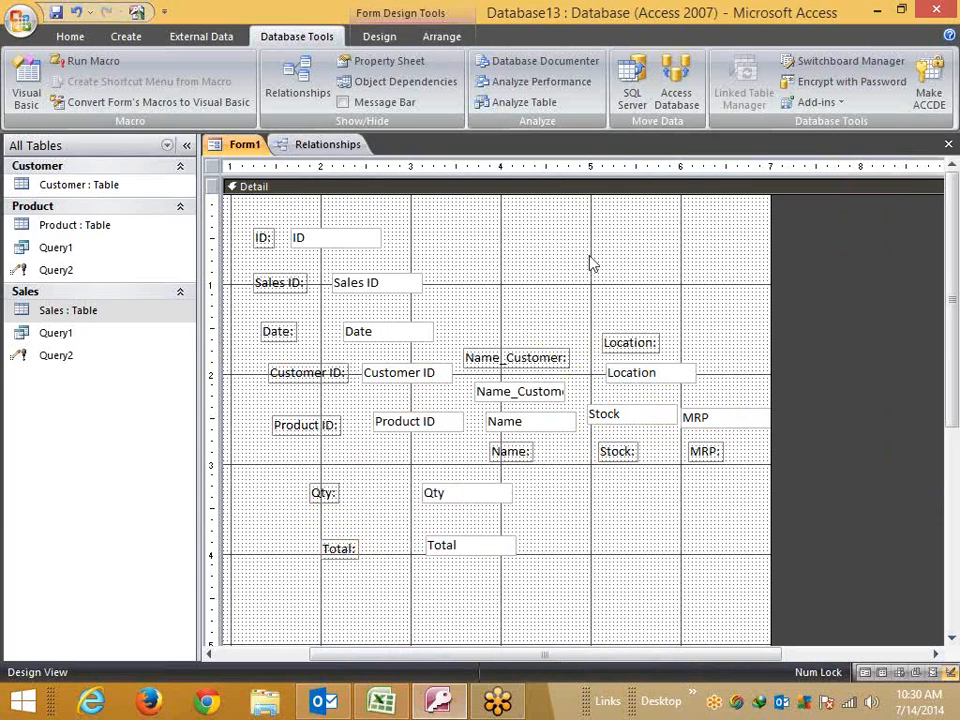
key(ctrl+w)
click(407, 398)
click(487, 278)
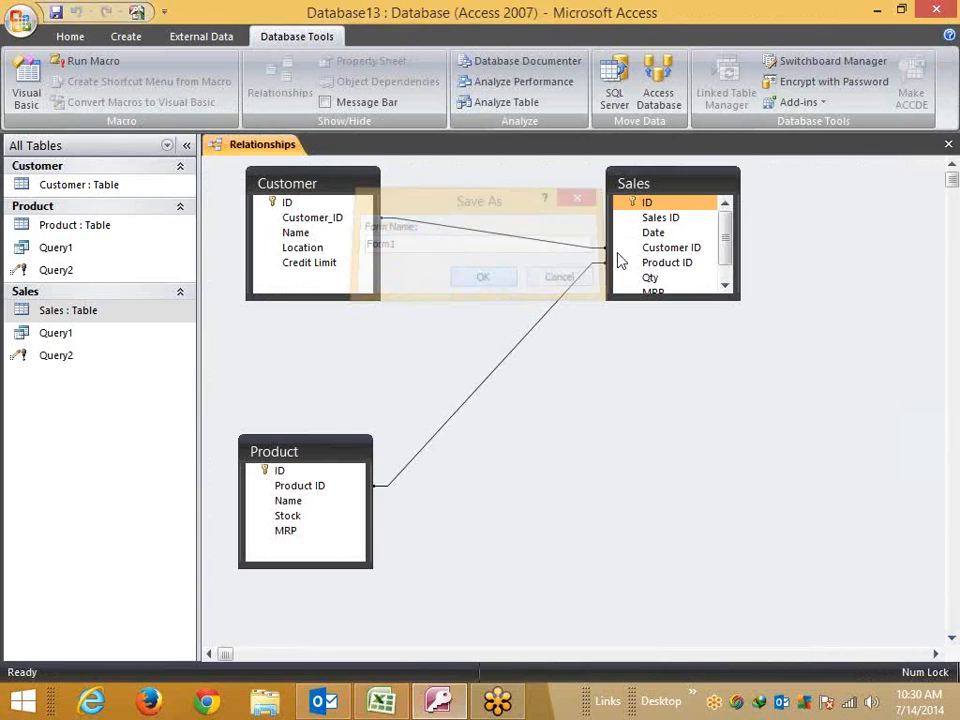
click(948, 145)
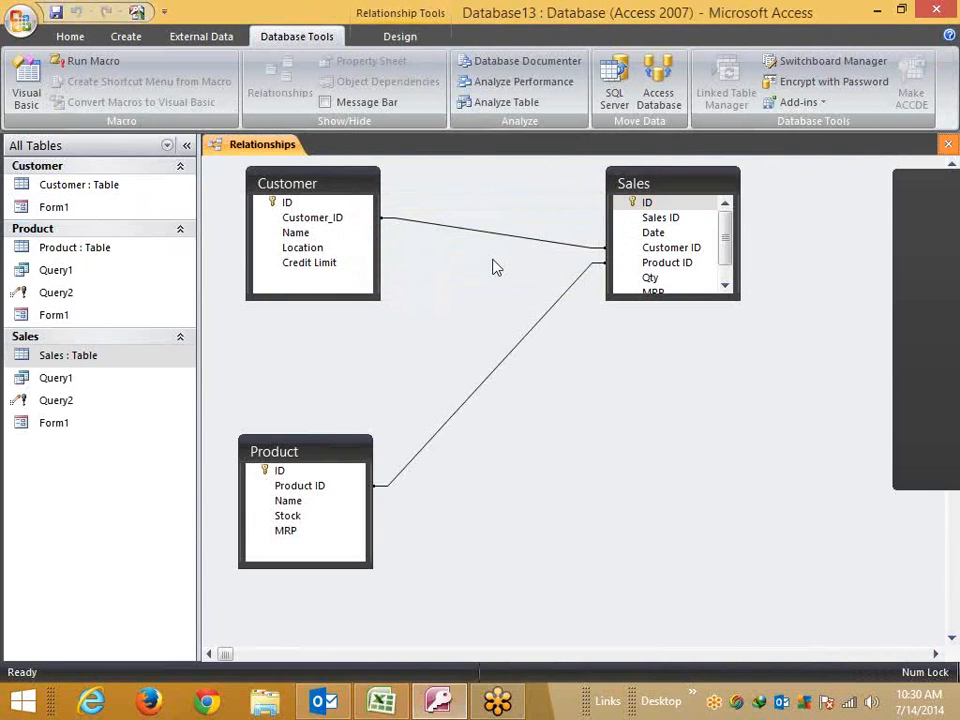
- Open Form1 in Form View and go to its last record to check the combined fields
double_click(90, 424)
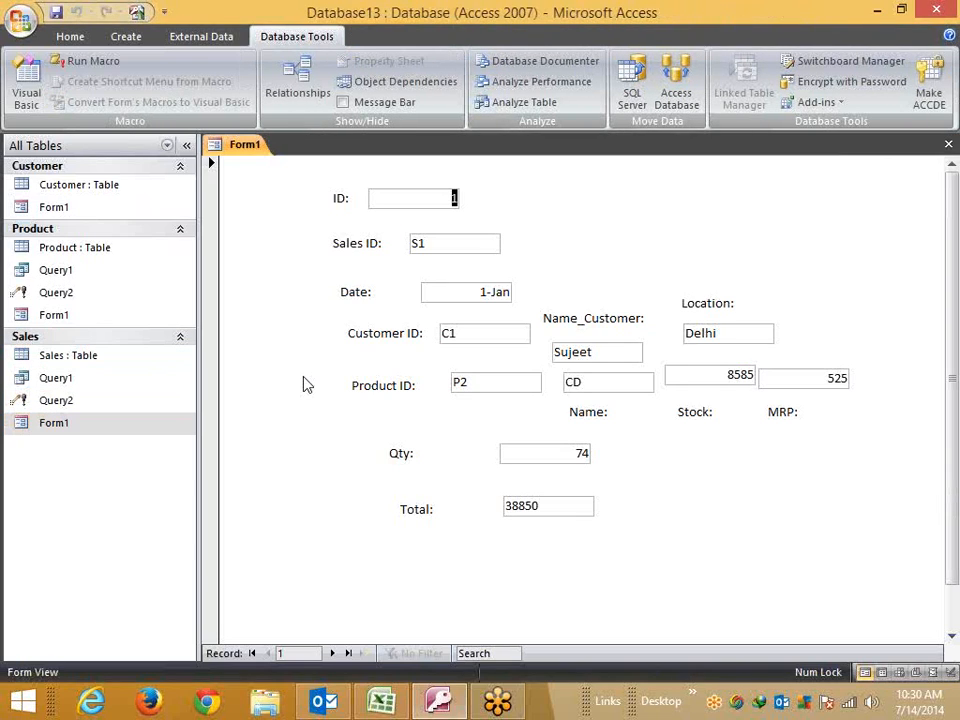
click(349, 653)
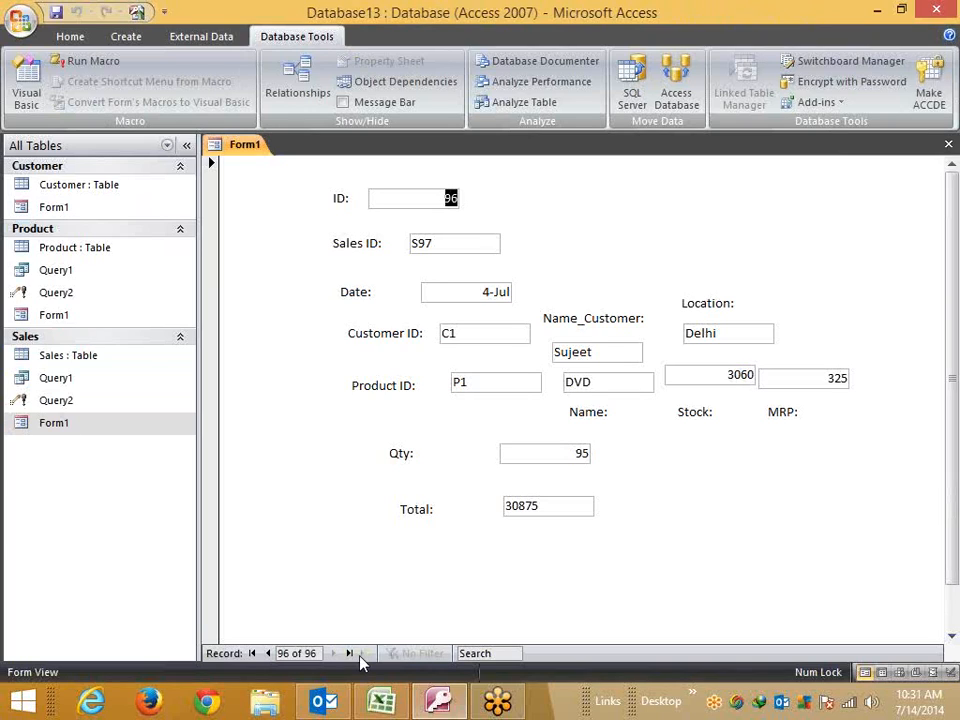
mouse_move(497, 706)
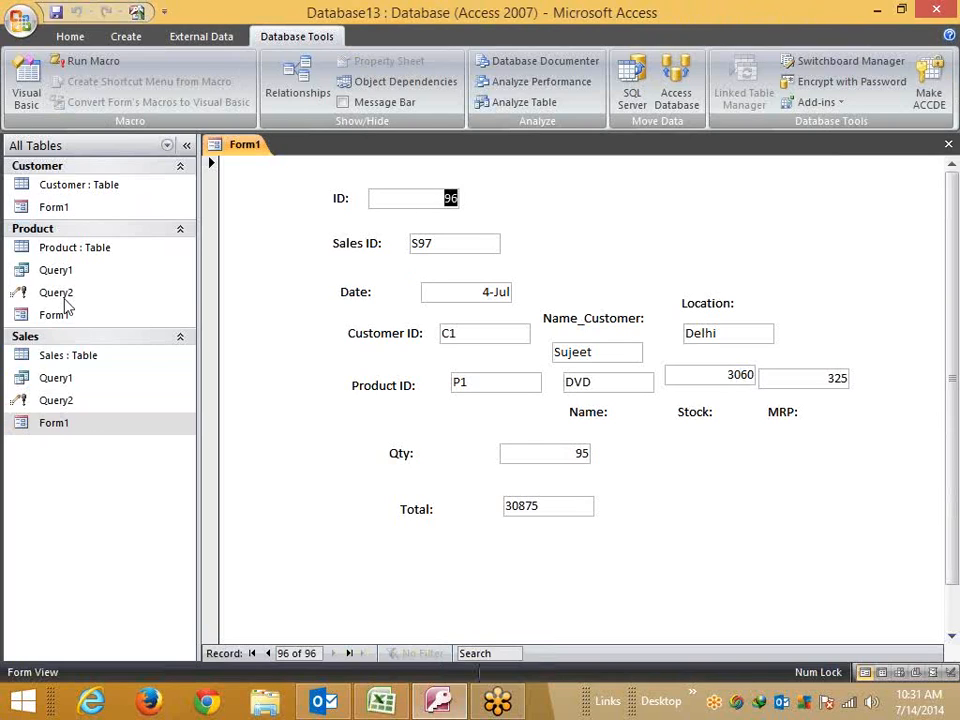
- Create an automatic single-record form from the Sales table and close it, saving it as Sales
click(68, 356)
click(127, 38)
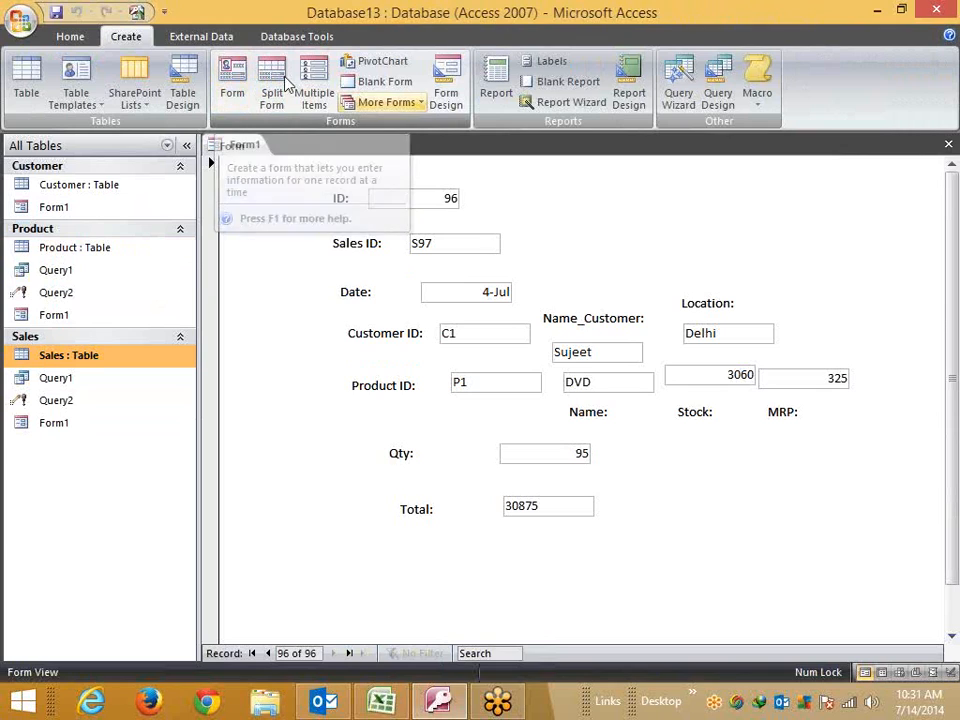
click(232, 85)
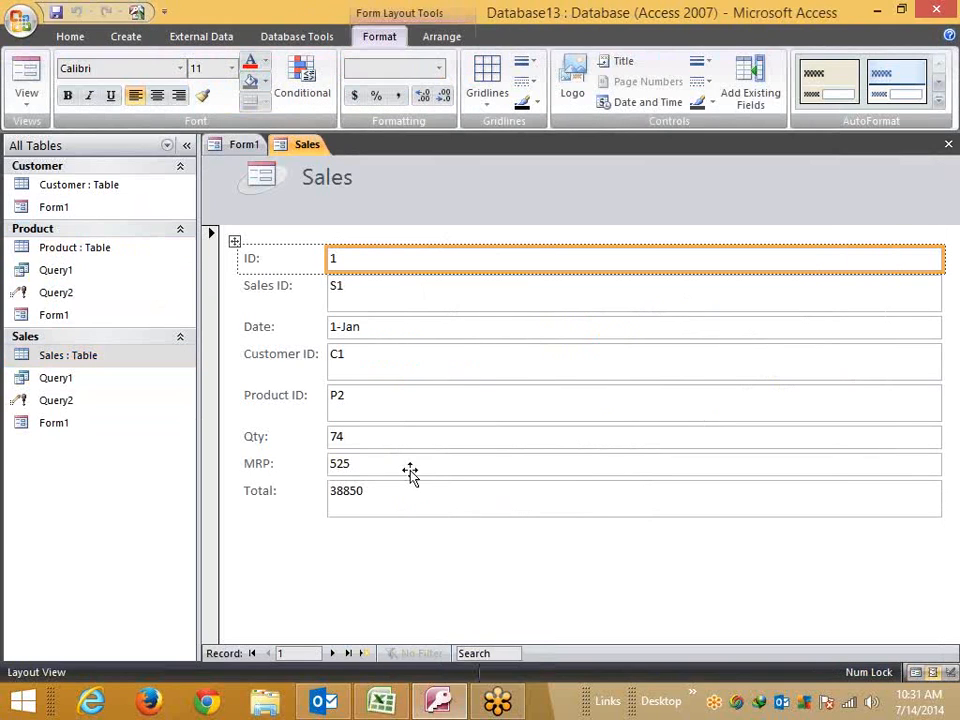
click(399, 598)
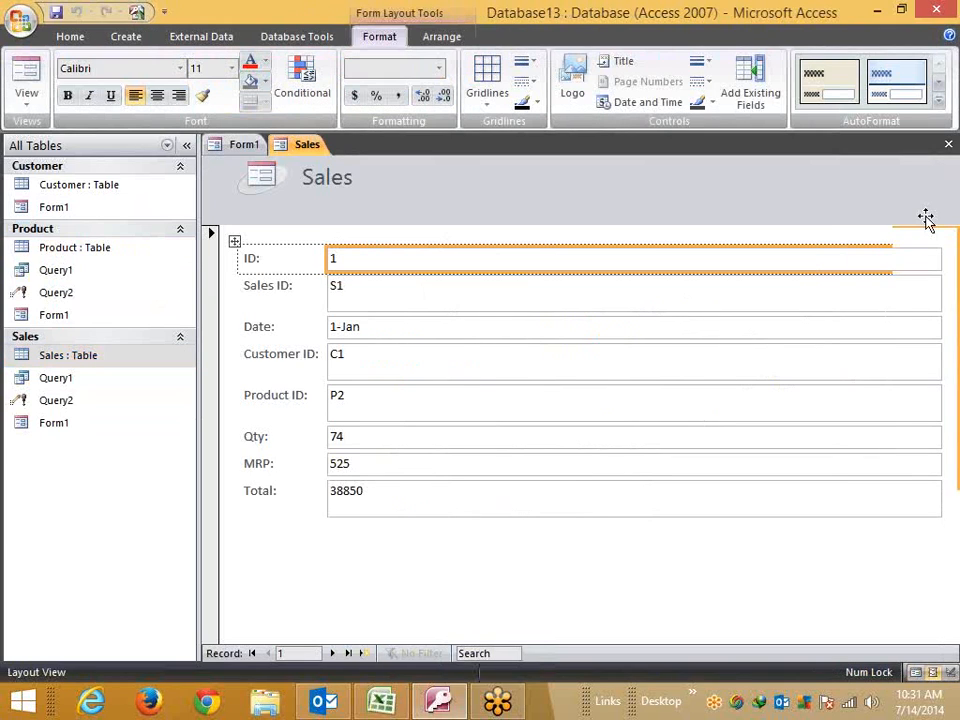
click(949, 146)
click(469, 343)
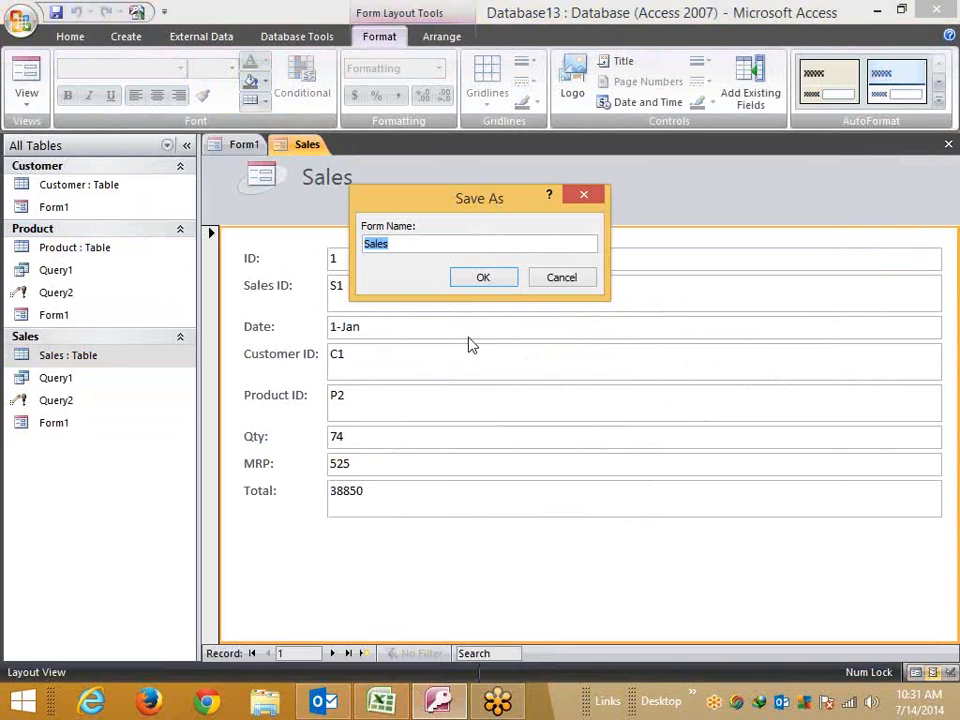
click(481, 280)
- Open the Sales form, go to a new blank record, and close the form again
double_click(96, 450)
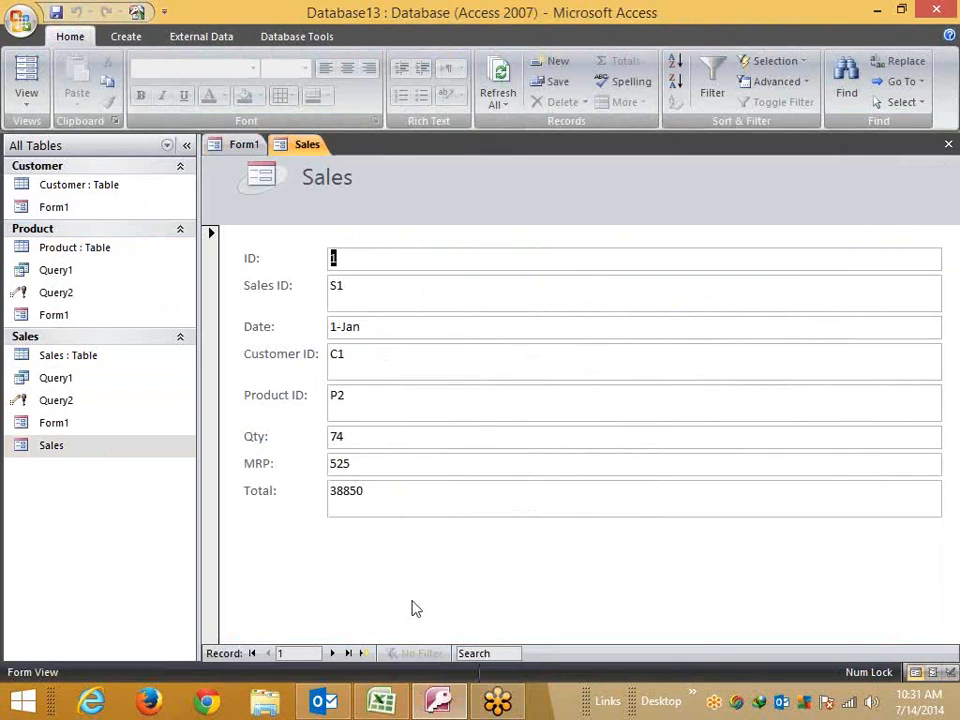
click(367, 653)
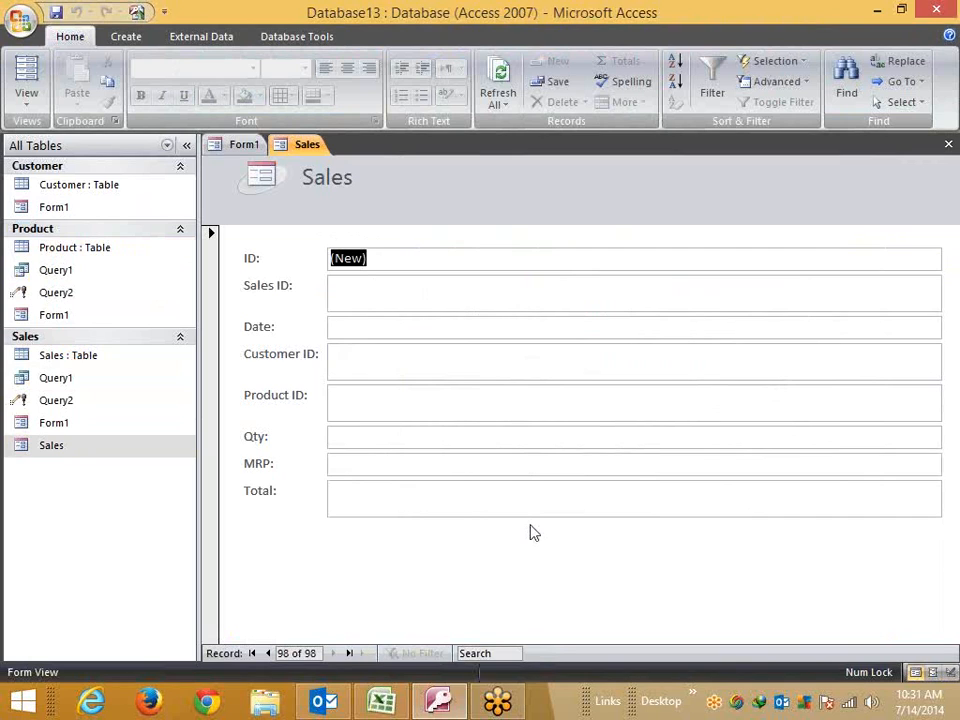
key(ctrl+F4)
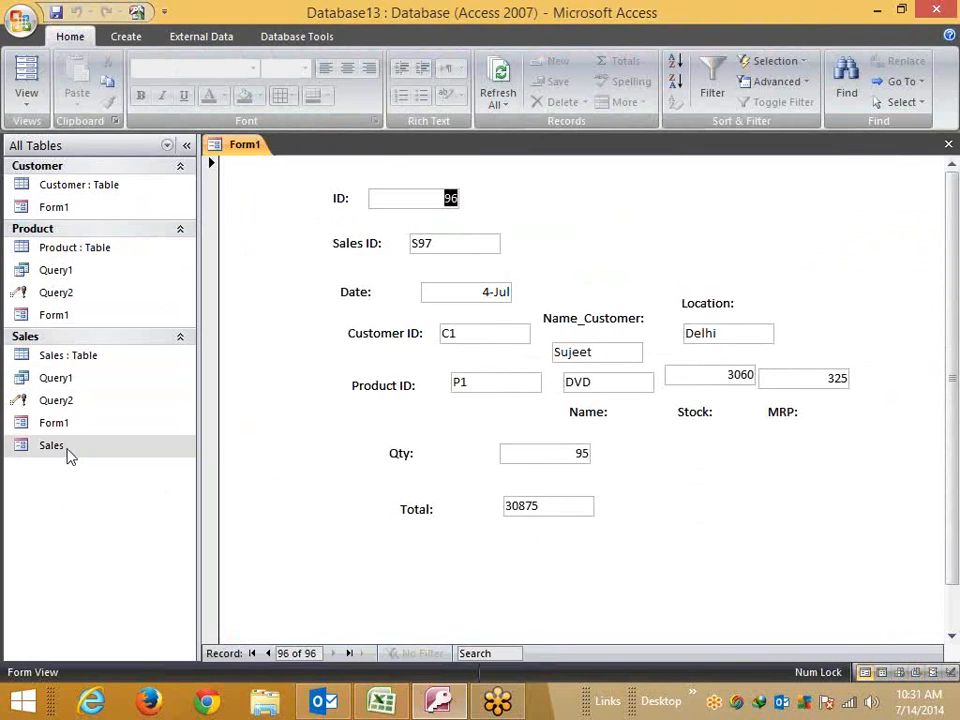
- Open the Sales form in Design View and try to narrow the form to about 2.9 inches wide
right_click(64, 448)
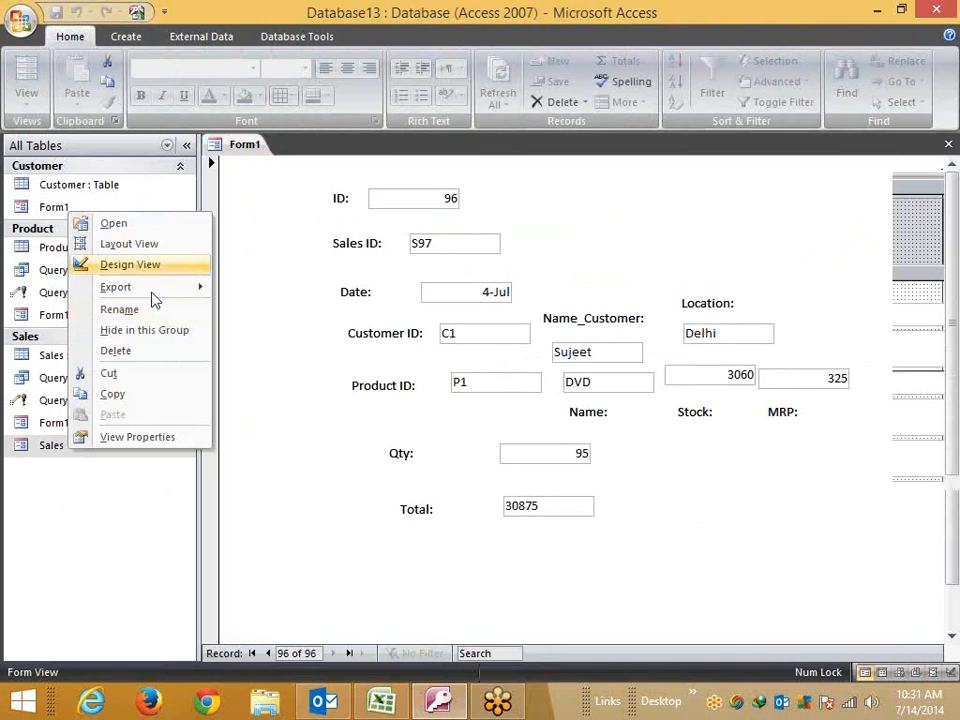
click(135, 264)
click(756, 658)
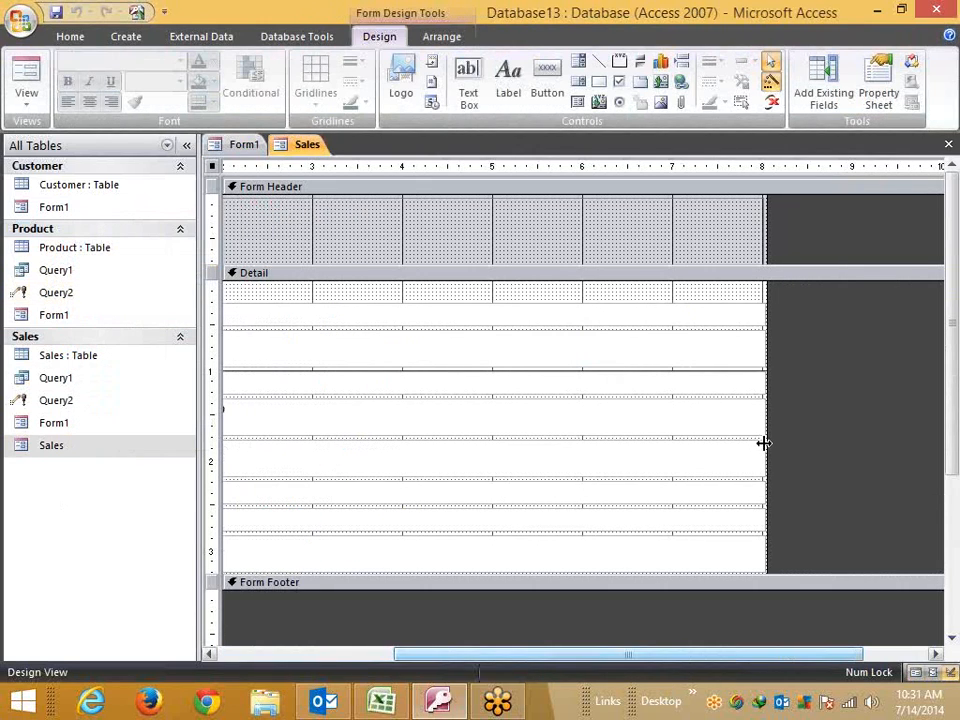
drag(762, 442, 300, 429)
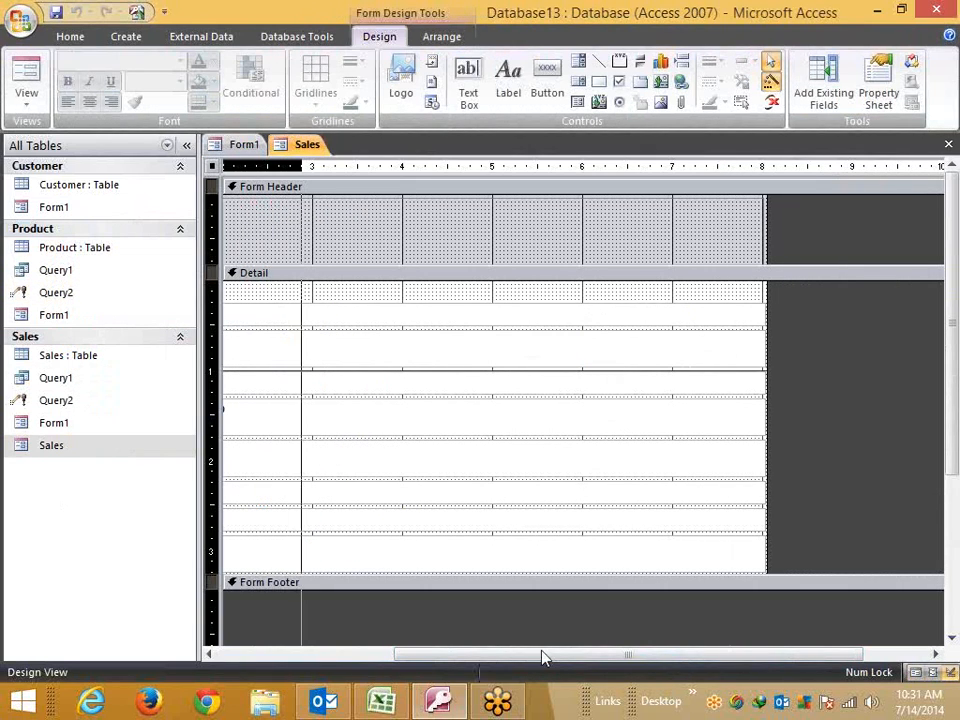
drag(522, 666, 285, 660)
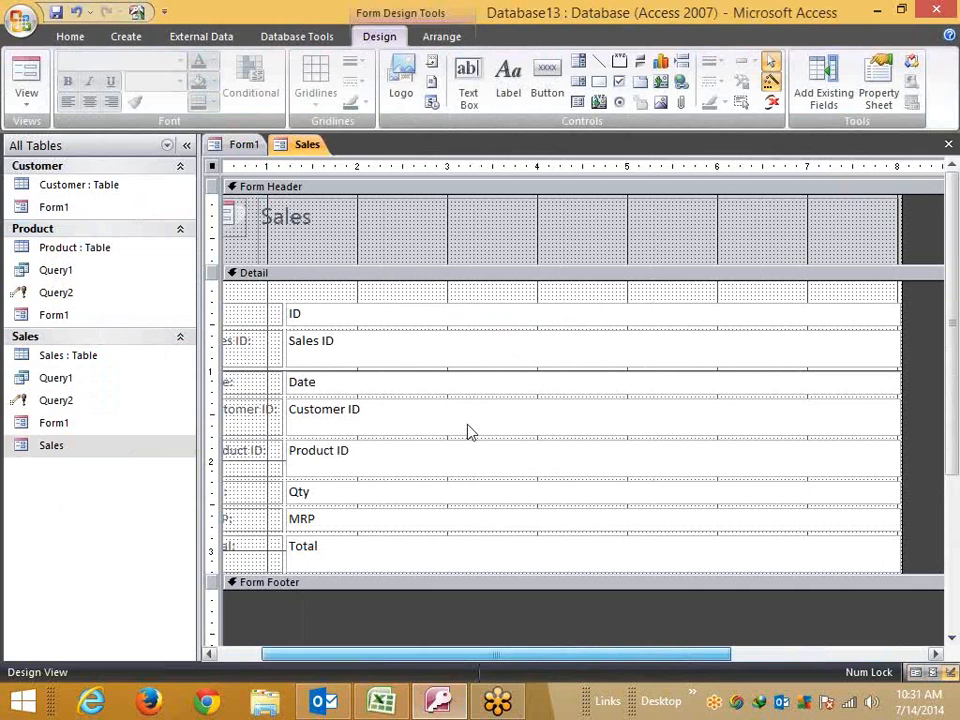
- Narrow the Sales form's data fields to about 1 inch wide, then close the form and save the design changes
click(900, 421)
drag(902, 422, 396, 409)
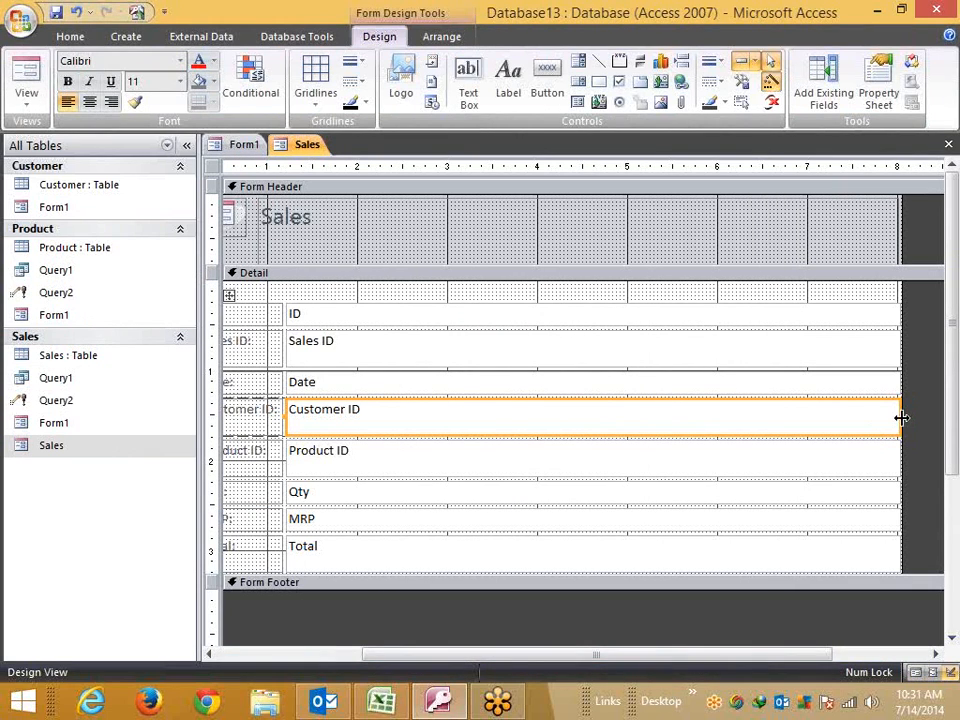
drag(898, 416, 372, 418)
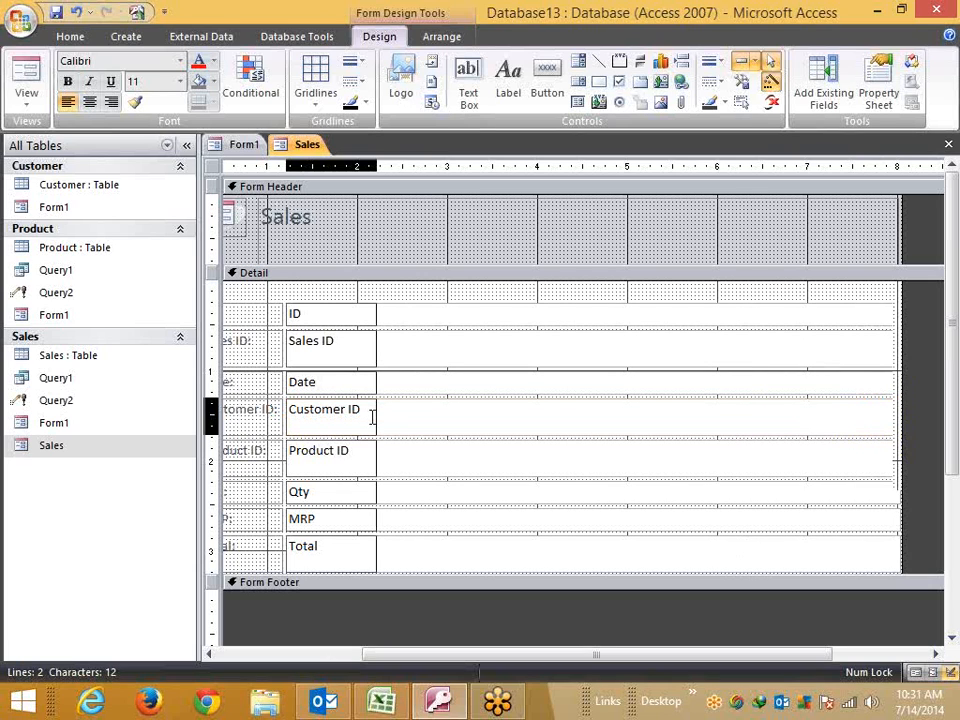
click(948, 145)
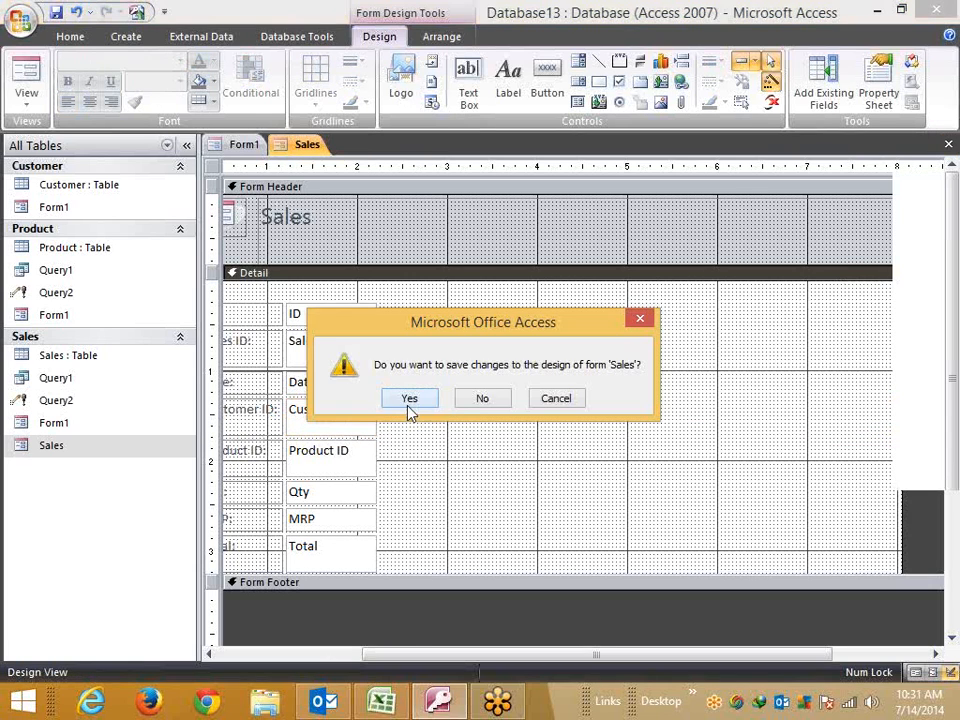
click(409, 405)
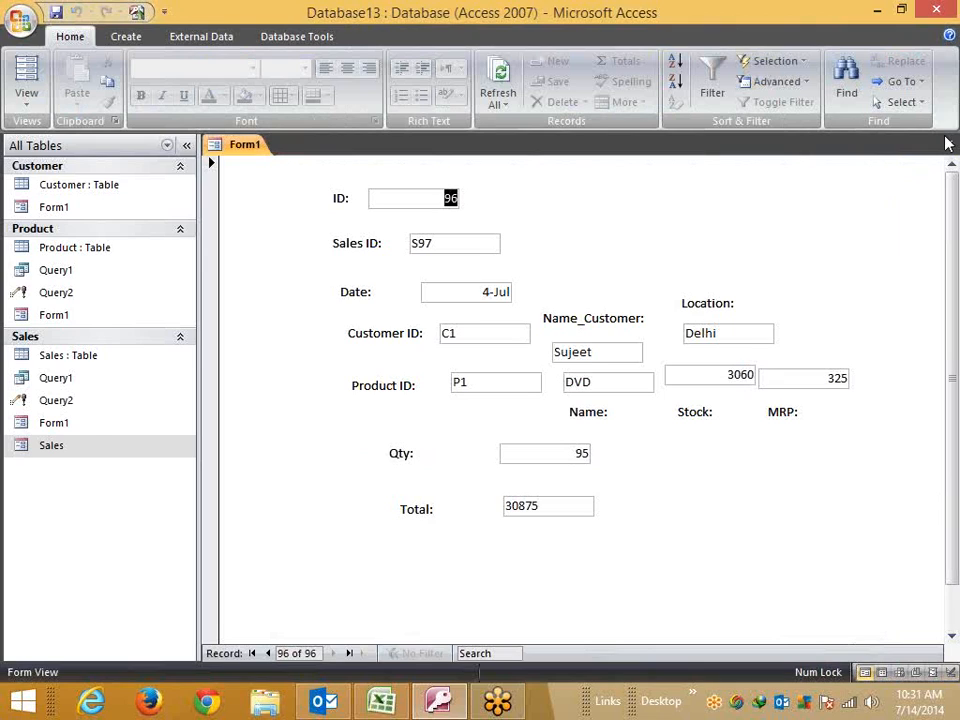
- Open the Sales form, go to a new blank record, enter the sales ID, and set the date to today
double_click(96, 447)
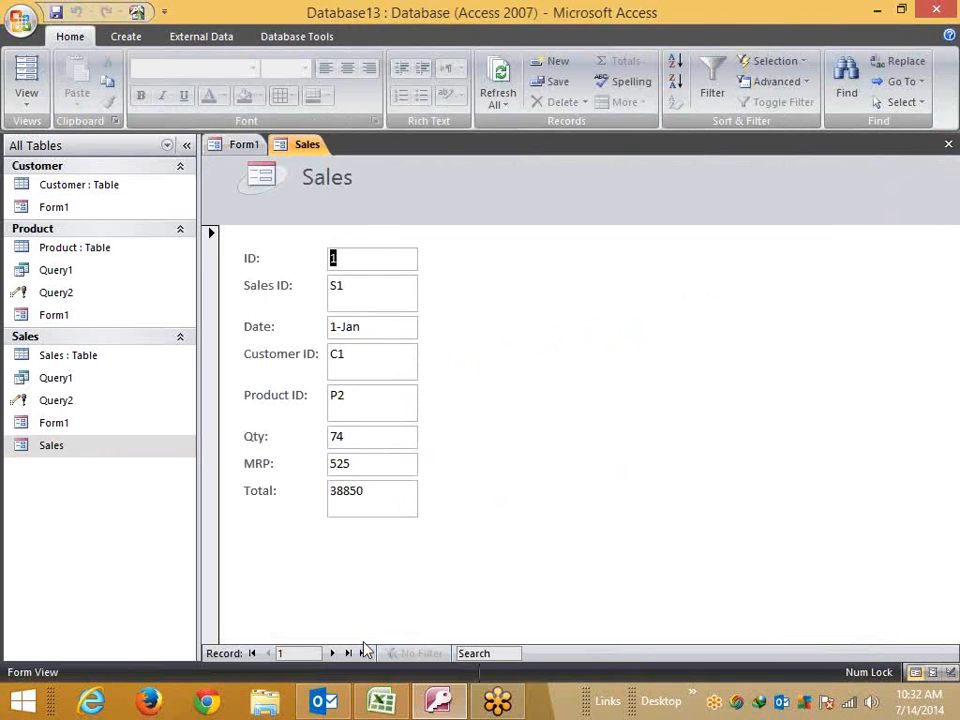
click(364, 653)
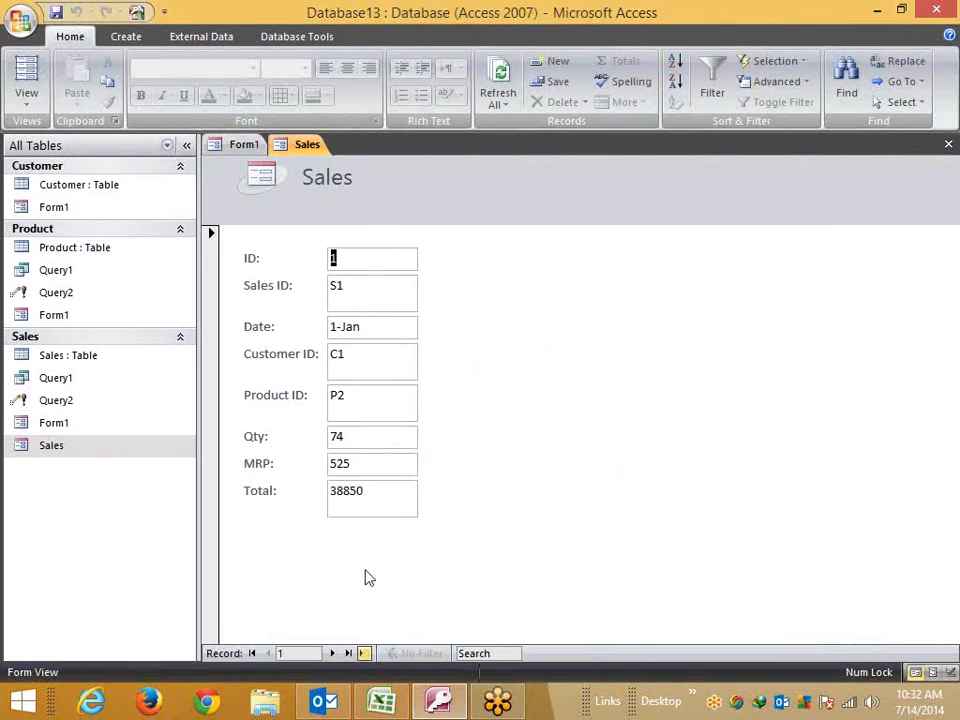
click(370, 288)
text(S97)
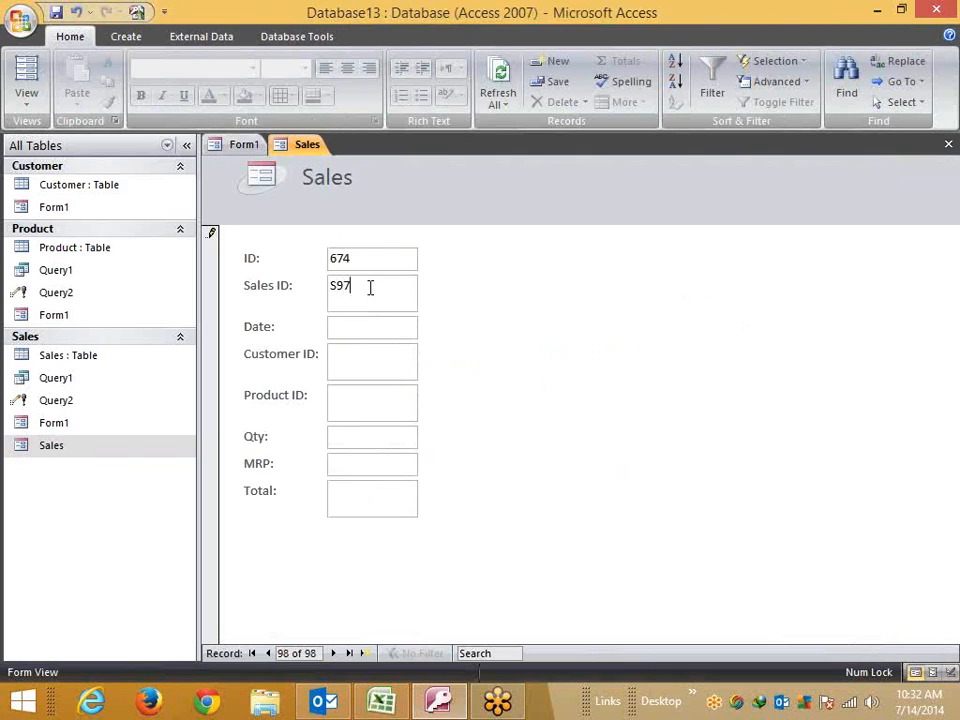
key(Tab)
click(430, 326)
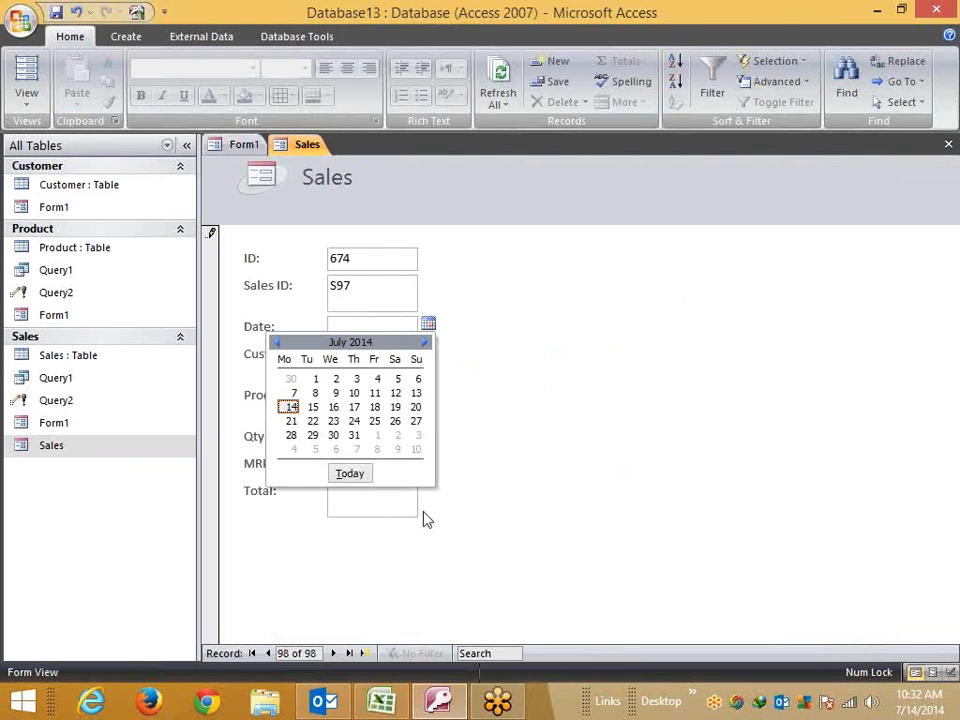
click(350, 474)
- Fill in the new sales record's customer ID and enter P1 as its product ID
click(345, 368)
text(1)
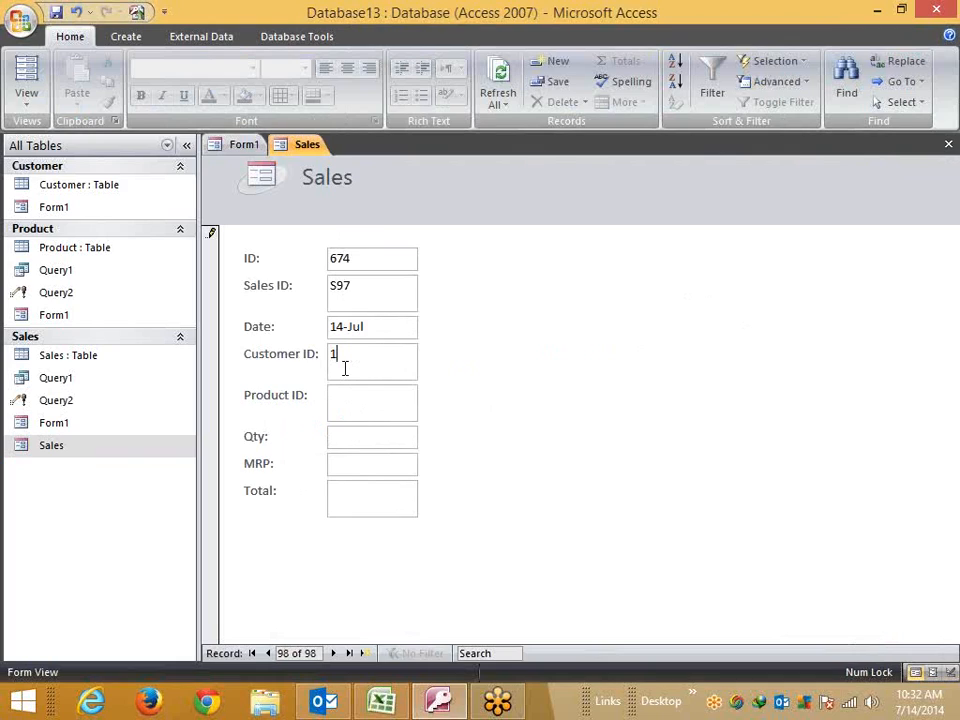
key(BackSpace)
text(C1)
key(Tab)
text(P1)
click(401, 360)
- Browse Form1 from its first record to the fourth and compare its customer and product fields with the Sales form
click(250, 147)
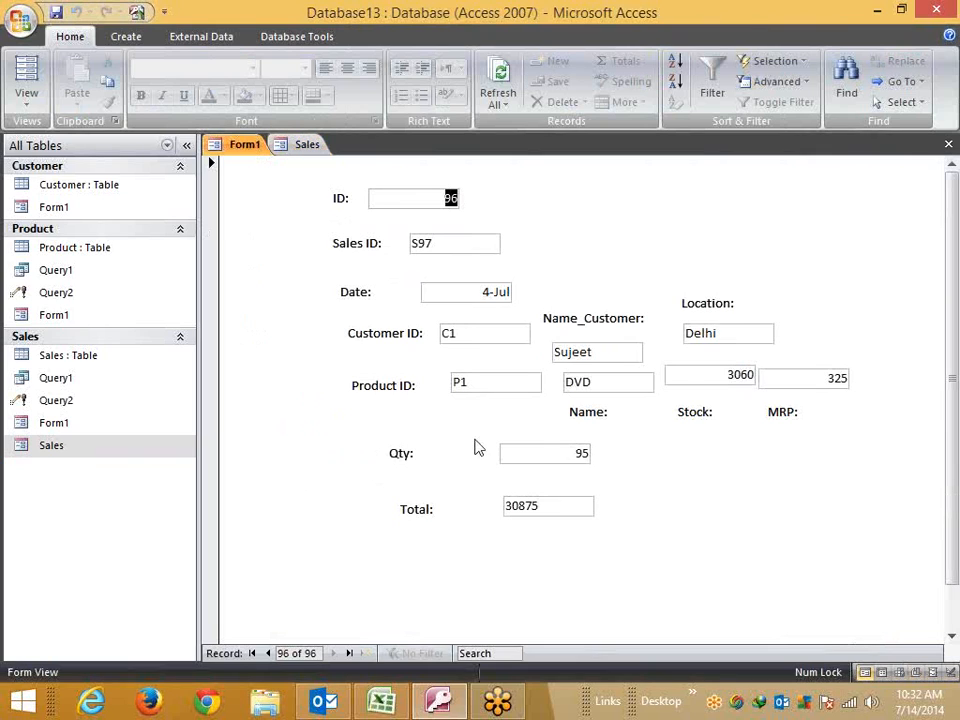
click(463, 335)
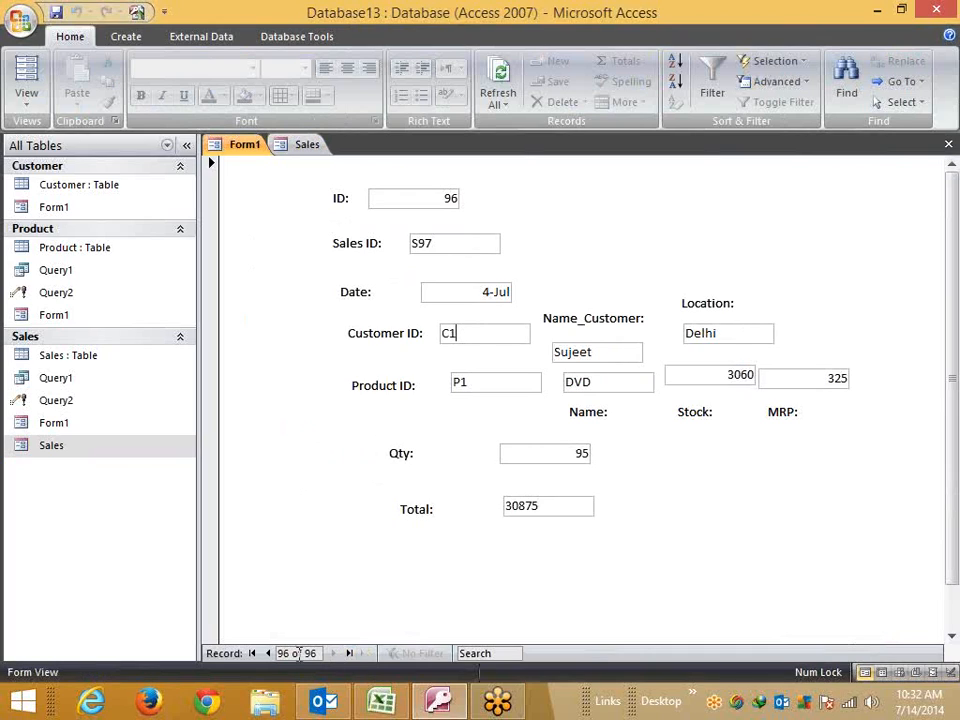
click(251, 653)
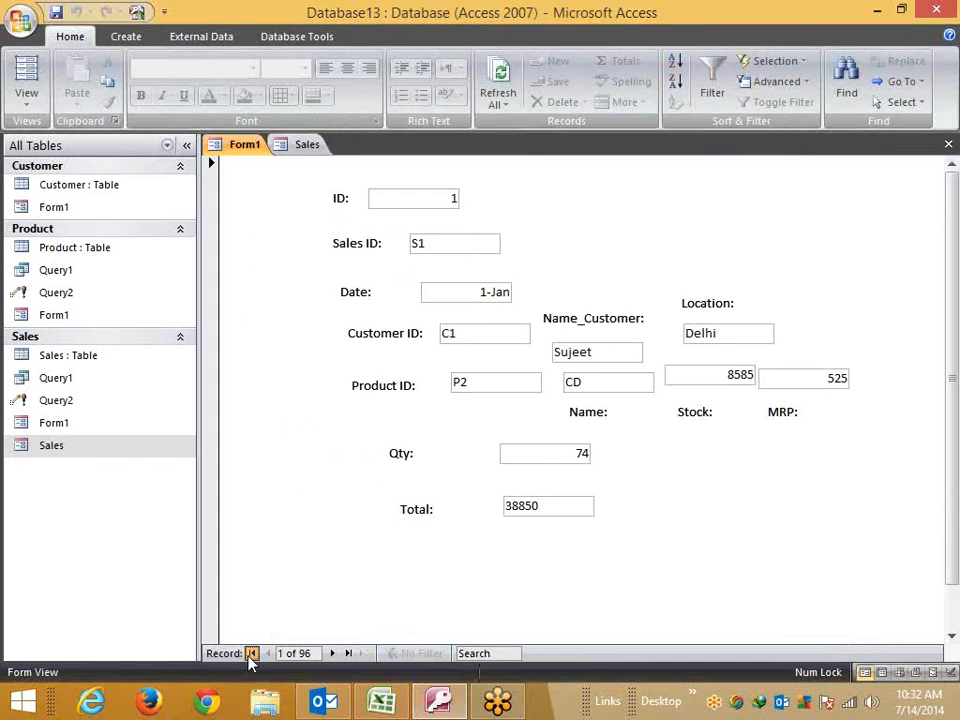
click(333, 653)
click(333, 653)
click(333, 653)
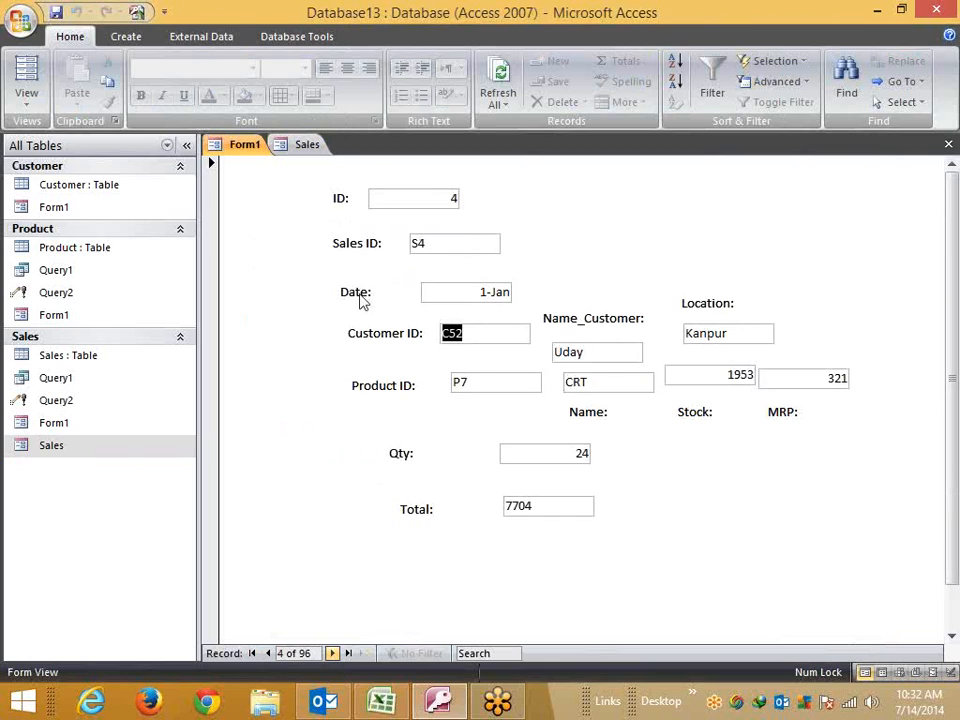
click(306, 144)
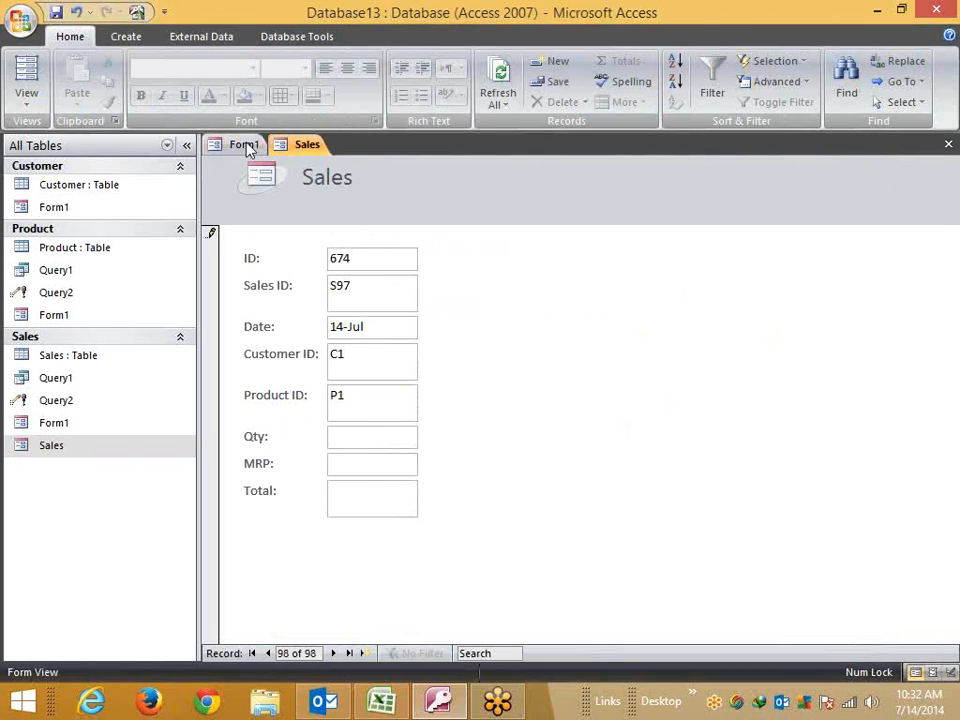
click(244, 145)
click(467, 334)
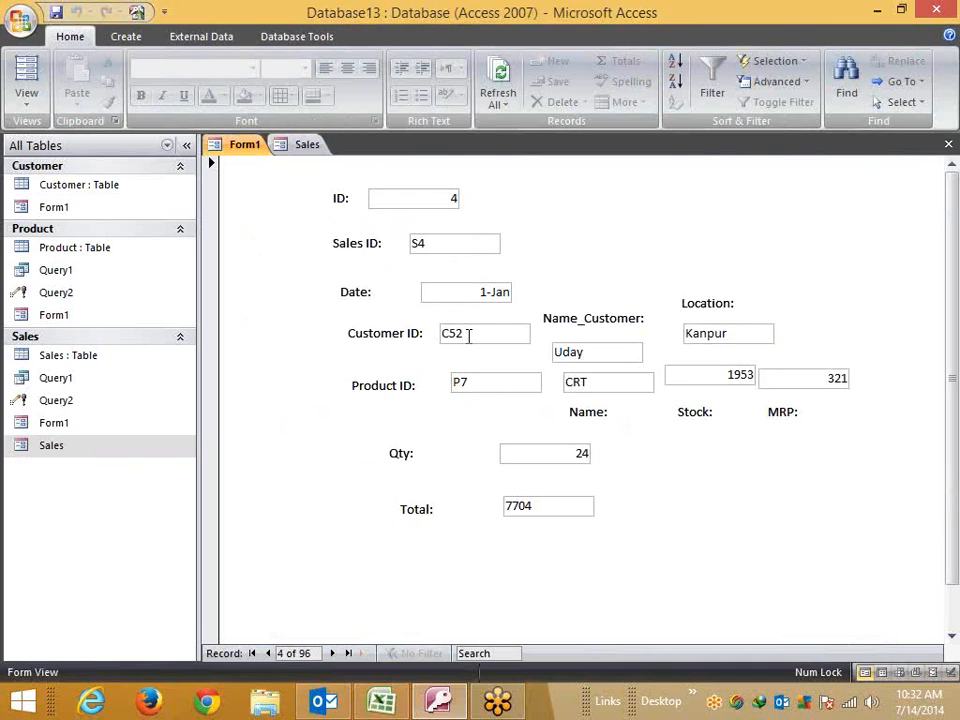
- Close Form1 and the Sales form, and create a blank form in Design View widened to about 6.7 inches
click(948, 145)
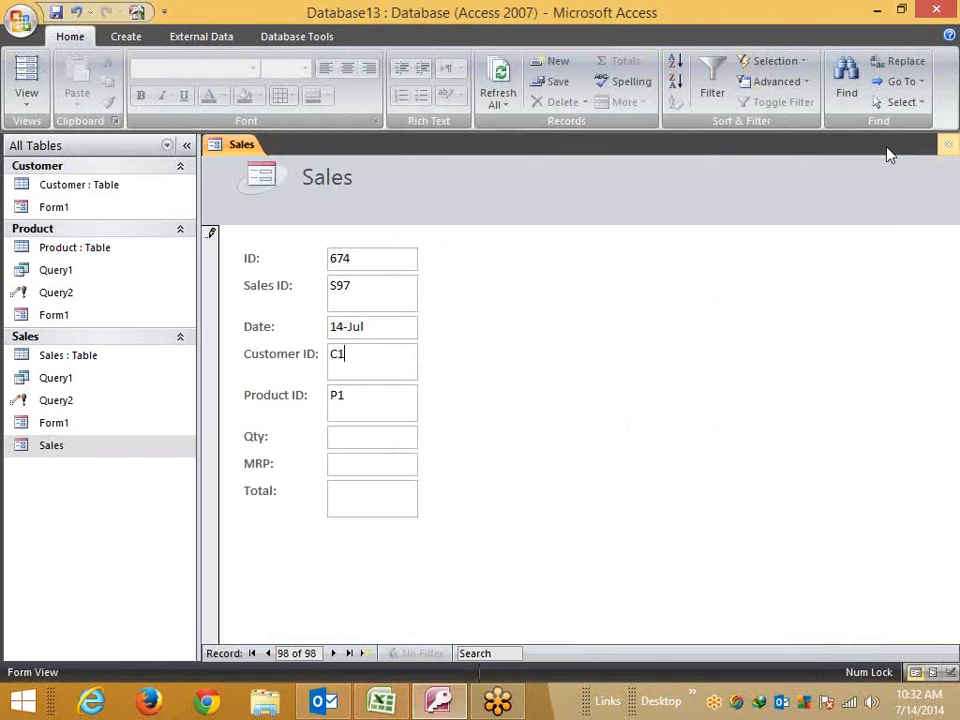
click(948, 145)
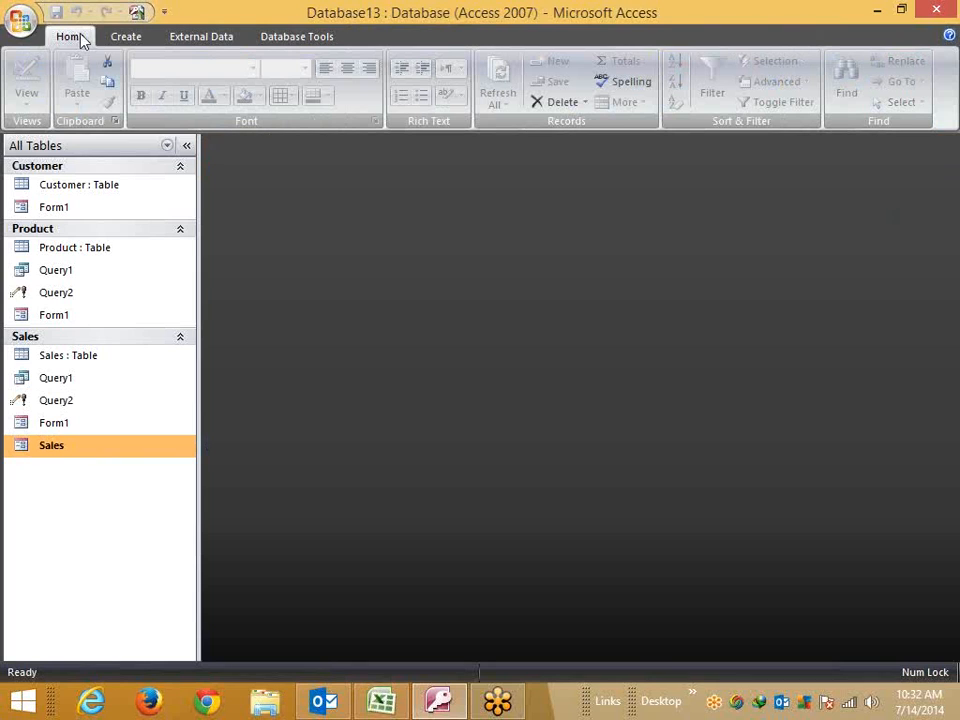
click(126, 36)
click(445, 100)
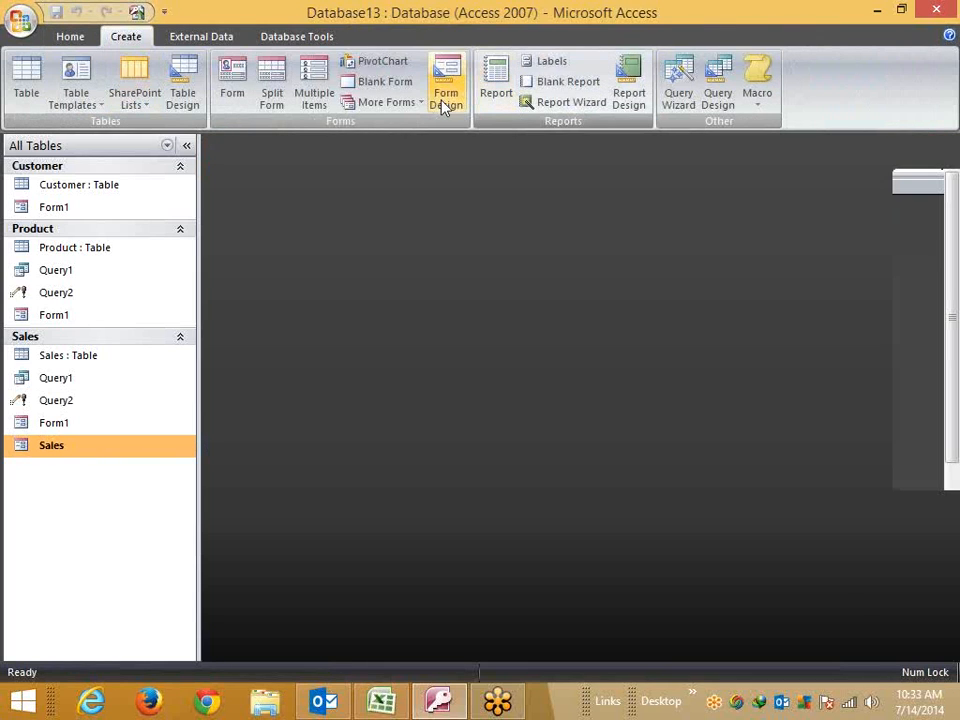
drag(776, 356, 821, 356)
- Add a text box about 1.3 by 0.4 inches in the upper Detail area and place its label above it
click(468, 85)
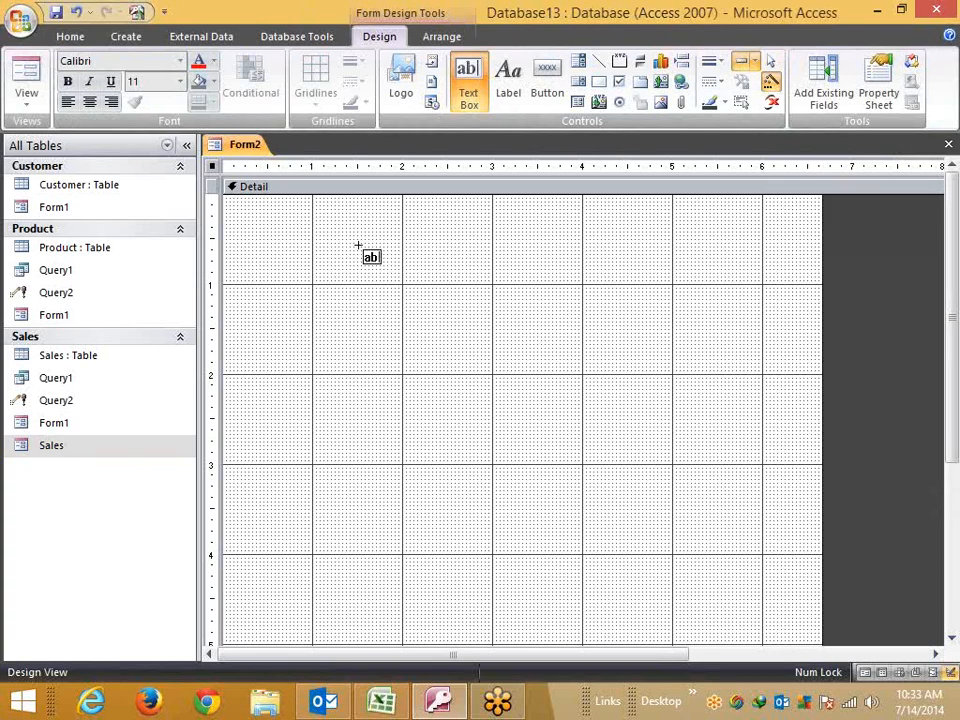
drag(358, 246, 478, 286)
drag(350, 220, 358, 219)
- Change the text box's label caption to SID
click(390, 230)
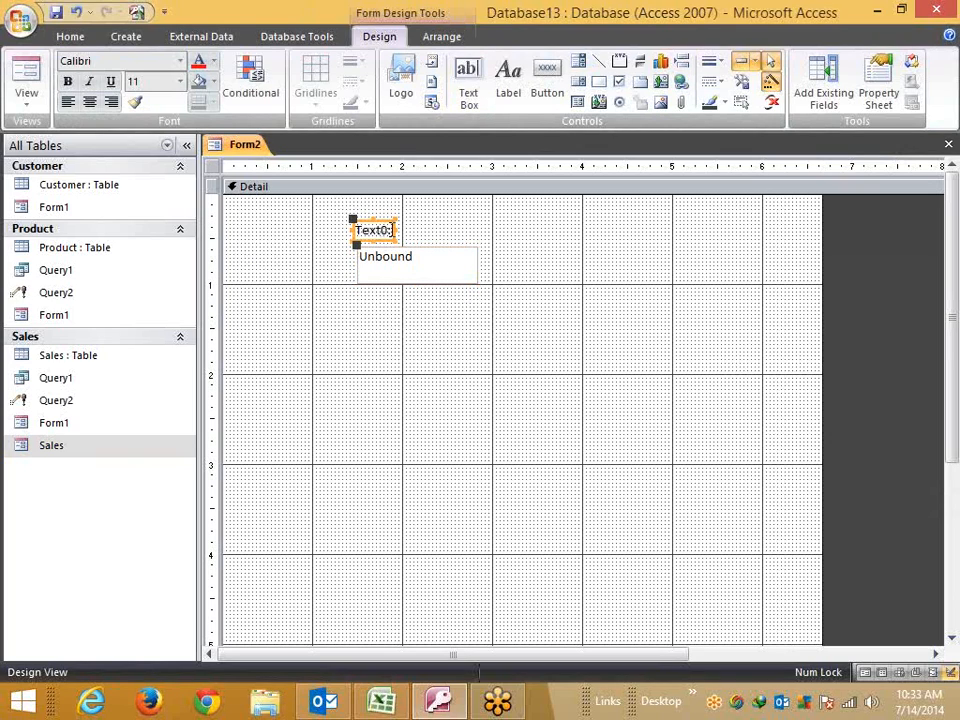
click(381, 230)
drag(383, 230, 356, 232)
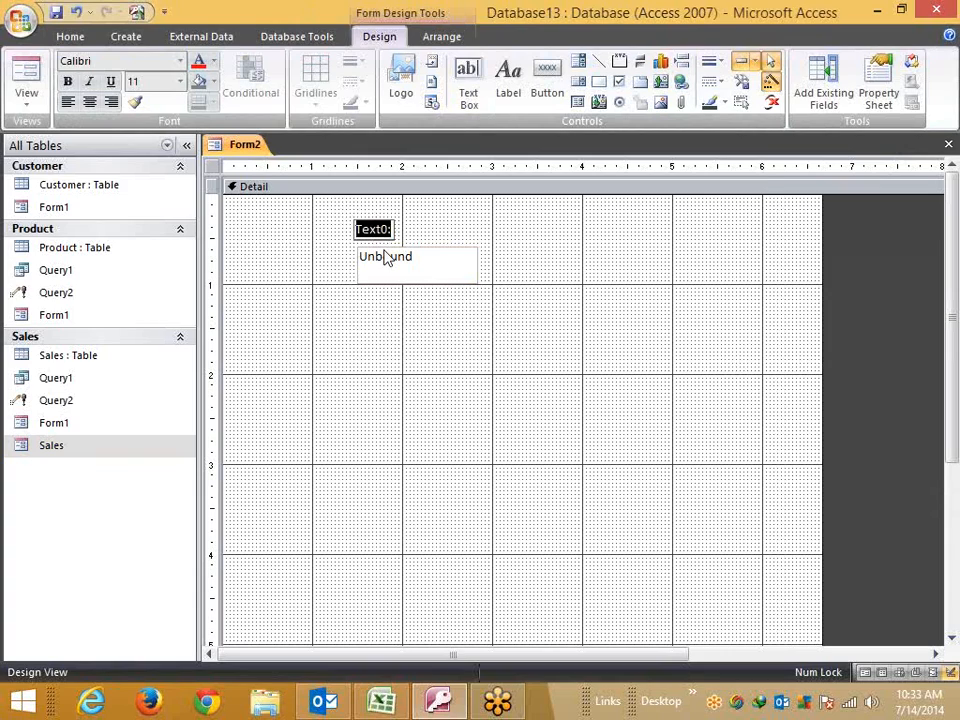
text(Sl)
key(BackSpace)
key(BackSpace)
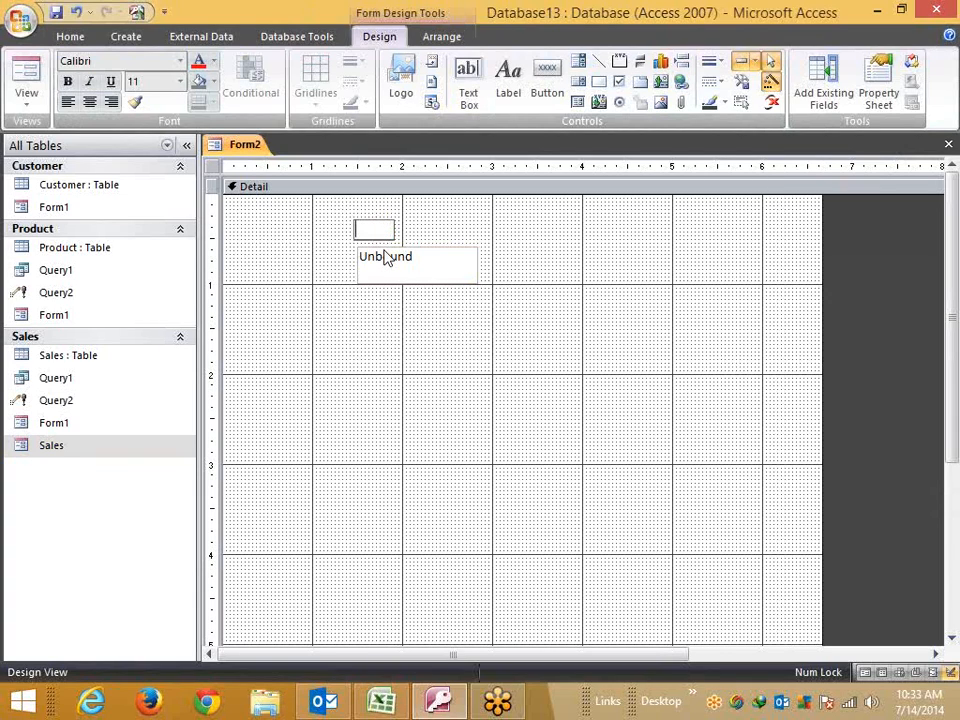
text(SlD)
- Nudge the SID label and its text box to adjust their horizontal alignment
click(374, 284)
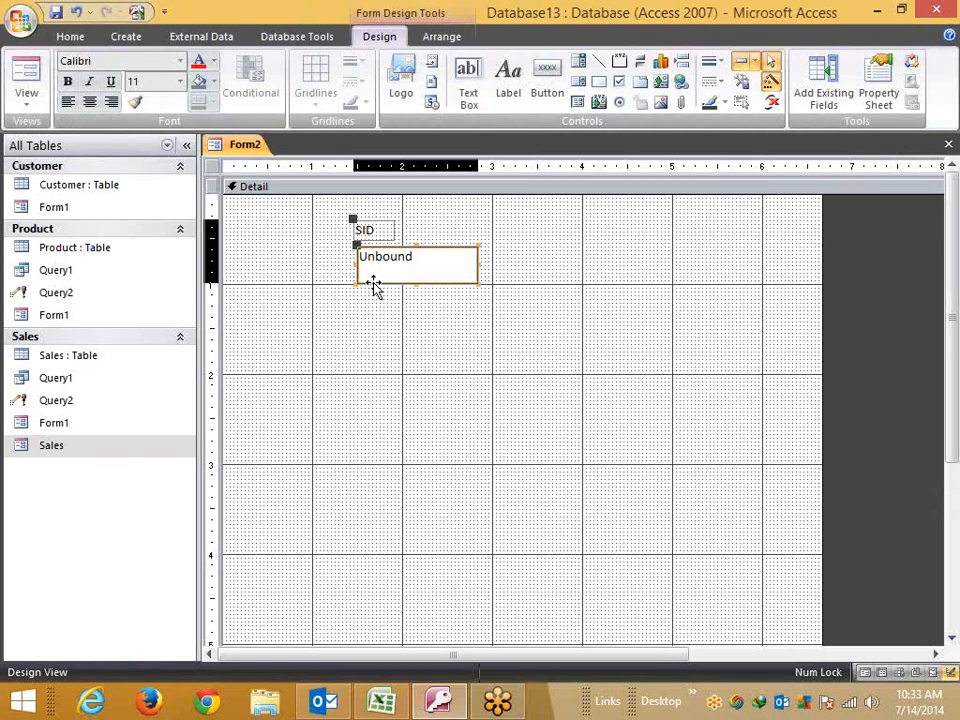
drag(374, 284, 370, 284)
click(348, 217)
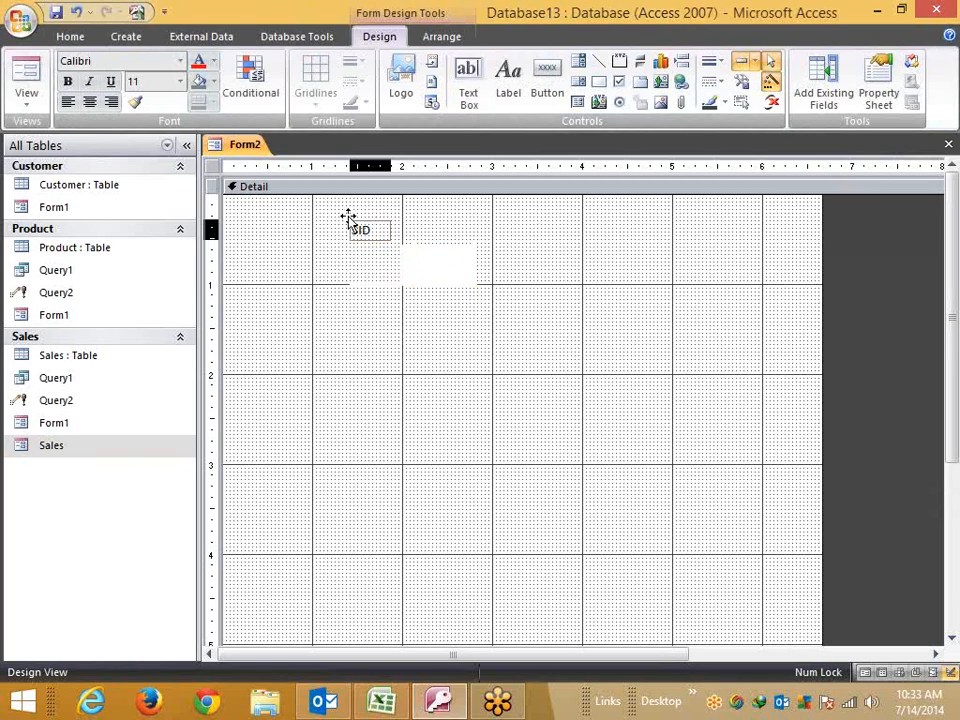
drag(348, 217, 354, 217)
click(358, 265)
click(373, 243)
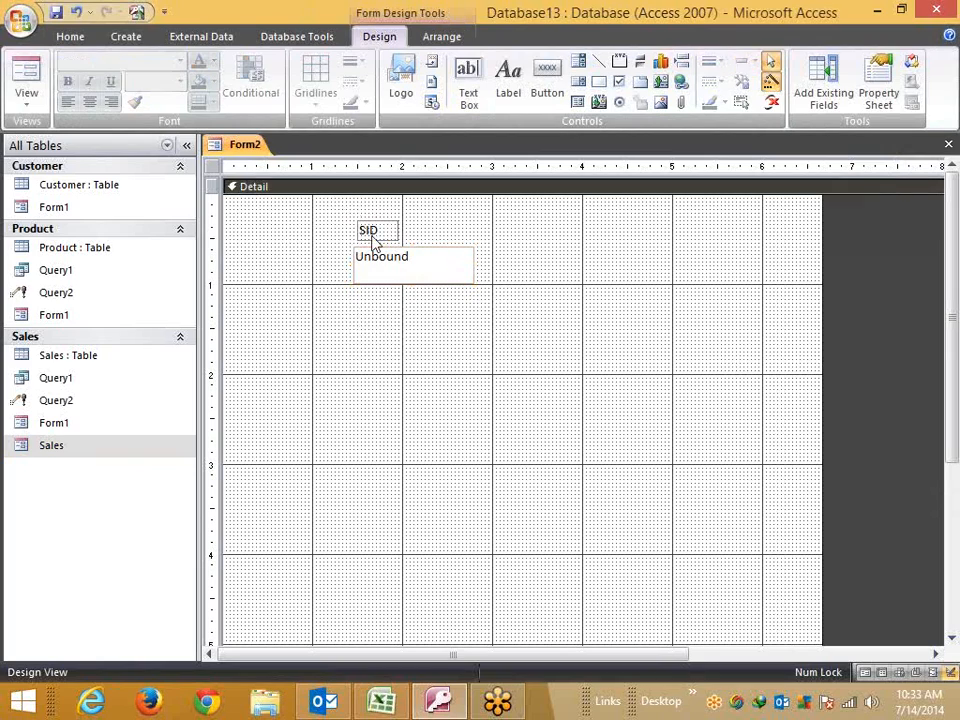
click(357, 220)
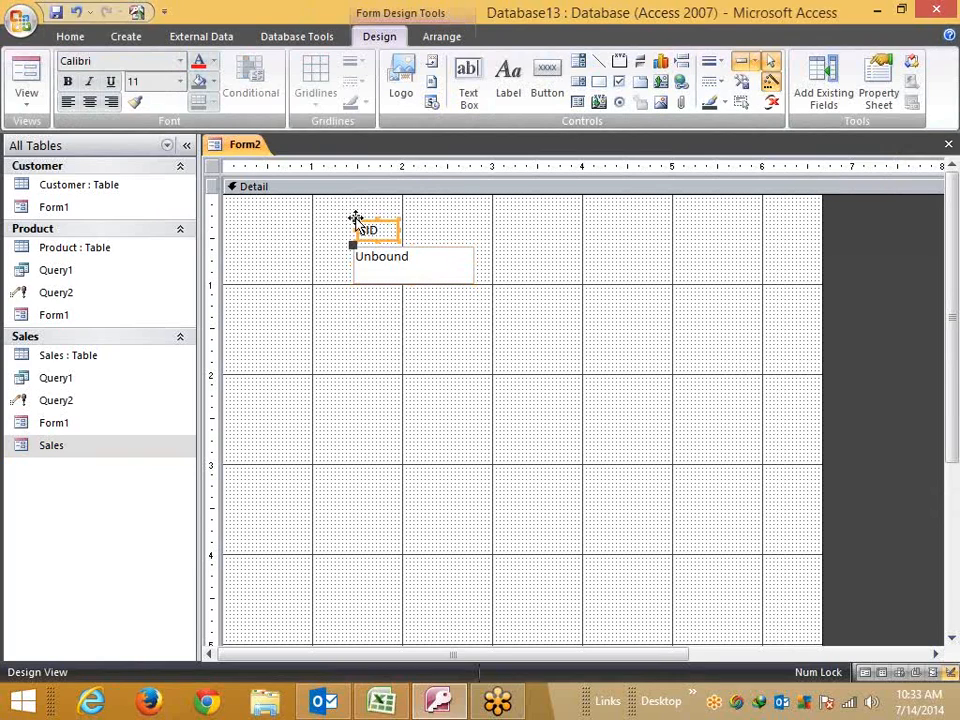
click(365, 318)
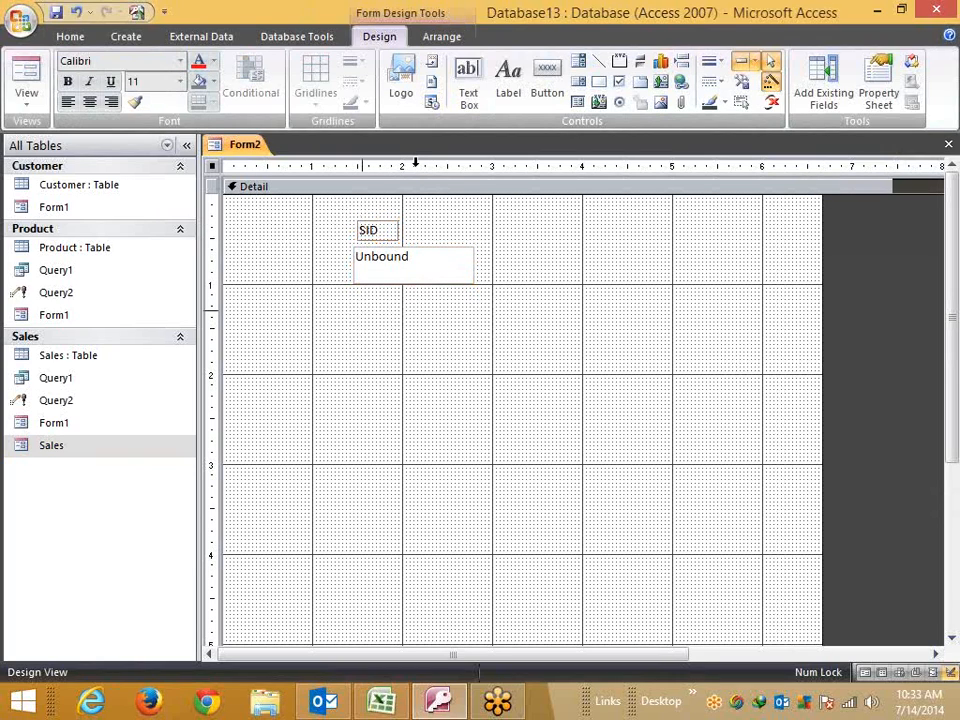
- Add a second text box about 1 by 0.4 inches beside the first and place its label above it
click(470, 85)
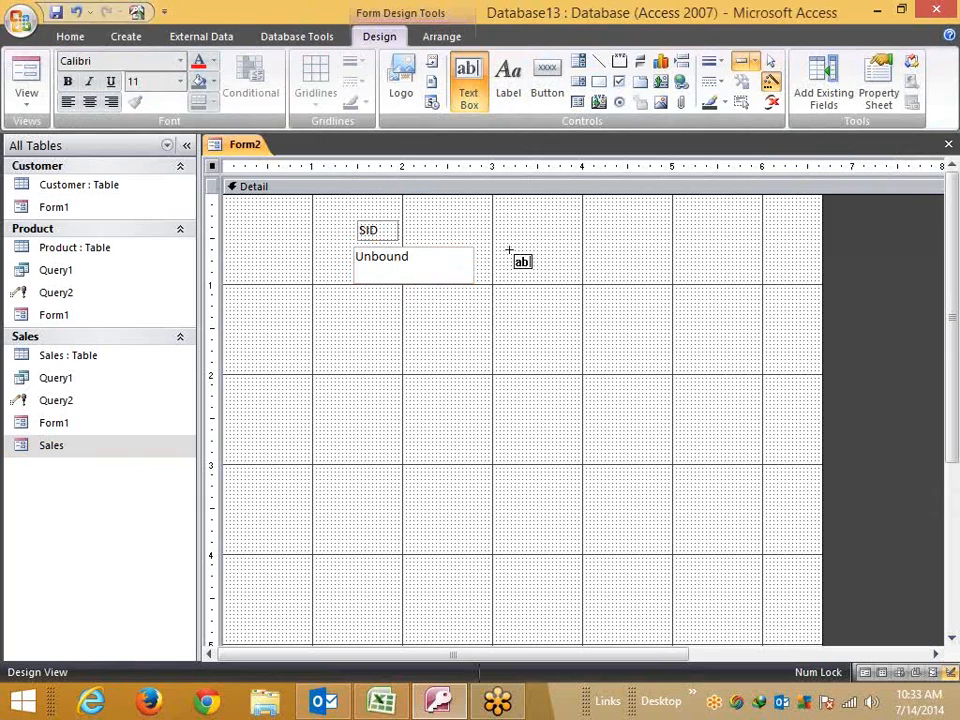
drag(507, 247, 602, 283)
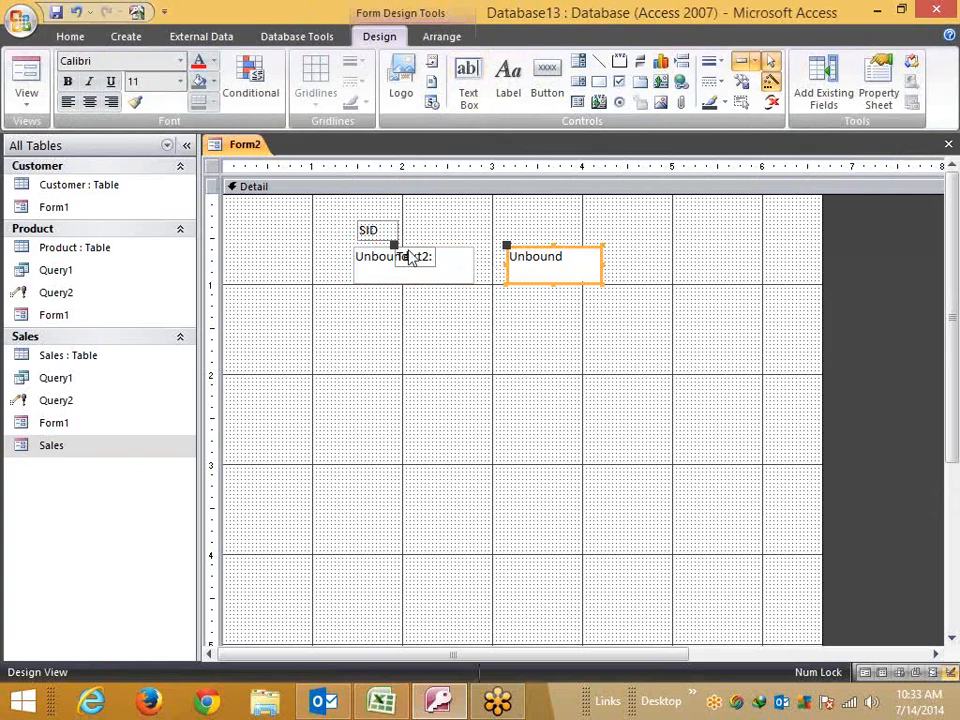
drag(465, 229, 502, 222)
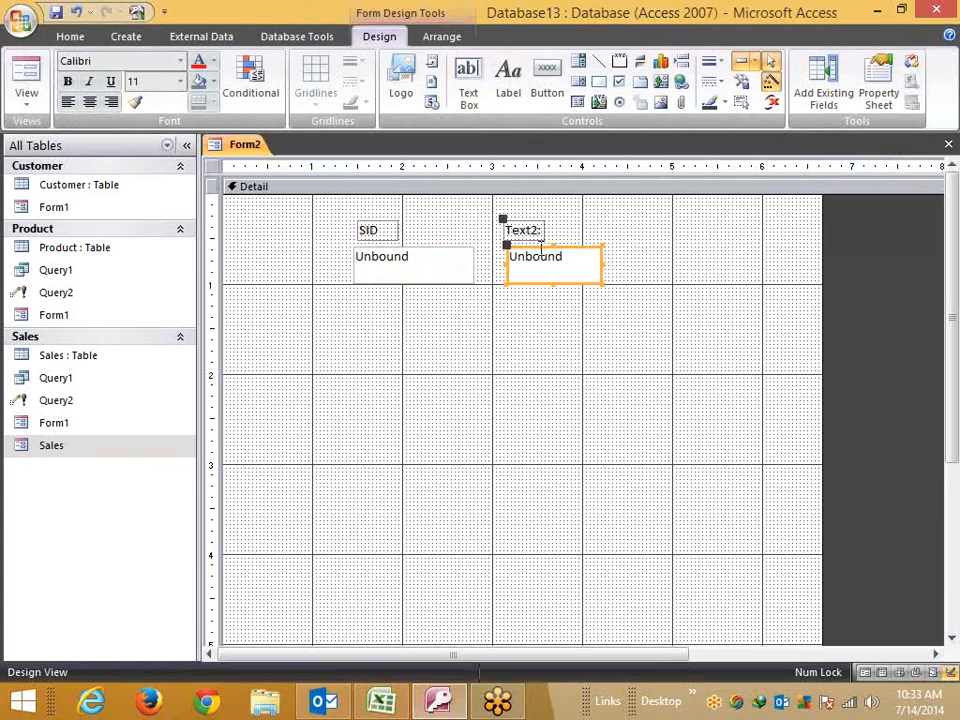
click(520, 250)
click(517, 249)
- Create a new table with Name and City fields, accepting the reserved word for the Name field
click(122, 40)
click(46, 97)
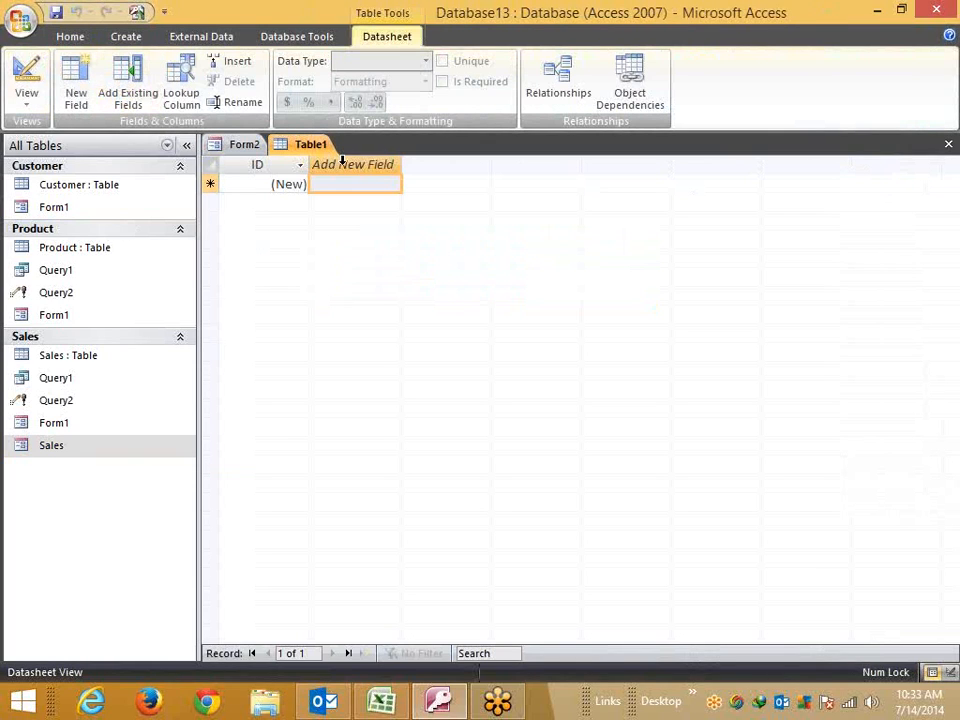
double_click(343, 165)
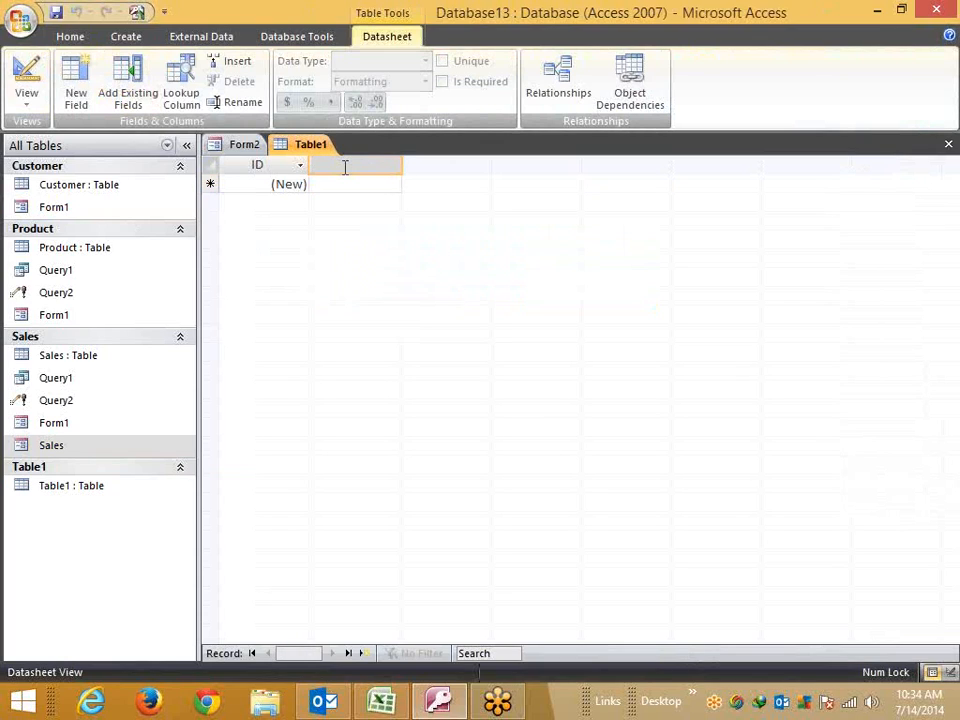
text(Name)
key(Return)
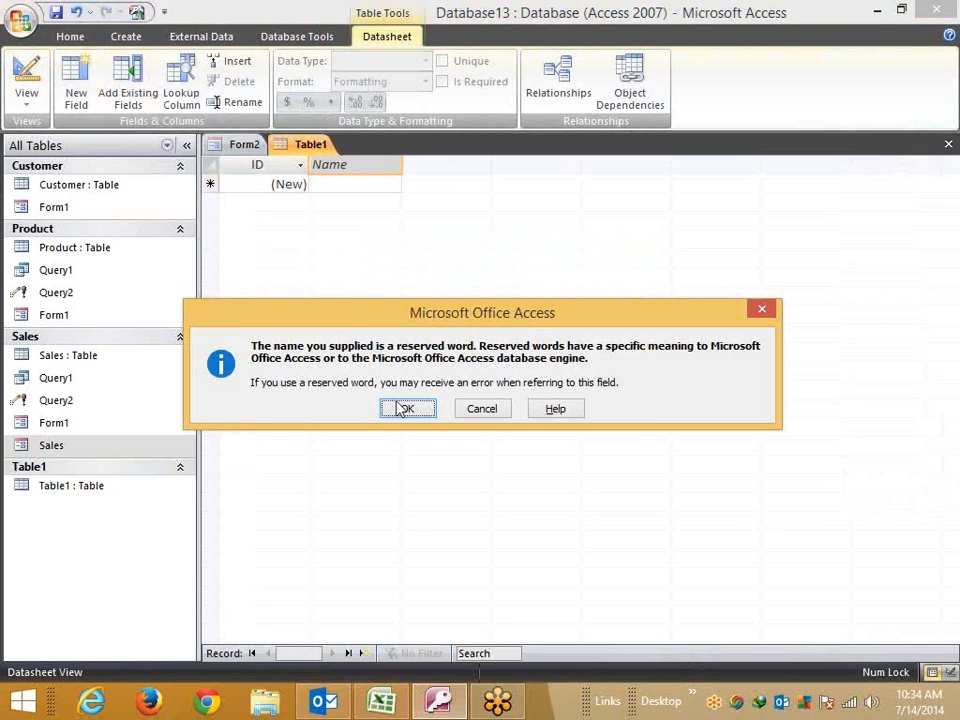
key(Return)
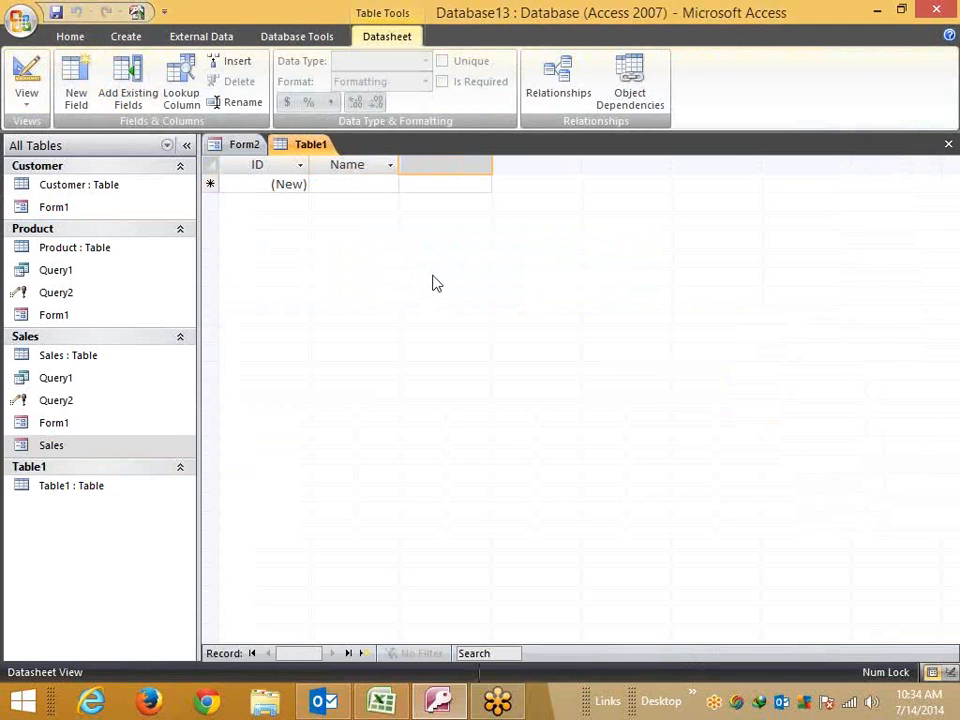
text(City)
key(Return)
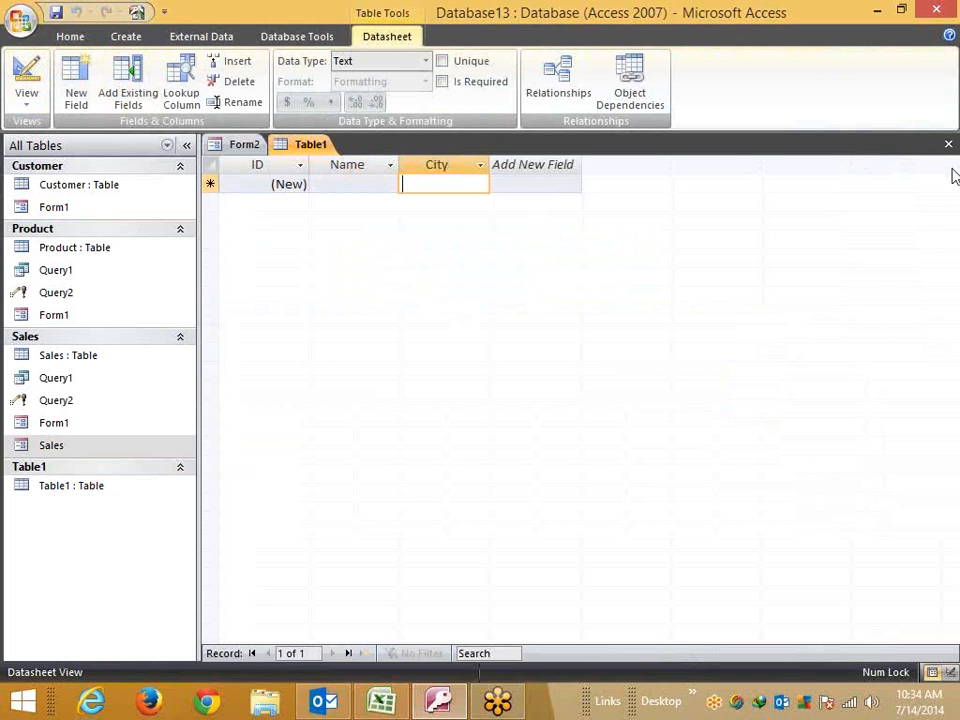
- Close the new Name and City table and save it as Table1
click(948, 144)
click(413, 403)
click(481, 281)
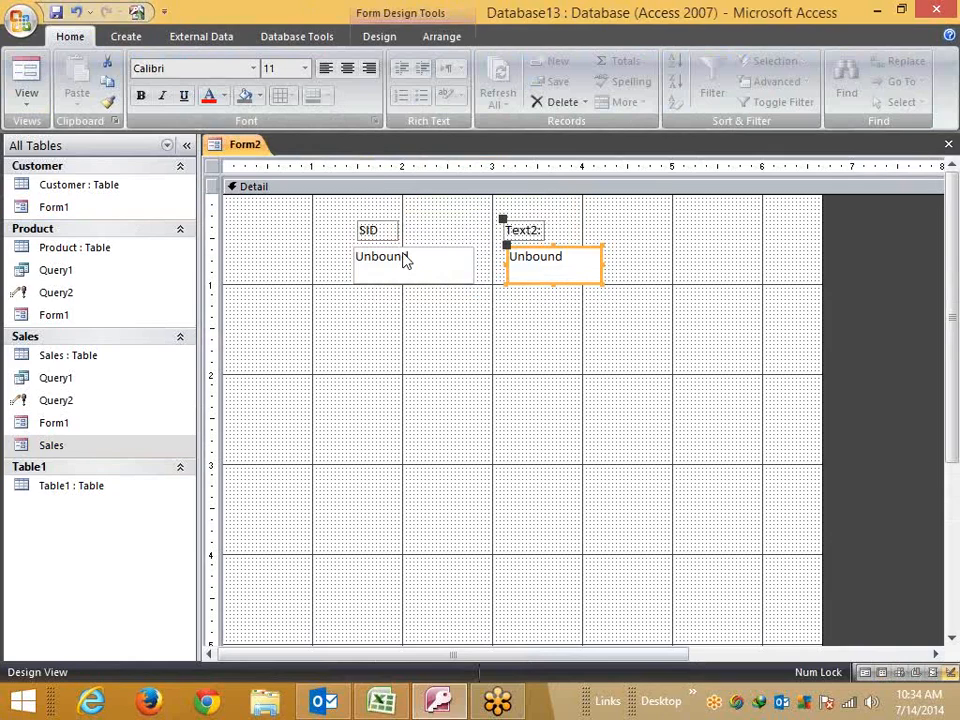
- Change the first text box's label caption to Name and the second text box's label caption to City:
double_click(363, 232)
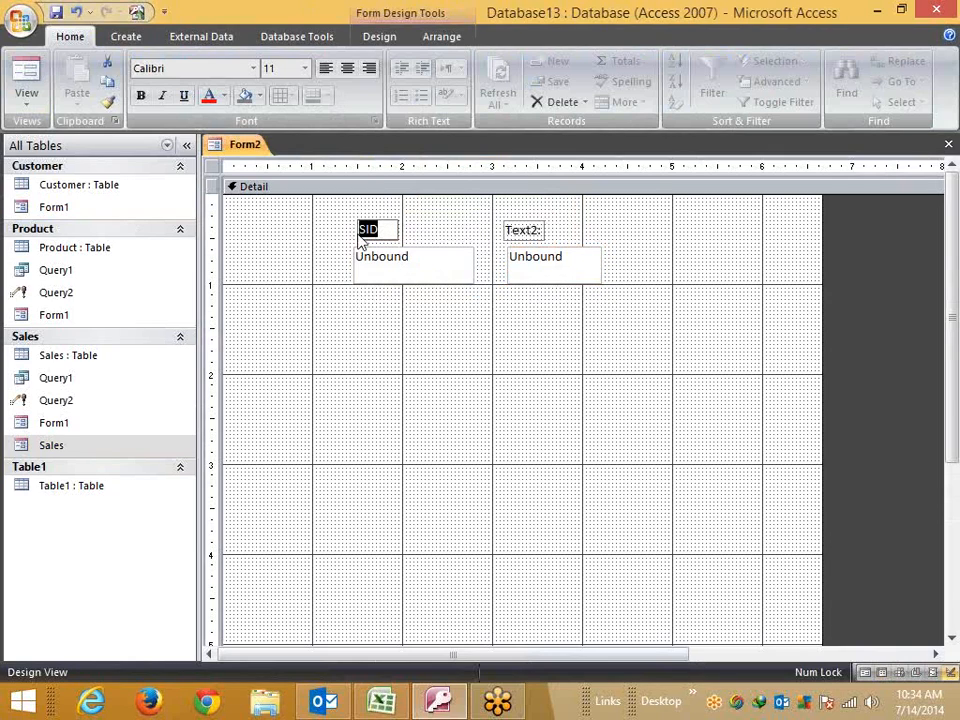
text(Name)
click(537, 229)
click(537, 229)
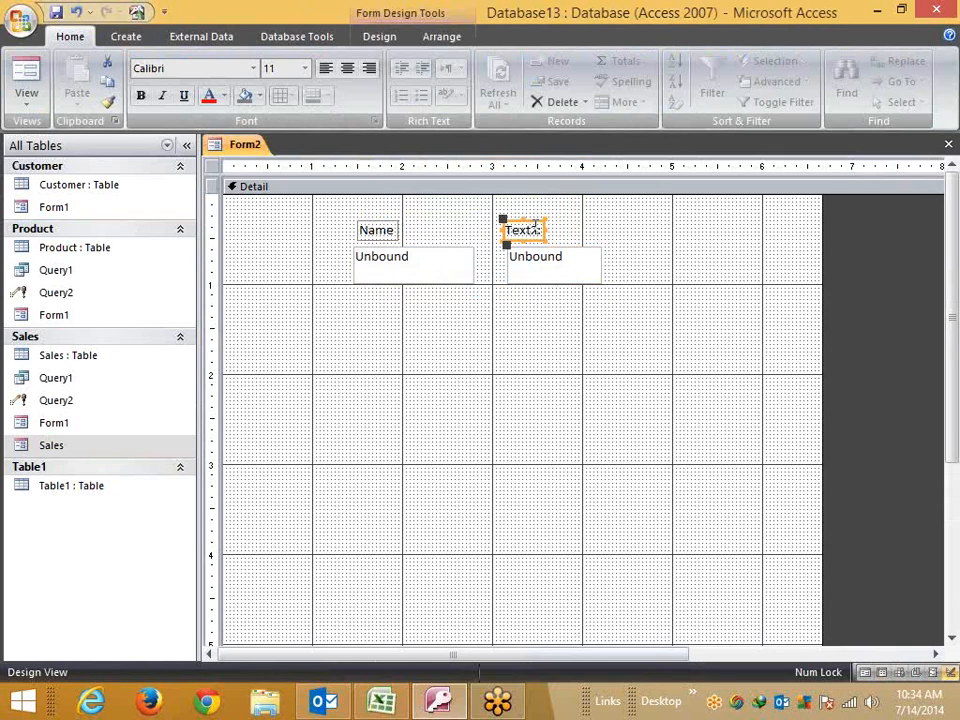
drag(535, 229, 499, 232)
key(BackSpace)
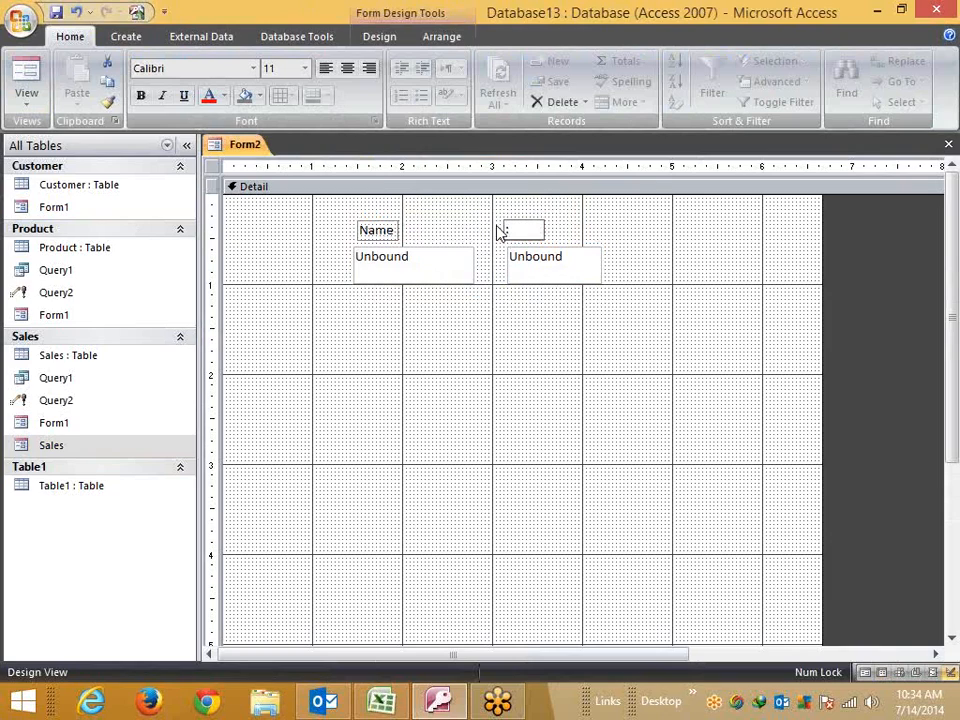
text(City:)
- Display the property sheet for the Name text box and the City text box
click(439, 272)
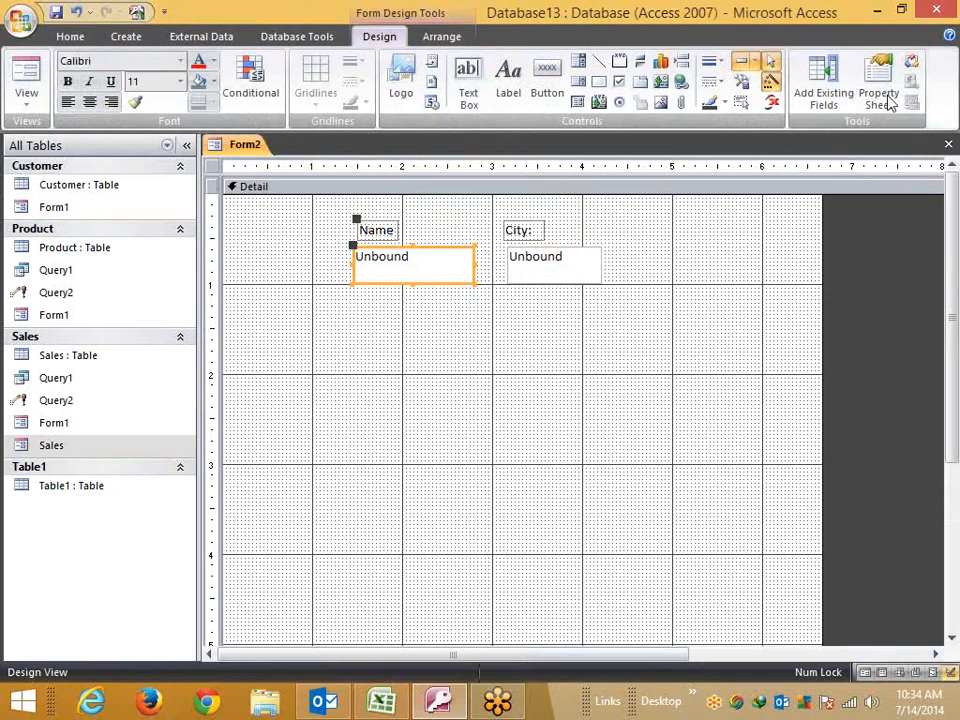
click(880, 96)
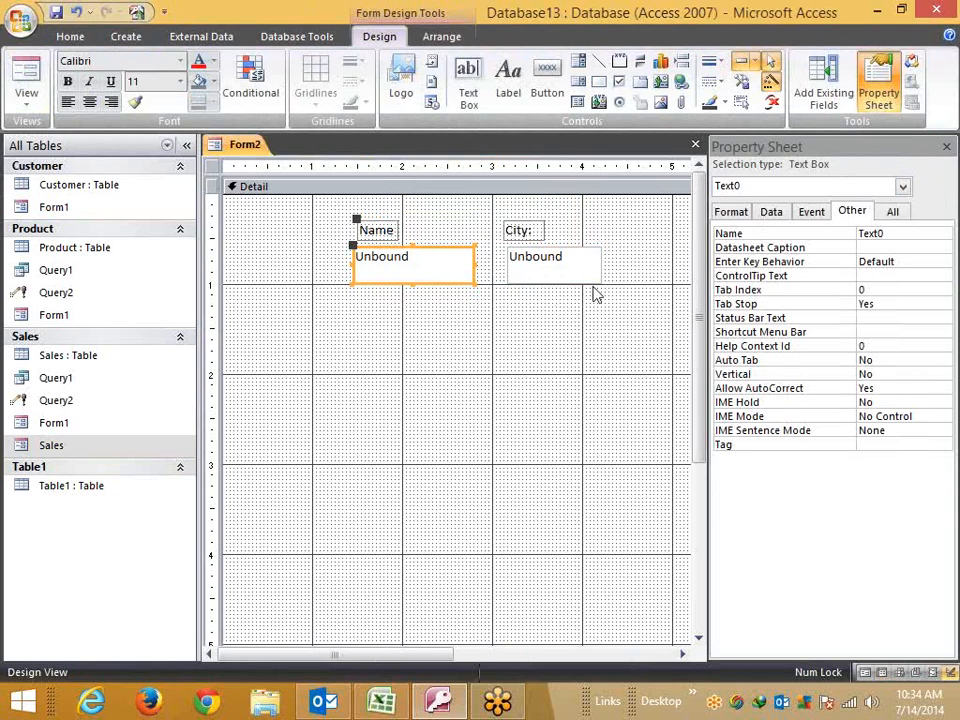
click(583, 283)
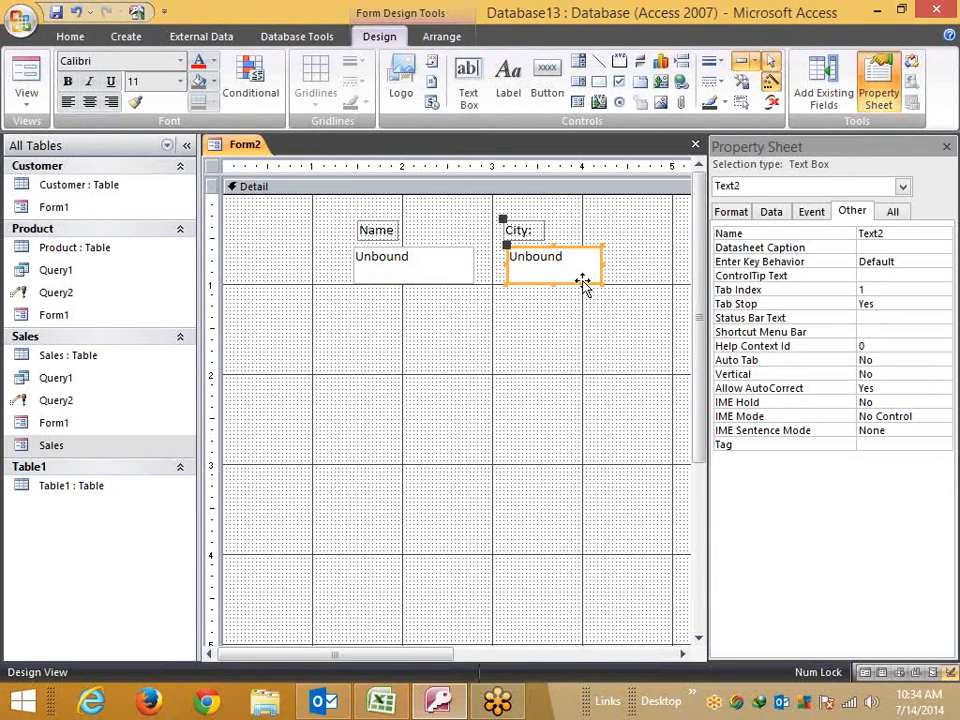
click(540, 90)
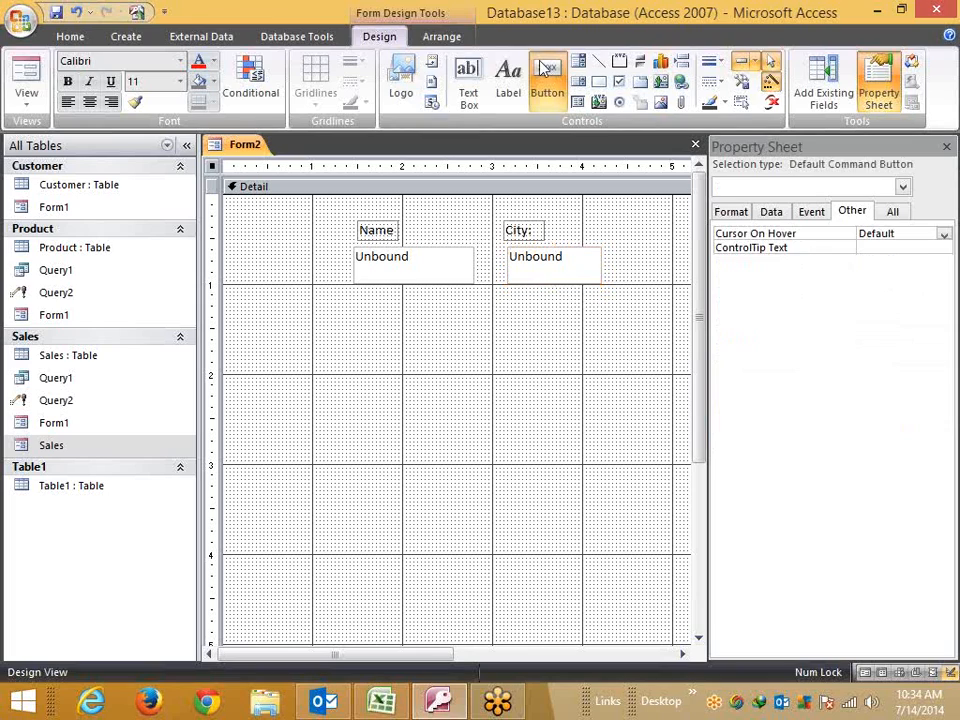
click(66, 488)
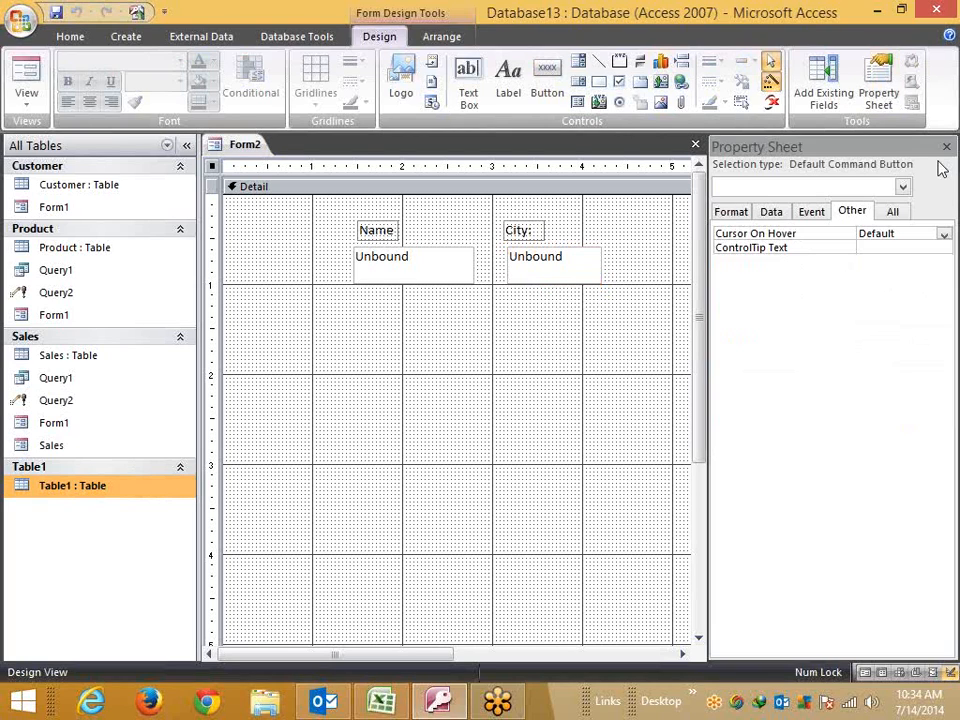
- Close the custom form and save its design as Form2
click(696, 144)
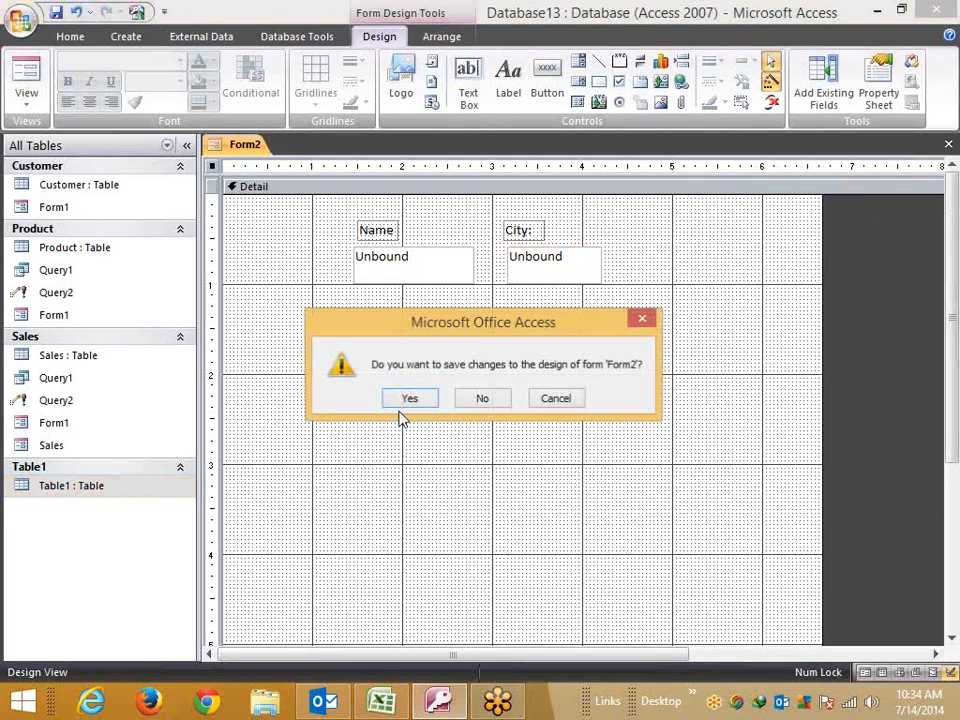
click(410, 398)
click(486, 281)
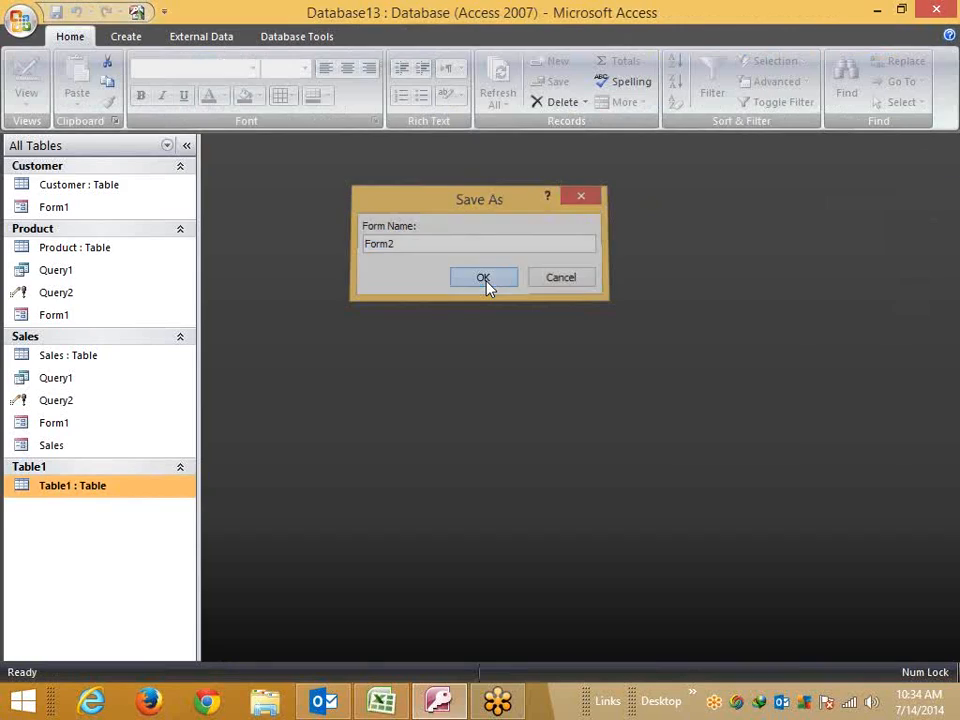
- View Form2 in Form View and Table1 in Datasheet View, closing each one after checking it
double_click(45, 526)
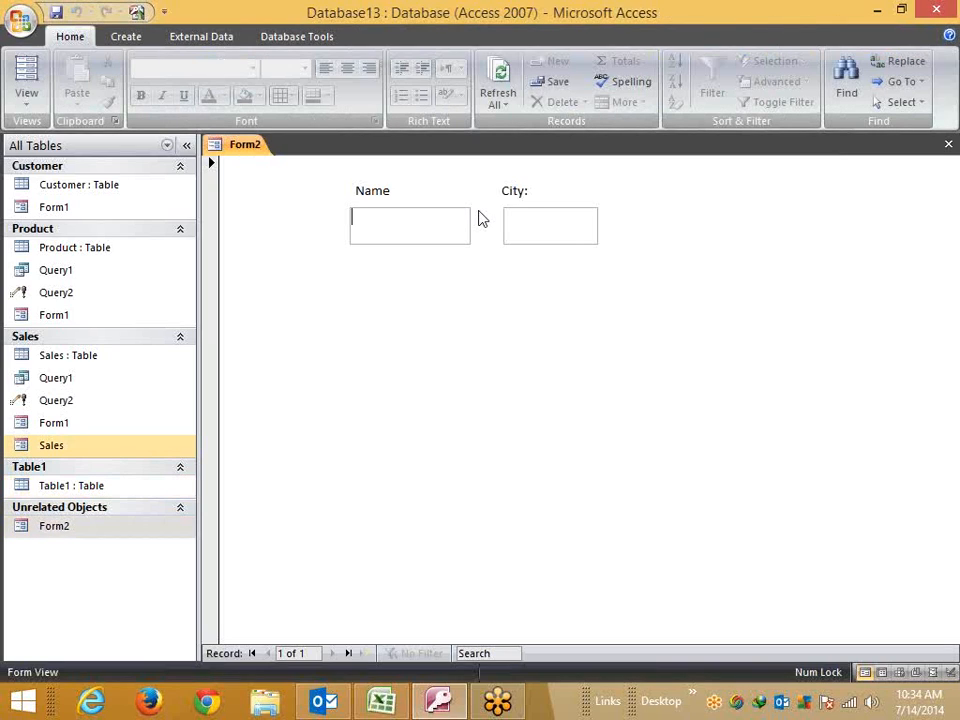
click(948, 145)
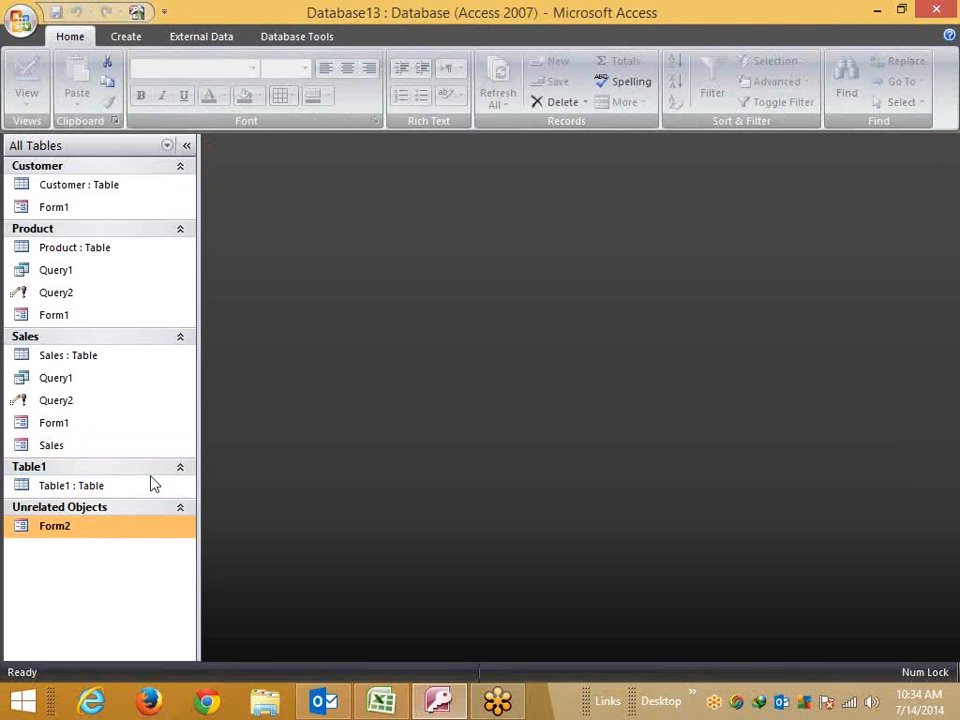
click(97, 489)
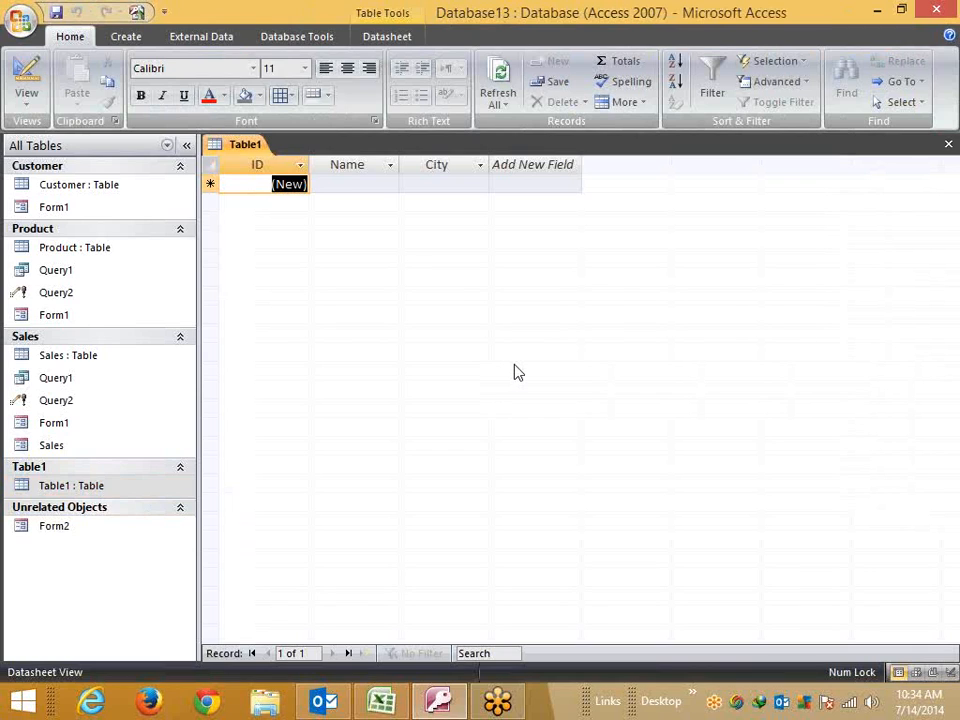
click(948, 144)
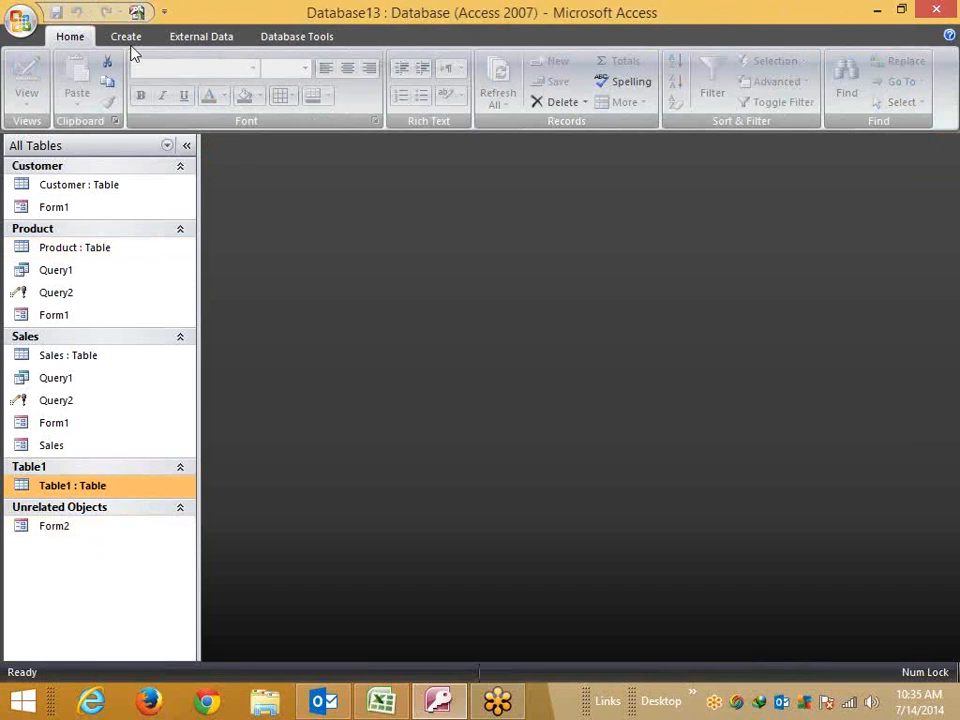
- Create a new query in Design View with Table1 as its source table
scroll(645, 107, down, 1)
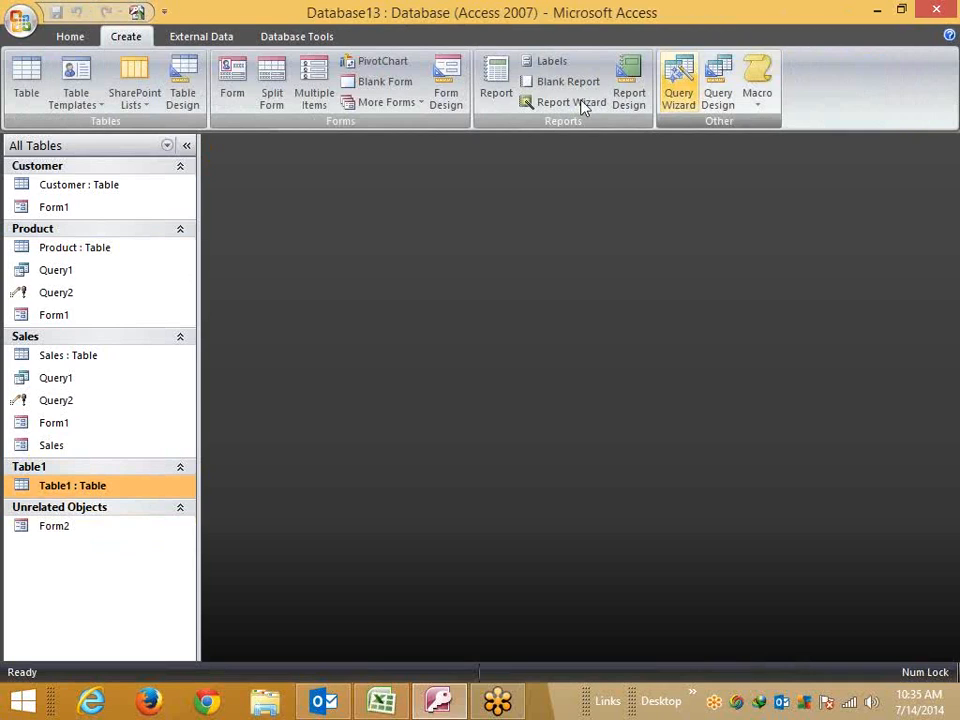
click(714, 101)
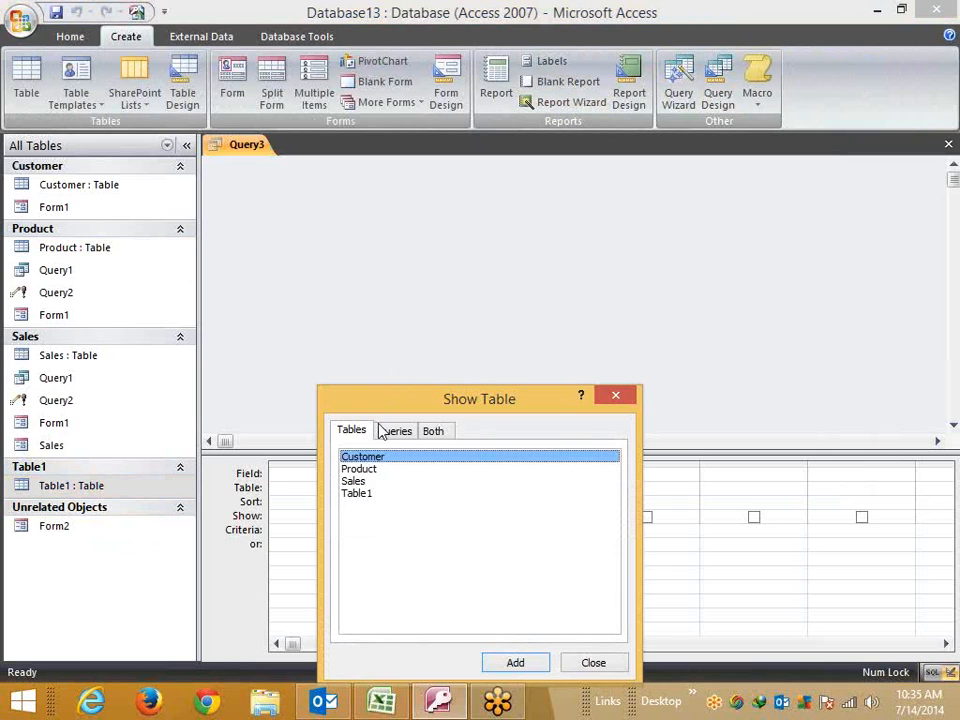
double_click(430, 493)
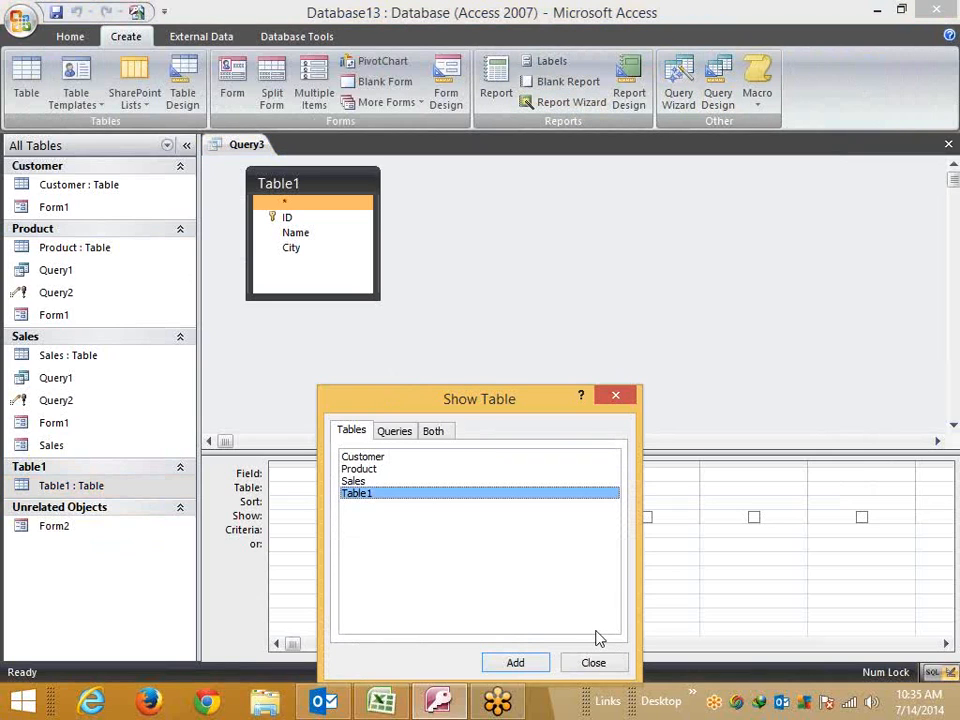
click(593, 662)
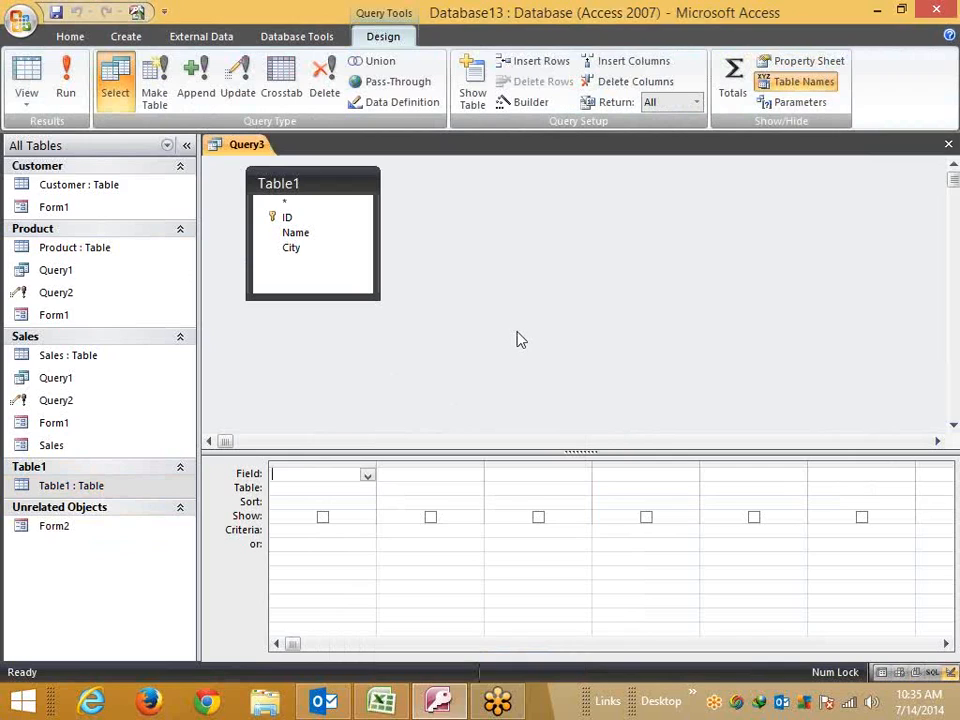
- Turn the query into an append query that targets Table1 in the current database
click(207, 85)
click(635, 227)
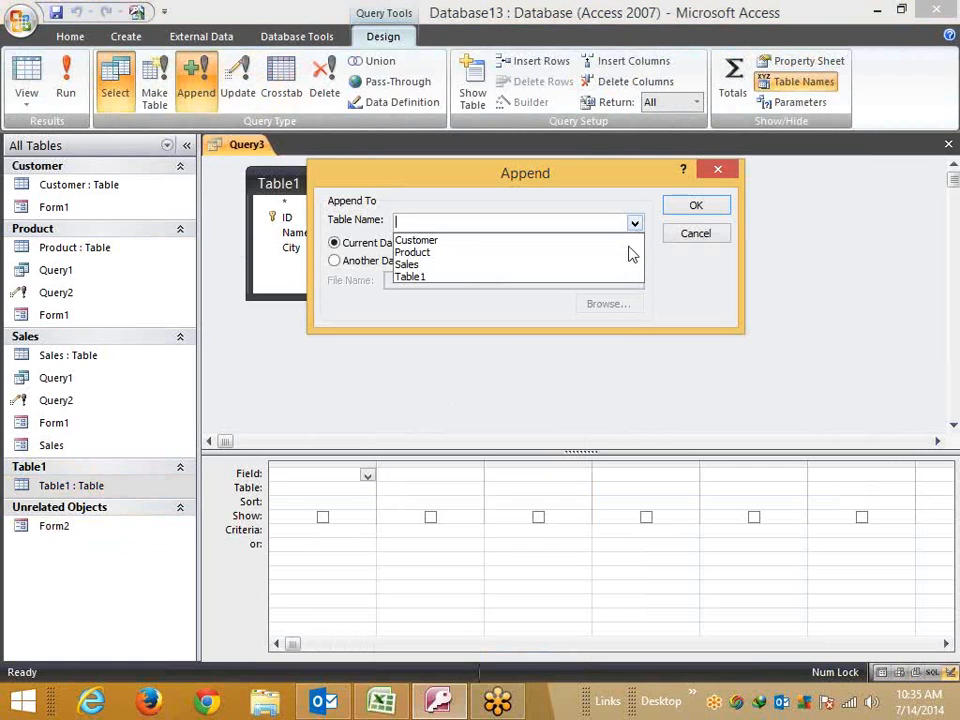
click(600, 276)
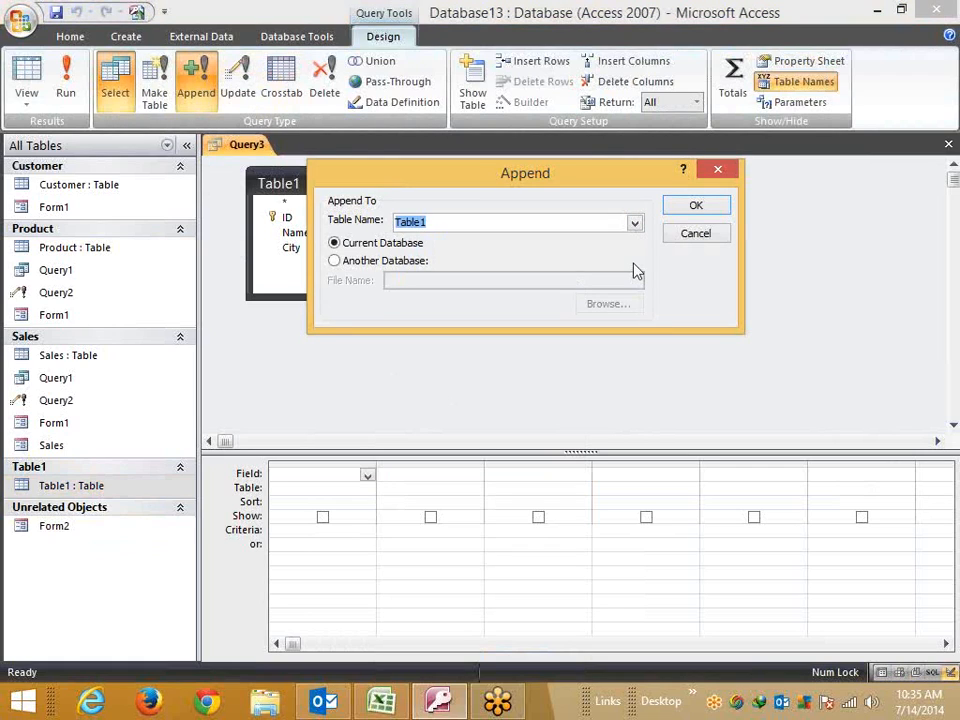
click(727, 212)
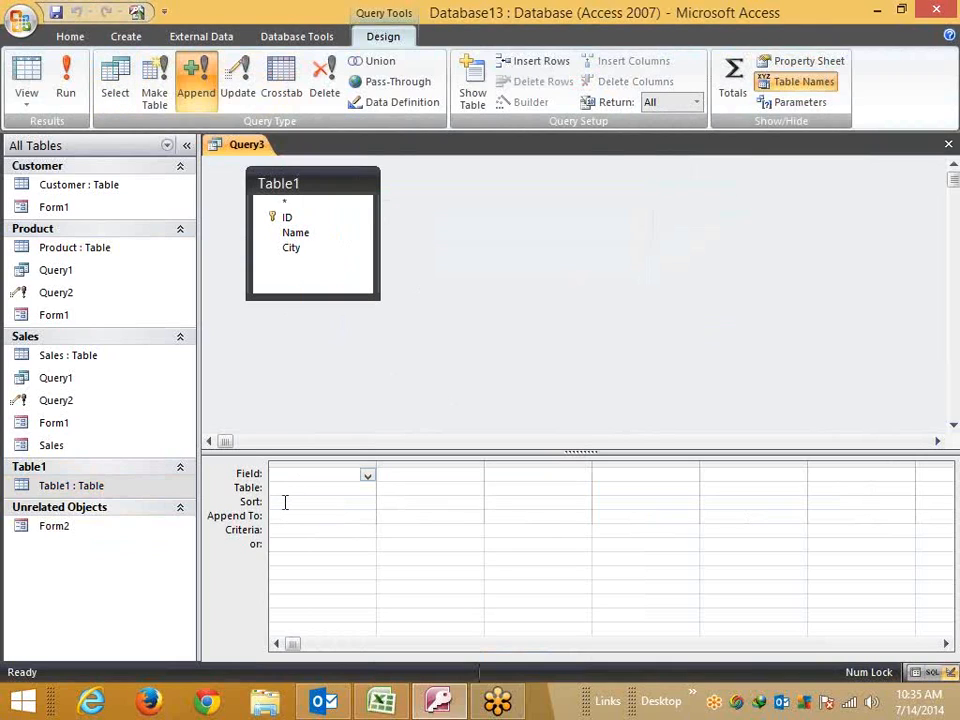
- Add the Name and City fields of Table1 to the append query's design grid
click(288, 220)
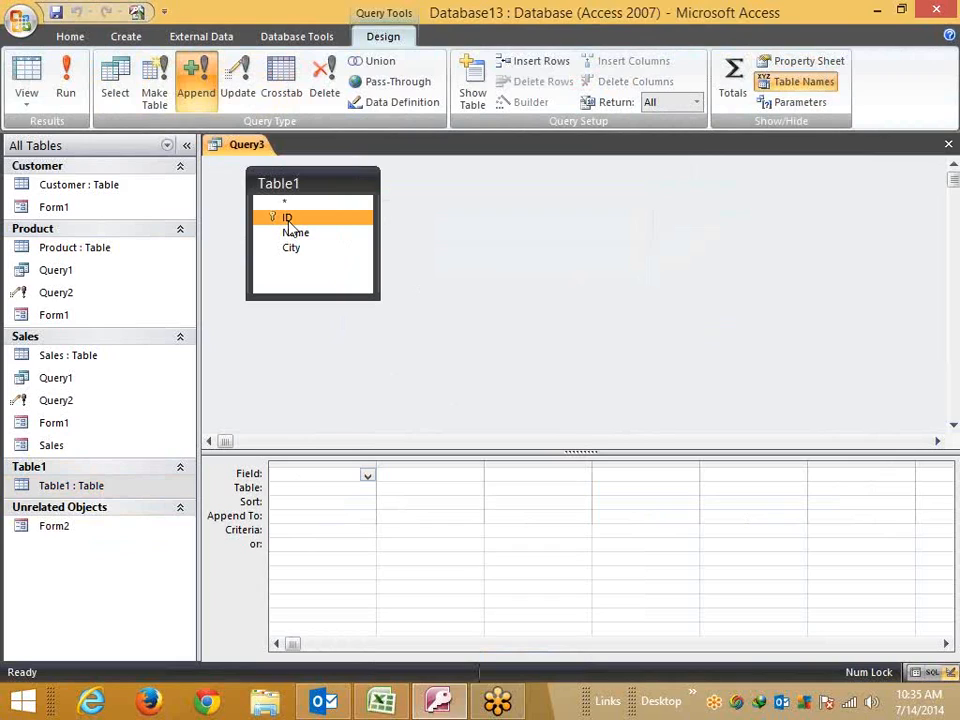
double_click(290, 233)
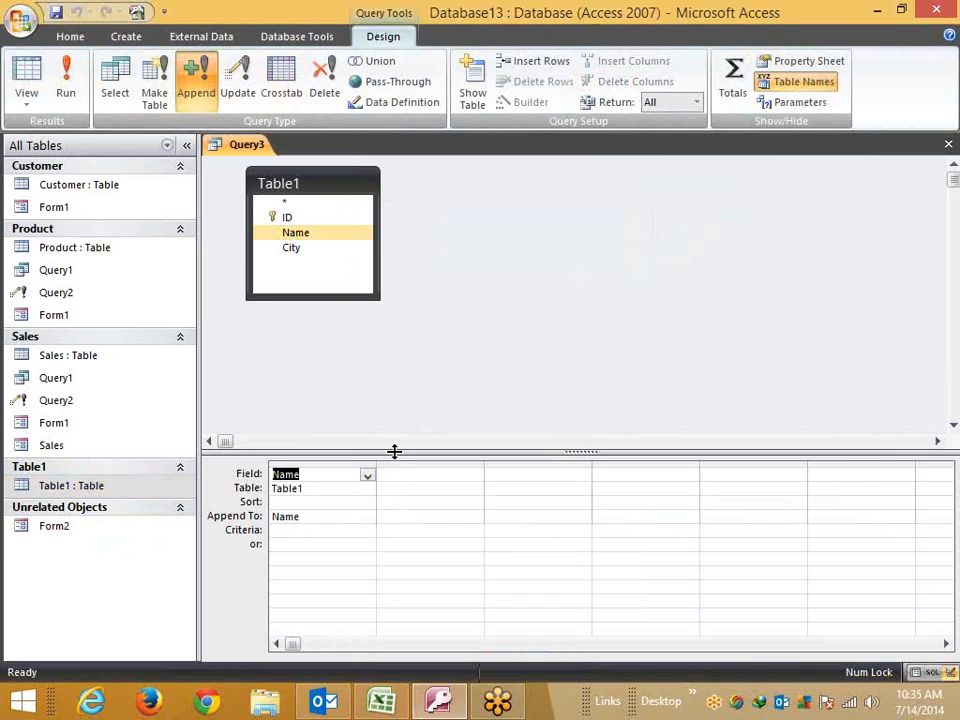
double_click(296, 249)
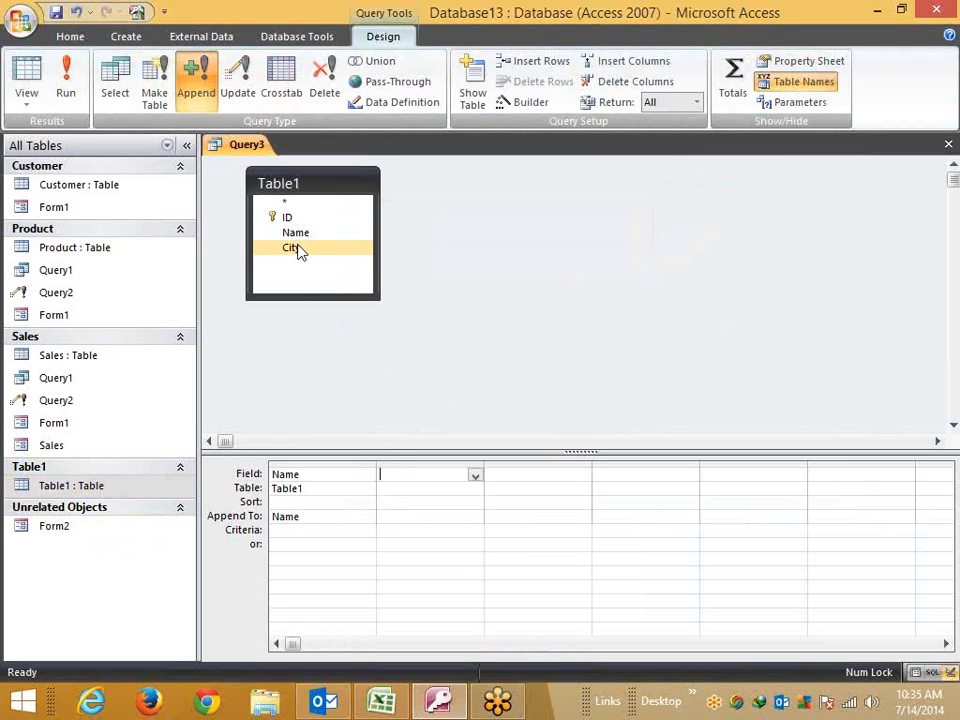
click(396, 572)
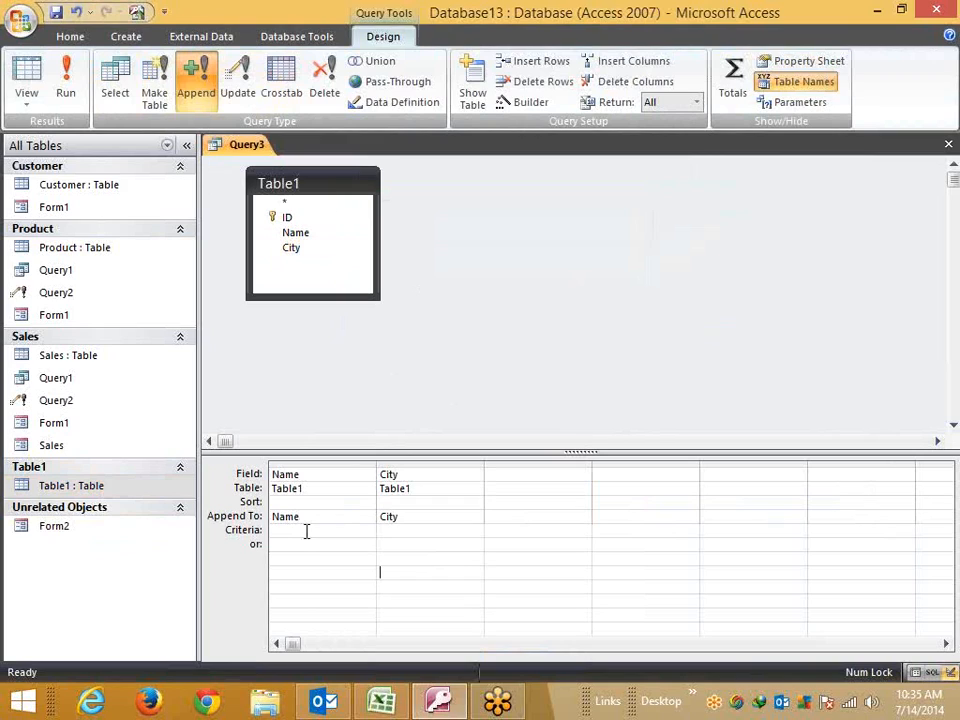
- Examine the Table and Append To settings of the Name column and the available Append To choices
click(307, 531)
click(311, 517)
click(311, 489)
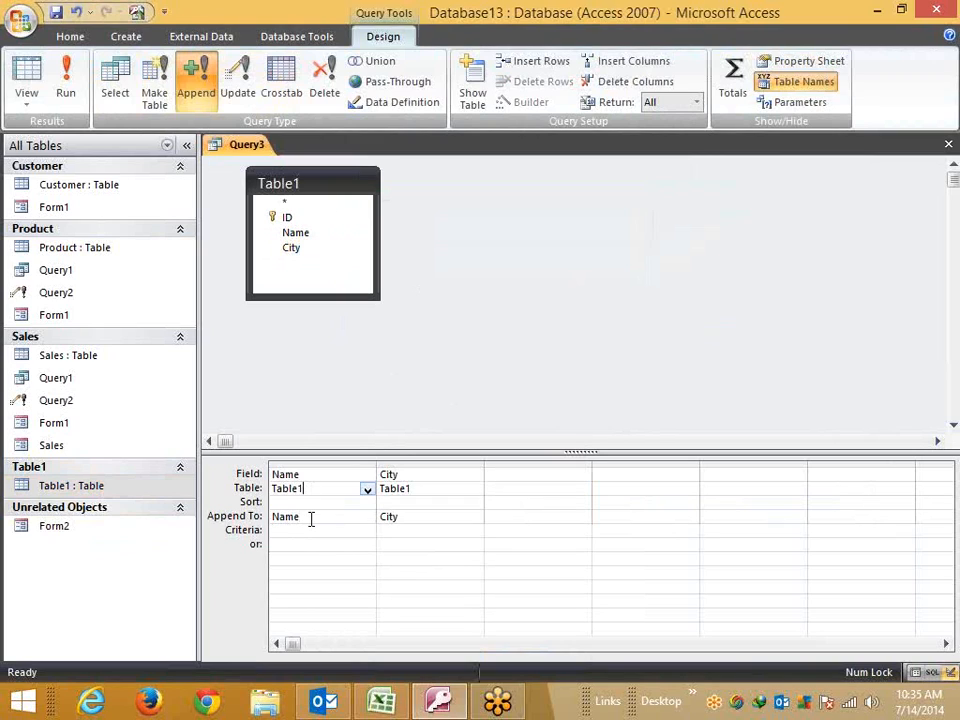
click(368, 519)
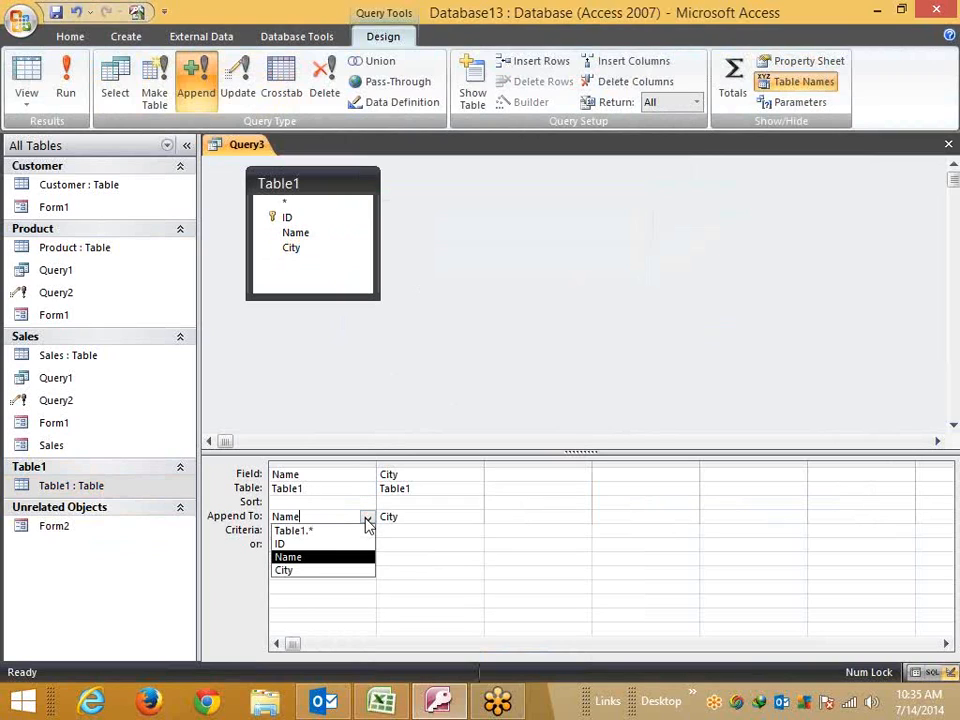
click(332, 535)
click(332, 533)
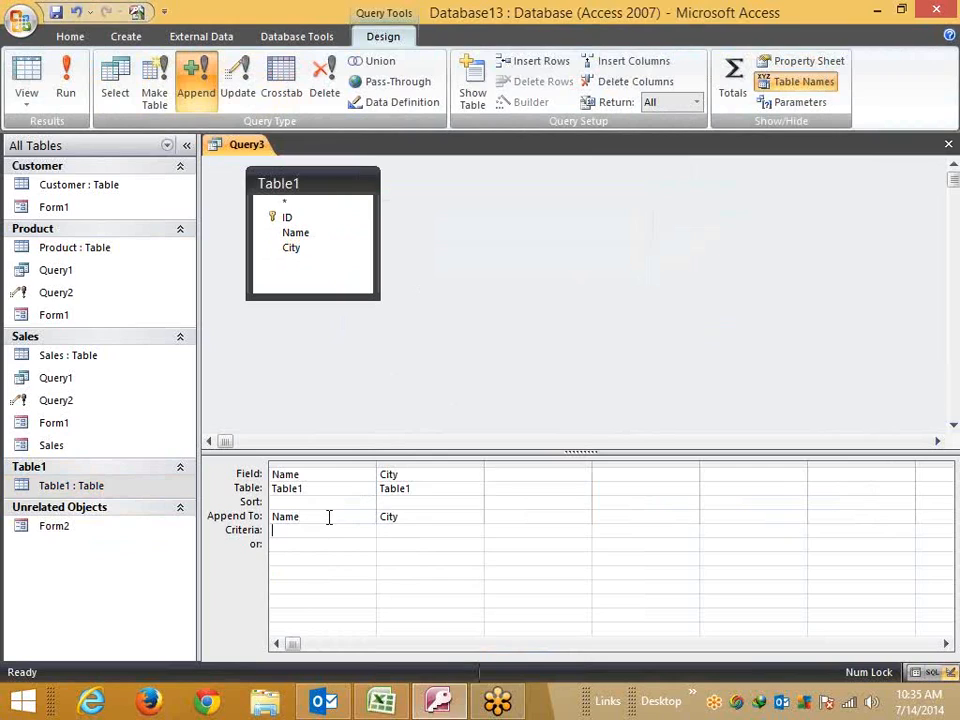
click(329, 517)
drag(348, 517, 259, 523)
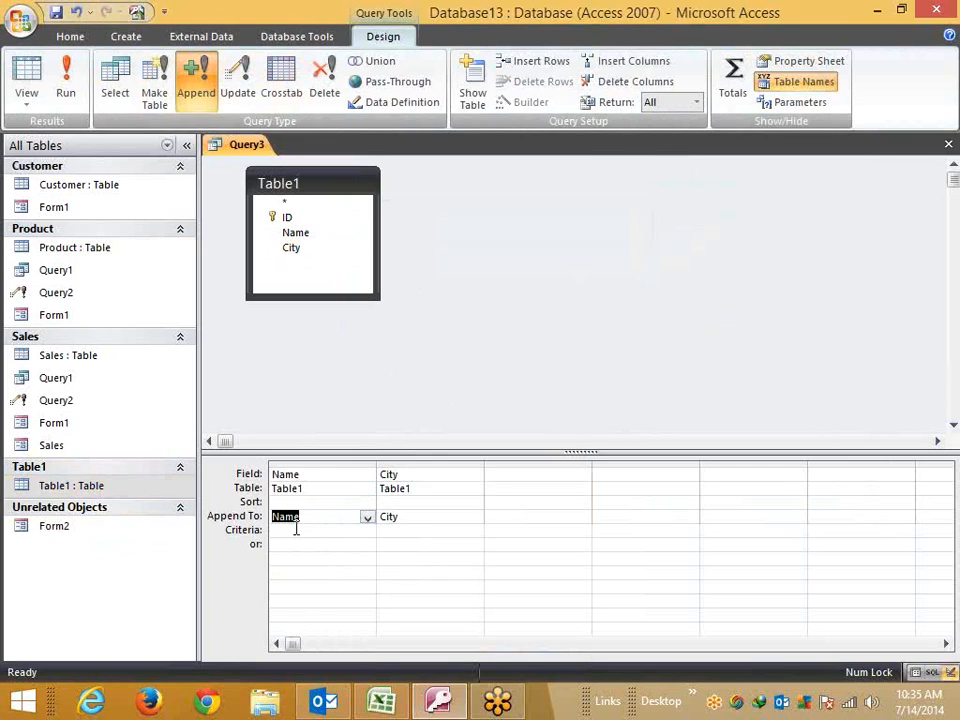
- Look at the Update To expressions in Query2's Design View, then close that query
right_click(110, 412)
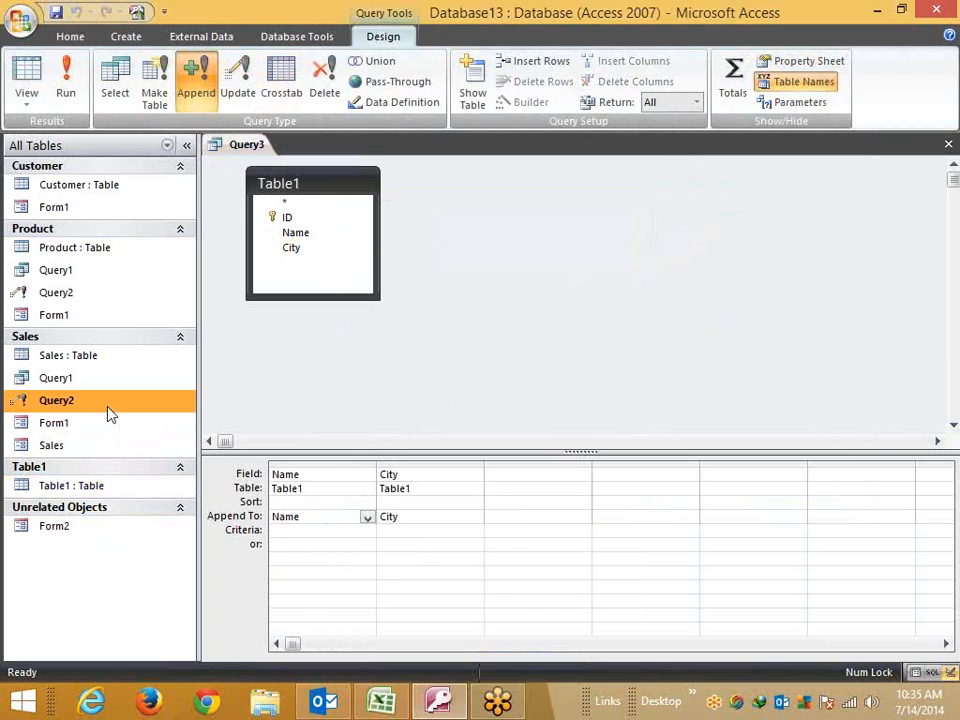
click(160, 440)
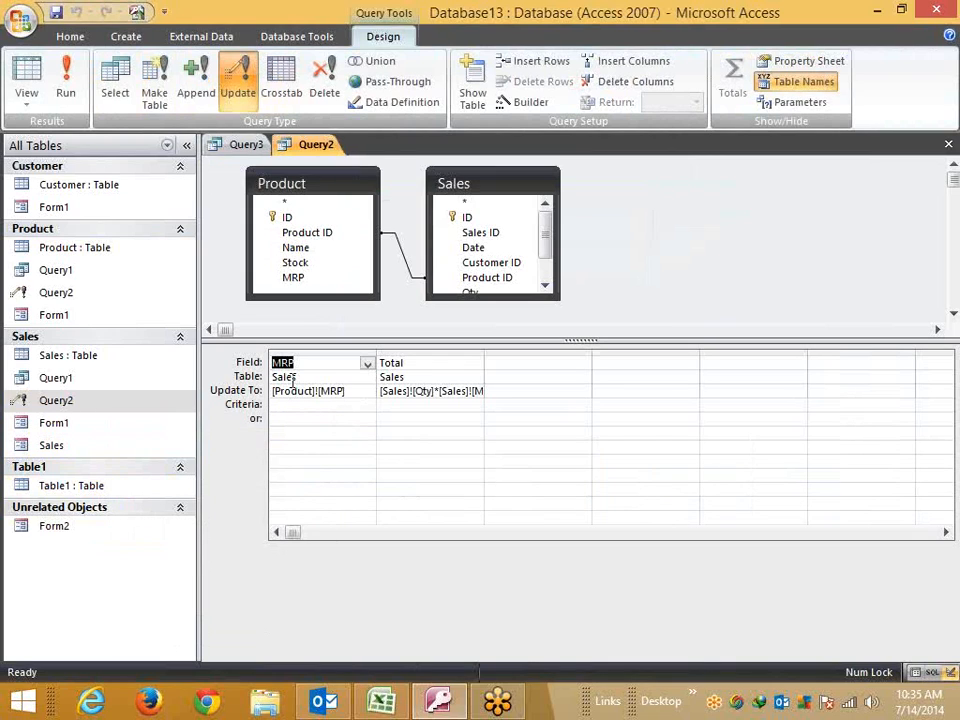
click(948, 145)
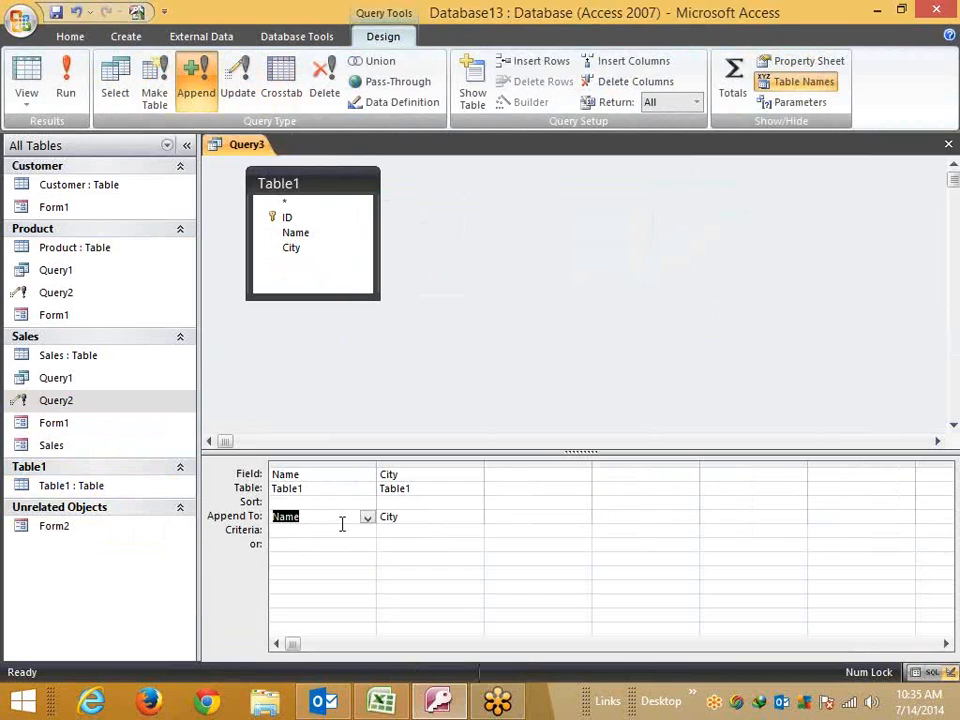
- Clear the Append To entries of the Name and City columns in the append query's design grid
click(293, 489)
click(307, 515)
drag(272, 525, 300, 520)
right_click(289, 526)
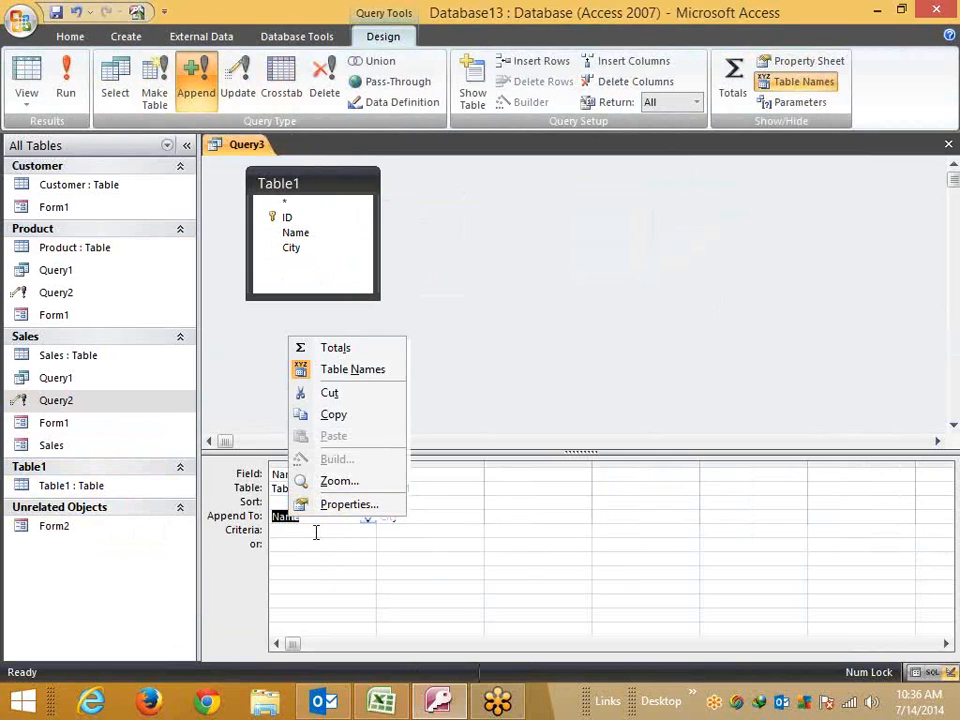
key(Escape)
key(Delete)
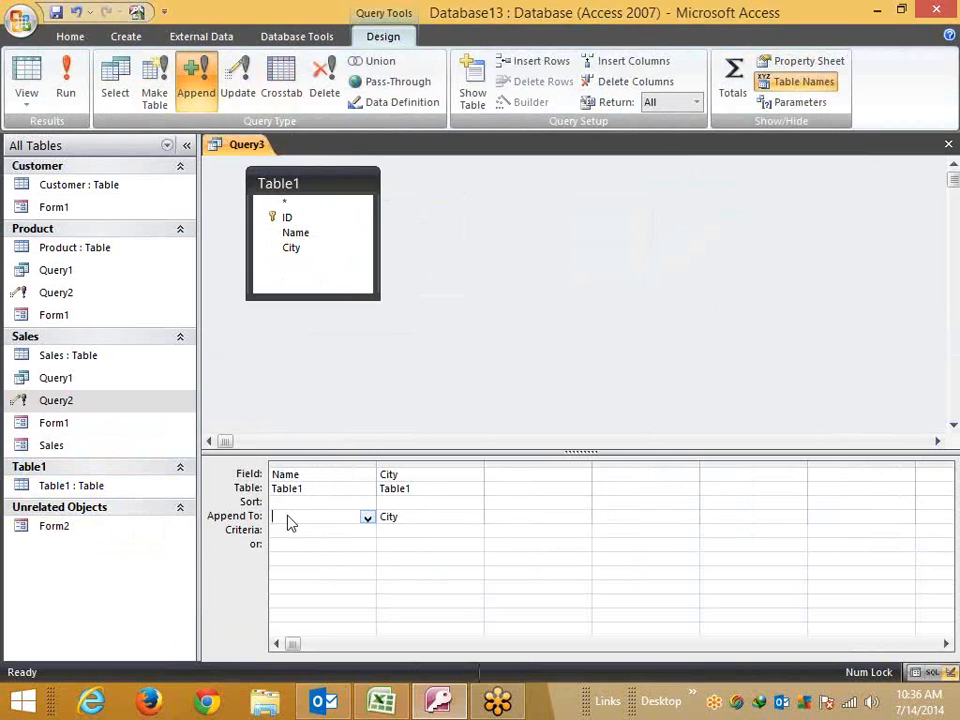
right_click(289, 521)
key(Escape)
key(Tab)
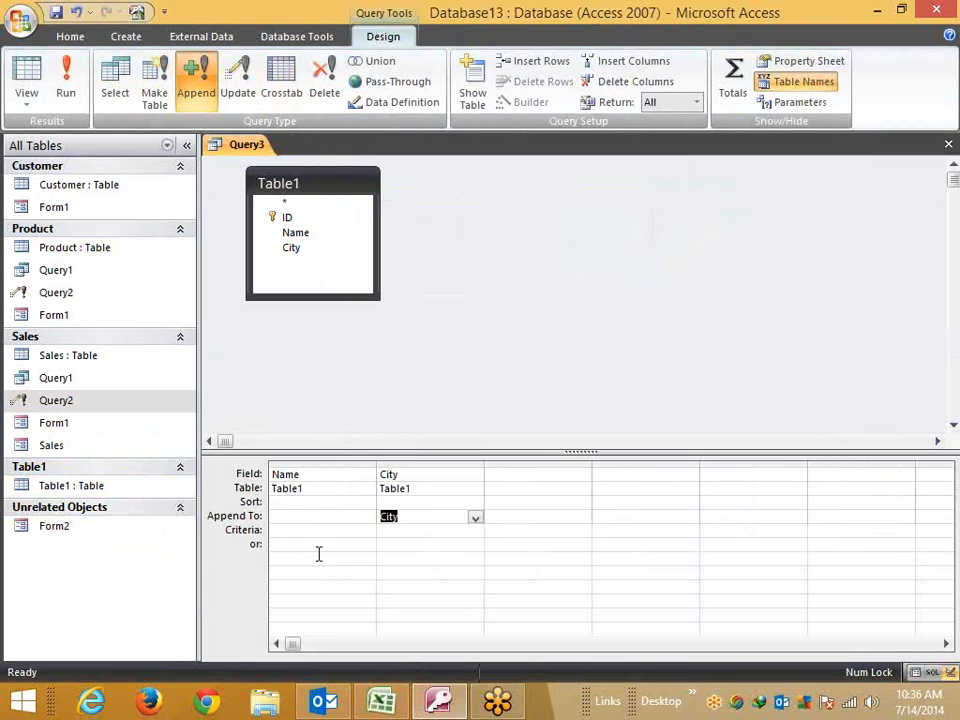
key(Delete)
key(shift+Tab)
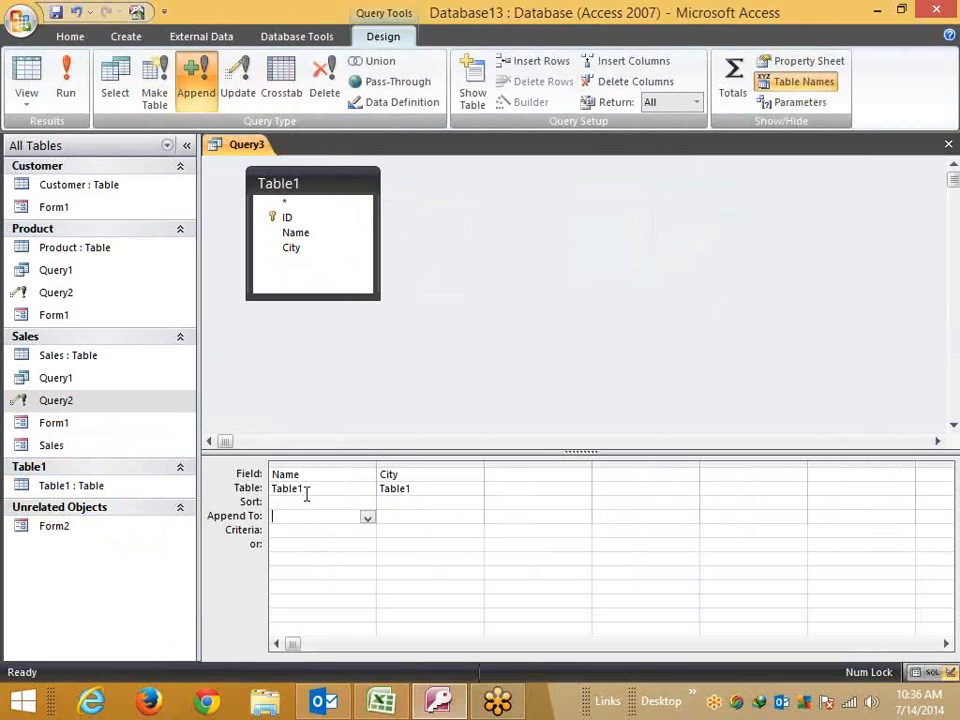
click(363, 491)
click(319, 540)
click(319, 540)
click(289, 518)
right_click(283, 517)
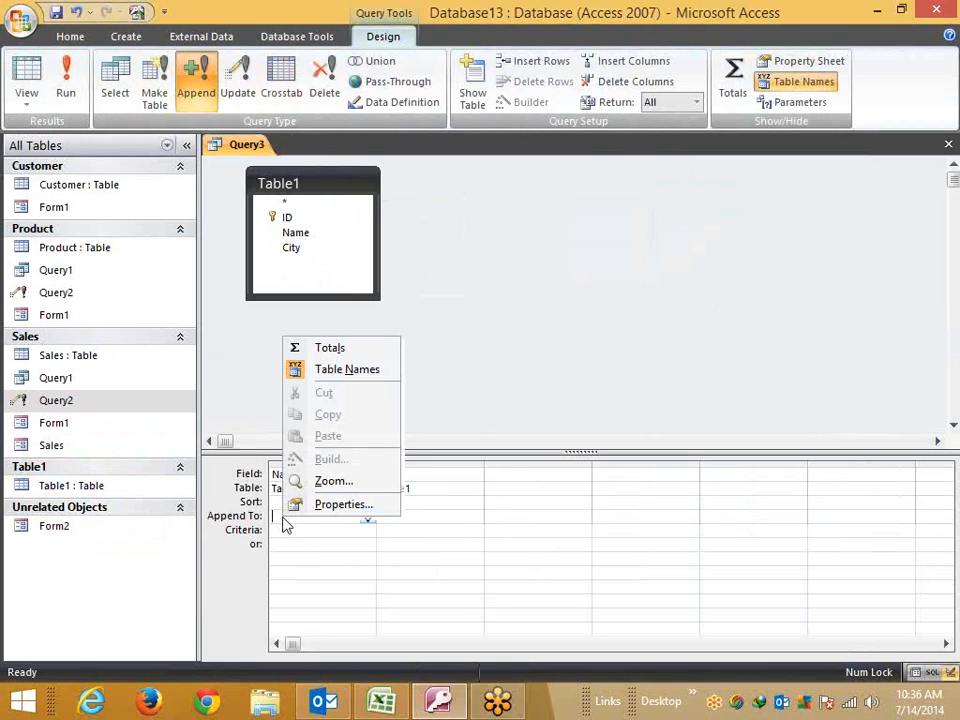
click(334, 481)
click(717, 149)
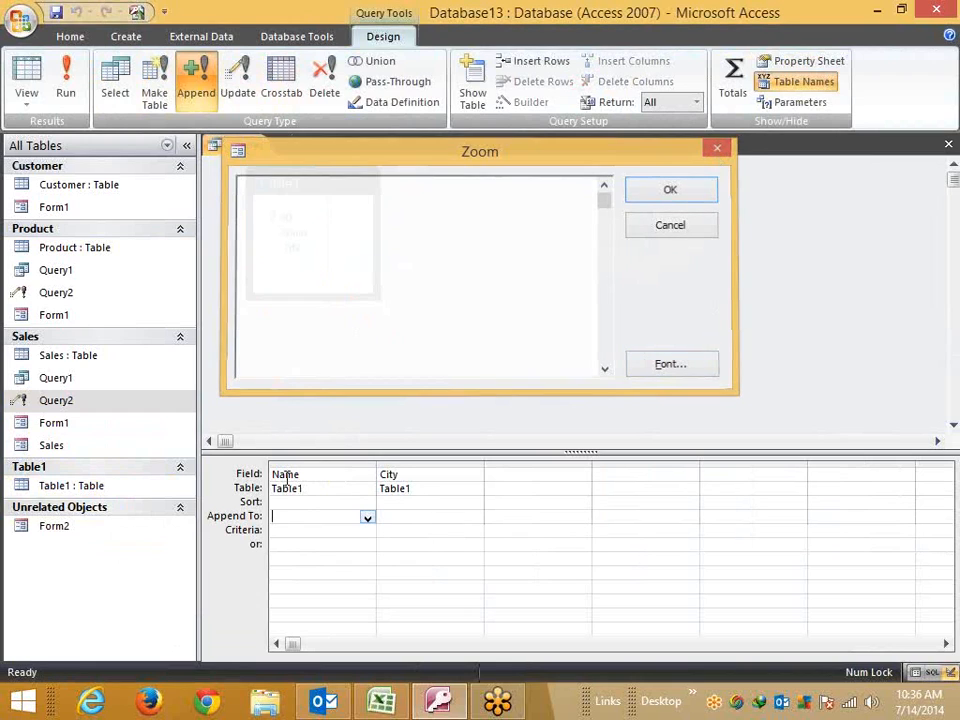
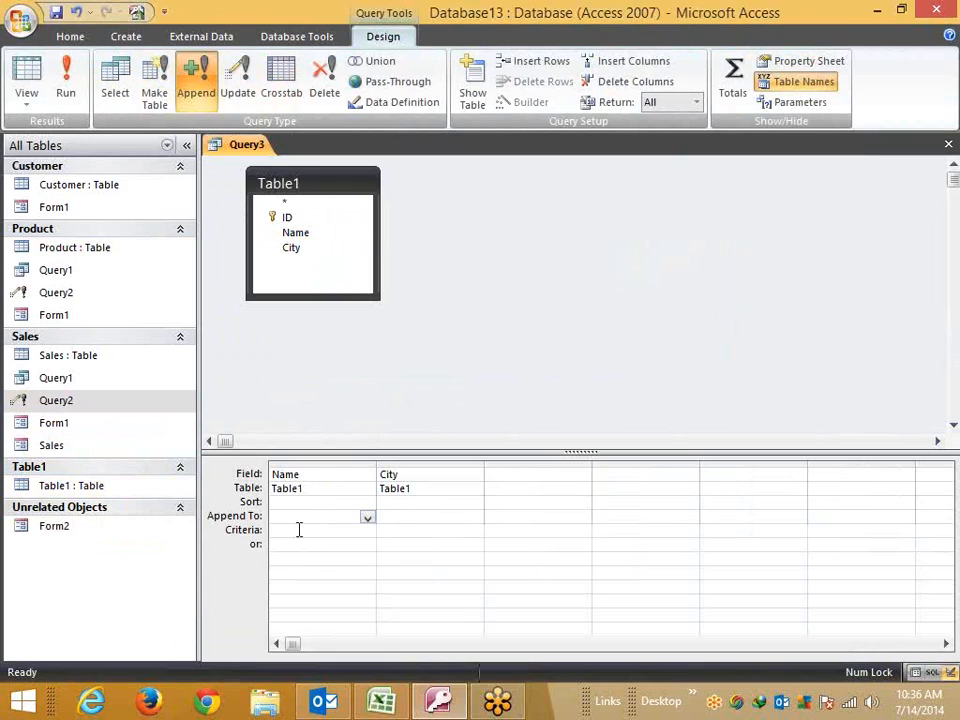
click(297, 490)
click(298, 501)
double_click(298, 502)
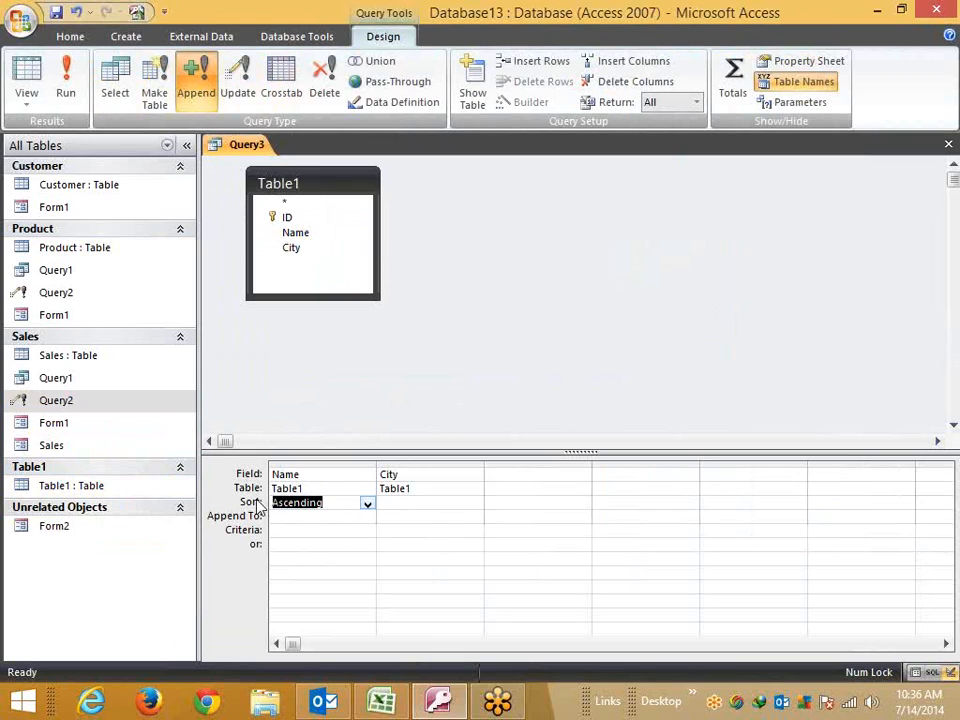
key(Delete)
click(311, 514)
- Clear the Field and Table entries of the Name and City columns, leaving the design grid empty
click(302, 488)
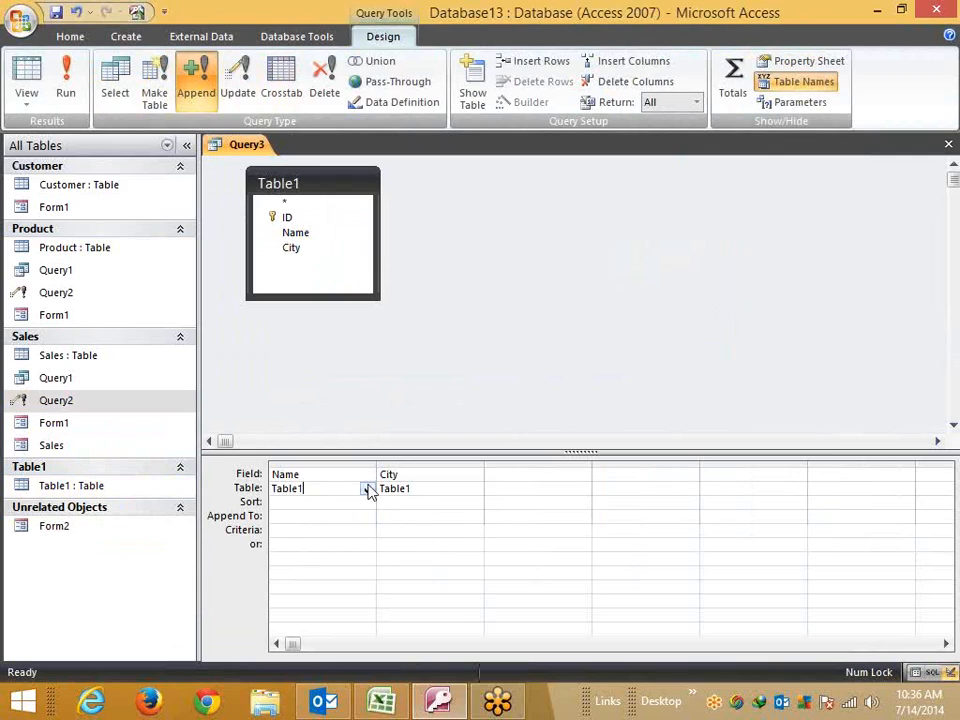
click(368, 491)
key(BackSpace)
key(BackSpace)
key(BackSpace)
key(BackSpace)
key(BackSpace)
key(BackSpace)
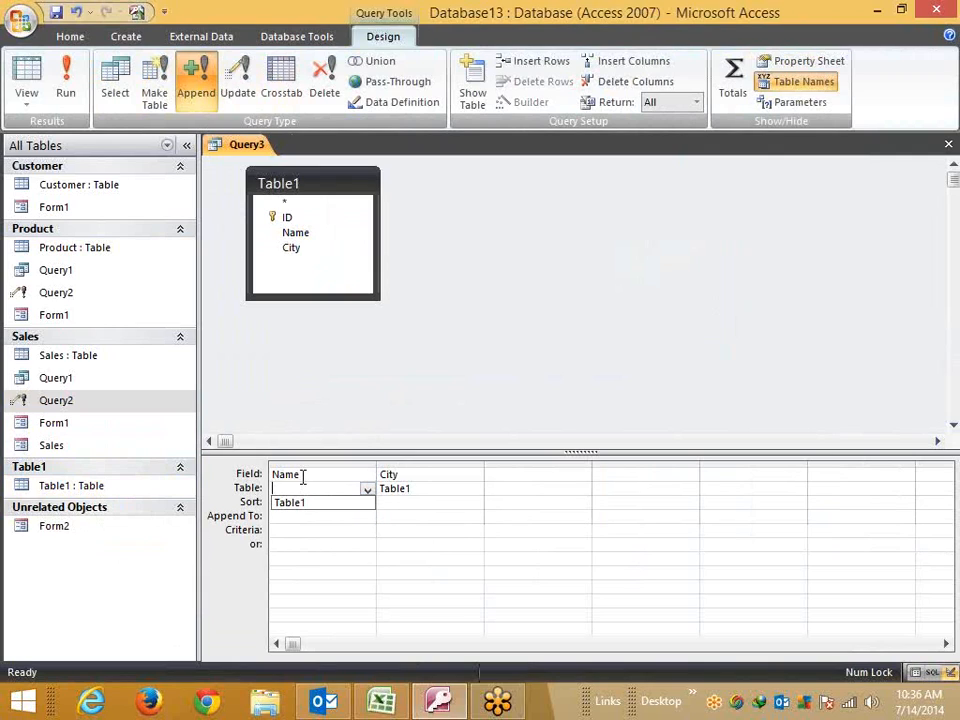
click(302, 477)
key(BackSpace)
key(BackSpace)
key(BackSpace)
key(BackSpace)
double_click(407, 476)
key(BackSpace)
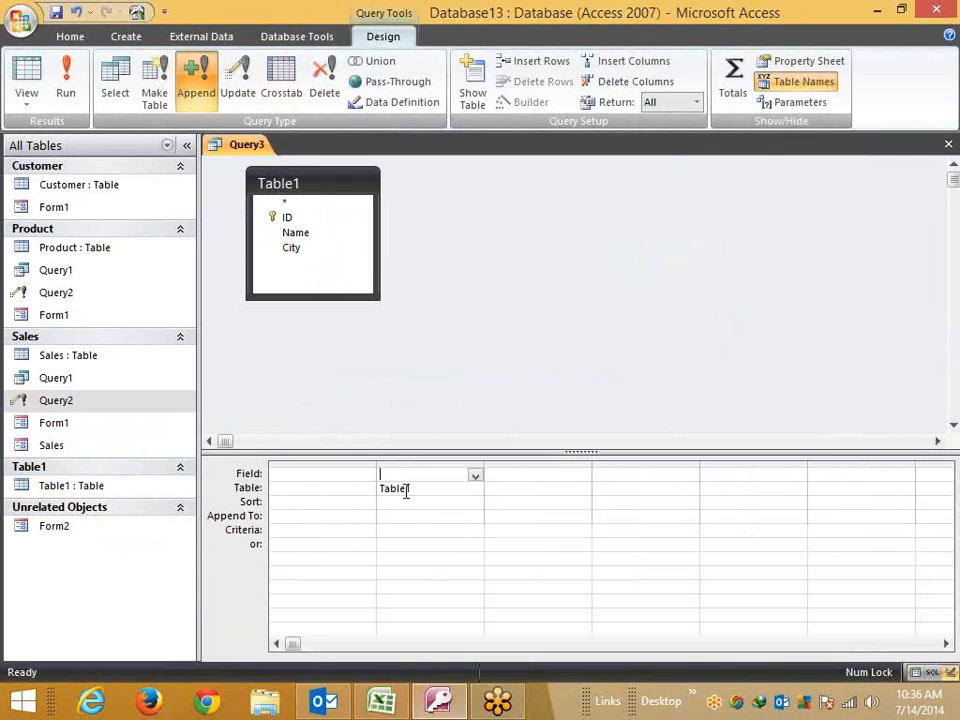
click(407, 491)
key(BackSpace)
key(BackSpace)
key(BackSpace)
key(BackSpace)
key(BackSpace)
key(BackSpace)
click(287, 519)
right_click(287, 523)
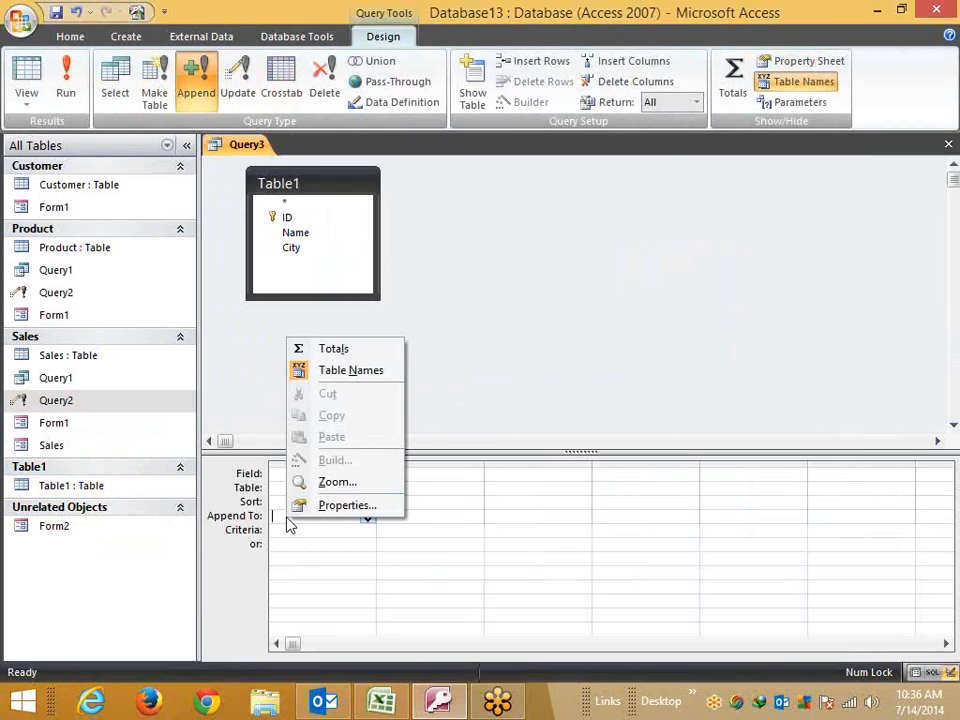
click(289, 531)
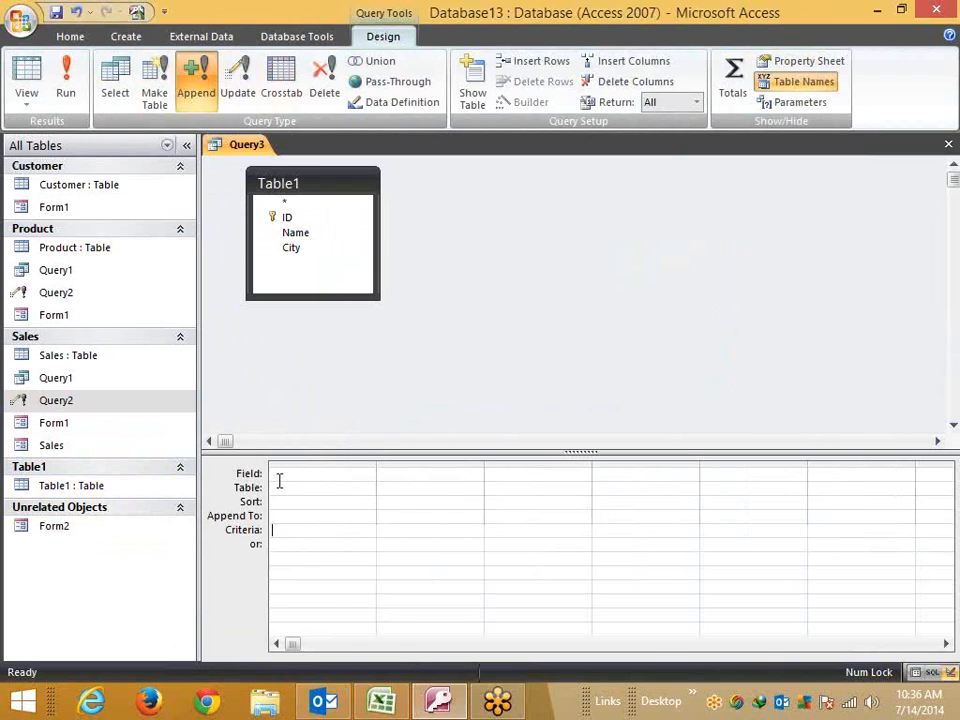
- Build the first column's Field expression in the Expression Builder so it references the Text0 control of Form2
right_click(280, 480)
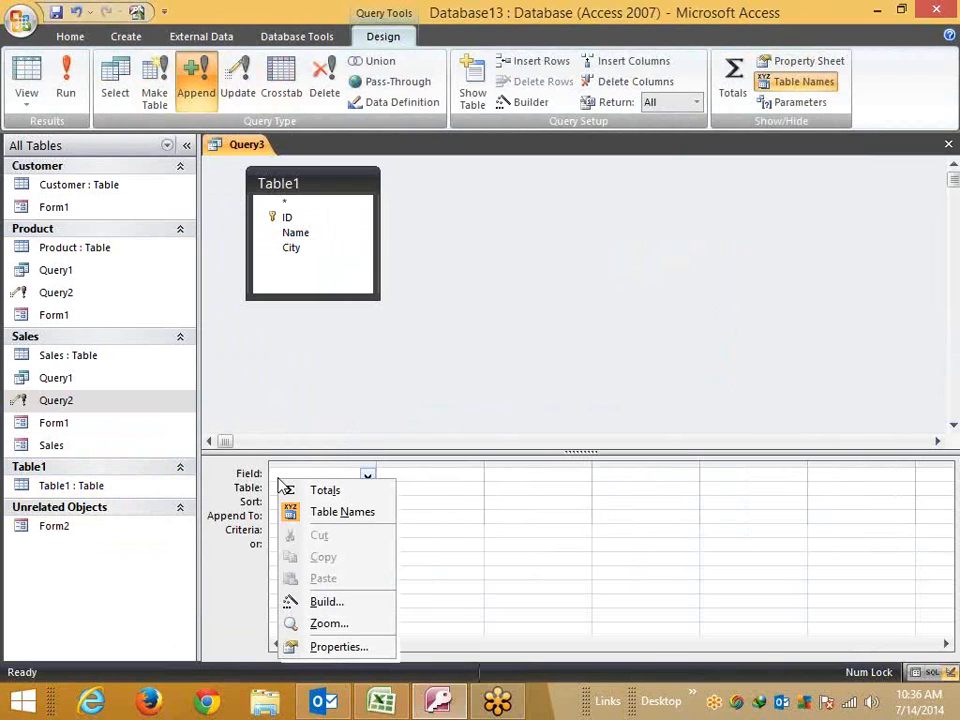
click(327, 602)
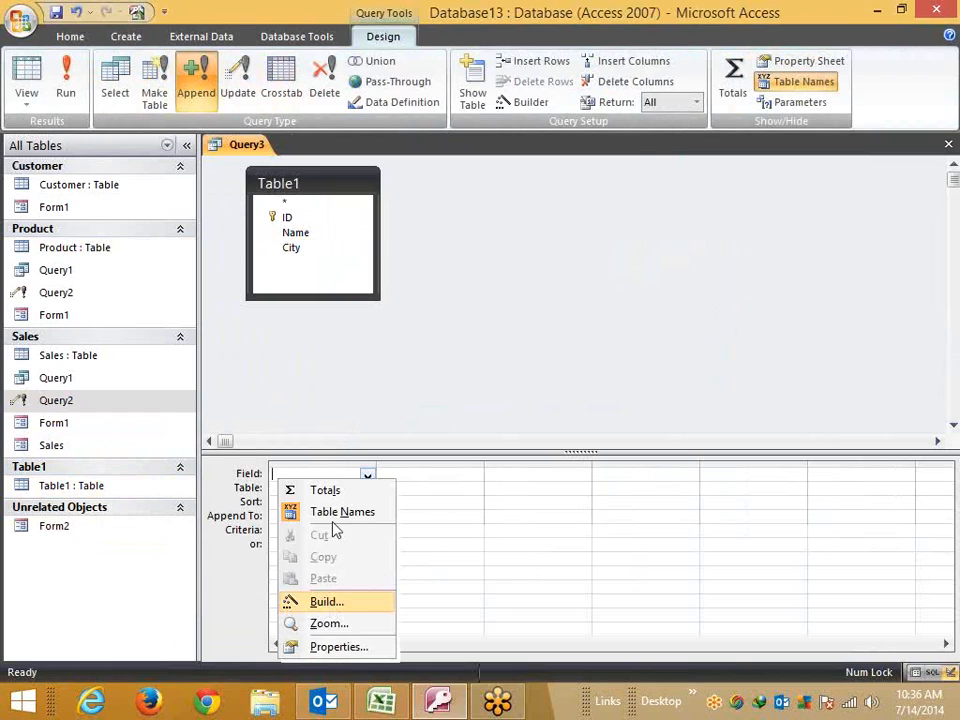
click(311, 277)
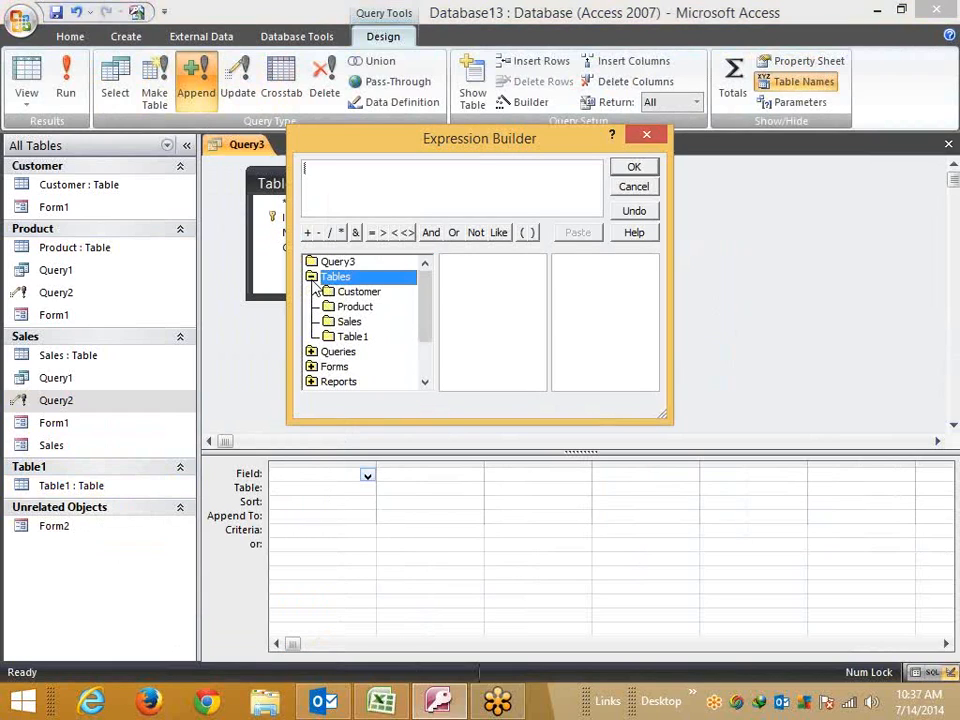
click(311, 277)
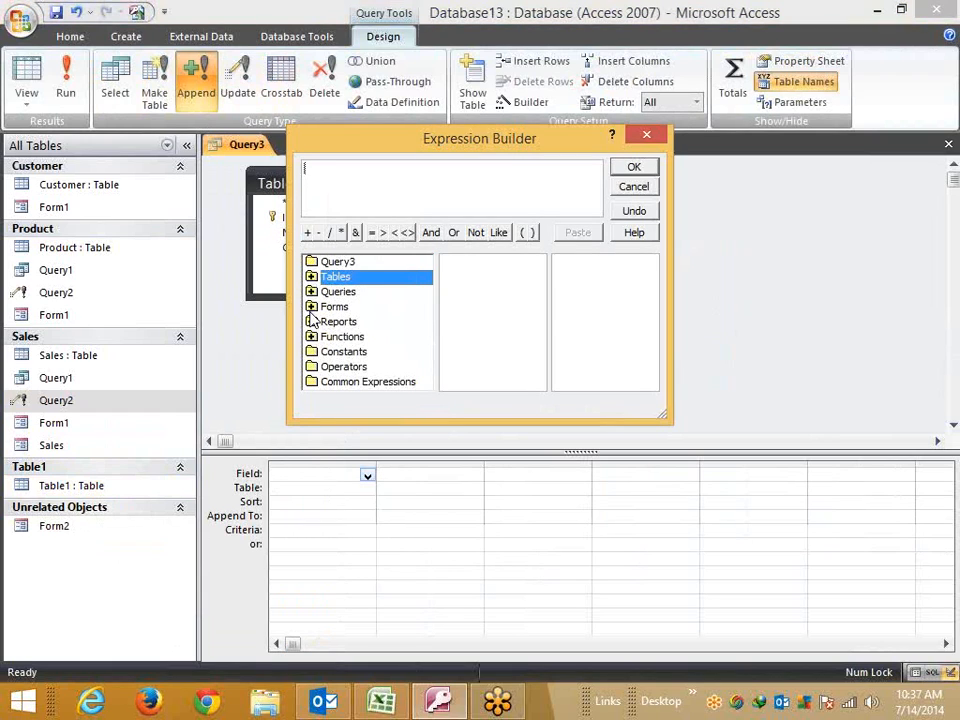
click(311, 306)
click(327, 337)
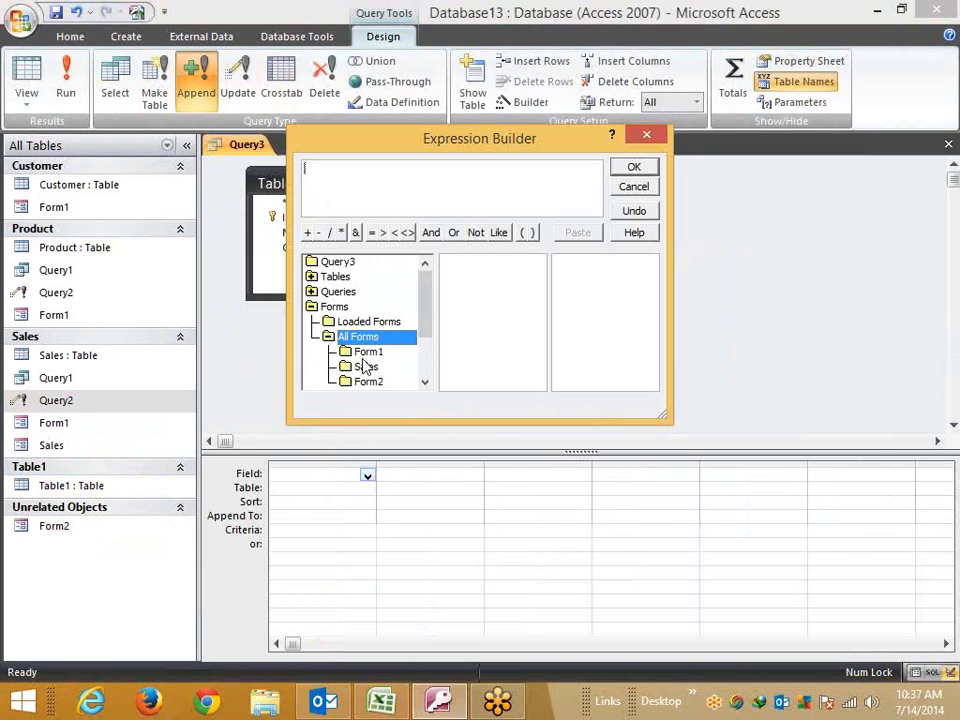
click(367, 386)
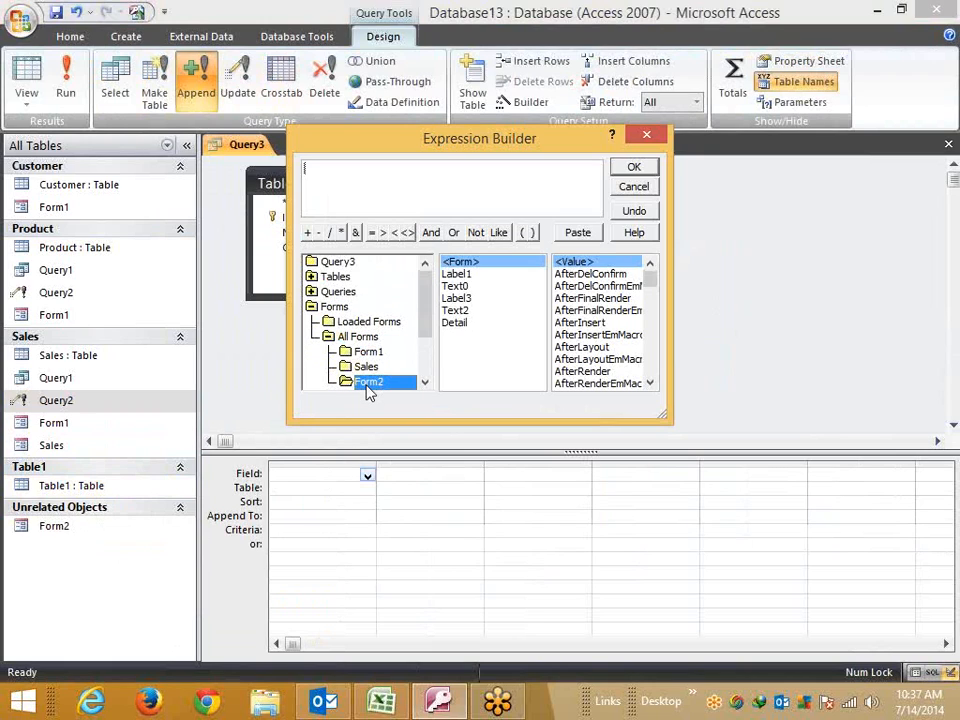
click(455, 287)
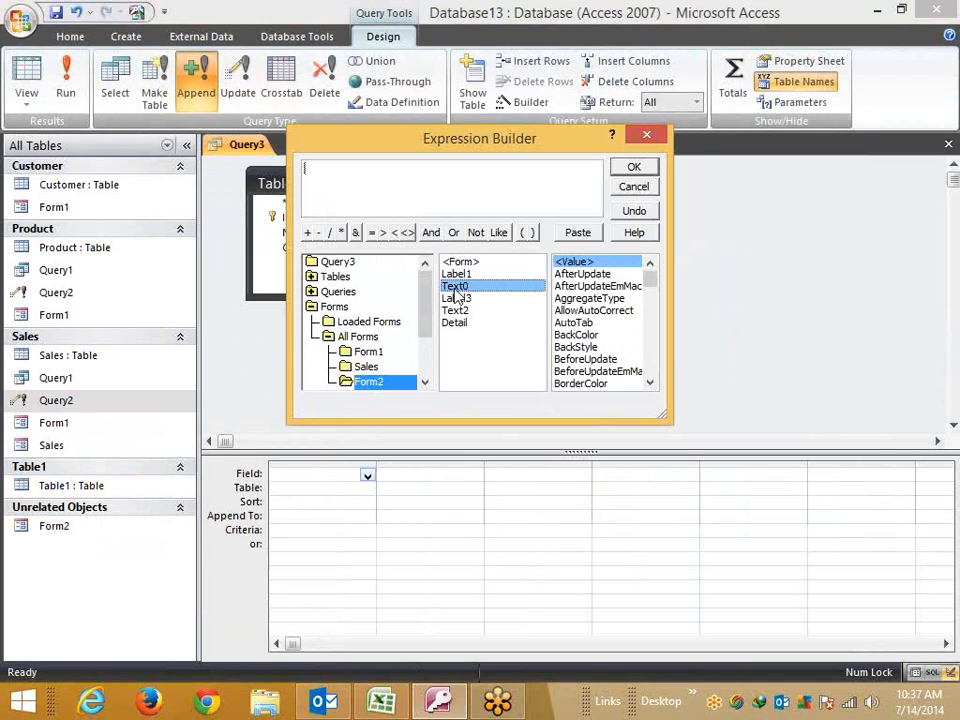
click(577, 233)
key(Return)
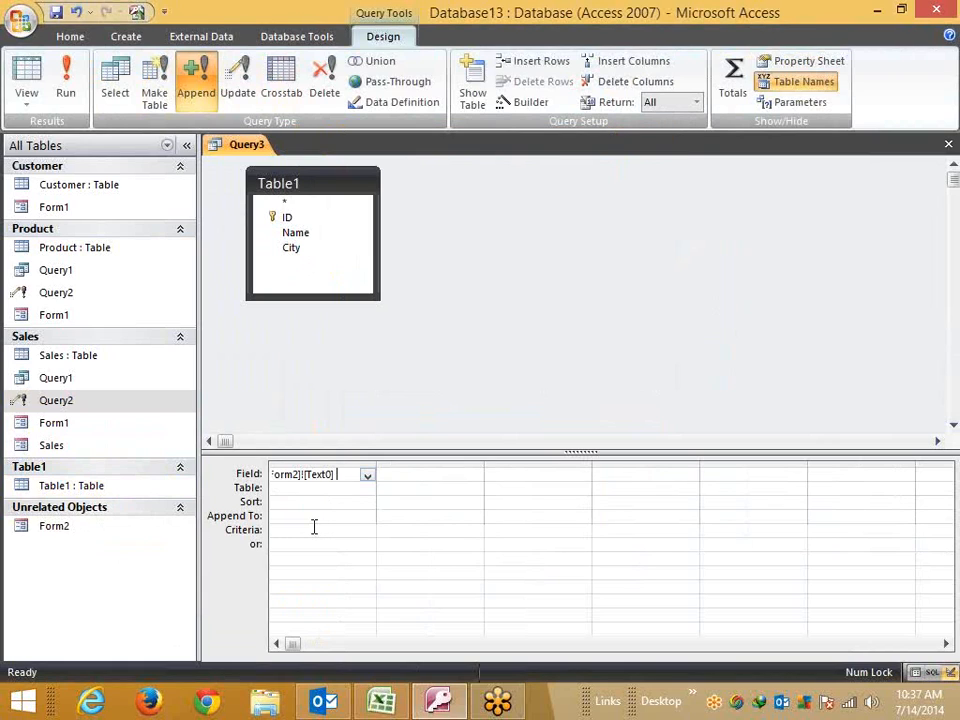
- Set the first column's Append To field to Name
key(Down)
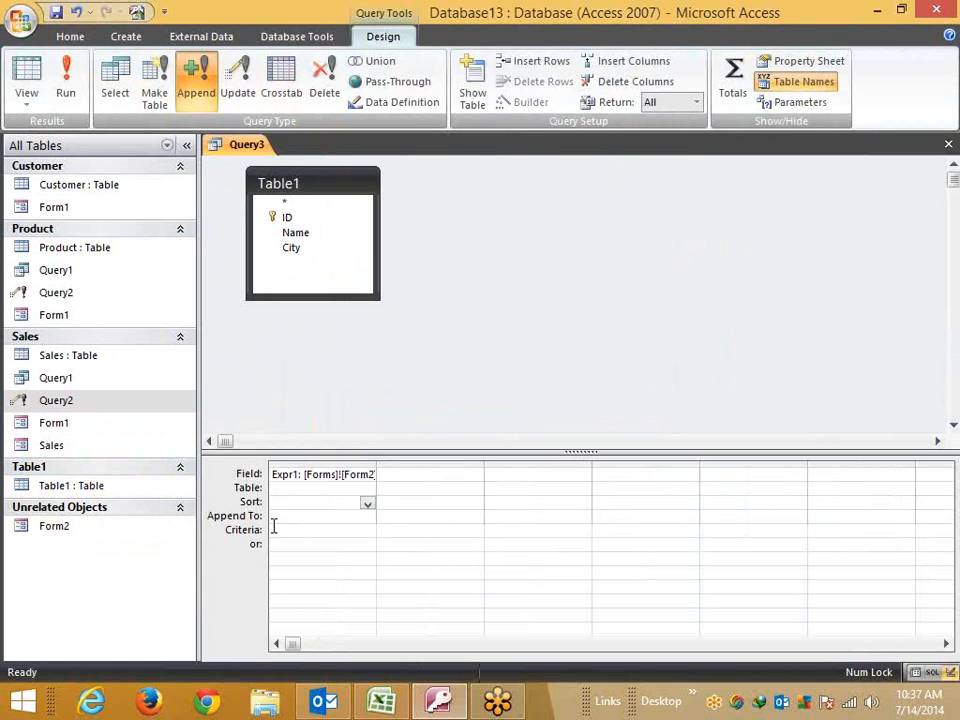
key(Down)
click(368, 517)
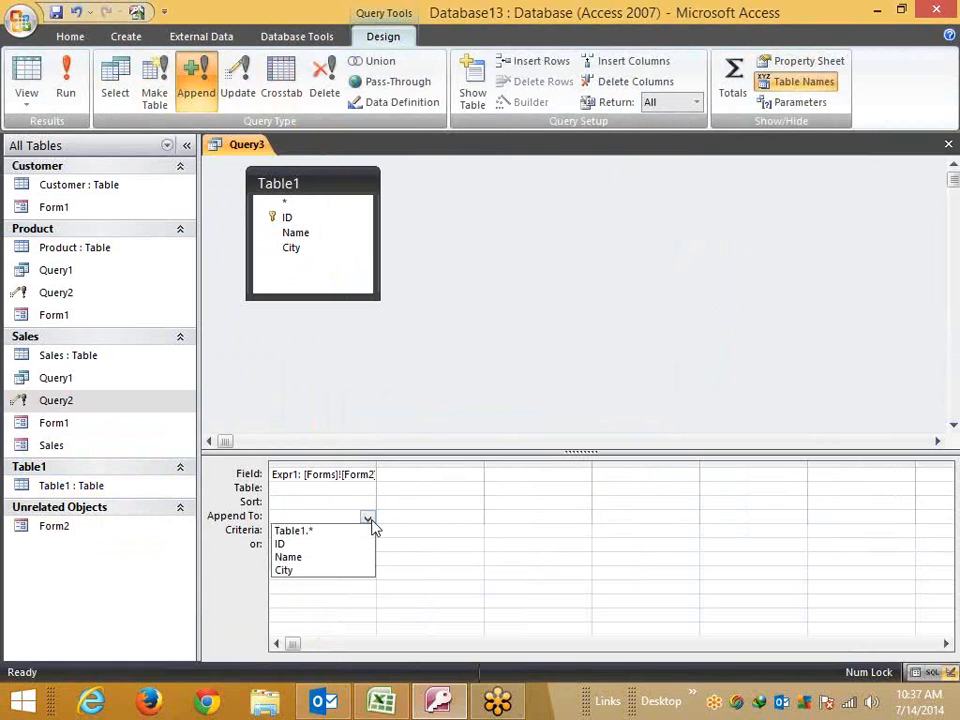
click(327, 557)
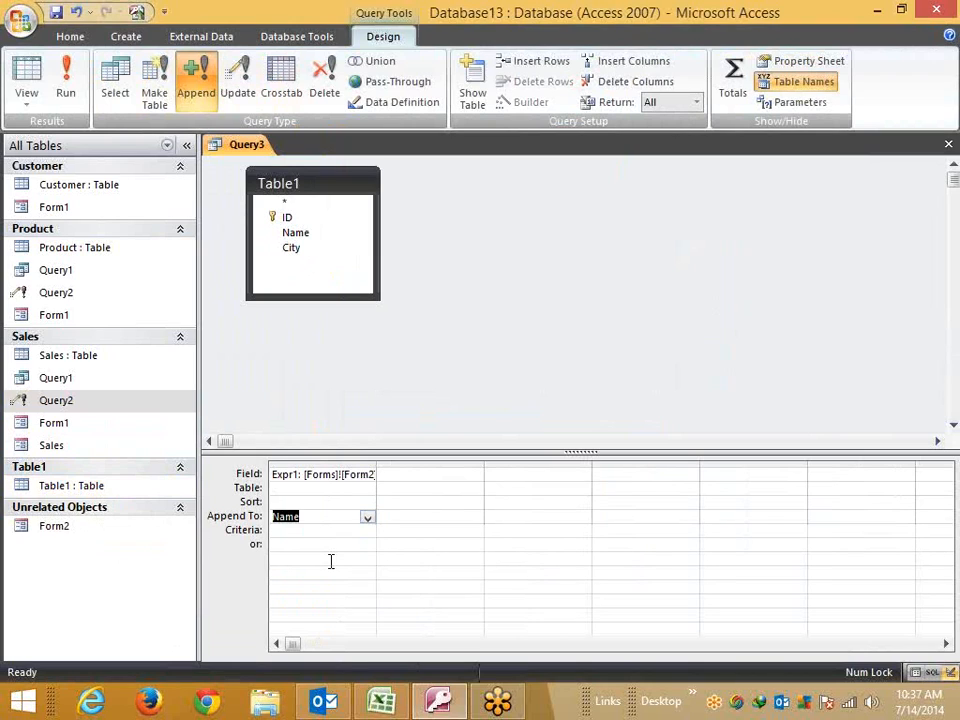
- Build the second column's Field expression in the Expression Builder so it references the Text2 control of Form2
right_click(399, 482)
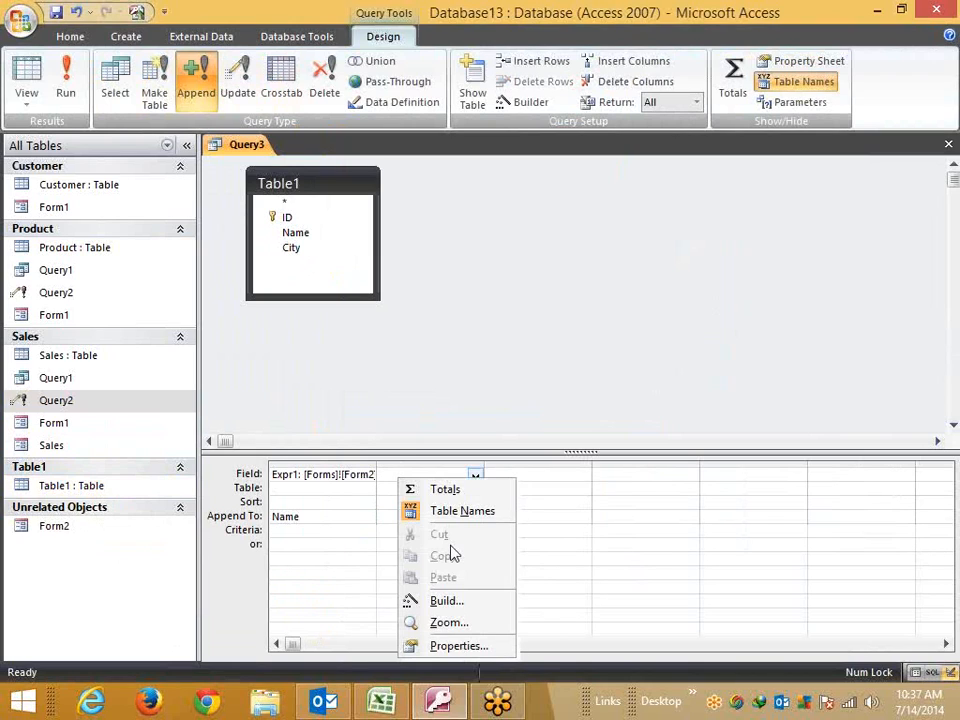
click(445, 601)
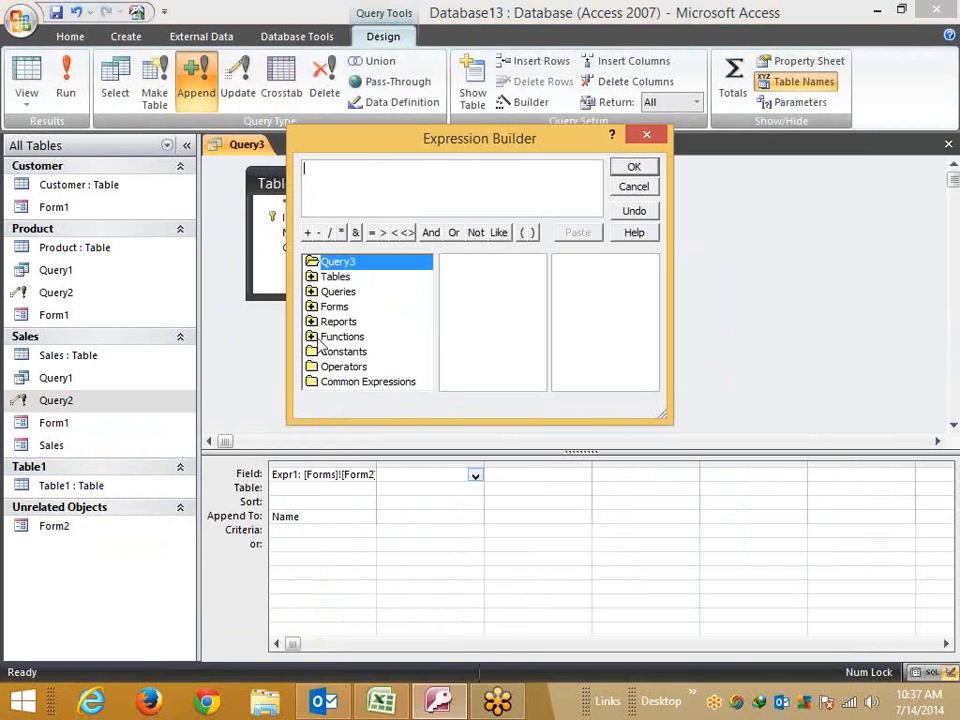
double_click(334, 306)
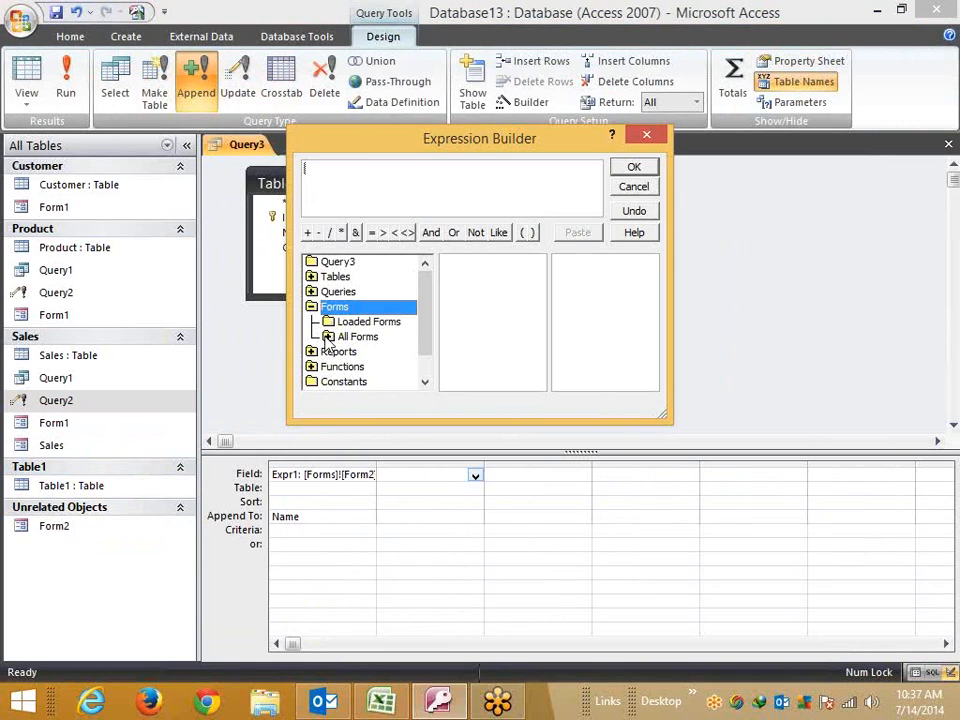
double_click(352, 336)
click(362, 367)
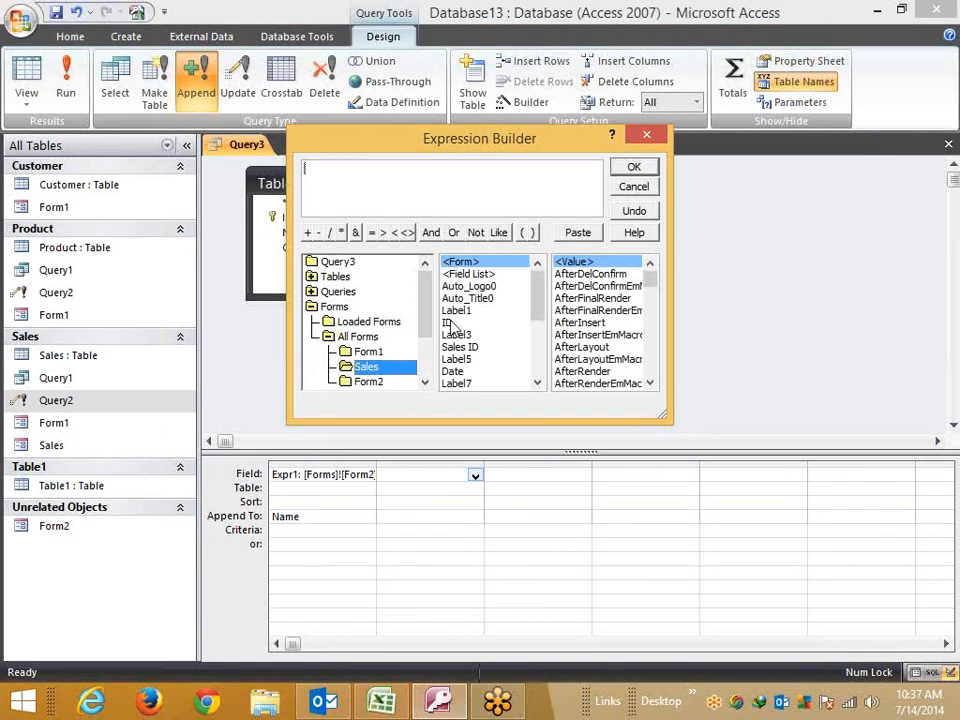
click(367, 386)
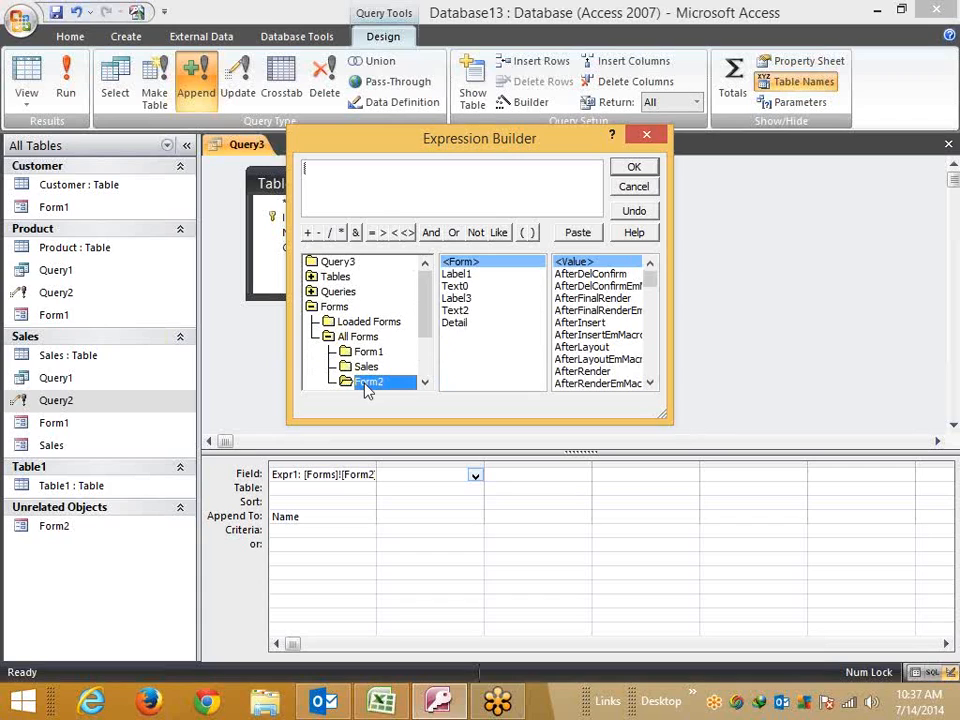
double_click(455, 310)
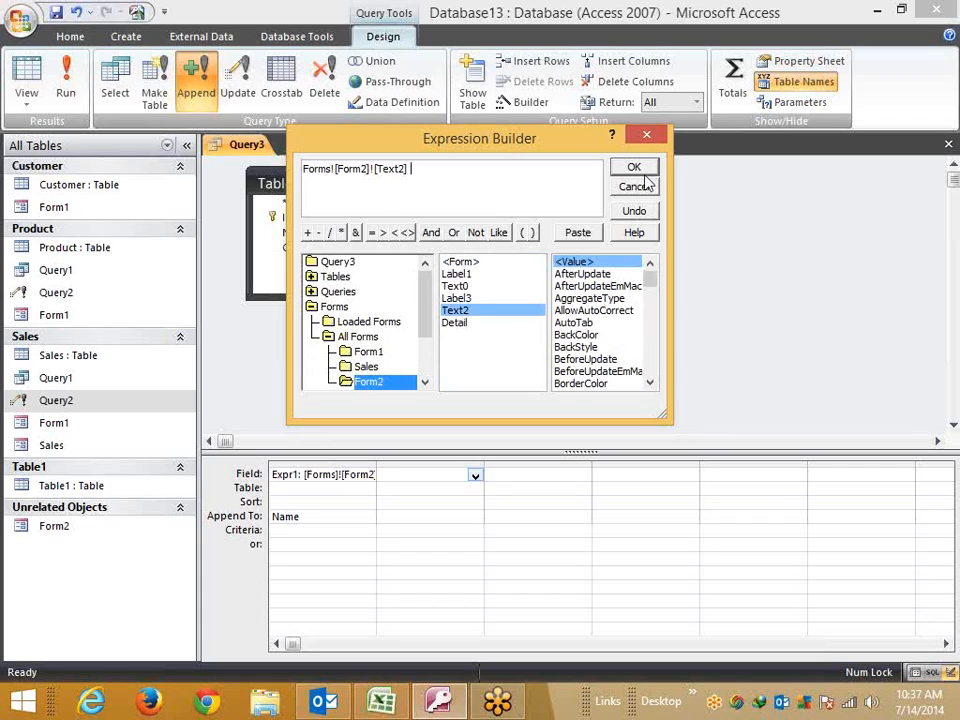
click(638, 170)
- Set the second column's Append To field to City
click(422, 514)
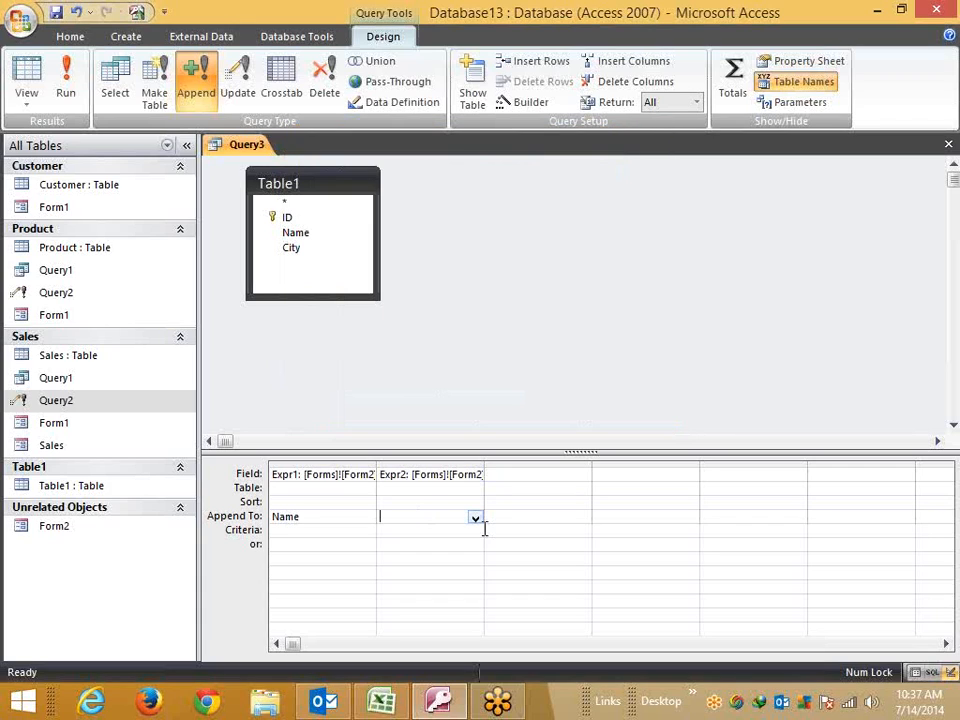
click(476, 518)
click(446, 572)
click(429, 555)
- Set the Table entry of both expression columns to Table1
click(337, 487)
click(448, 492)
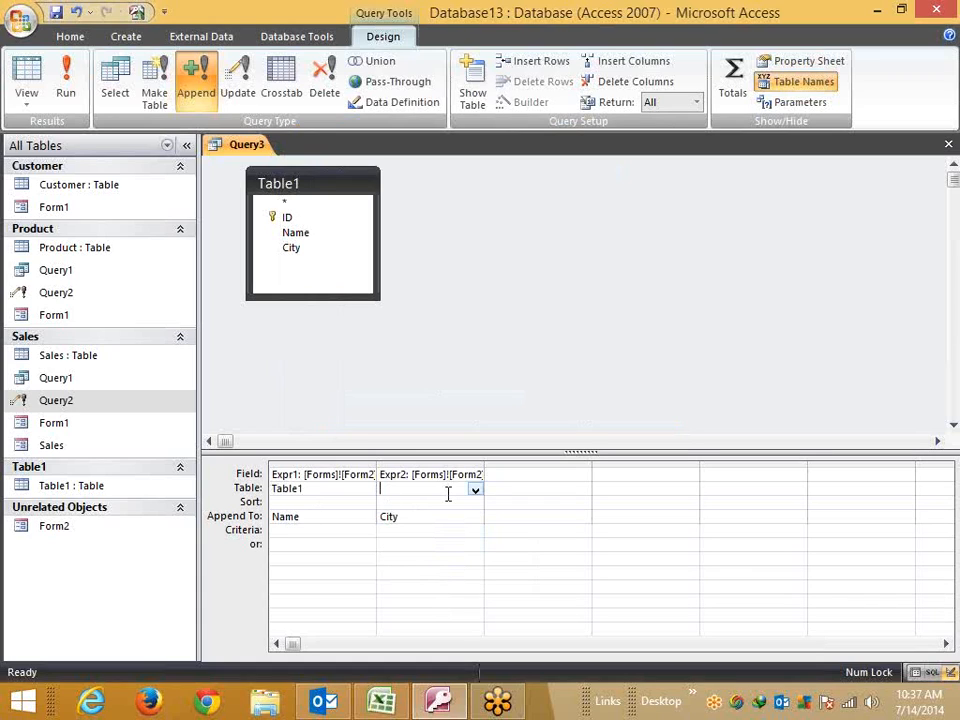
click(475, 490)
click(430, 501)
click(426, 557)
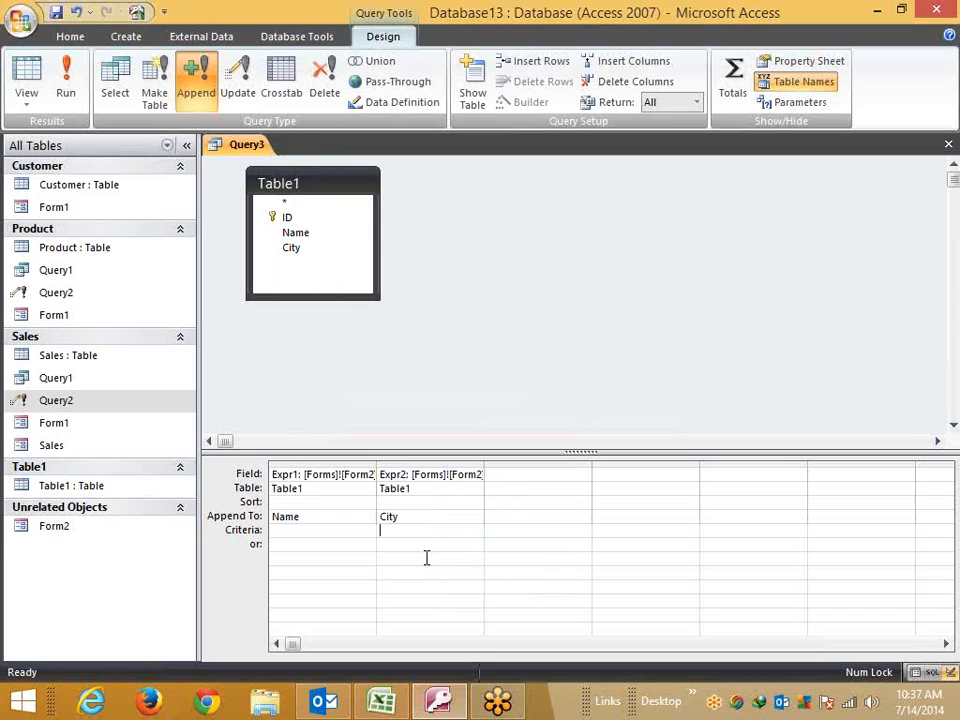
- Remove the "Expr1:" prefix from the first column's Field expression
click(303, 473)
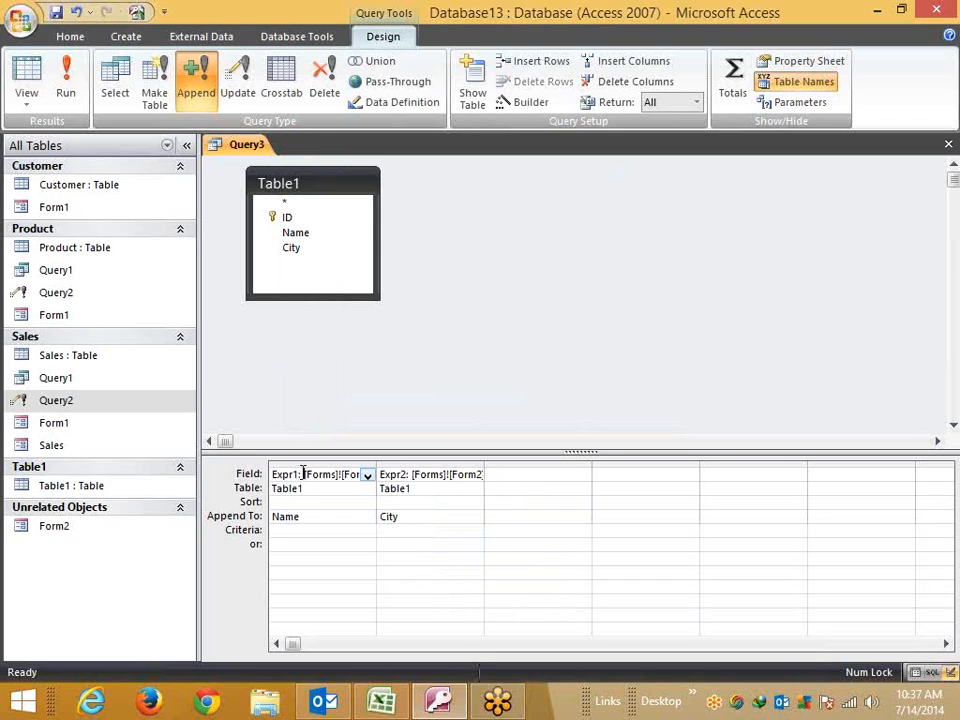
key(shift+Home)
key(Delete)
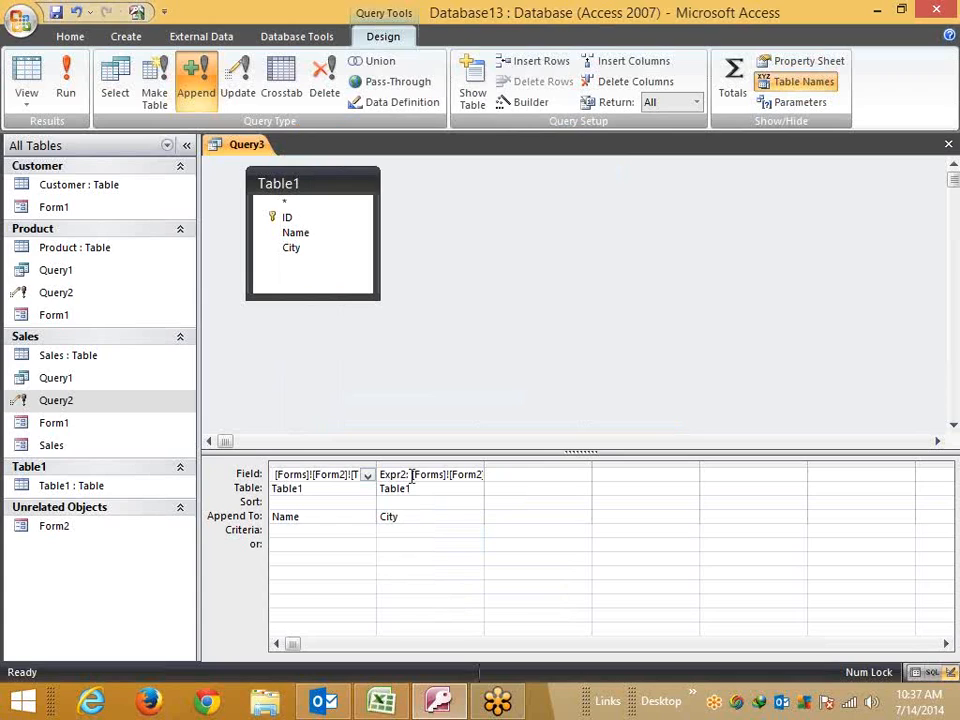
double_click(392, 476)
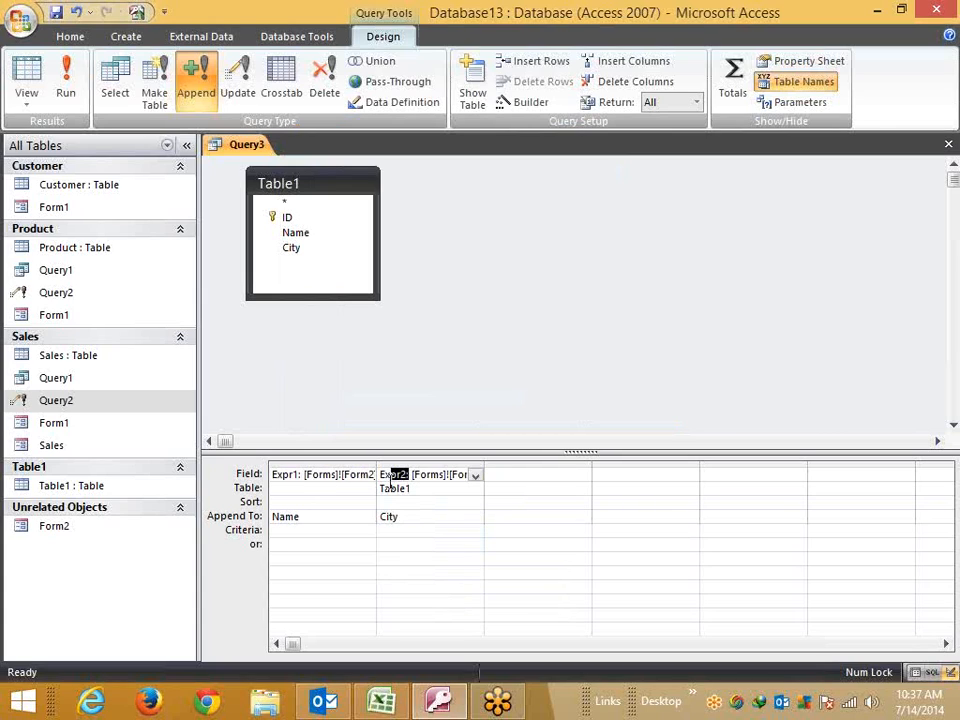
click(305, 478)
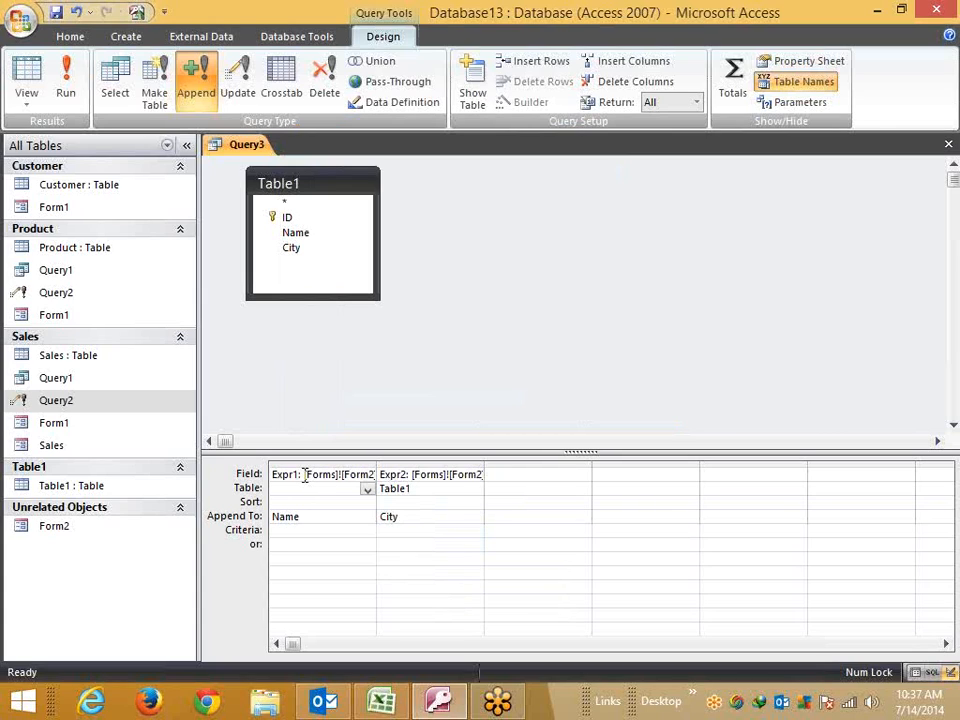
key(Up)
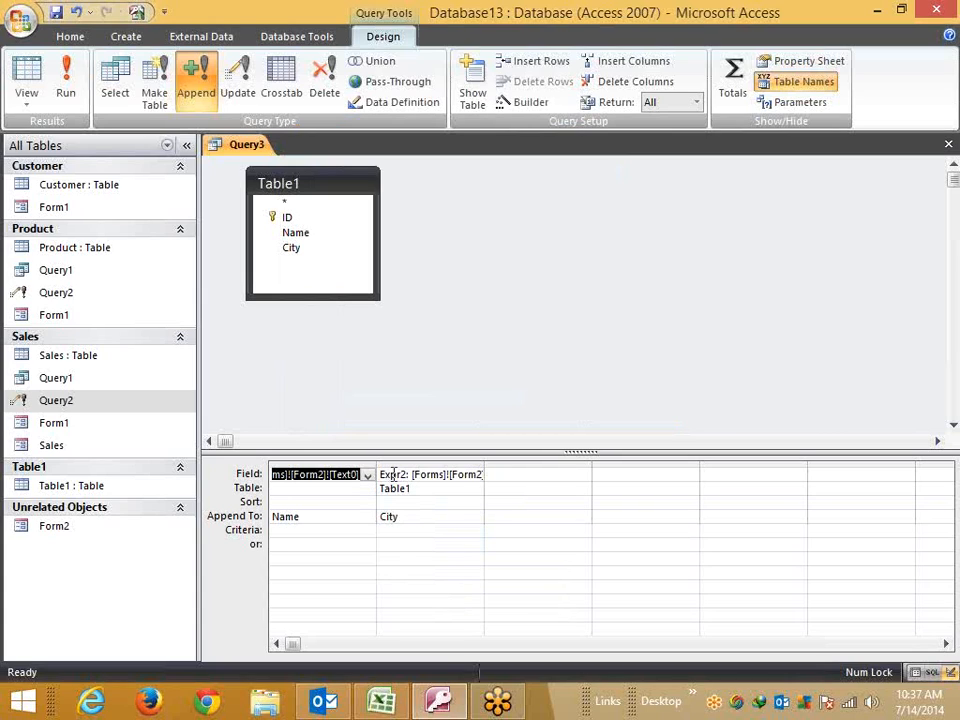
click(380, 573)
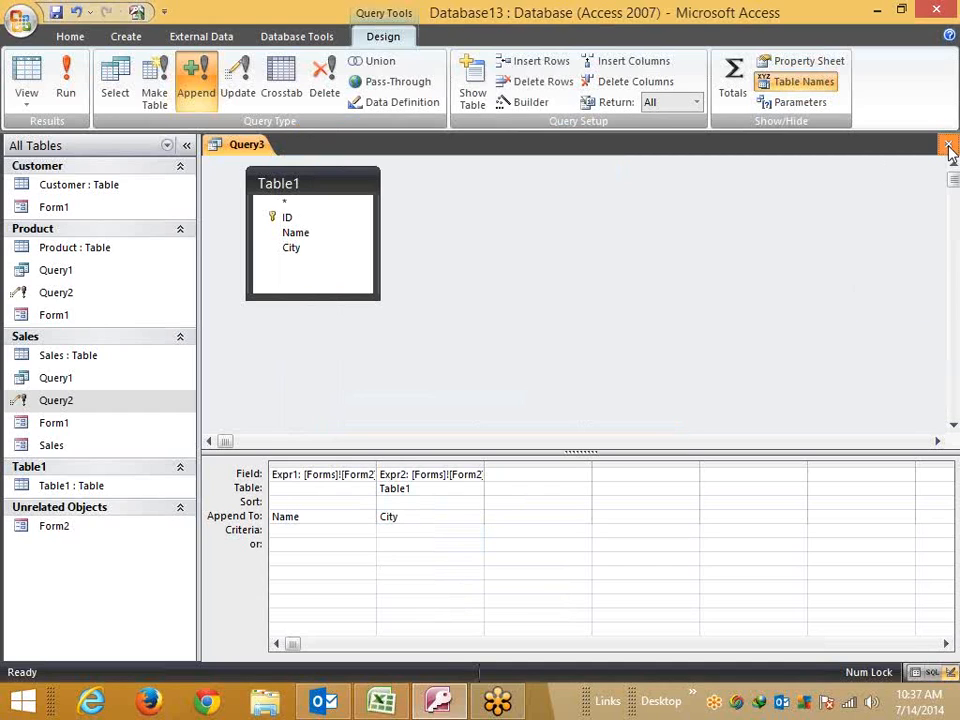
click(949, 147)
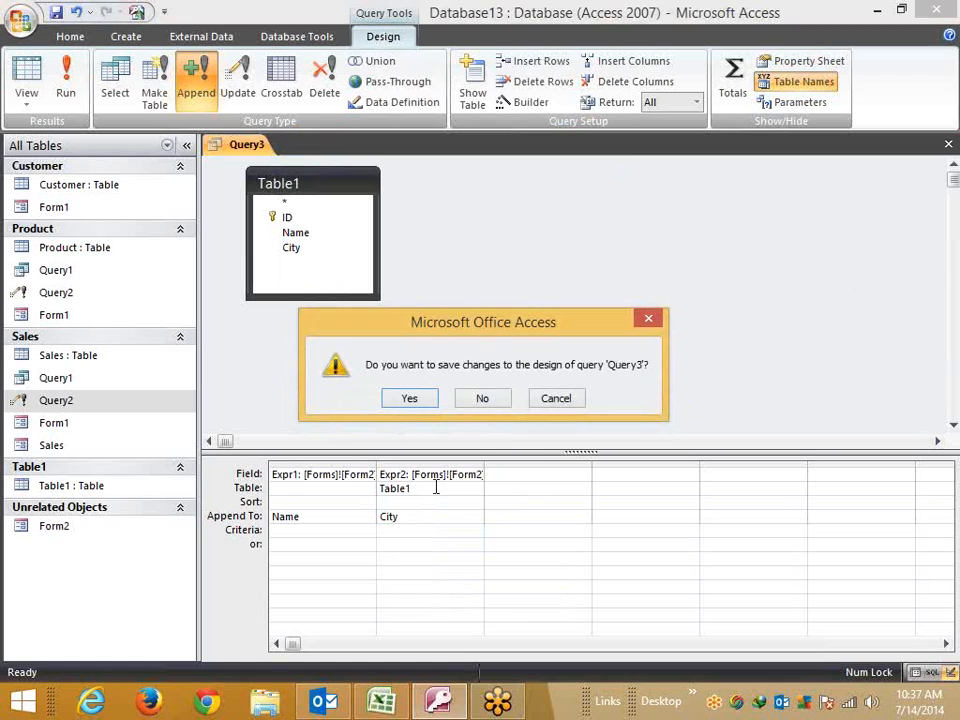
key(Escape)
- Clear the second column's Table entry and save and close the append query as Query3
click(381, 488)
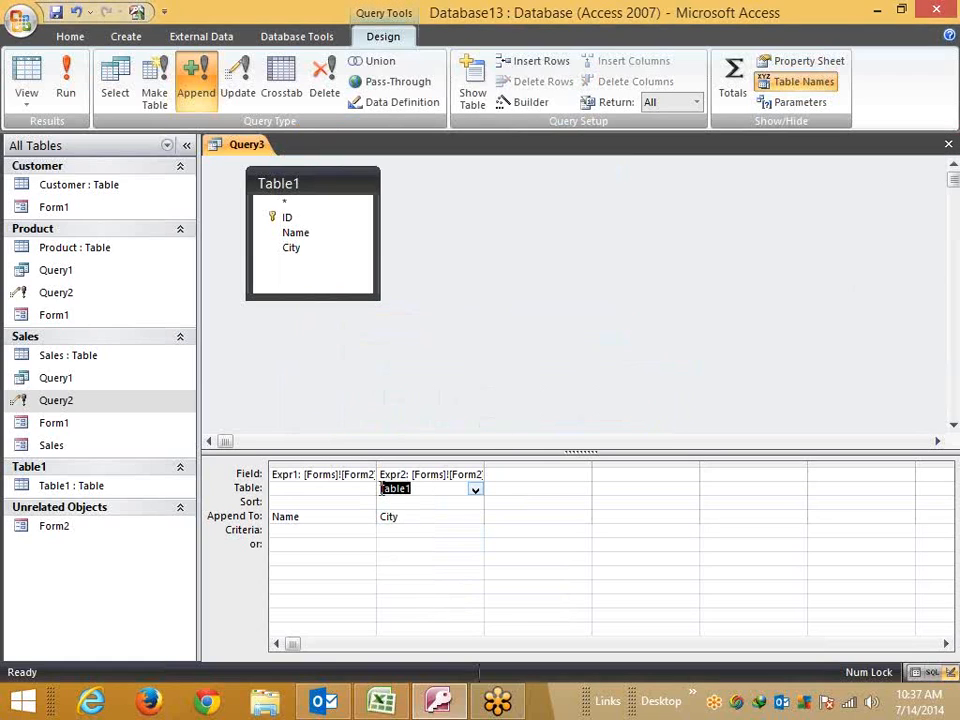
key(Delete)
click(504, 400)
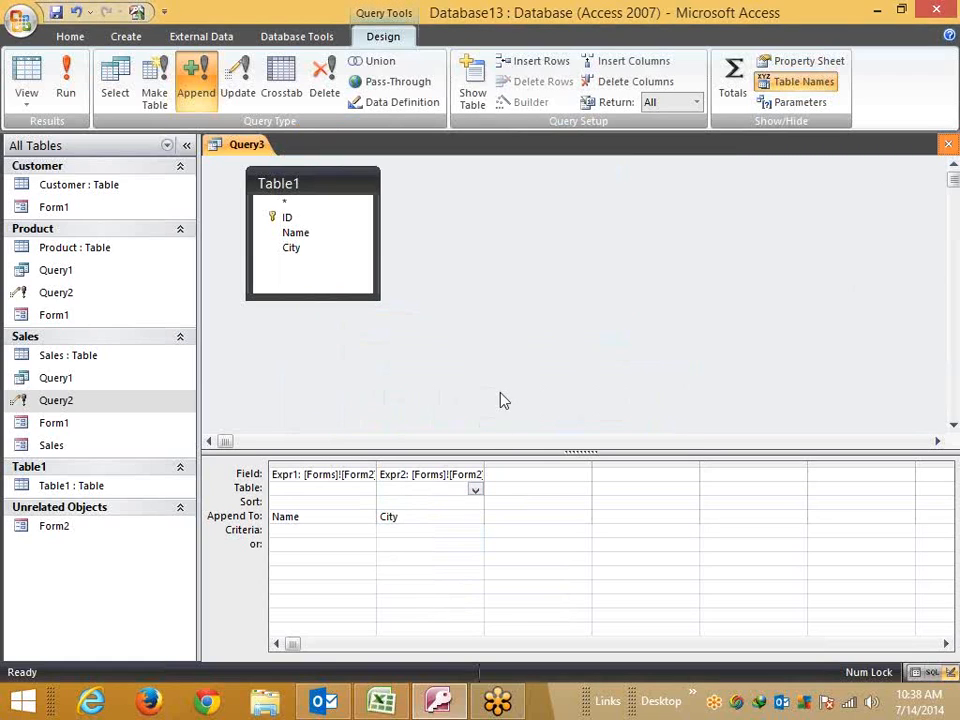
key(ctrl+F4)
key(Return)
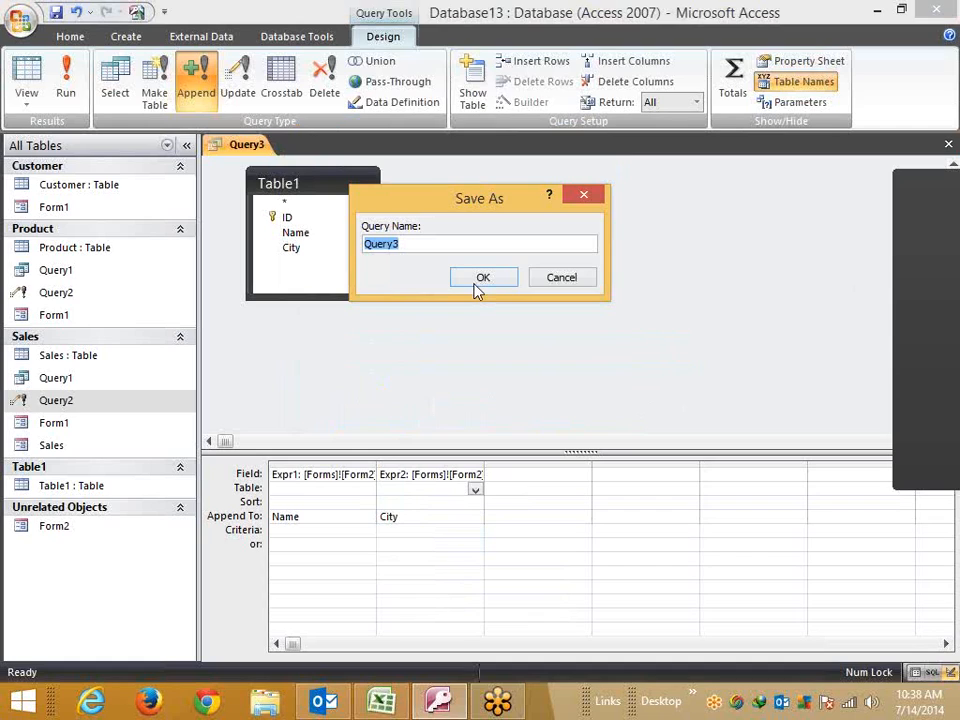
click(477, 285)
- Open Form2 in Design View and draw a command button below the City text box
double_click(58, 548)
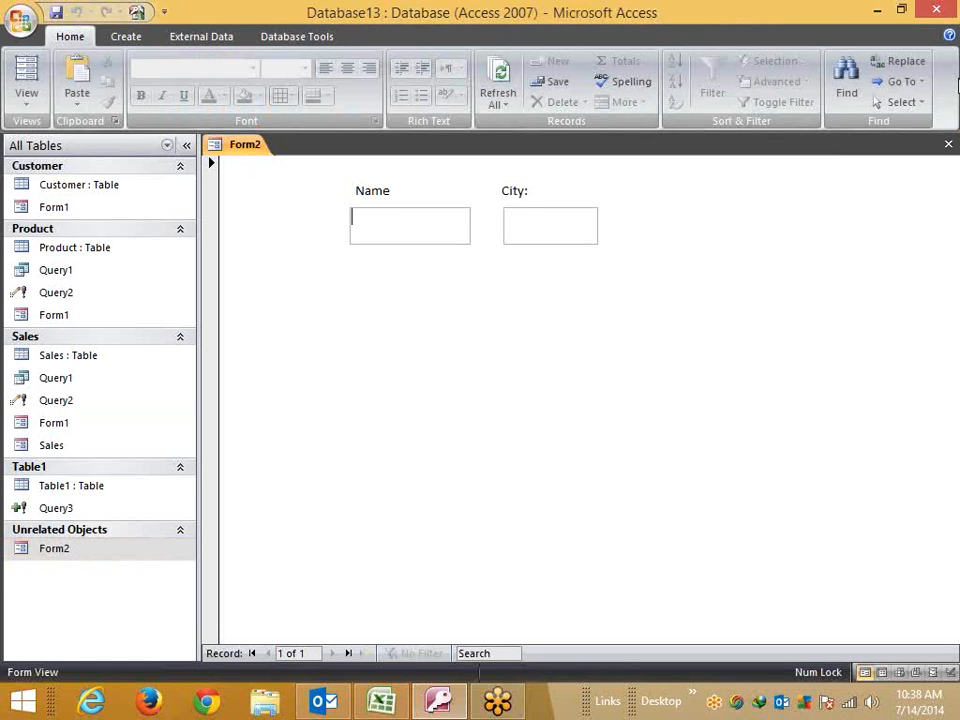
click(948, 144)
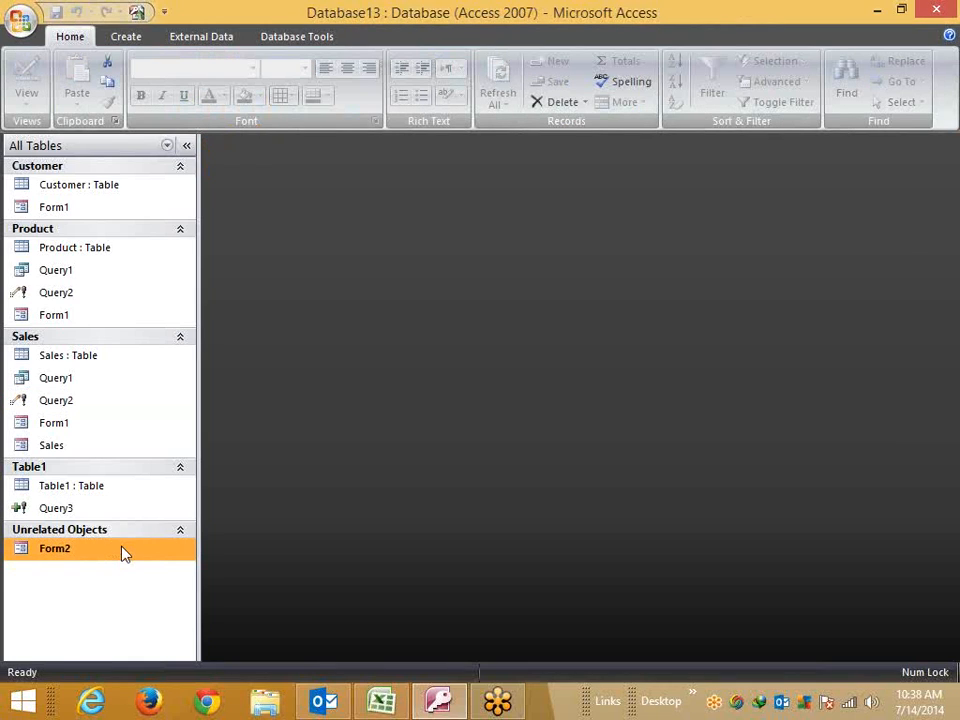
right_click(123, 554)
click(190, 366)
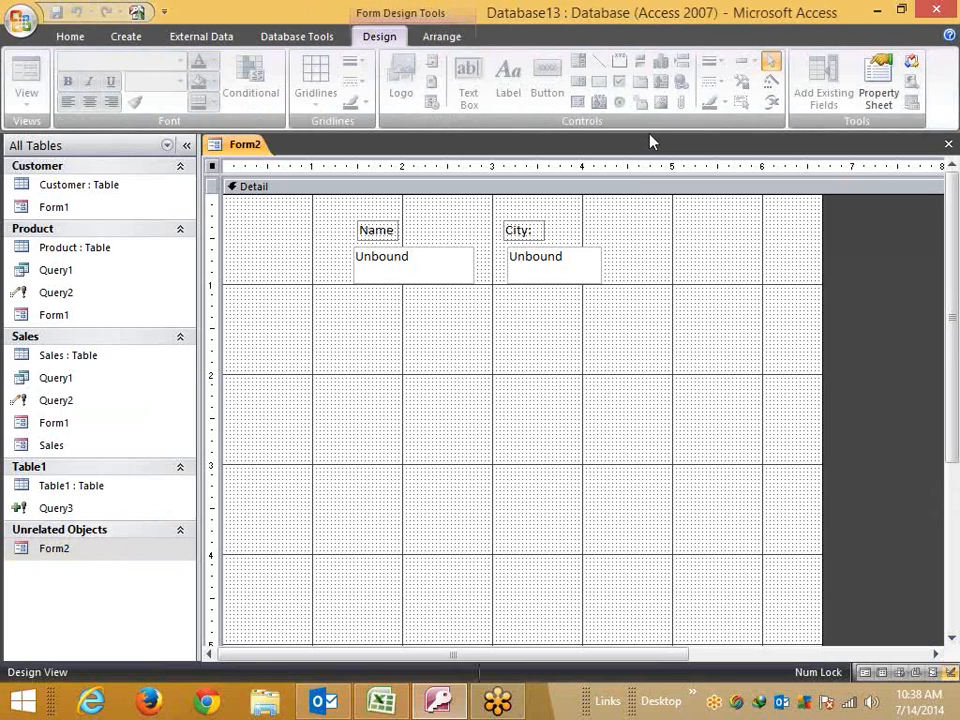
click(547, 80)
mouse_move(507, 318)
mouse_down()
mouse_move(587, 363)
mouse_move(611, 363)
mouse_up()
- Configure the new command button with the Miscellaneous action Run Query so it runs Query3
click(444, 325)
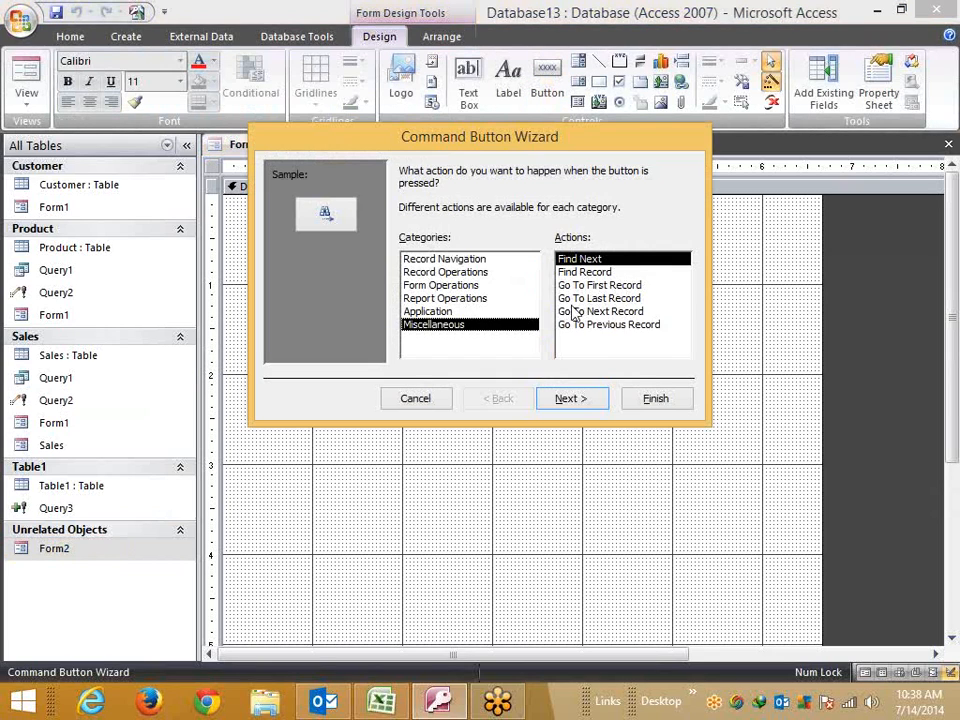
click(590, 298)
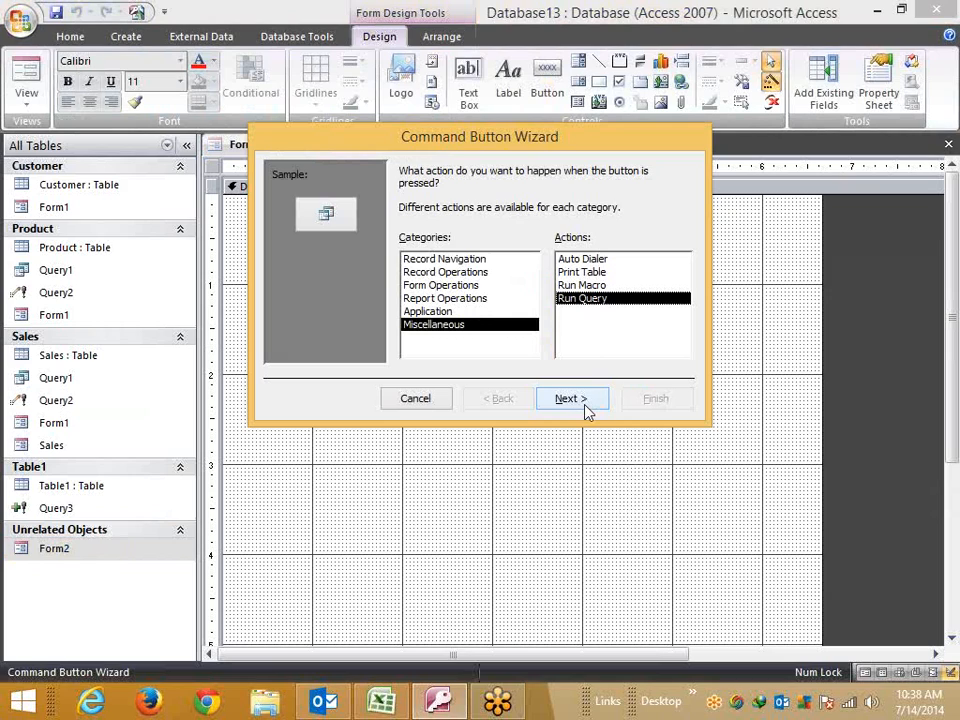
click(570, 398)
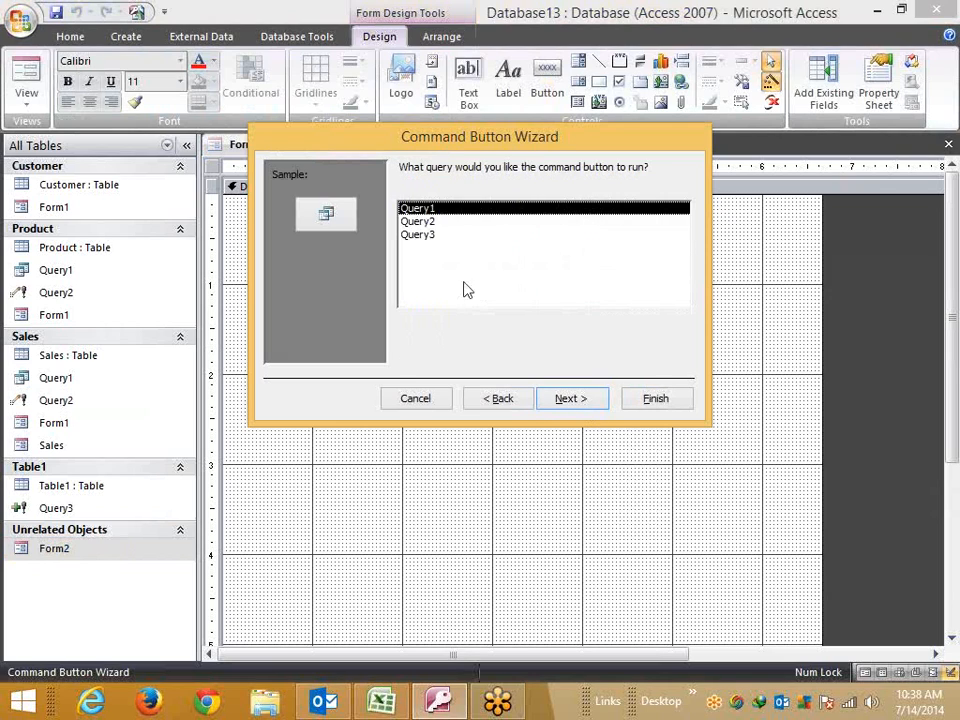
click(440, 234)
click(559, 396)
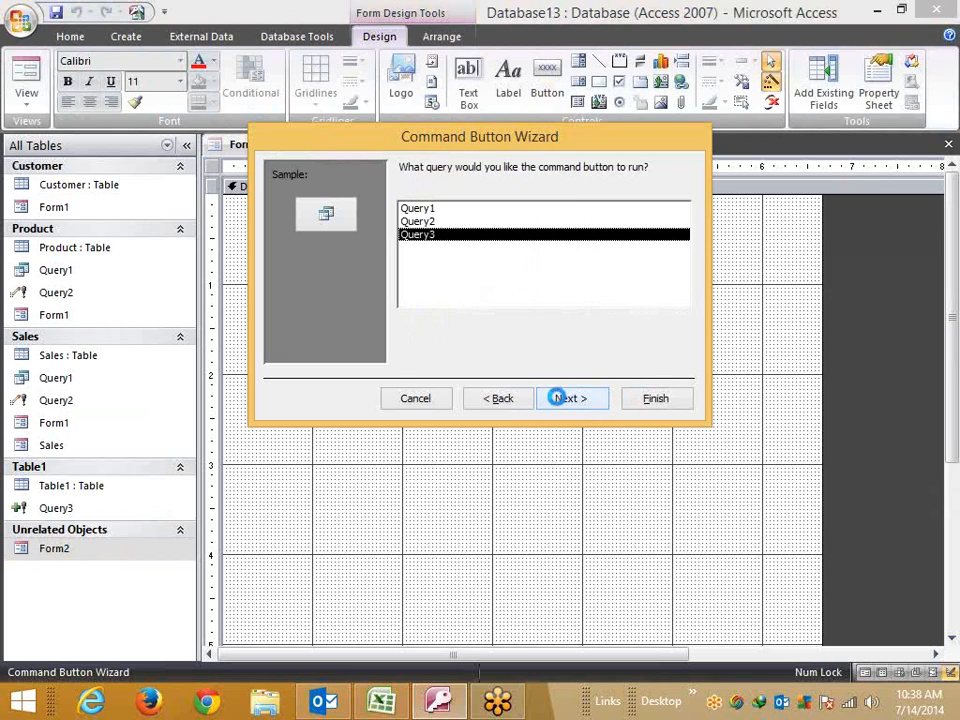
click(652, 400)
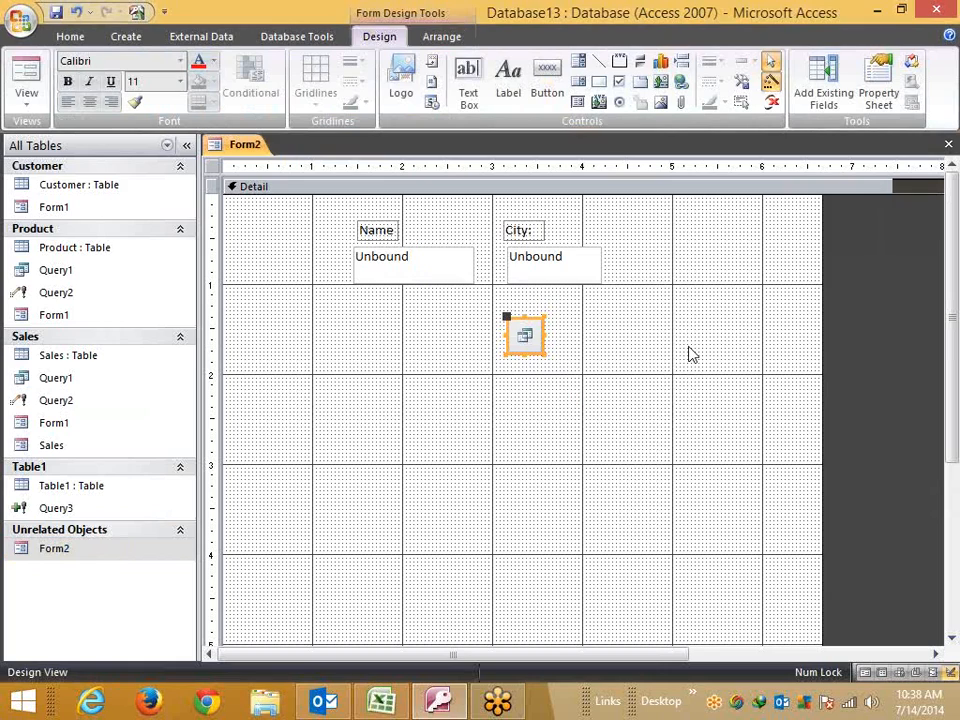
- Close Form2 and save its design changes
click(454, 417)
key(ctrl+w)
click(420, 404)
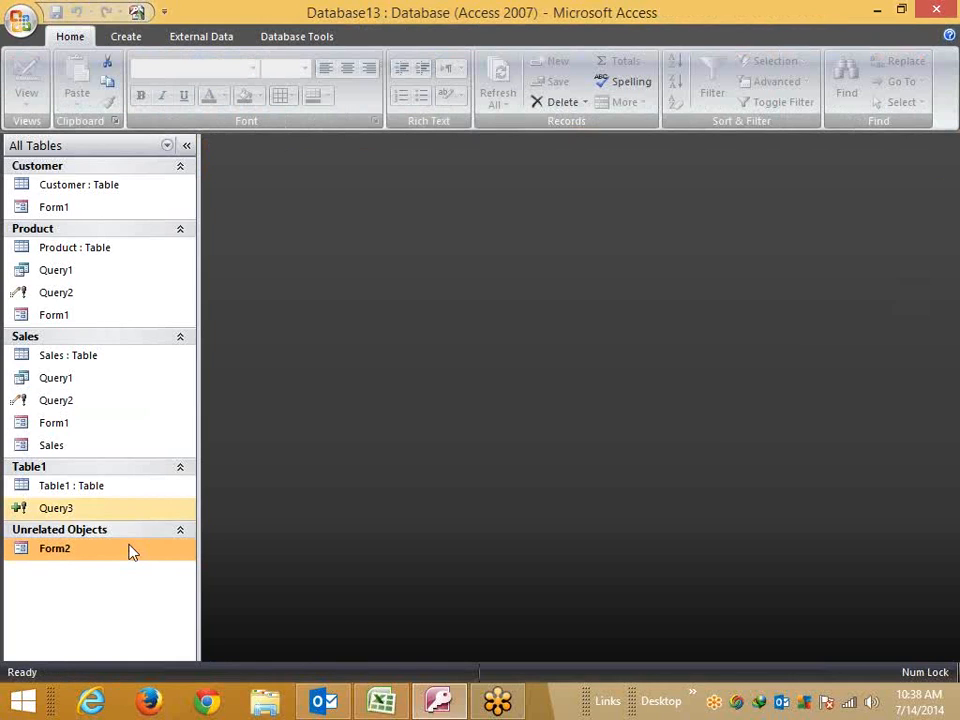
- Open Form2, fill in a person's name and the city Pune, and run Query3 from the form's button
double_click(130, 552)
text(Ra)
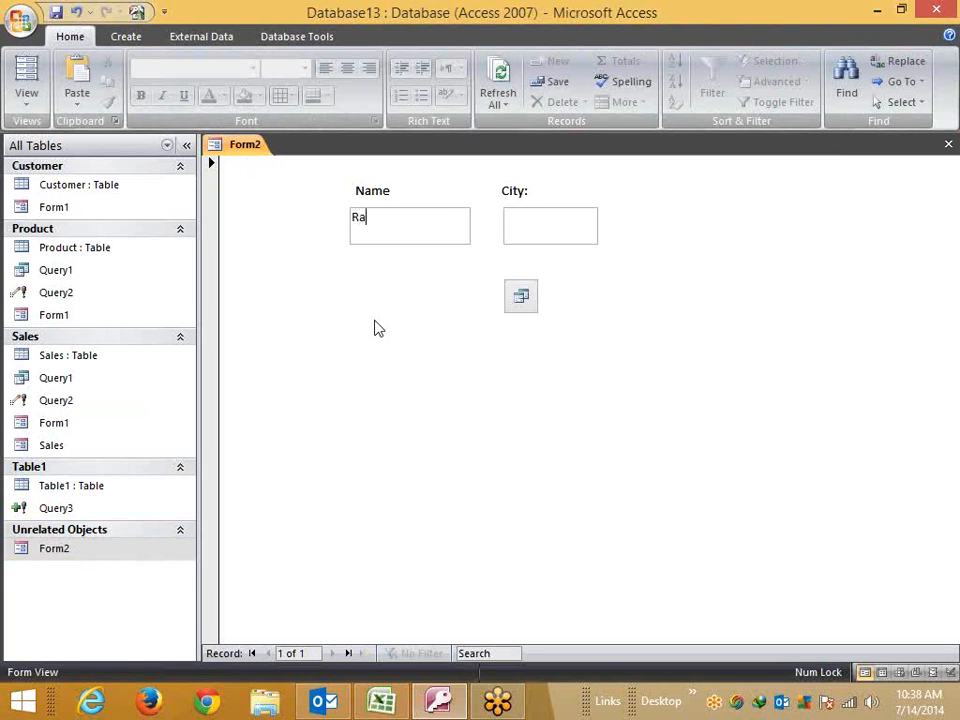
text(vi)
click(527, 226)
text(Pune)
click(532, 308)
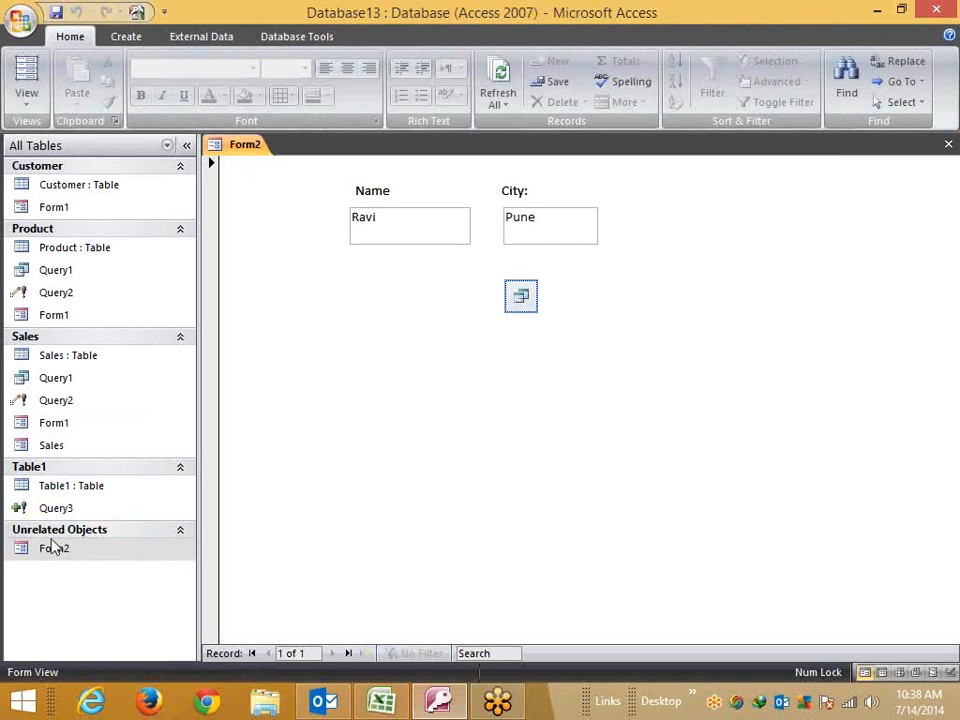
- Check Table1 for the appended record, close it, and run the append query again from Form2
double_click(60, 487)
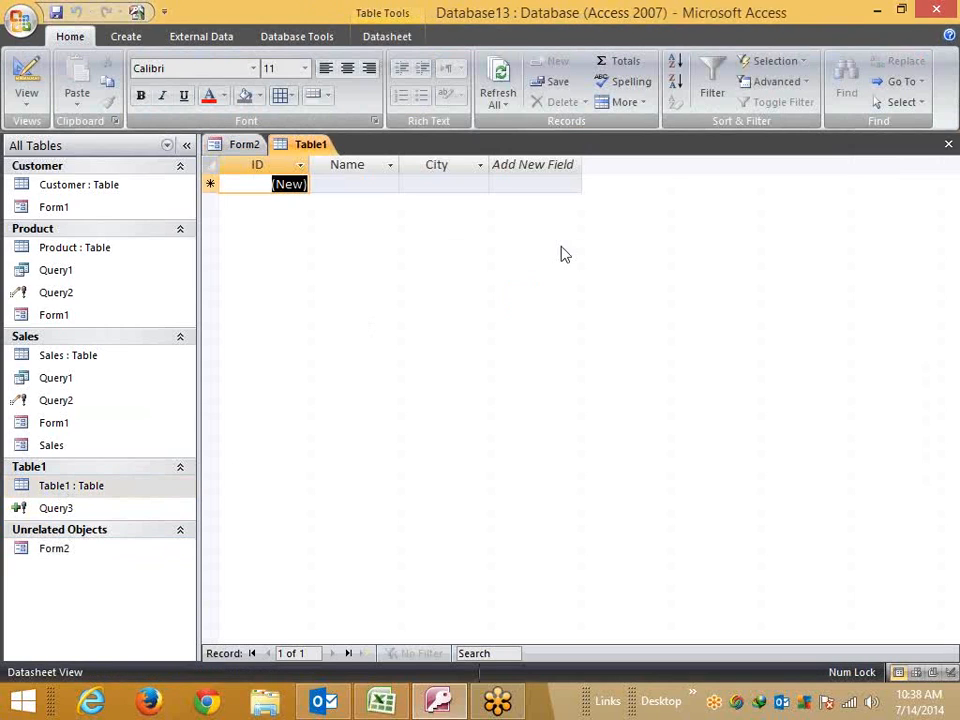
click(948, 145)
click(521, 300)
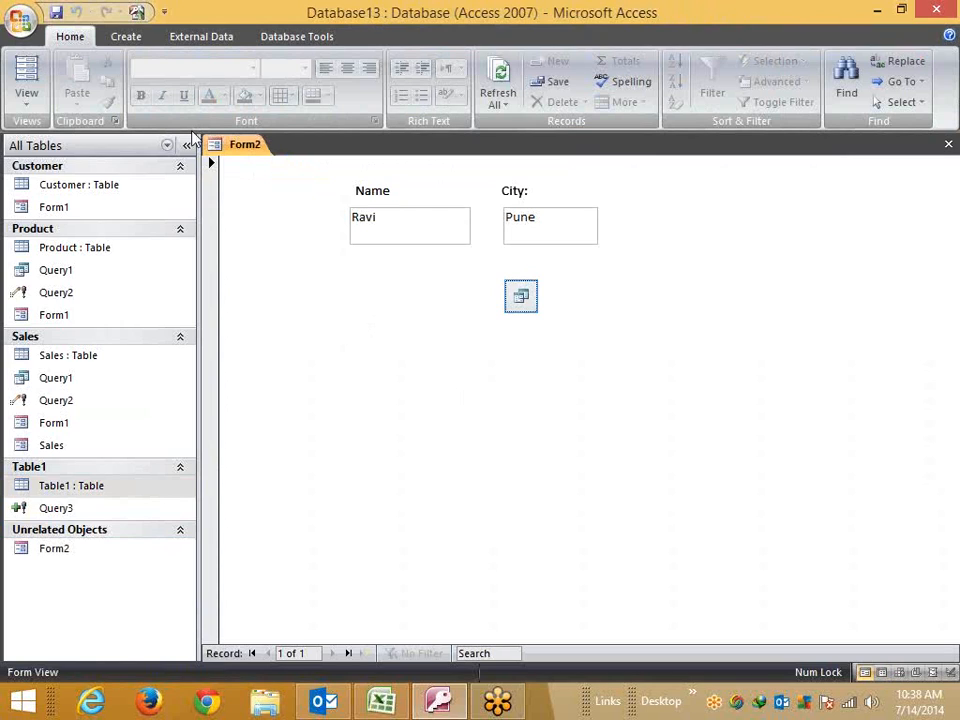
- View Form1 and the Product table, and close all open objects
click(92, 218)
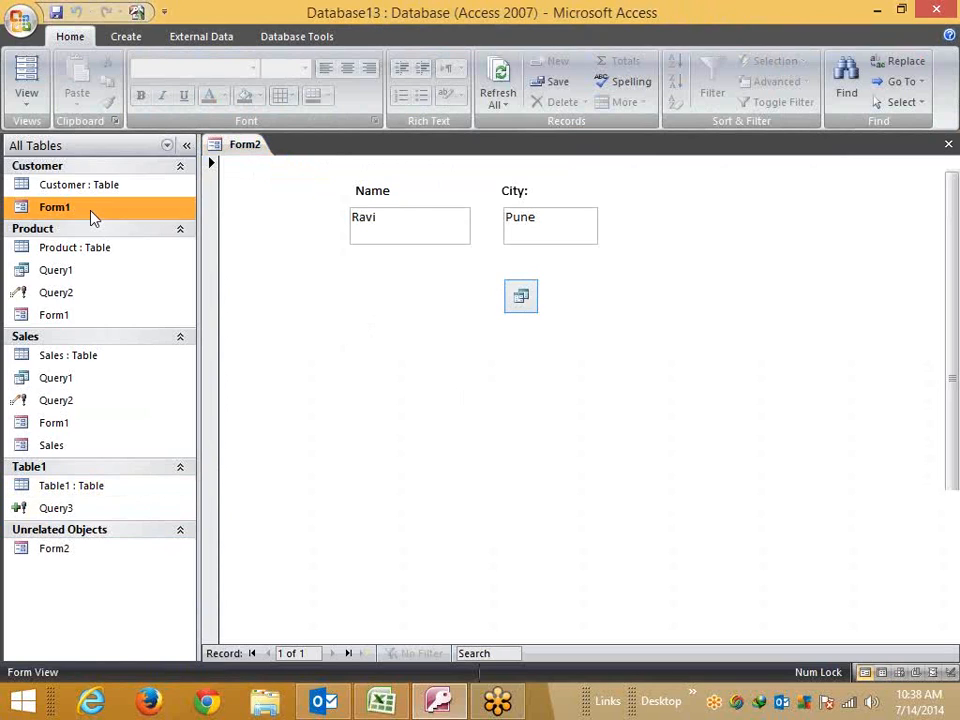
double_click(92, 218)
click(80, 252)
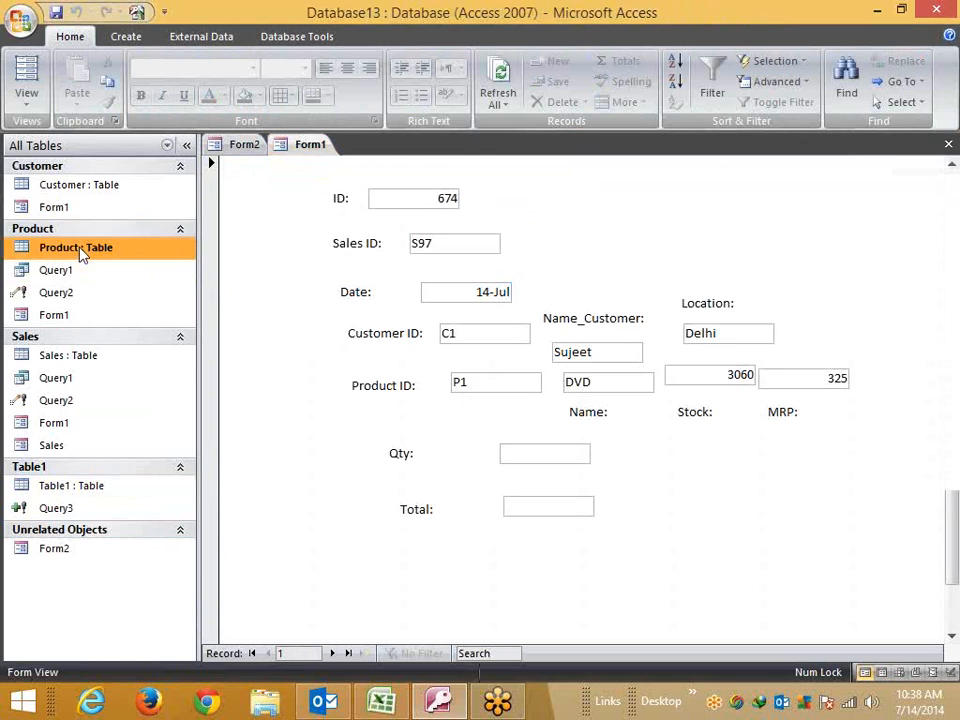
double_click(80, 251)
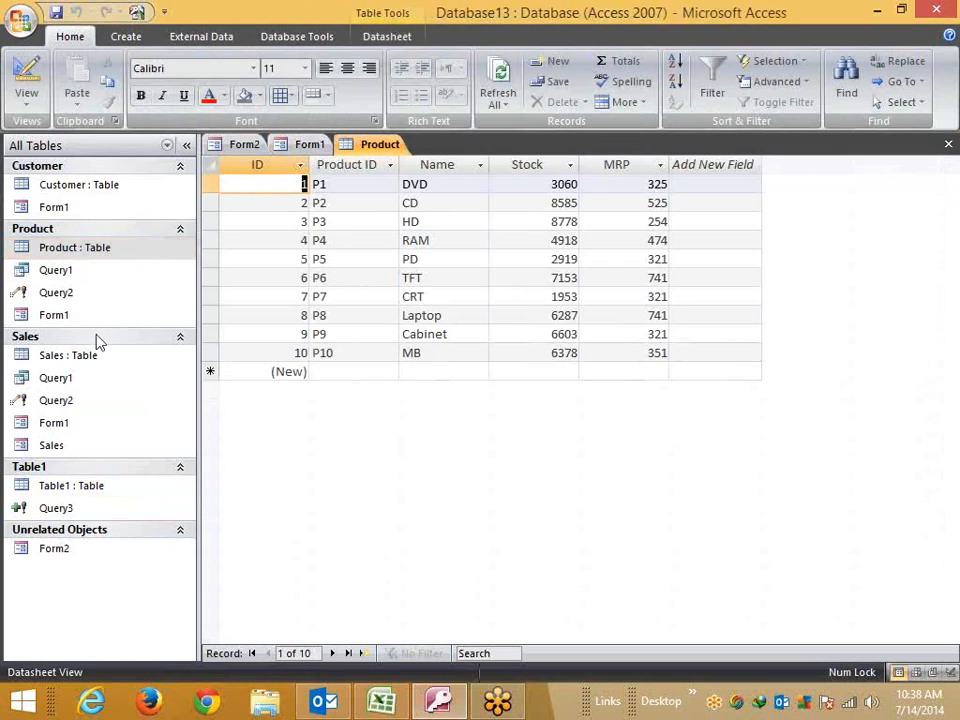
click(950, 147)
click(950, 147)
click(950, 147)
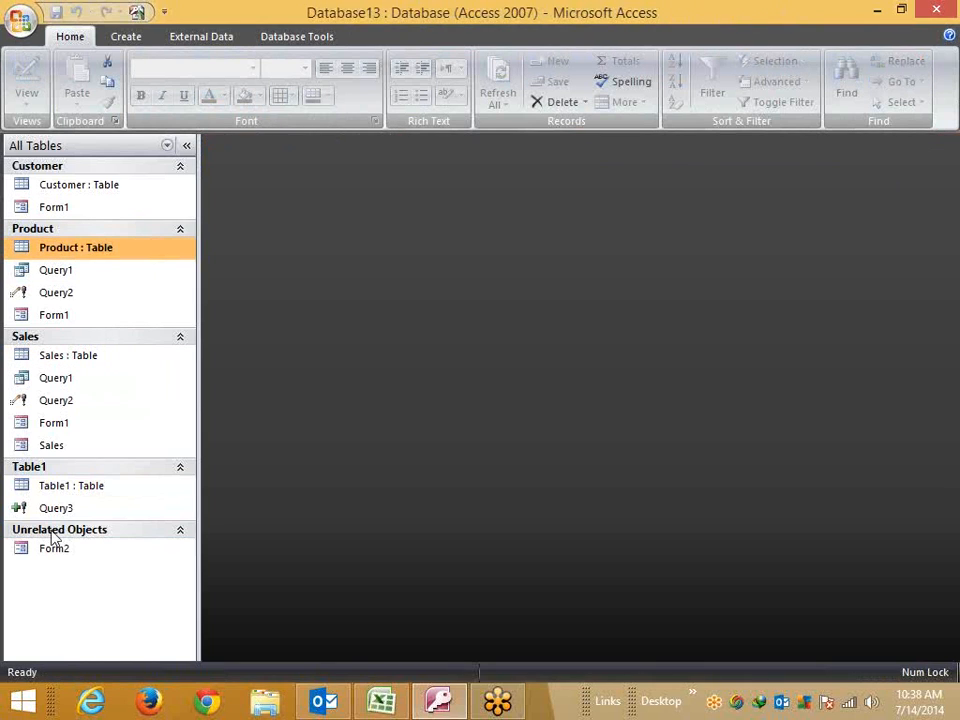
- Open Query3 in Design View and cut the [Forms]![Form2]![Text0] expression out of the first column's Field entry
right_click(92, 508)
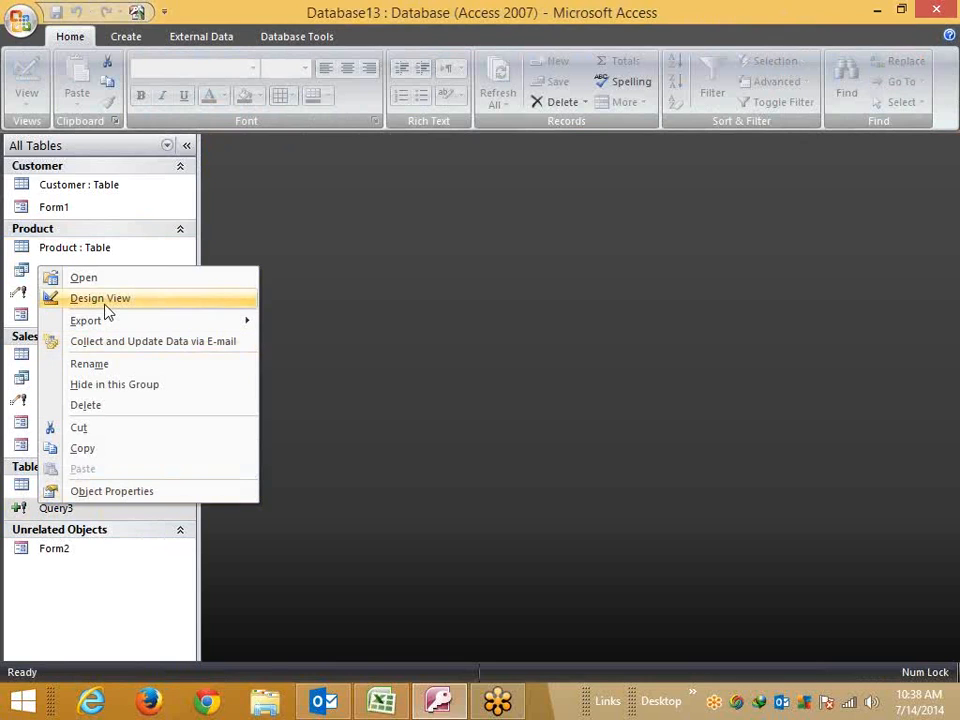
click(106, 302)
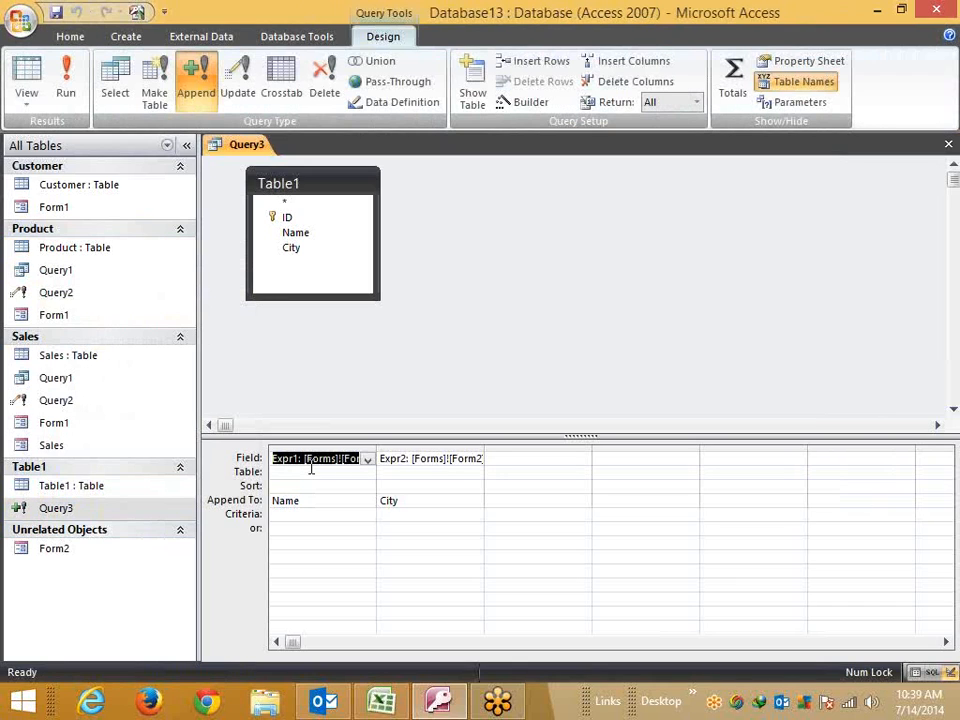
click(311, 470)
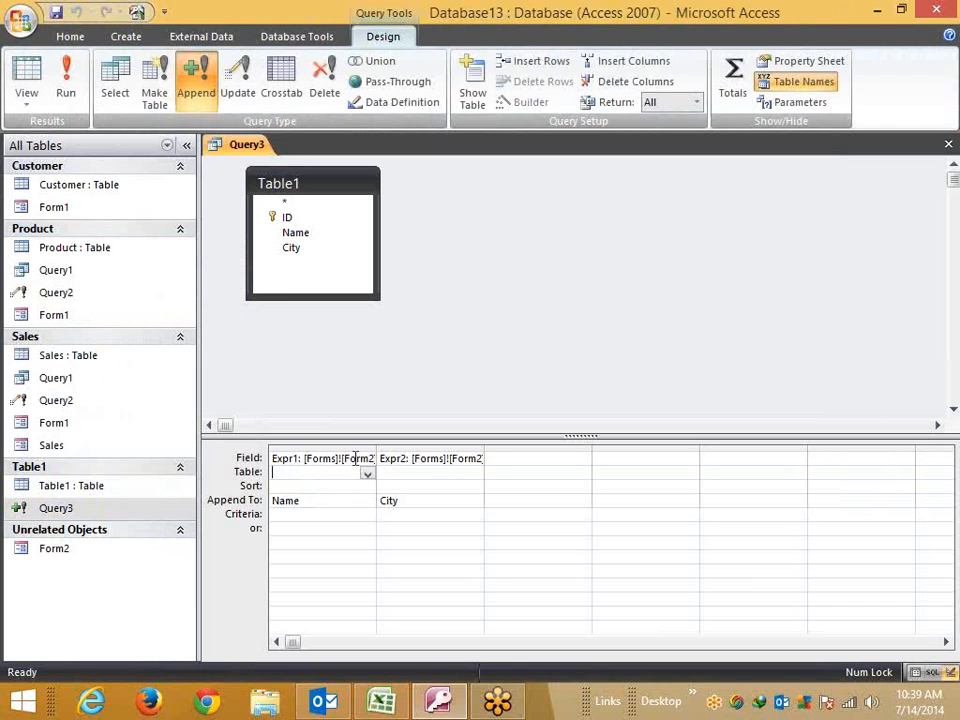
drag(304, 458, 390, 458)
key(ctrl+c)
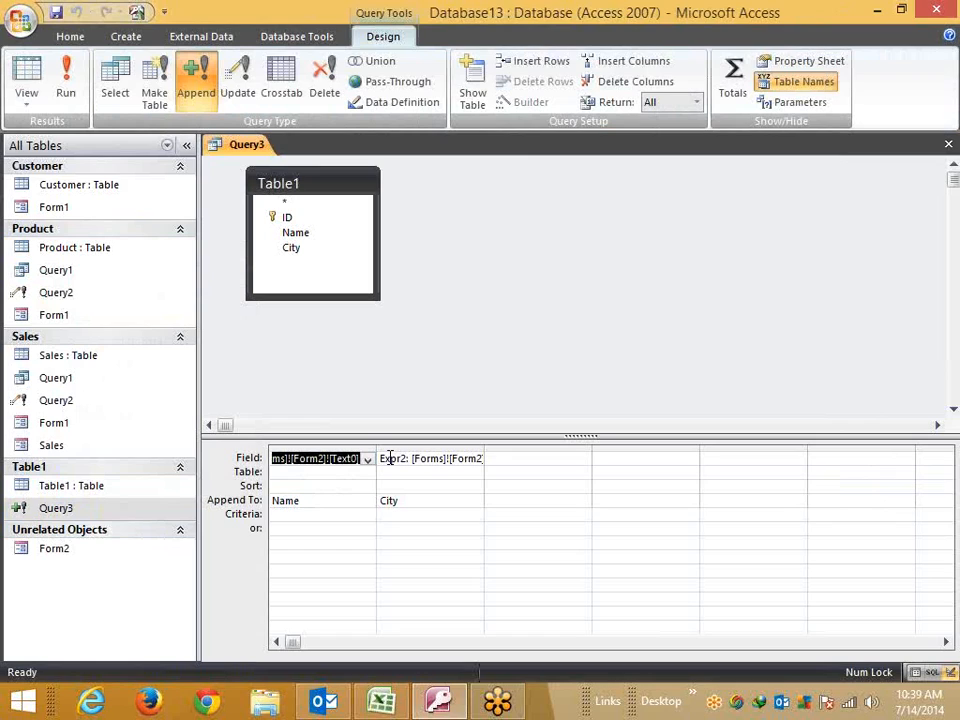
key(Delete)
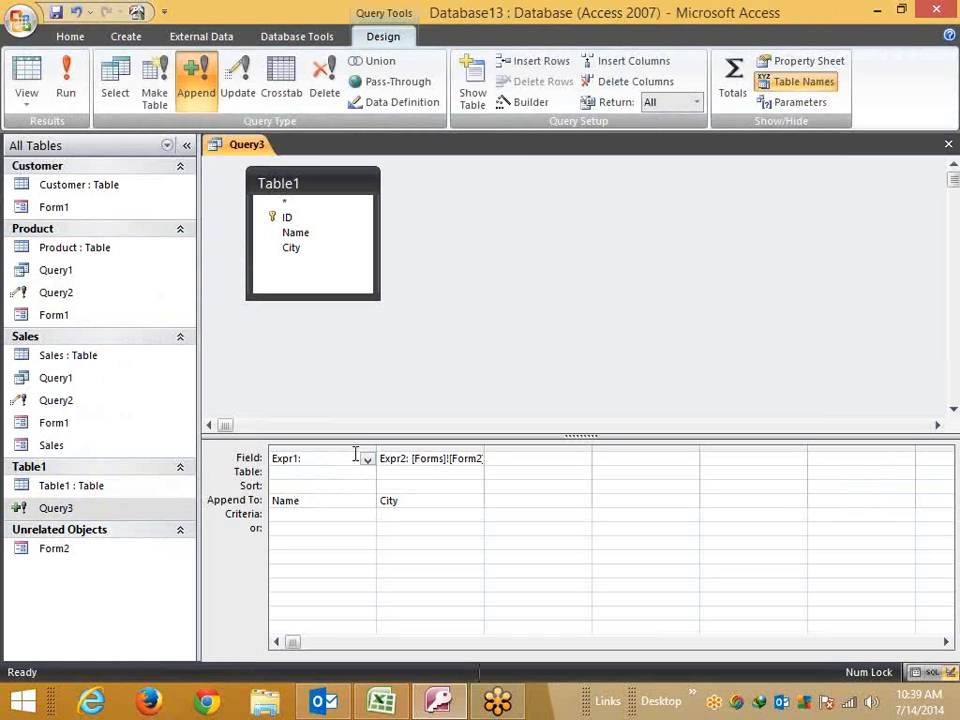
- Set the first column's Field to Name from Table1
click(367, 458)
click(358, 485)
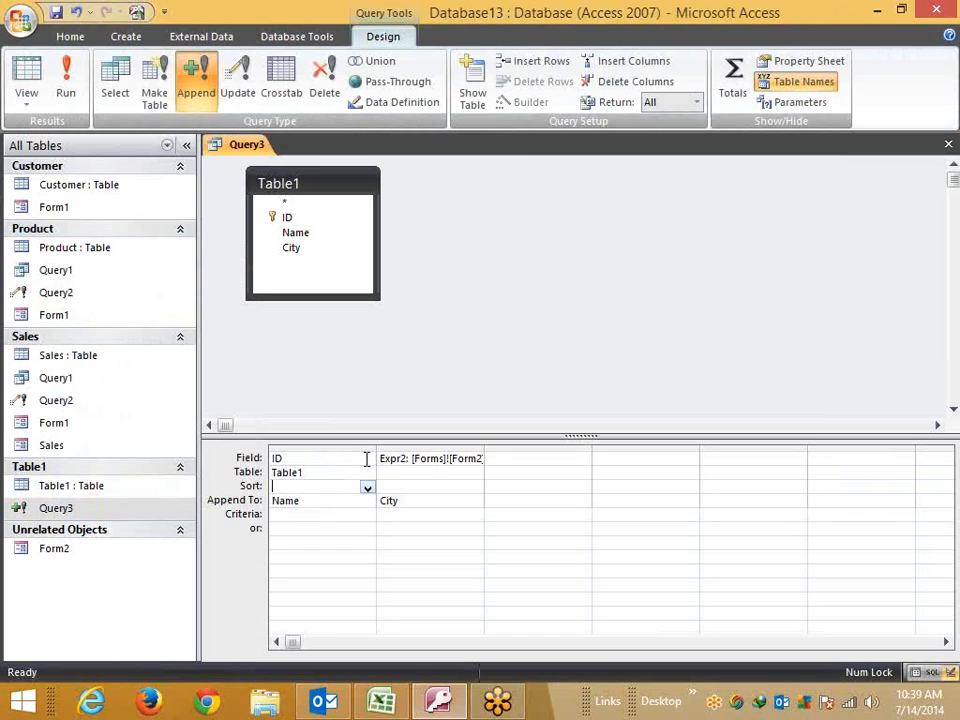
click(367, 458)
click(369, 460)
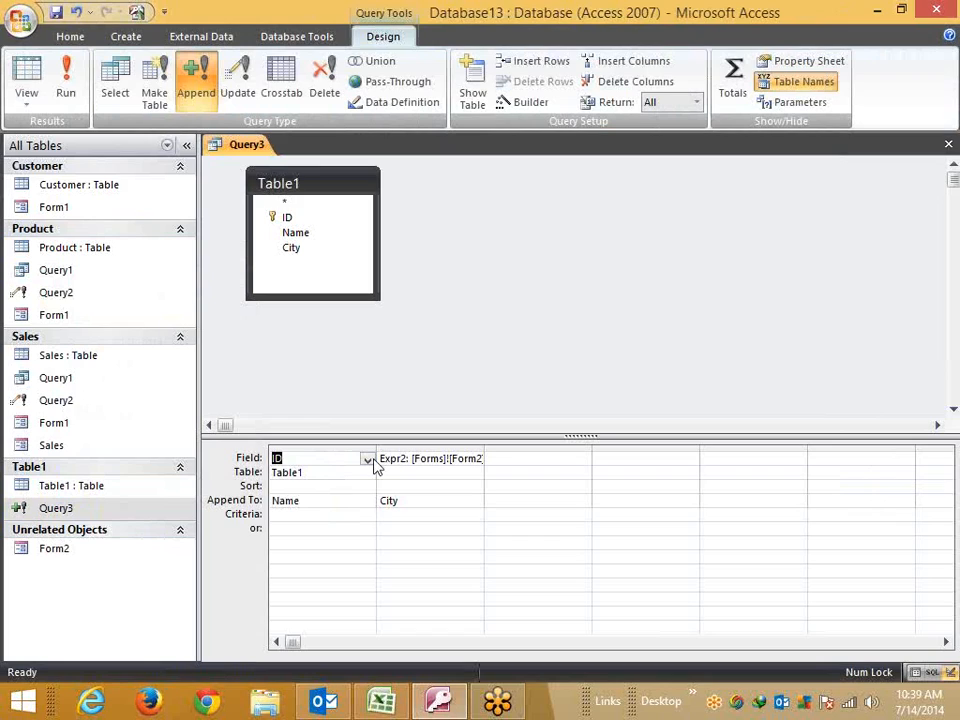
click(367, 458)
click(354, 497)
- Replace the first column's Append To entry with the copied [Forms]![Form2]![Text0] expression
click(312, 506)
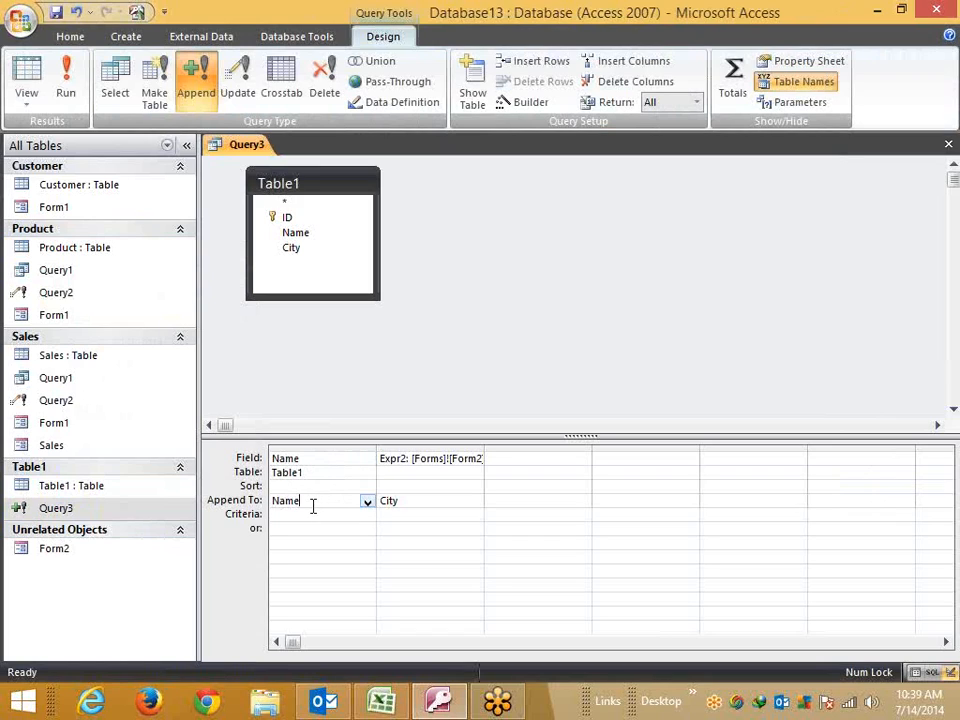
key(ctrl+a)
key(ctrl+v)
click(405, 523)
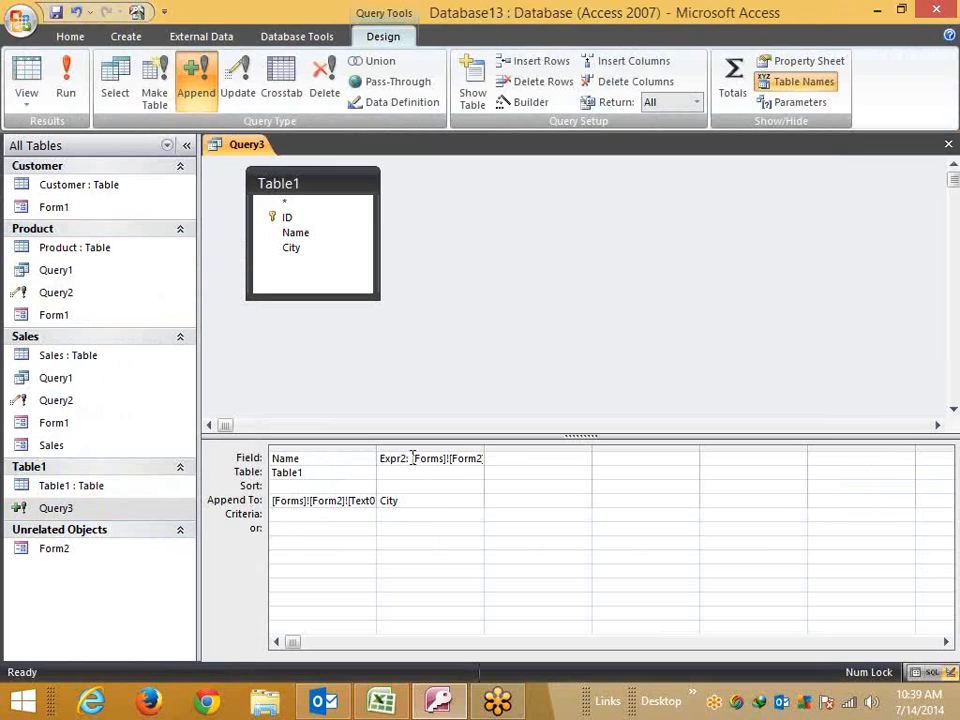
- Copy the [Forms]![Form2]![Text2] expression from the second column's Field entry in Query3 and clear that entry
drag(412, 457, 533, 457)
key(ctrl+c)
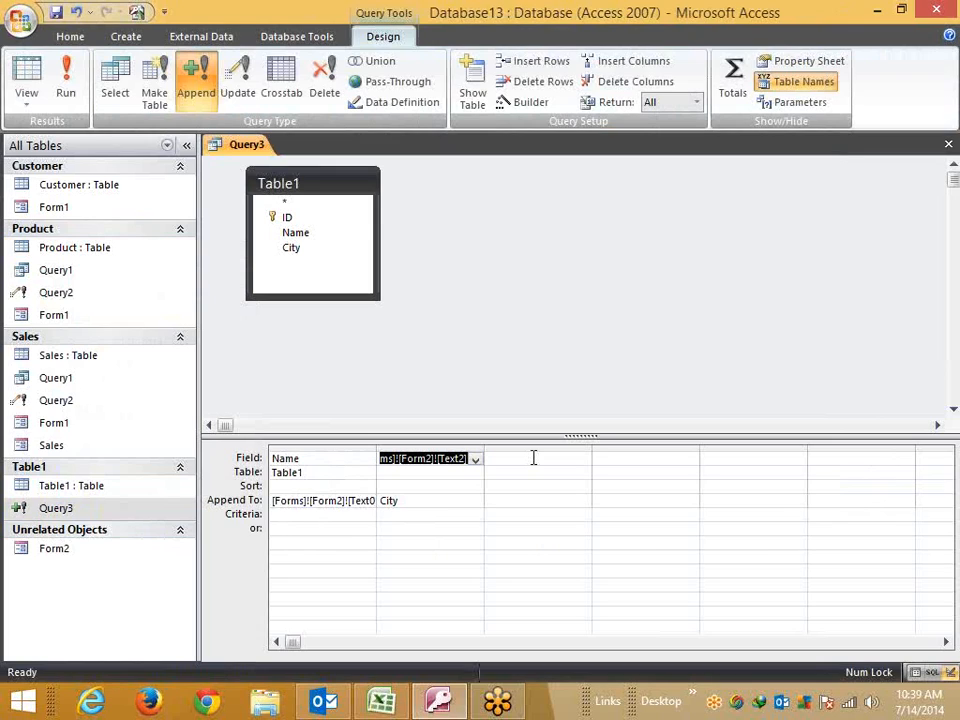
key(BackSpace)
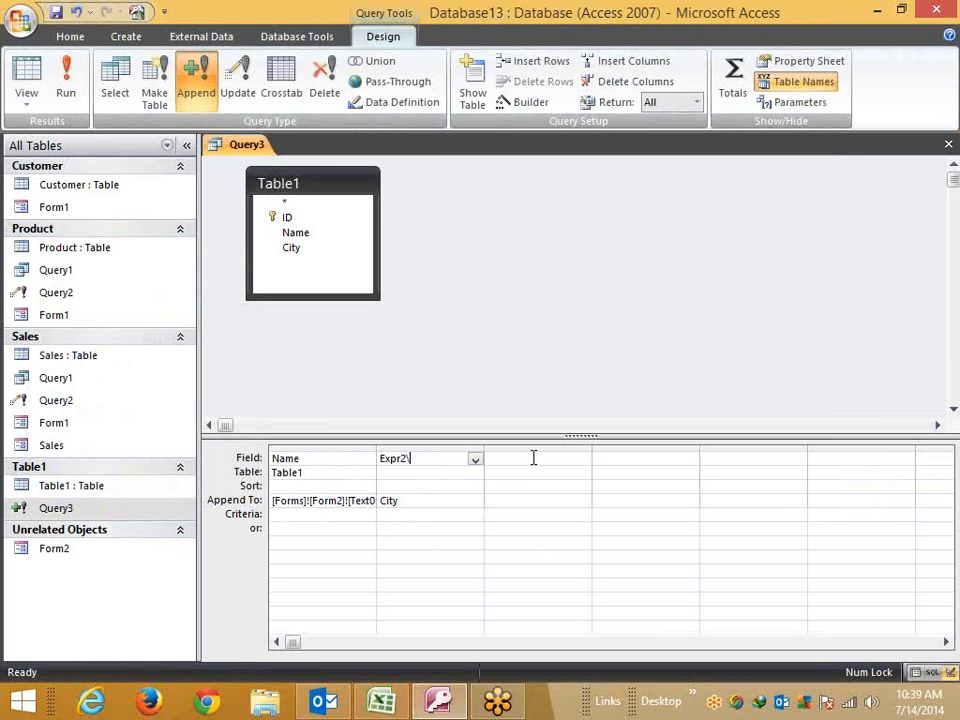
key(BackSpace)
key(BackSpace)
key(BackSpace)
key(BackSpace)
key(BackSpace)
key(BackSpace)
- Set the second column's Table to Table1 and its Field to City
click(474, 471)
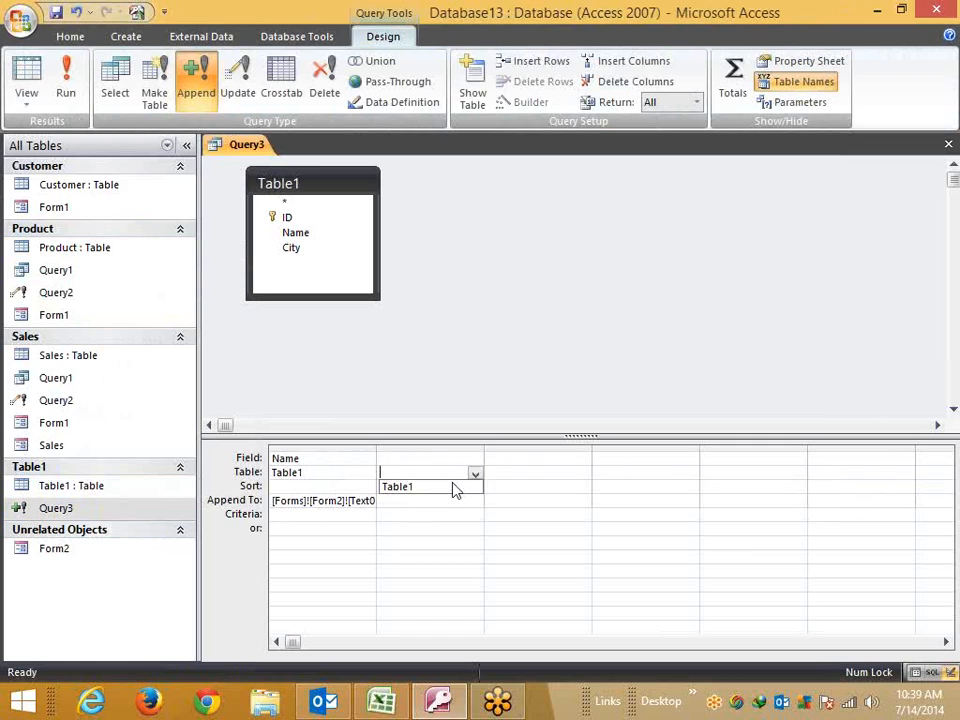
click(450, 486)
click(428, 459)
click(475, 460)
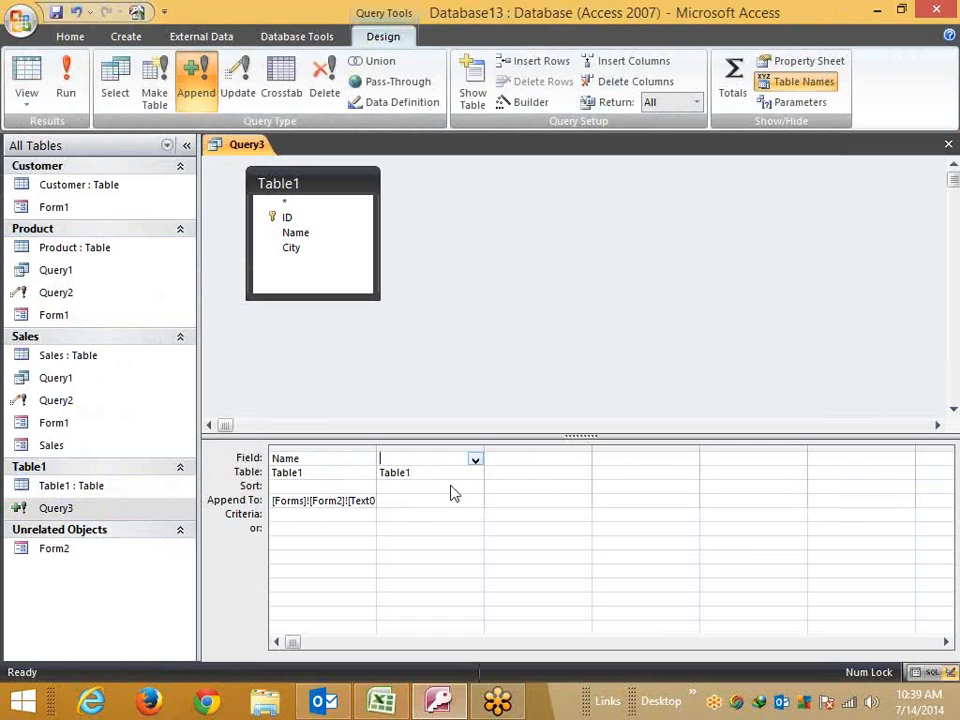
click(446, 510)
- Replace the second column's Append To entry with the copied [Forms]![Form2]![Text2] expression, and close Query3 with its changes saved
double_click(388, 501)
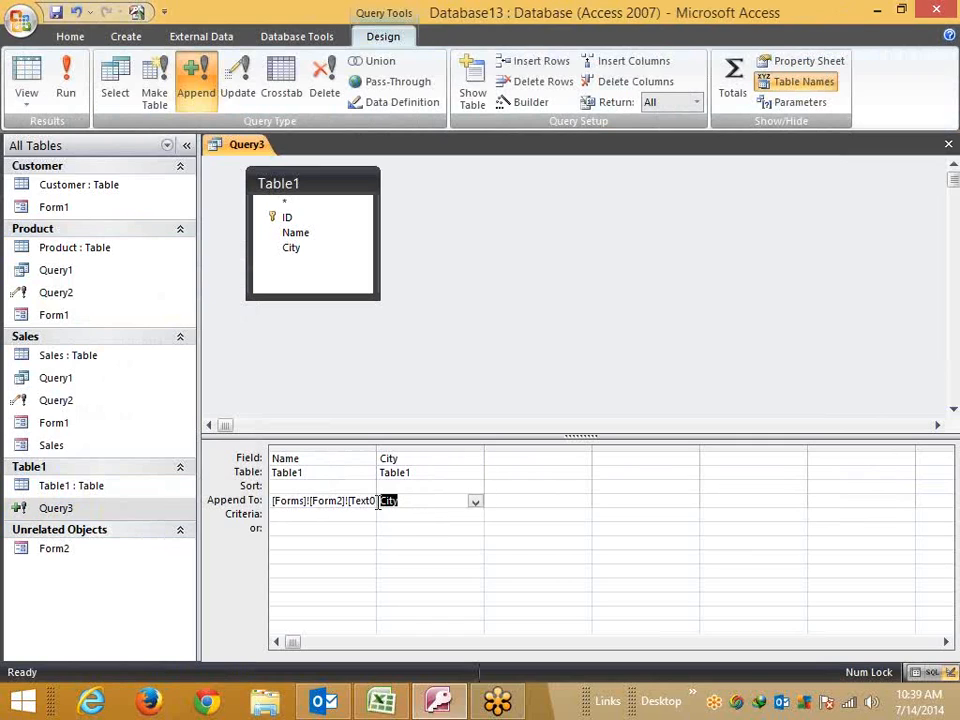
key(ctrl+v)
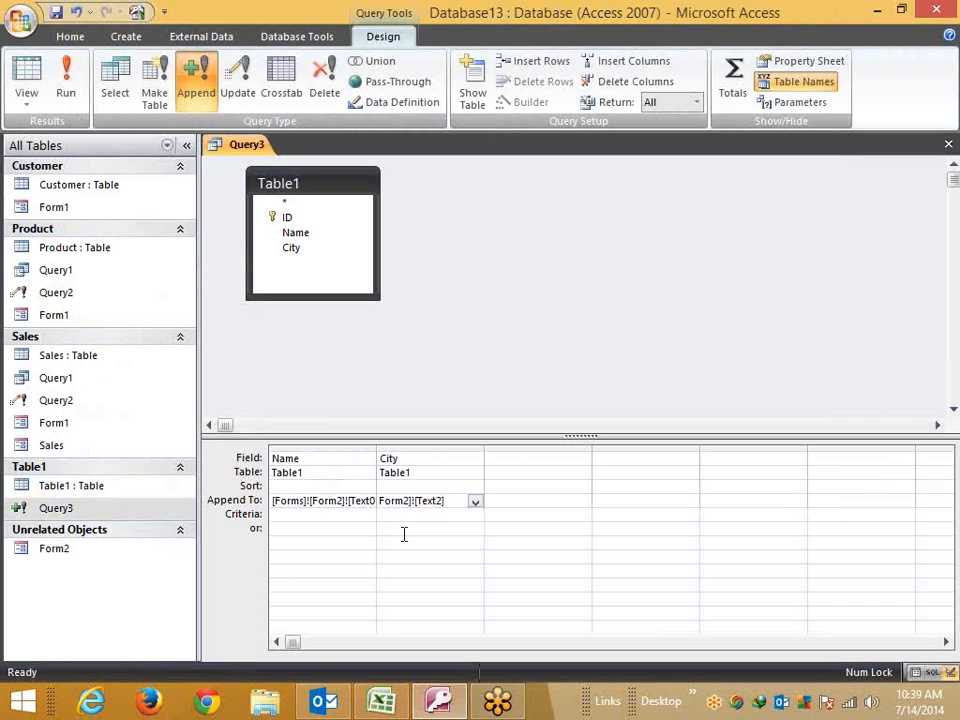
click(404, 534)
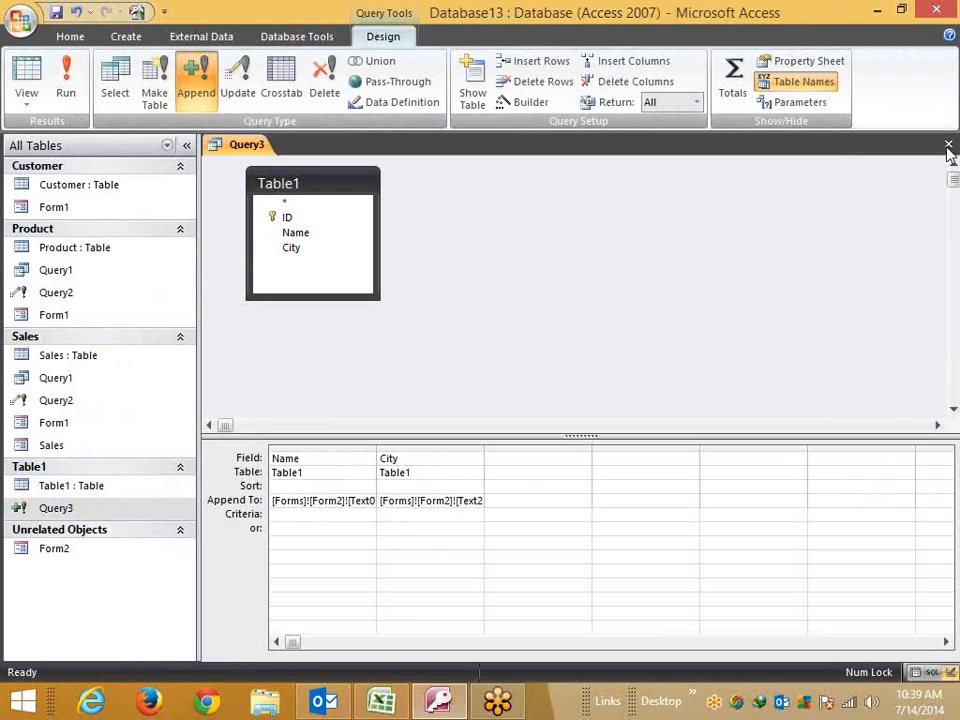
click(949, 147)
key(Return)
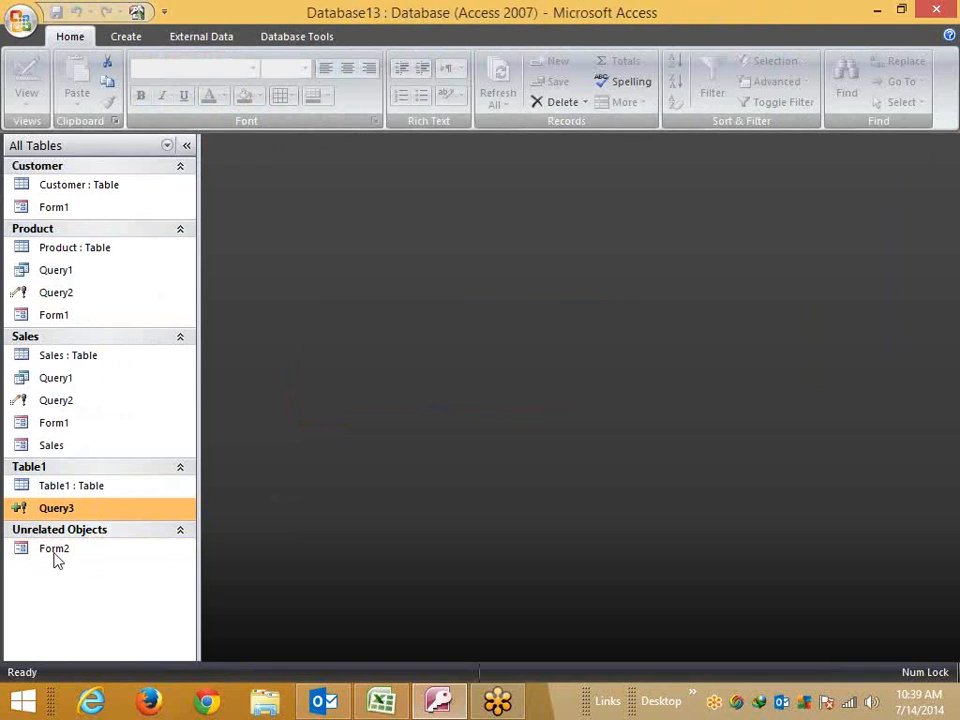
- Try Form2's query button with a person's first name as Name and Pune as City, and close the database
double_click(56, 553)
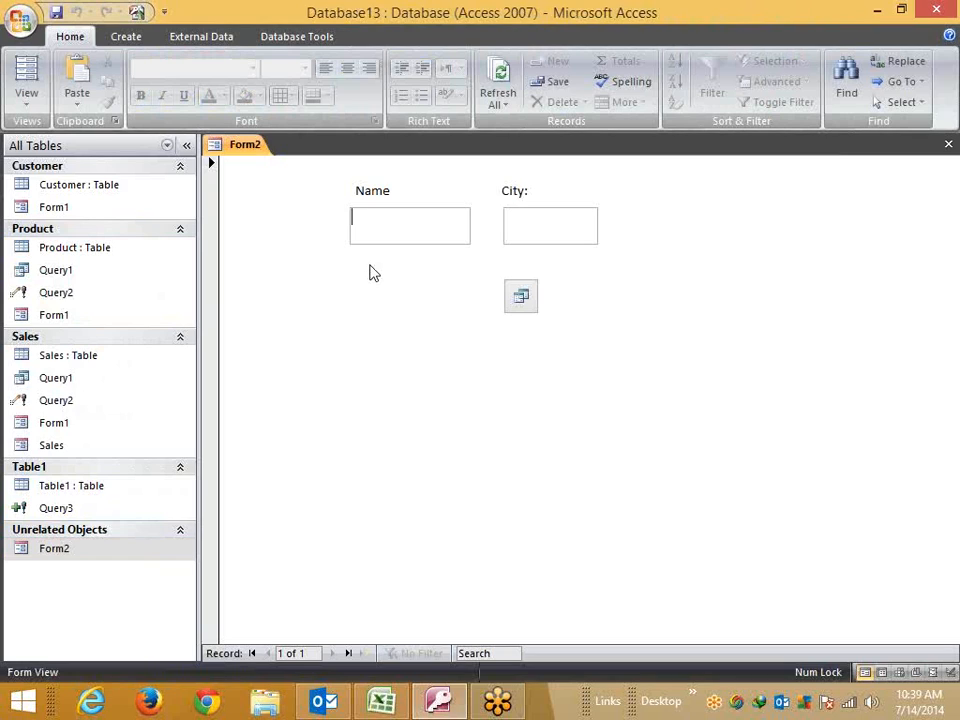
text(Ravi)
key(Tab)
text(Pune)
click(522, 299)
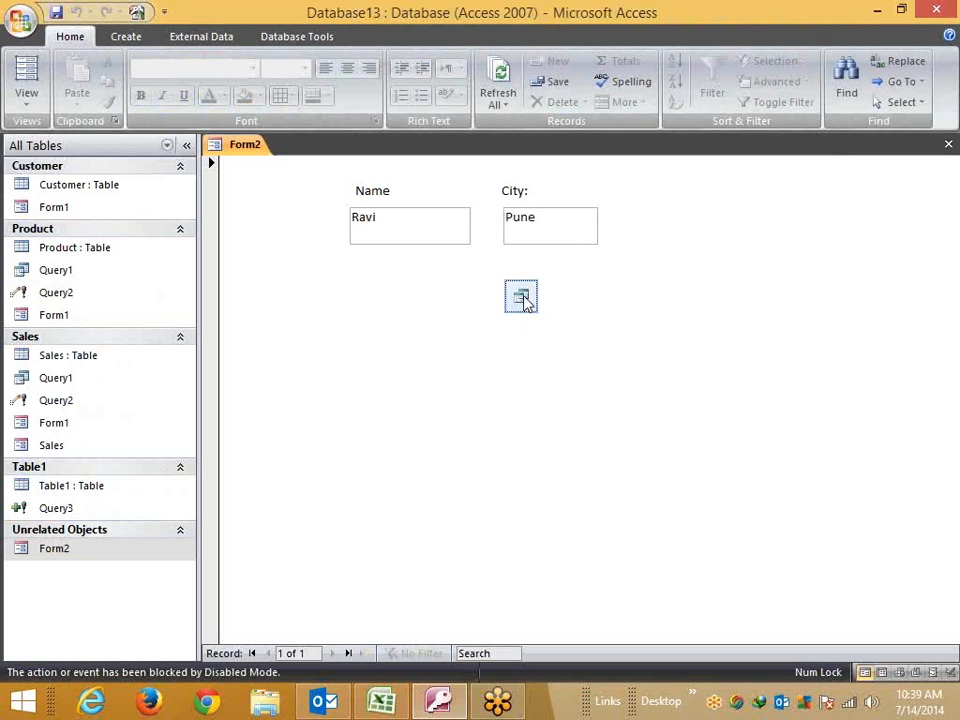
click(928, 12)
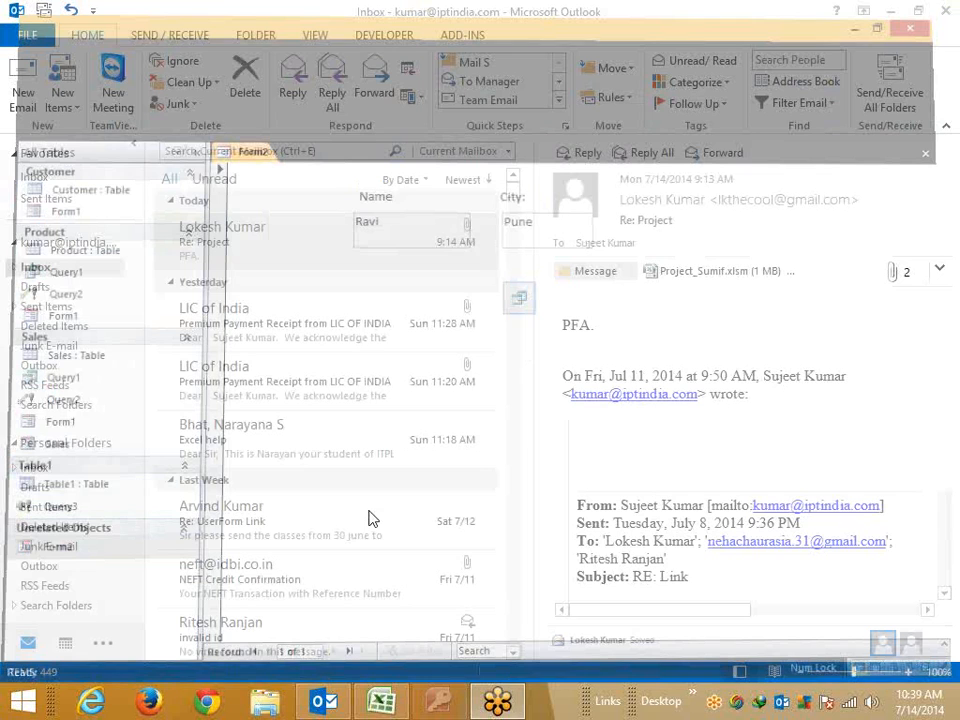
- Search the computer for 2007 programs and start Microsoft Office Access 2007
key(super)
text(e)
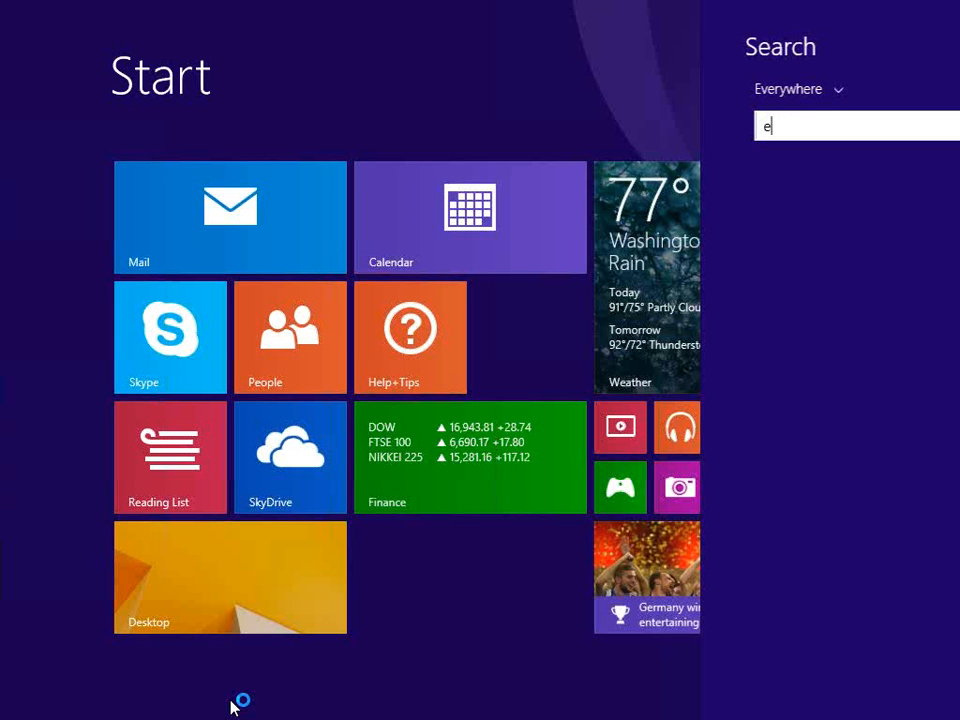
text(x)
key(BackSpace)
text(2013)
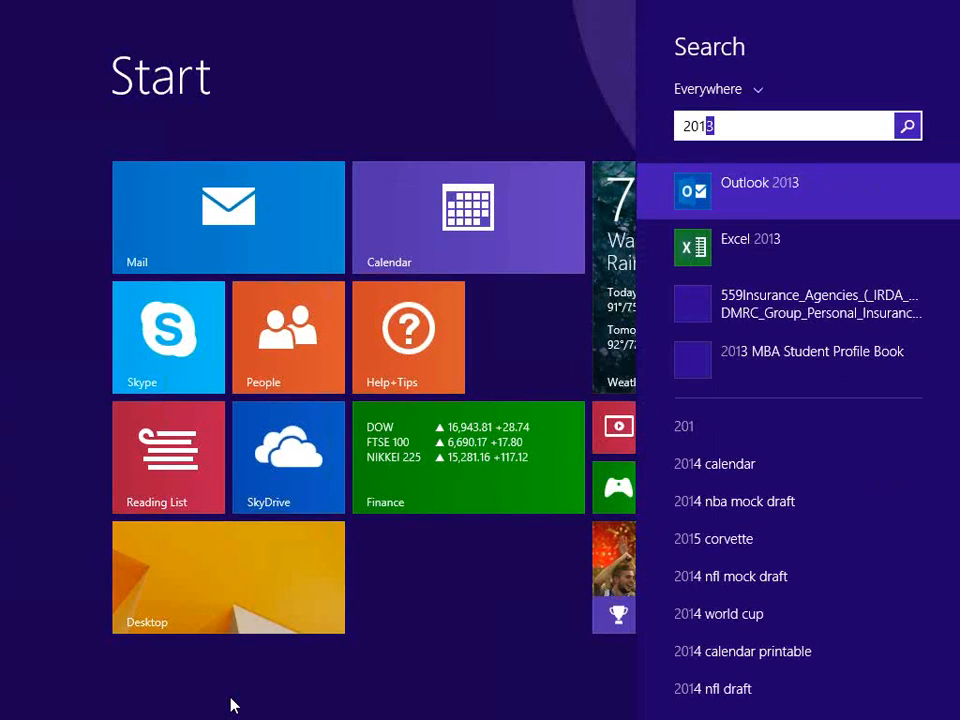
key(BackSpace)
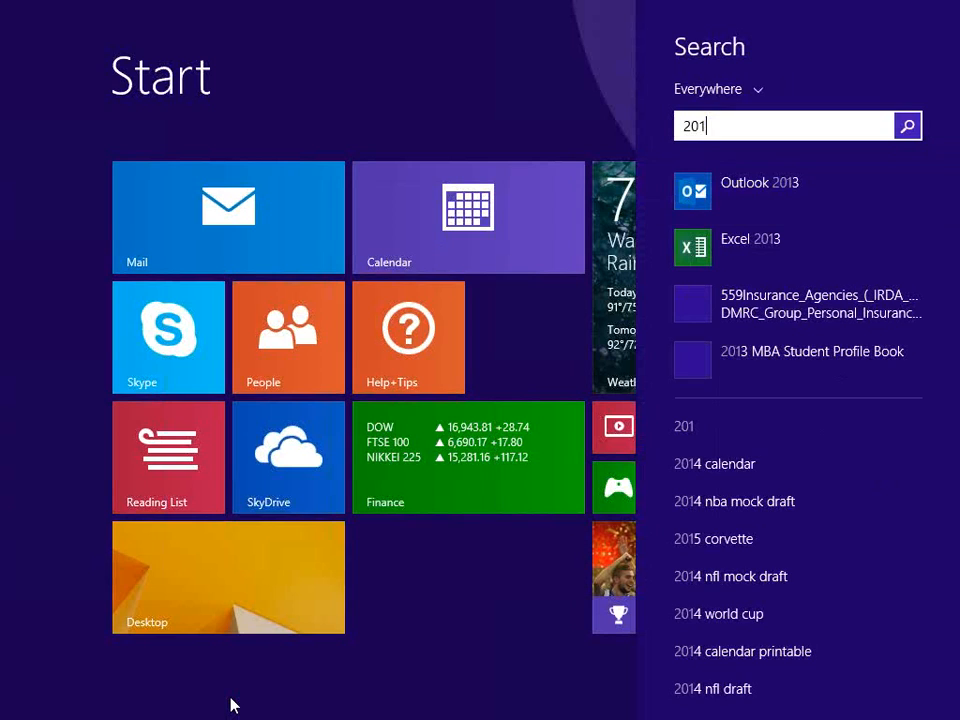
key(BackSpace)
text(0)
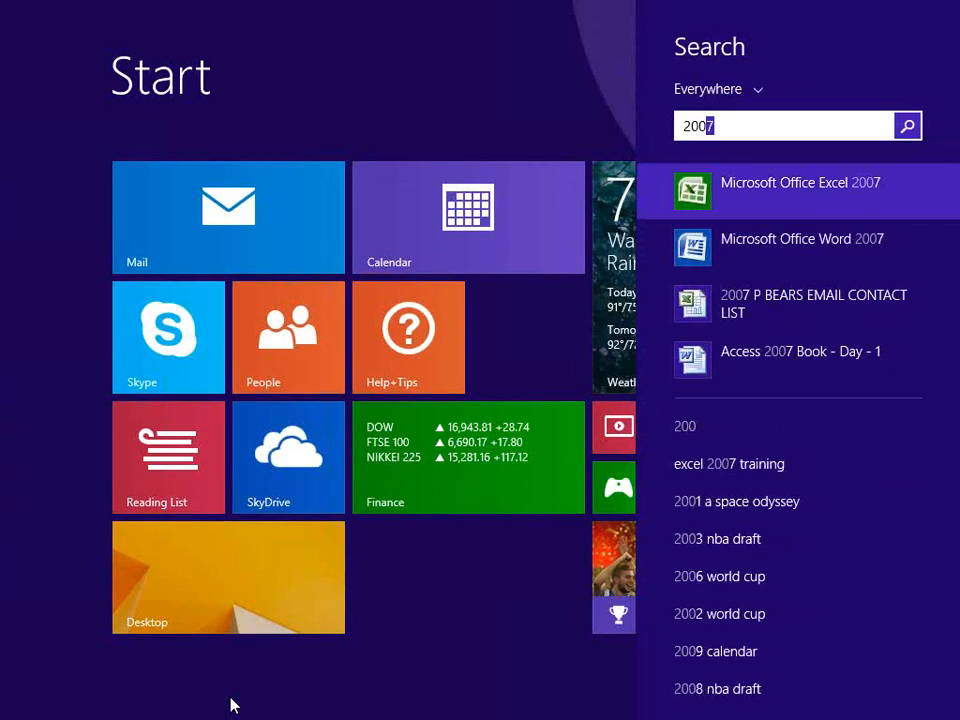
text(7)
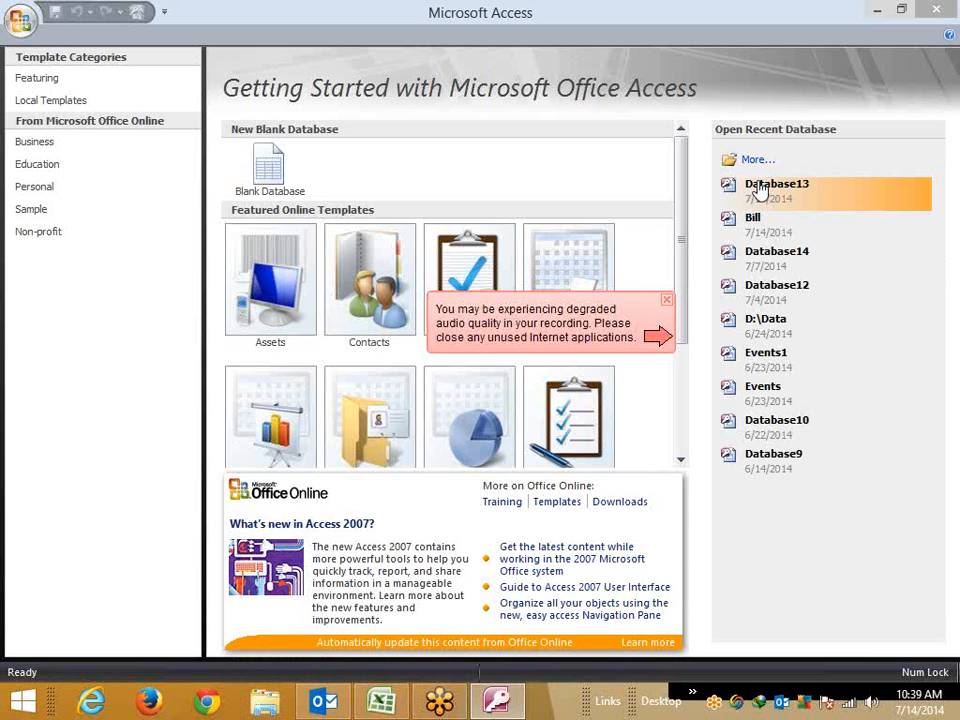
- Open the recent database Database13 and enable its disabled content
click(758, 187)
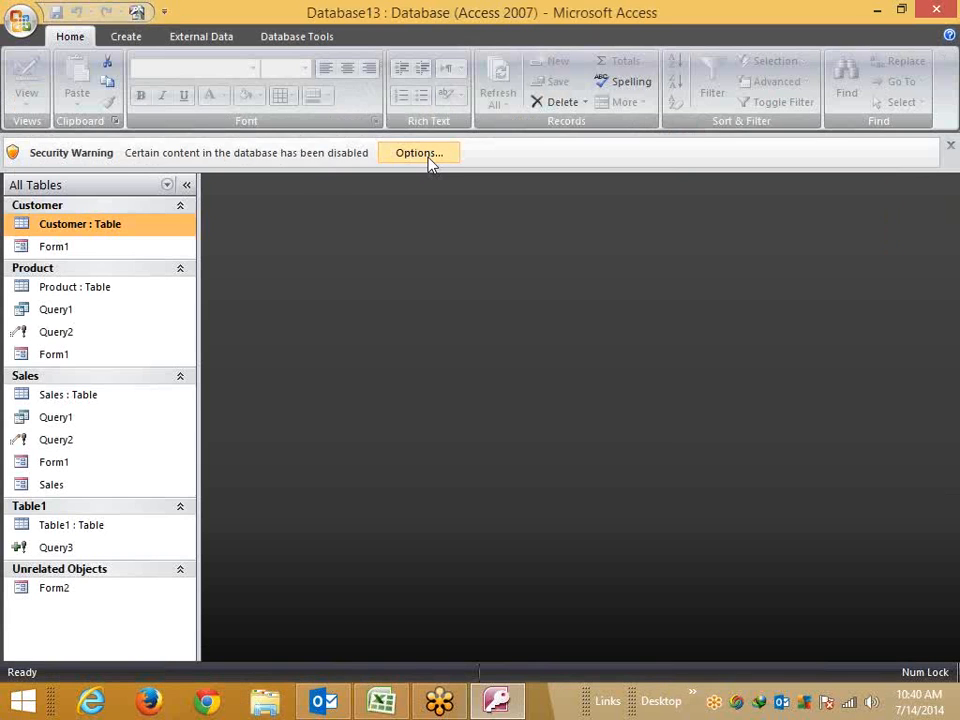
click(419, 153)
click(298, 461)
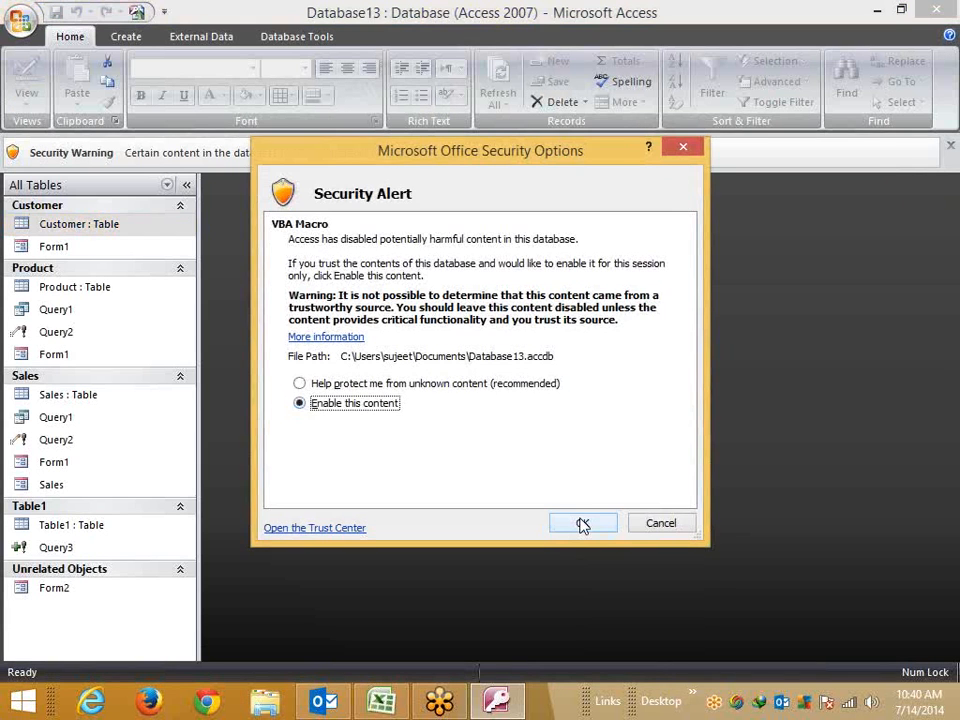
click(580, 520)
- Open Form2, fill in the person's first name, and enter Pune as the city
double_click(58, 552)
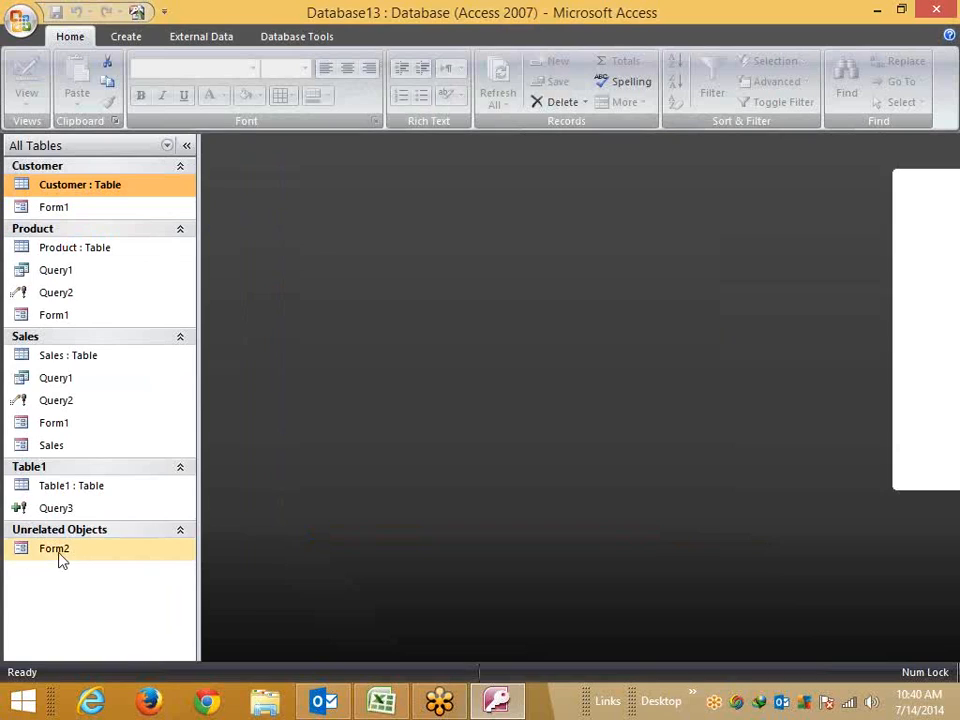
text(Rvi)
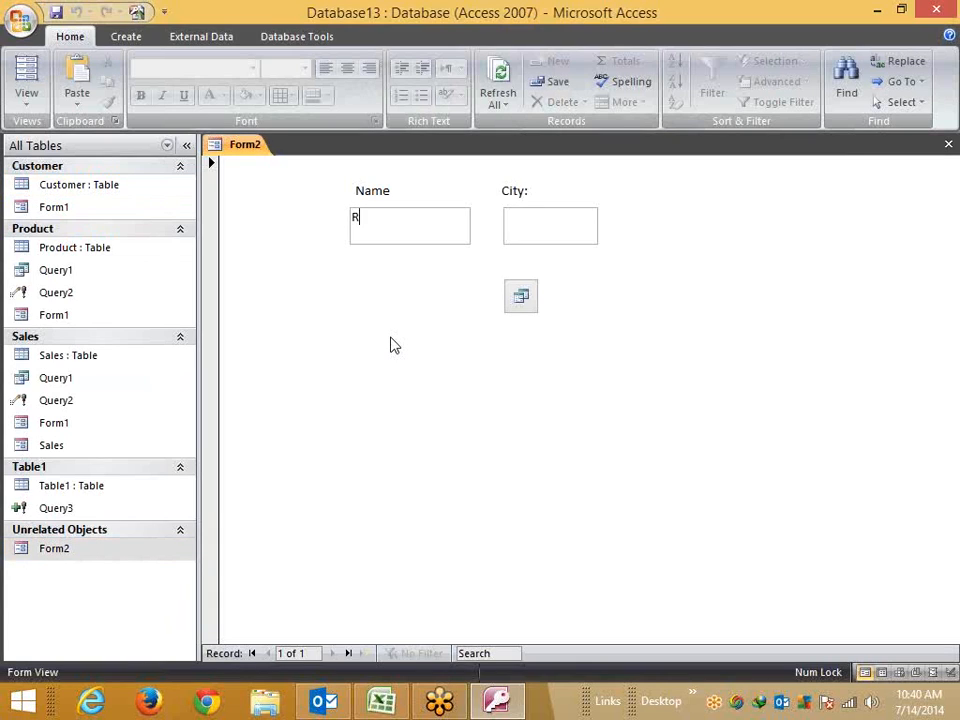
key(BackSpace)
key(BackSpace)
text(avi)
key(Tab)
text(Pune)
- Try to append the Form2 entry by running the form's append query, and dismiss the resulting dialogs
click(520, 299)
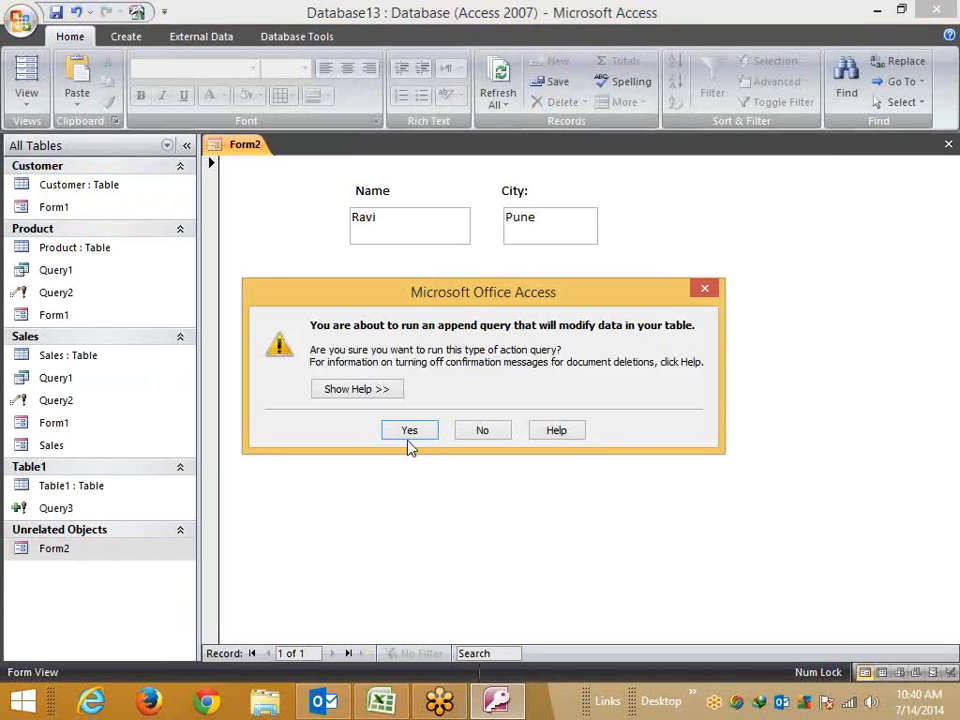
click(409, 432)
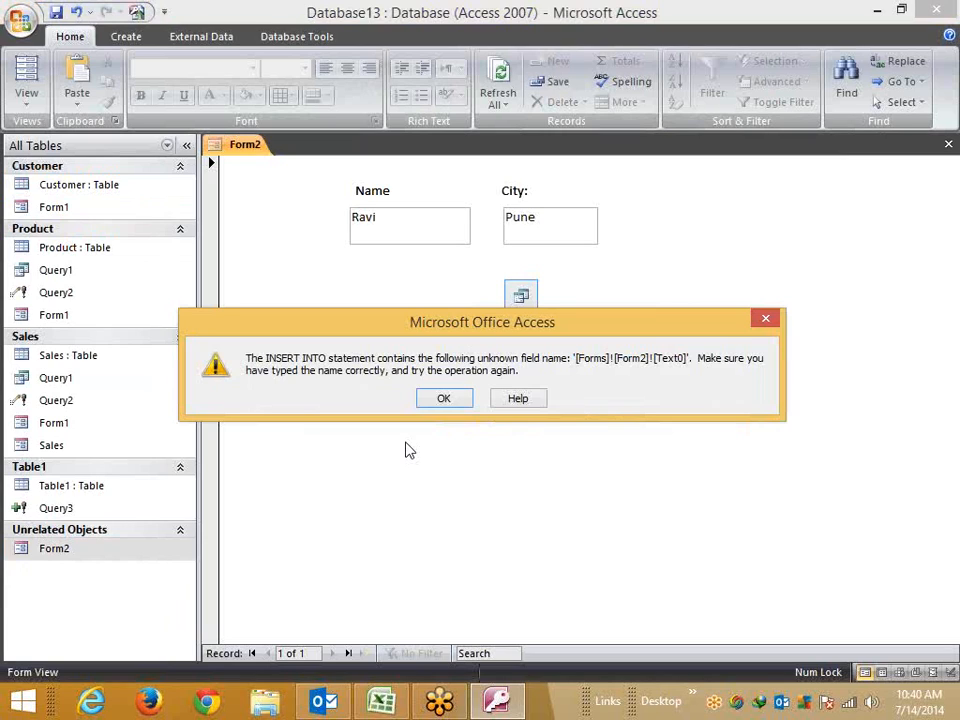
click(443, 400)
click(680, 152)
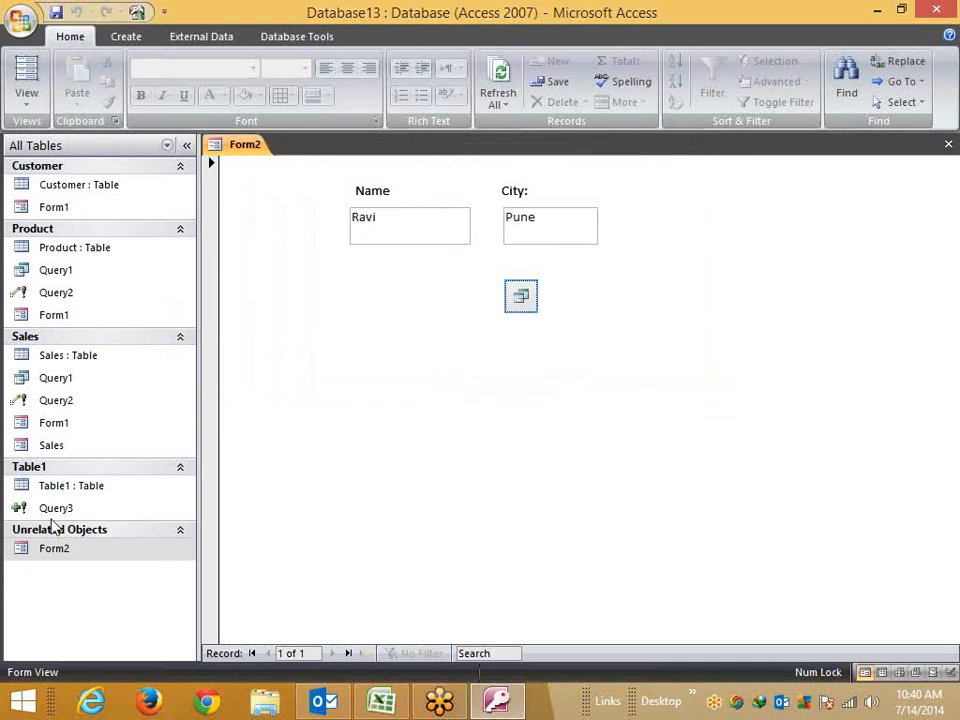
- Examine the SQL statement of the append query Query3, then close the query
right_click(71, 511)
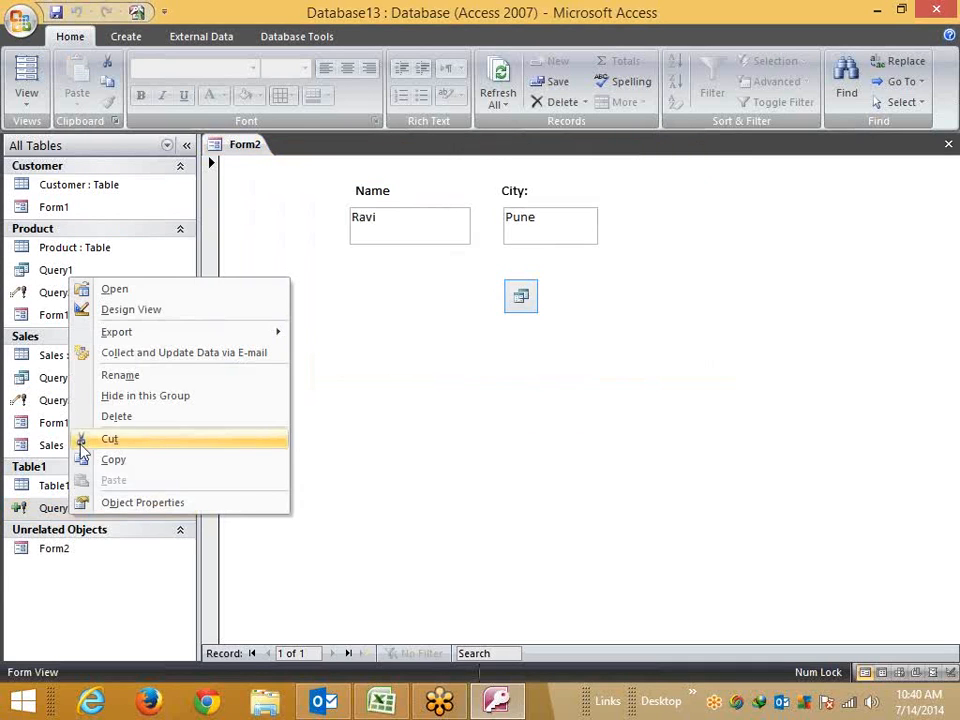
key(Return)
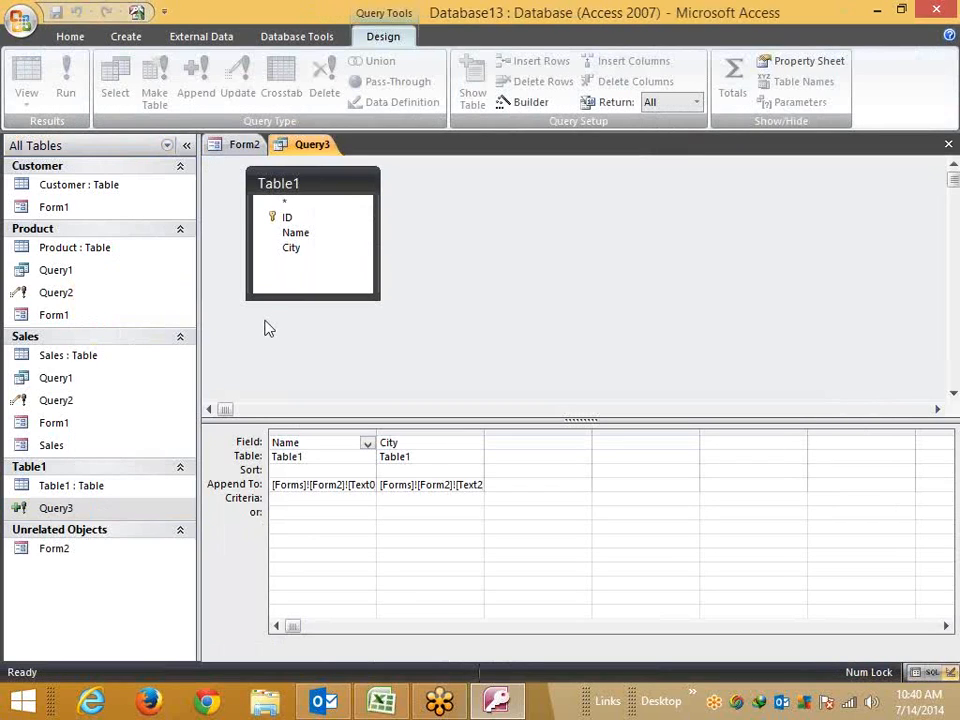
click(28, 104)
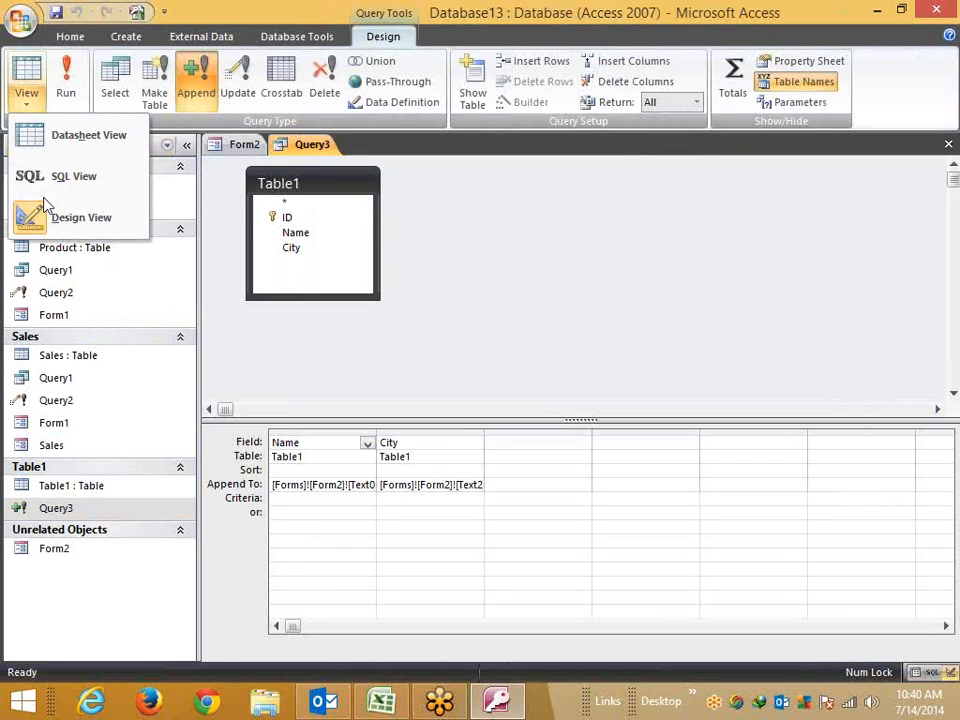
click(60, 176)
click(264, 164)
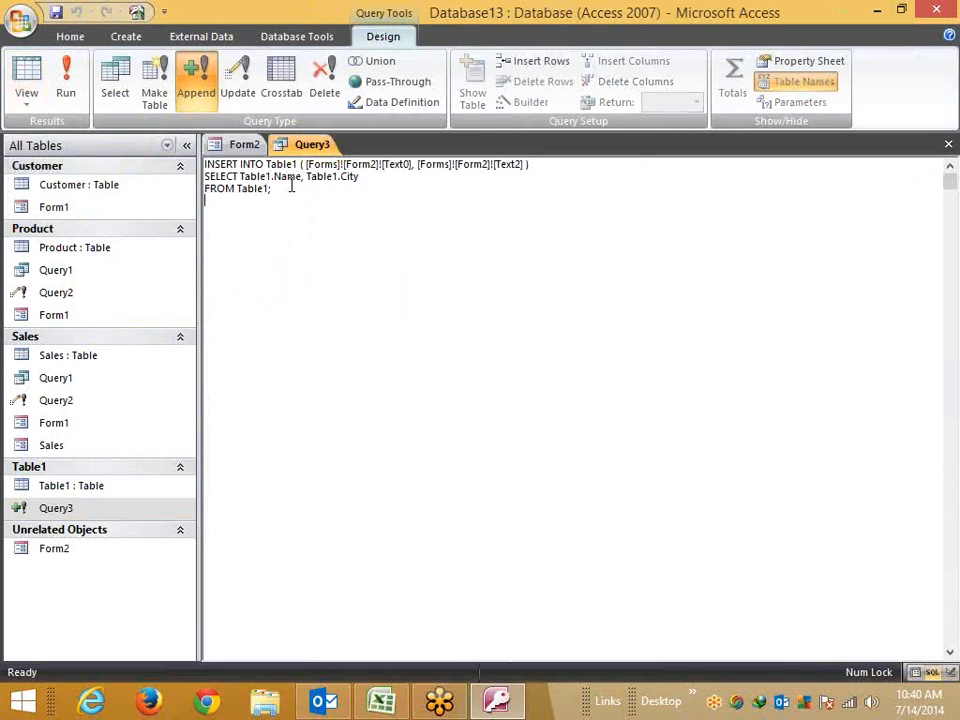
click(294, 166)
click(433, 218)
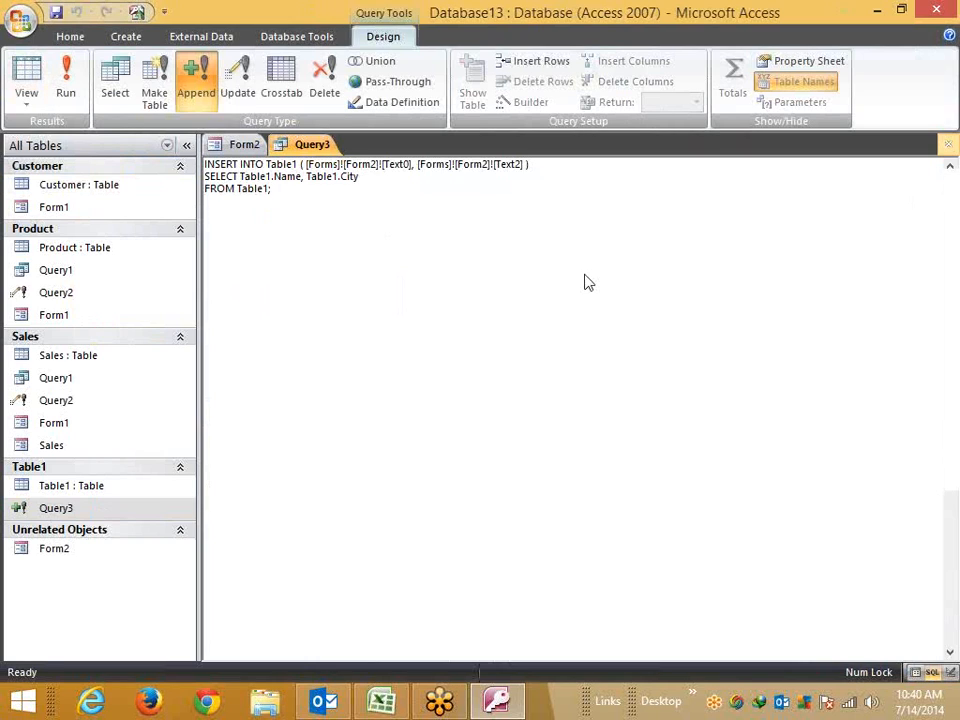
key(ctrl+w)
- In Query3's design, replace the first column's field with [Forms]![Form2]![Text0] and append it to Name
right_click(62, 508)
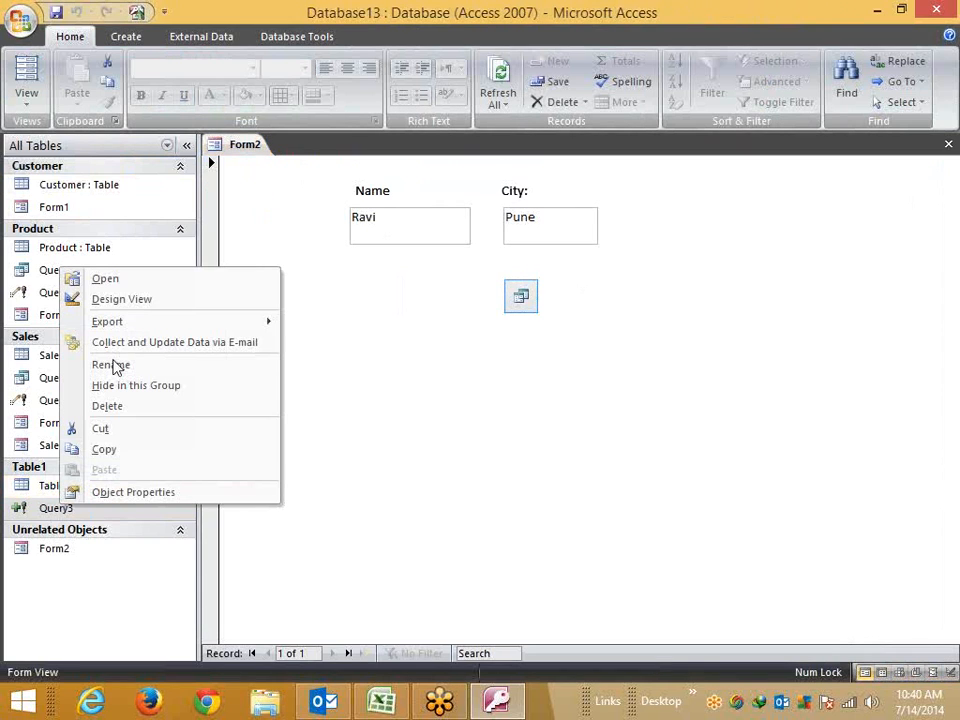
click(122, 300)
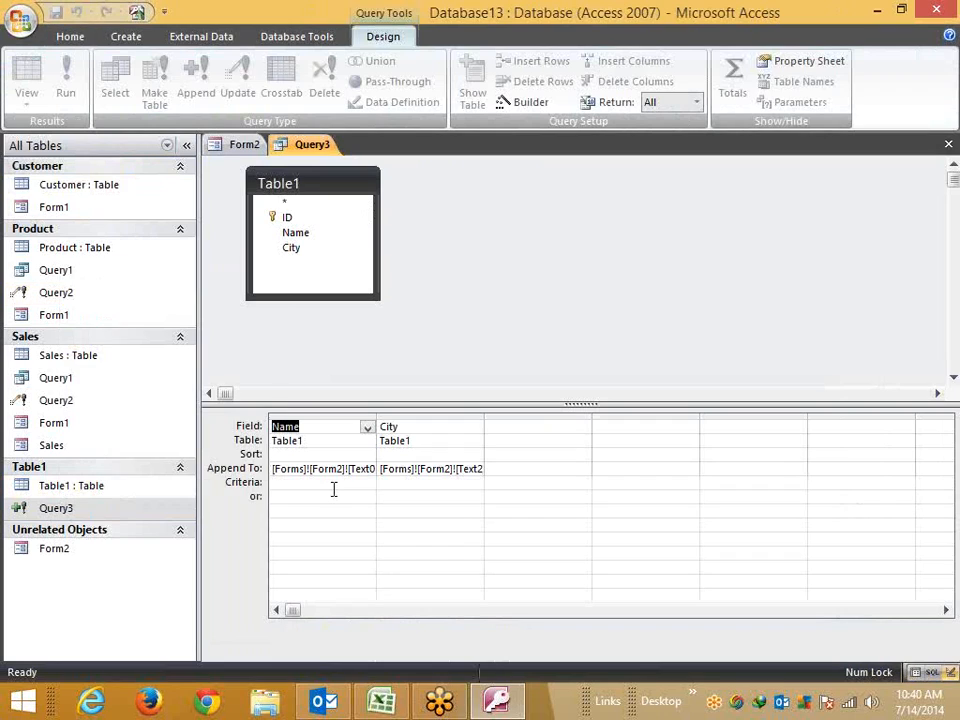
click(275, 468)
drag(328, 469, 422, 467)
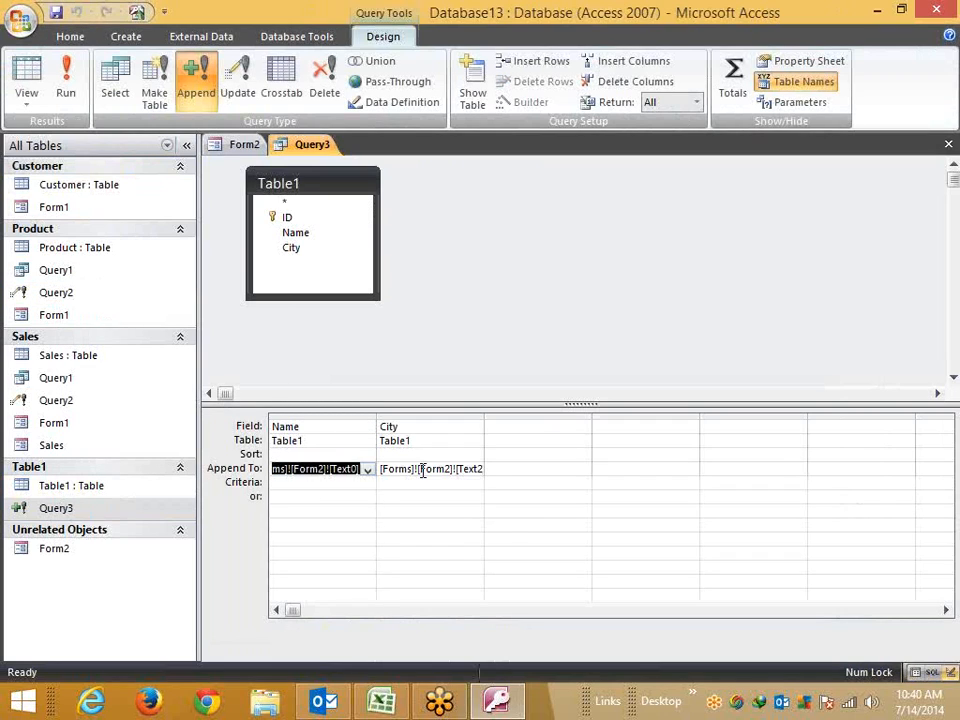
key(Delete)
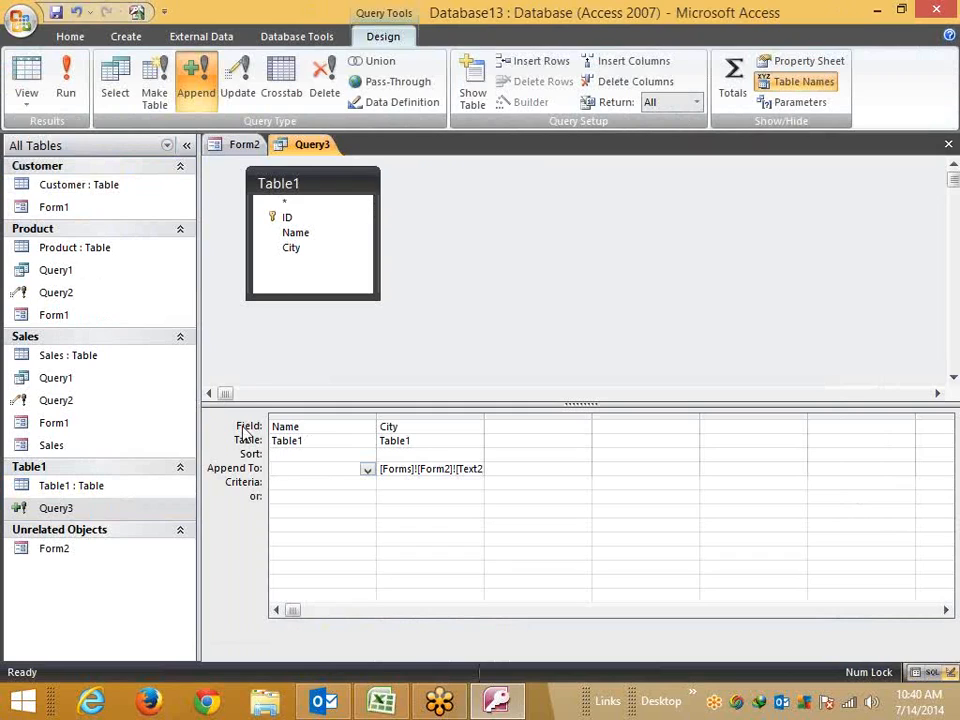
double_click(309, 427)
text([Forms]![Form2]![Text3])
click(333, 474)
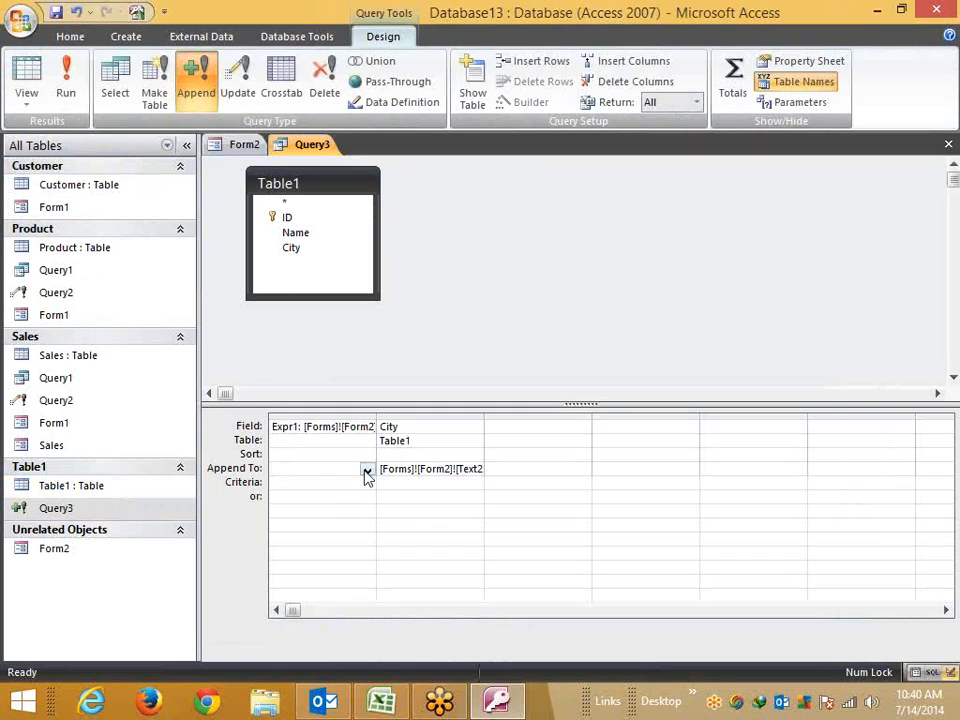
click(366, 470)
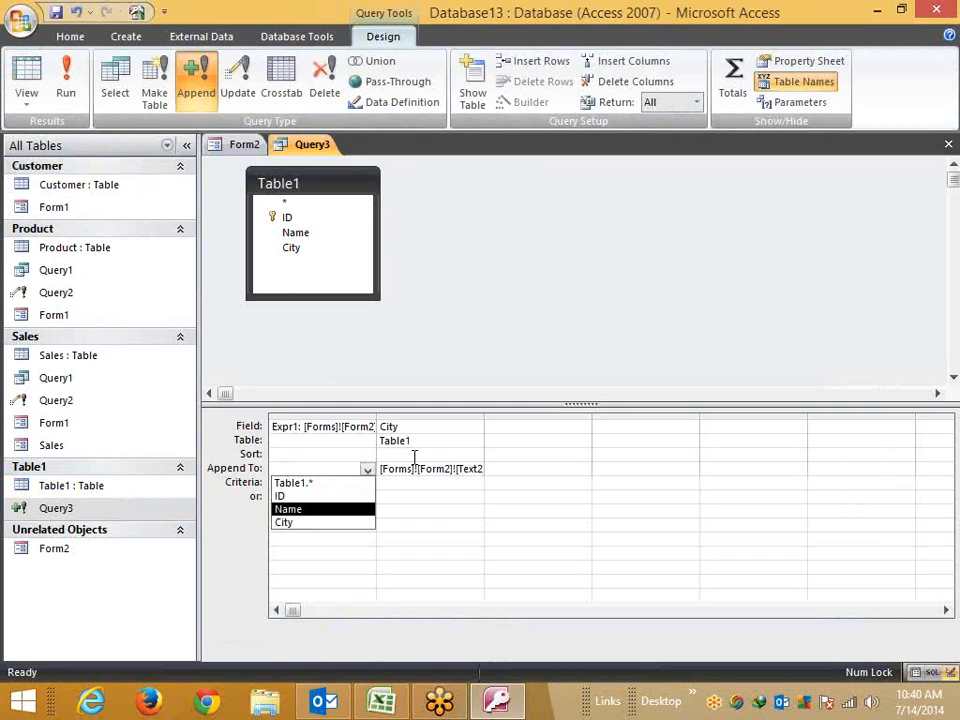
key(Return)
key(Return)
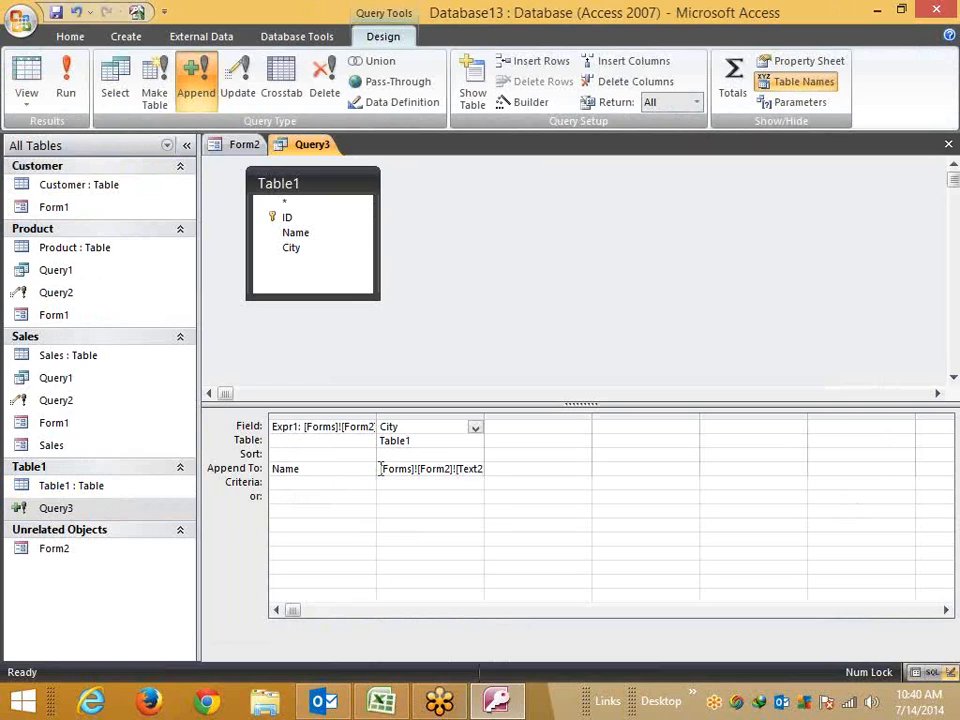
- Move [Forms]![Form2]![Text2] into the second column's field in place of City, and append it to City
drag(381, 469, 514, 468)
key(ctrl+x)
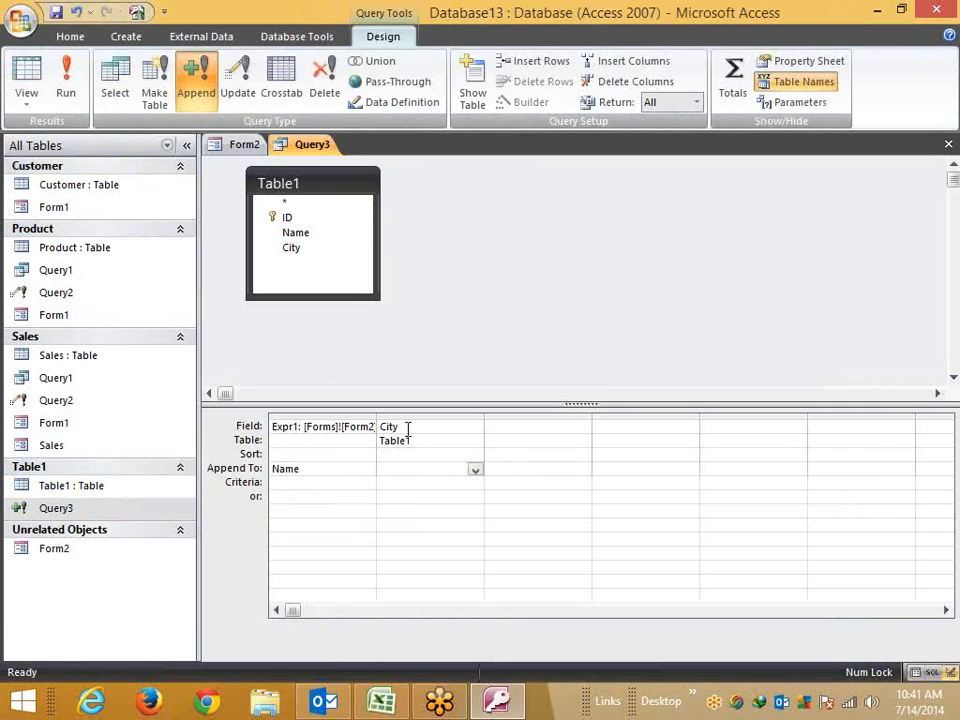
double_click(390, 427)
key(ctrl+v)
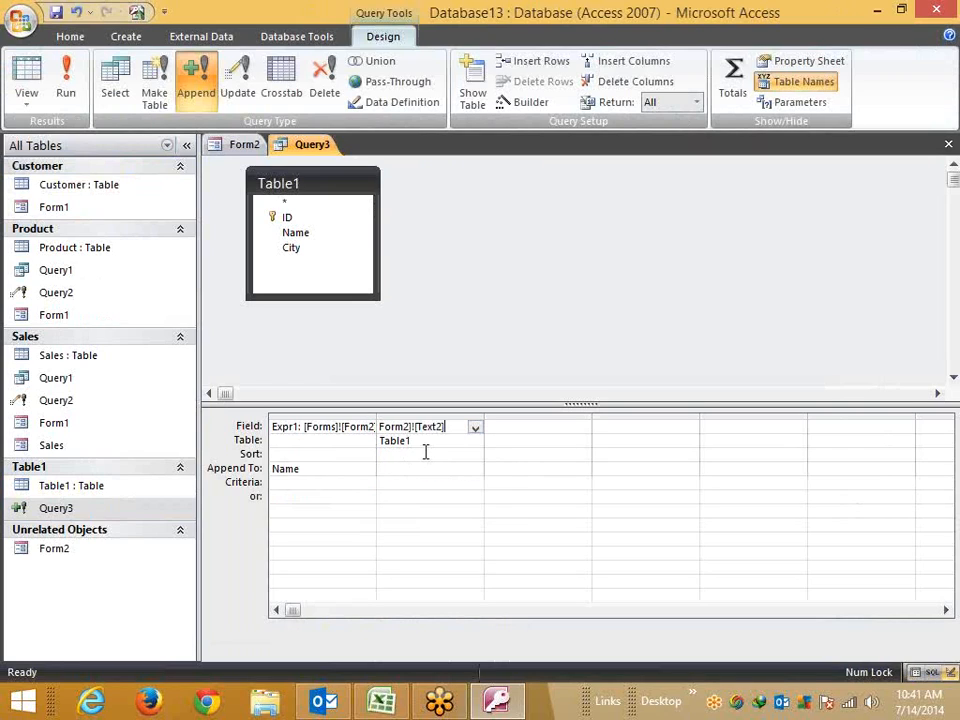
click(467, 469)
click(475, 469)
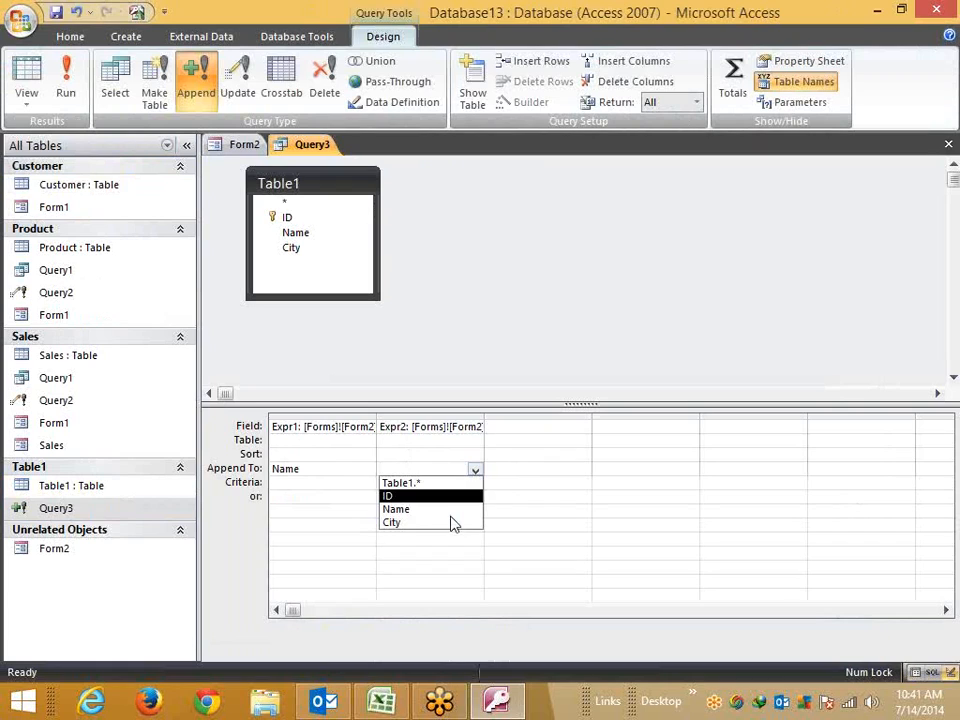
click(449, 521)
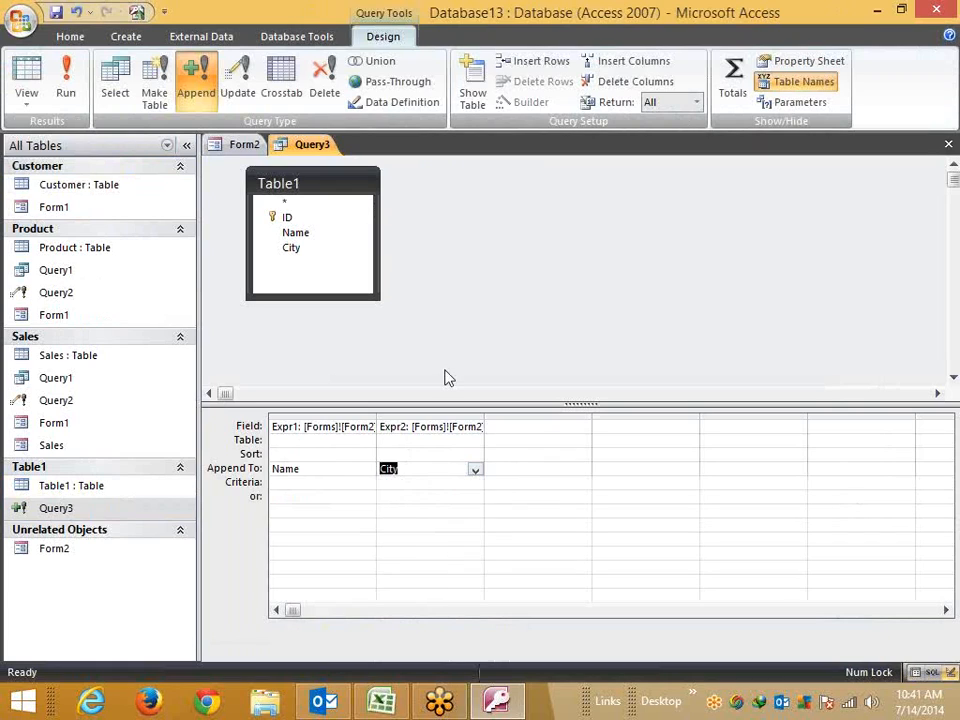
- Show Query3 as SQL and delete the SELECT keyword before the form references
click(28, 100)
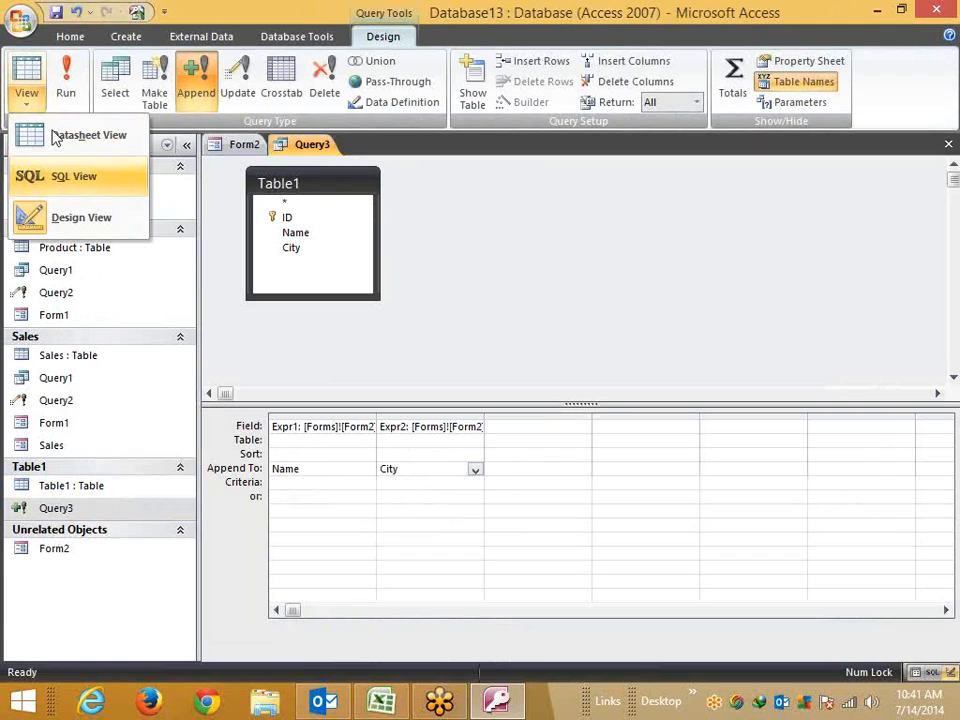
click(73, 176)
click(237, 176)
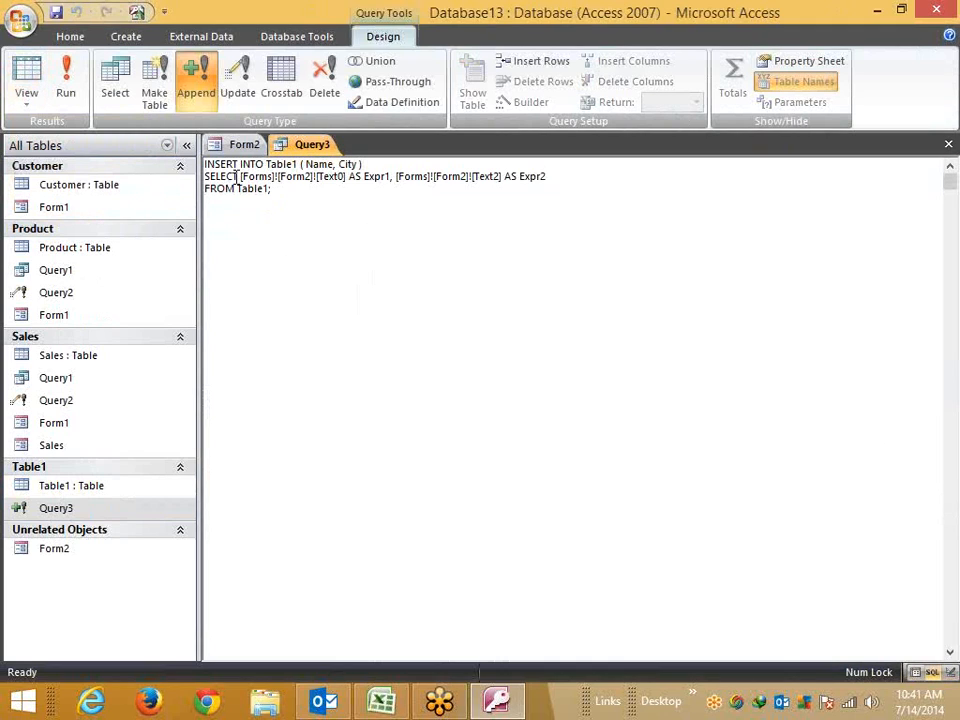
click(350, 260)
click(209, 173)
double_click(210, 176)
key(Delete)
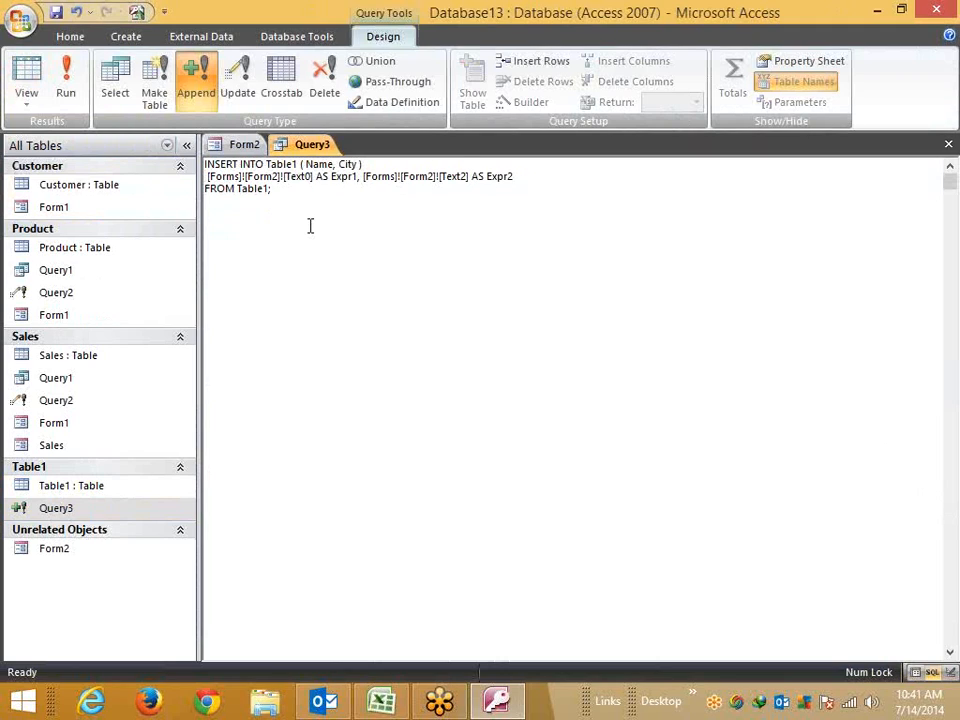
key(Delete)
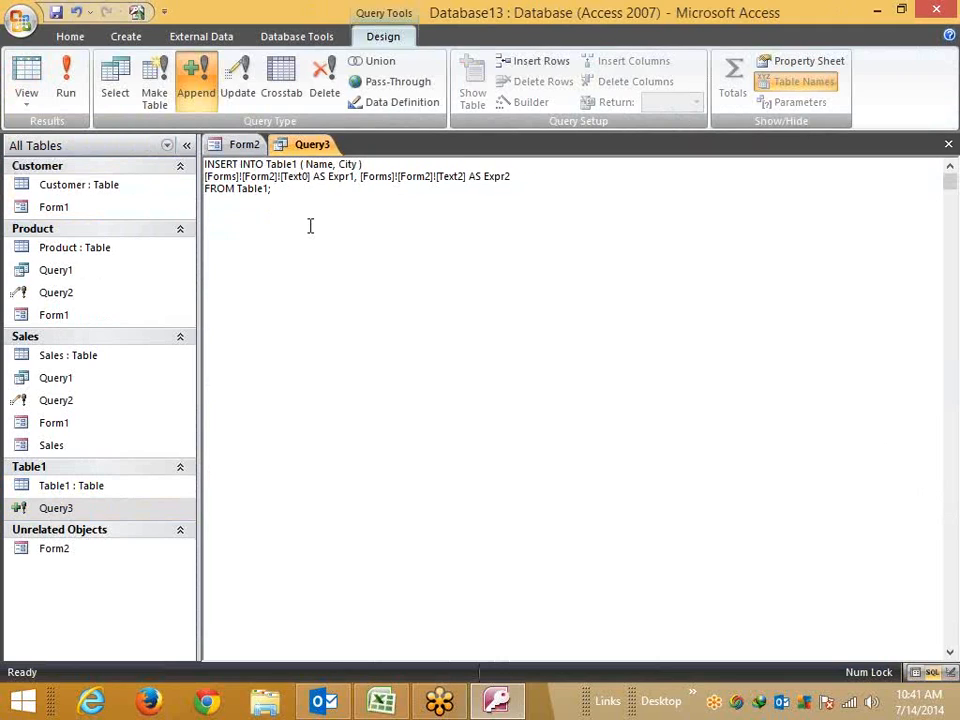
- Delete the AS Expr1 alias and its comma after [Forms]![Form2]![Text0] in the SQL statement
click(313, 177)
key(Delete)
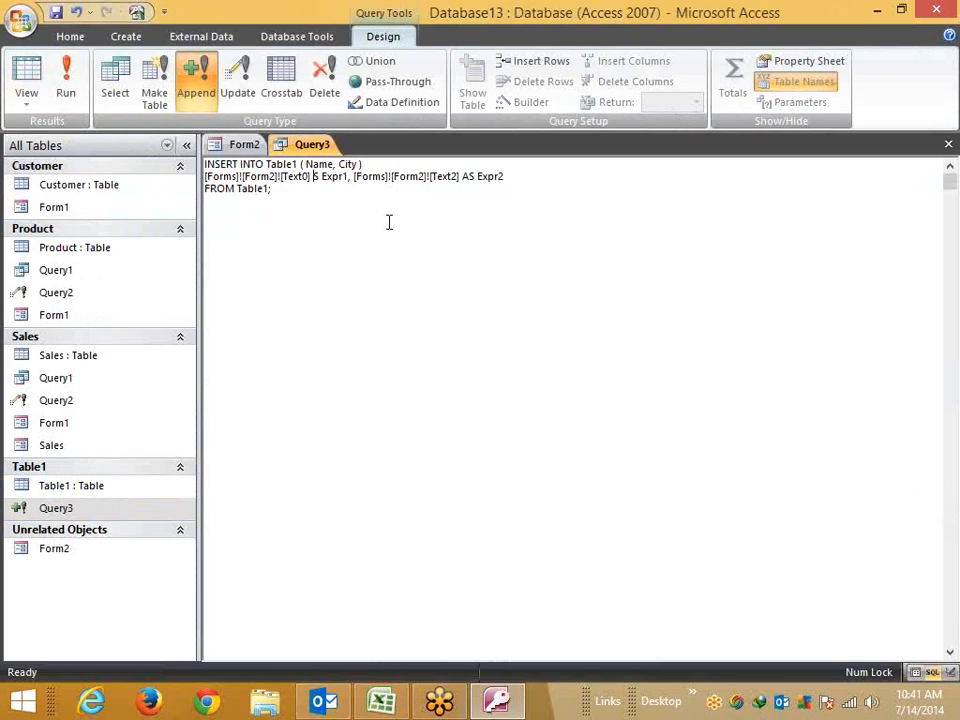
key(Delete)
key(Delete)
key(Delete)
key(Delete)
key(Delete)
key(Delete)
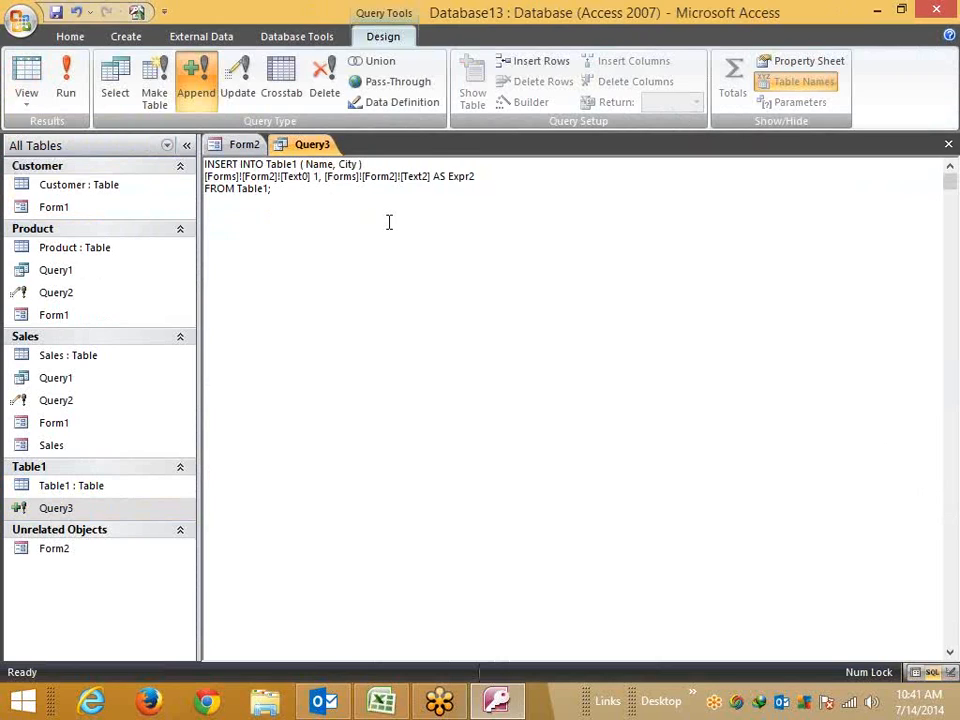
key(Delete)
key(Delete)
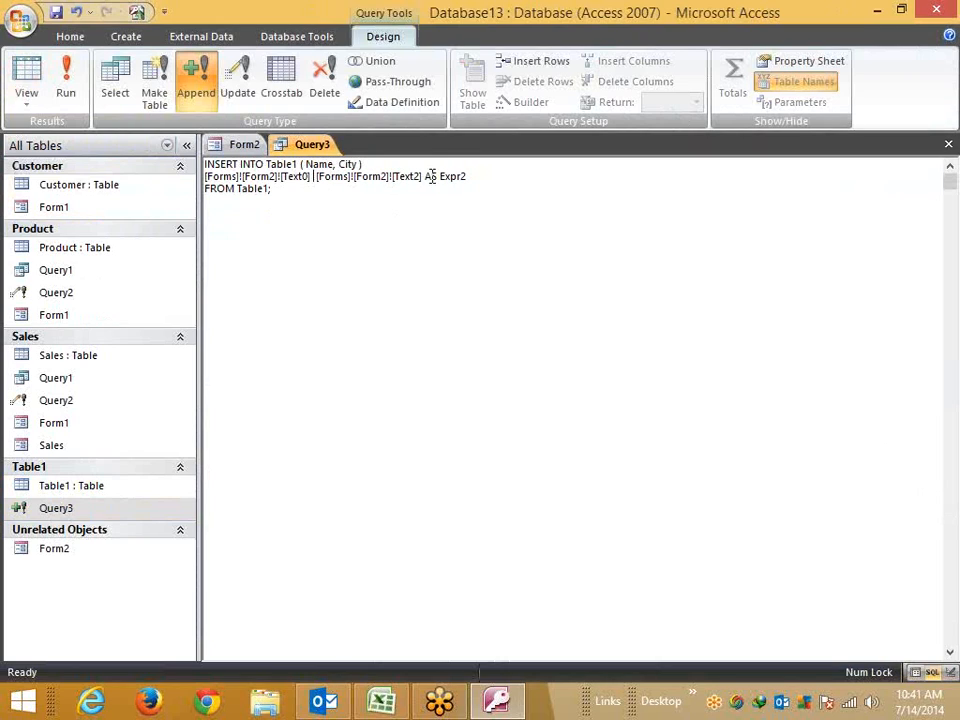
- Delete the AS Expr2 alias after [Forms]![Form2]![Text2] and the FROM Table1 clause from Query3's SQL statement
drag(424, 176, 486, 199)
key(Delete)
click(261, 197)
drag(199, 186, 236, 219)
click(266, 189)
drag(205, 189, 250, 244)
key(Delete)
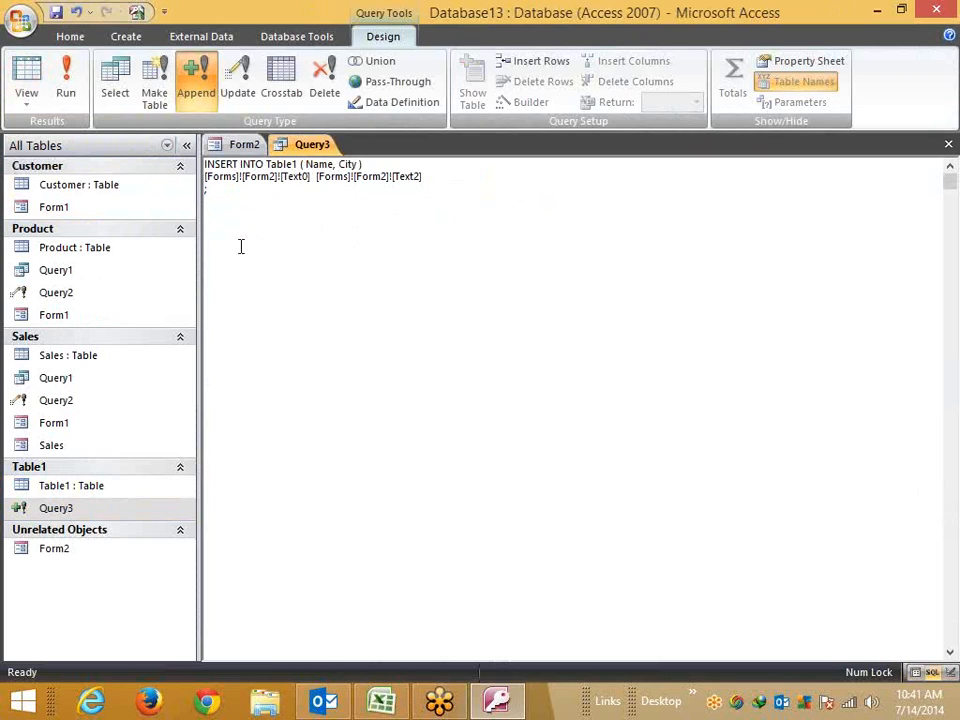
- Try to close Query3 and save its design changes
key(ctrl+w)
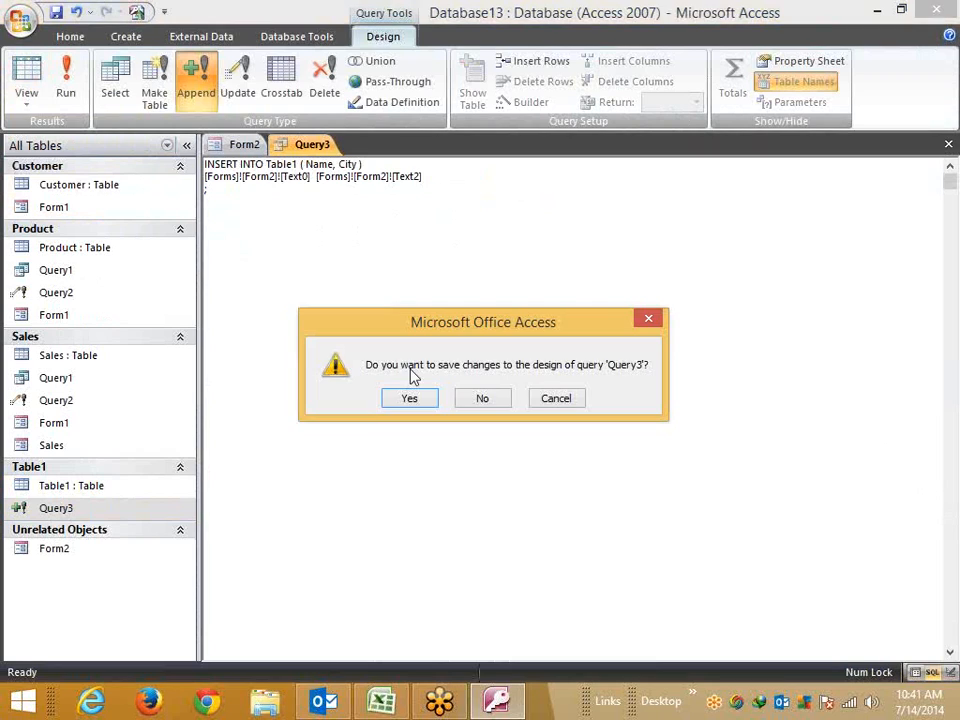
click(412, 399)
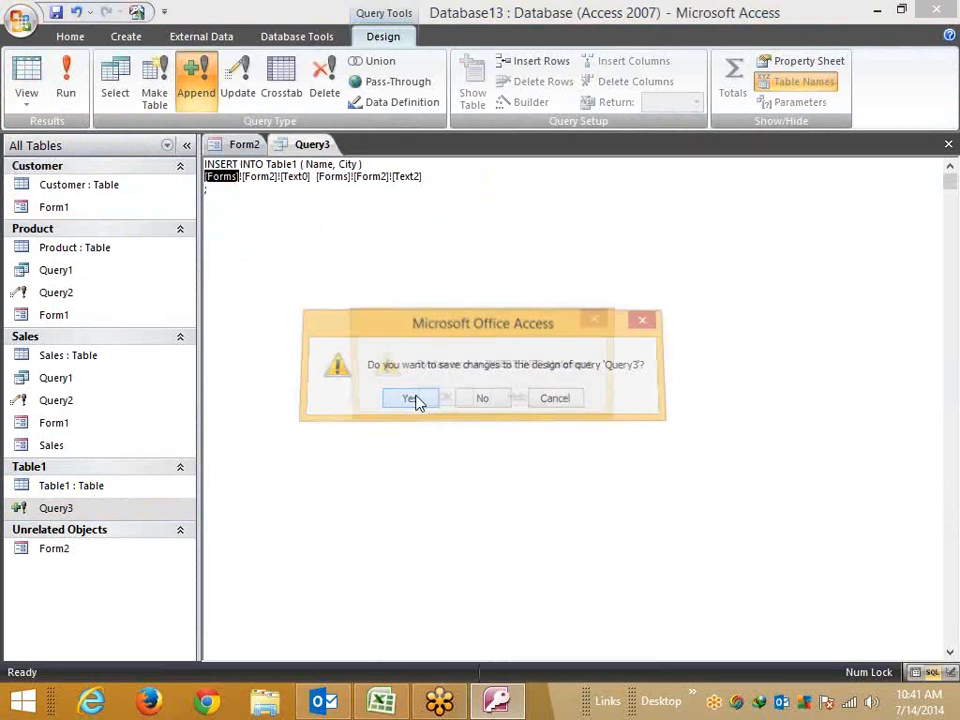
key(Return)
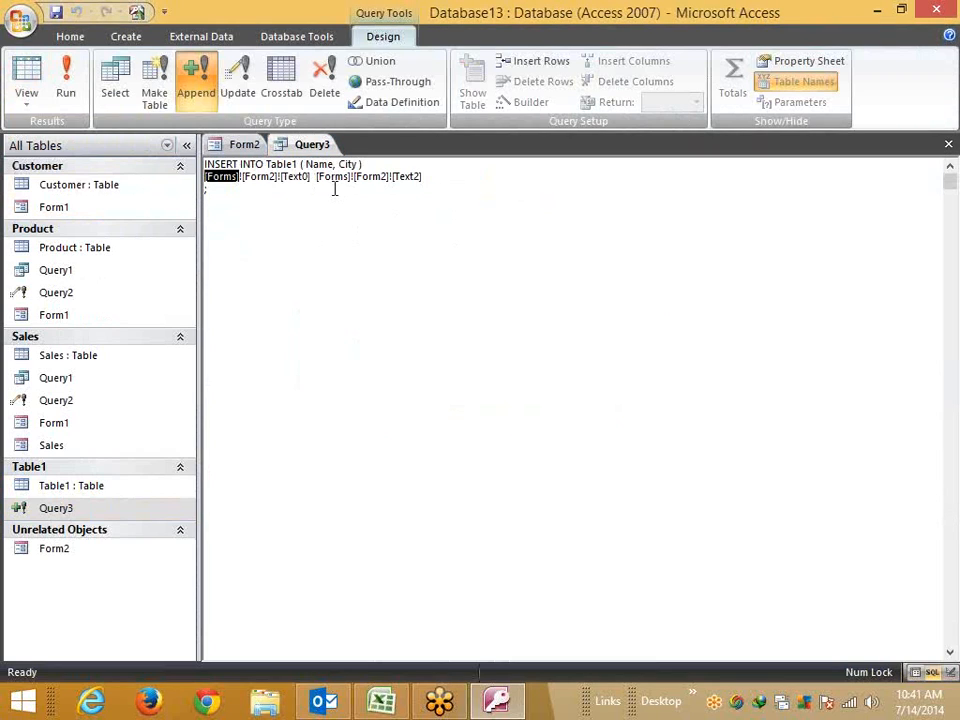
- Insert a comma between the two form references in the SQL statement and try to save and close Query3 again
click(334, 188)
text(,)
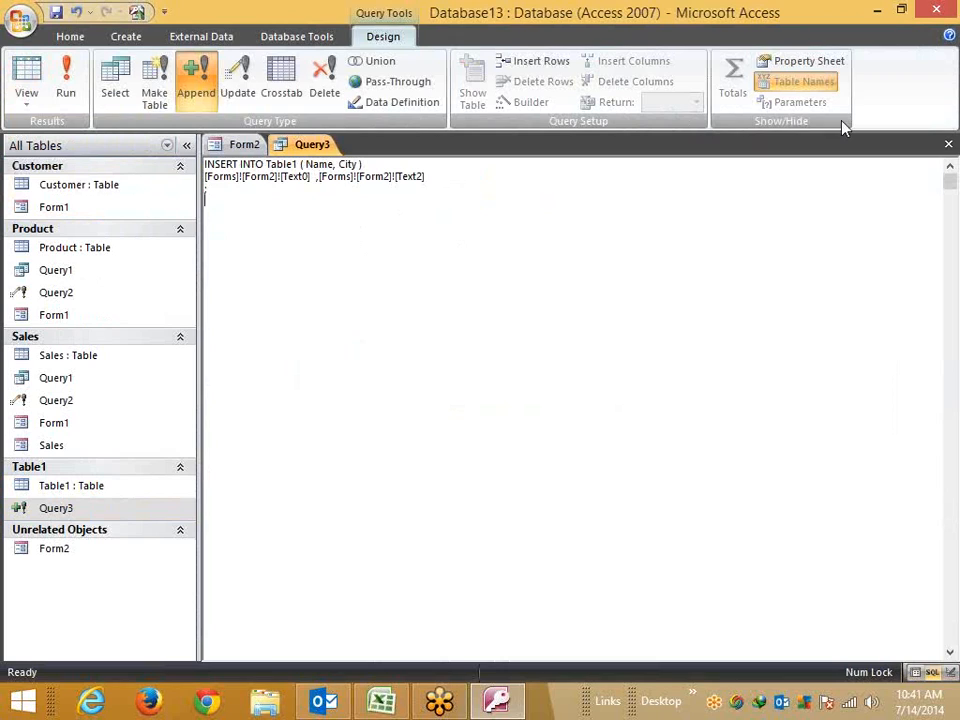
click(948, 144)
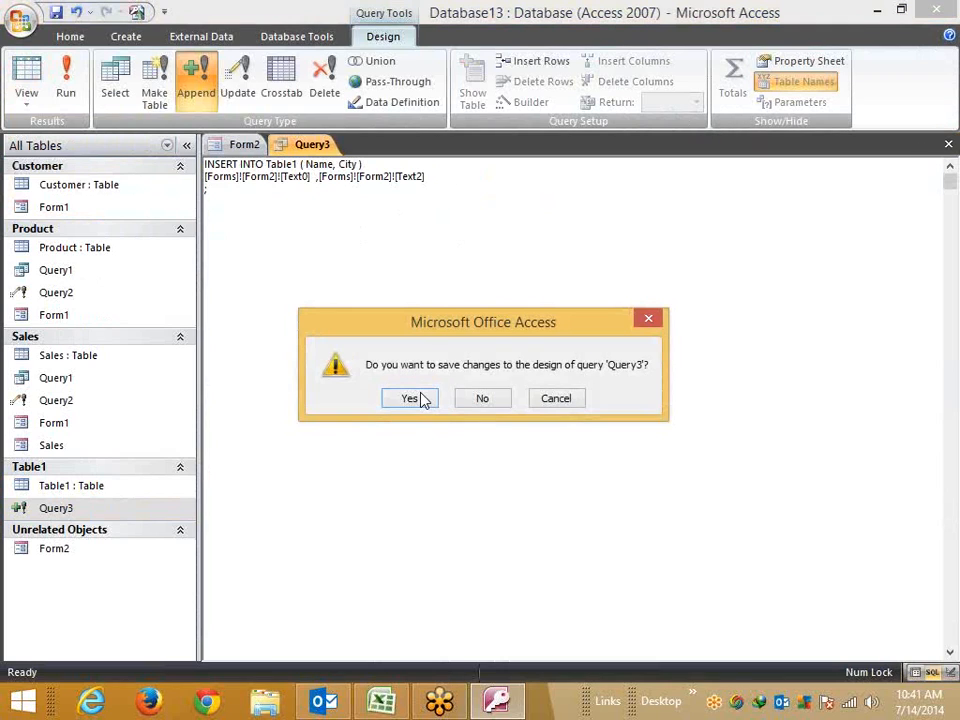
click(422, 399)
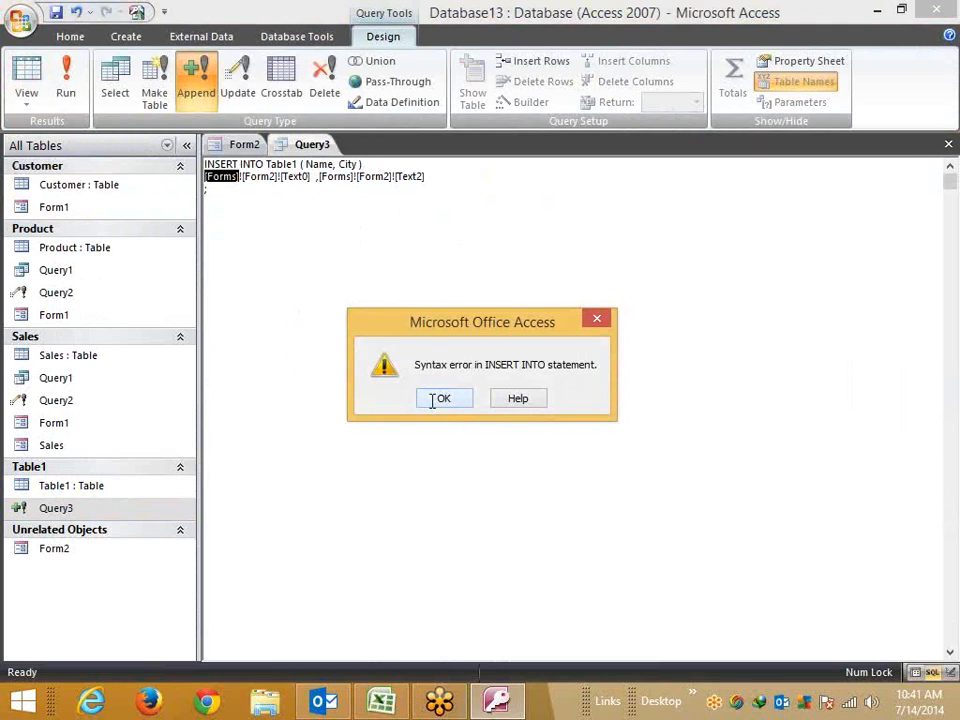
click(436, 399)
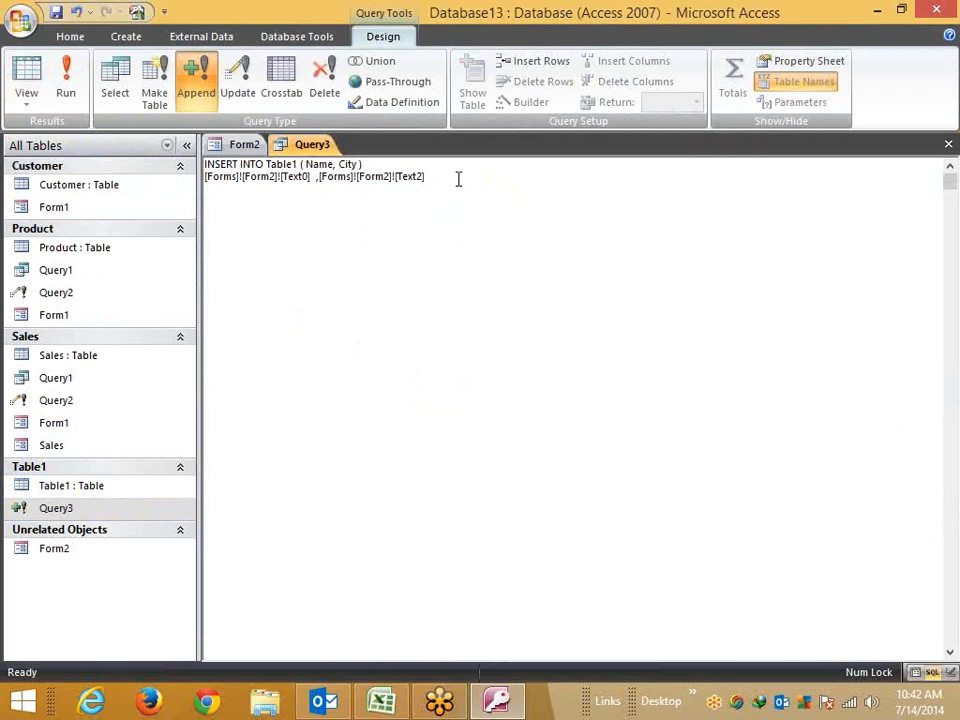
- Place the semicolon directly after [Forms]![Form2]![Text2] and remove the extra space before the comma
text(;)
click(351, 199)
click(316, 178)
key(BackSpace)
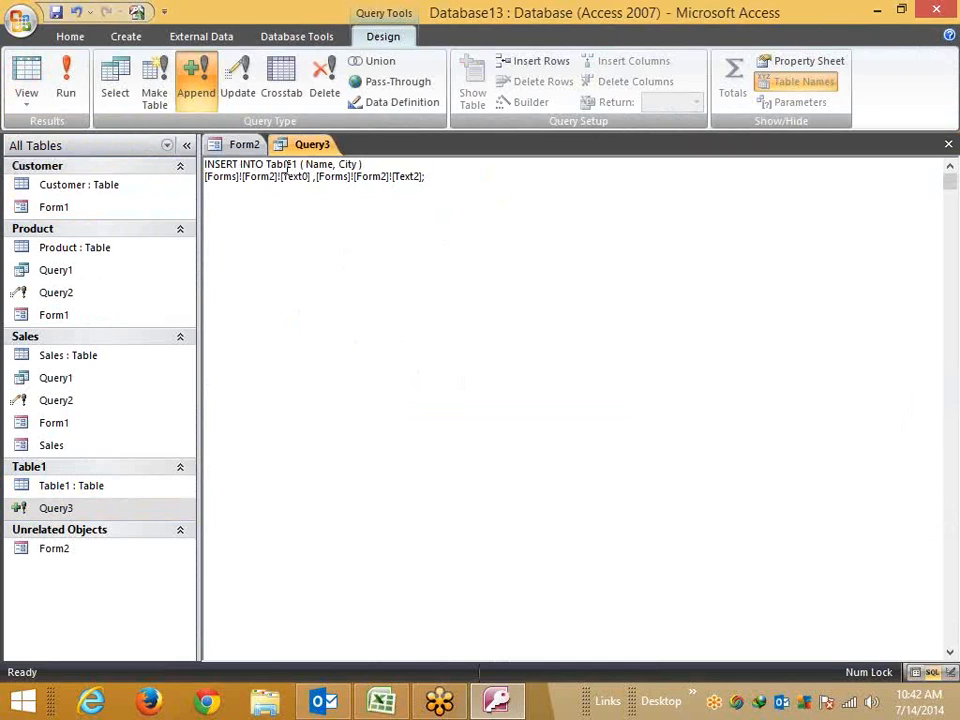
- Add the VALUES keyword before the form references and try to close Query3 with its changes saved
text(VALU)
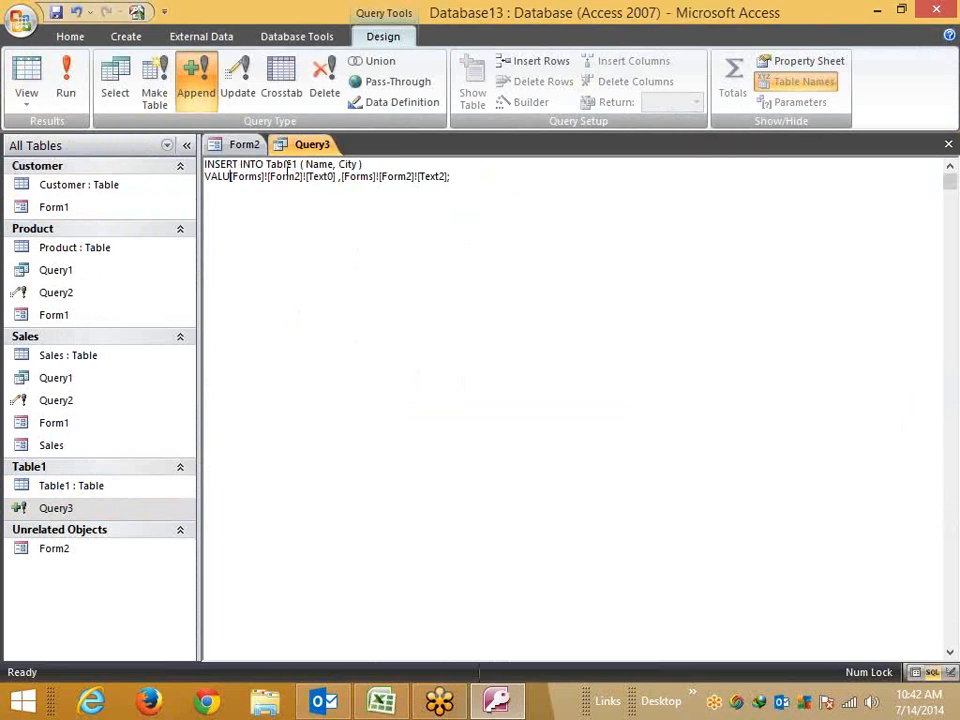
text(ES)
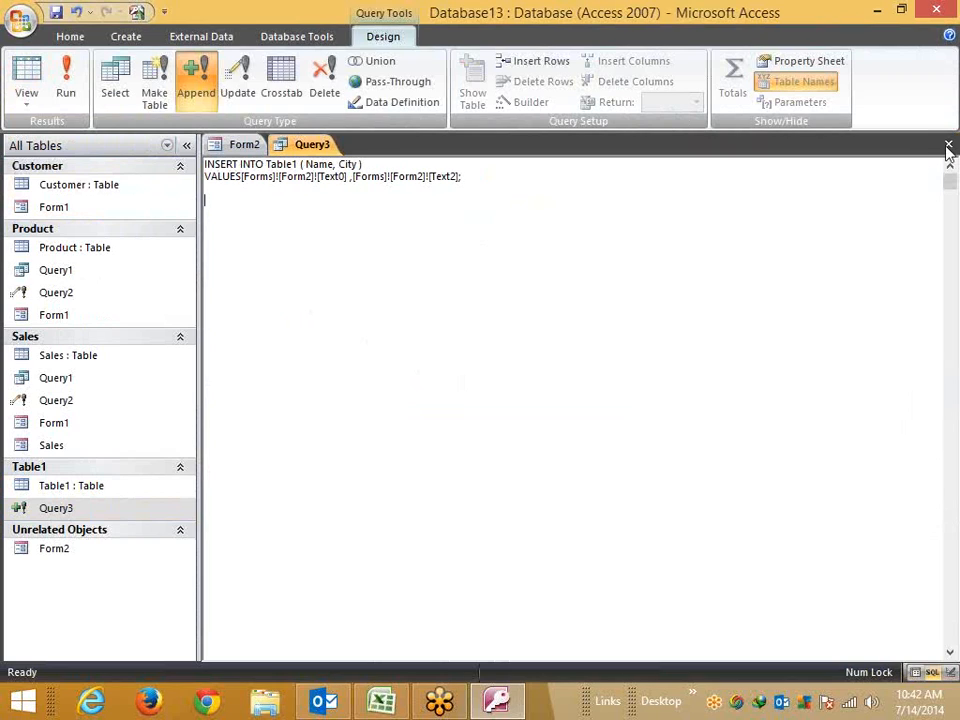
click(947, 144)
click(416, 400)
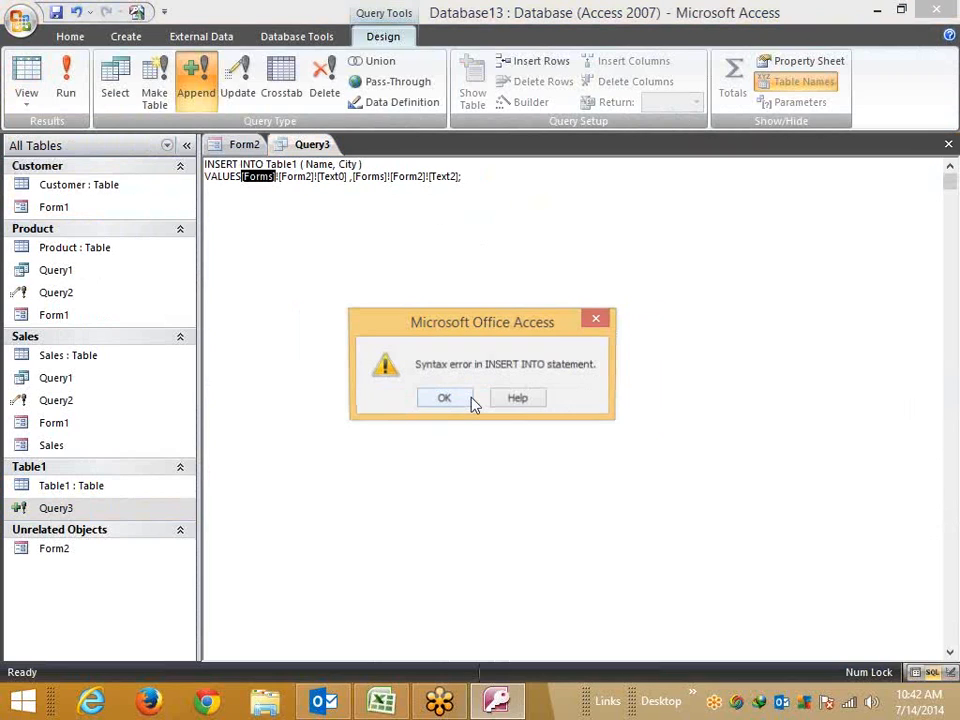
key(Return)
- Enclose the two form references after VALUES in parentheses, and save and close Query3
click(256, 177)
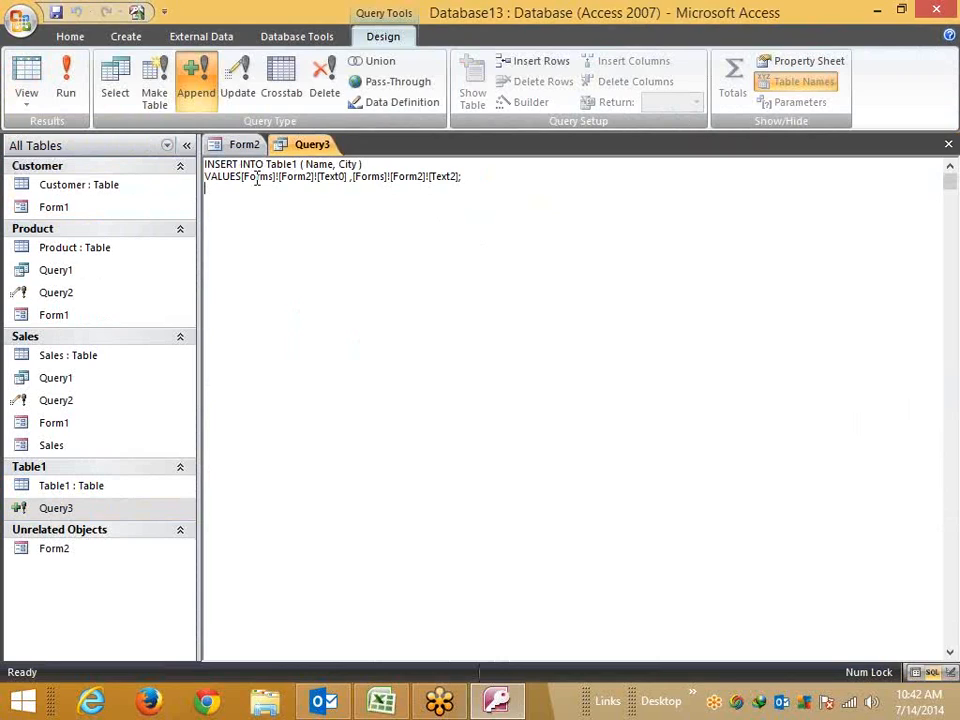
click(242, 177)
text(()
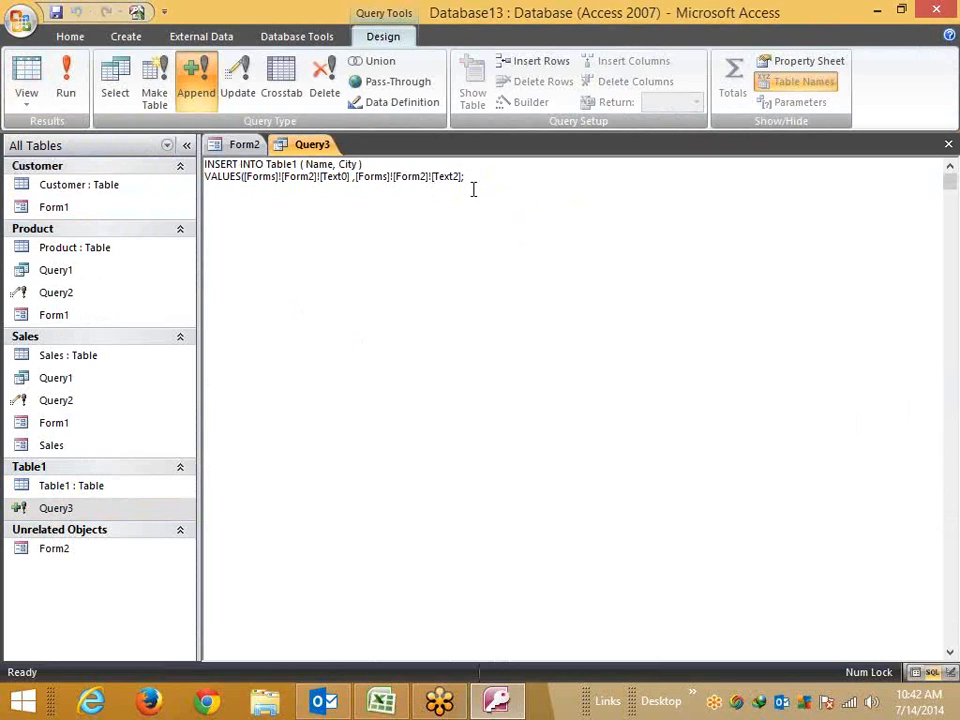
click(474, 190)
key(Left)
text())
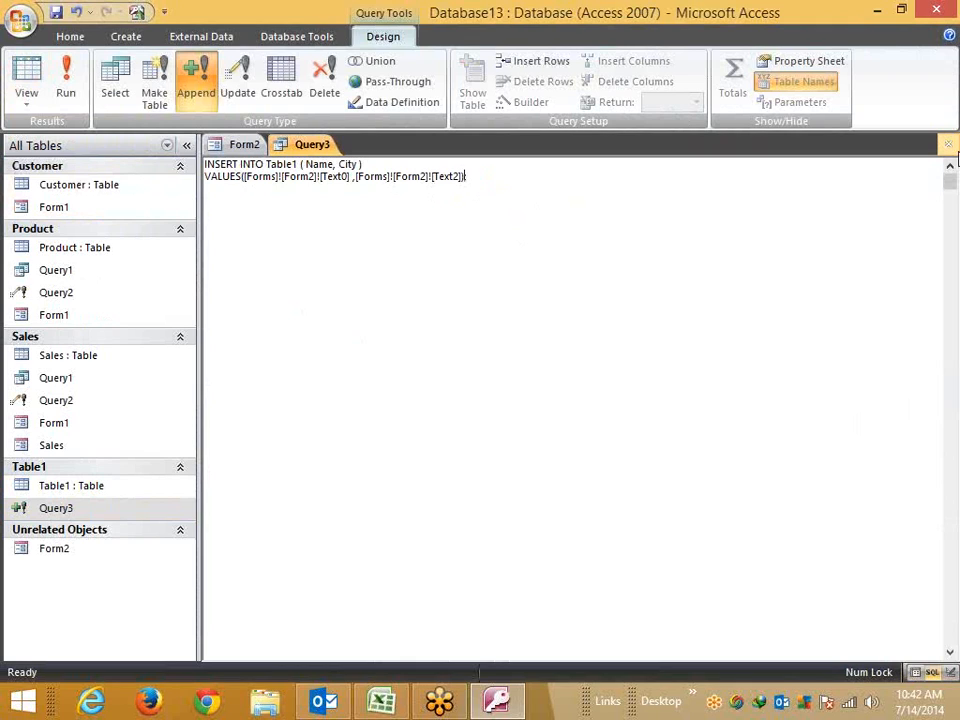
click(949, 145)
click(422, 400)
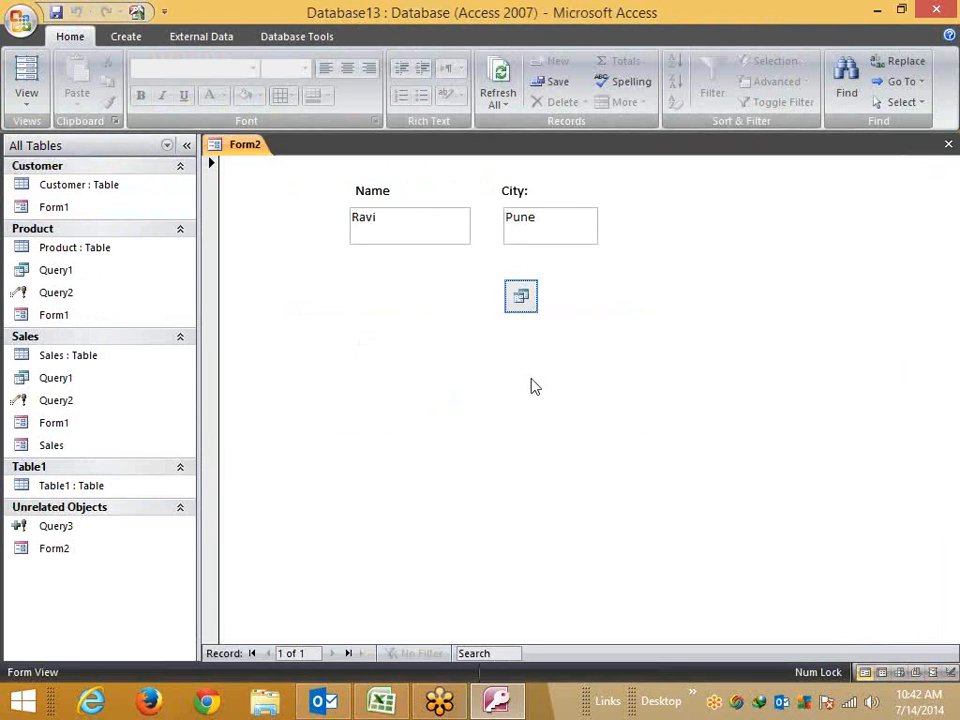
- Run the append query with Form2's command button and confirm appending the name and city entered there
click(517, 298)
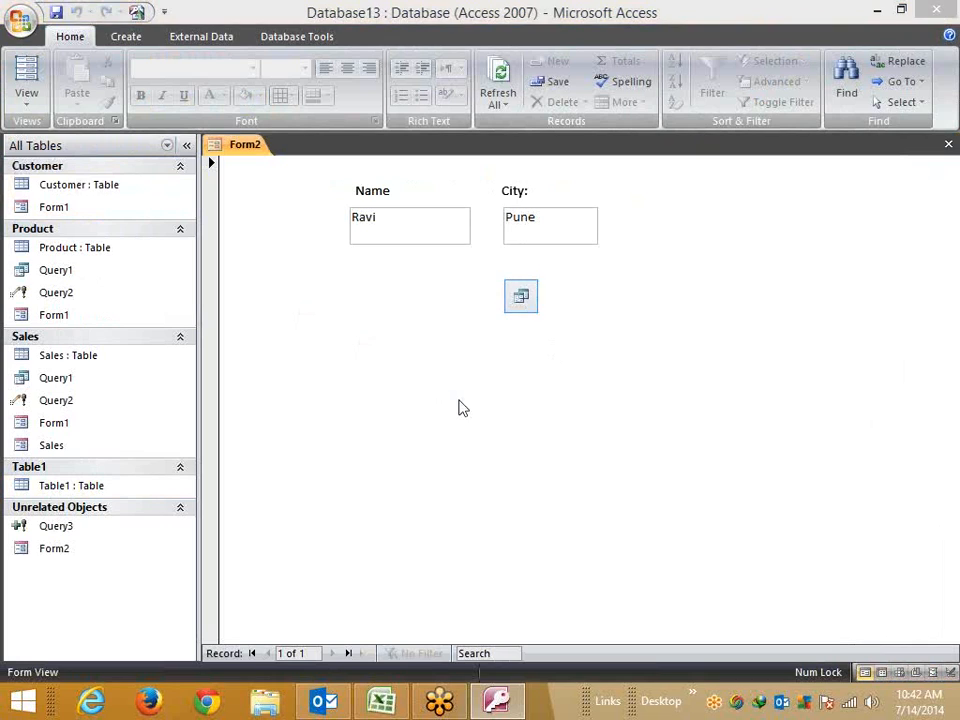
click(414, 431)
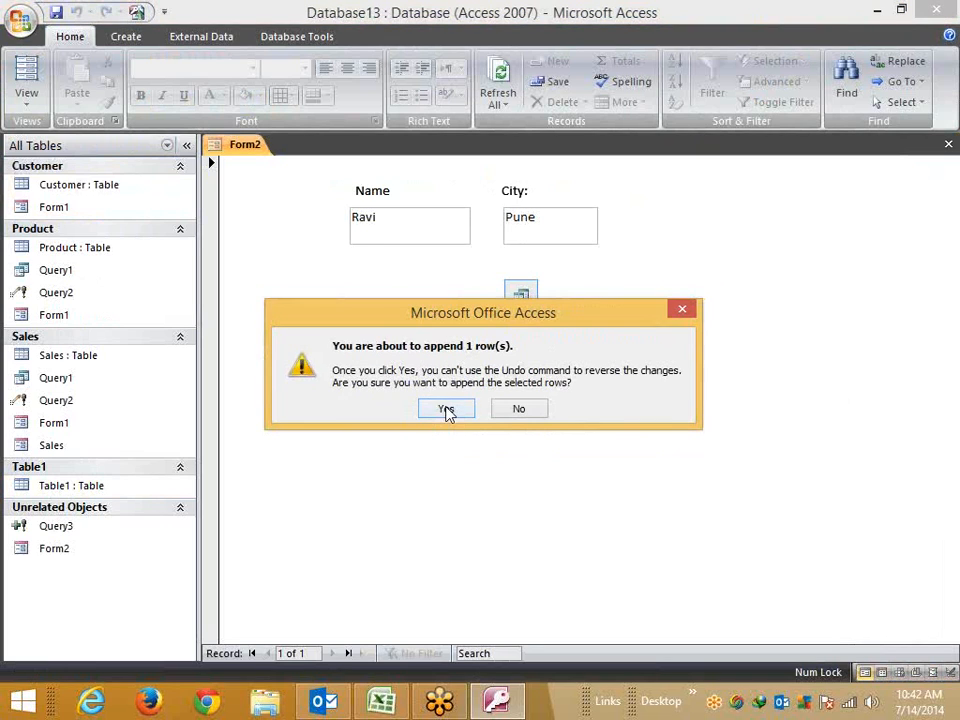
click(447, 411)
- Open Table1 to check the appended name and city record, and close the table
click(62, 488)
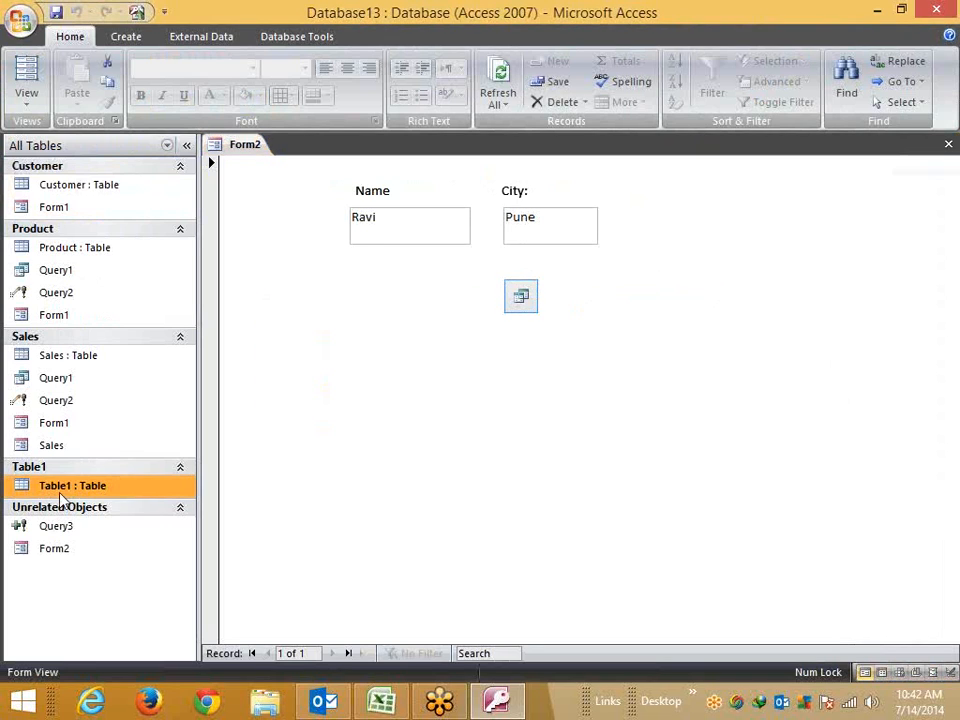
double_click(60, 488)
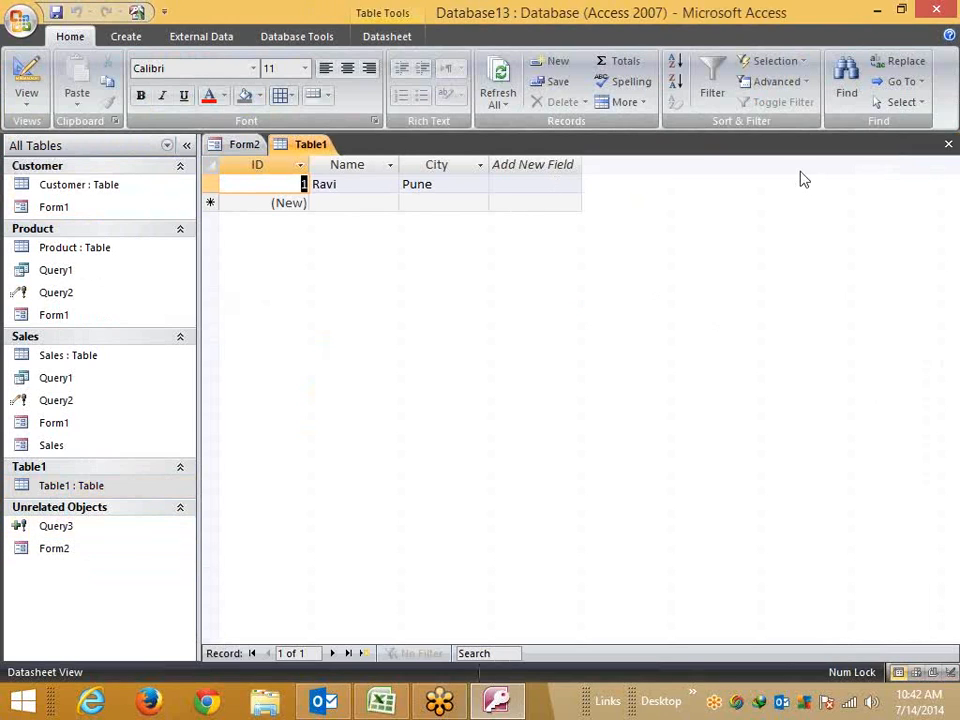
click(949, 146)
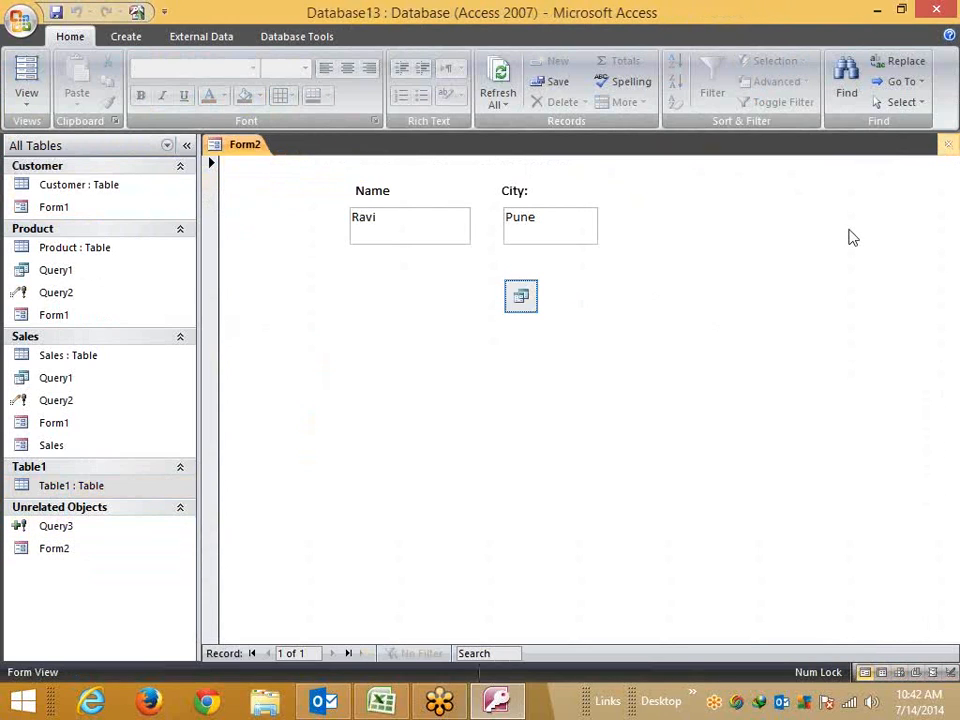
- Close Form2, reopen it to view its entry fields, and close it again
click(949, 146)
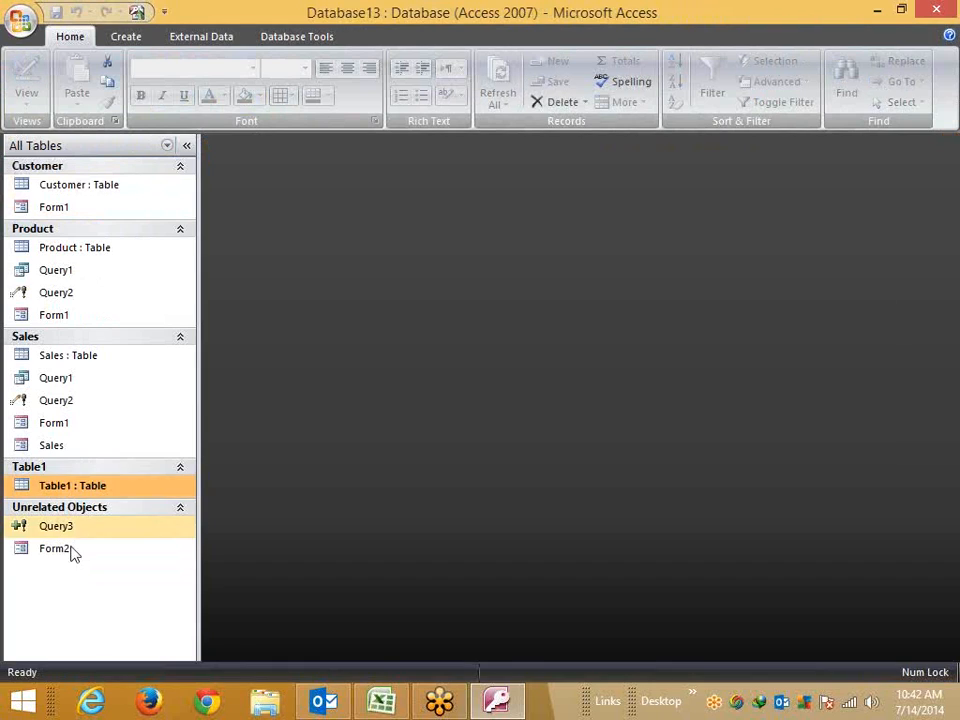
double_click(71, 549)
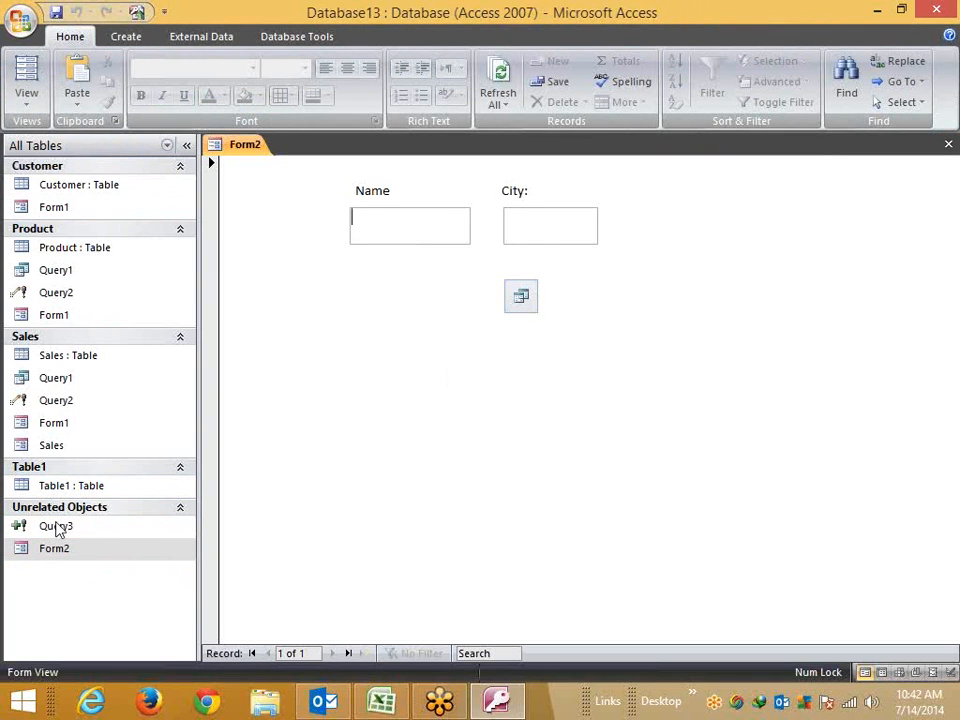
click(948, 146)
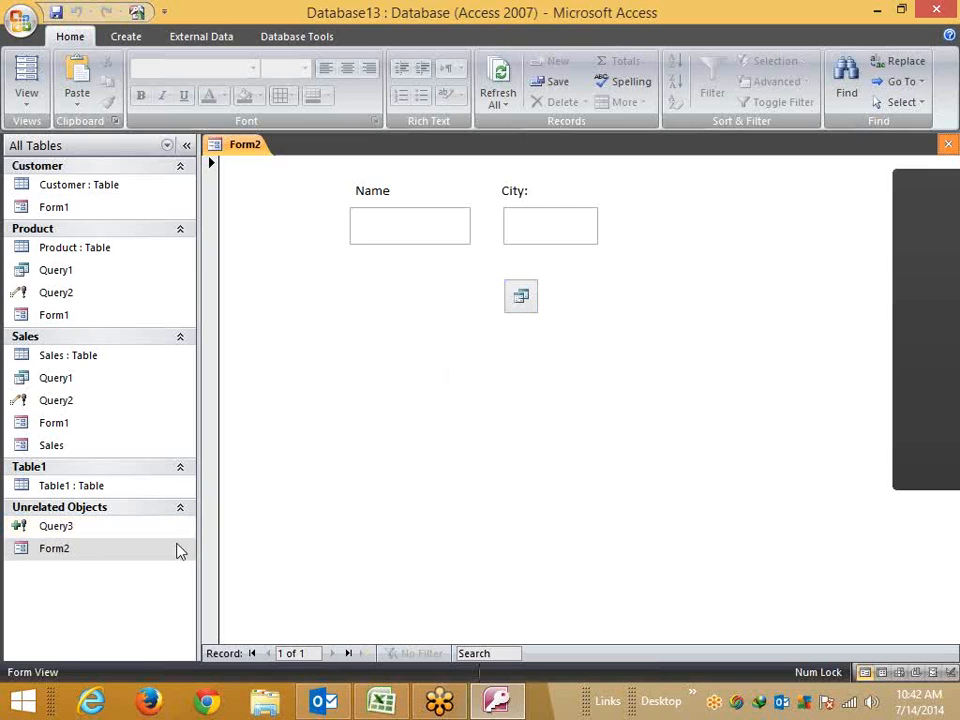
- Open Query3 for design editing to examine its saved INSERT INTO statement
click(50, 527)
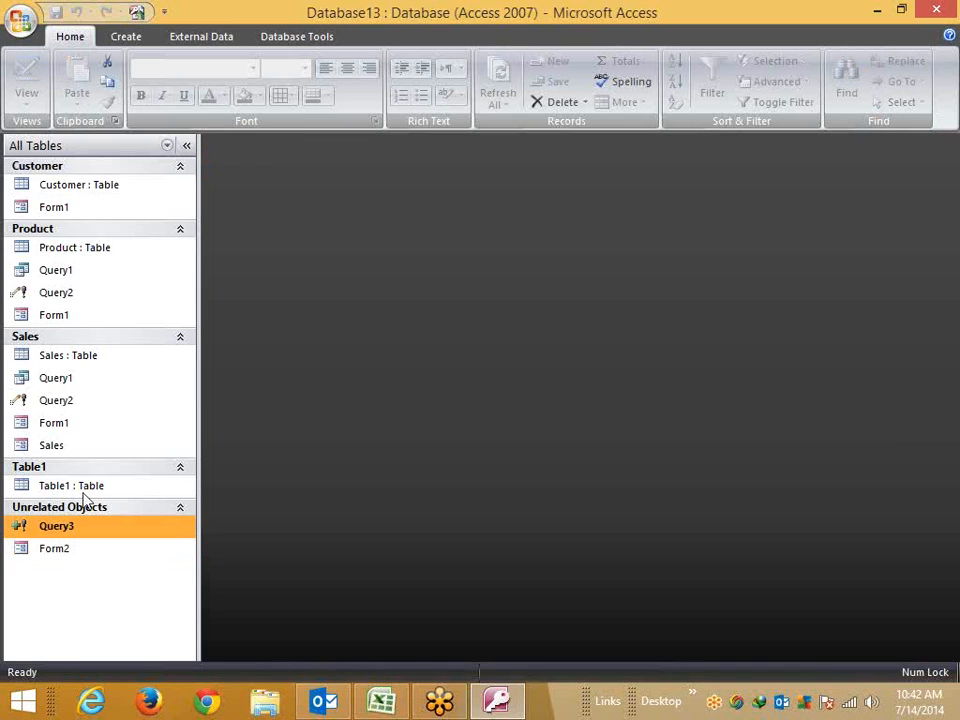
right_click(45, 530)
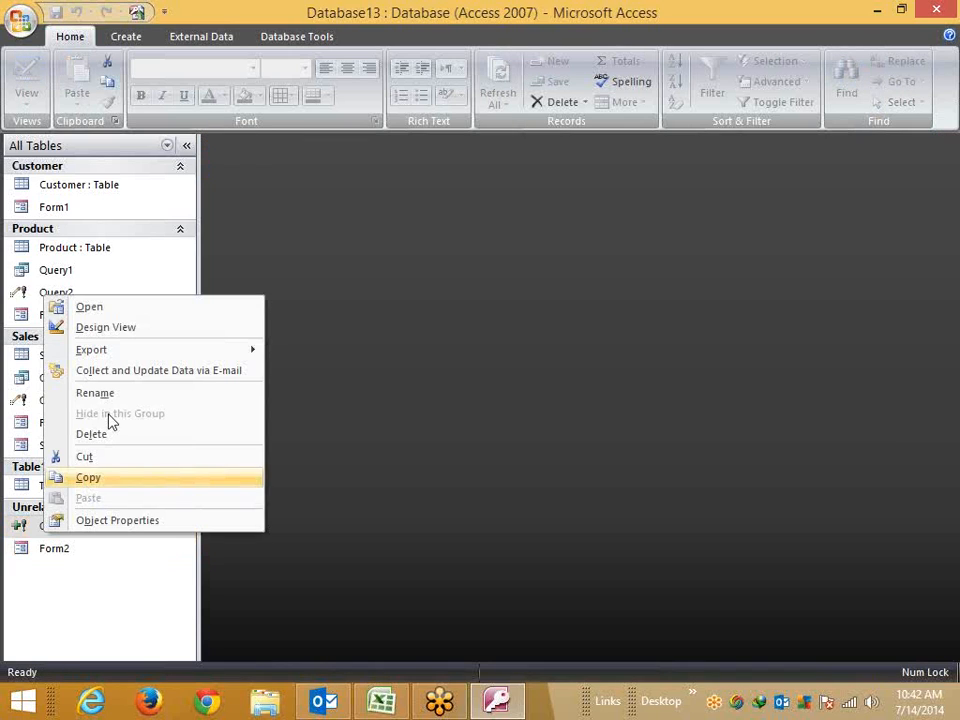
click(90, 328)
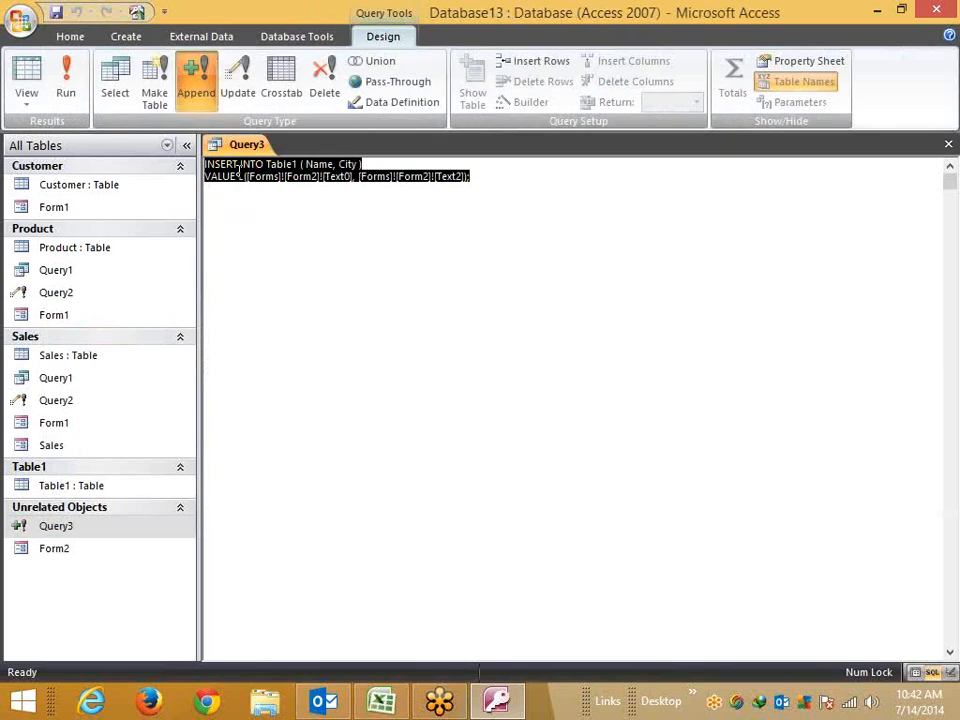
click(27, 94)
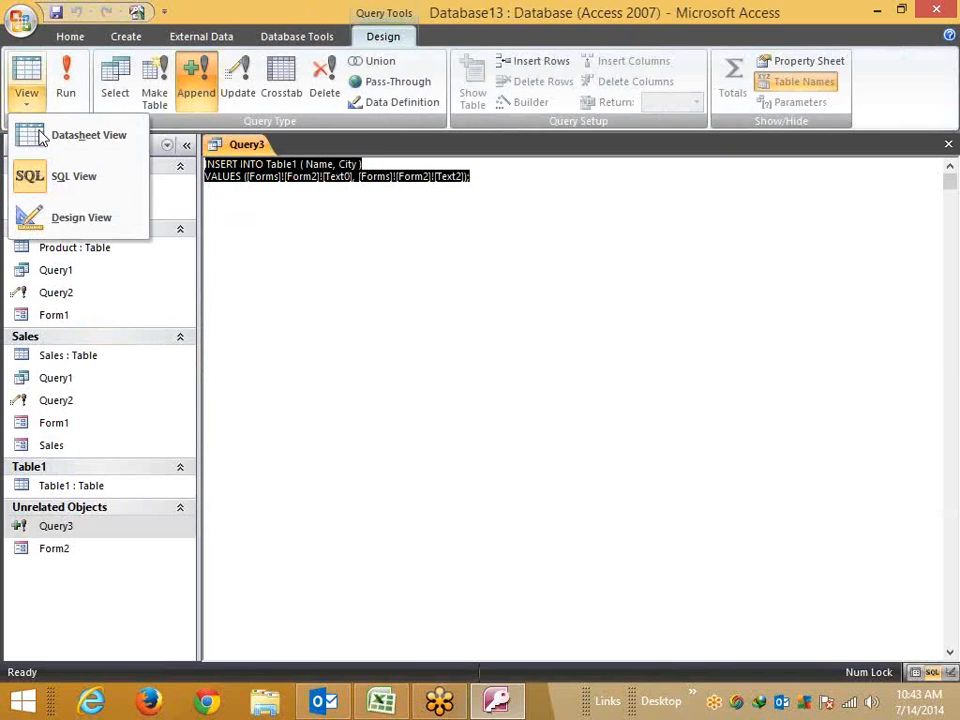
click(42, 136)
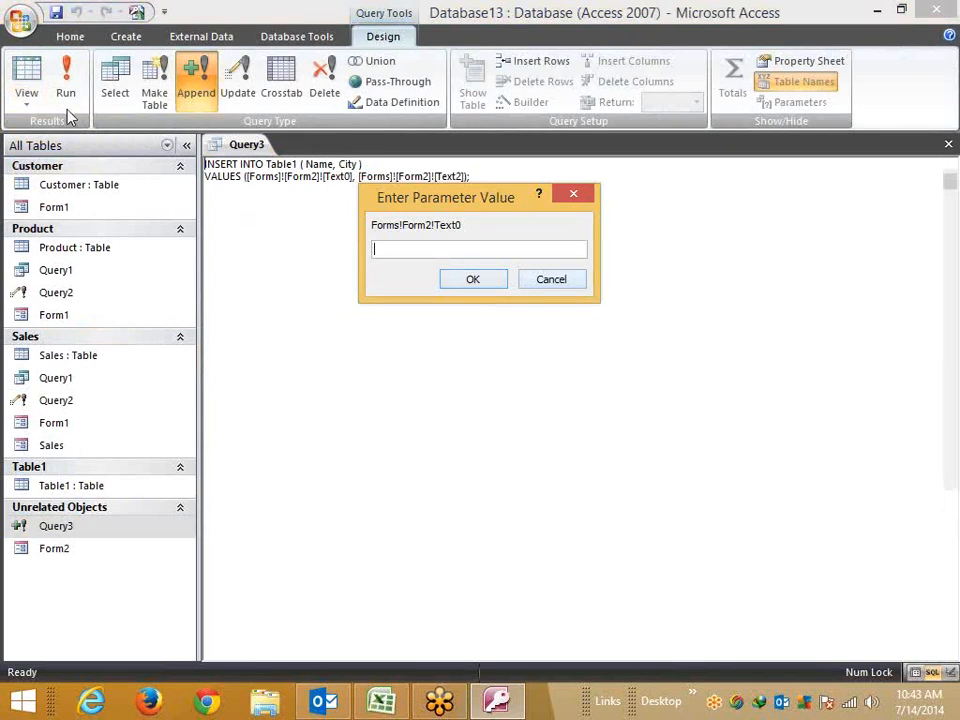
key(Escape)
- Show Query3 in Design view and examine the form reference expression in the column appended to Name
click(29, 103)
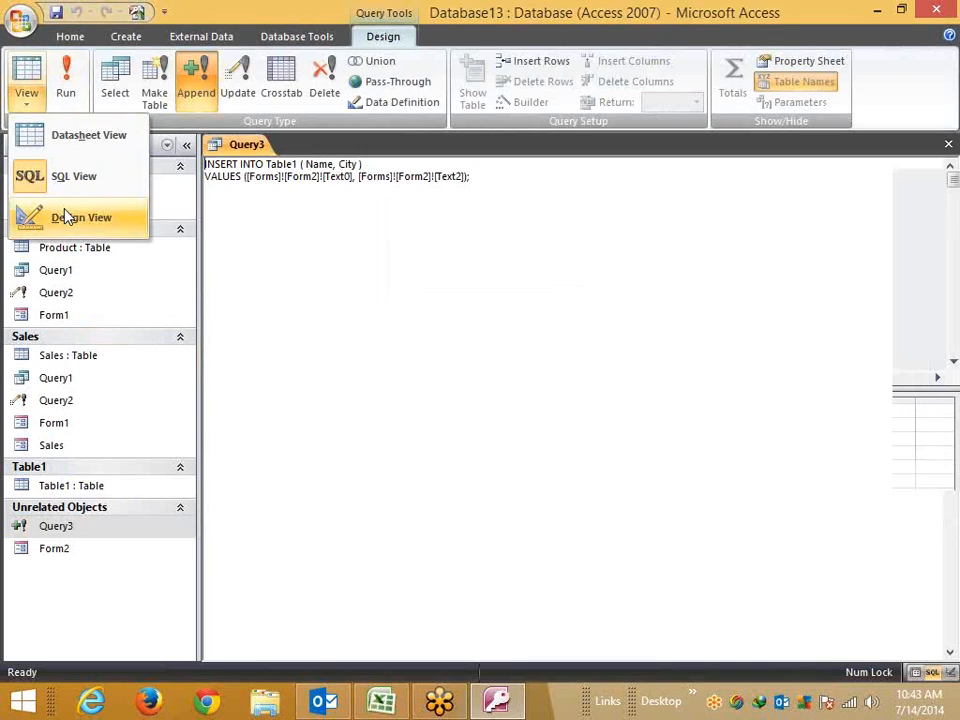
click(64, 217)
click(336, 466)
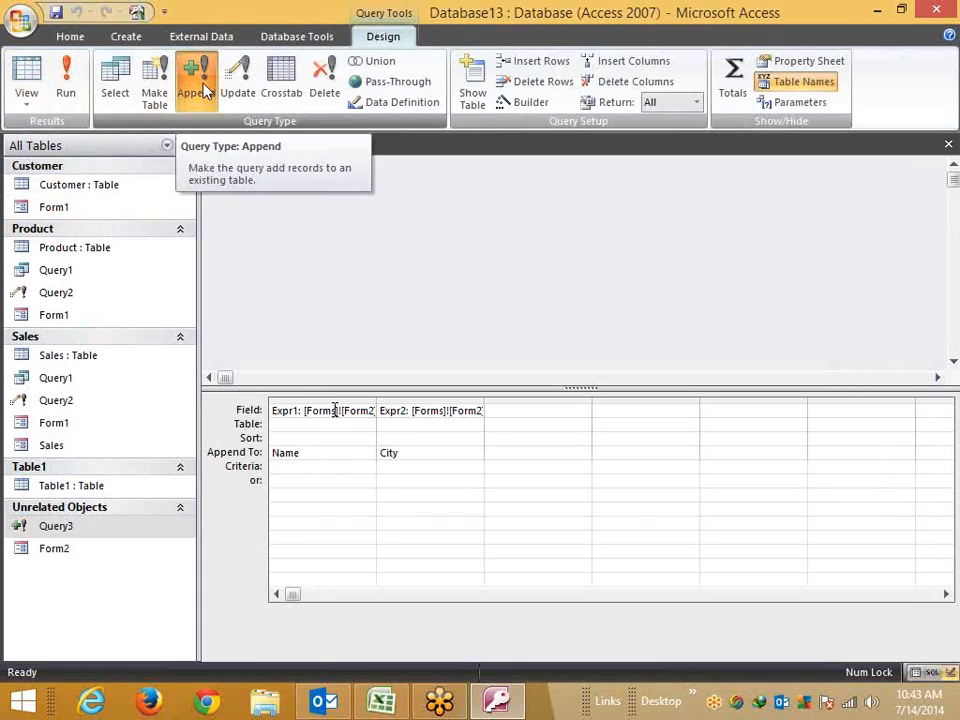
click(305, 412)
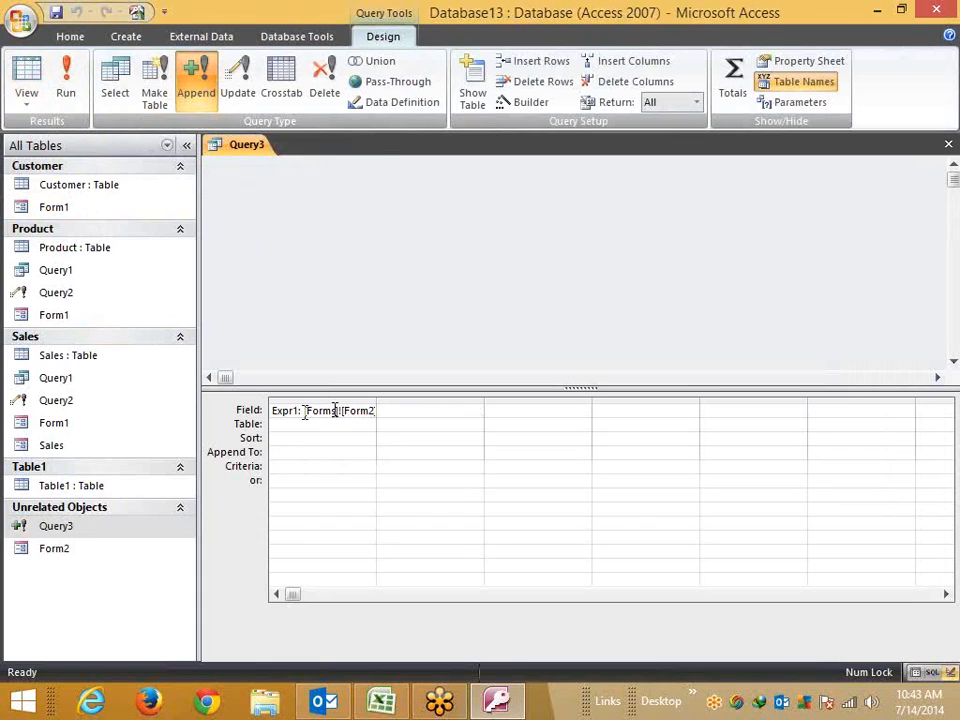
double_click(322, 409)
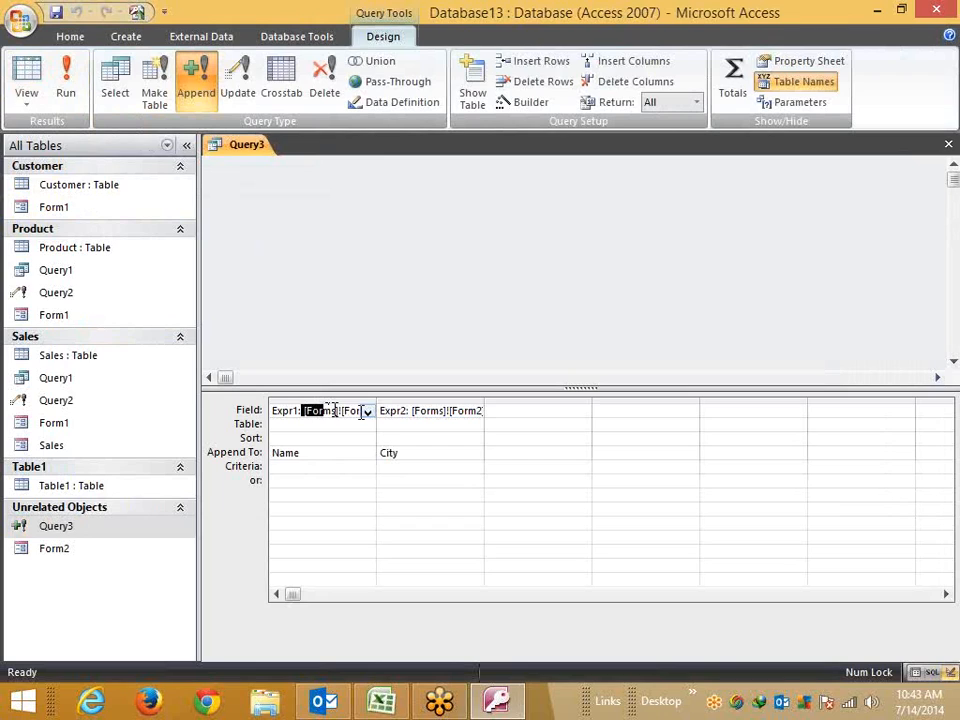
drag(361, 412, 260, 408)
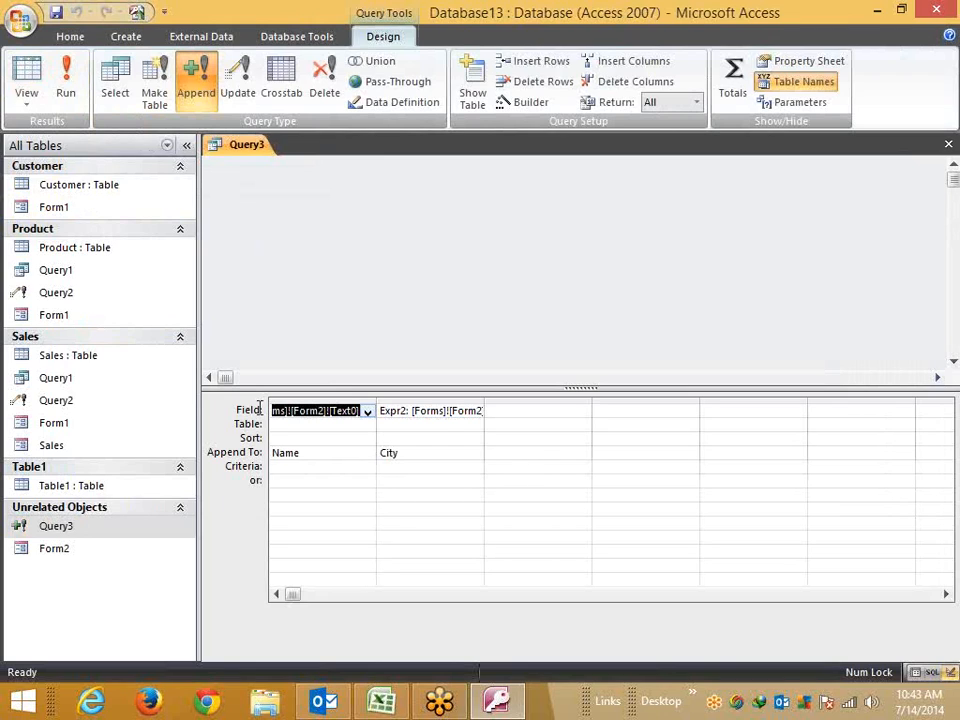
- Check Query3's SQL statement and return the query to Design view
click(27, 100)
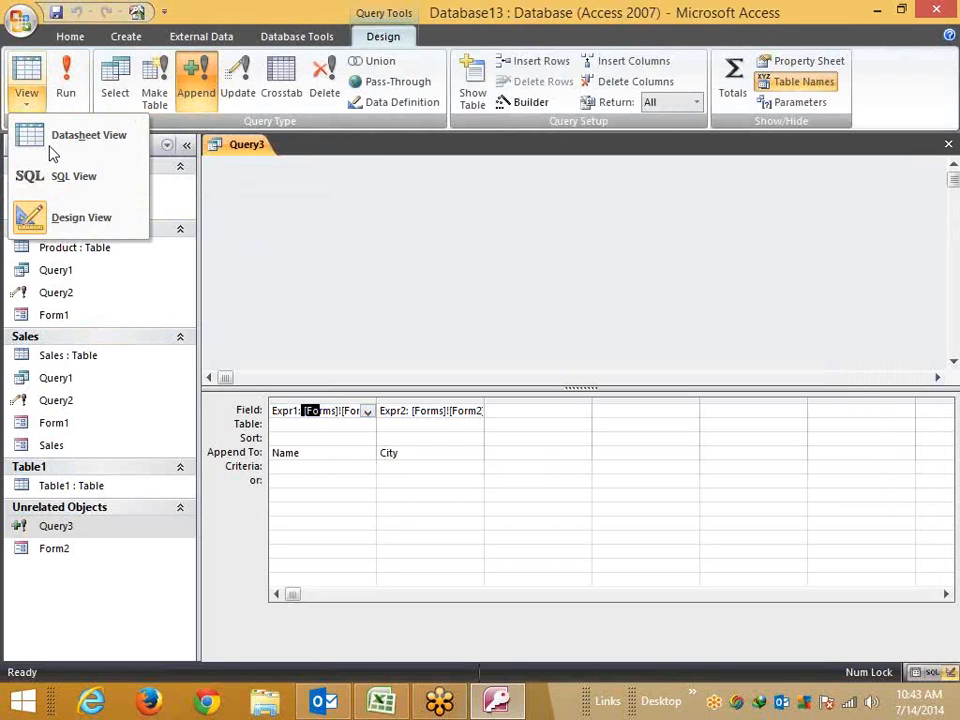
click(58, 178)
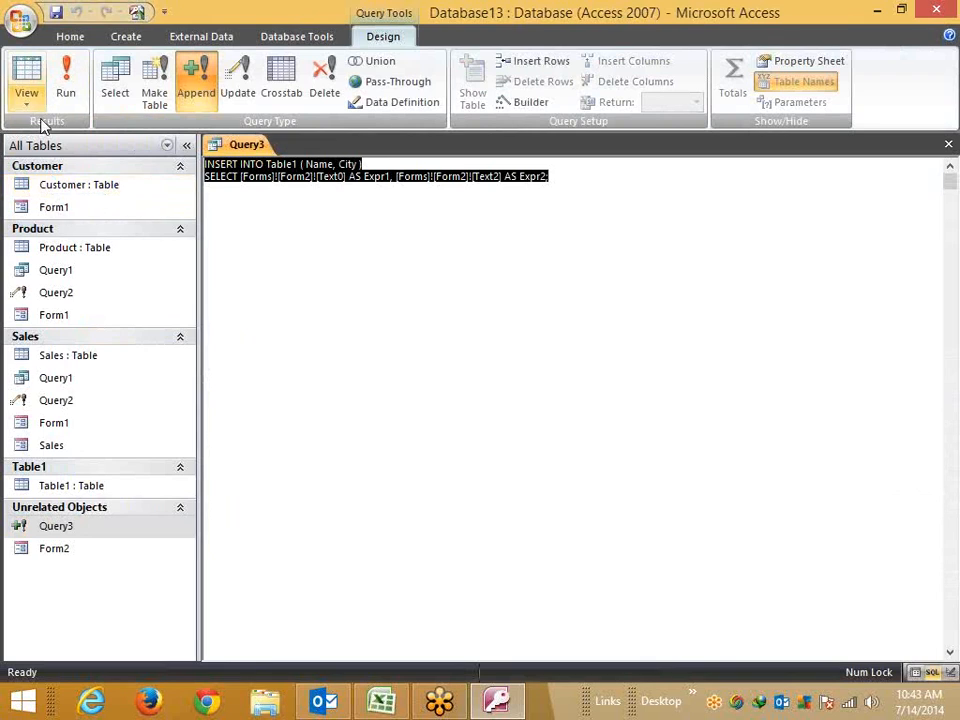
click(27, 100)
click(60, 133)
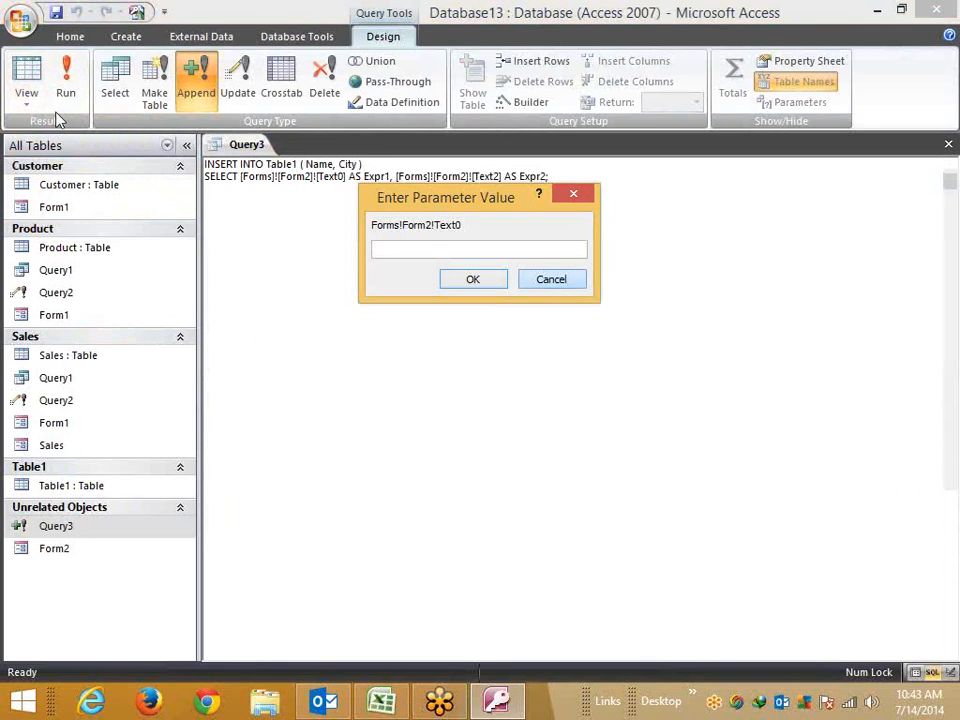
key(Escape)
click(27, 100)
click(58, 215)
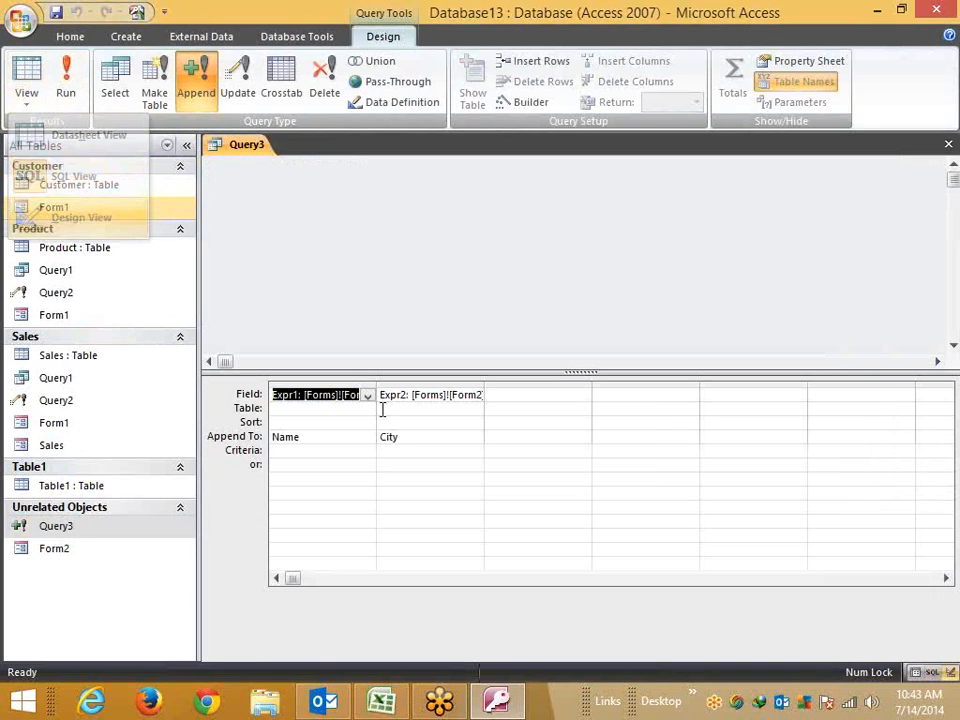
- Examine the Form2 text box expressions and their Name and City append targets in Query3's design grid
click(305, 396)
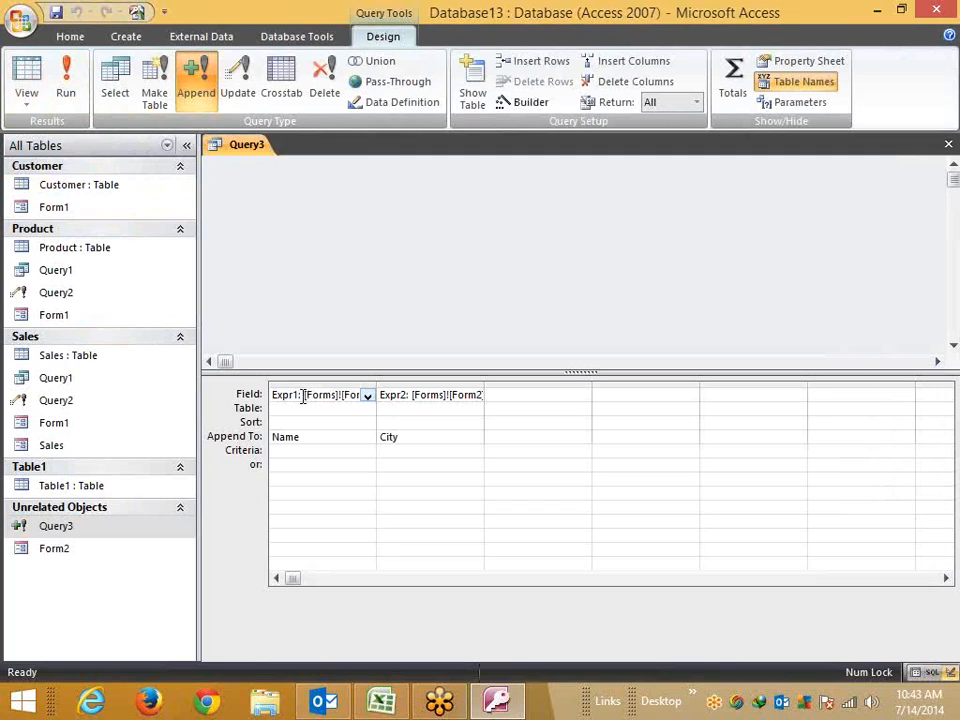
drag(306, 395, 280, 405)
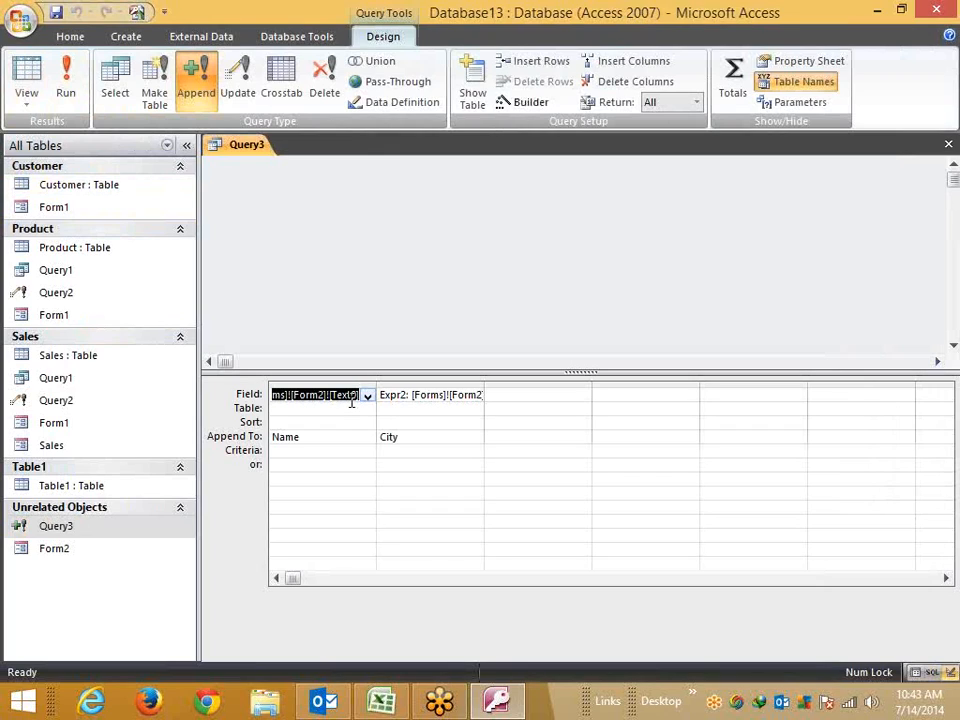
click(413, 395)
key(shift+End)
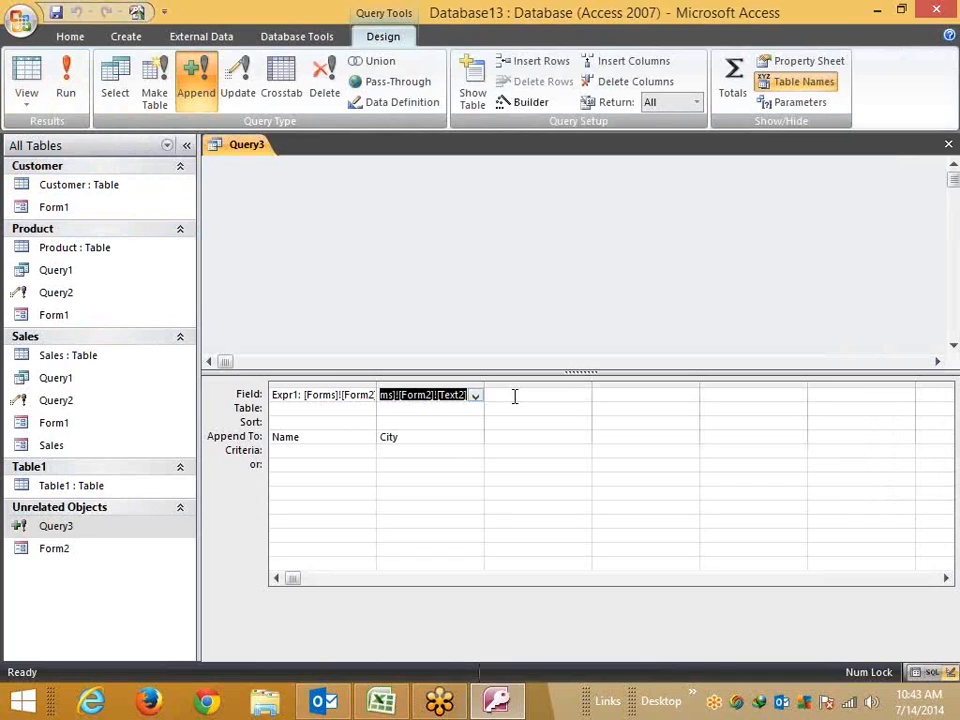
click(388, 396)
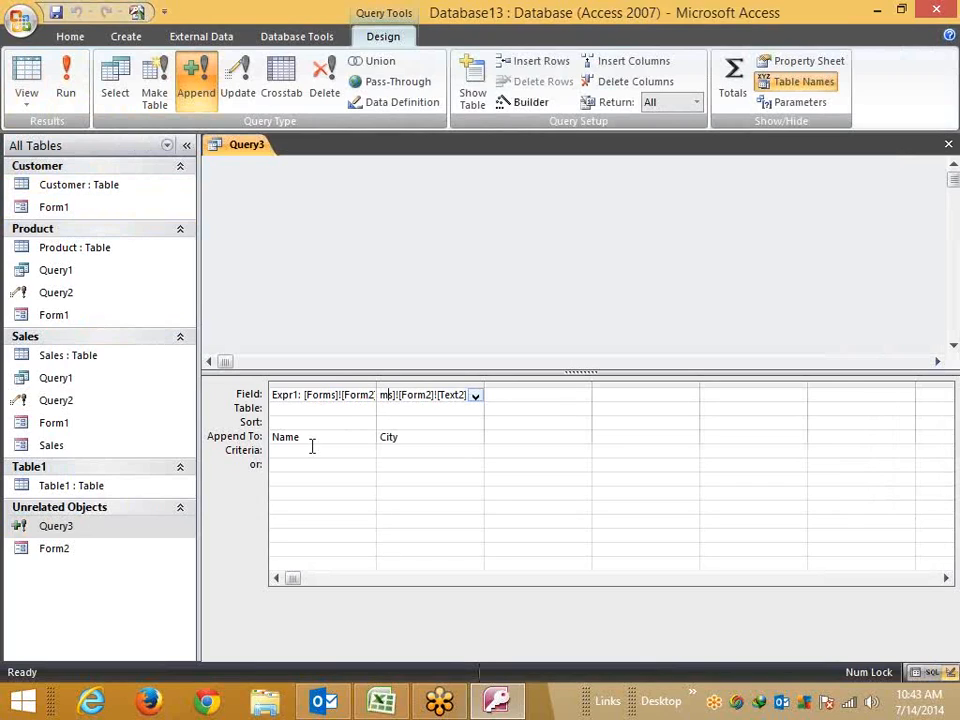
click(293, 437)
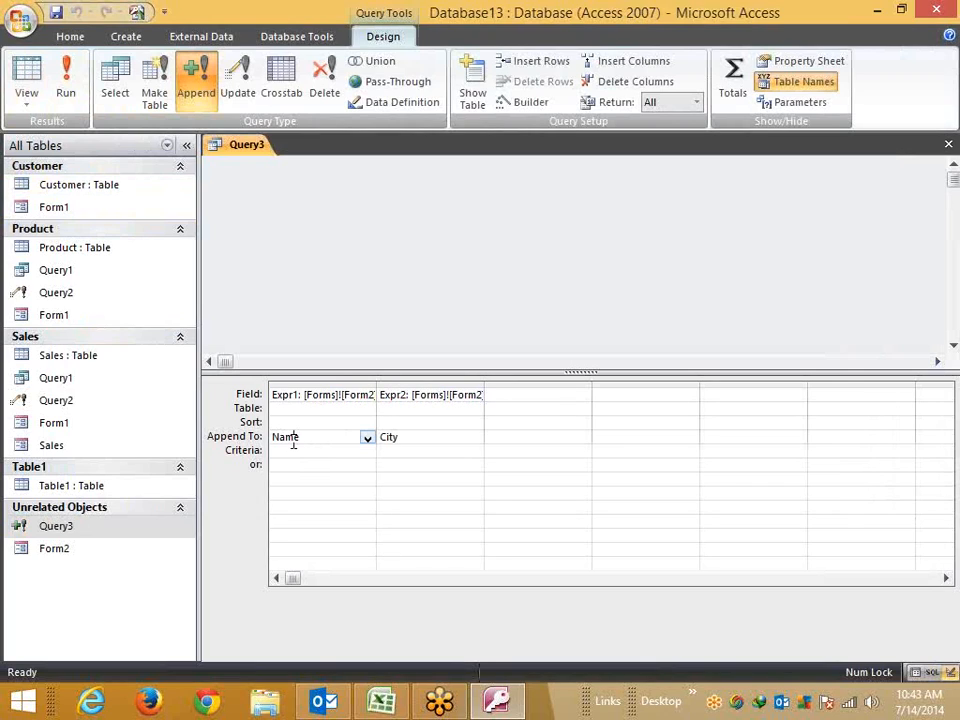
click(388, 441)
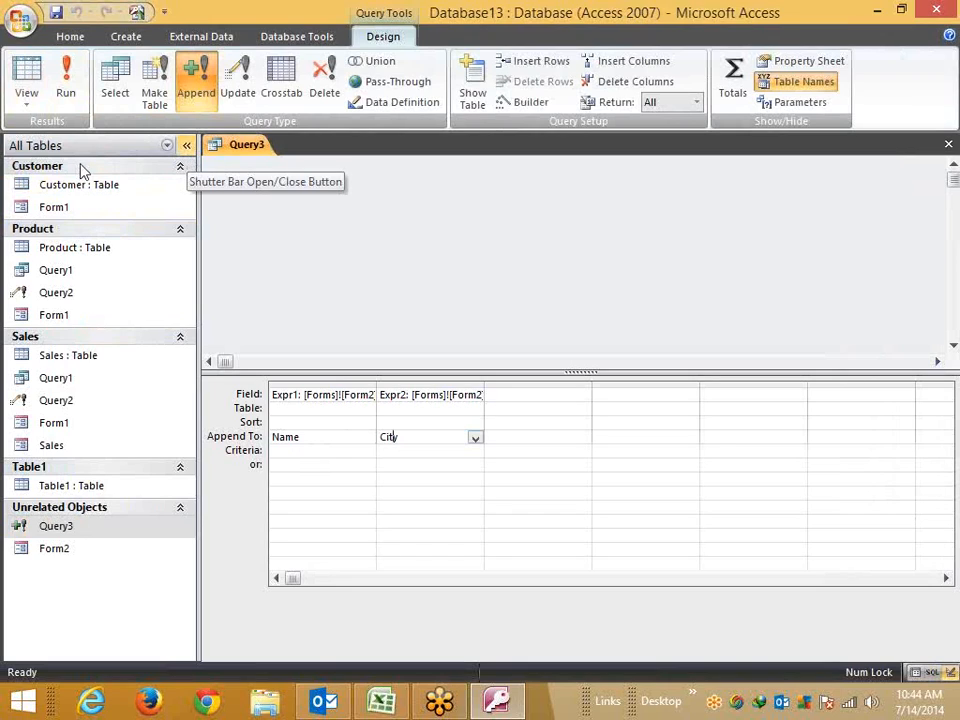
click(308, 440)
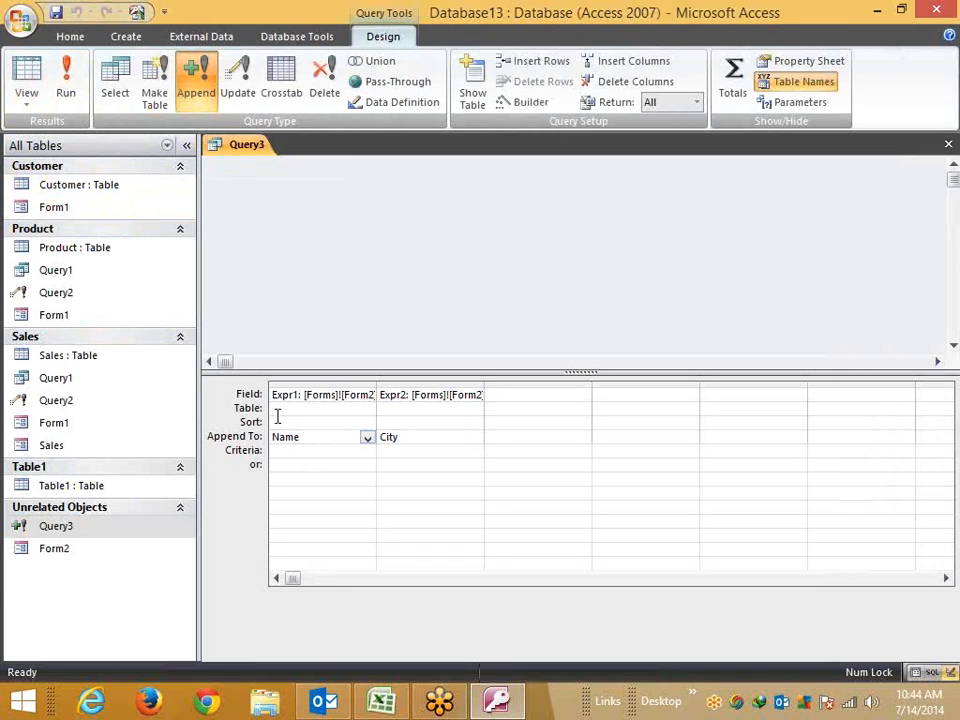
- Show Query3 in SQL view and examine the form references, target table and column list of its INSERT INTO statement
click(26, 100)
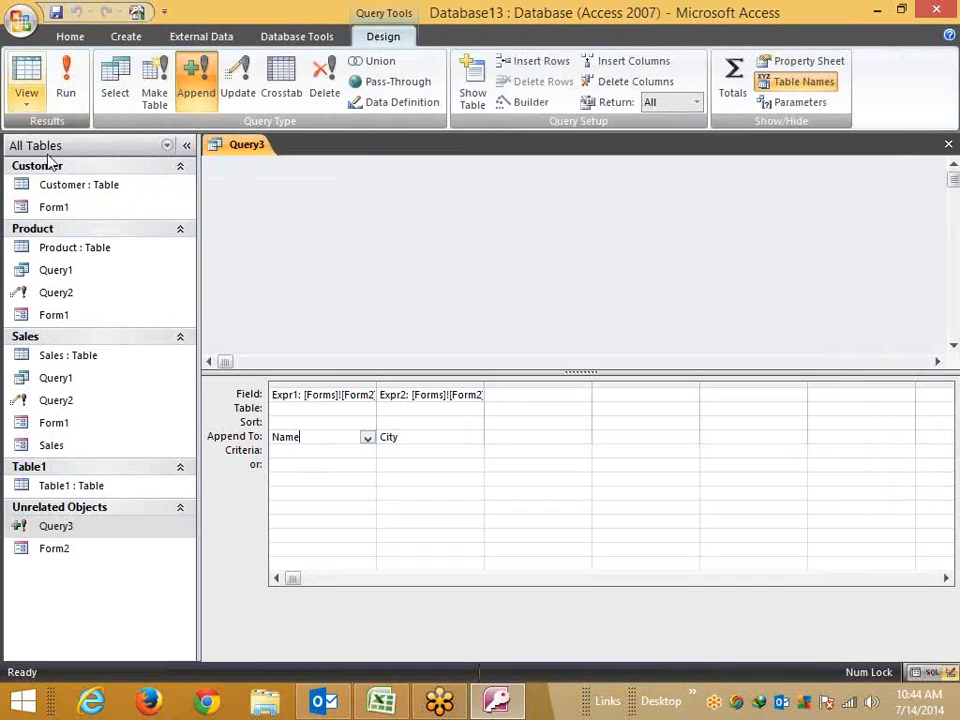
click(70, 176)
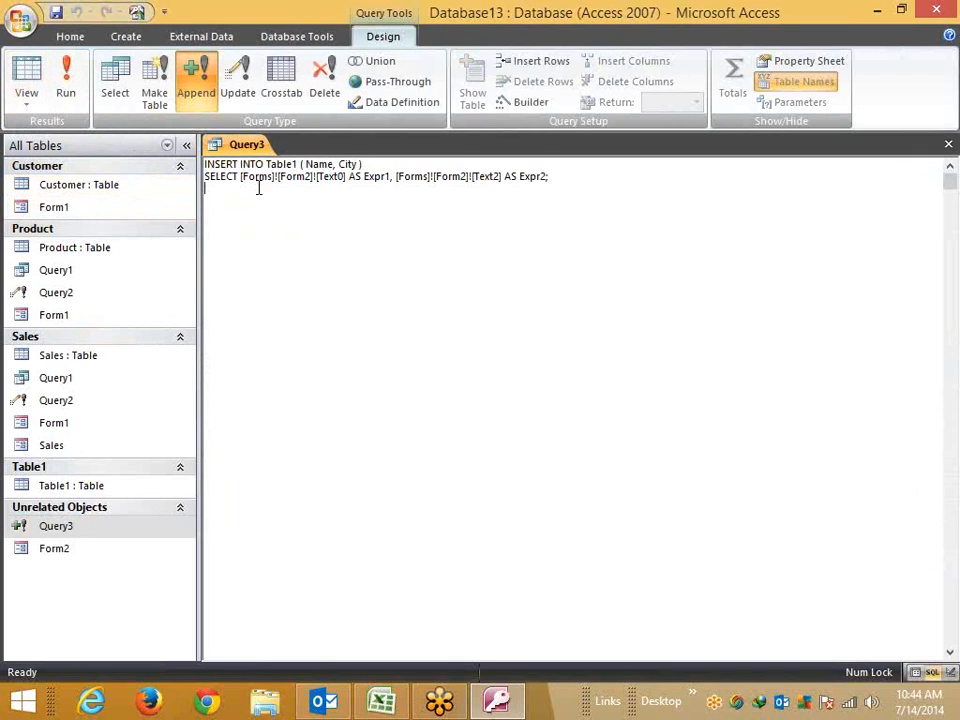
double_click(260, 177)
drag(341, 170, 345, 176)
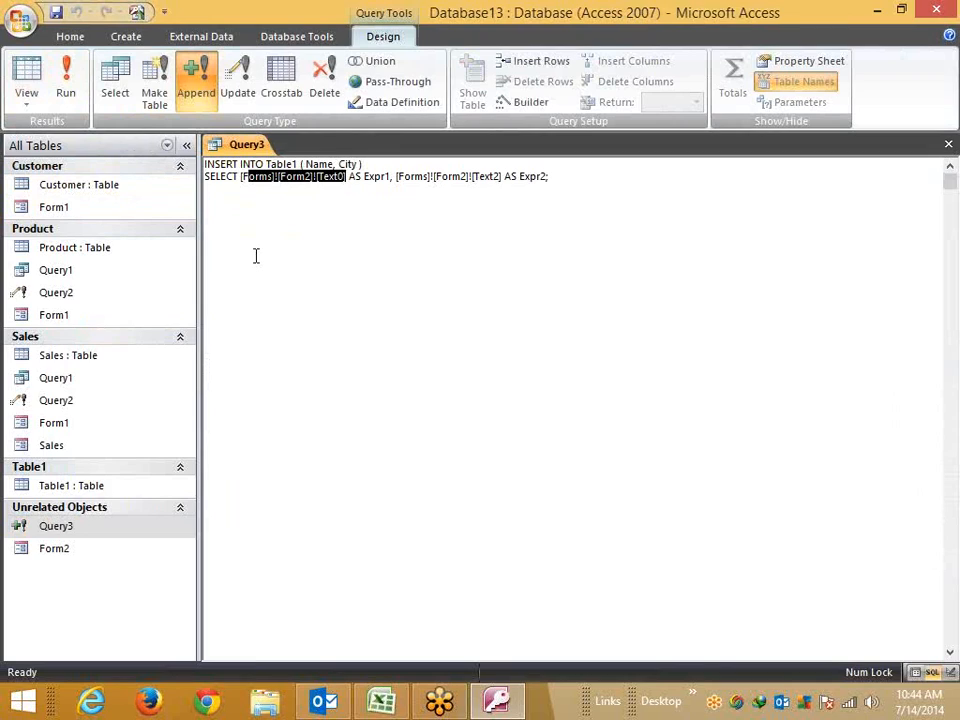
drag(240, 164, 268, 164)
double_click(280, 164)
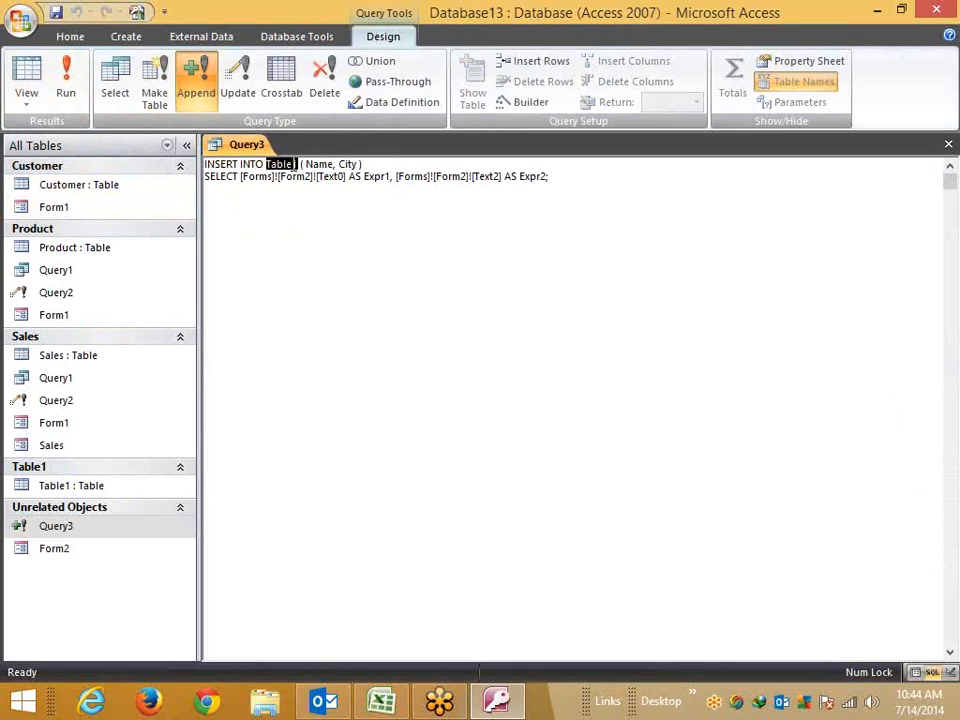
click(360, 164)
drag(549, 177, 205, 177)
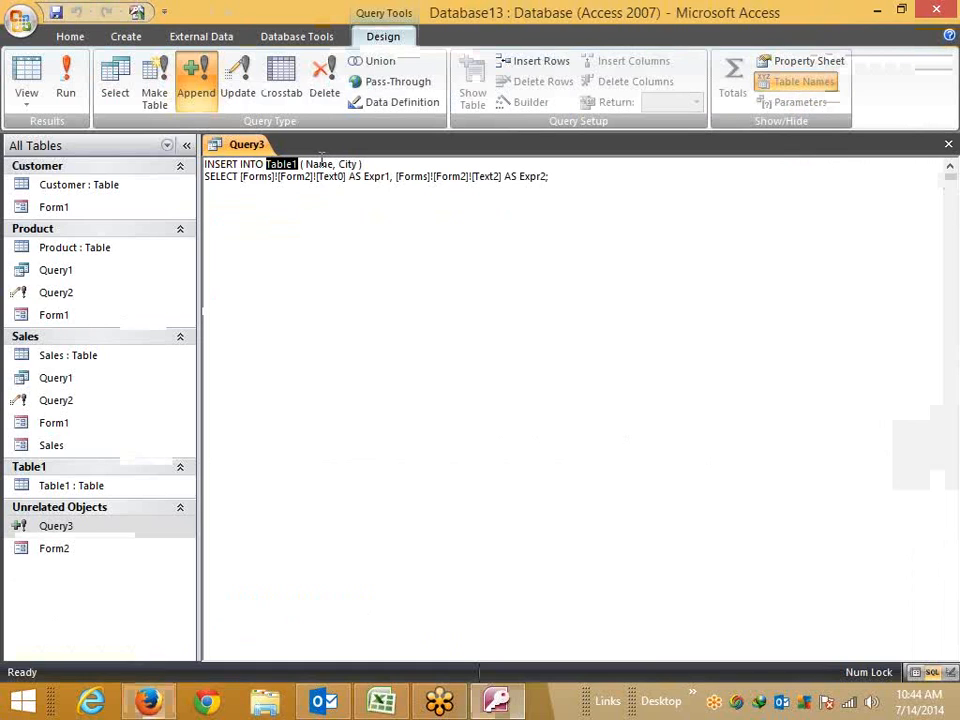
click(320, 164)
double_click(346, 164)
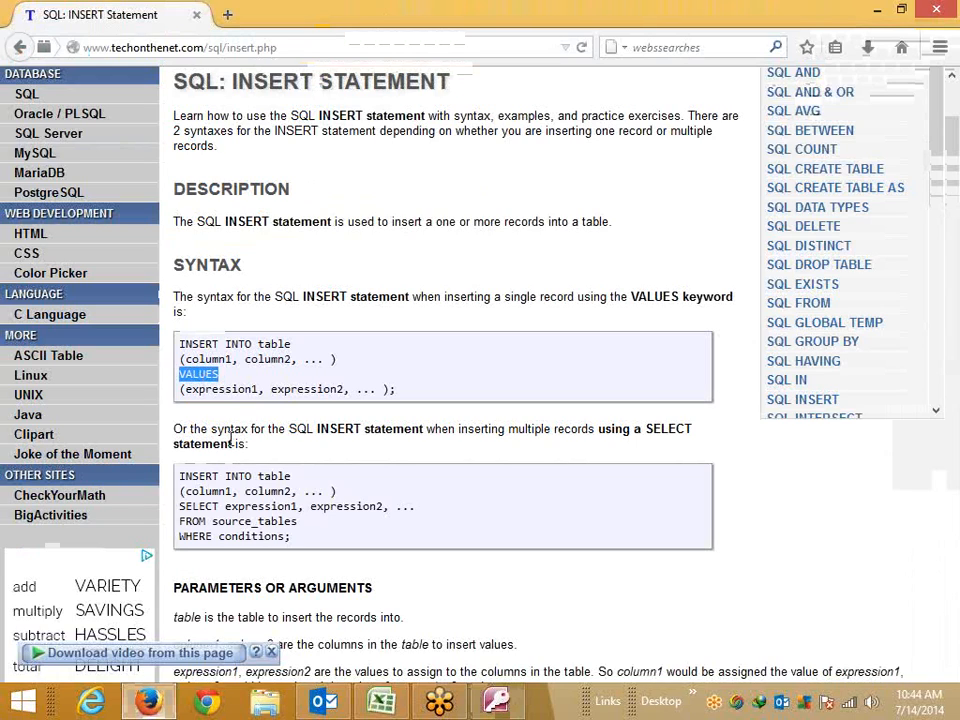
- Switch to the techonthenet INSERT statement page in Firefox and compare its VALUES and SELECT syntaxes with Query3's statement
double_click(306, 389)
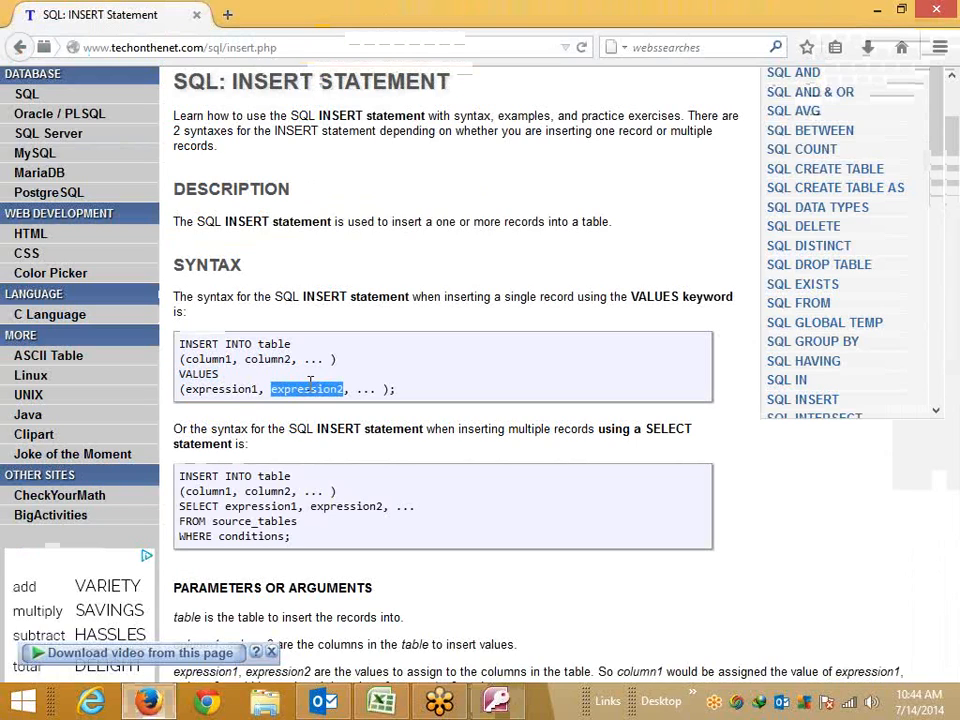
key(alt+Tab)
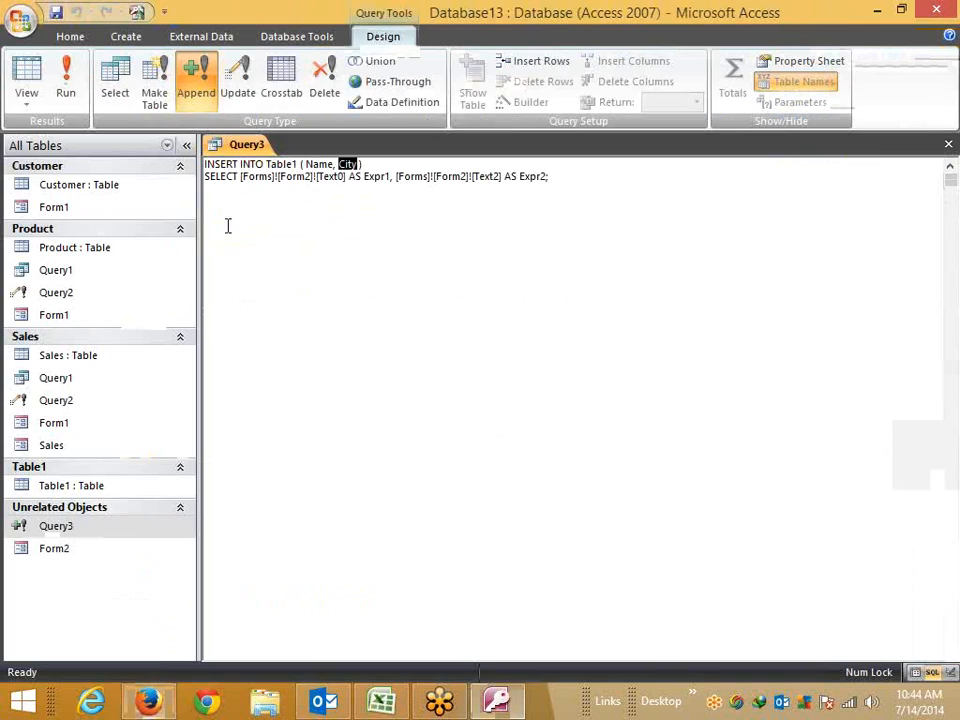
drag(205, 177, 232, 317)
key(alt+Tab)
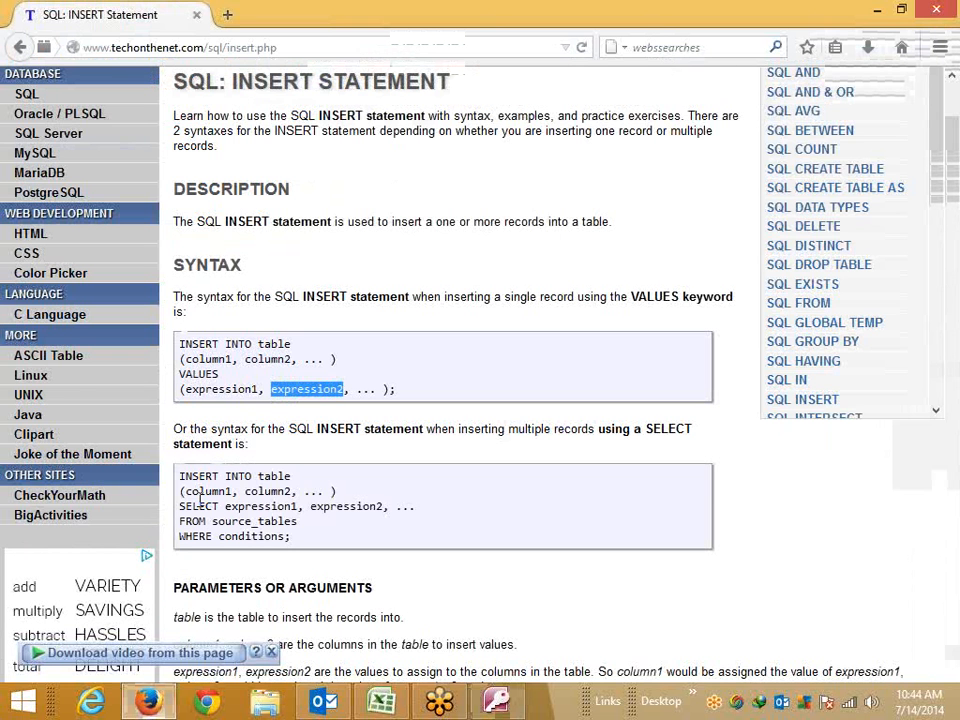
double_click(208, 491)
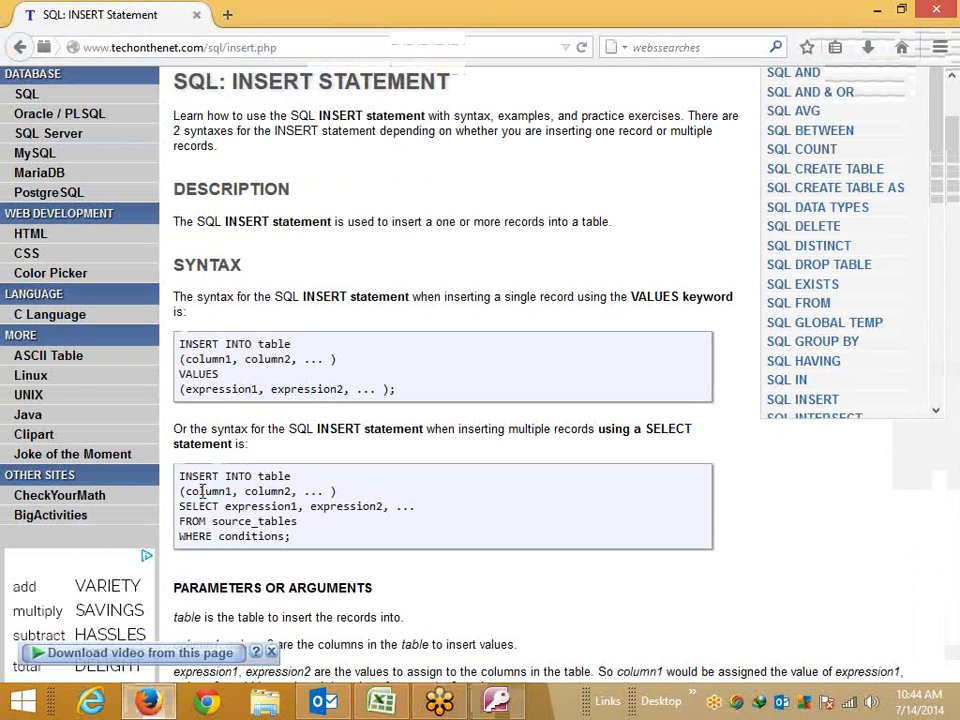
double_click(275, 491)
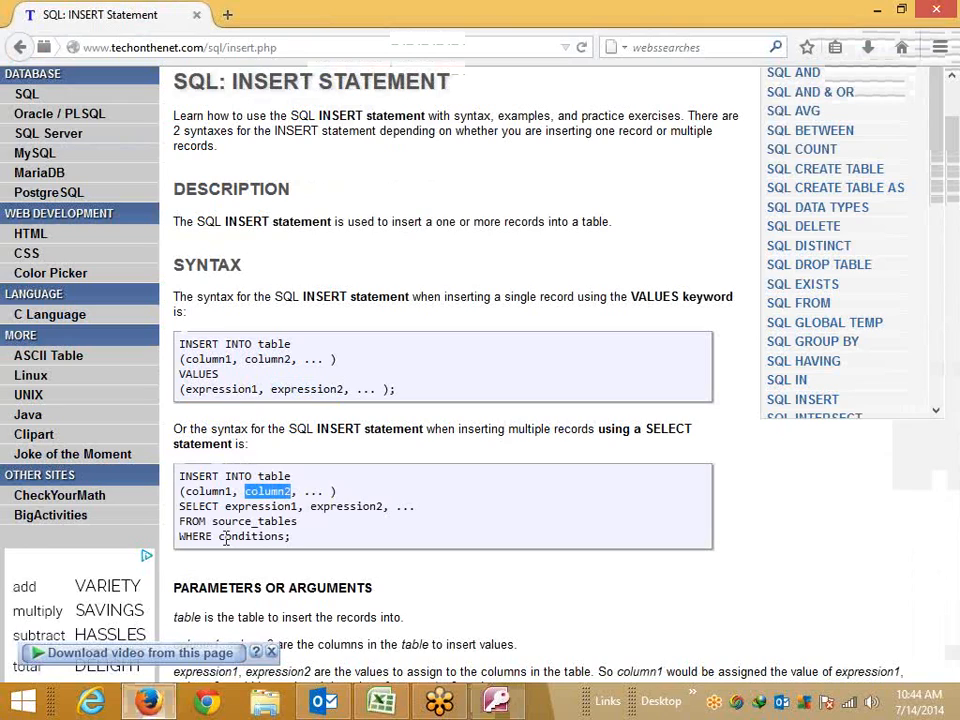
click(196, 510)
double_click(196, 507)
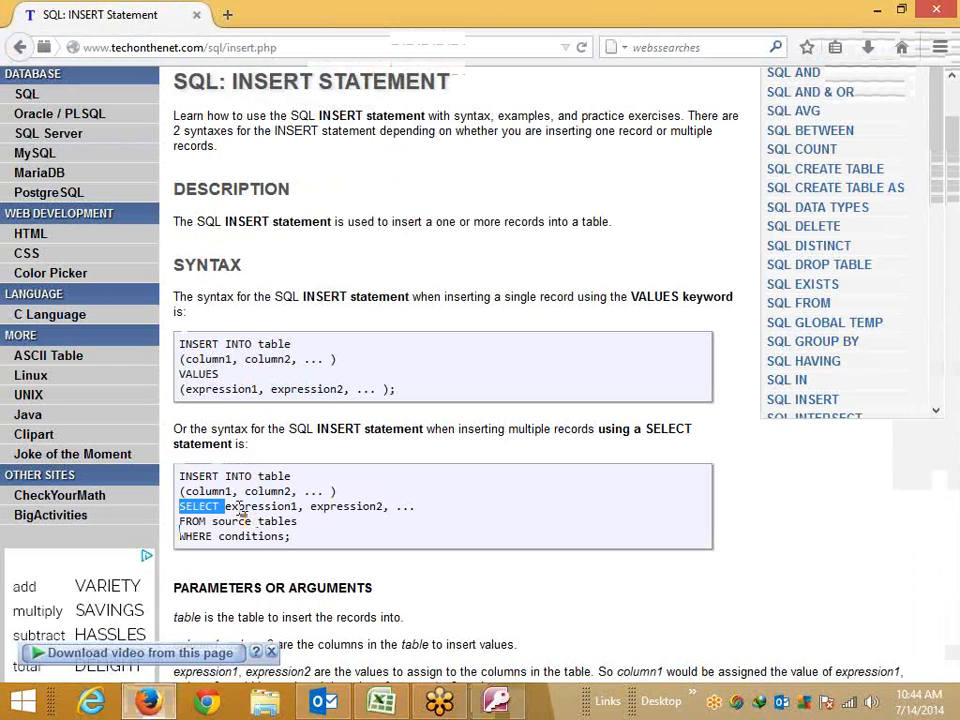
drag(296, 546, 180, 507)
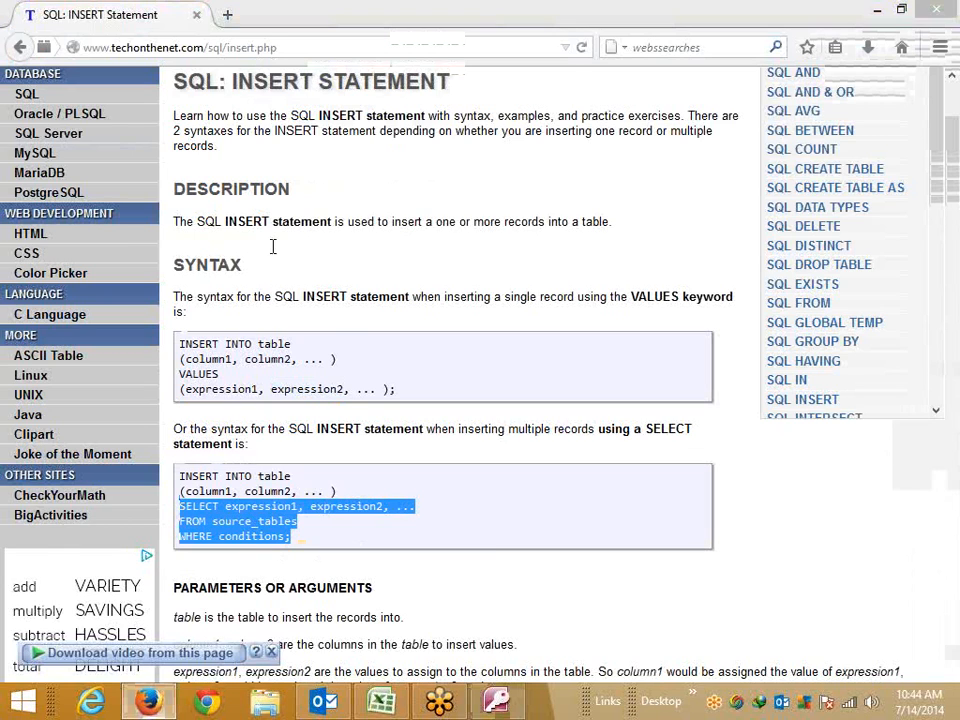
key(alt+Tab)
key(alt+Tab)
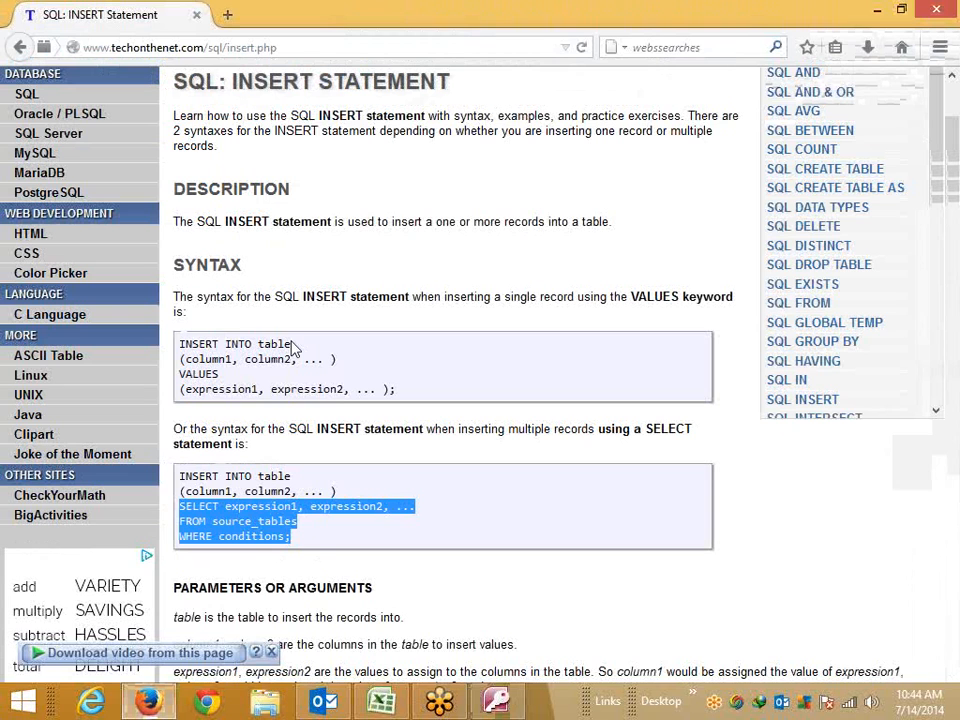
- Copy the VALUES keyword from the web page's single-record syntax and replace SELECT with it in Query3's SQL statement in Access
drag(193, 374, 234, 386)
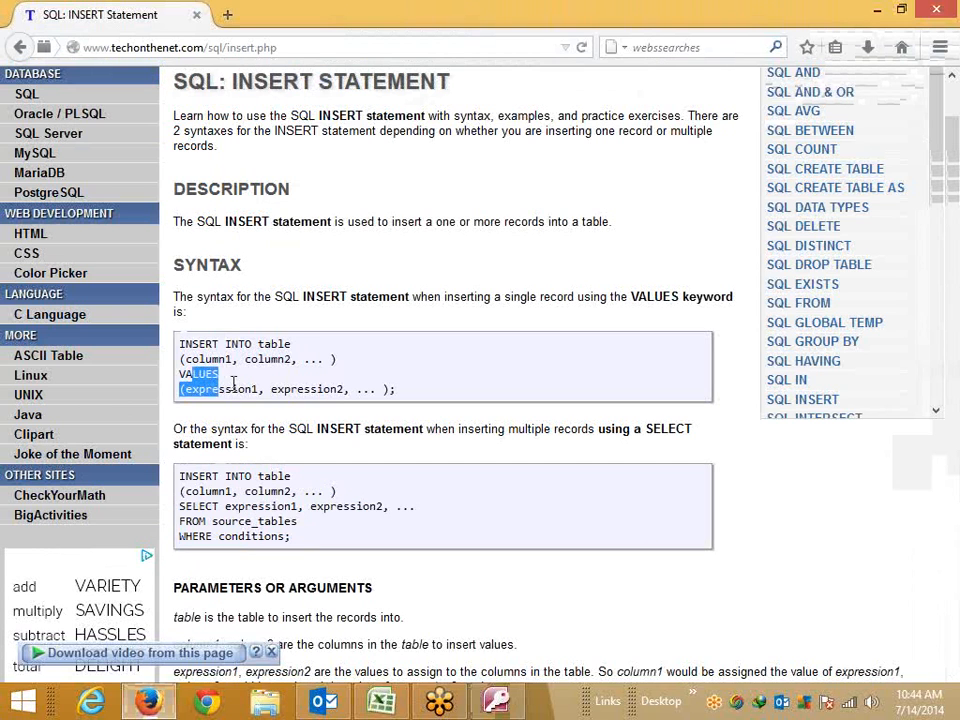
click(224, 380)
double_click(198, 374)
key(ctrl+c)
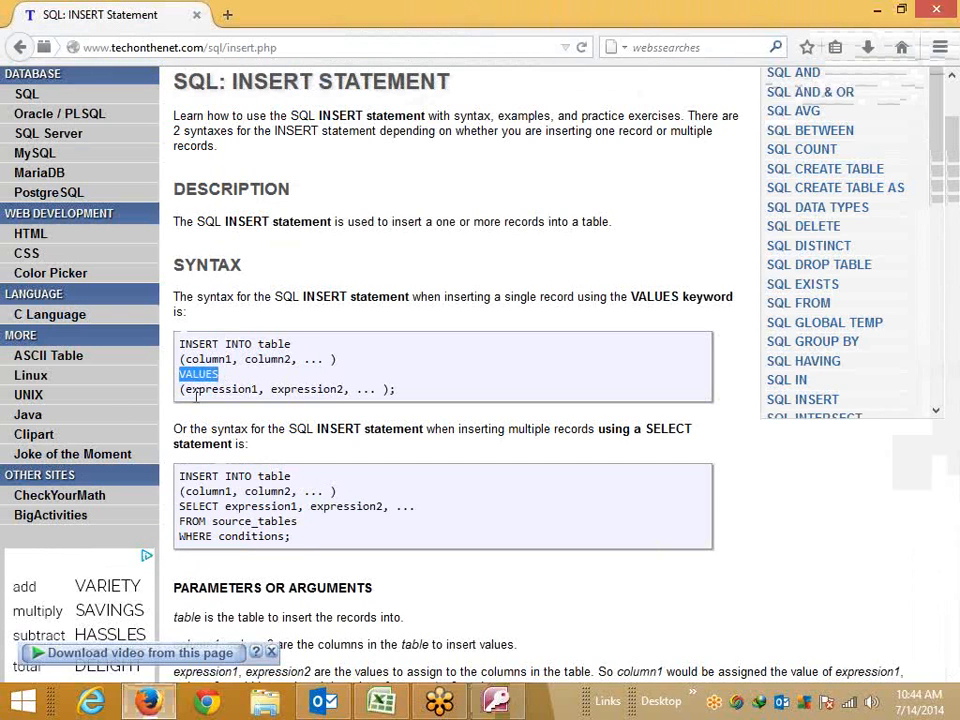
key(alt+Tab)
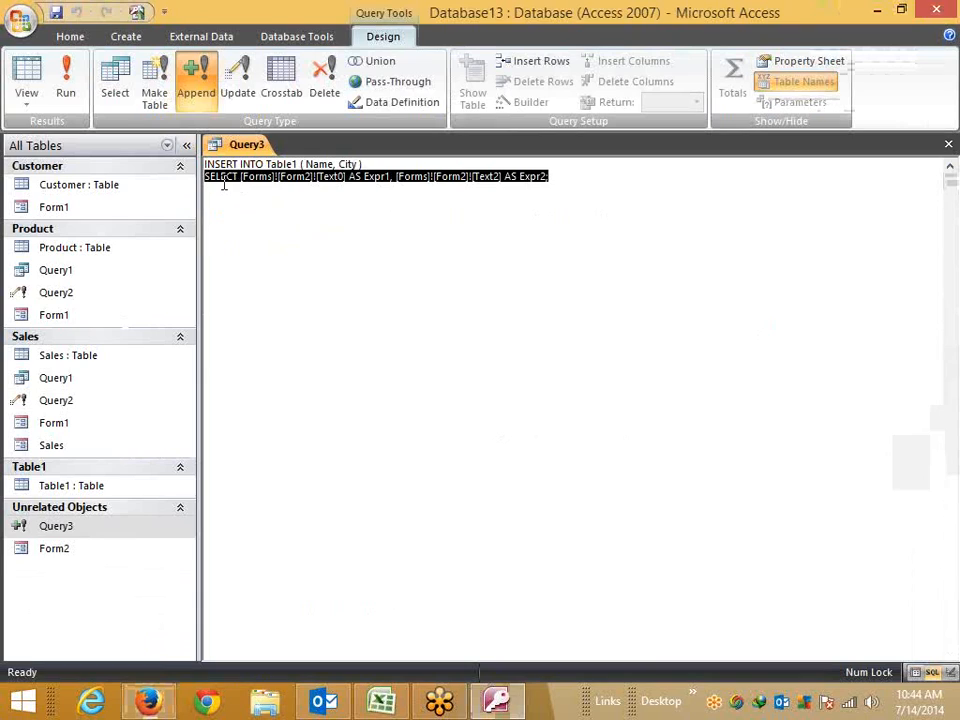
double_click(224, 179)
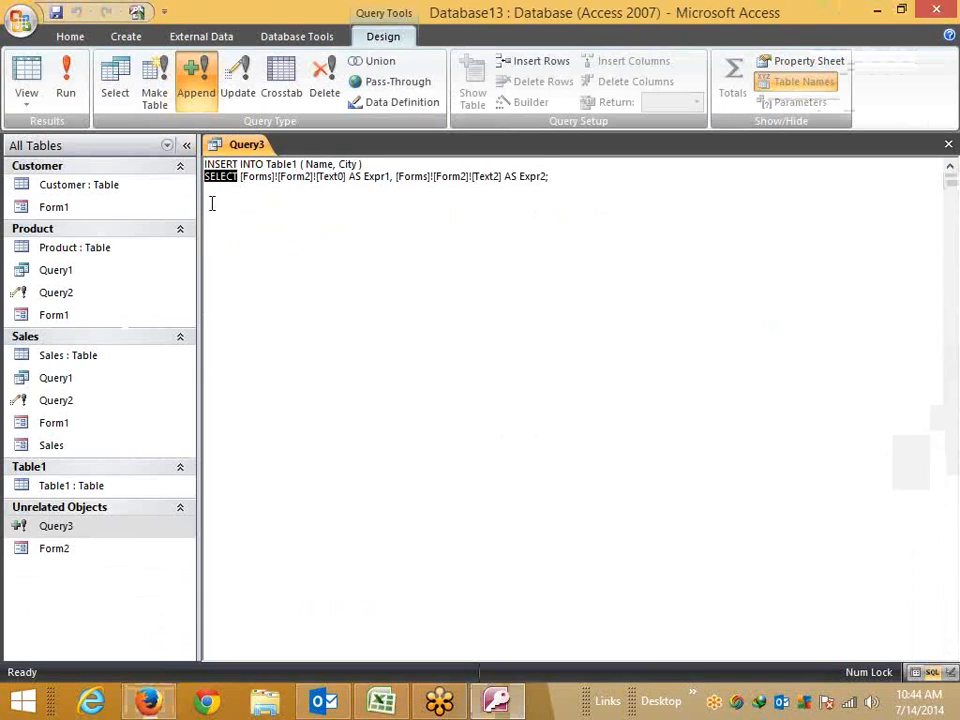
key(ctrl+v)
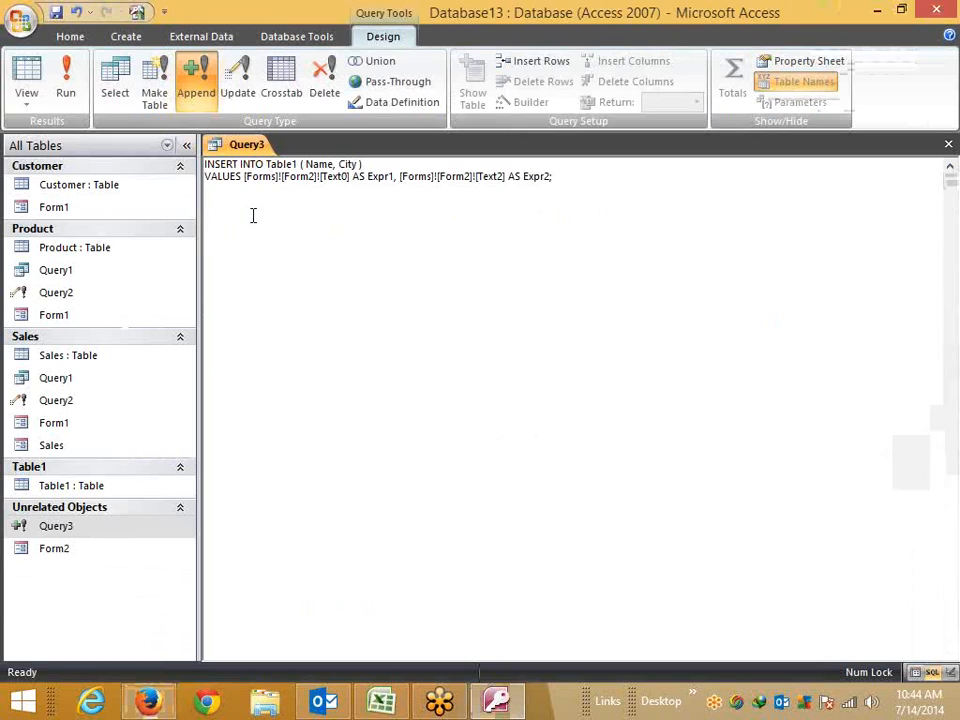
drag(396, 177, 361, 176)
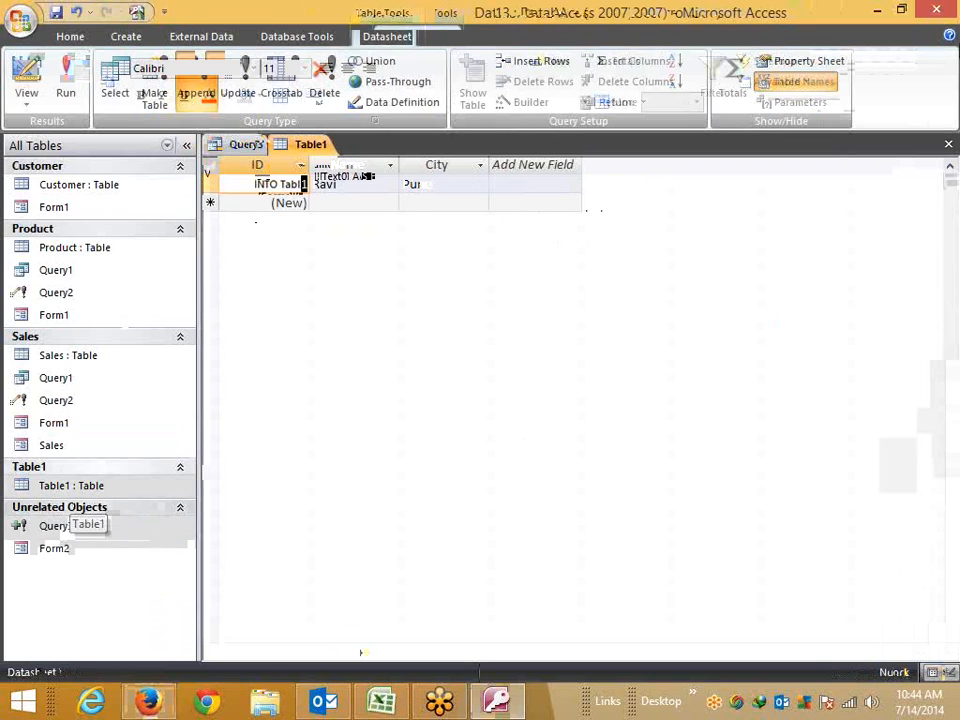
- Enter a person's name and the city Noida in Form2 and run its append query, accepting the confirmation
double_click(56, 525)
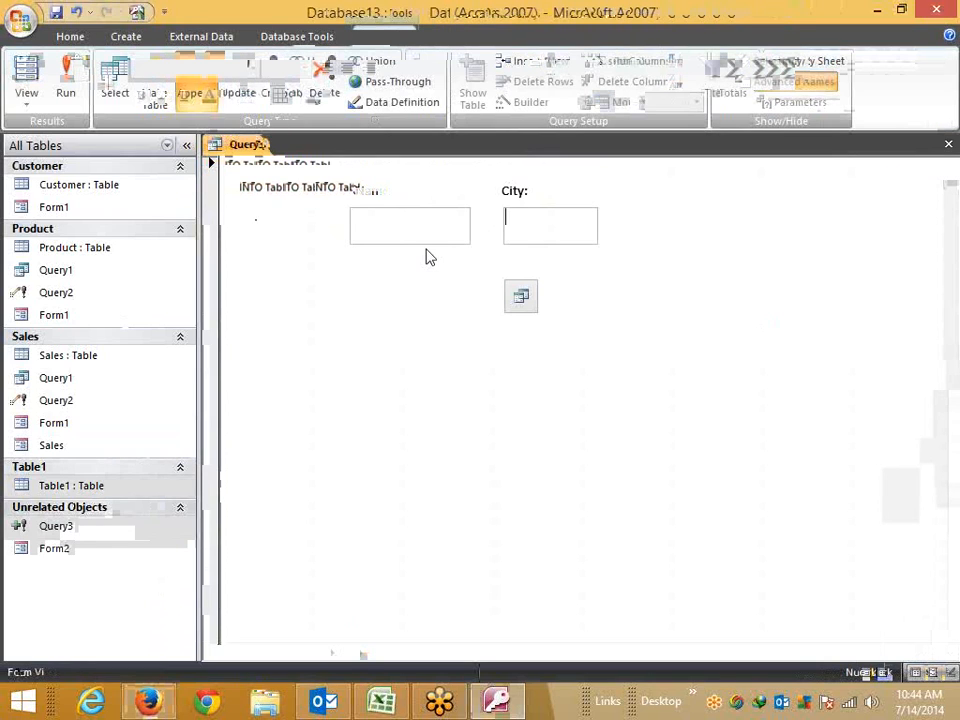
click(418, 232)
text(Pushpa)
click(567, 228)
text(Noida)
click(521, 298)
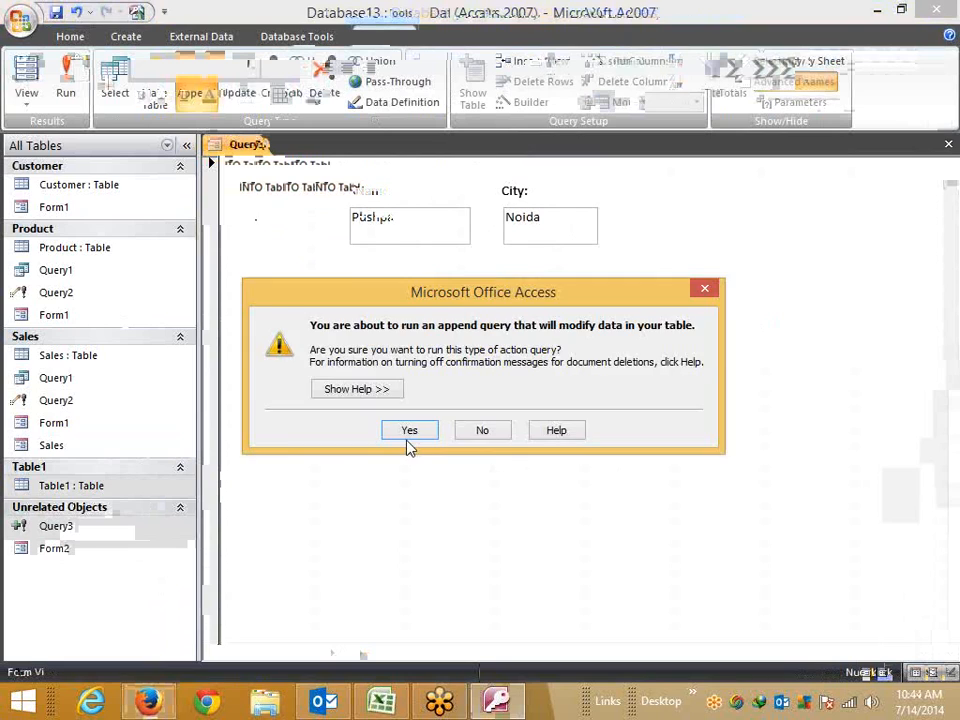
click(409, 432)
click(437, 413)
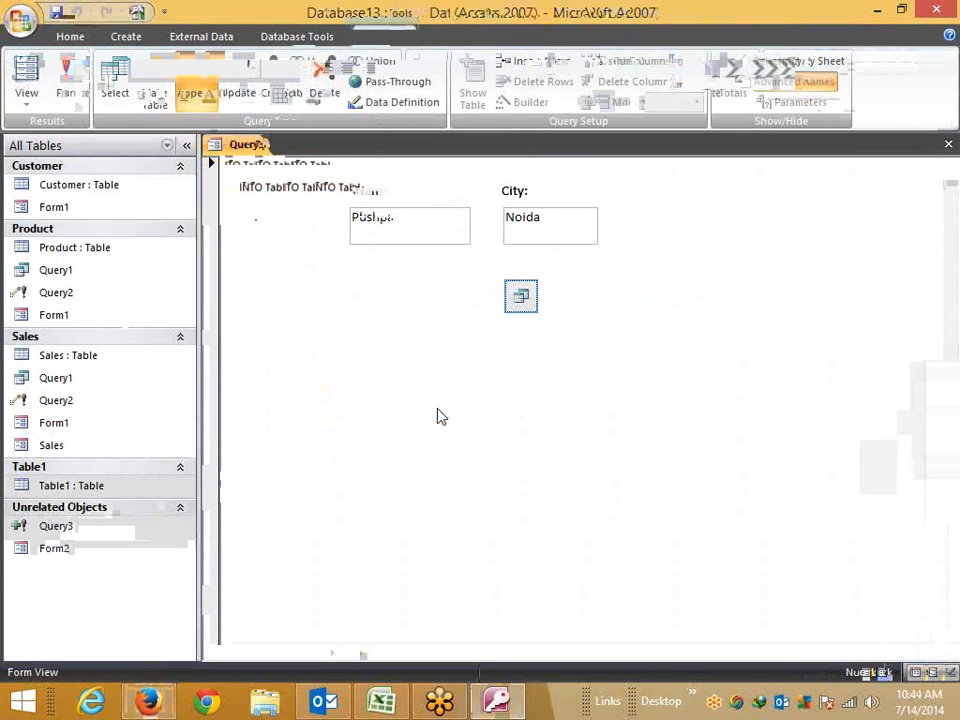
click(45, 547)
double_click(50, 530)
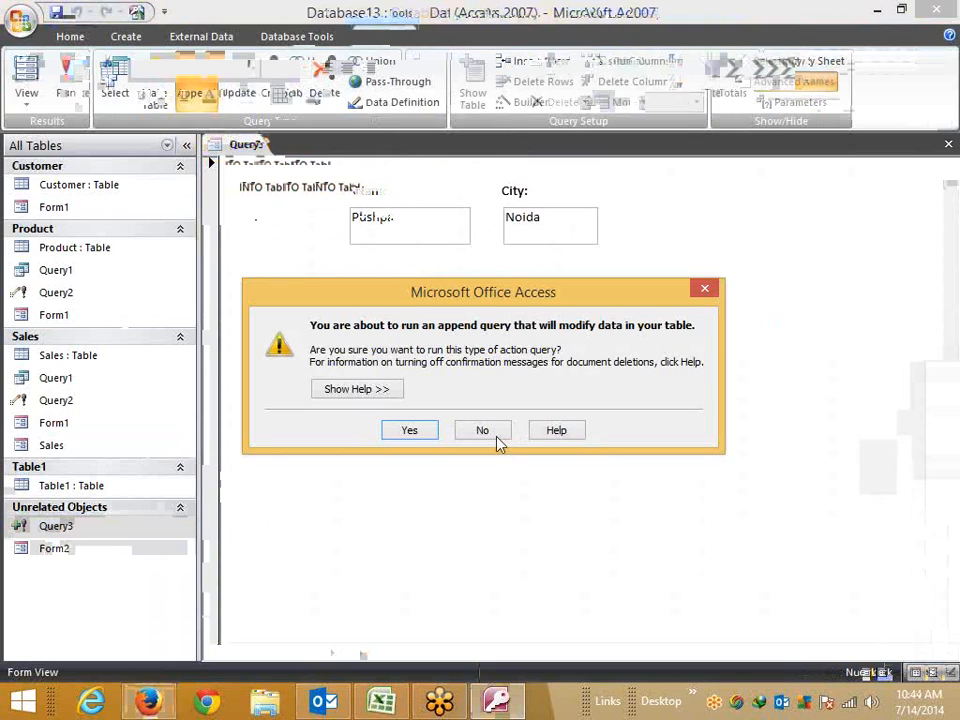
click(499, 436)
- Open Table1 to review the records appended from Form2, and close both the table and the form
click(80, 488)
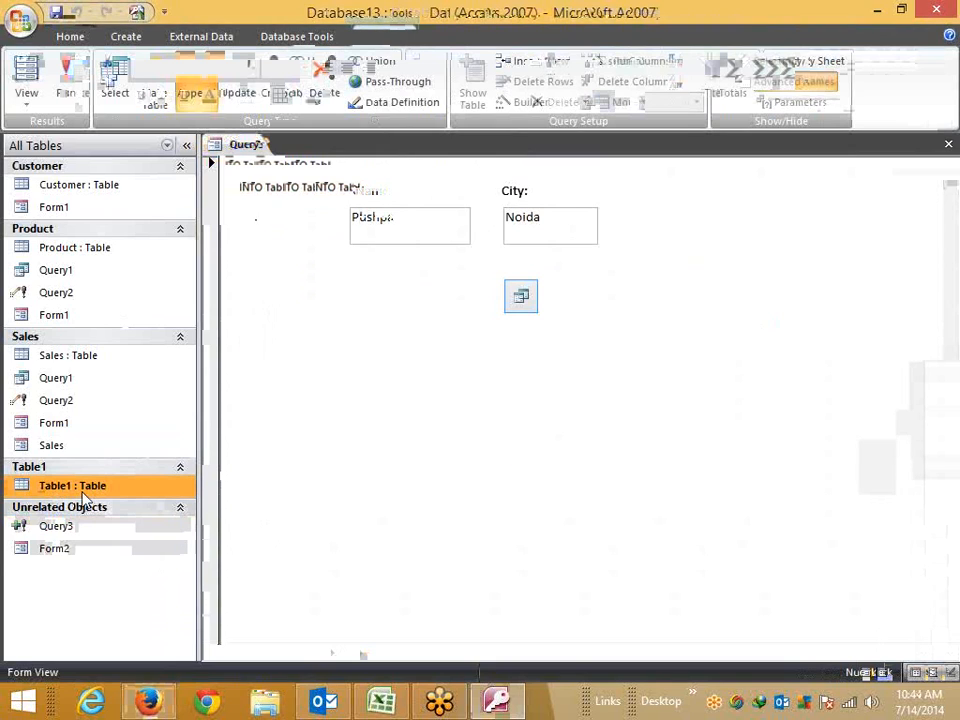
double_click(80, 487)
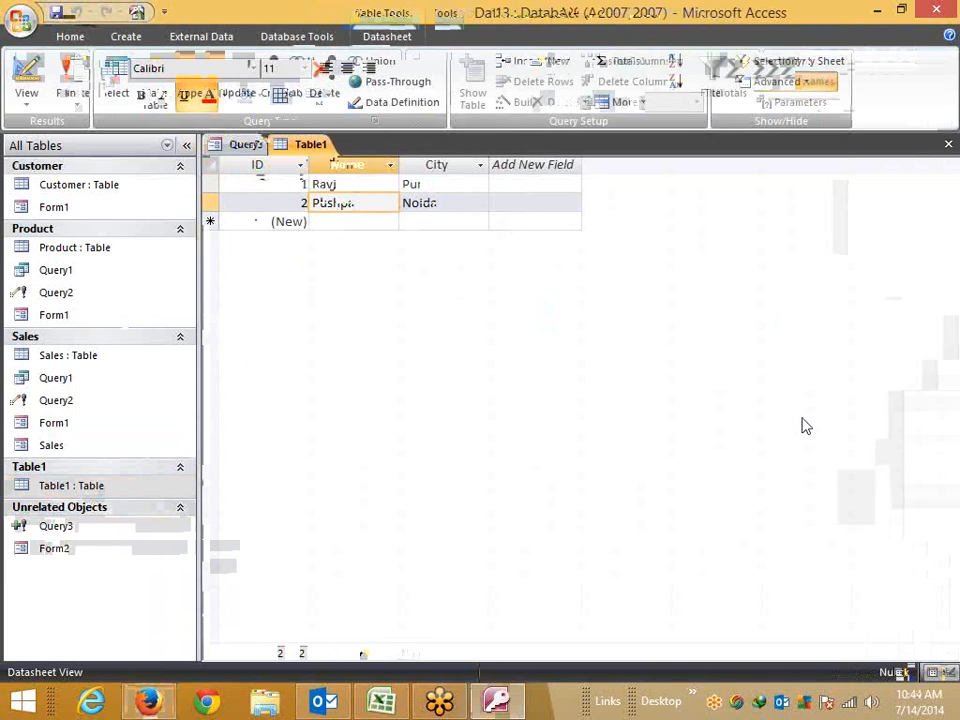
click(947, 146)
click(945, 146)
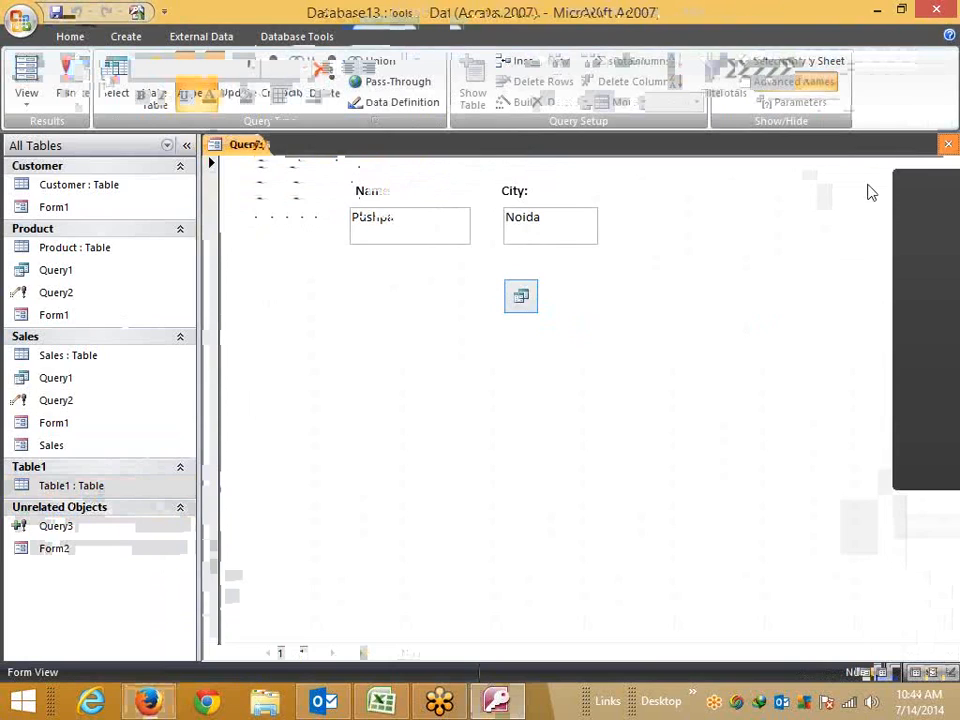
click(15, 487)
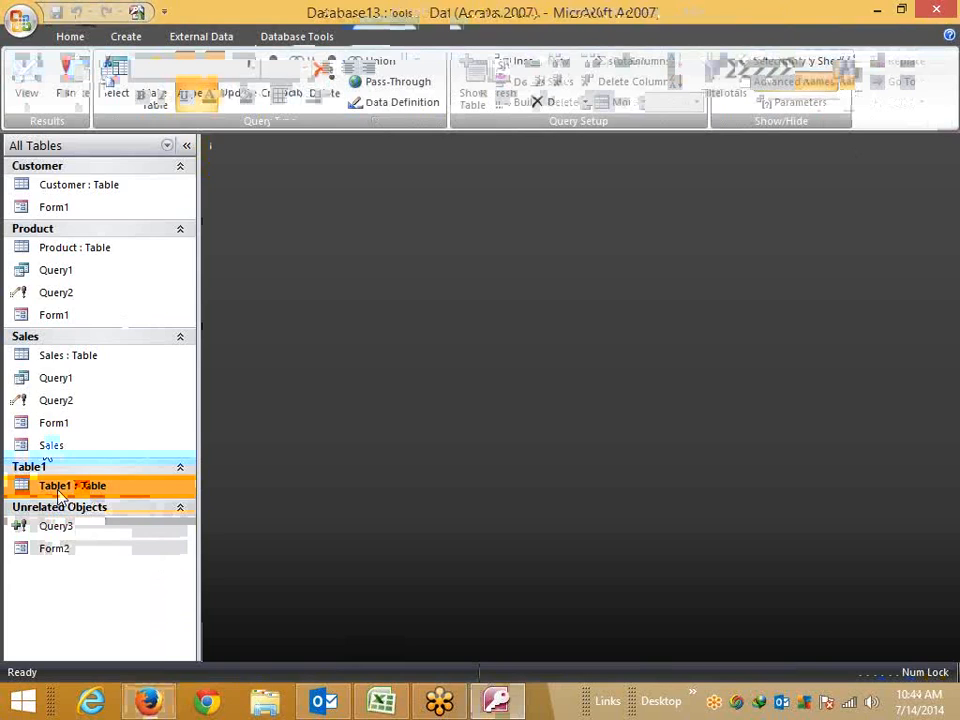
click(60, 450)
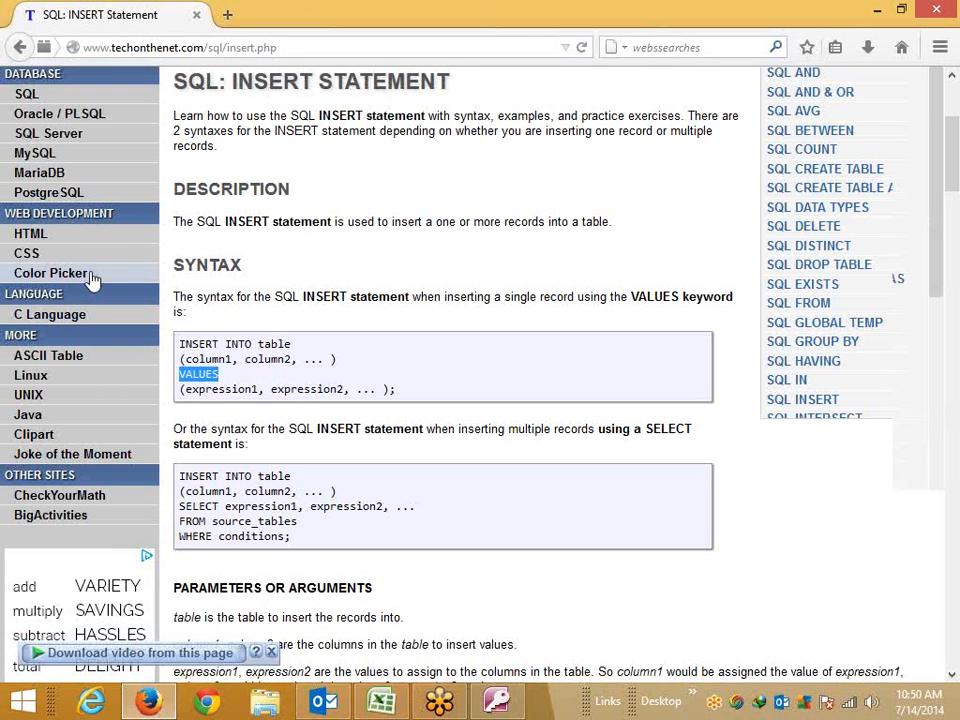
- Go back from the INSERT statement page in Firefox to the previously visited page
scroll(122, 268, up, 4)
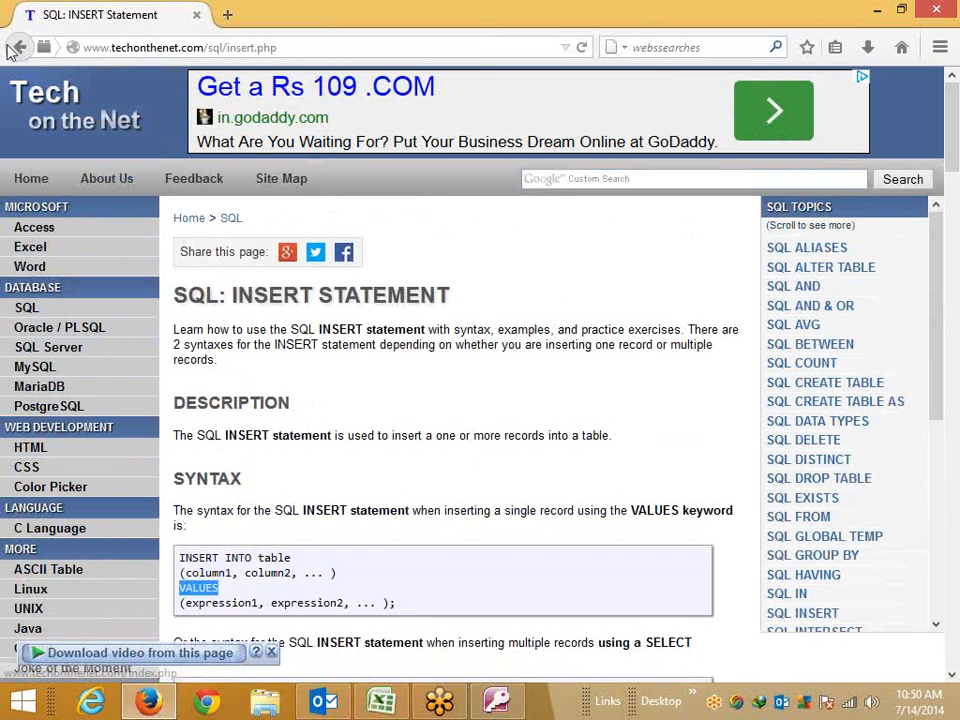
click(16, 48)
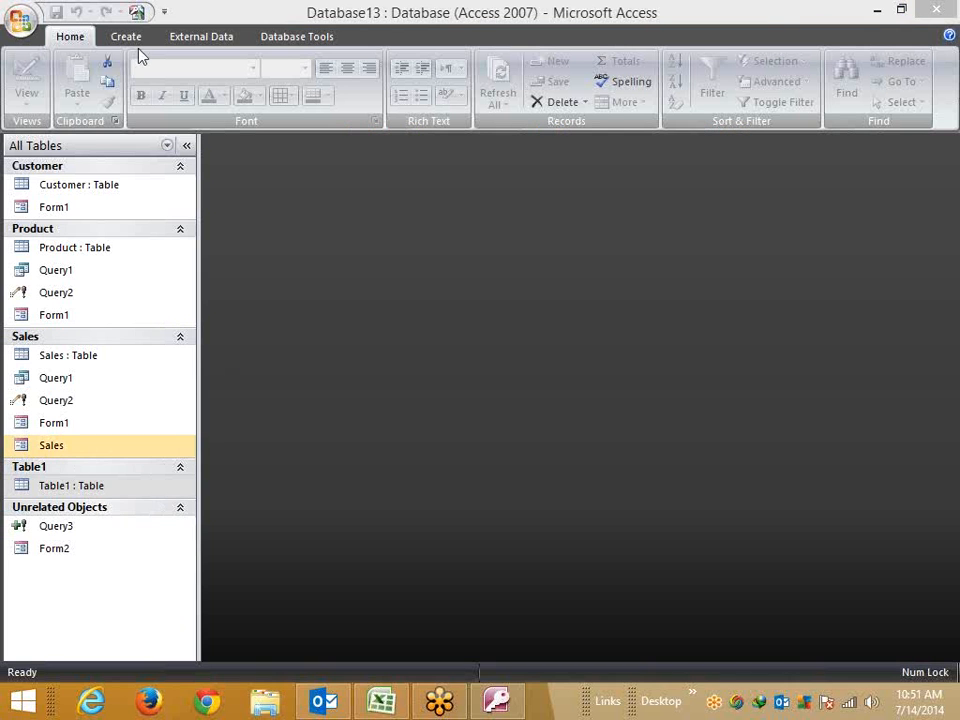
- Try a blank form design with a command button, and discard the form unsaved
click(132, 38)
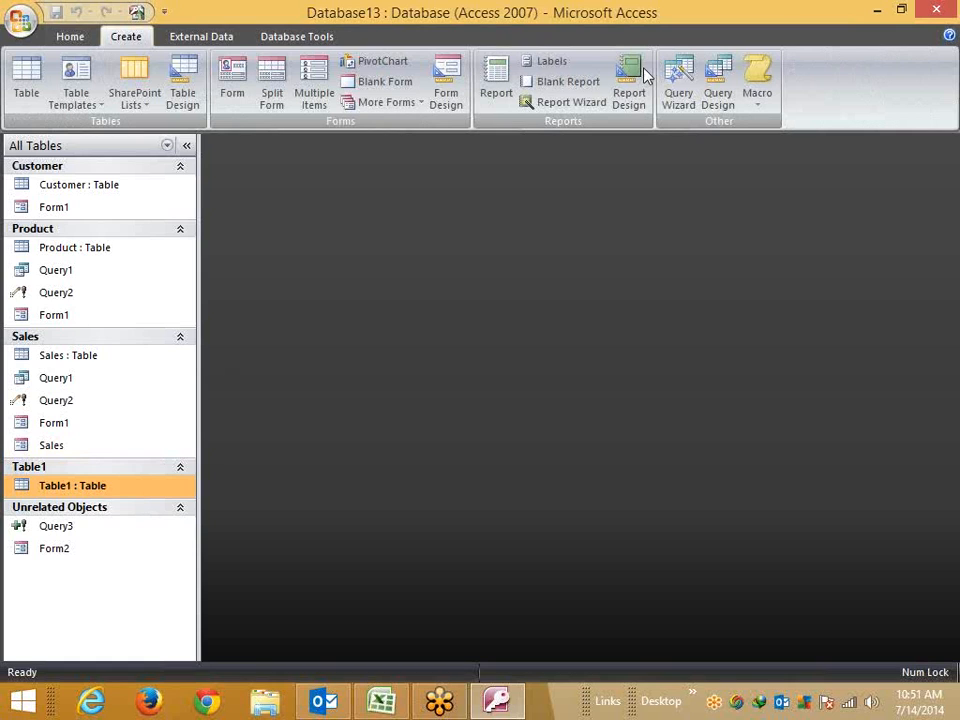
click(462, 91)
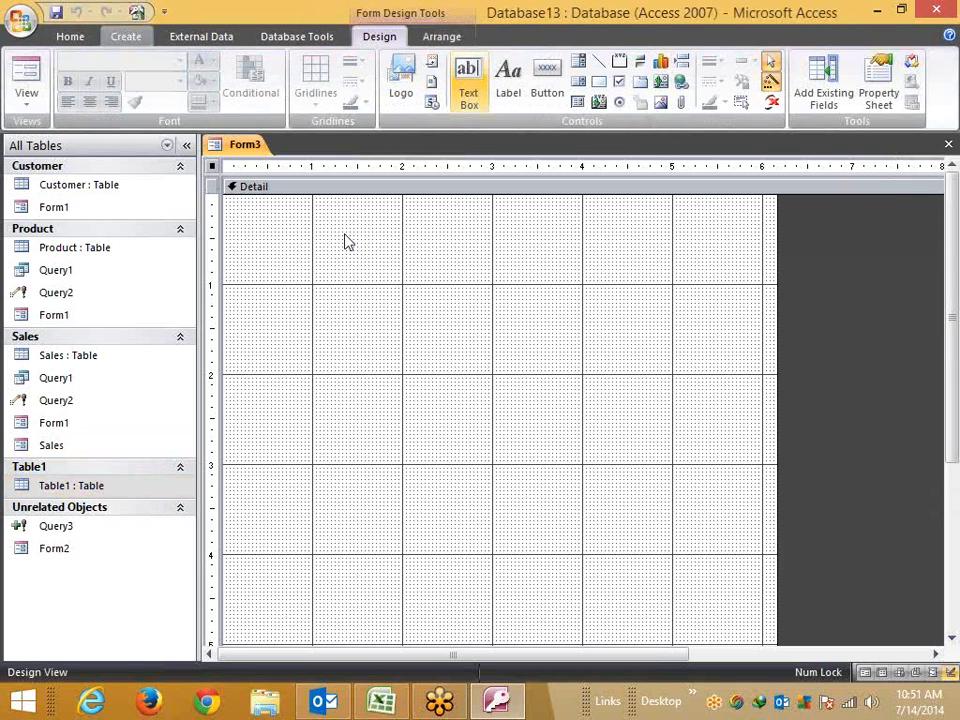
click(472, 82)
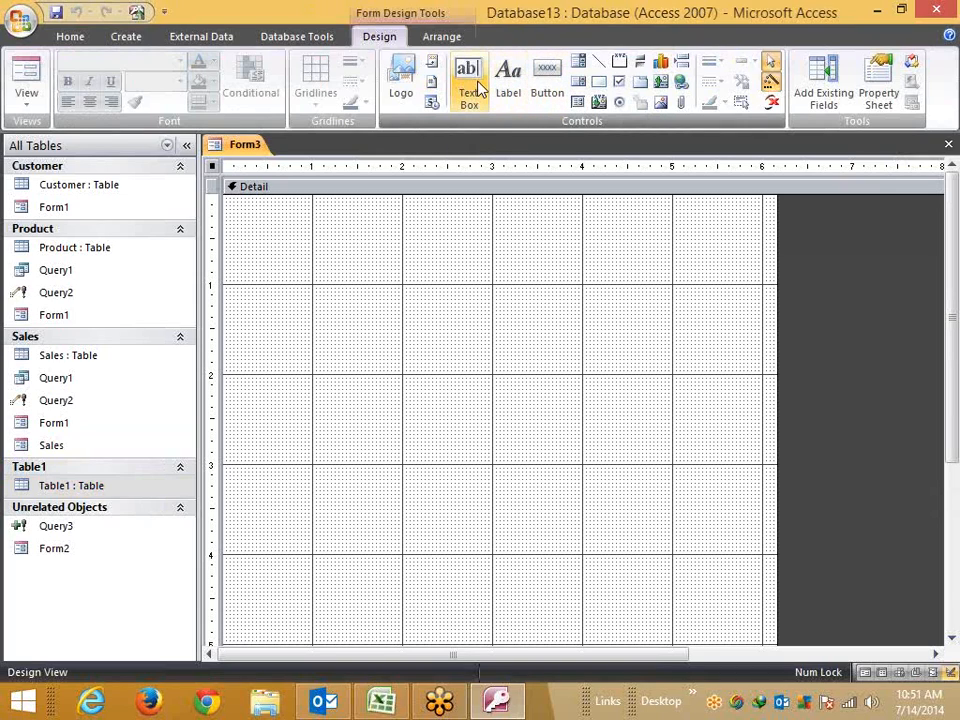
click(548, 85)
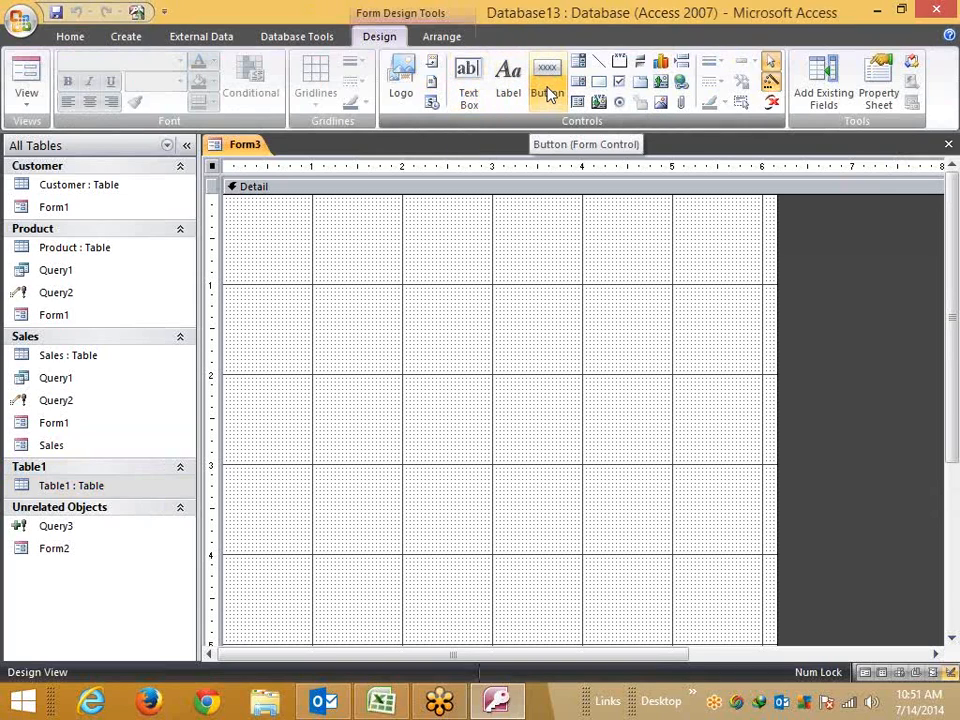
mouse_move(409, 299)
mouse_down()
mouse_move(507, 347)
mouse_move(471, 321)
mouse_move(408, 301)
mouse_up()
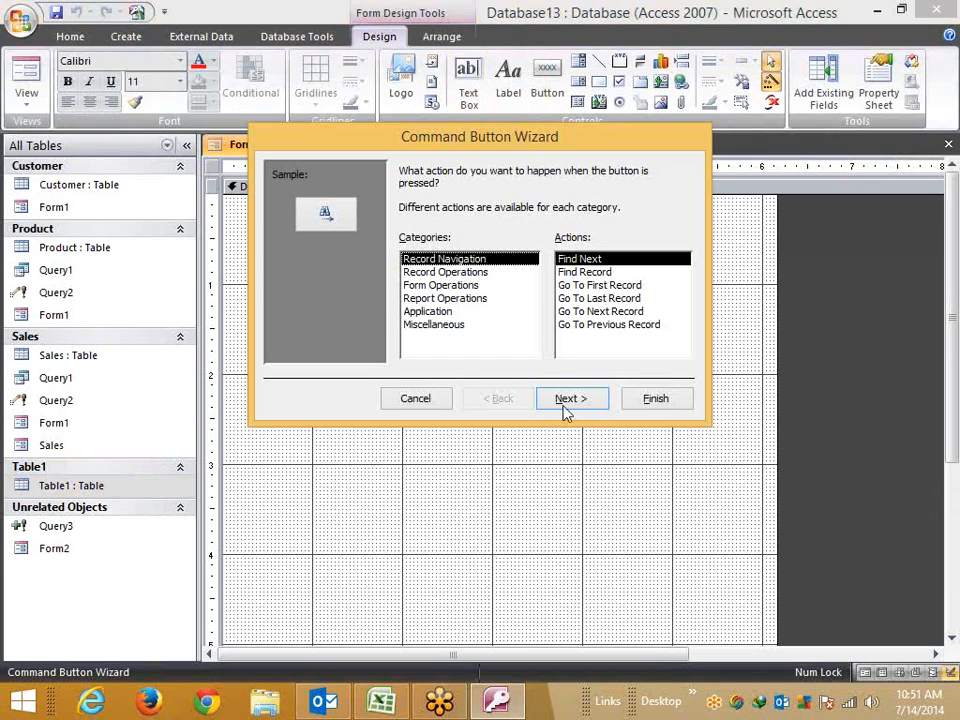
click(443, 399)
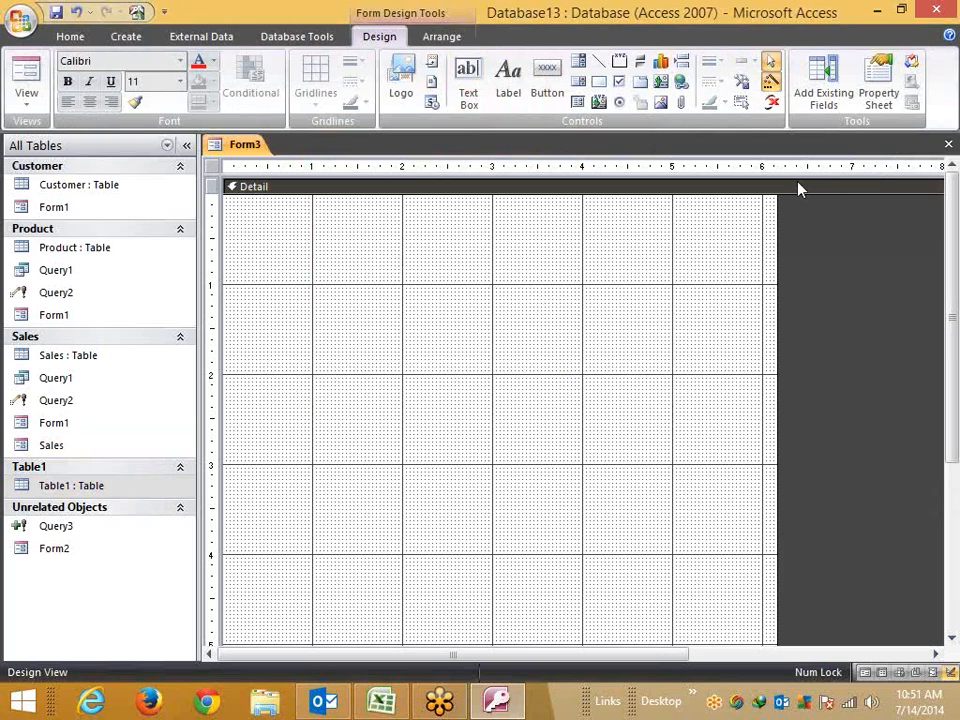
key(ctrl+w)
click(470, 406)
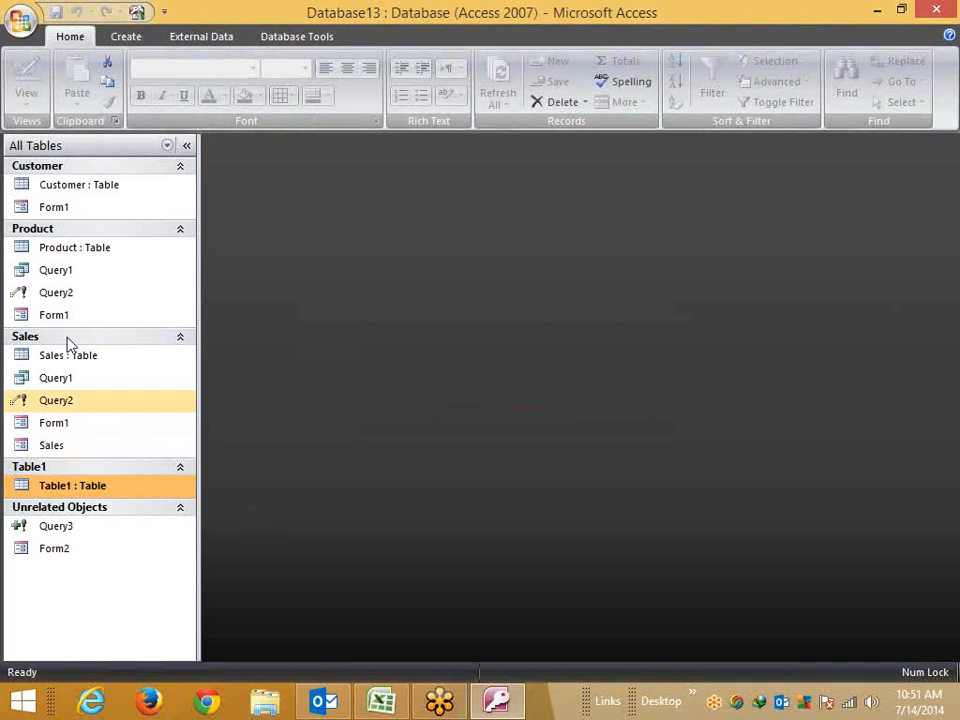
- Open the Sales table, examine its Customer ID, Product ID and Qty columns, and close it
click(77, 448)
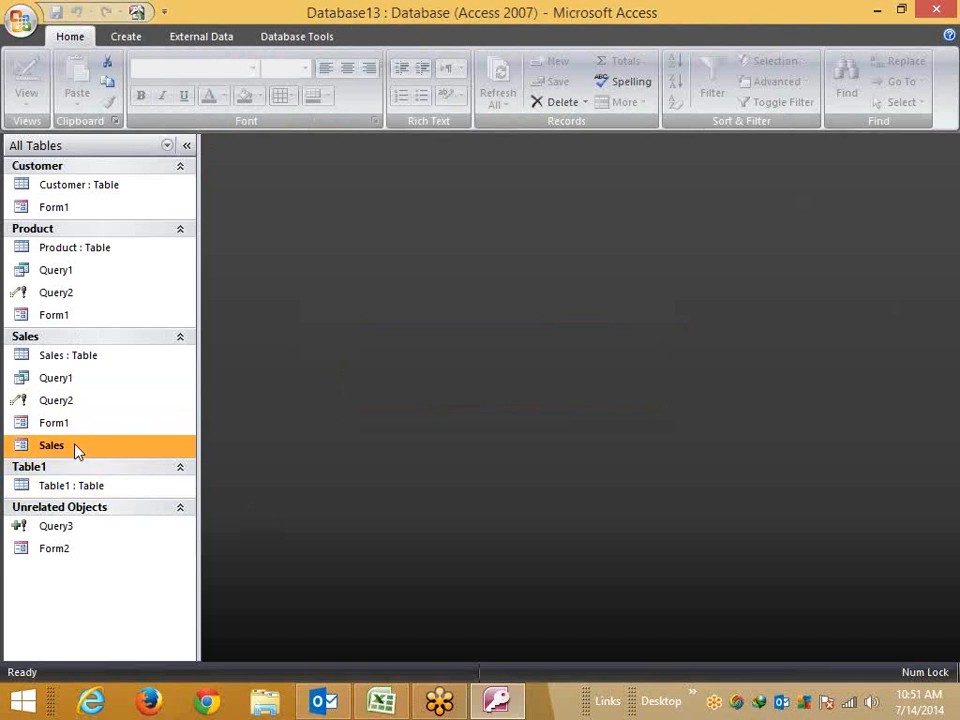
double_click(71, 358)
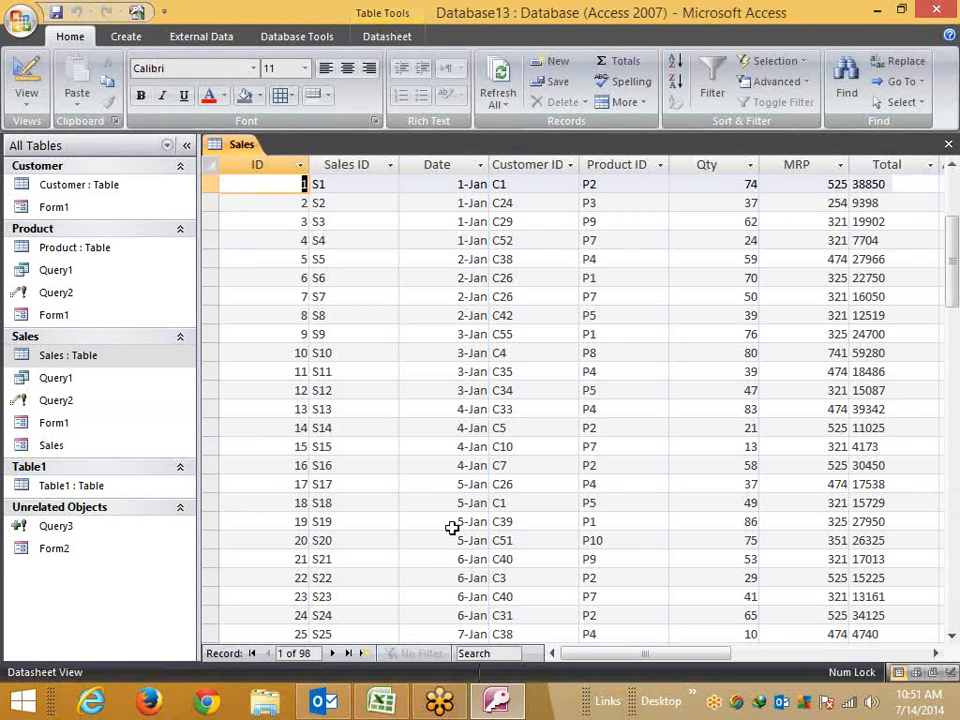
scroll(452, 528, down, 5)
scroll(360, 264, up, 5)
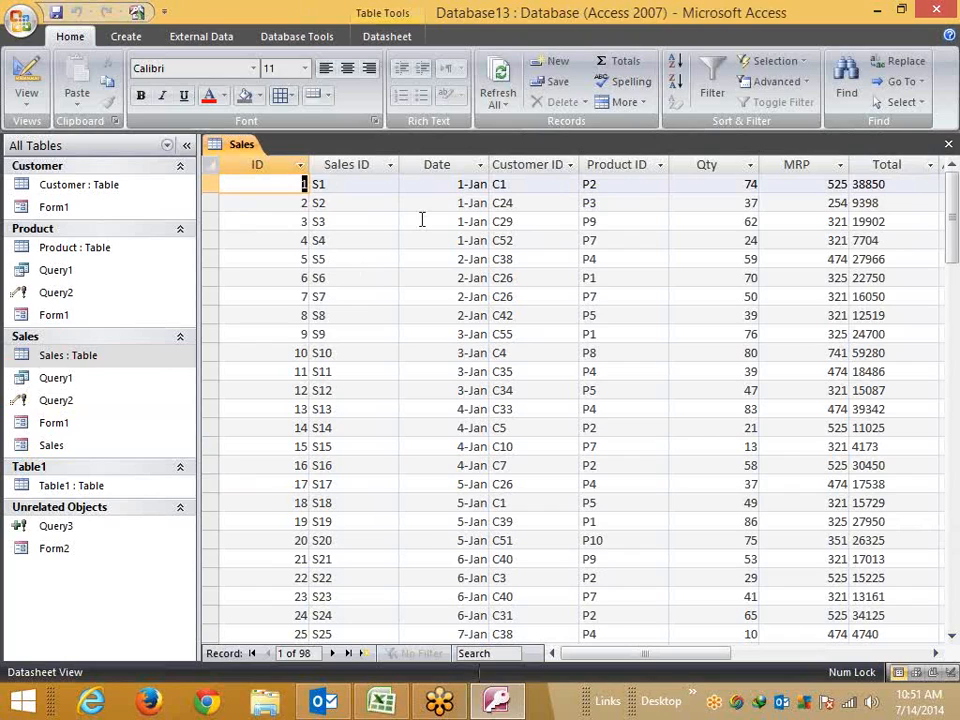
click(502, 184)
click(749, 184)
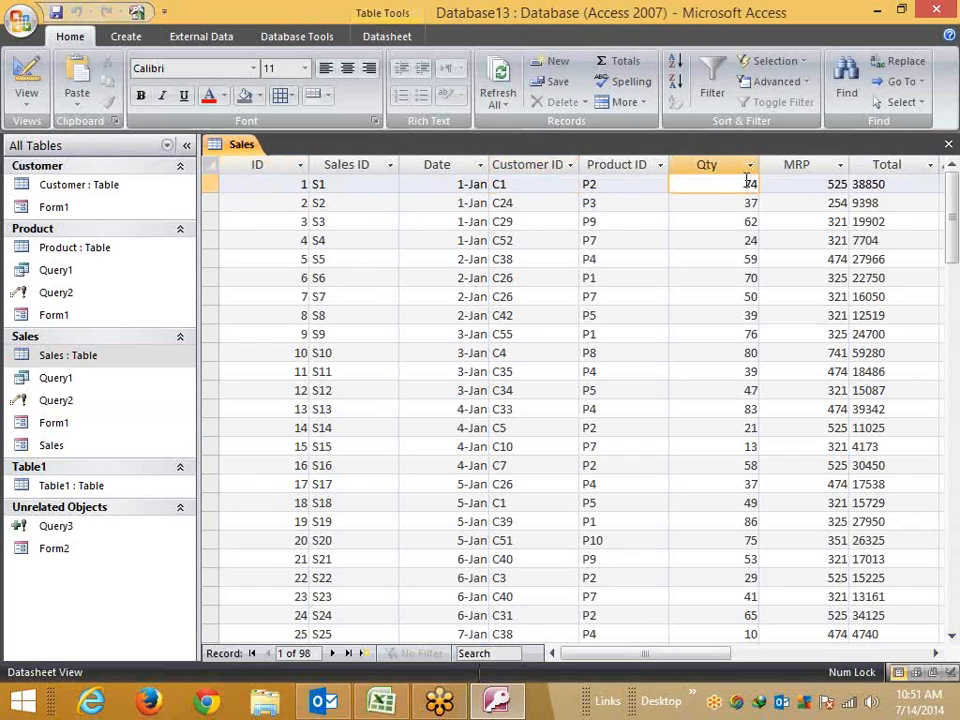
click(601, 183)
click(617, 164)
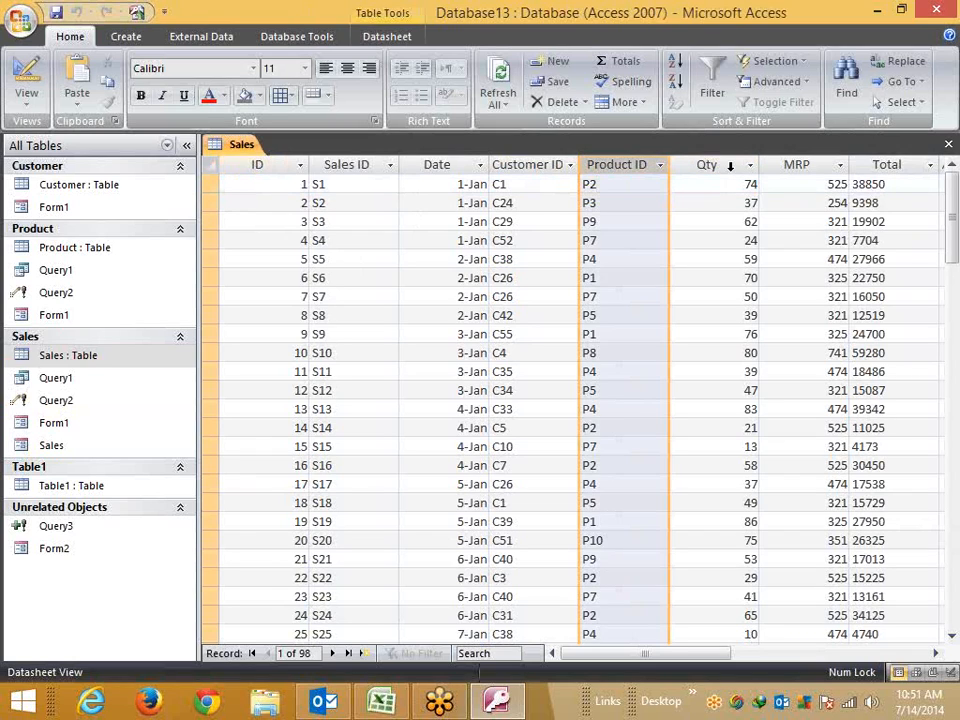
click(733, 168)
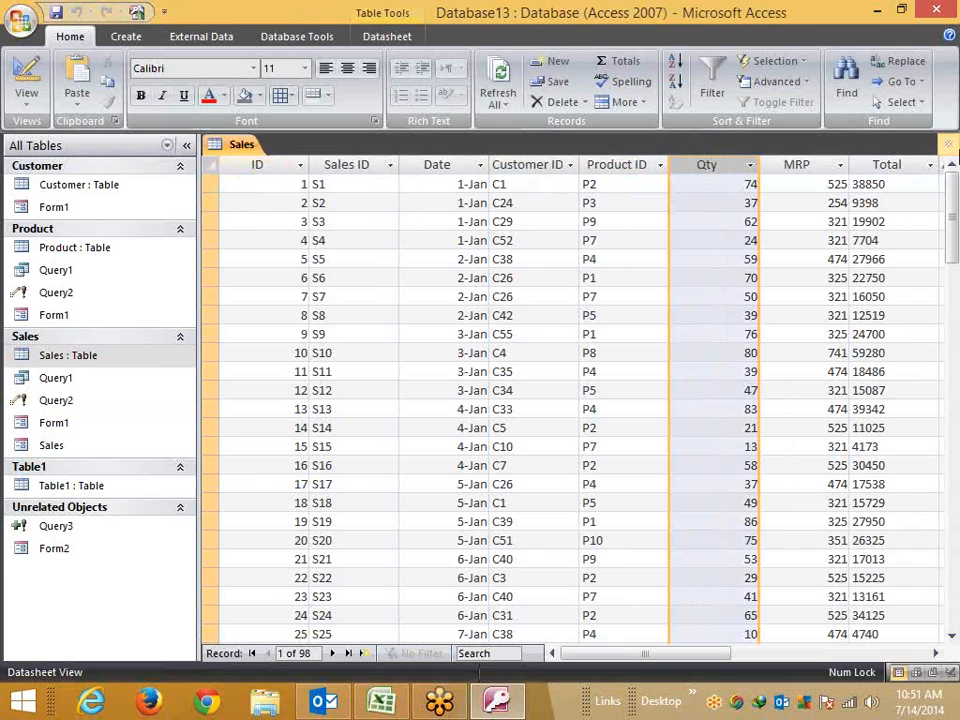
click(946, 145)
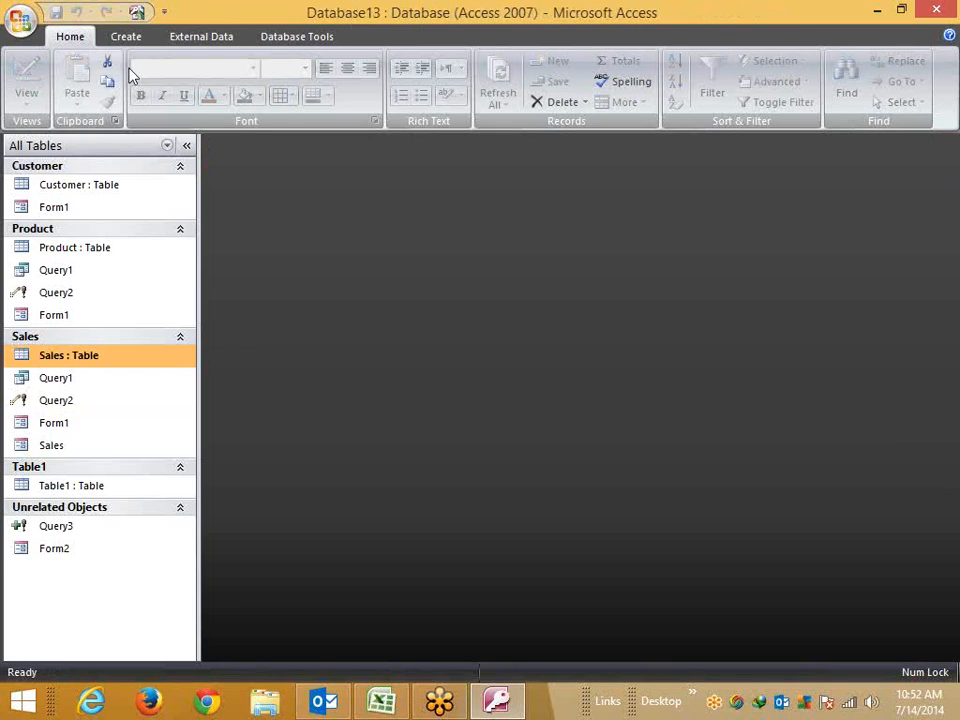
- Start a new query design based on the Sales table and enlarge its field list to show every field
click(126, 38)
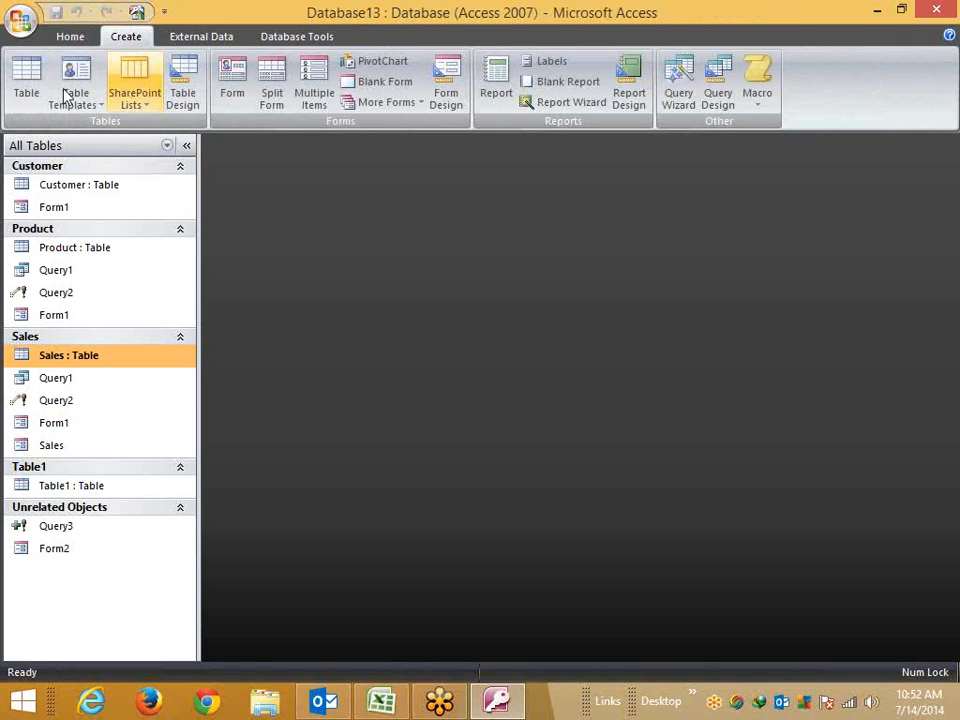
click(720, 100)
double_click(353, 482)
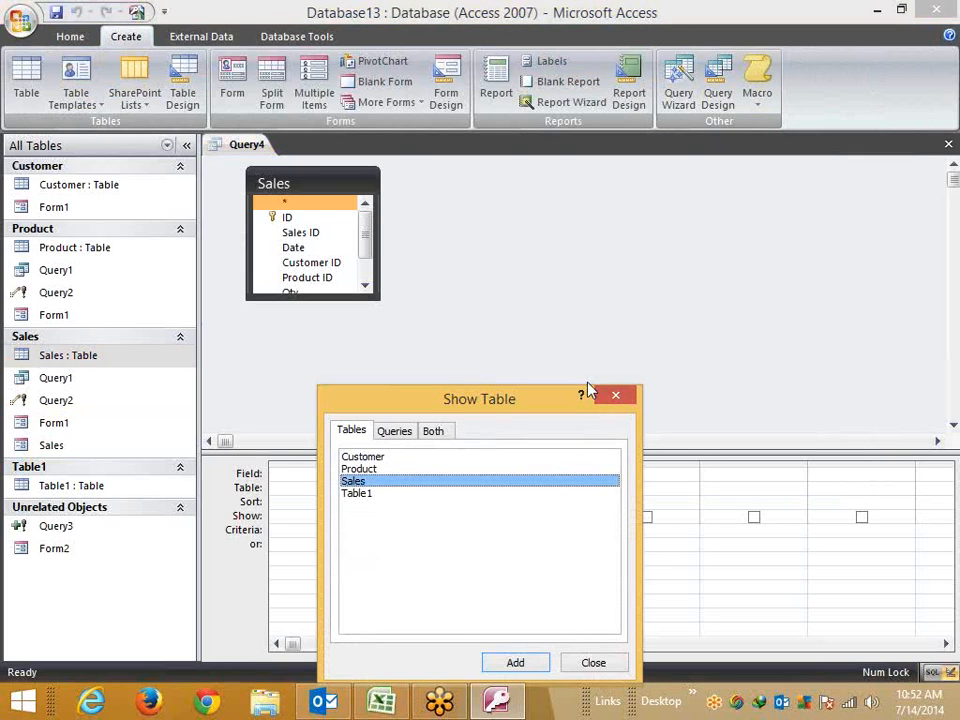
key(Escape)
drag(381, 296, 424, 368)
click(316, 279)
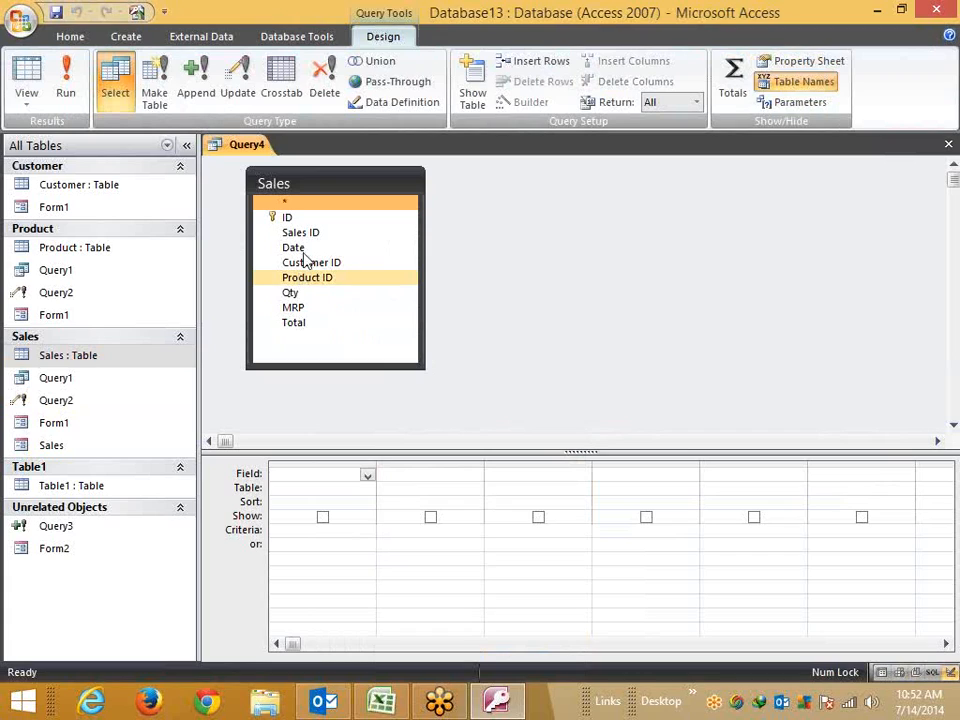
click(315, 249)
click(308, 234)
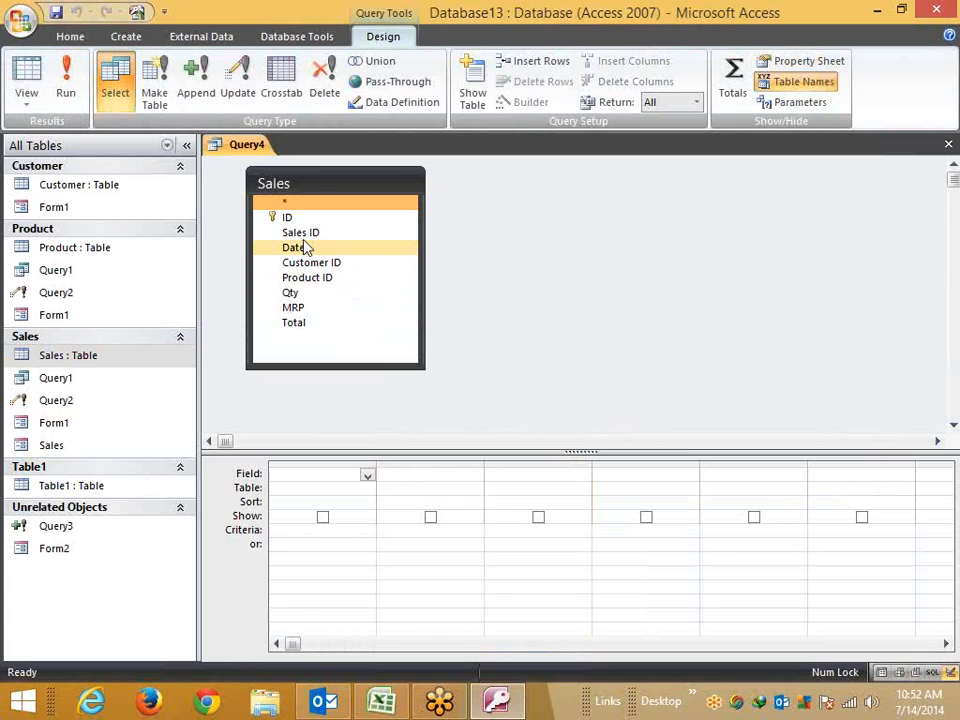
click(304, 244)
click(302, 236)
click(302, 250)
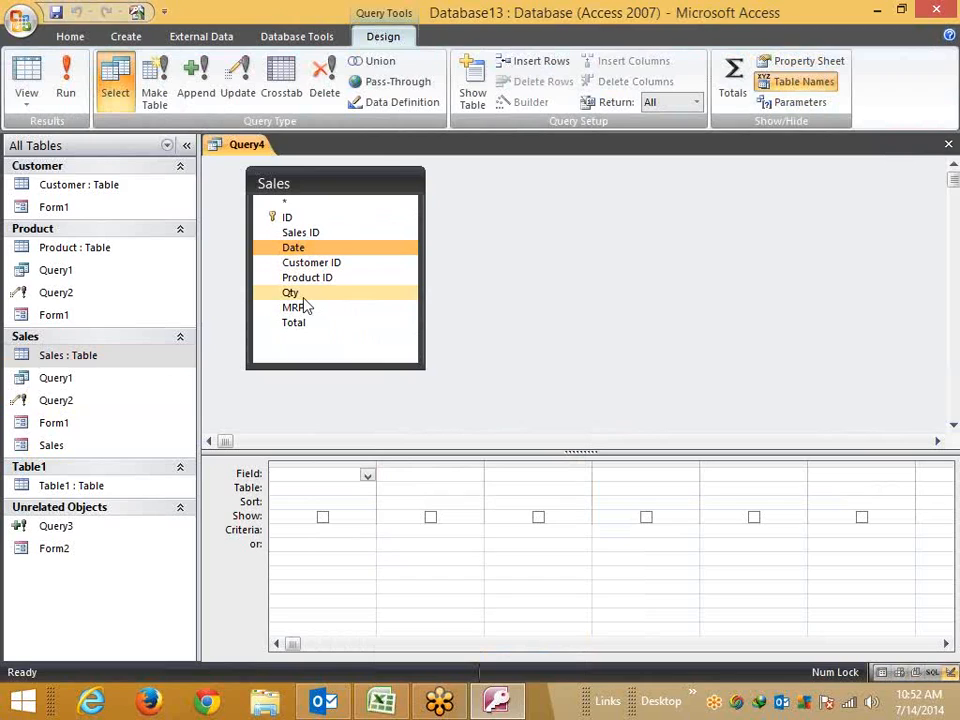
click(305, 234)
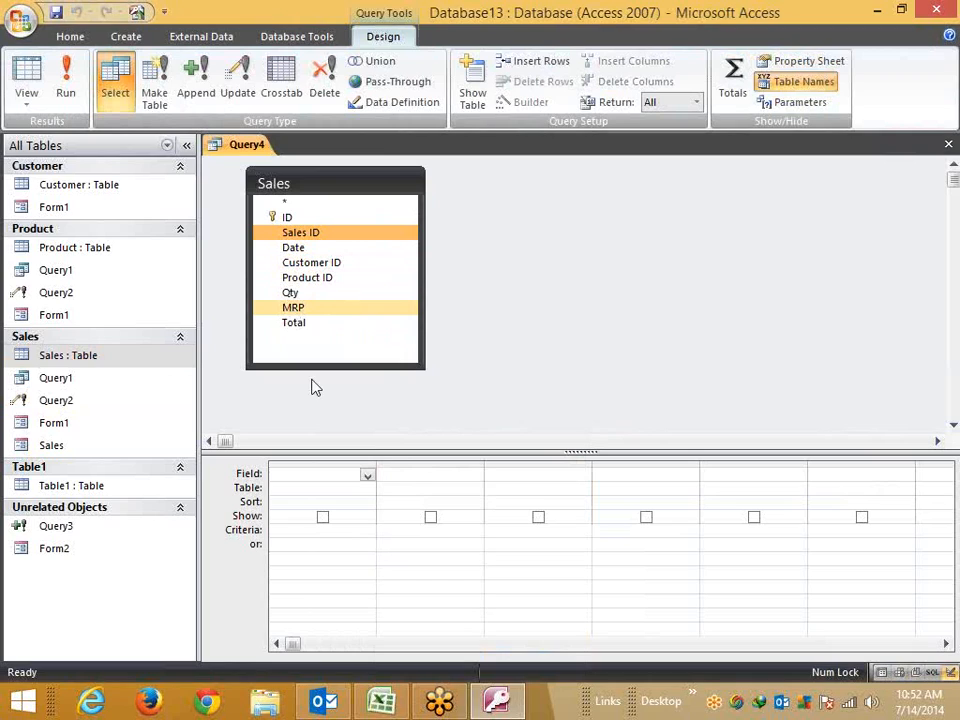
- Try the Sales table's Qty field in the query's first column, and clear it from the column
click(362, 482)
click(366, 480)
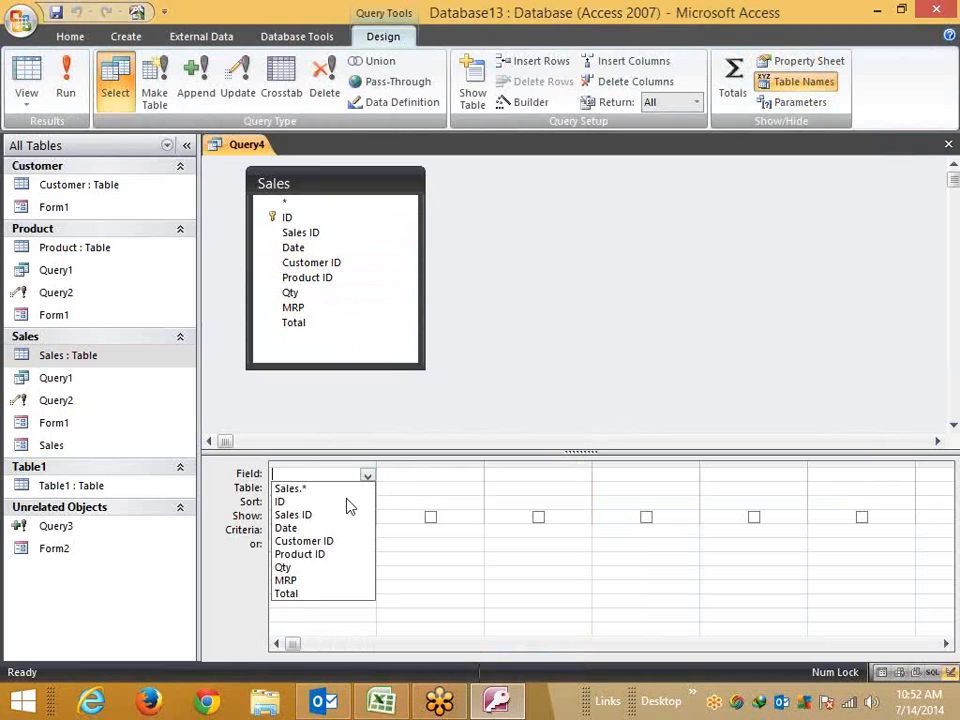
click(328, 568)
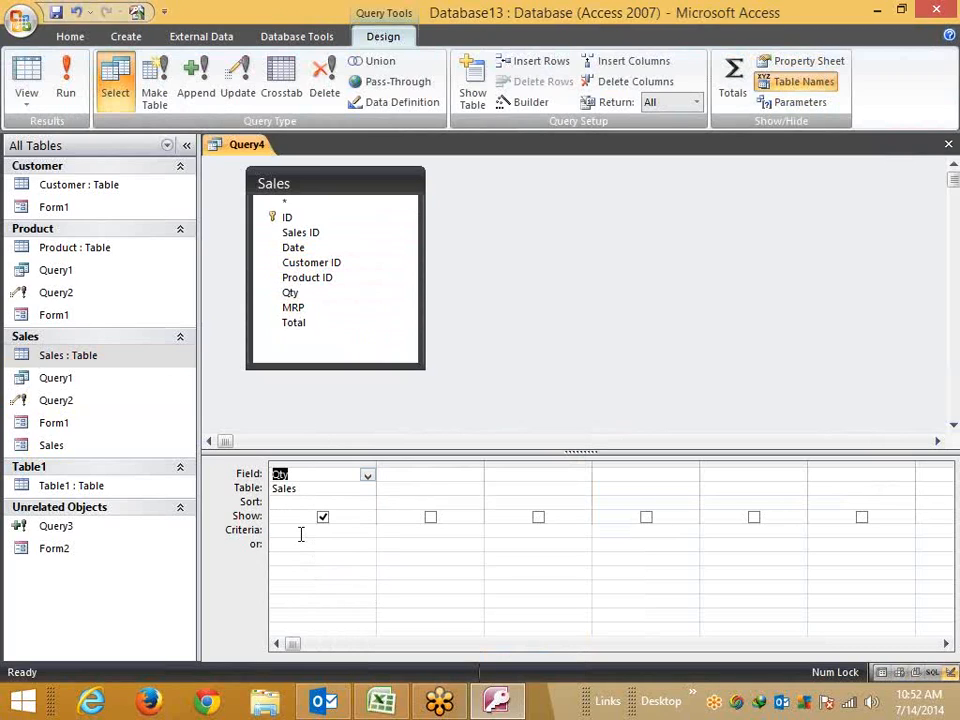
click(301, 533)
right_click(303, 541)
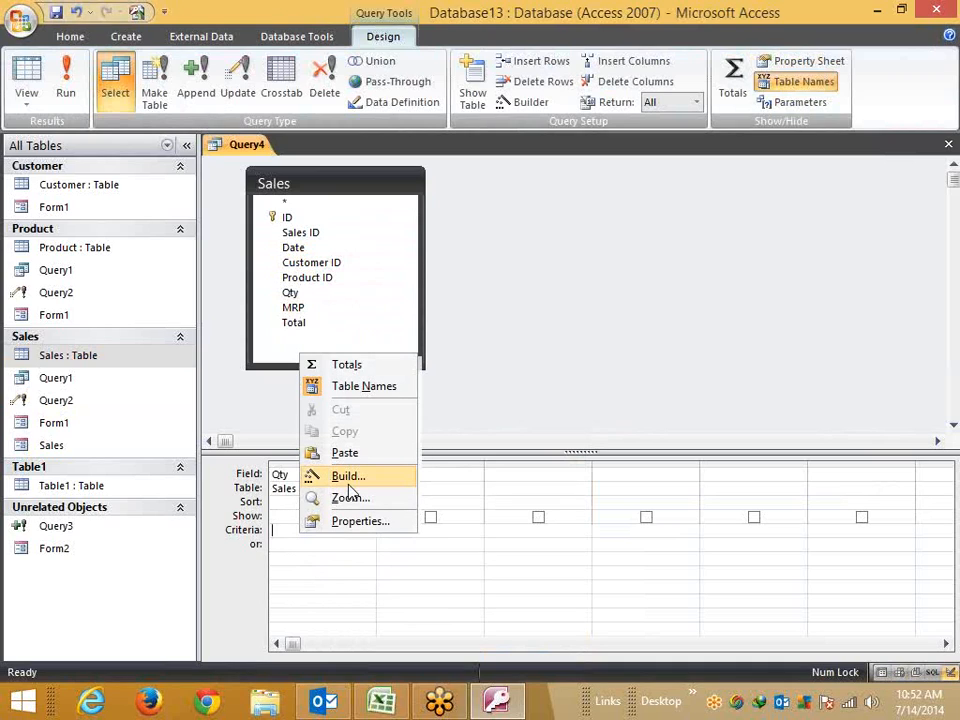
click(263, 506)
click(320, 485)
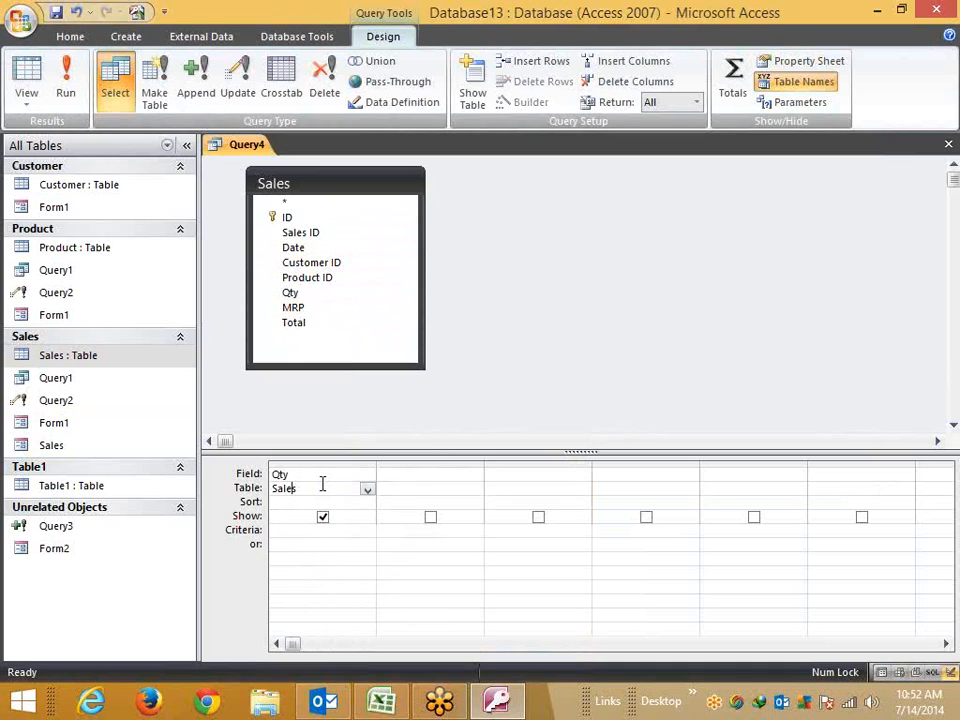
double_click(321, 476)
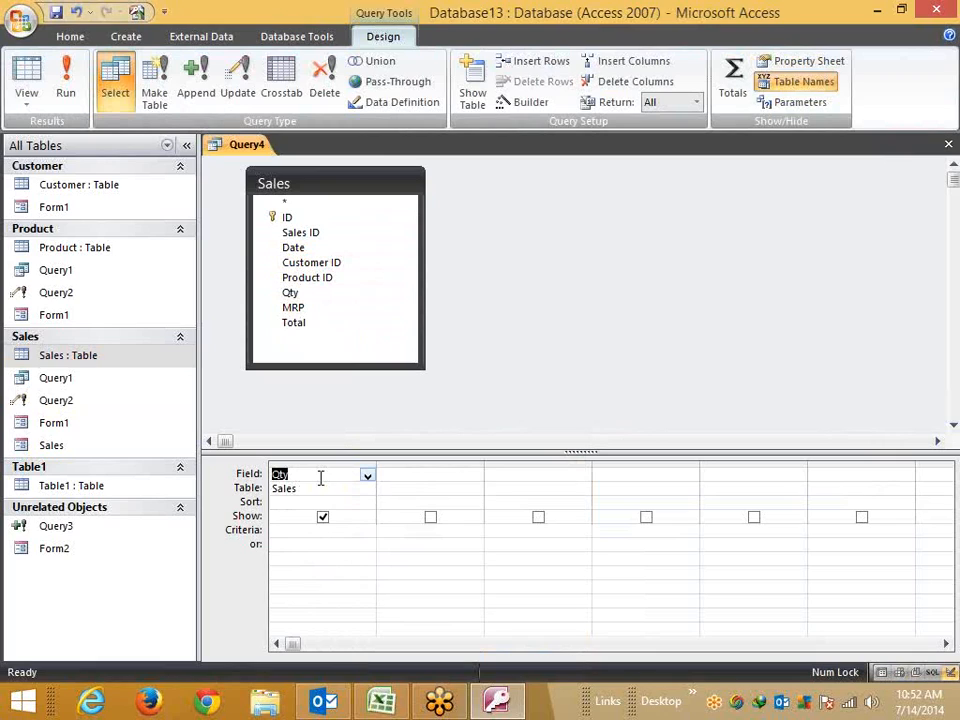
key(Delete)
- Open the Expression Builder for the empty Field cell of the first query column and list the built-in functions
click(281, 488)
click(286, 476)
right_click(347, 478)
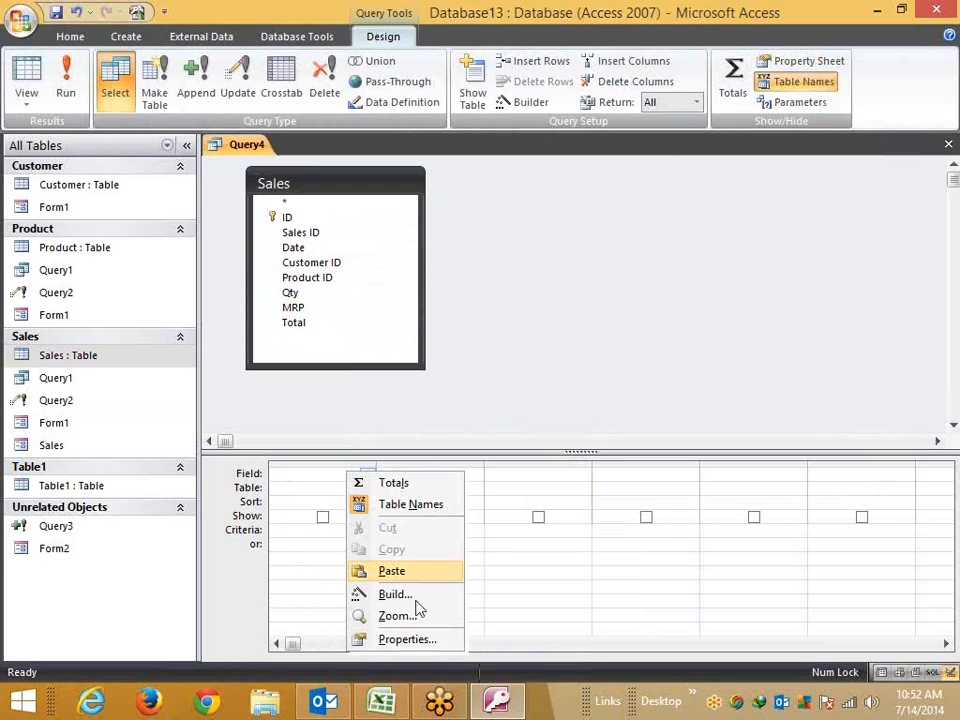
click(418, 596)
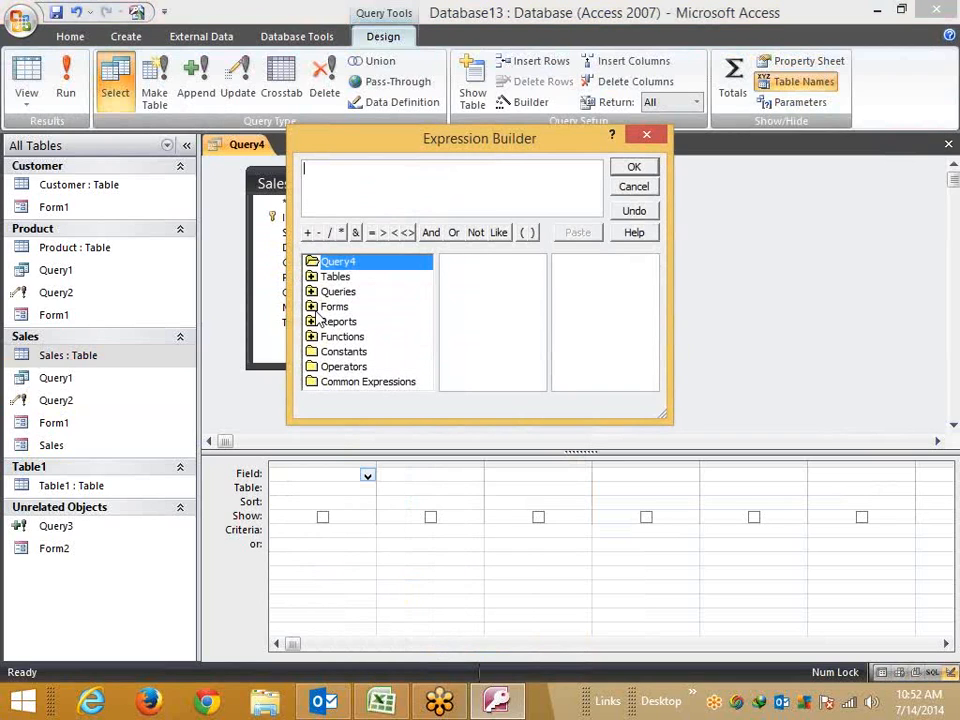
double_click(342, 336)
click(368, 352)
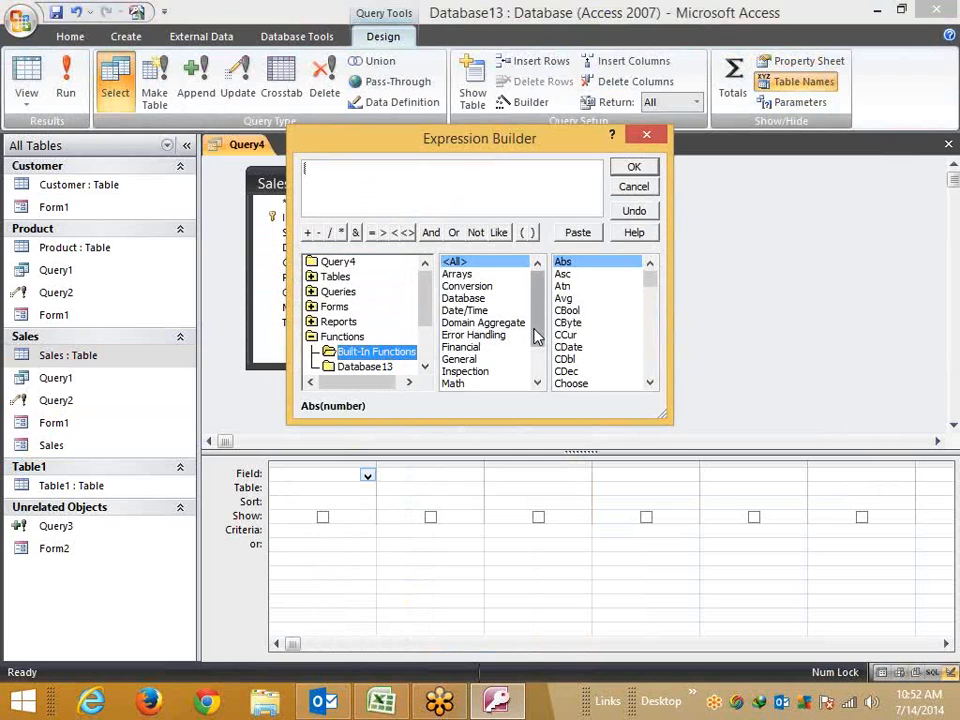
- Examine the built-in functions in the Math, Database, Conversion and Date/Time categories
drag(536, 336, 535, 350)
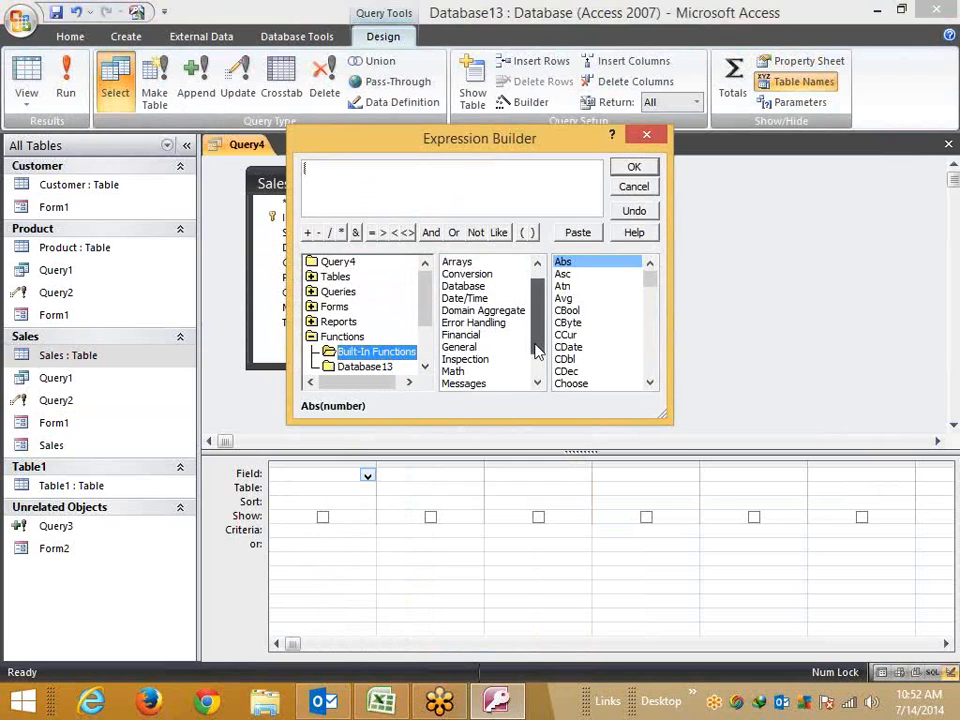
click(458, 373)
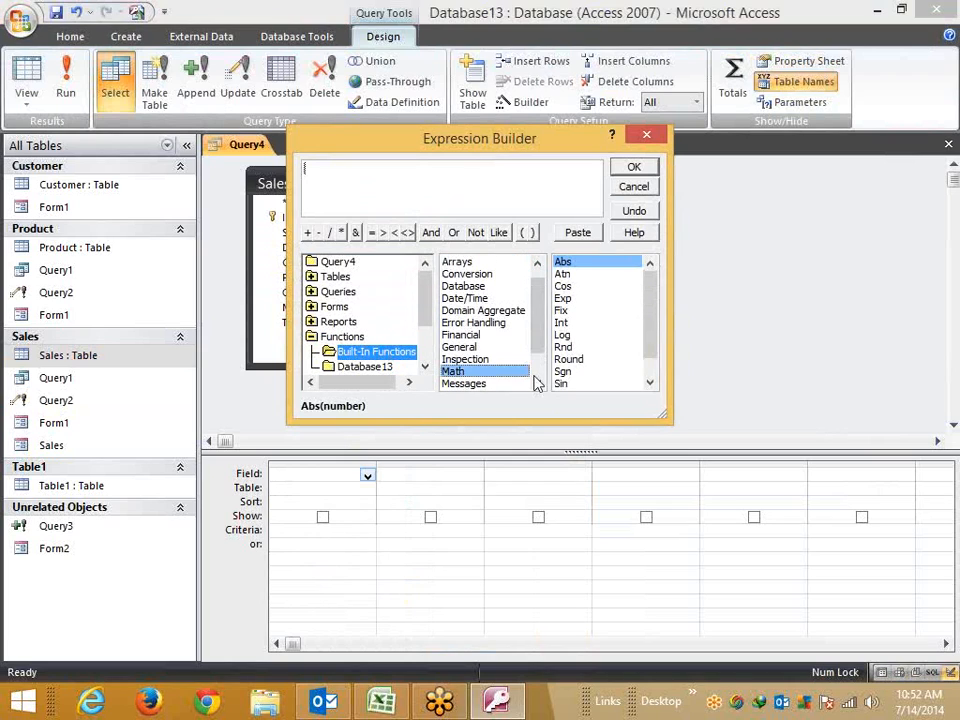
double_click(649, 384)
drag(650, 343, 650, 333)
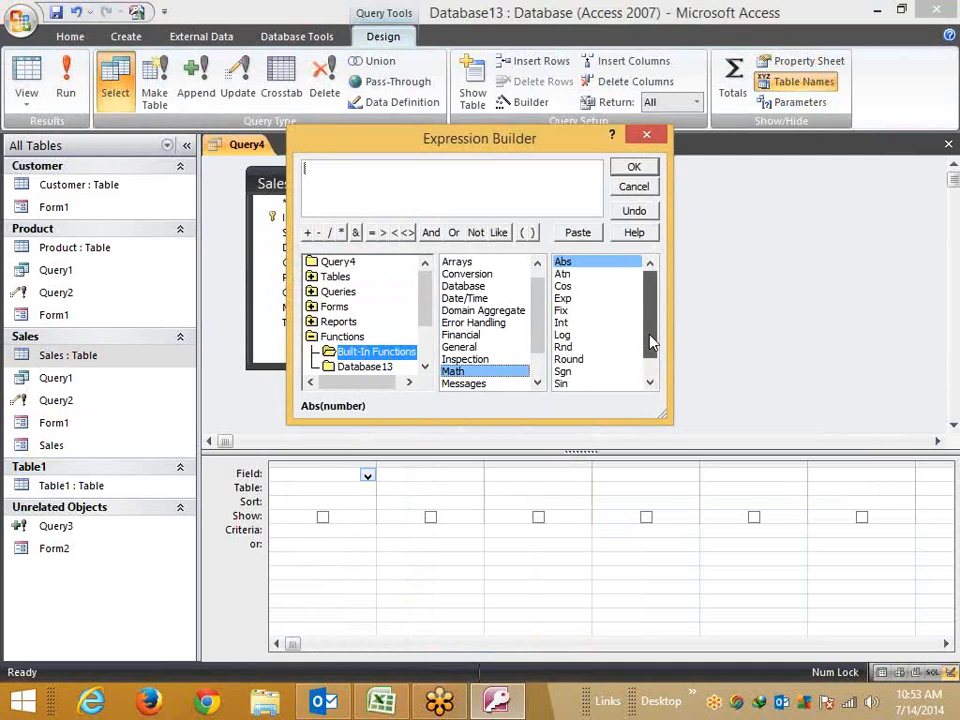
click(466, 286)
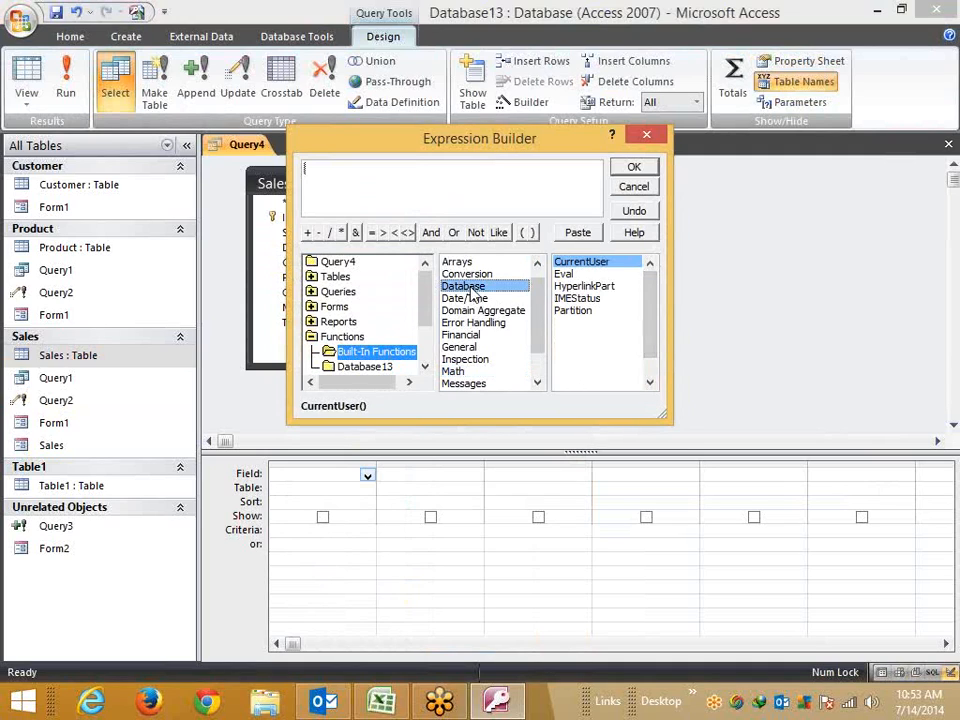
click(470, 273)
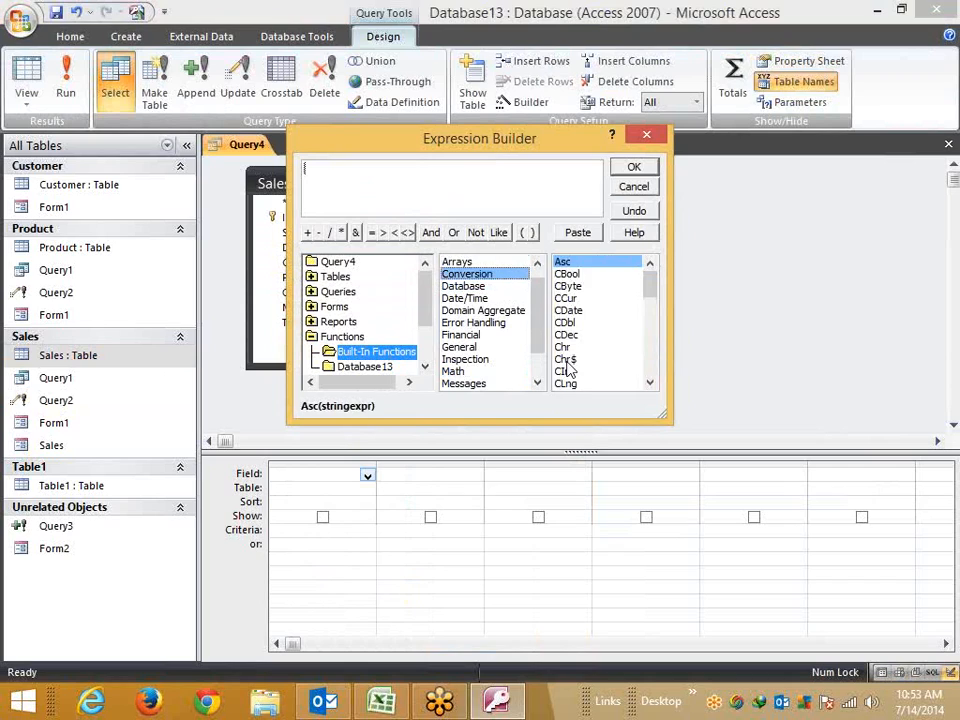
drag(652, 286, 646, 322)
click(472, 288)
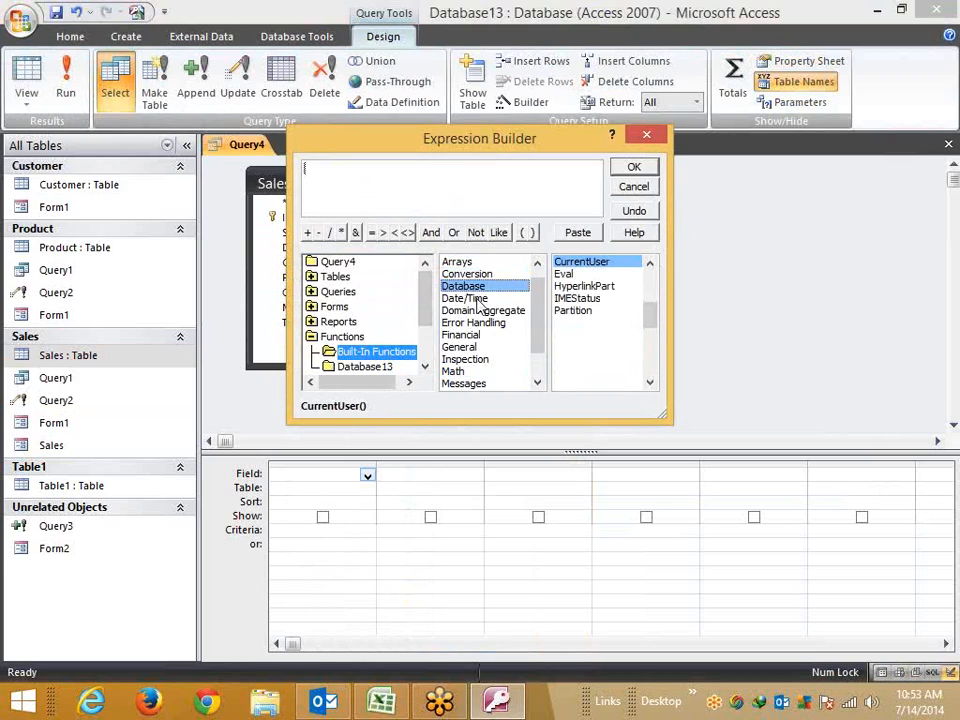
click(466, 298)
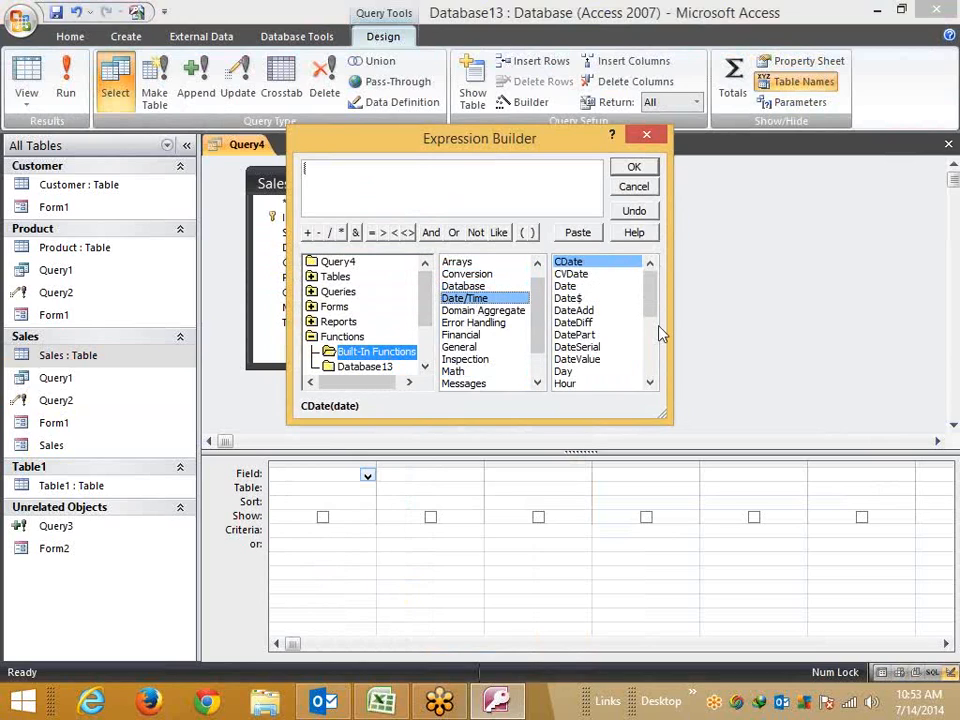
scroll(656, 358, down, 4)
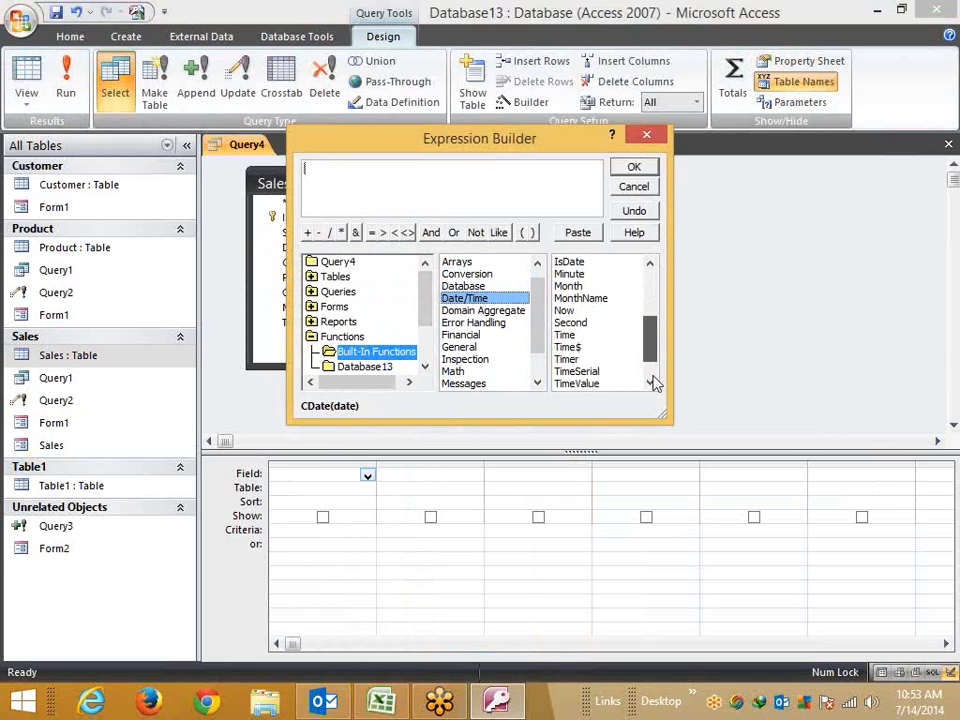
scroll(653, 384, down, 1)
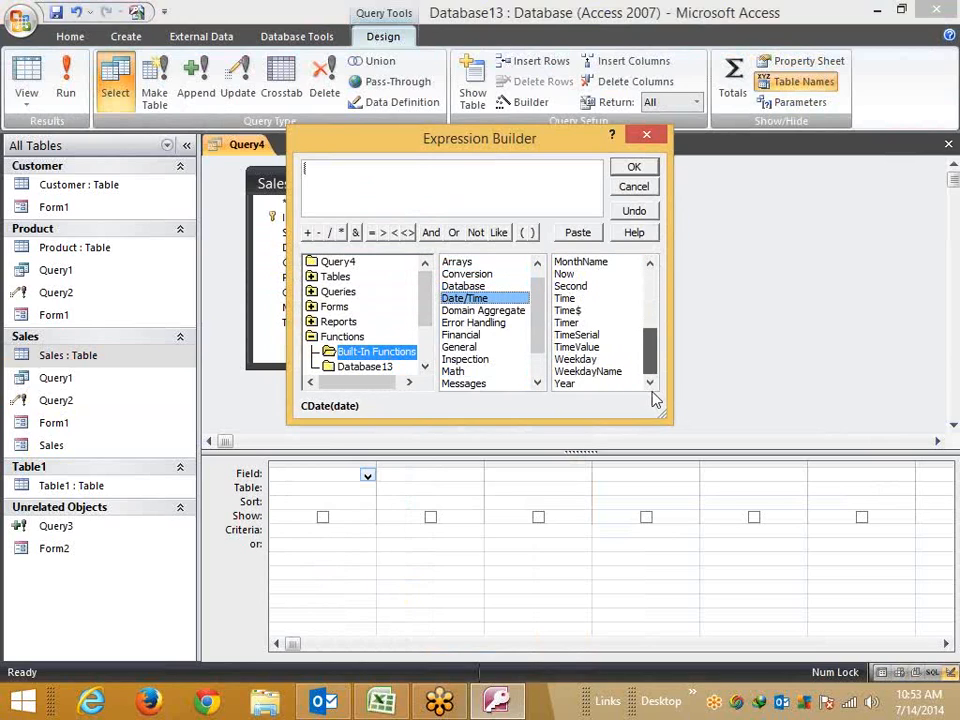
- Insert the DMax function from the Domain Aggregate category into the expression
click(489, 311)
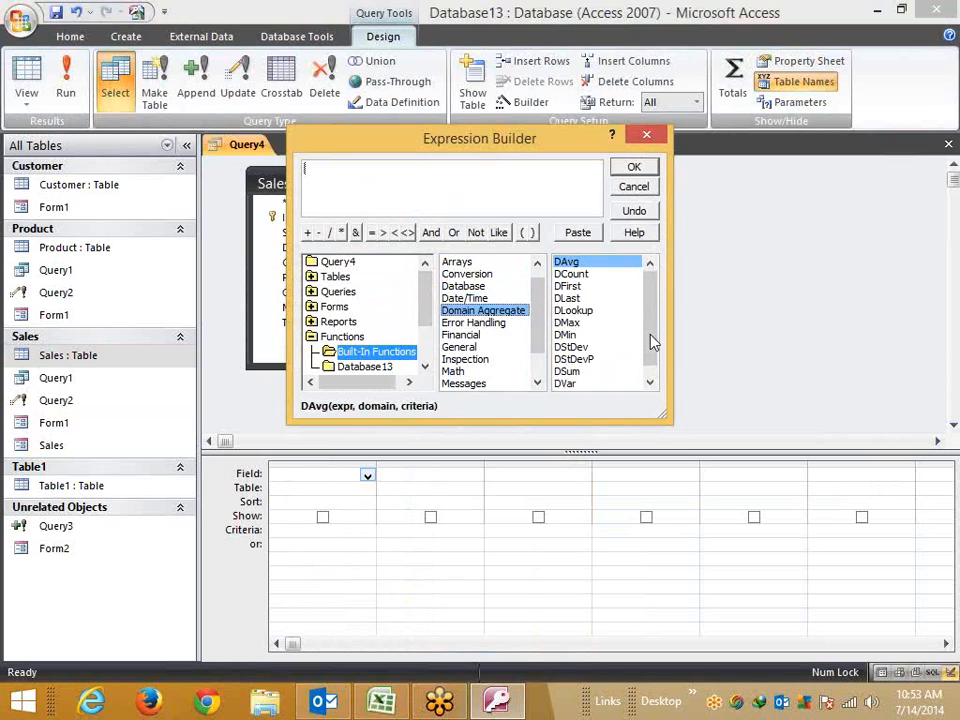
drag(650, 334, 649, 378)
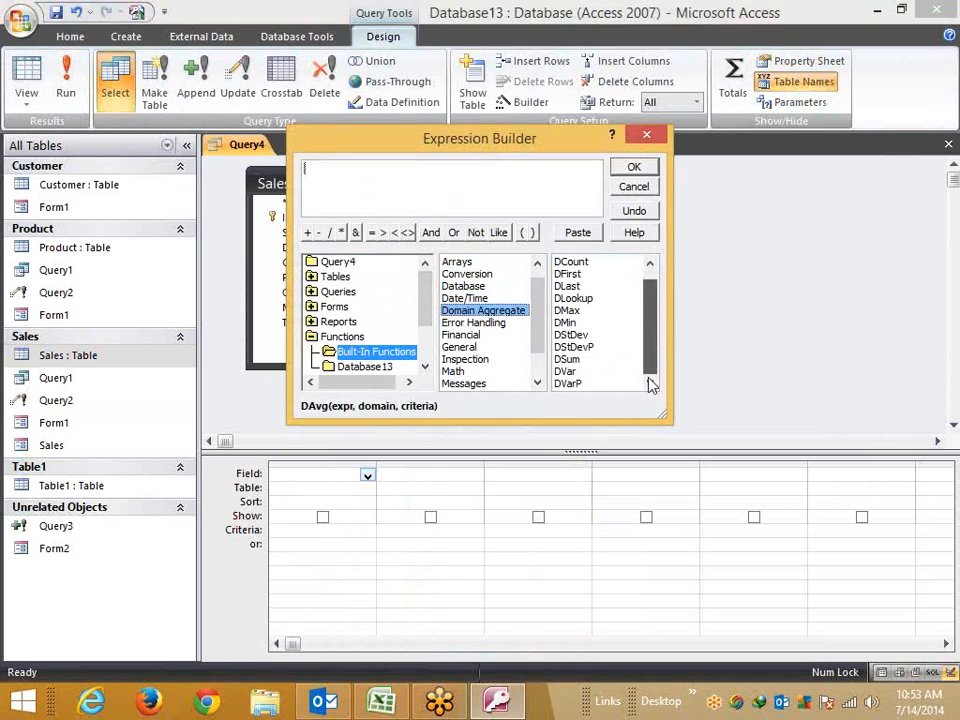
click(566, 310)
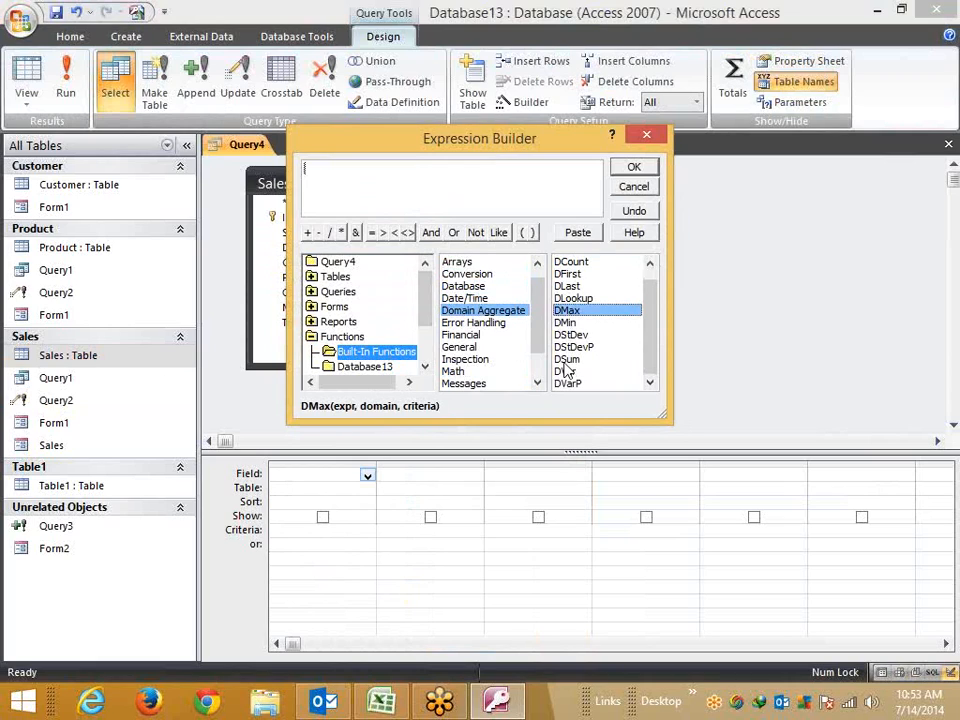
click(538, 384)
click(538, 384)
click(538, 384)
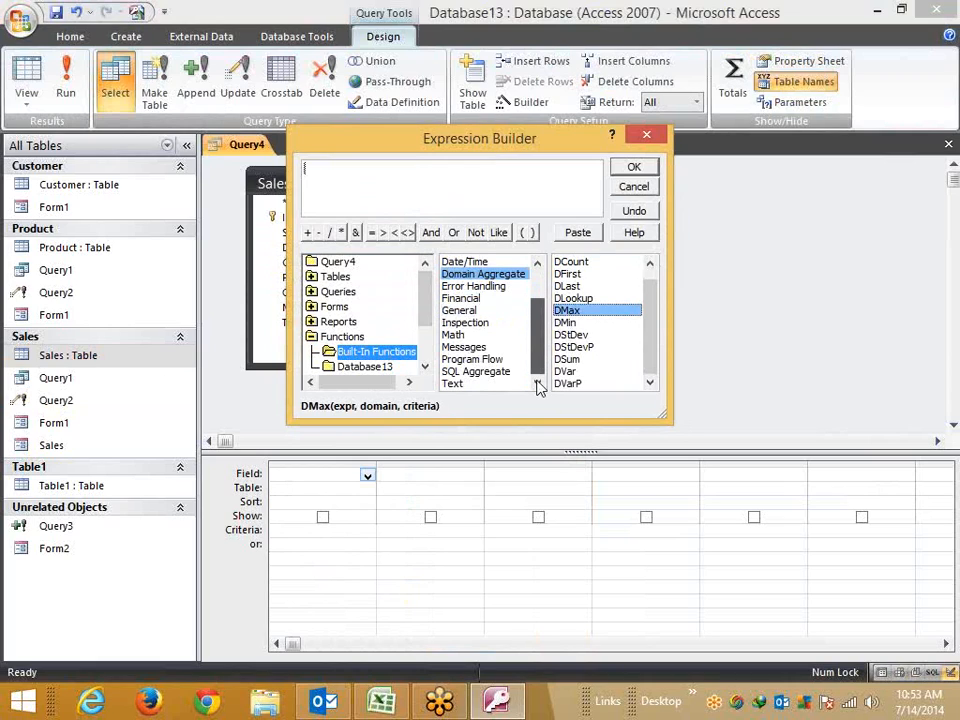
scroll(538, 388, up, 3)
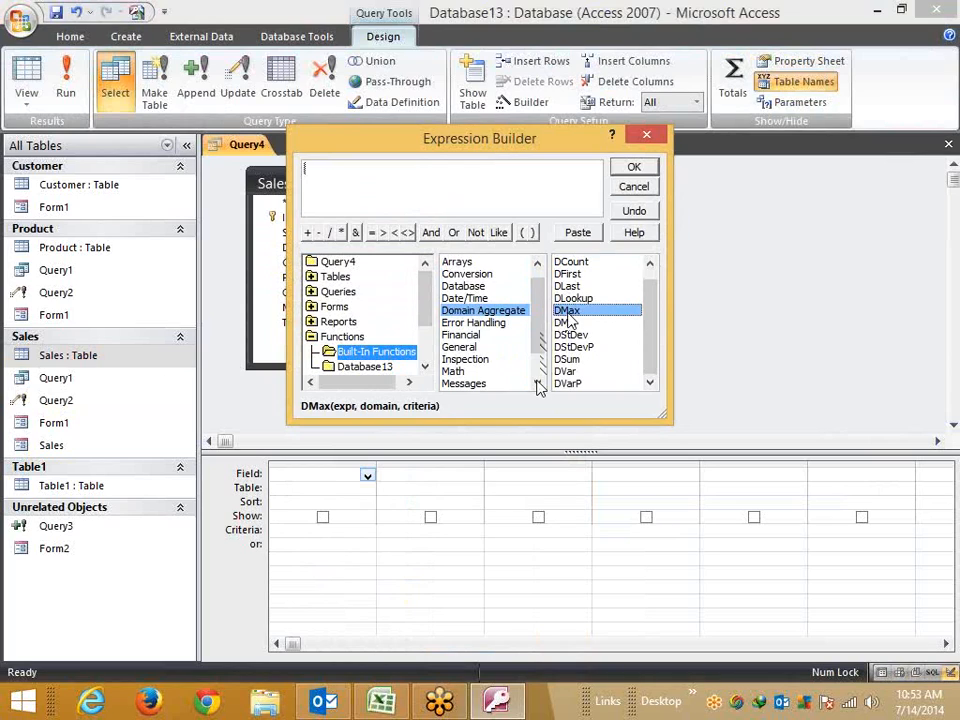
double_click(566, 312)
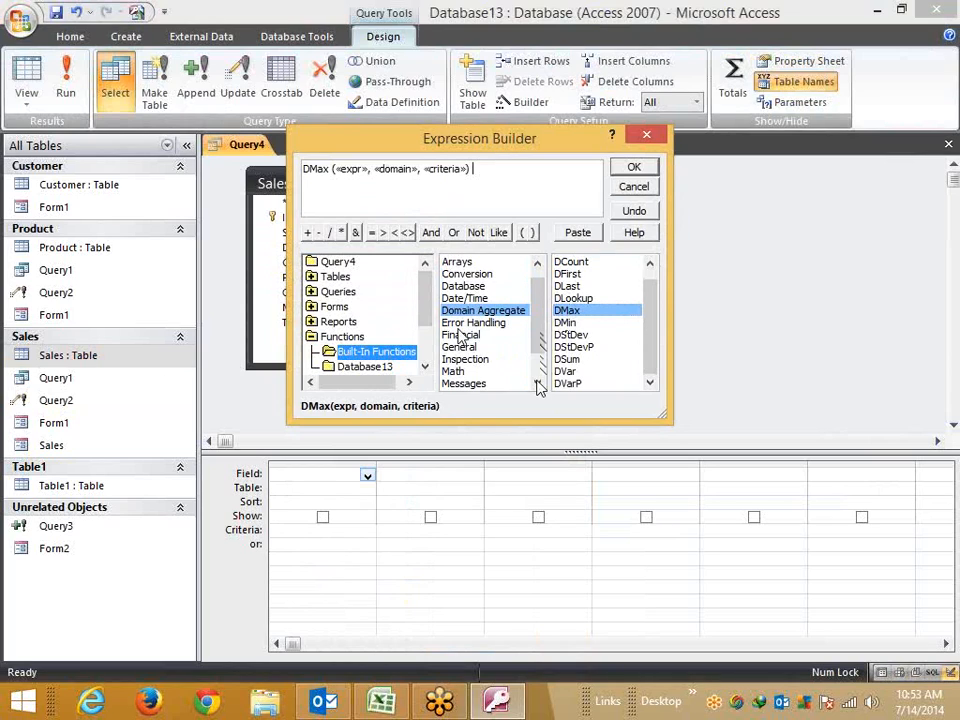
- Replace DMax's expr placeholder with the Qty field of the Sales table
click(352, 168)
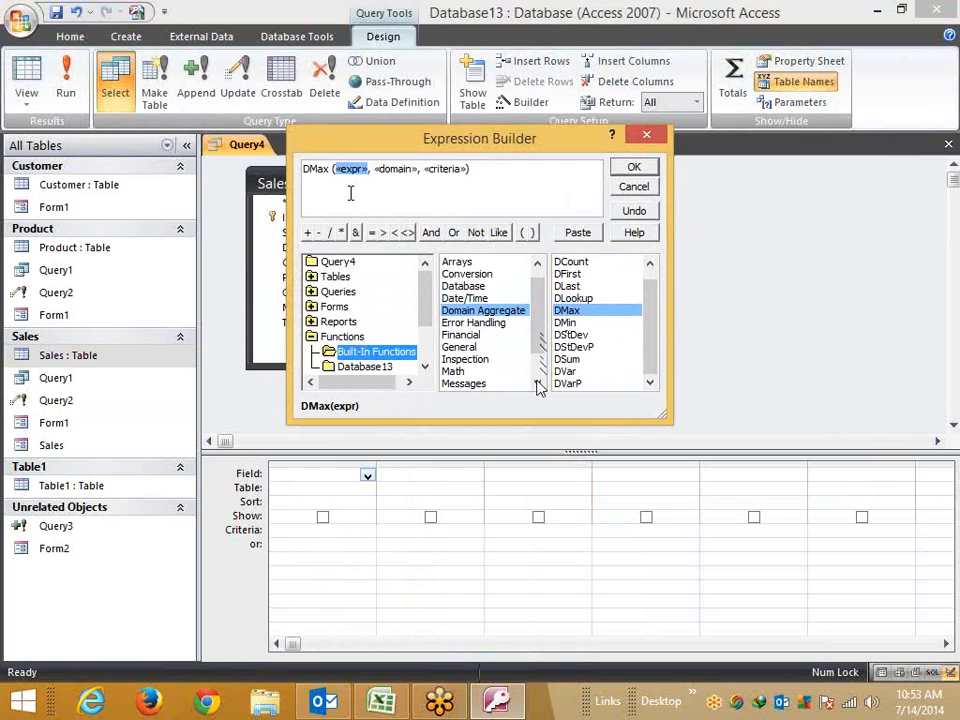
key(Delete)
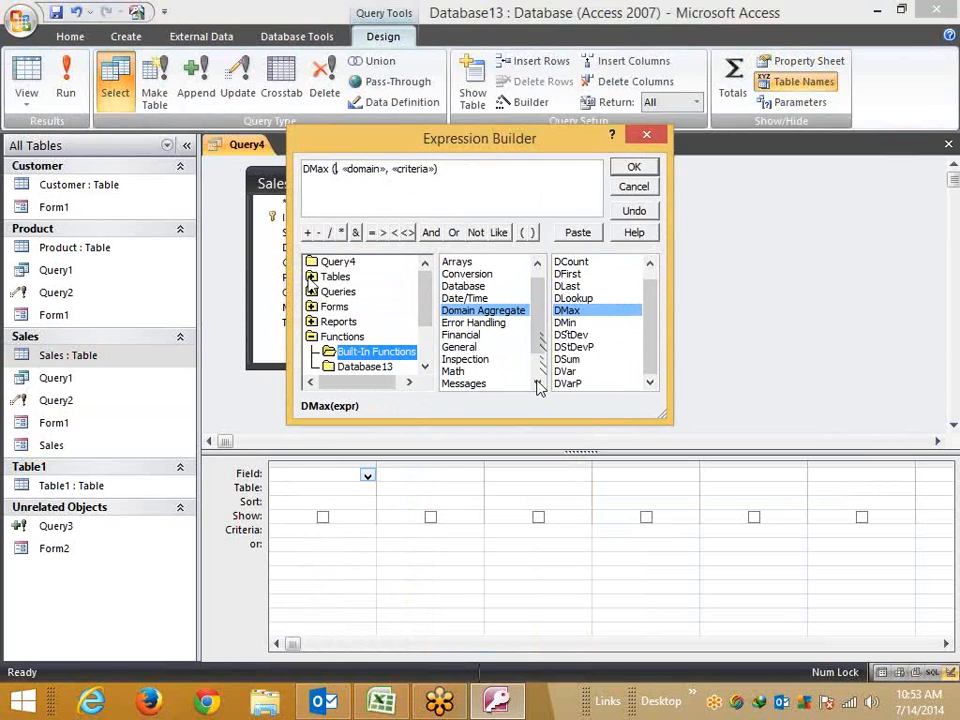
click(312, 277)
click(327, 323)
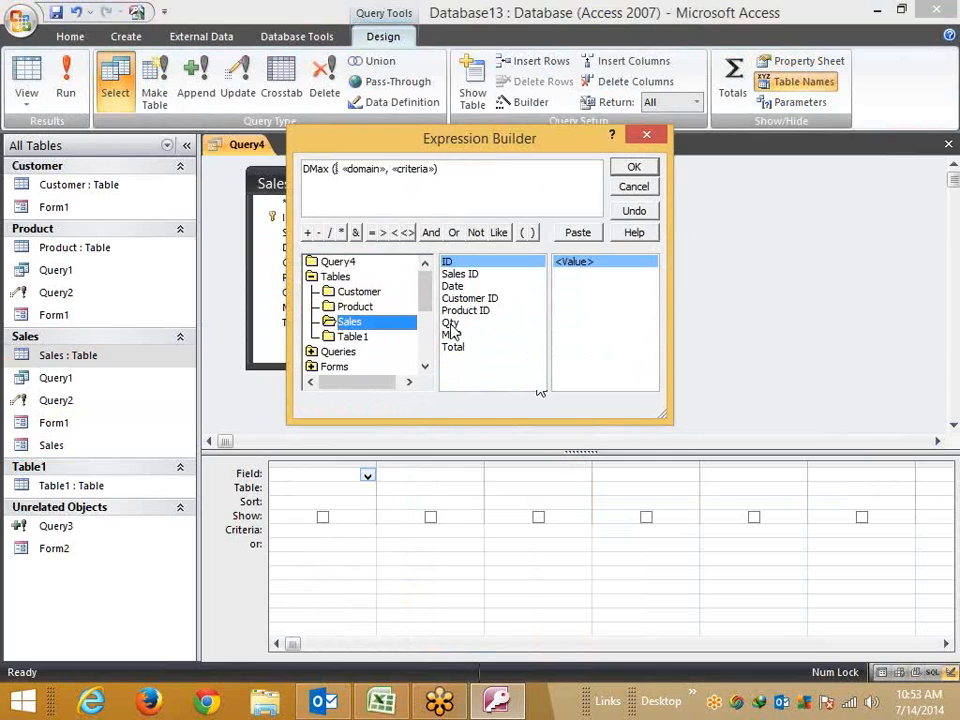
double_click(450, 325)
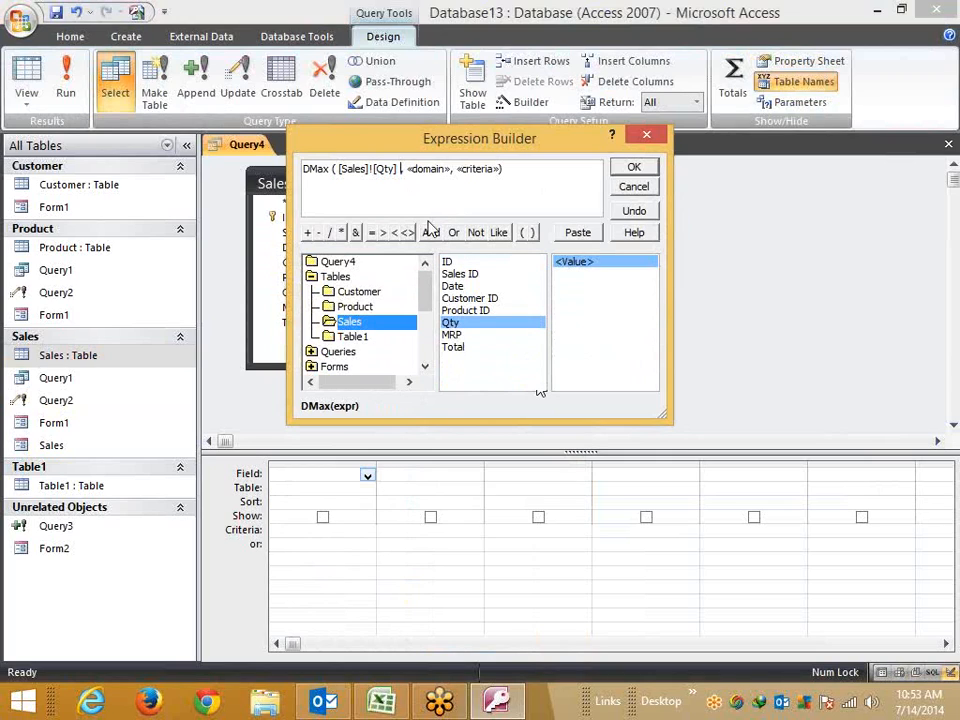
- Replace DMax's domain placeholder with the quoted table name "Sales"
click(428, 170)
click(450, 168)
key(BackSpace)
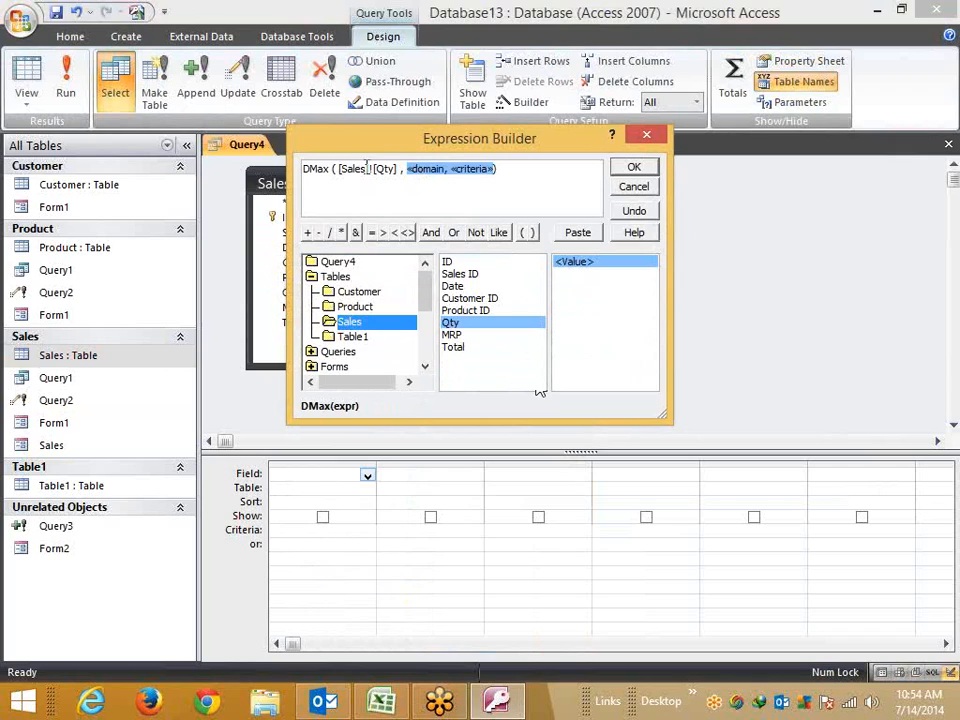
click(407, 169)
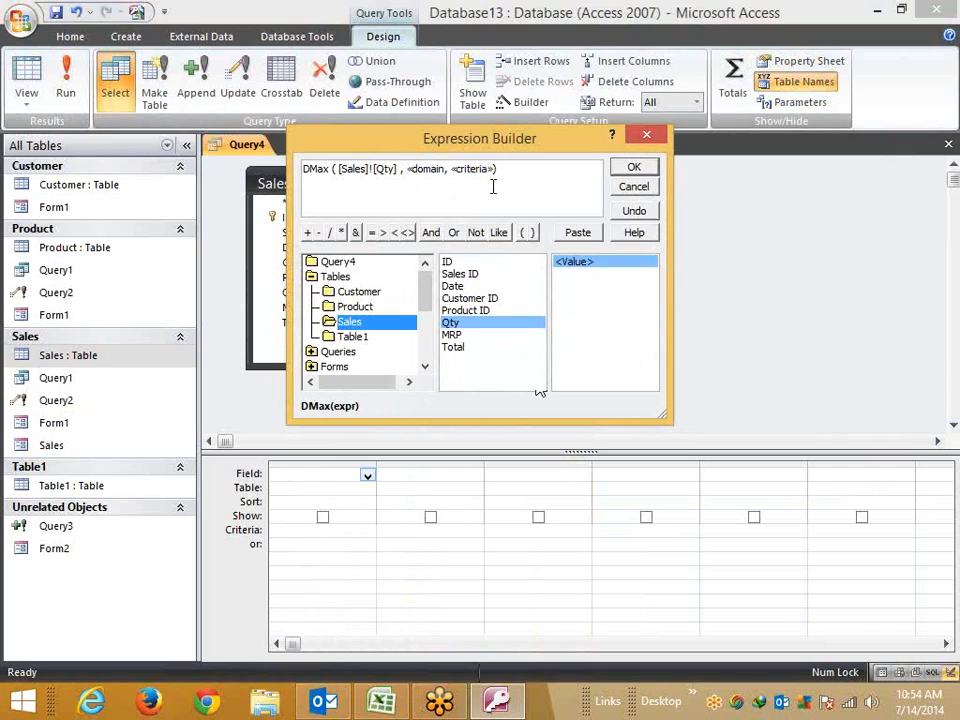
key(Delete)
key(Delete)
key(Delete)
key(Delete)
key(Delete)
key(Delete)
key(Delete)
key(Delete)
text("",)
text(Sal)
text(es)
text("Sales)
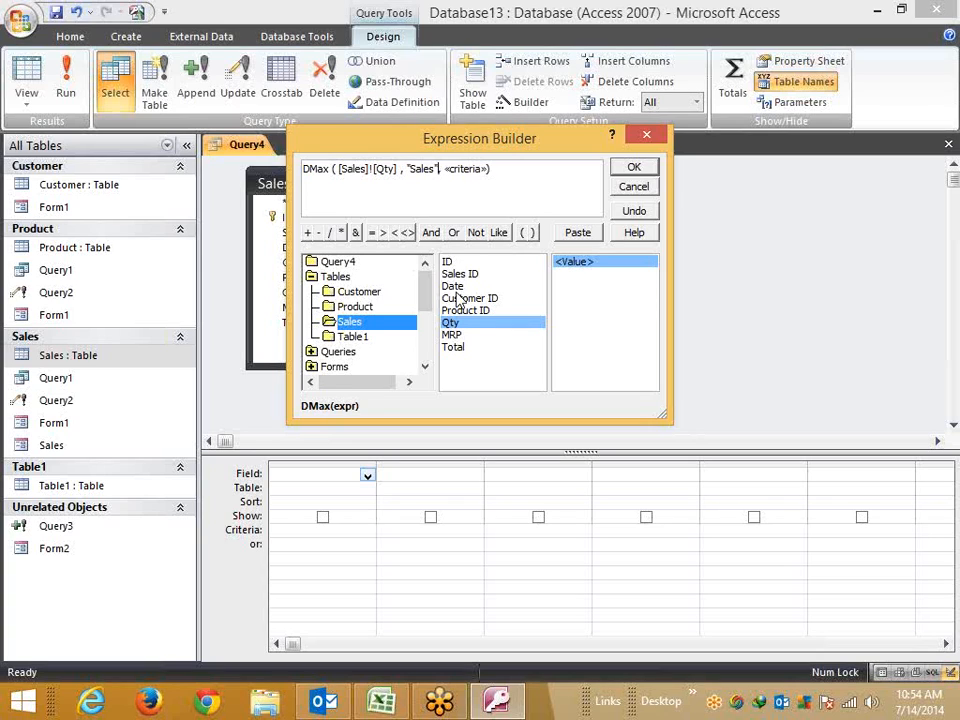
- Replace DMax's criteria placeholder with the Customer ID field of the Sales table
key(Right)
key(Right)
text(=)
key(BackSpace)
text(C)
text(1)
click(446, 175)
text(")
key(BackSpace)
key(BackSpace)
key(BackSpace)
double_click(462, 300)
text())
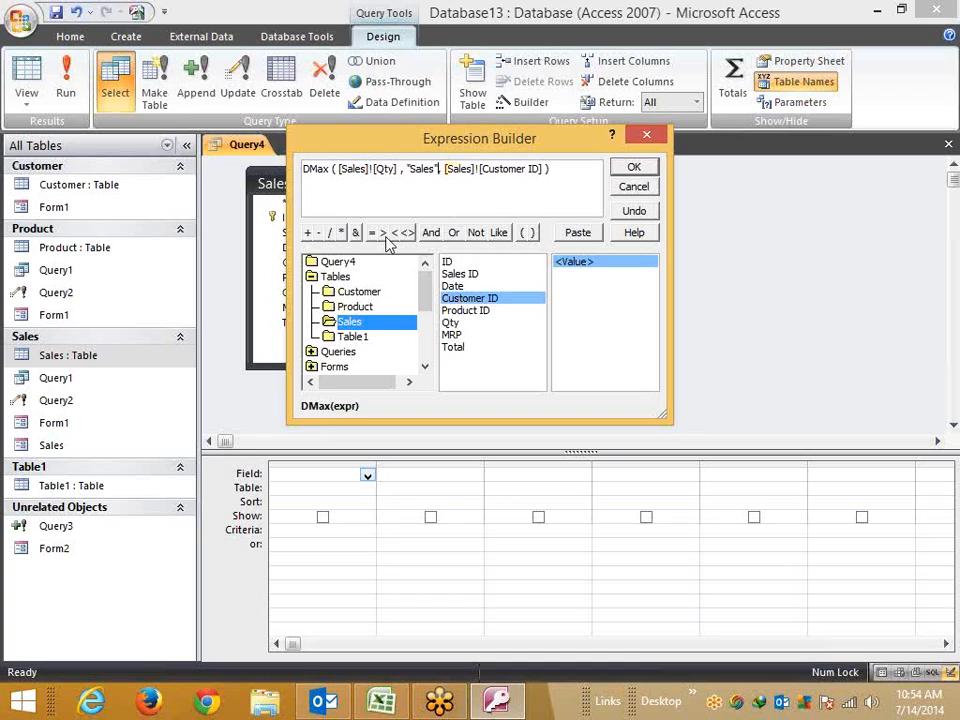
- Complete the criteria so that Customer ID equals "C1", and enter the finished expression in the query's first column
click(373, 233)
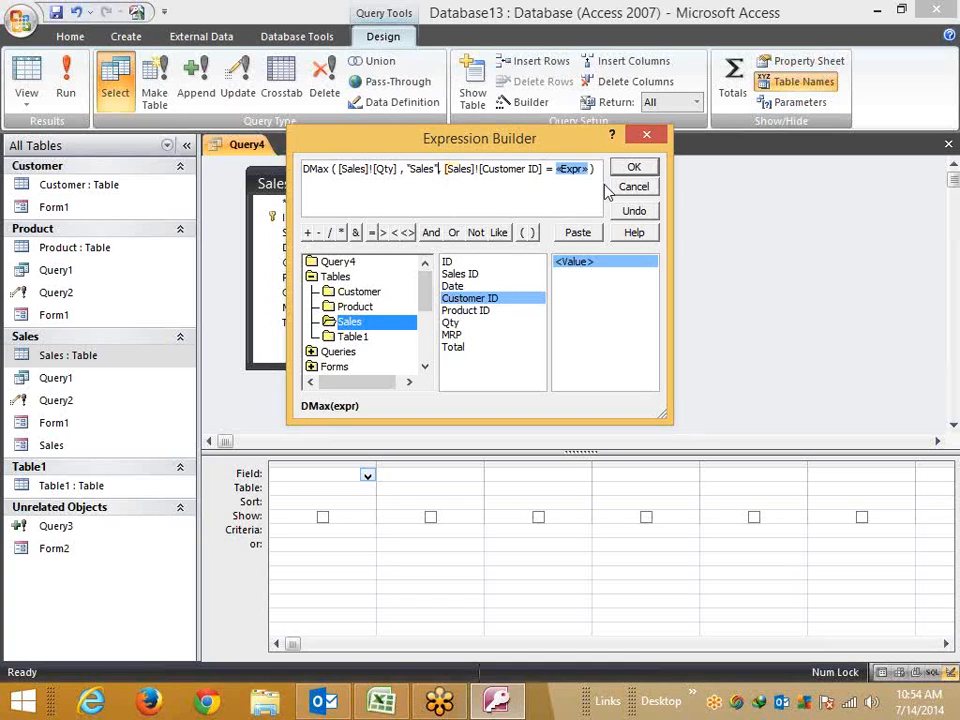
text("C1")
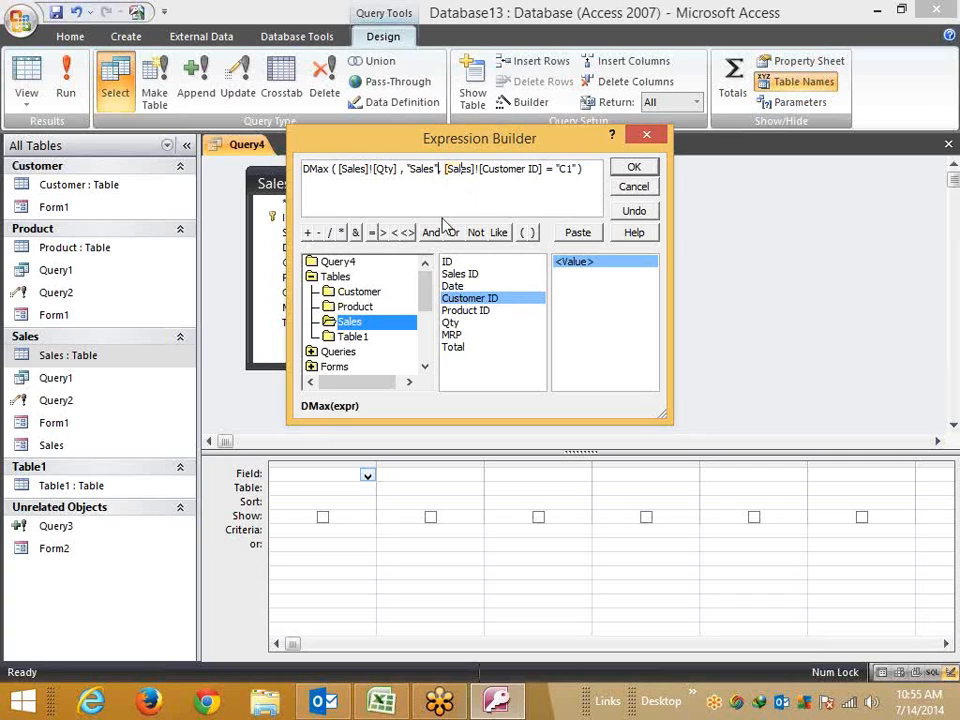
click(633, 168)
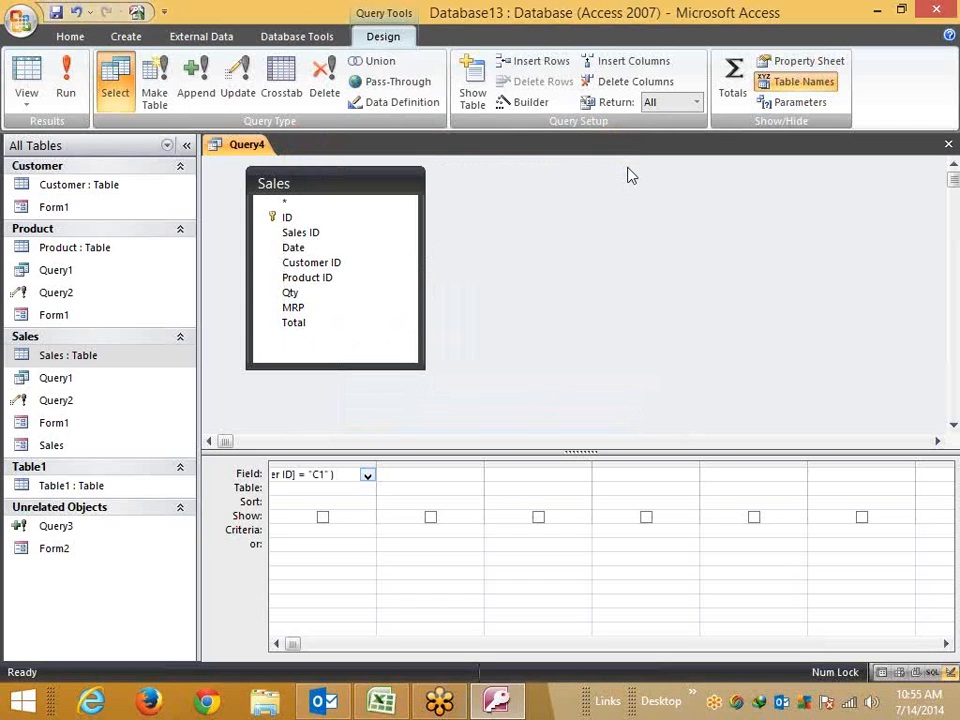
click(381, 560)
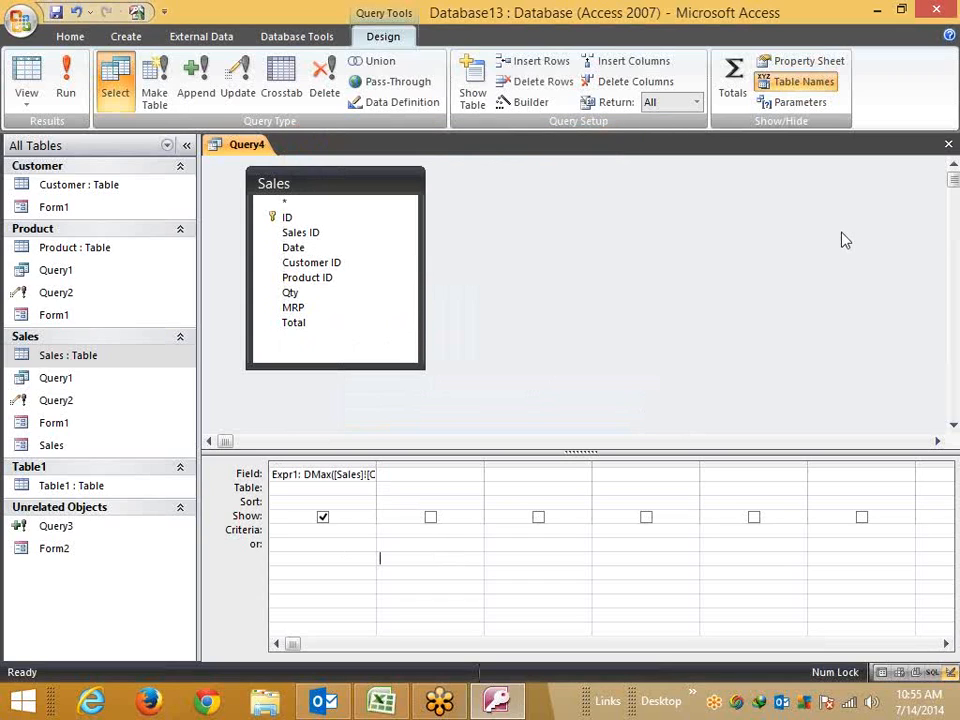
- Close the query design and save it as Query4
click(948, 144)
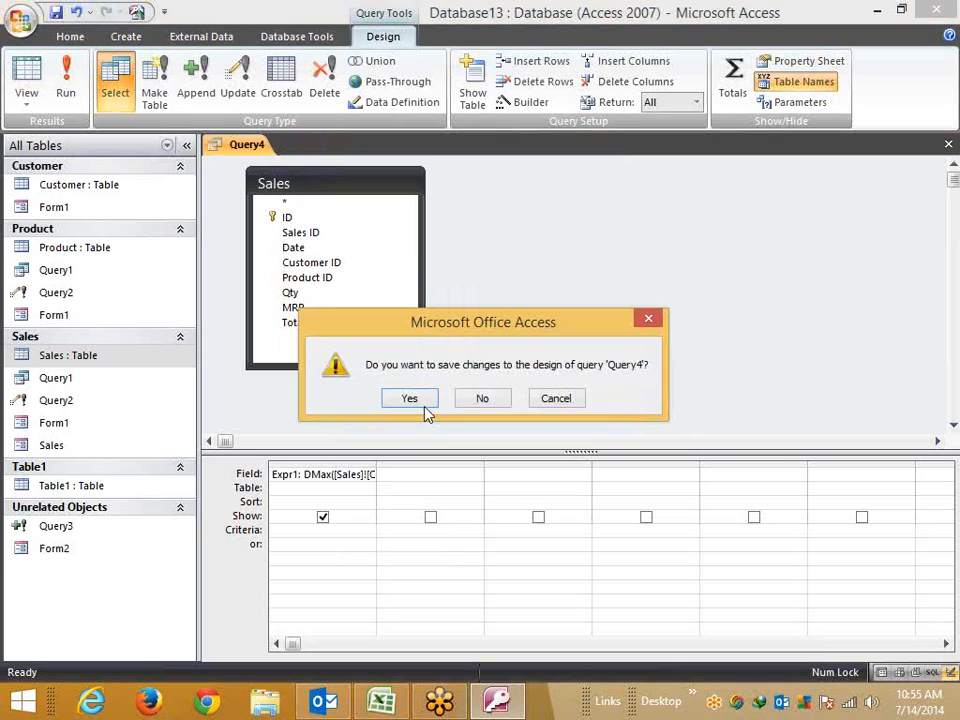
click(422, 402)
click(480, 278)
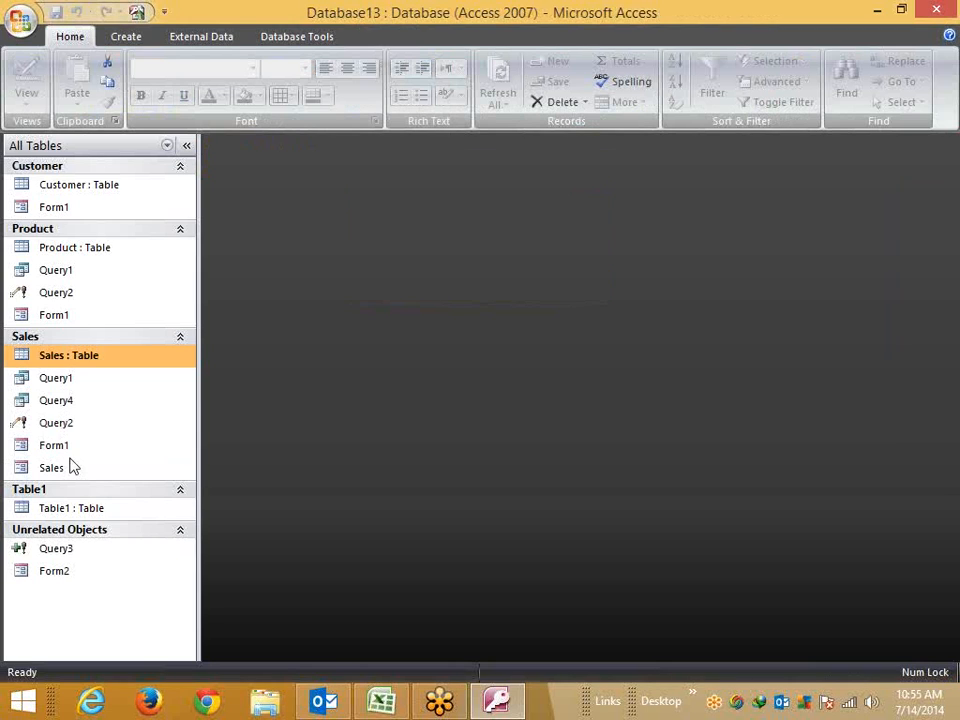
- Open Query4 from the Sales group and examine the values in its calculated column
double_click(75, 402)
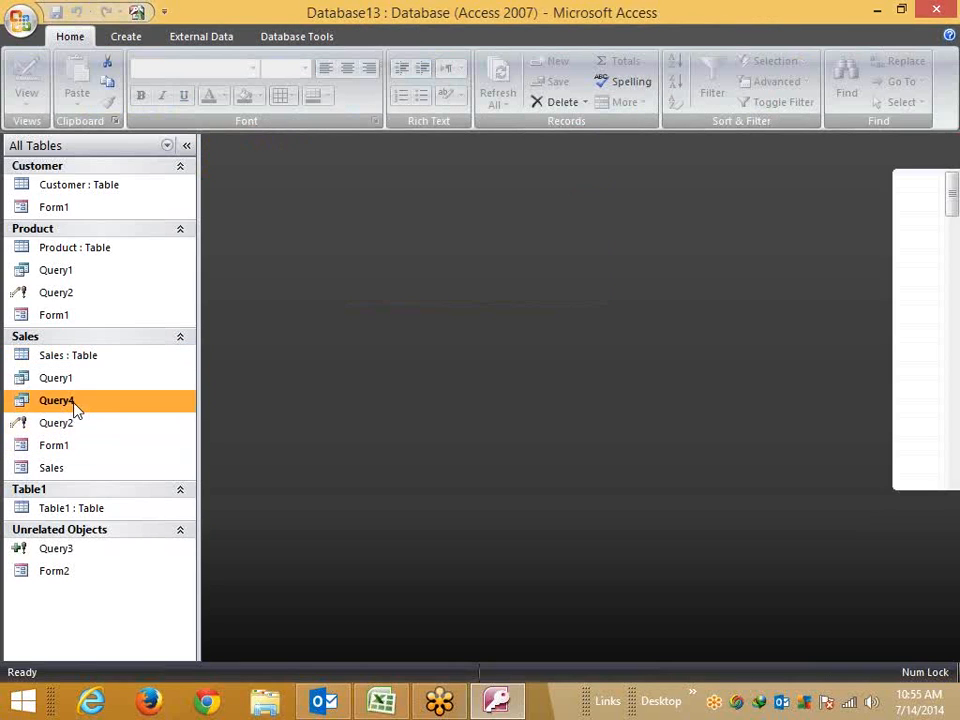
click(258, 343)
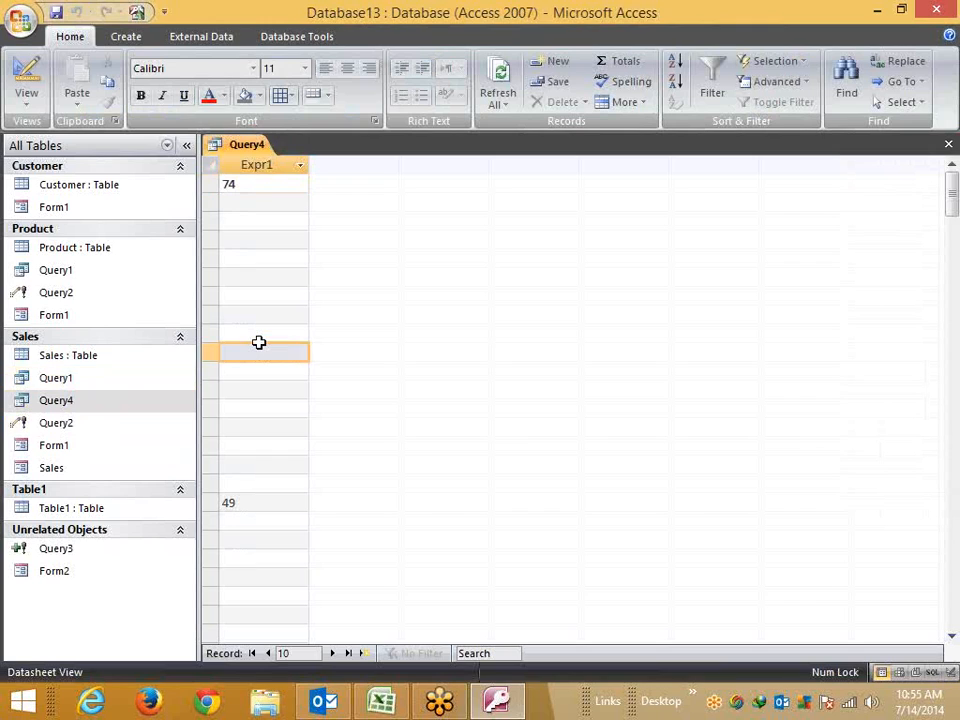
scroll(258, 343, down, 5)
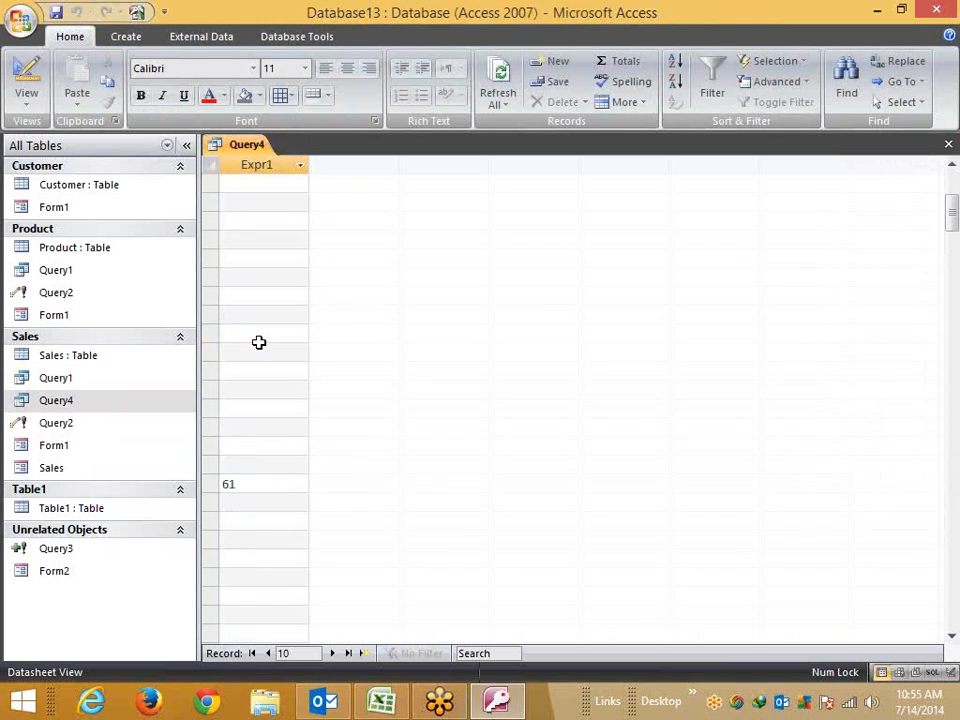
- Review the calculated values through all records of Query4, and close the query
scroll(258, 343, up, 5)
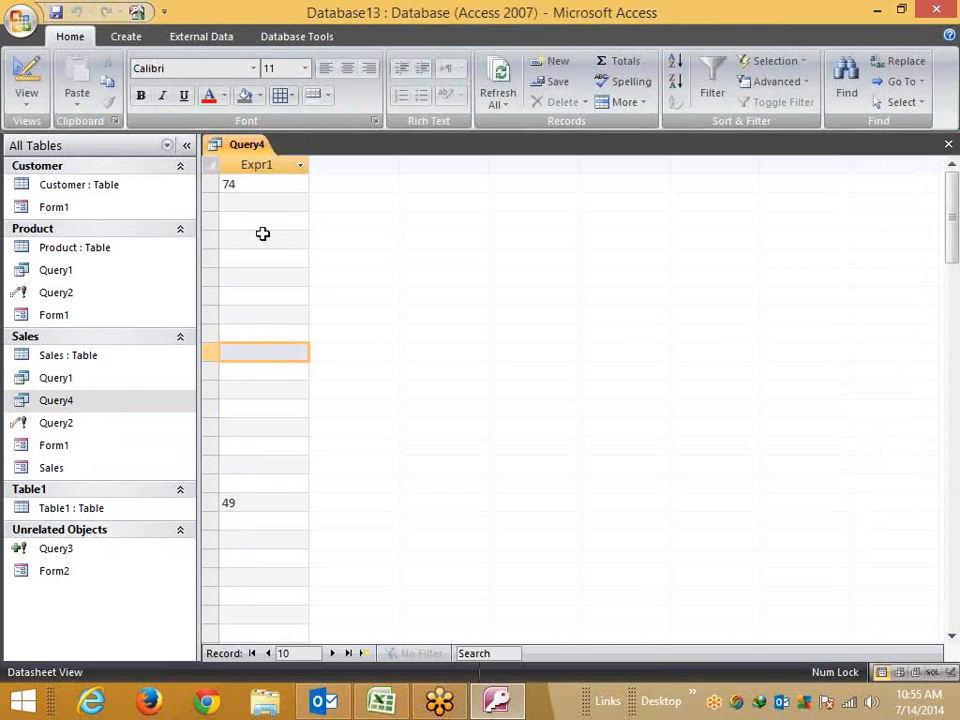
click(249, 184)
click(259, 220)
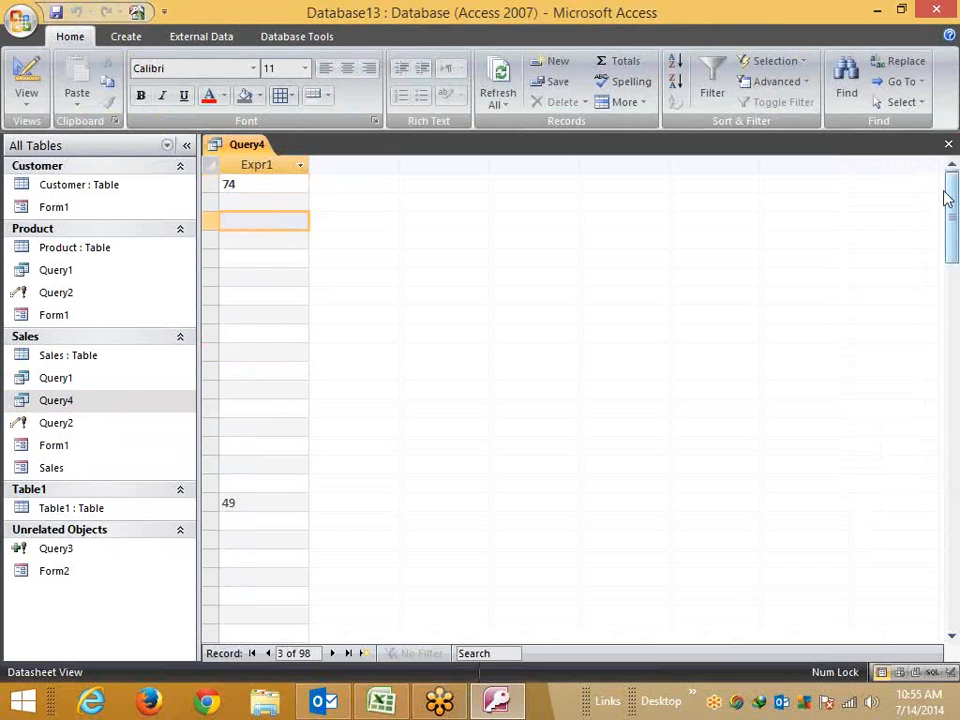
scroll(250, 559, down, 5)
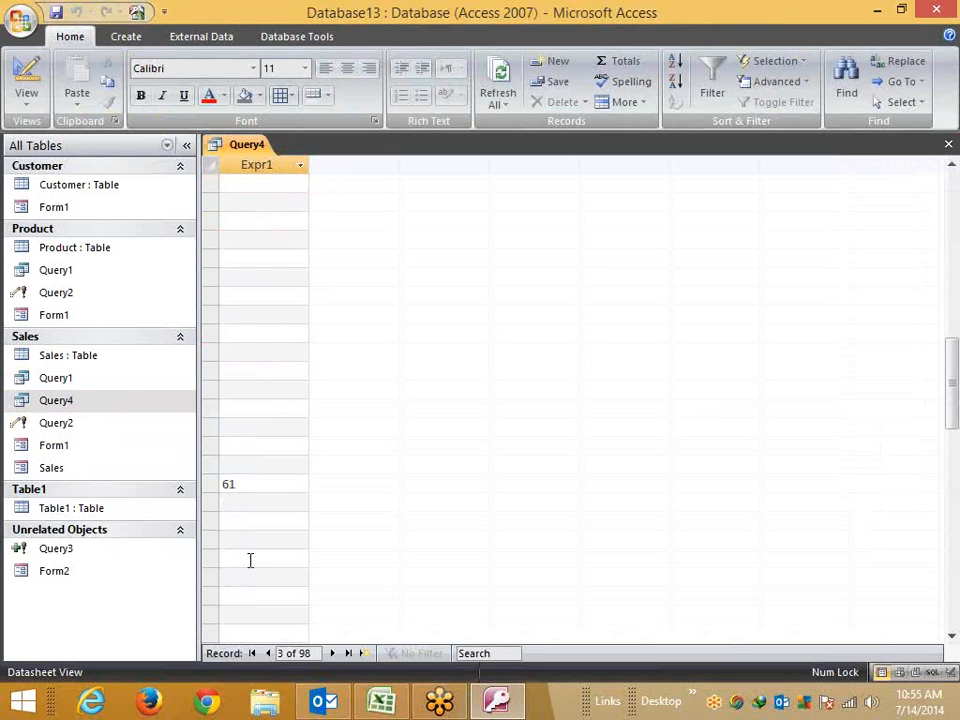
scroll(251, 560, down, 10)
scroll(256, 396, up, 2)
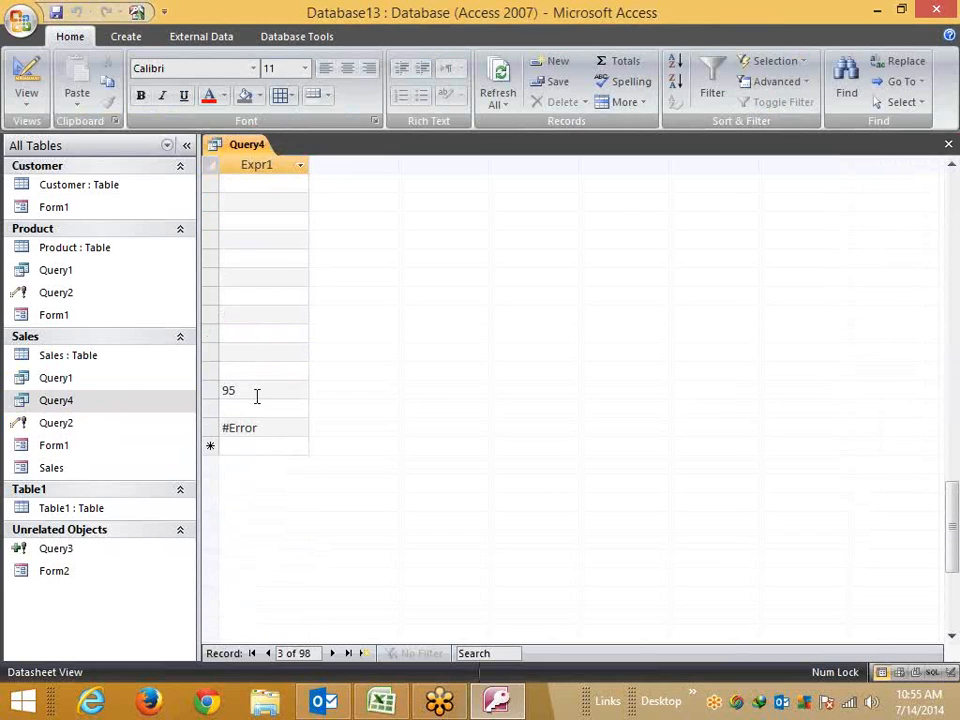
click(224, 392)
scroll(249, 429, up, 10)
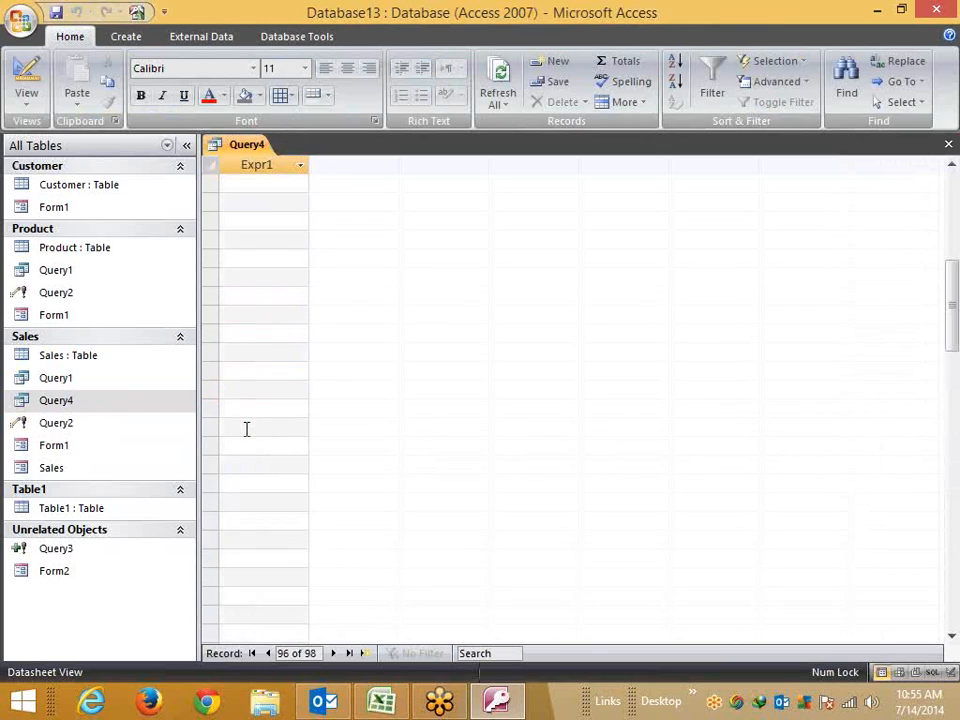
scroll(246, 429, up, 10)
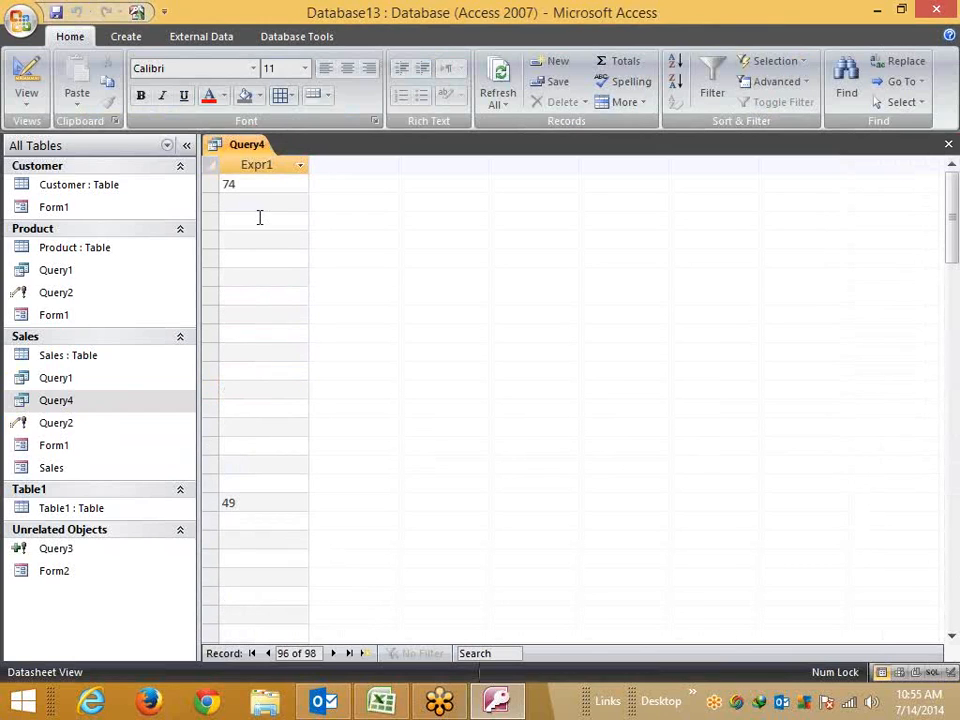
drag(251, 206, 252, 490)
click(251, 503)
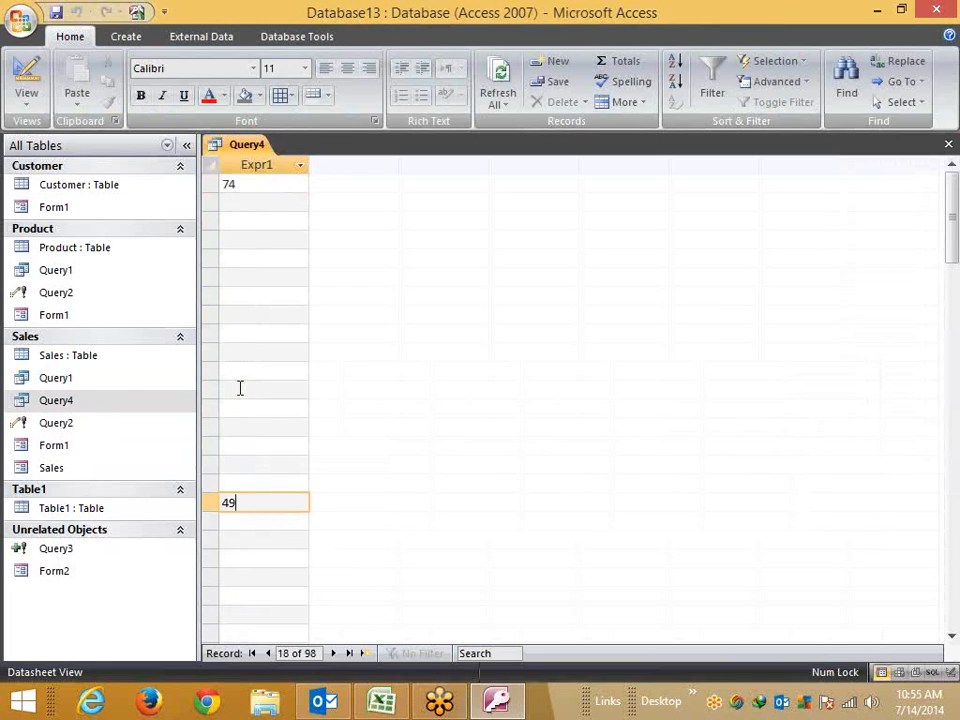
click(948, 145)
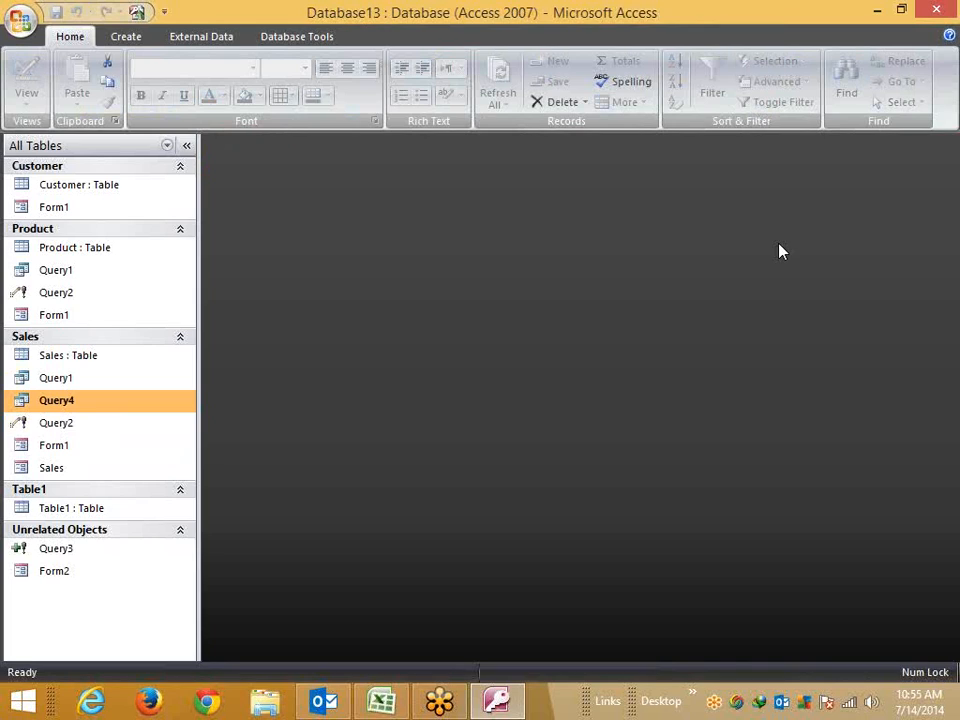
- Open Query4 from the Sales group in Design View
click(96, 423)
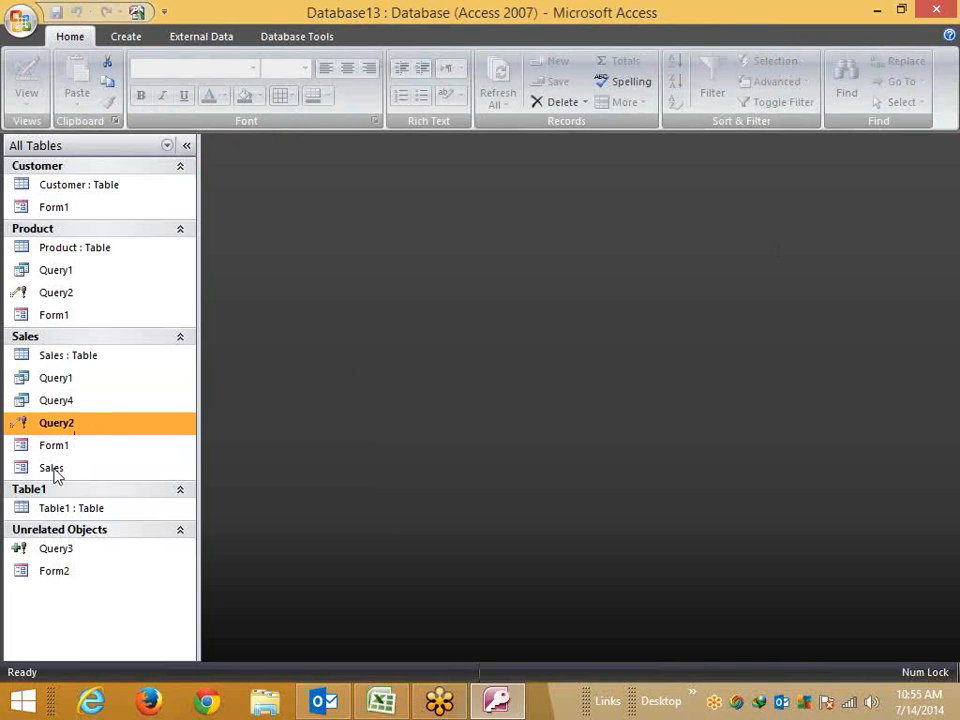
click(66, 381)
click(71, 423)
right_click(68, 424)
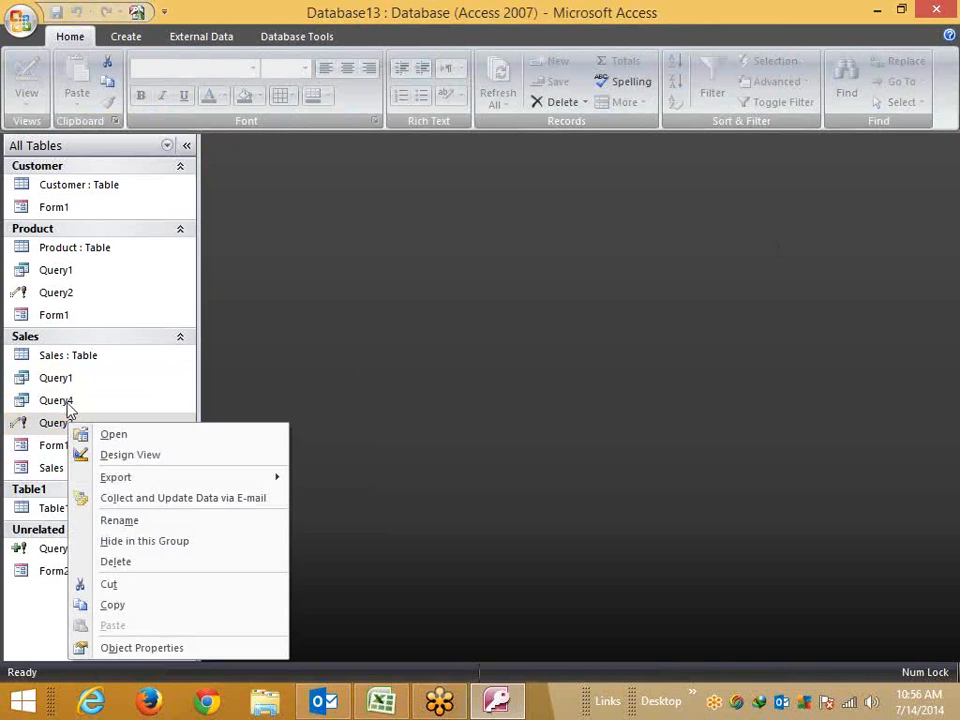
click(68, 408)
right_click(68, 400)
click(116, 440)
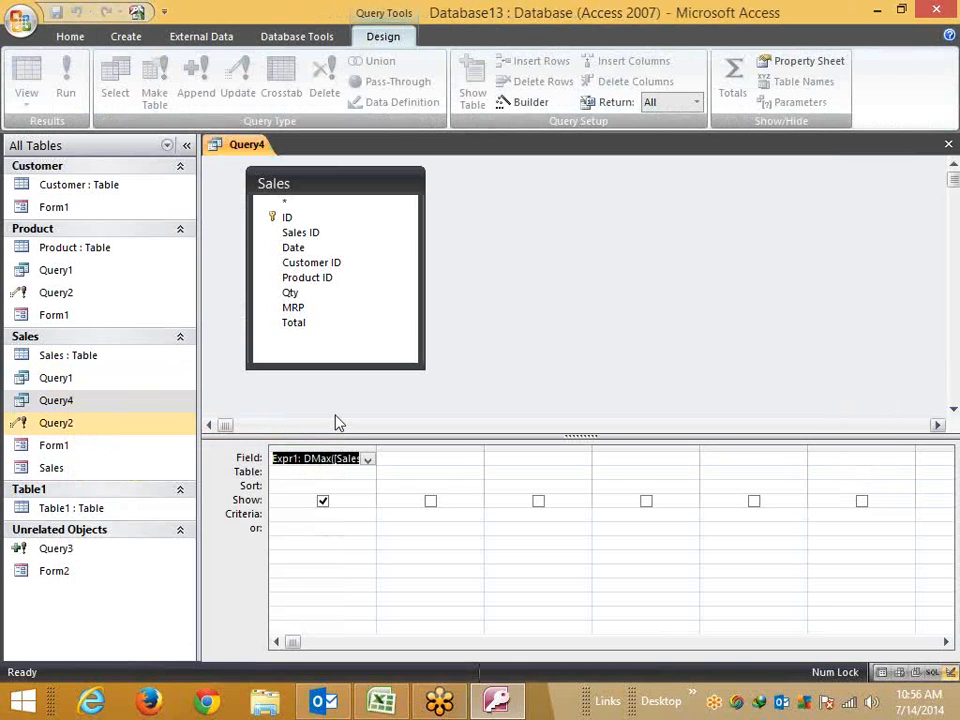
- Add the Customer ID field of the Sales table to the second column of the query design
click(304, 482)
click(388, 460)
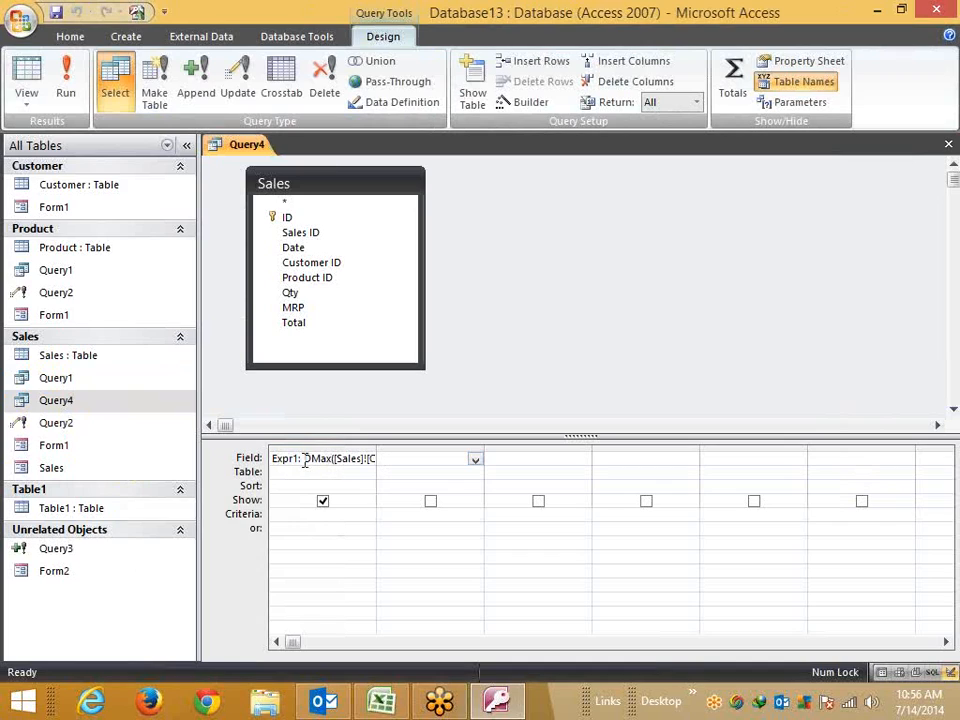
drag(279, 459, 304, 461)
click(360, 485)
click(424, 460)
click(296, 309)
click(298, 247)
drag(319, 265, 407, 457)
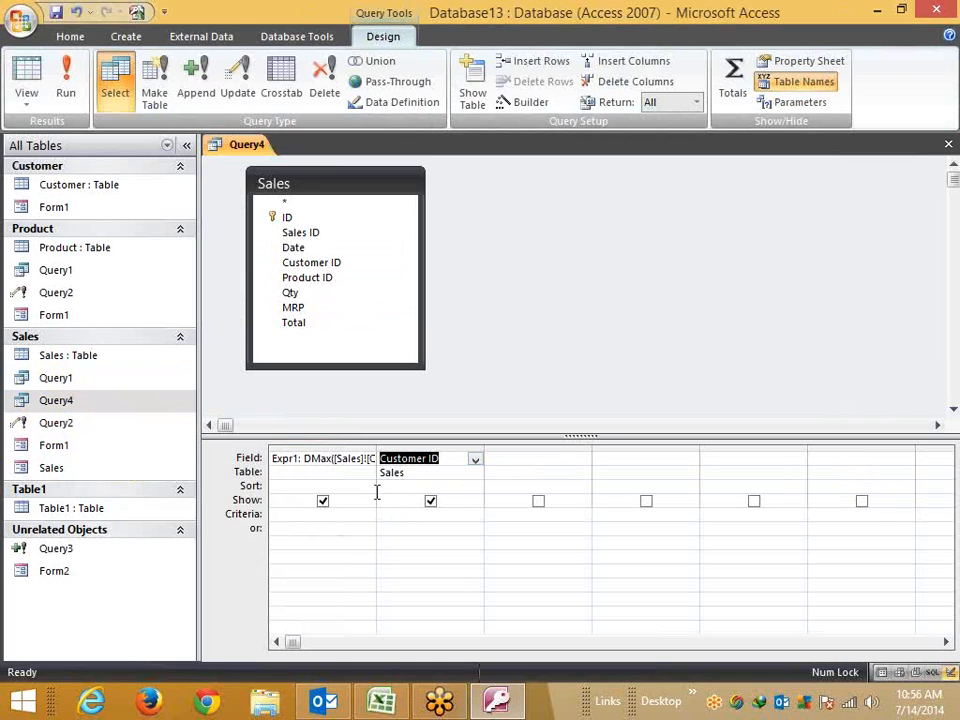
- Set the Customer ID criterion to "C1", and close Query4 with the design changes saved
click(397, 516)
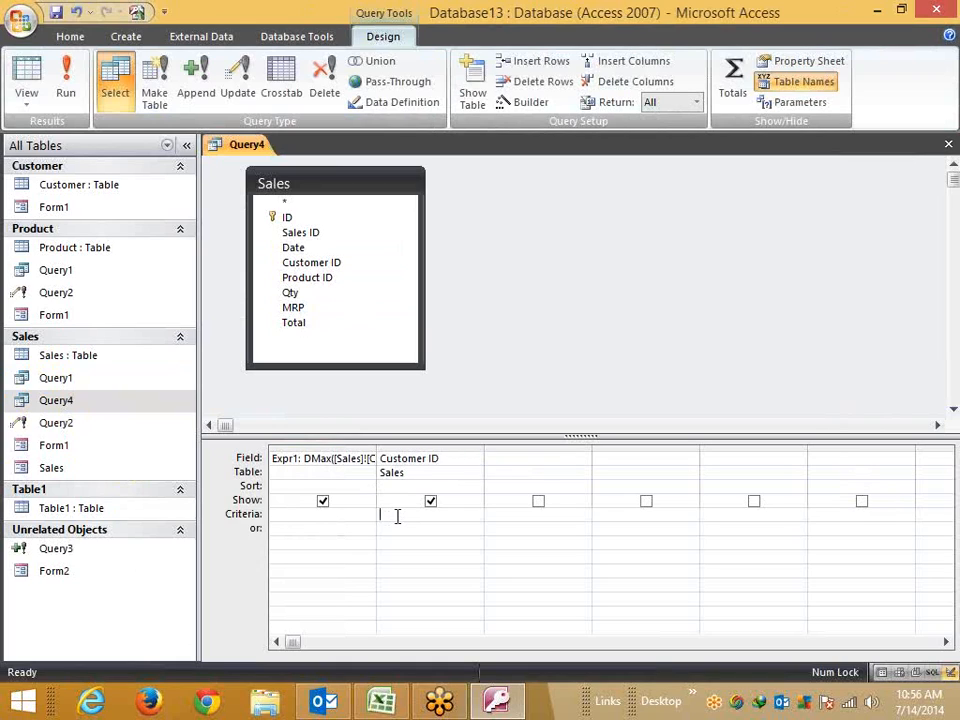
text("C1")
click(948, 144)
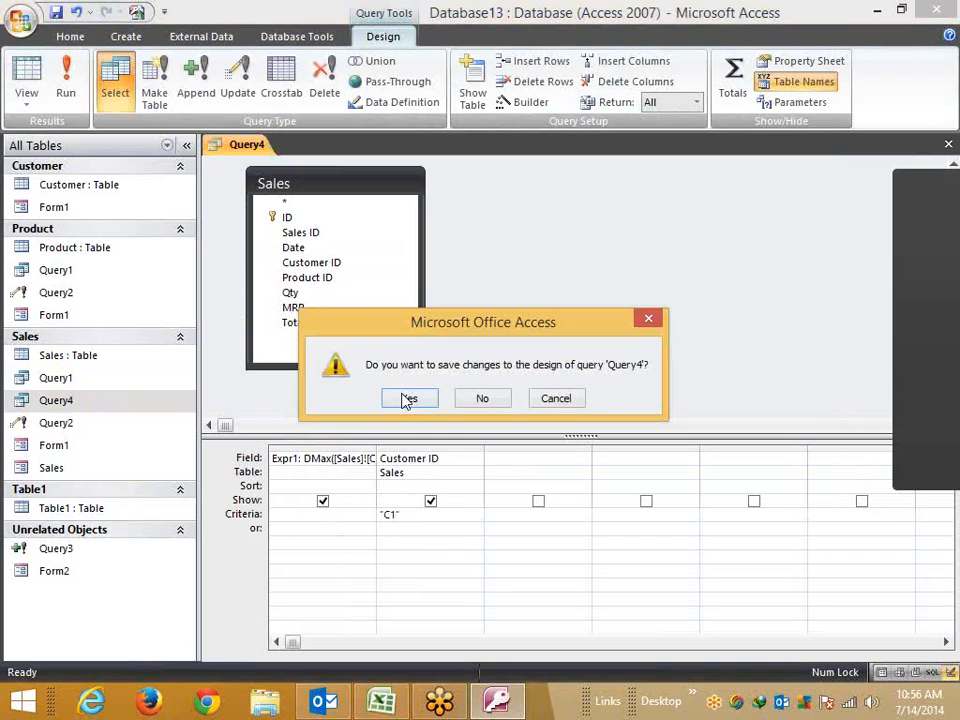
click(406, 398)
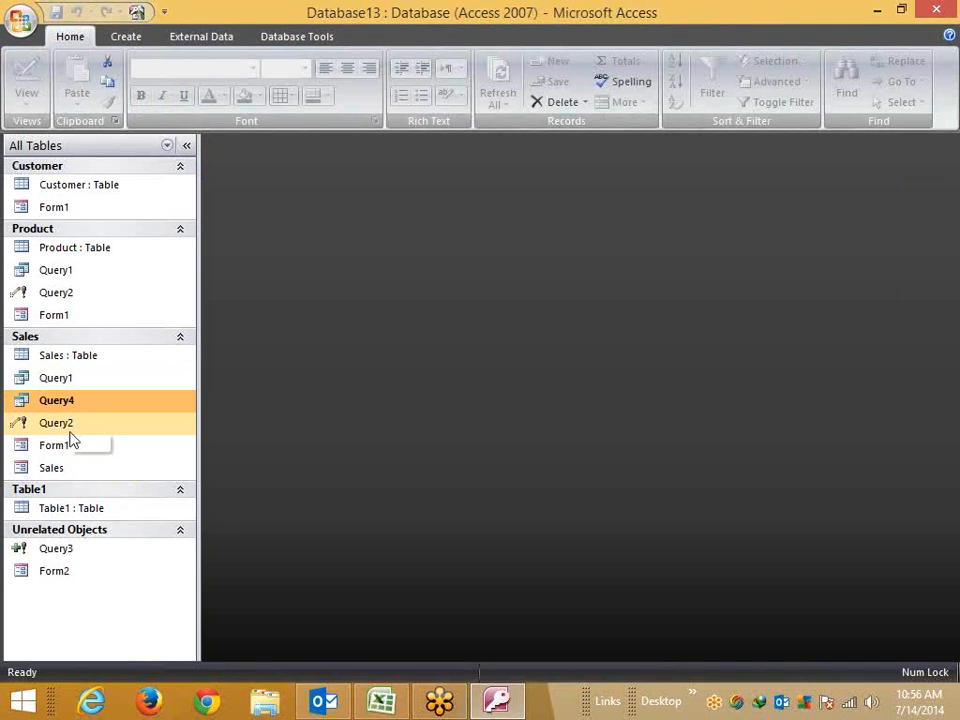
- Open Query4, compare the calculated values listed for customer C1, and close the query
click(71, 424)
double_click(64, 407)
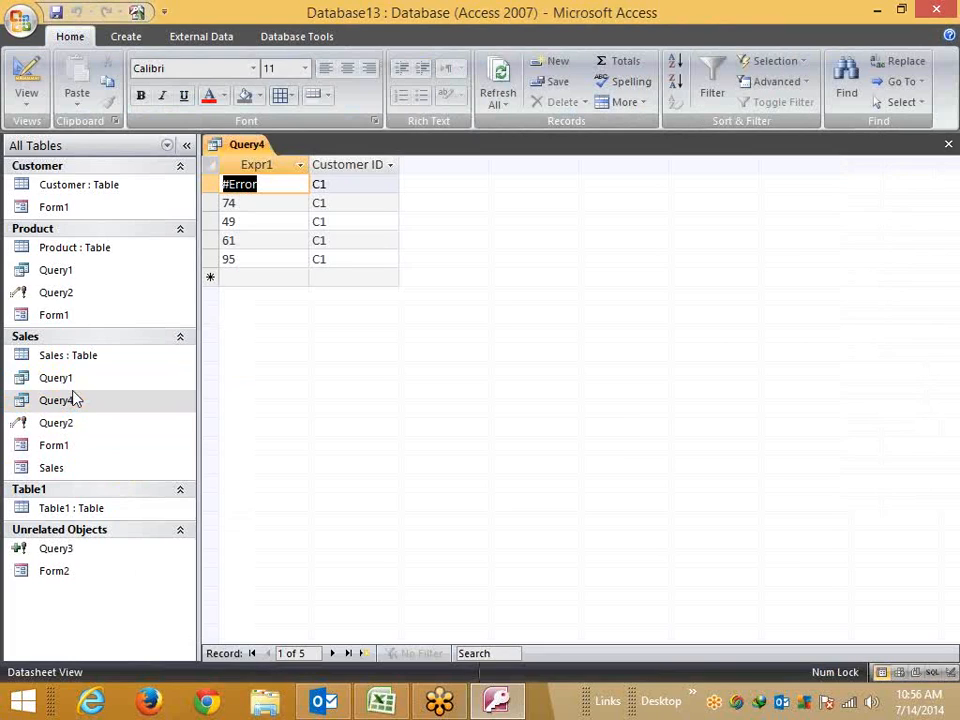
click(268, 205)
key(Down)
key(Down)
key(Down)
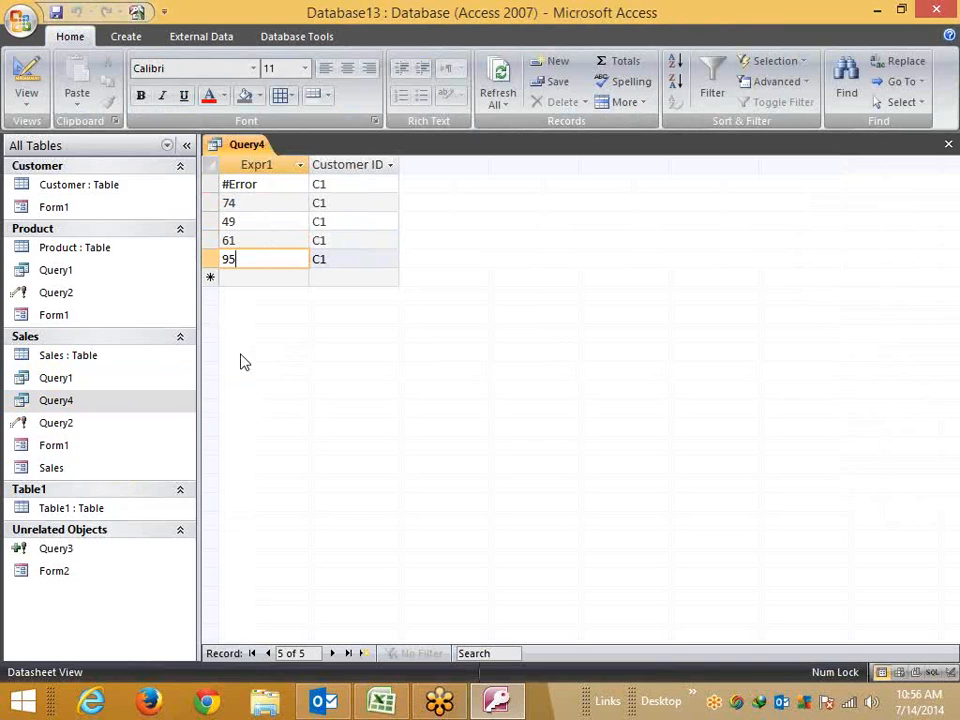
click(246, 241)
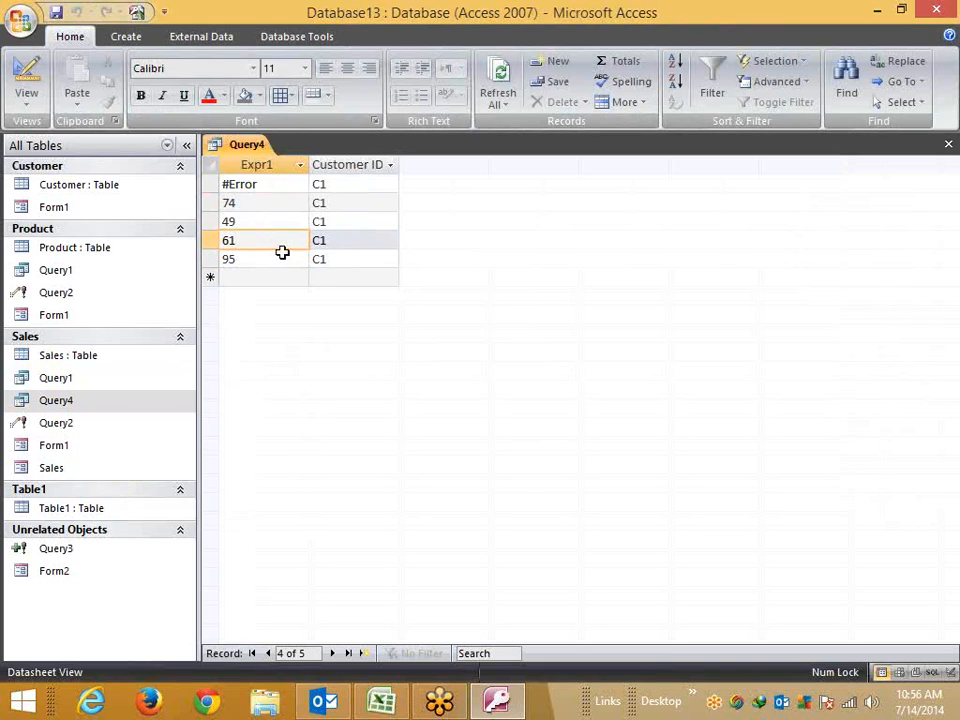
click(312, 258)
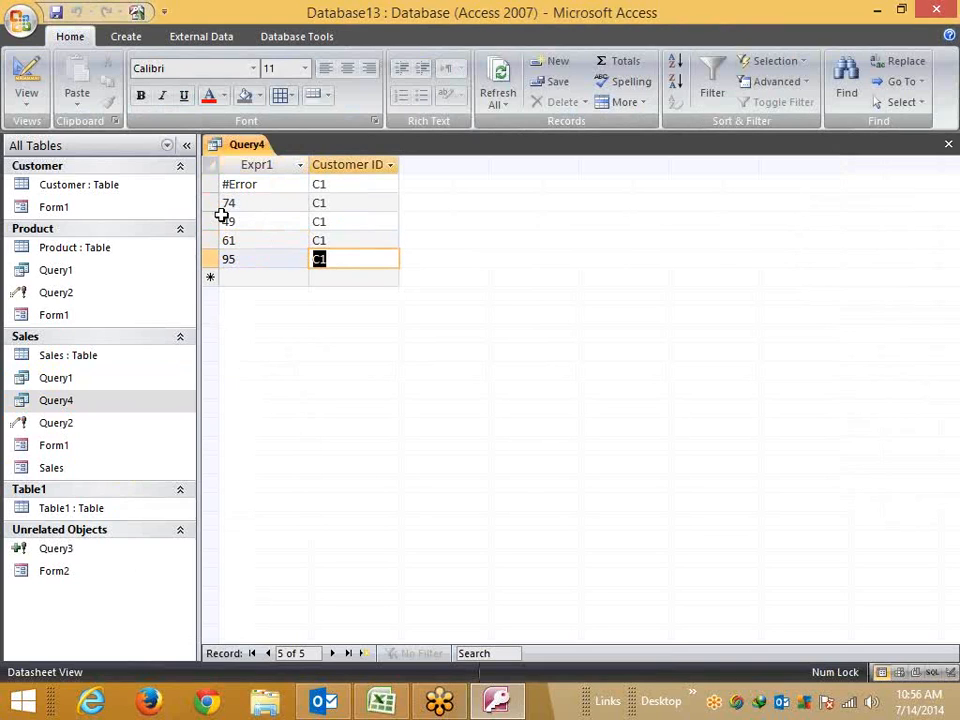
click(249, 219)
click(249, 206)
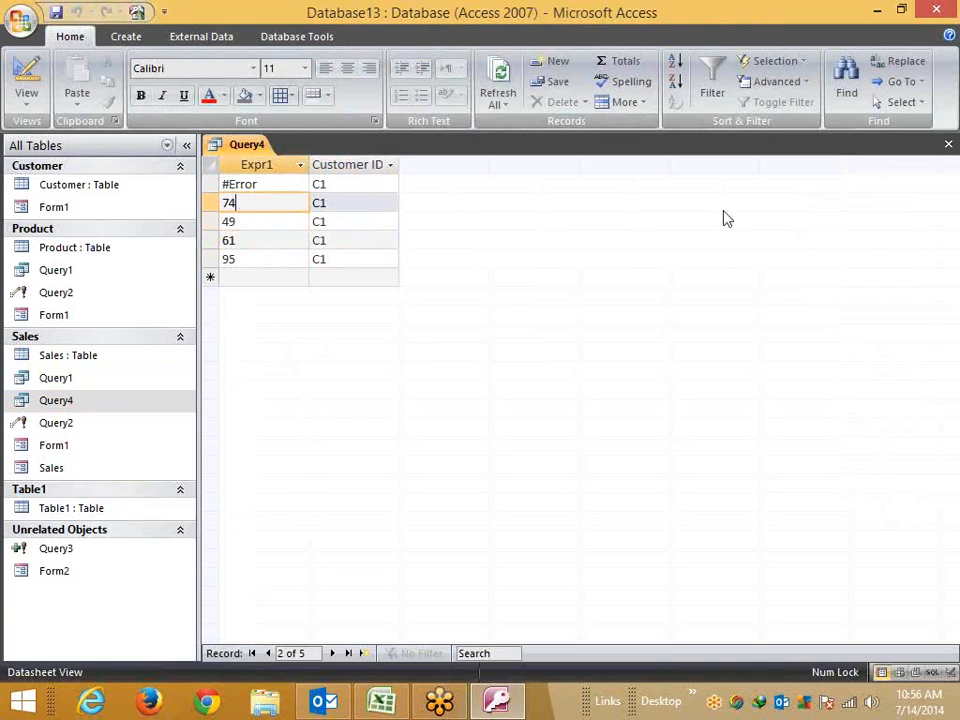
click(948, 146)
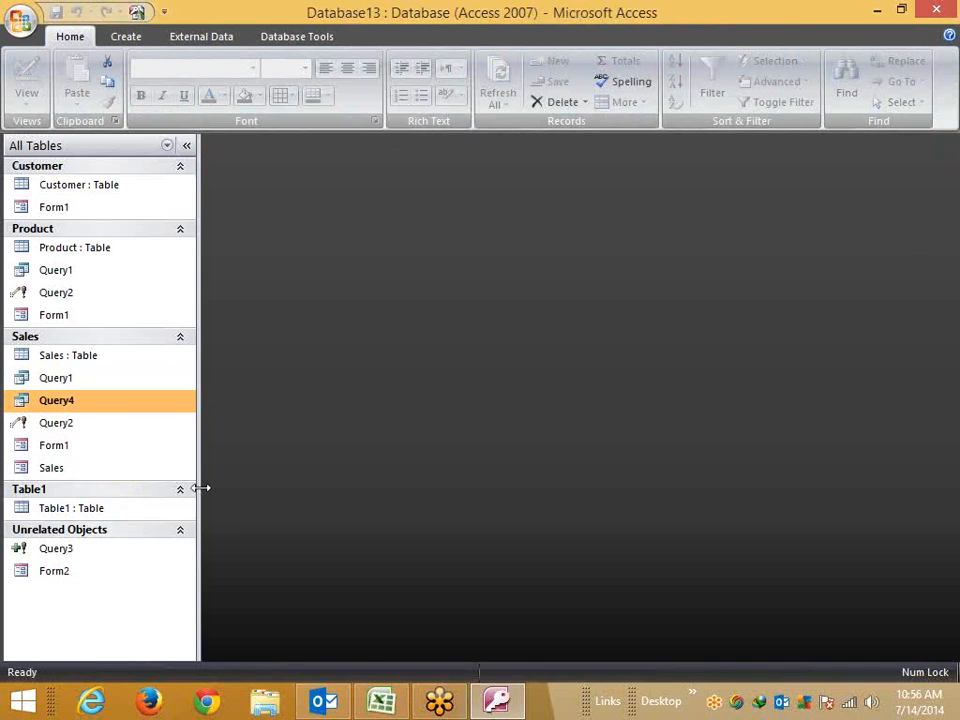
click(327, 711)
click(327, 711)
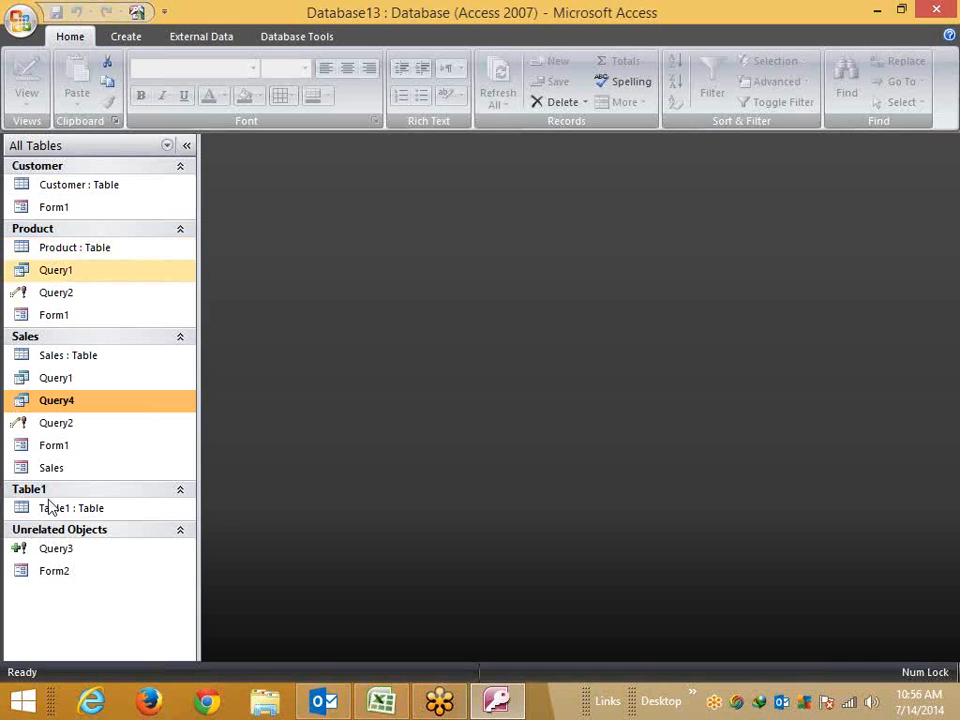
click(62, 577)
- Create a blank form in Design View and place a text box about 1 inch wide near the top of the Detail section
click(140, 37)
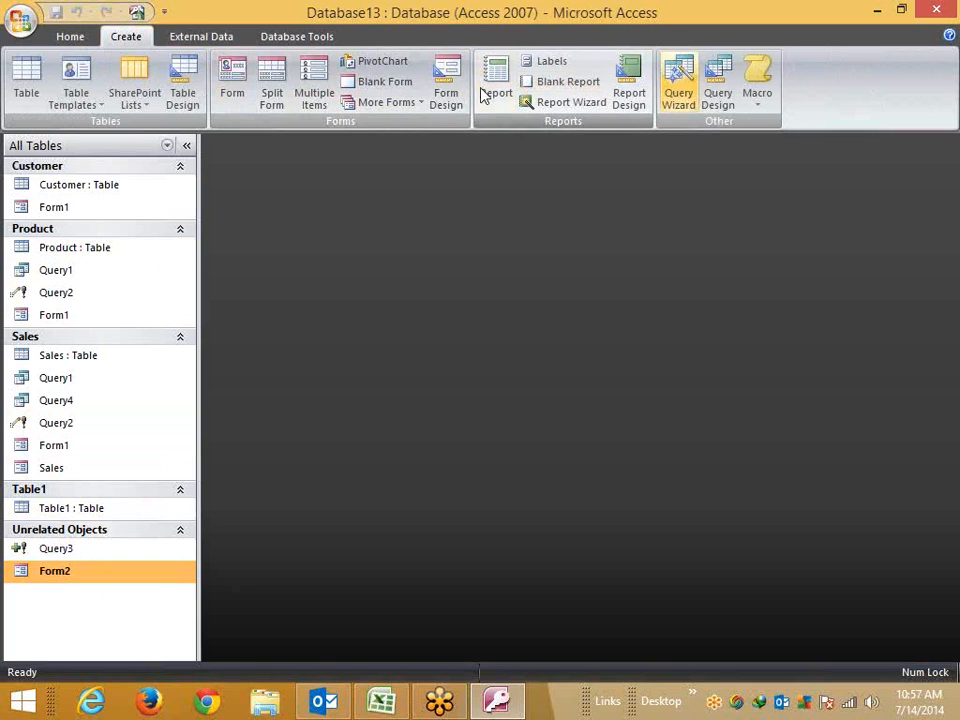
click(450, 93)
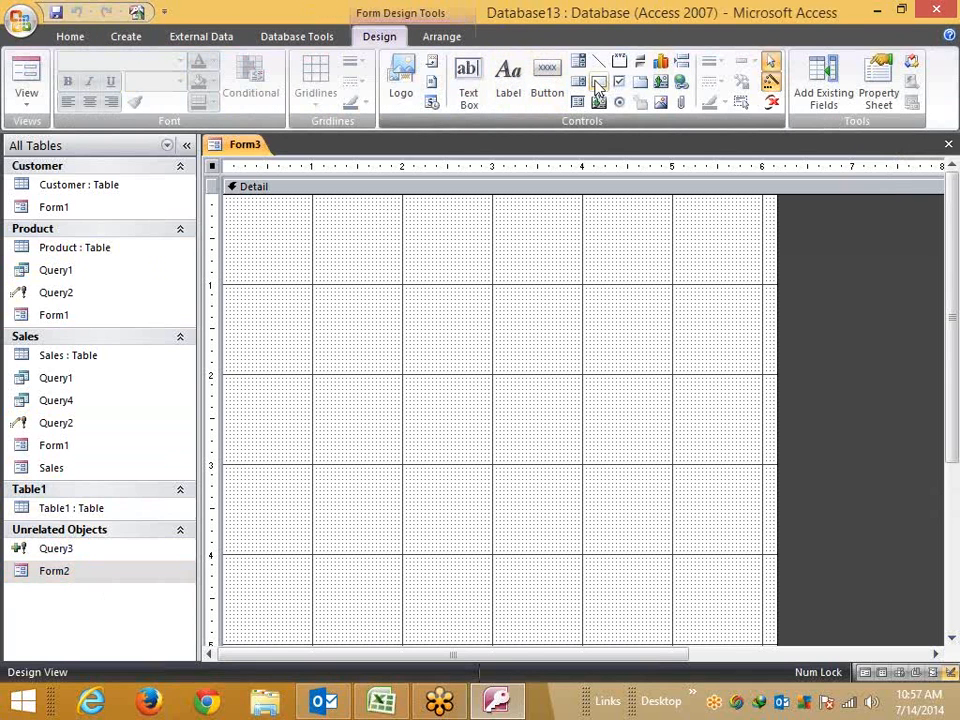
click(468, 82)
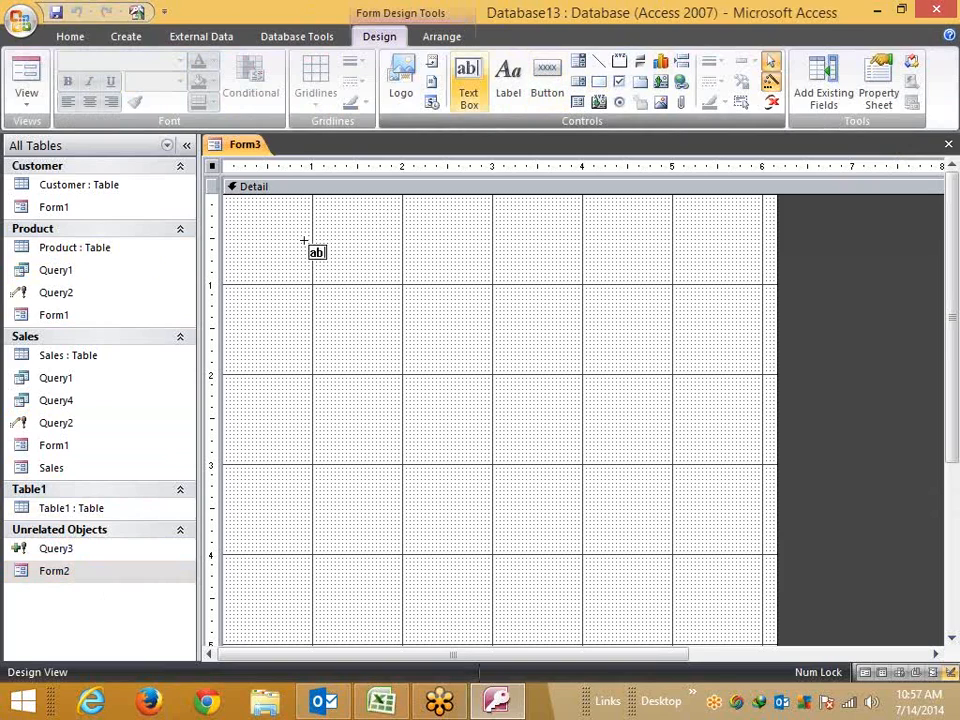
drag(305, 228, 400, 265)
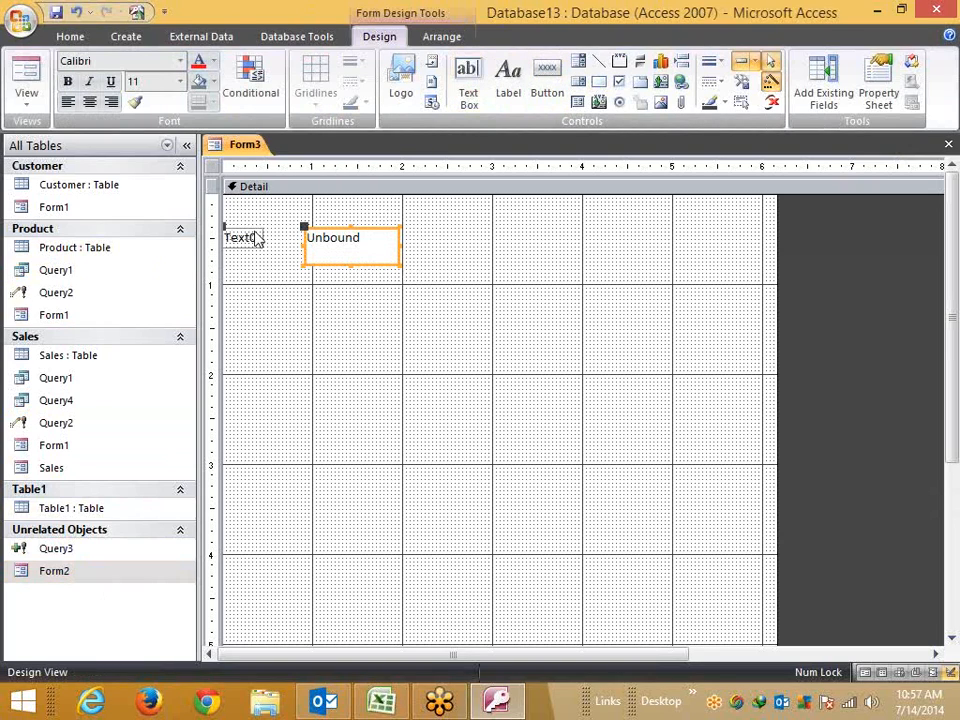
drag(245, 235, 311, 227)
click(336, 227)
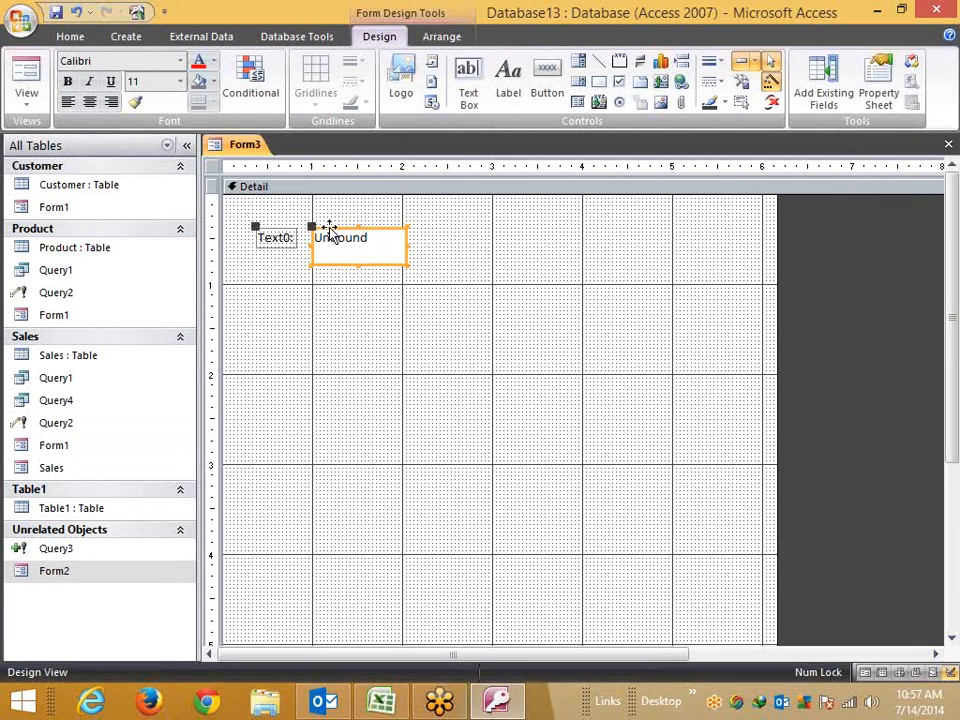
- Show the property sheet and add a command button below the text box, cancelling the Command Button Wizard
click(878, 98)
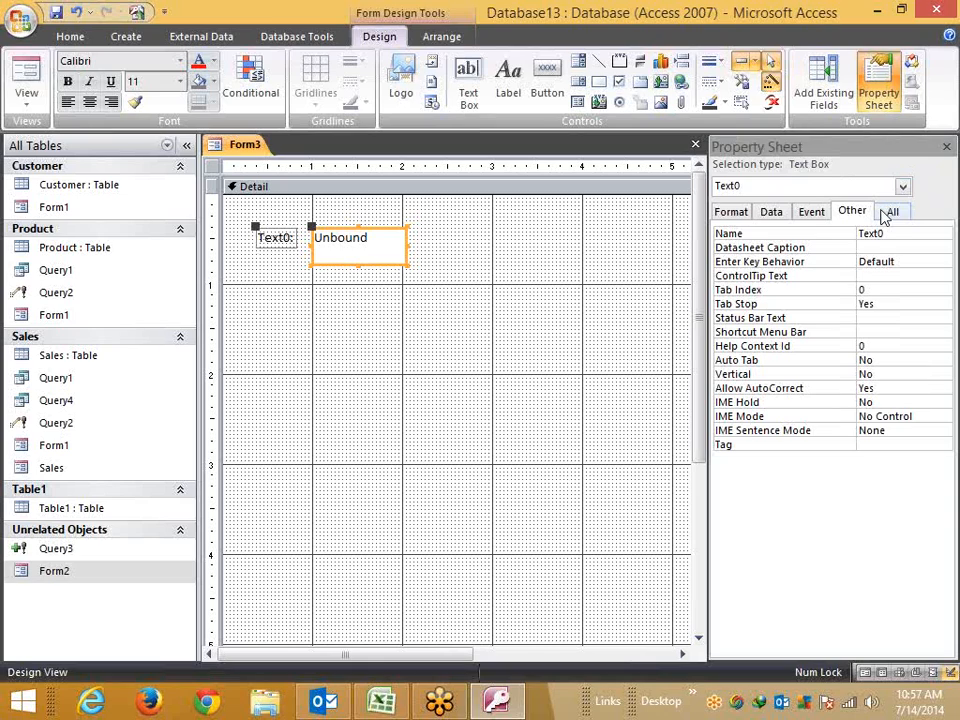
click(381, 316)
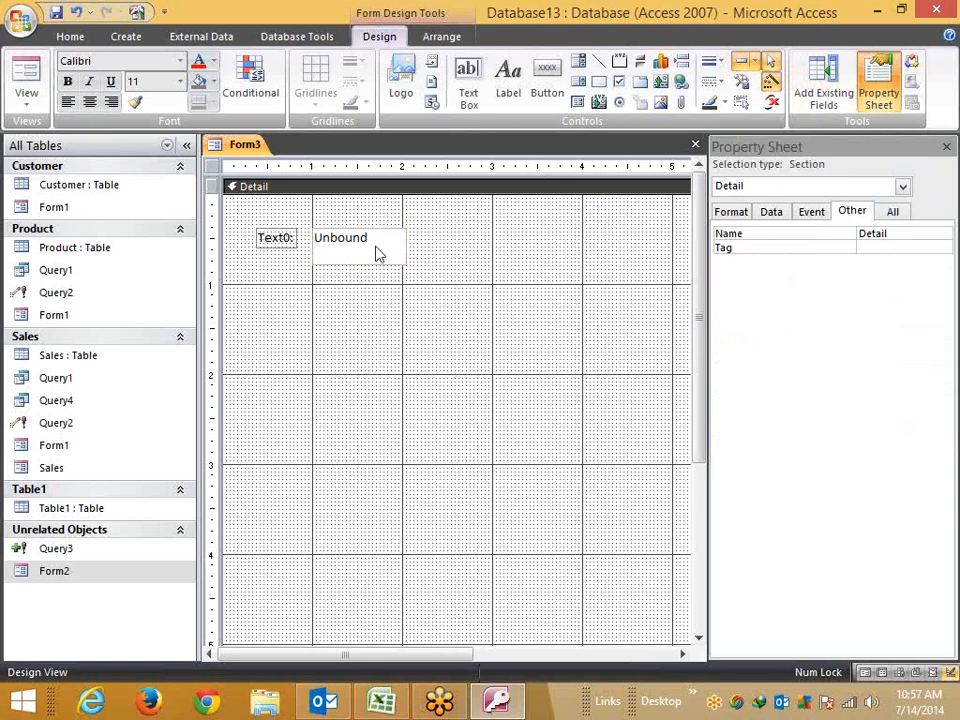
click(547, 70)
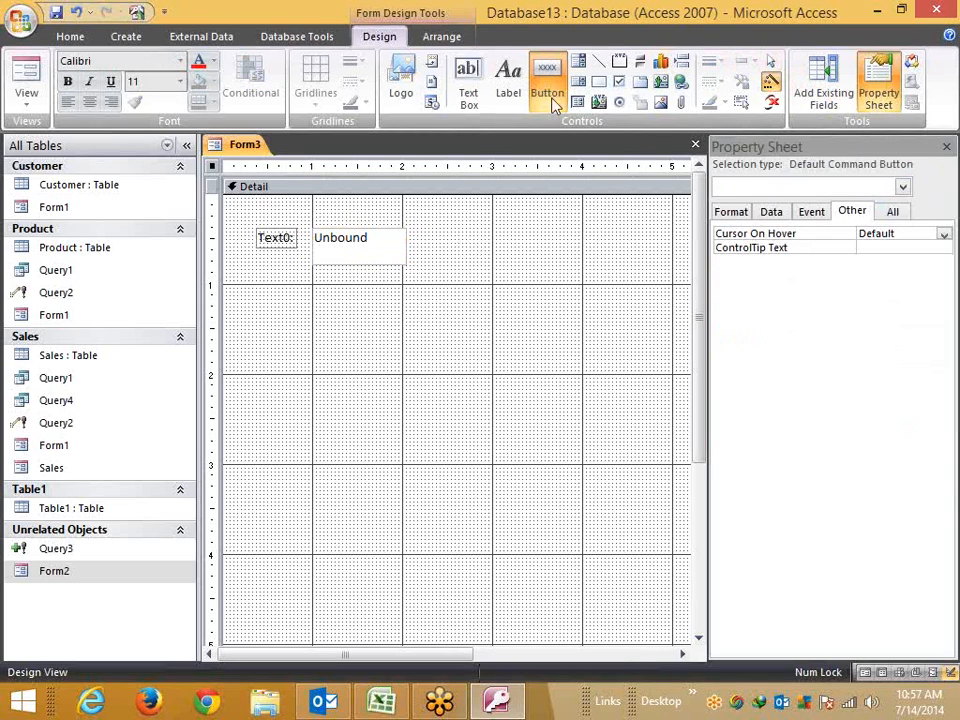
drag(399, 289, 472, 331)
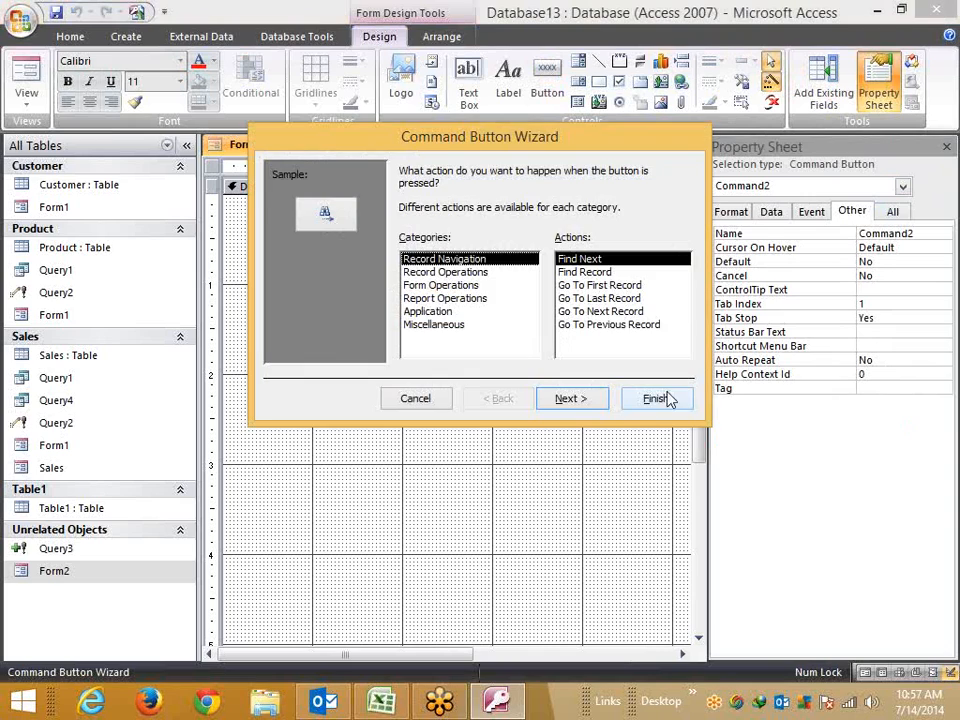
click(424, 397)
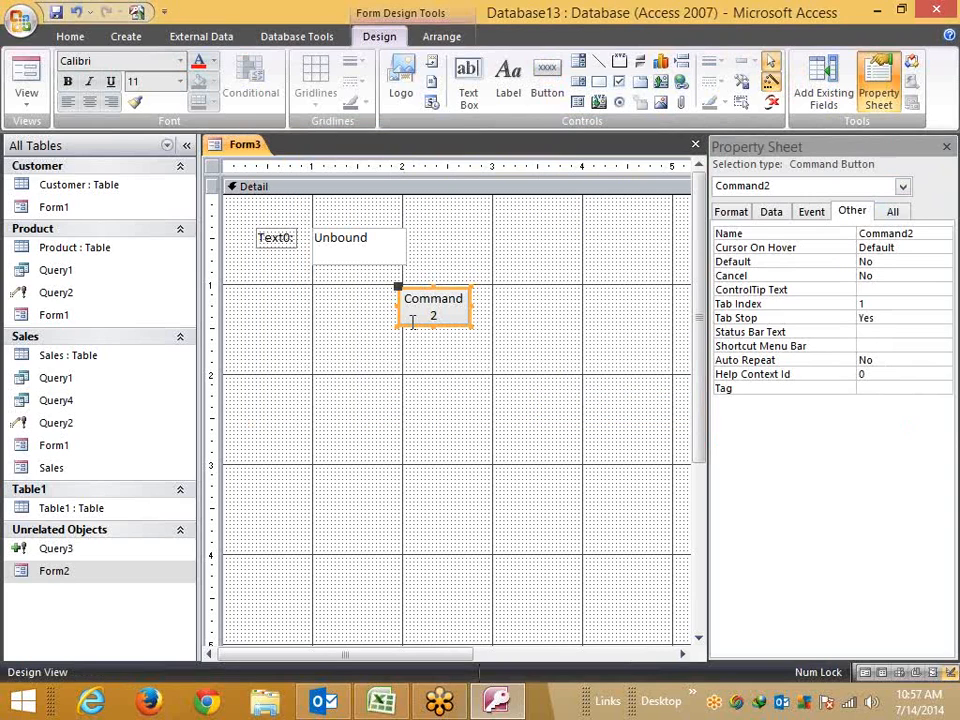
- Assign an event procedure to the command button's On Click event and open its code with blank lines inside the procedure
click(888, 211)
click(811, 213)
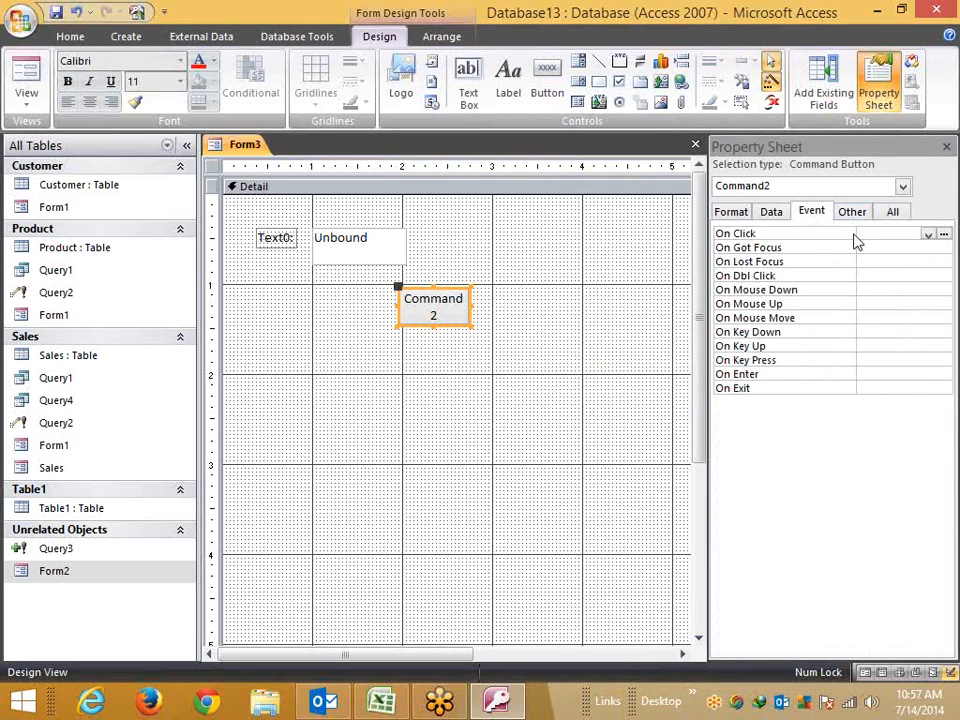
click(922, 235)
click(926, 235)
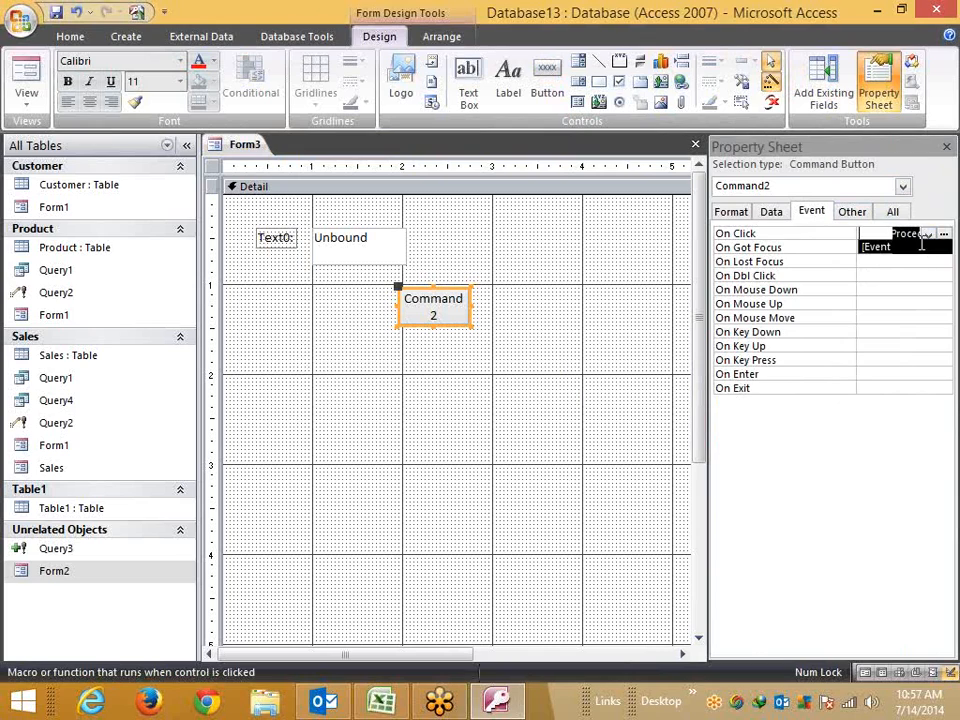
click(922, 244)
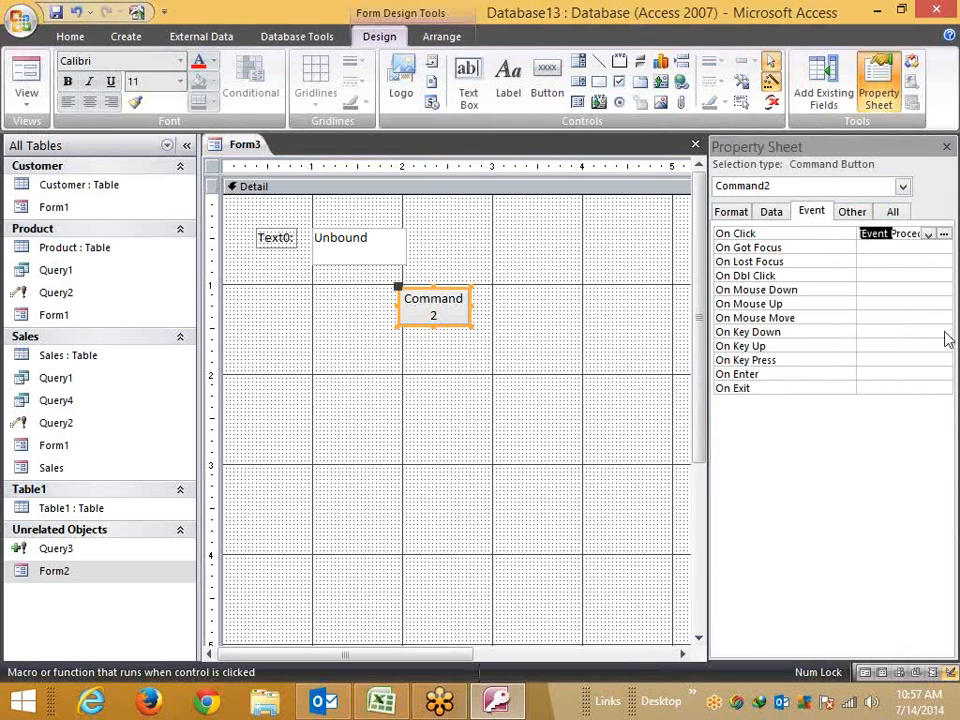
click(943, 236)
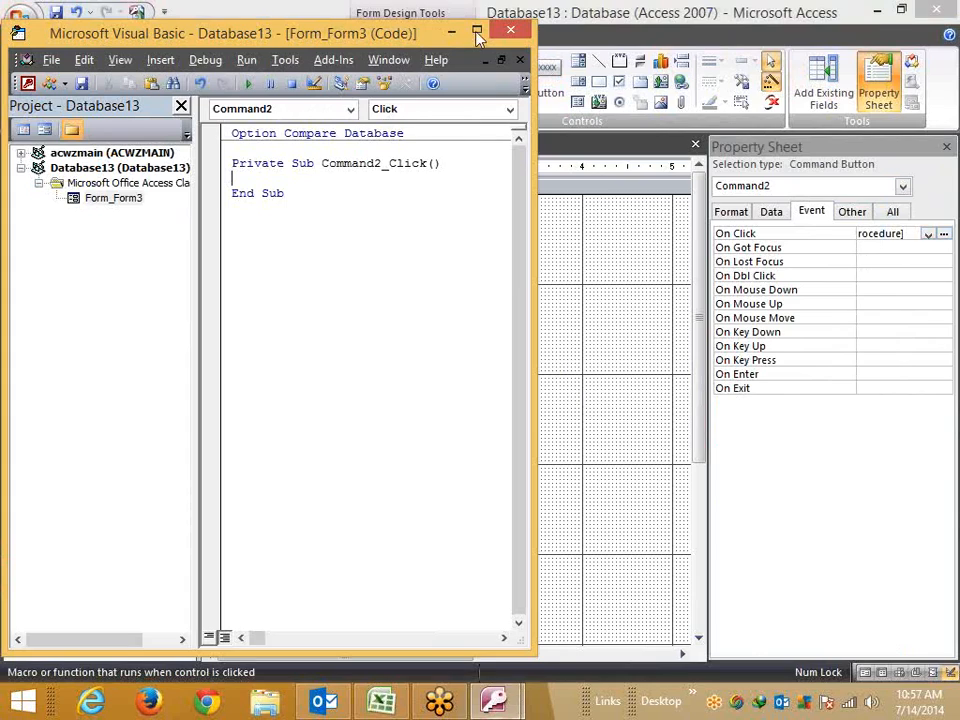
double_click(360, 30)
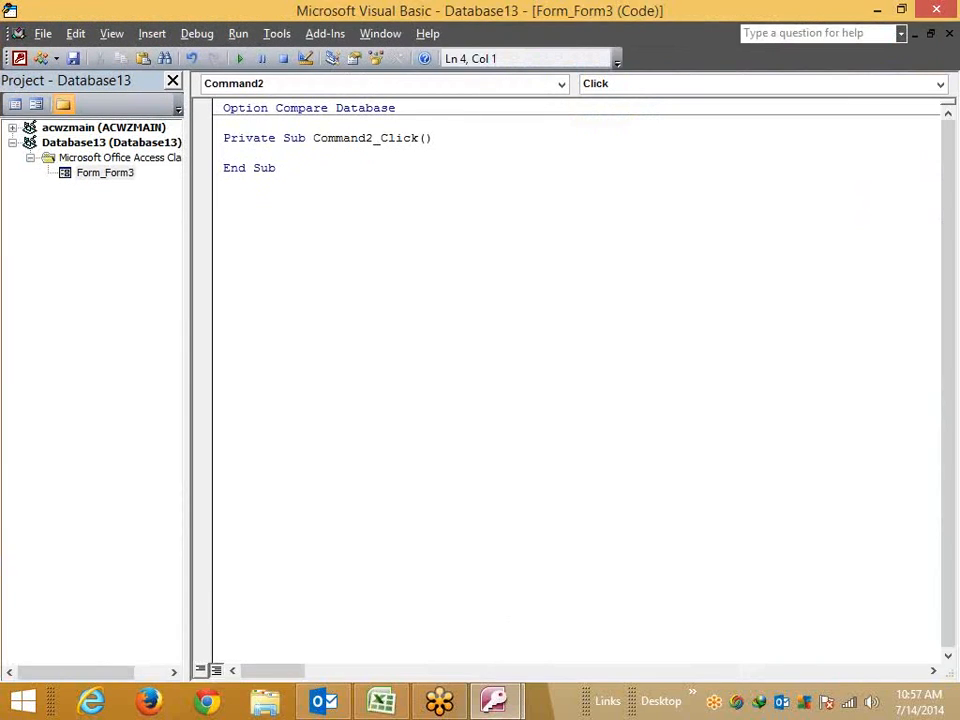
key(Return)
key(Return)
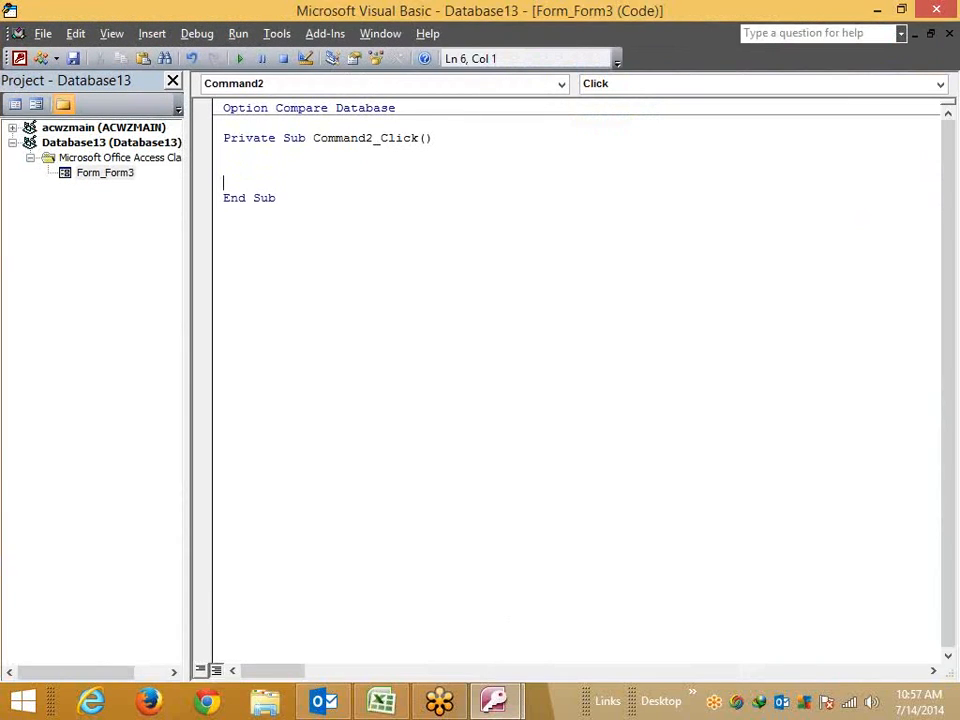
key(Up)
text(me.fo)
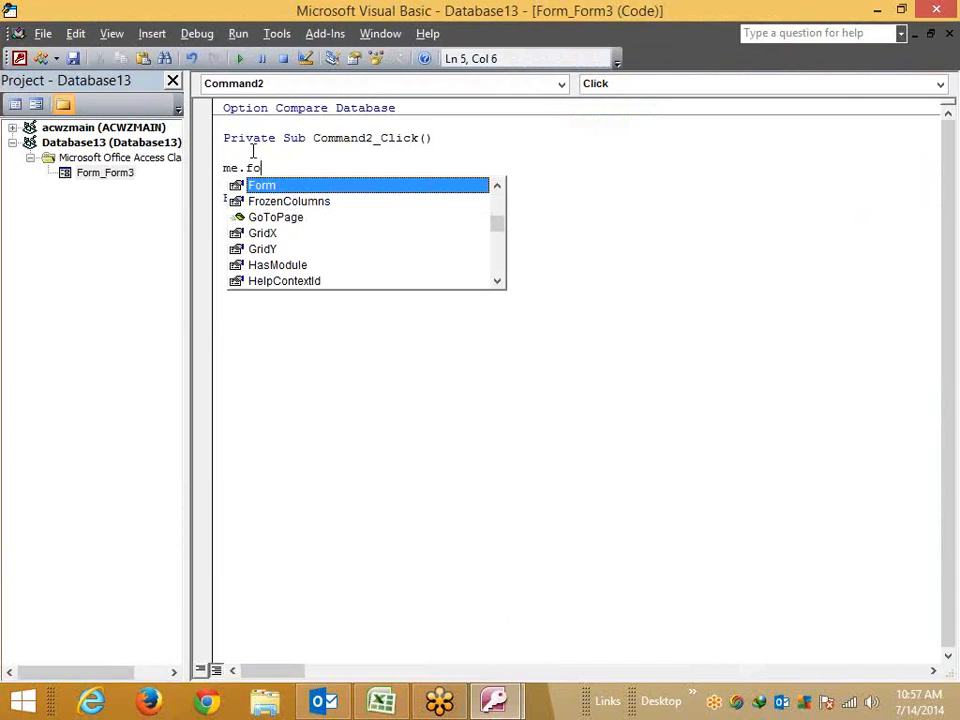
key(Tab)
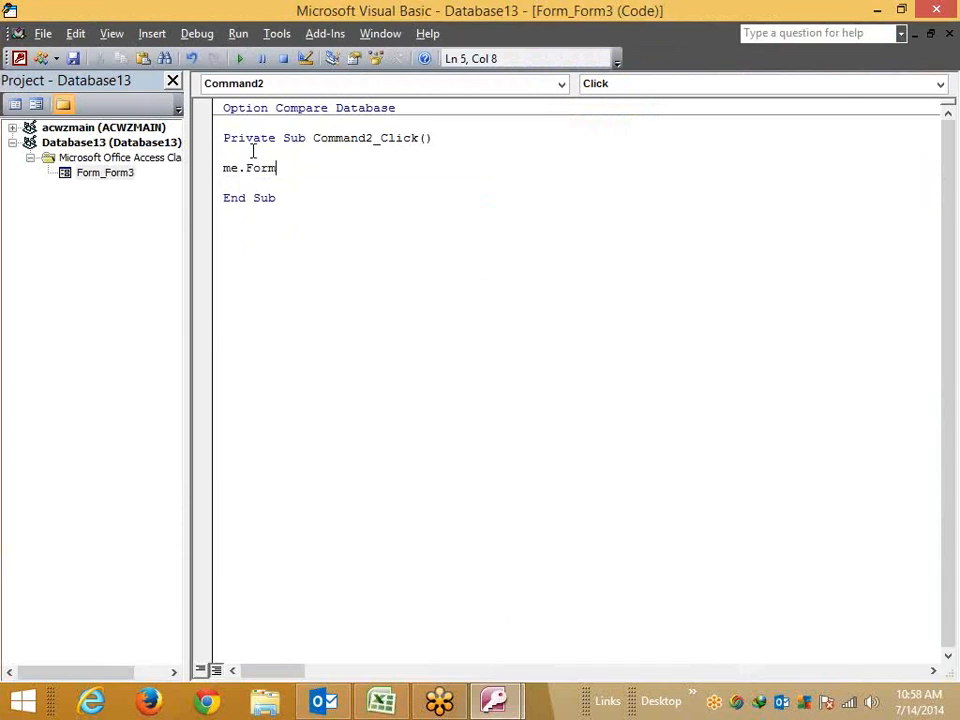
text(.f)
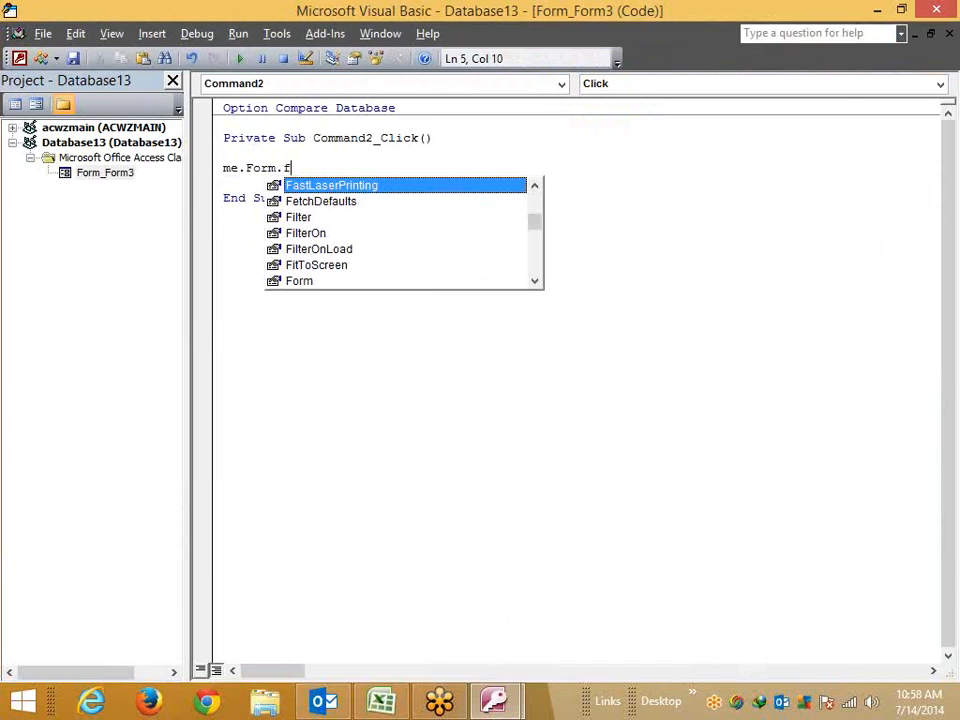
text(or)
key(BackSpace)
key(BackSpace)
key(BackSpace)
key(BackSpace)
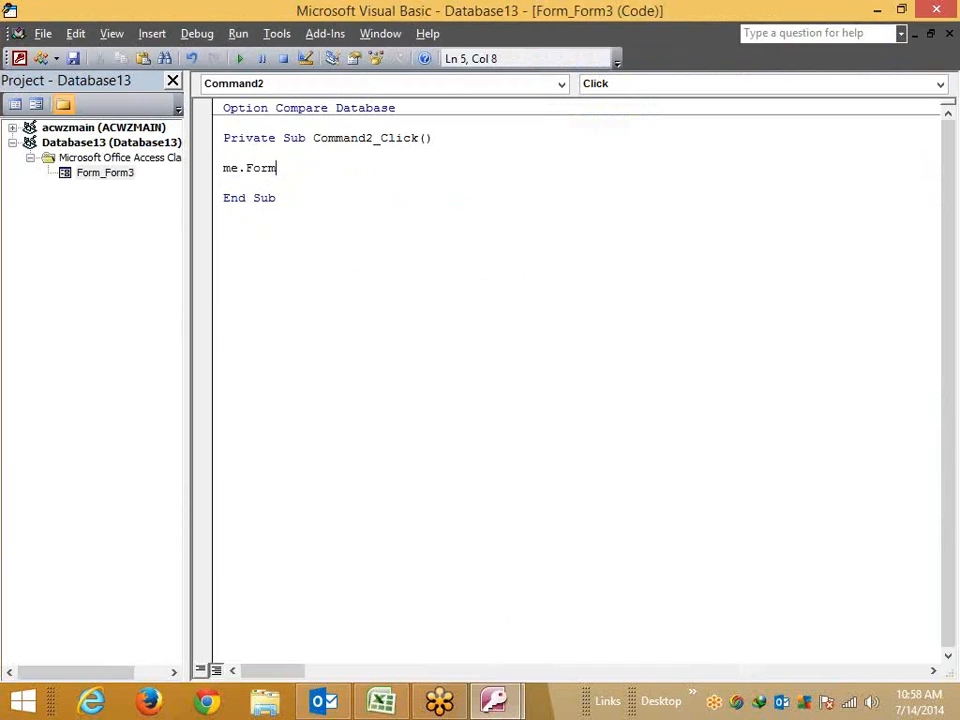
key(BackSpace)
key(BackSpace)
key(BackSpace)
key(BackSpace)
key(BackSpace)
key(BackSpace)
key(BackSpace)
key(BackSpace)
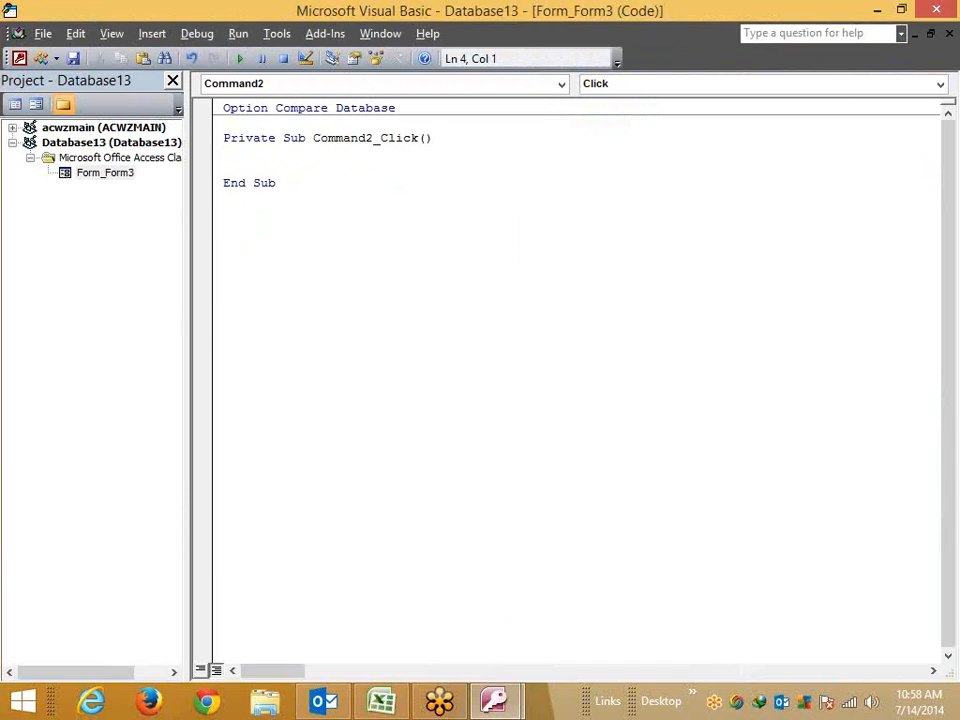
key(Return)
text(F)
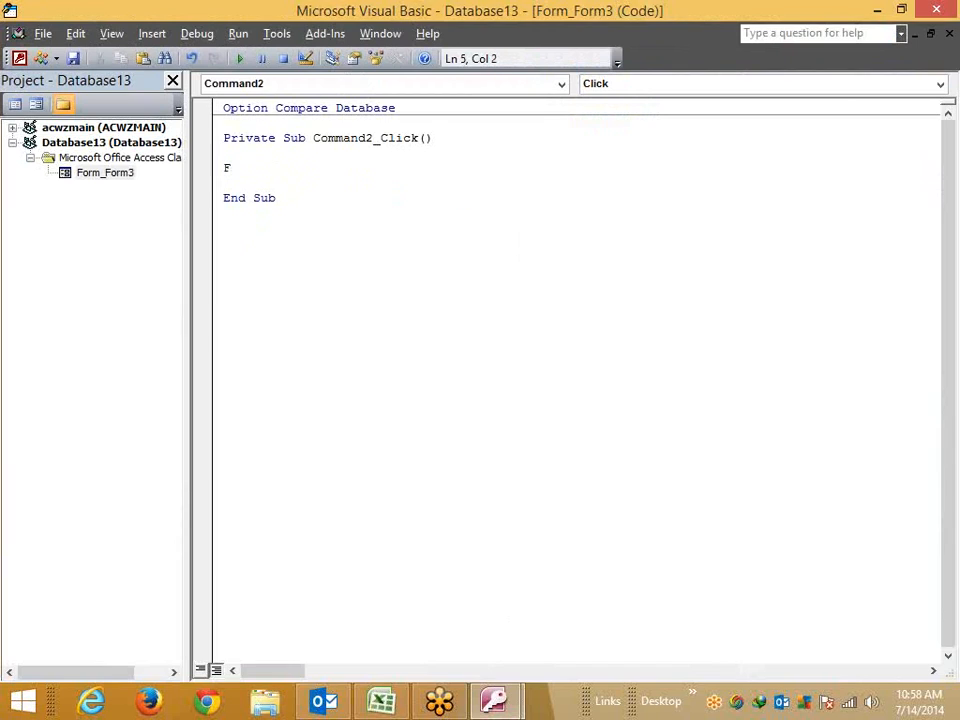
key(BackSpace)
- Write the statement Me.Text0.Value = d inside the Command2_Click procedure
text(me.t)
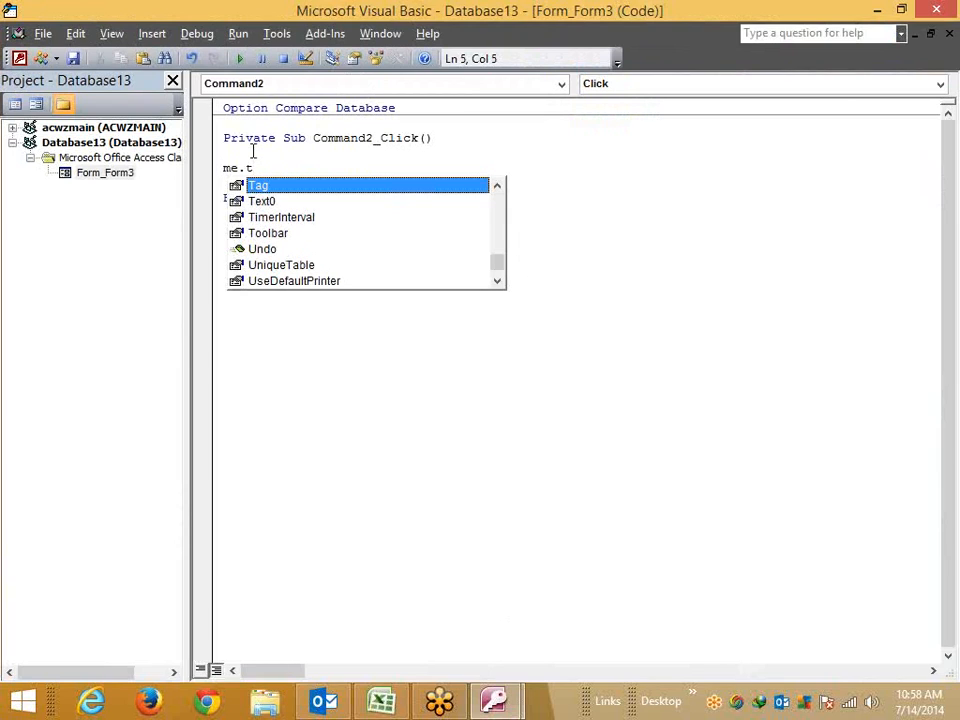
text(e)
key(Tab)
text(.v)
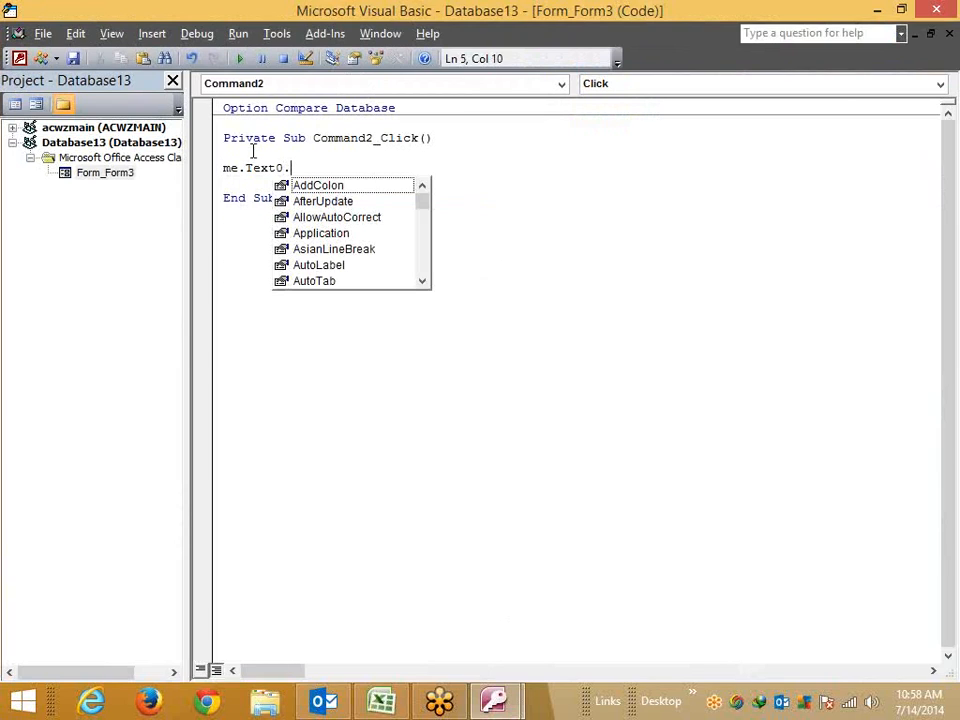
key(Down)
key(Down)
key(Tab)
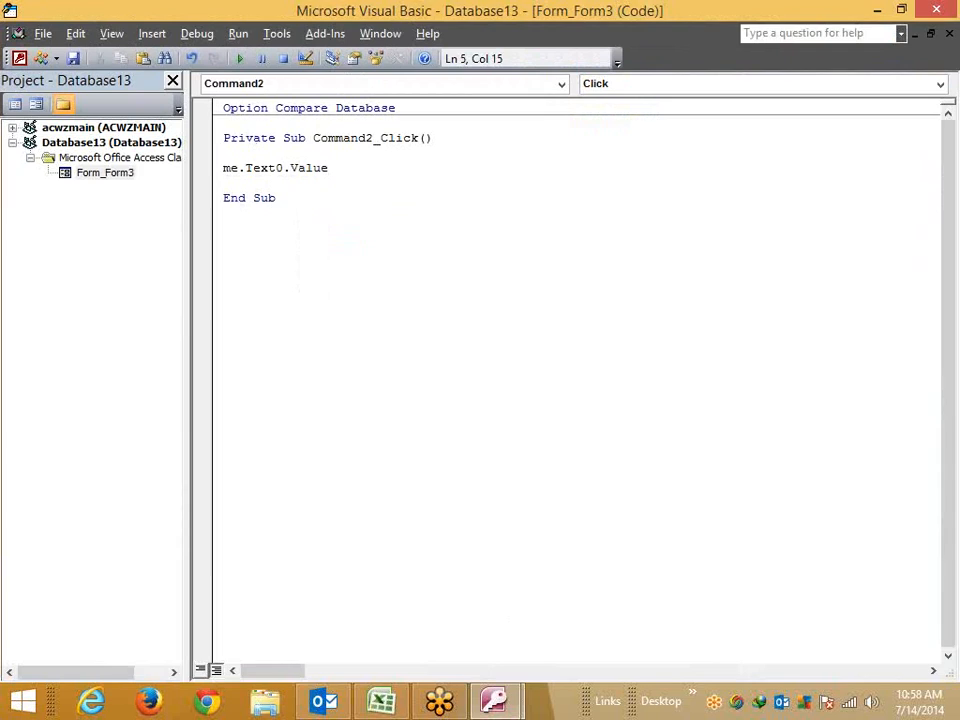
text(=d)
key(Return)
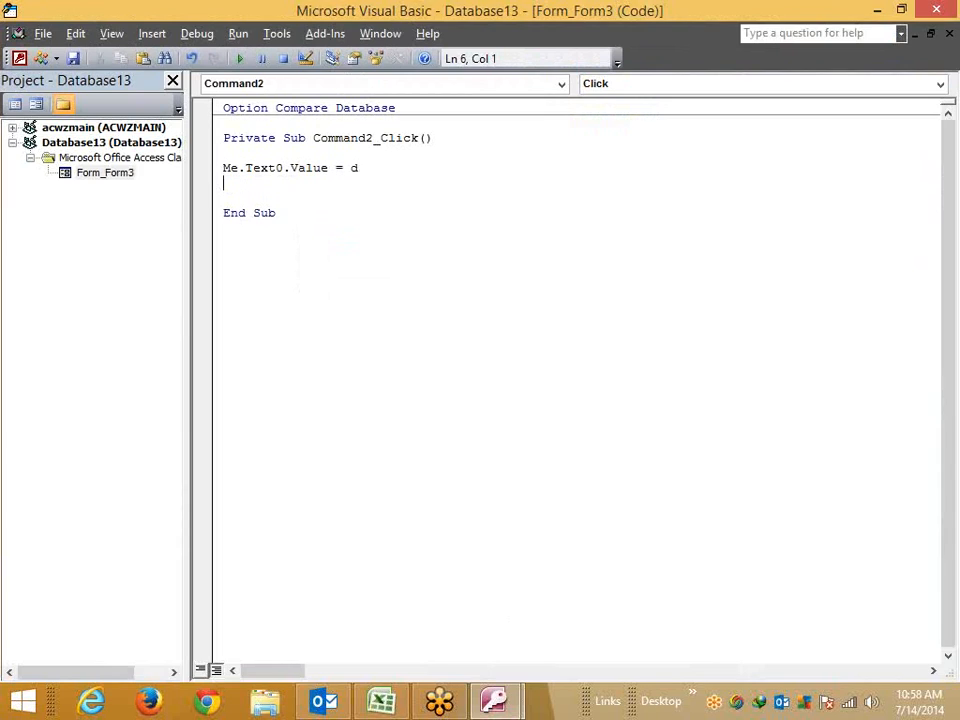
- Insert a line above the text box assignment and begin it with d=dmax("Sales
key(Up)
key(Return)
key(Up)
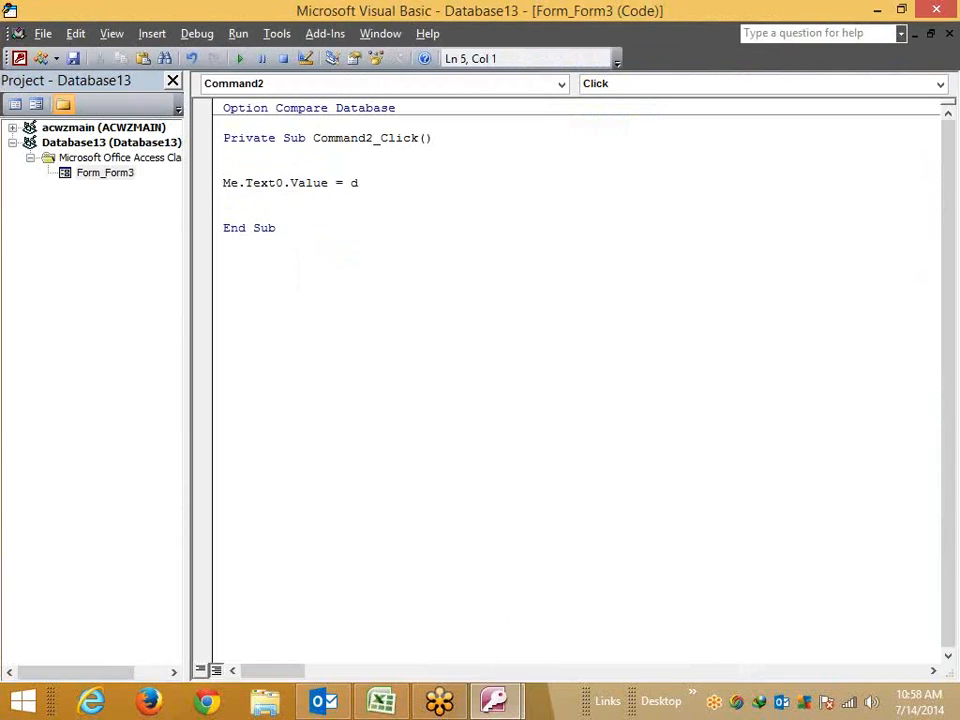
text(d=dmax()
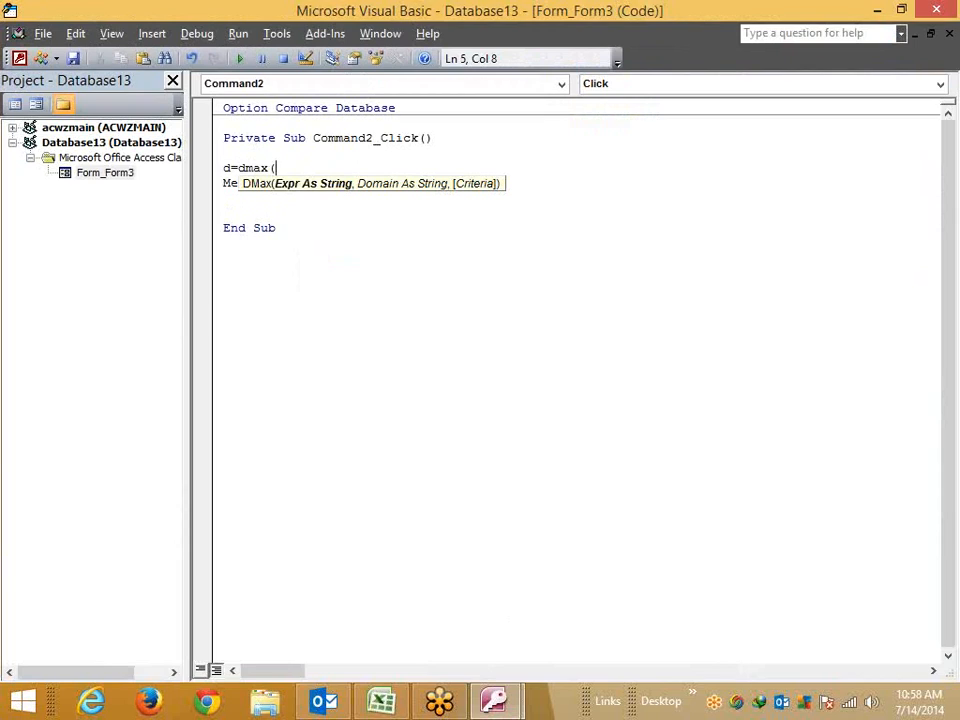
text([sa)
key(BackSpace)
key(BackSpace)
key(BackSpace)
text("Sales)
- Open Query4 in Design View, copy the DMax expression from its first field, and return to the Form3 code
key(alt+F11)
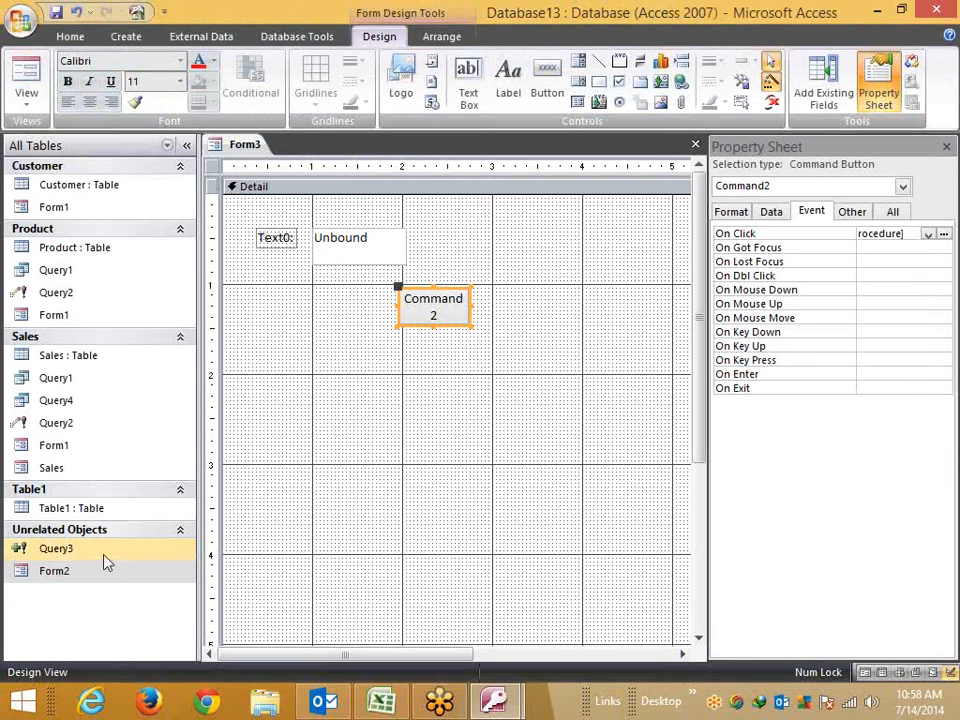
right_click(62, 400)
click(115, 424)
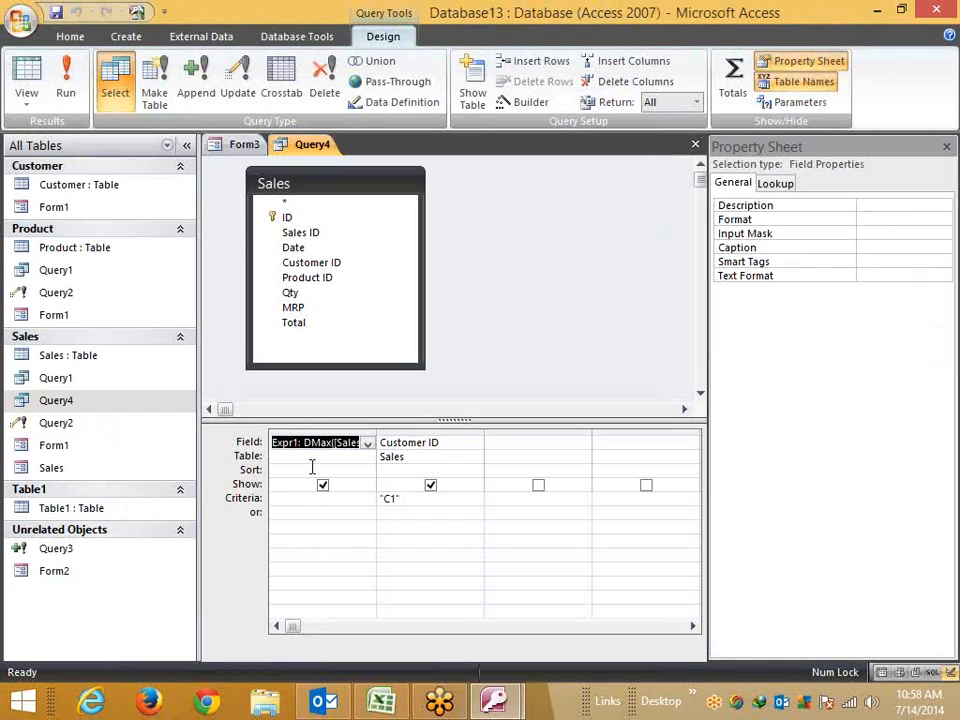
click(310, 468)
drag(306, 443, 441, 471)
key(alt+Tab)
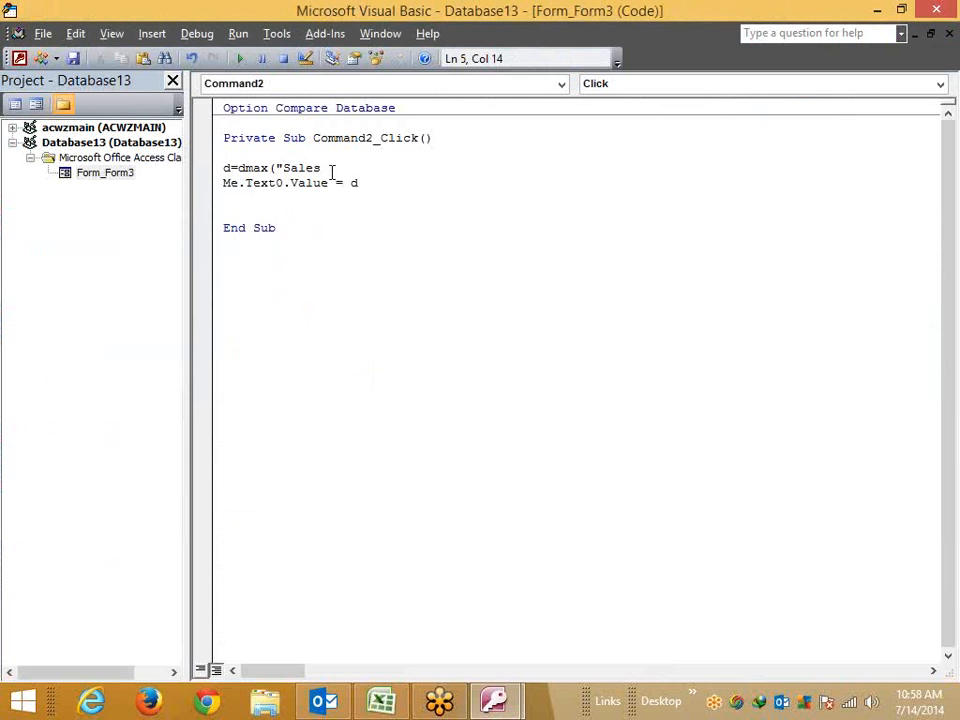
- Complete the d assignment with the copied DMax([Sales]![Qty], "Sales", [Sales]![Customer ID] = "C1") expression, removing the duplicate dmax( text
drag(330, 170, 279, 170)
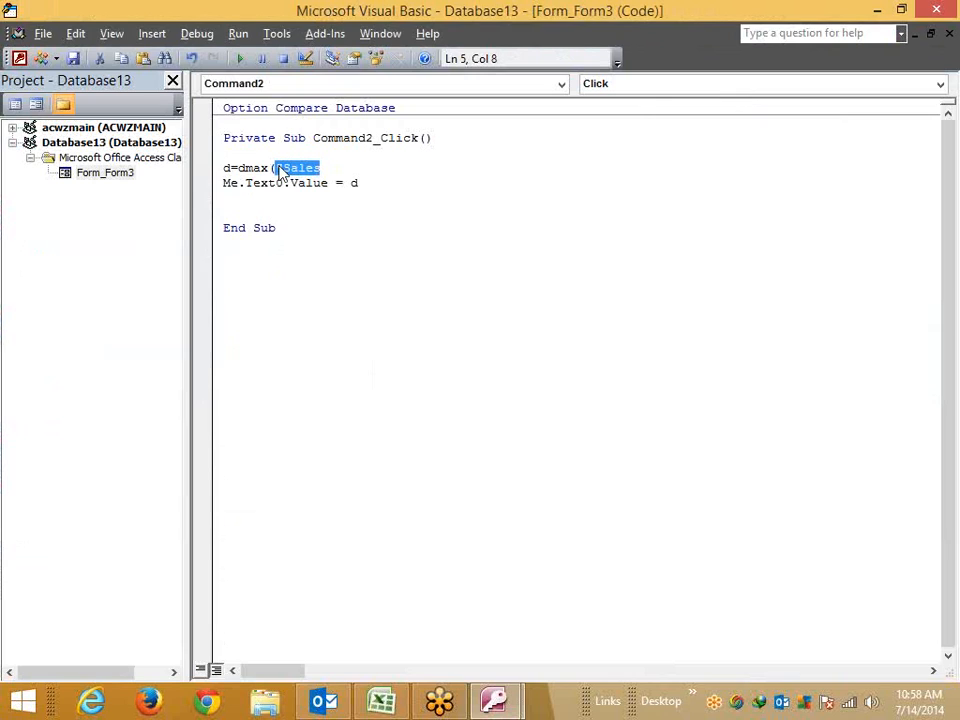
text(DMax([Sales]![Qty],"Sales",[Sales]![Customer ID]="C1"))
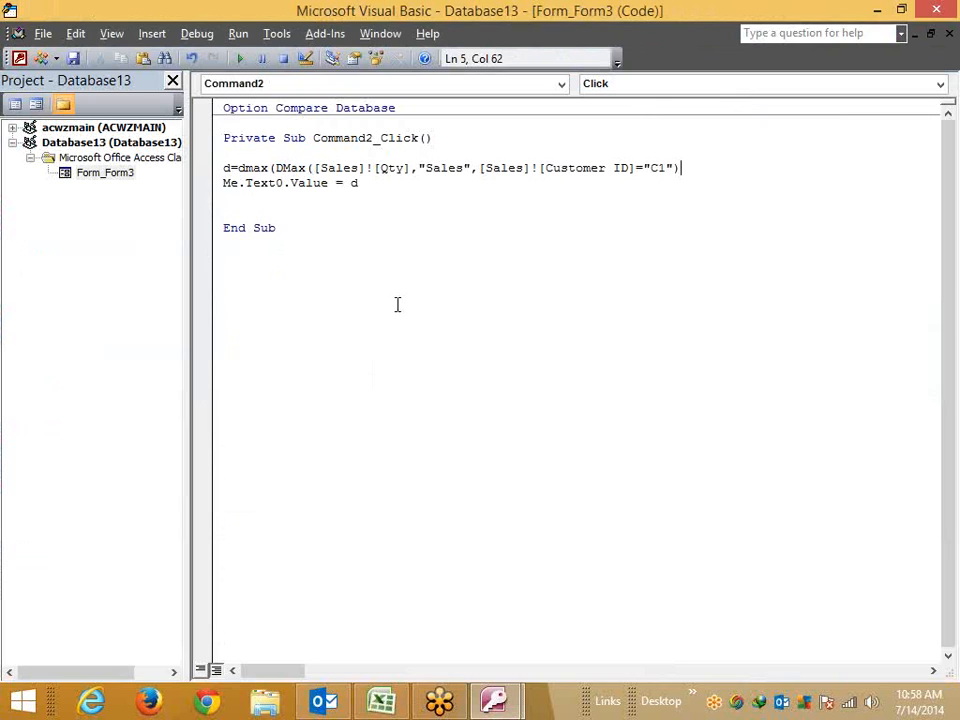
click(443, 405)
click(456, 421)
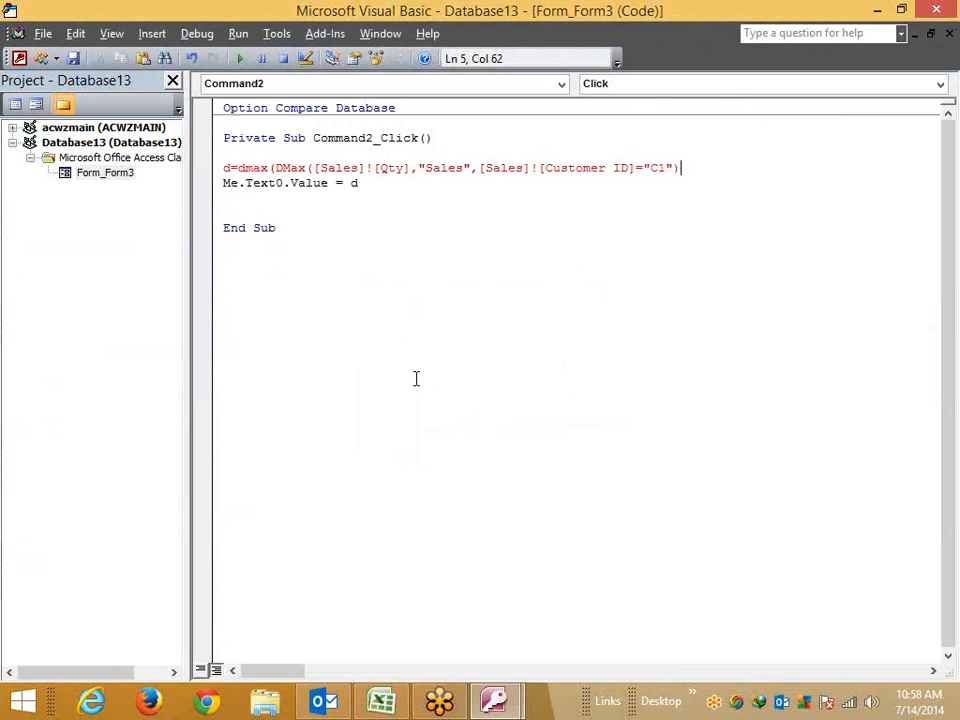
click(274, 168)
key(BackSpace)
key(BackSpace)
key(BackSpace)
key(BackSpace)
key(BackSpace)
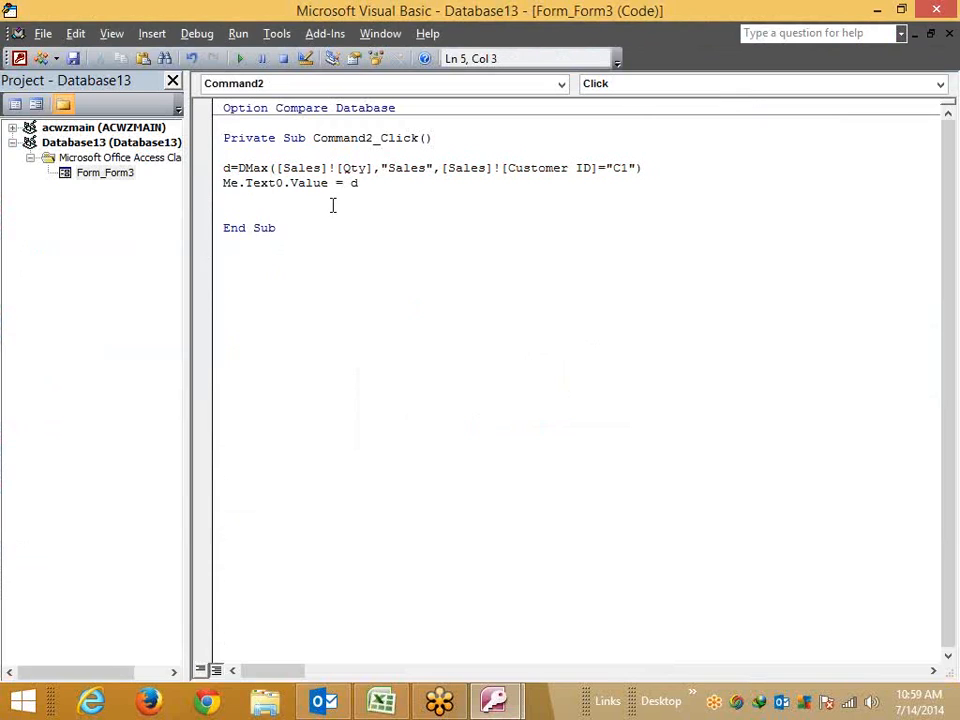
click(333, 205)
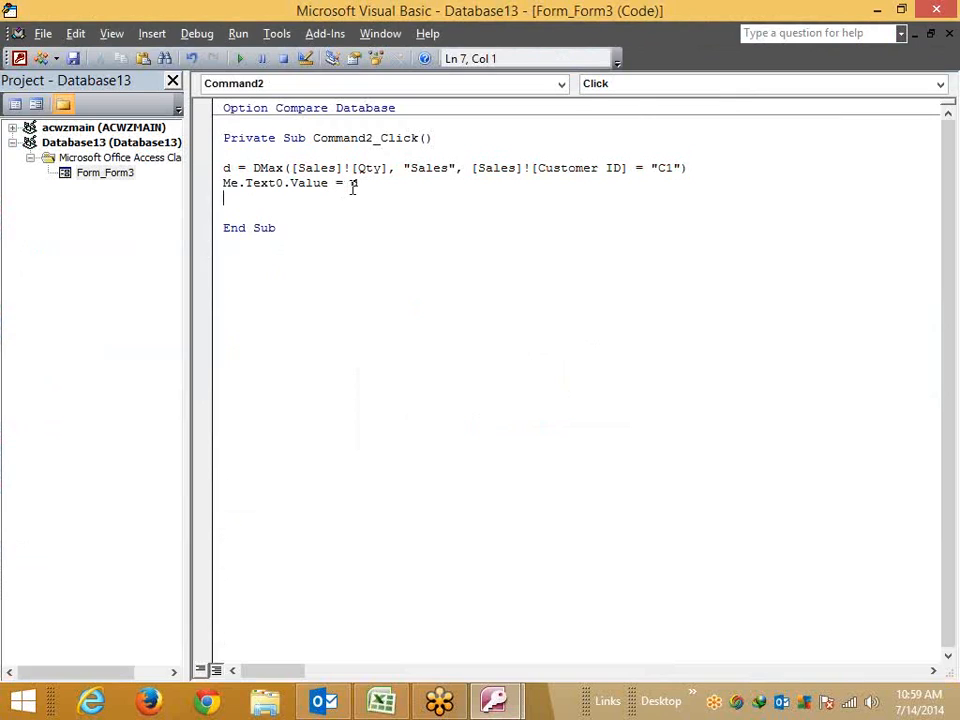
click(347, 185)
click(353, 185)
key(Down)
key(Down)
- Close the Visual Basic editor, then close the property sheet and Query4
click(949, 34)
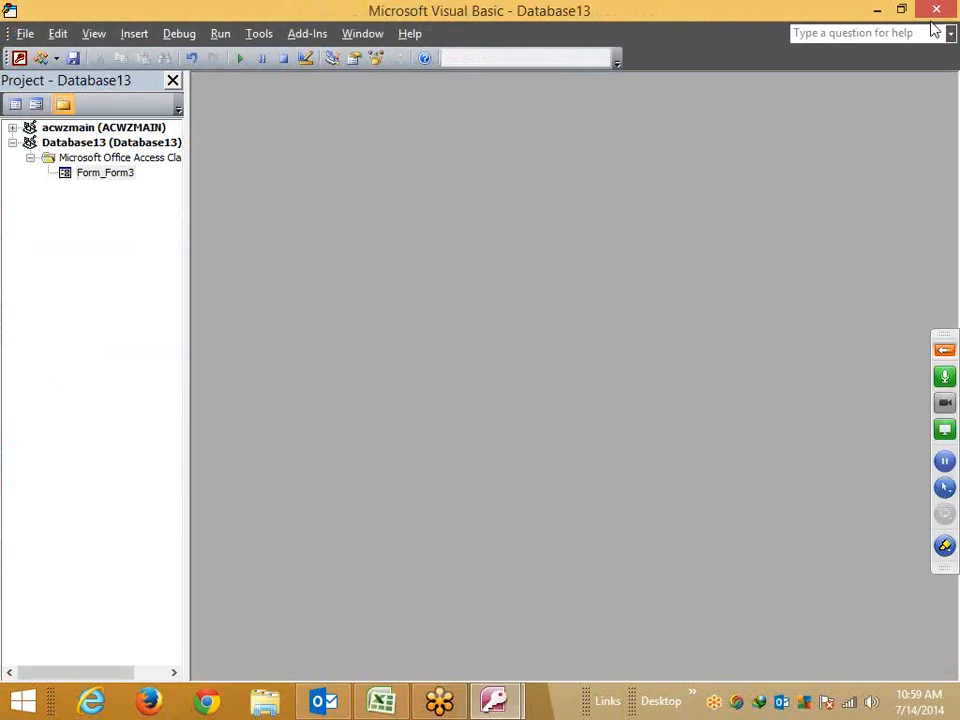
click(936, 10)
click(588, 291)
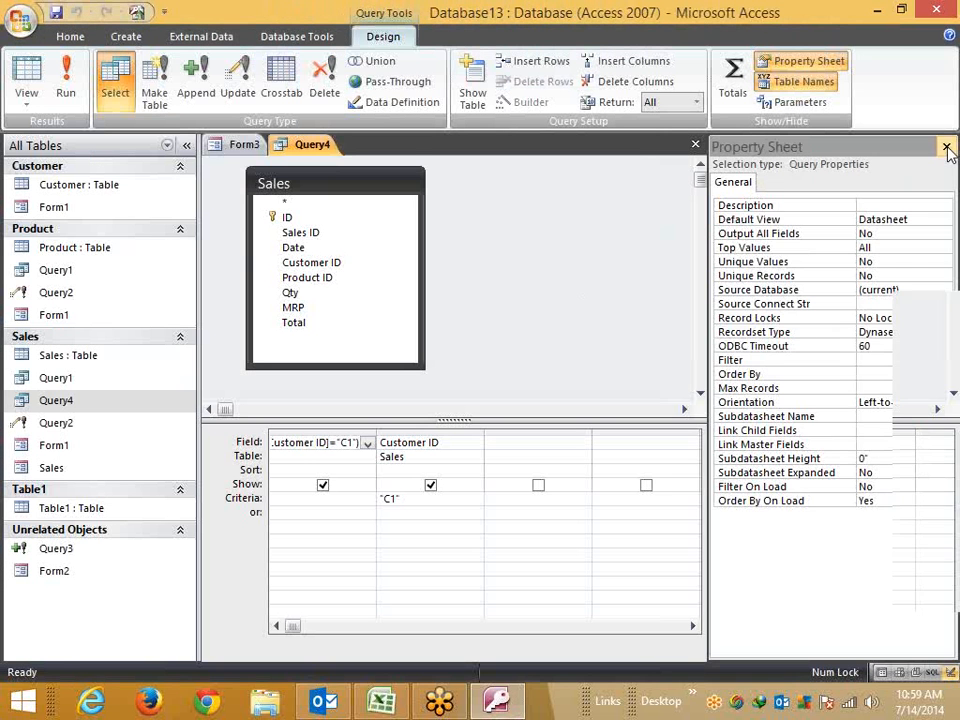
click(946, 146)
click(948, 144)
- Close the new form and save it under the name Form3
click(948, 144)
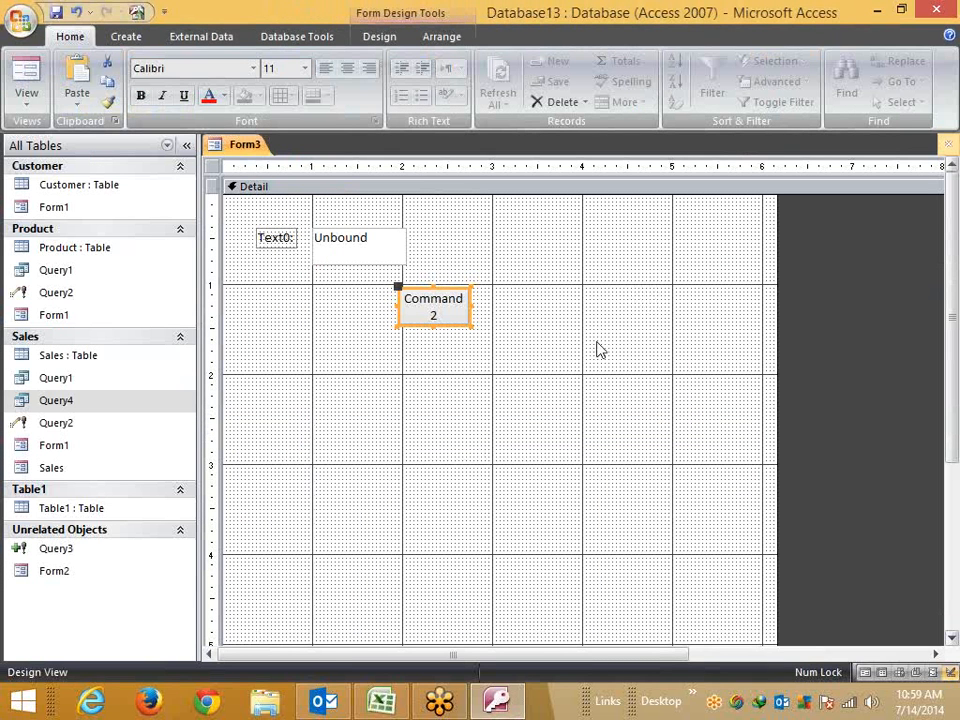
click(433, 401)
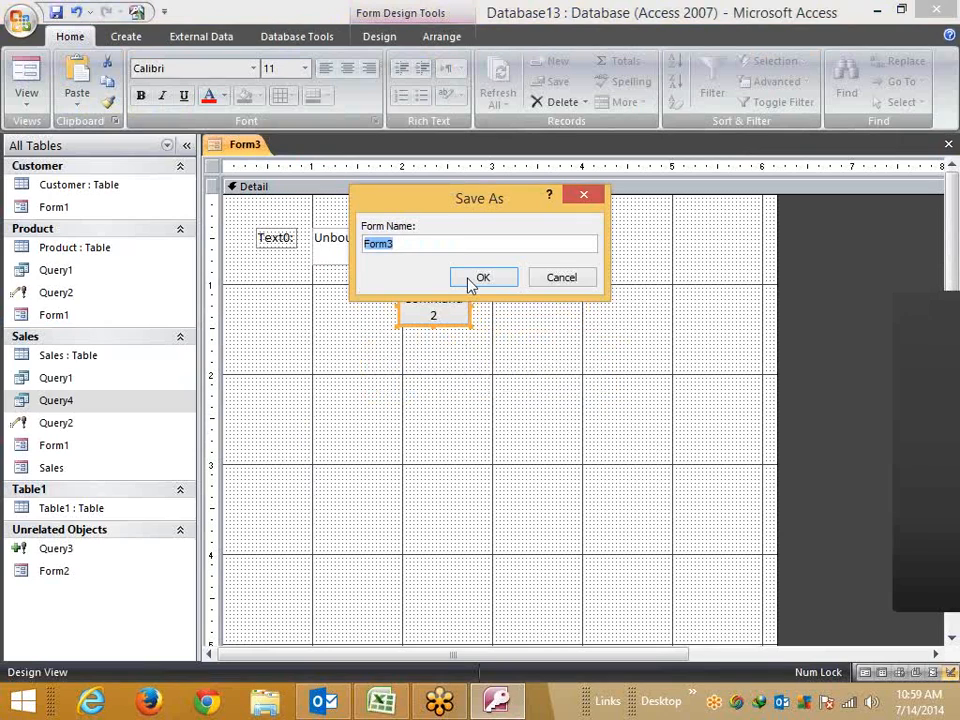
click(471, 278)
- Open Form3, run its command button, and debug the procedure at the failing line
double_click(60, 596)
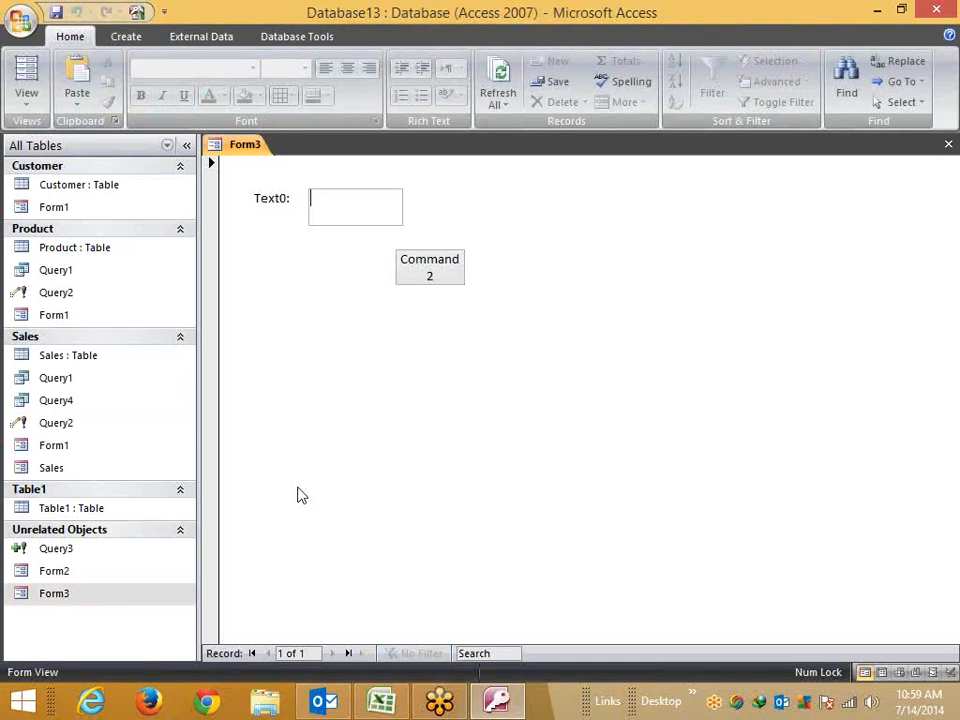
click(430, 274)
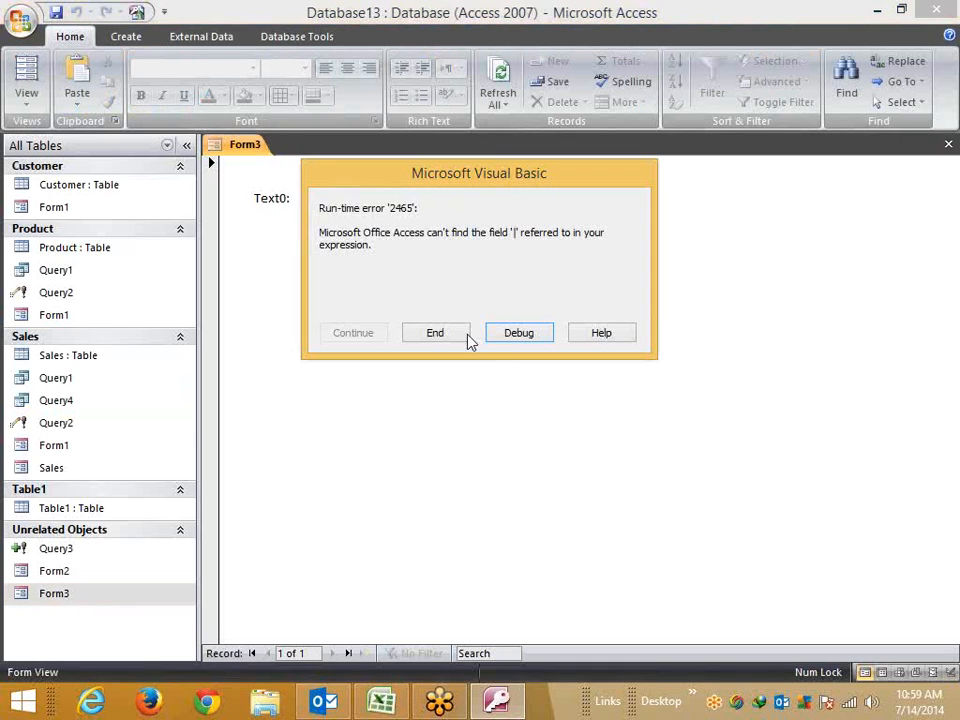
click(507, 345)
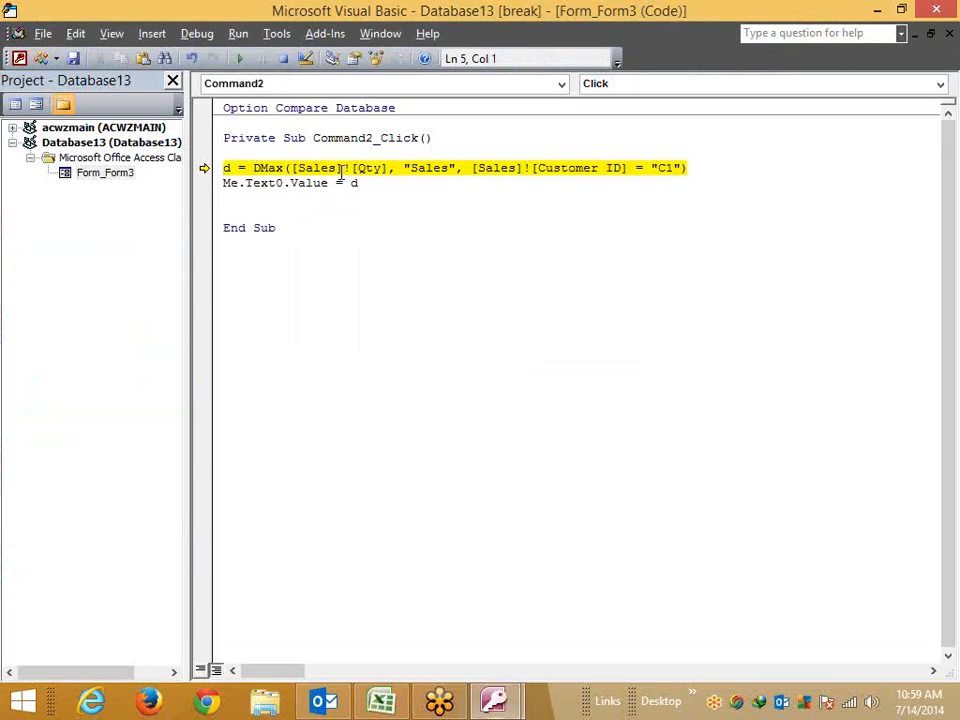
- Enclose the DMax function's first argument, [Sales]![Qty], in double quotation marks
click(291, 167)
text(")
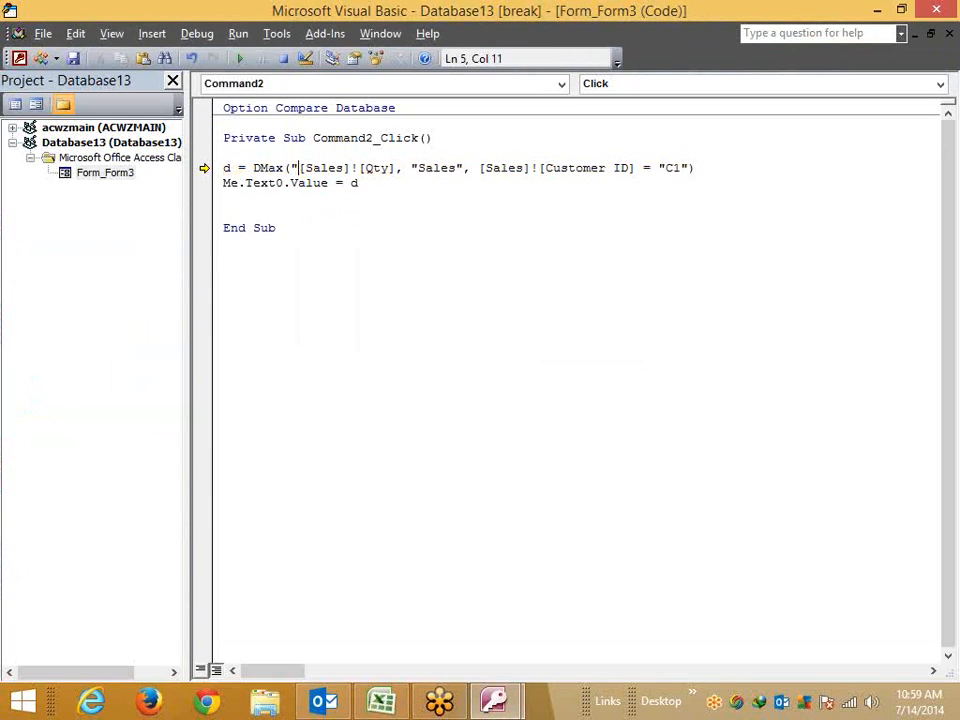
key(Right)
key(Right)
key(Right)
key(Right)
key(Right)
key(Right)
key(Right)
key(Right)
key(Right)
key(Right)
key(Right)
key(Right)
key(Right)
text(")
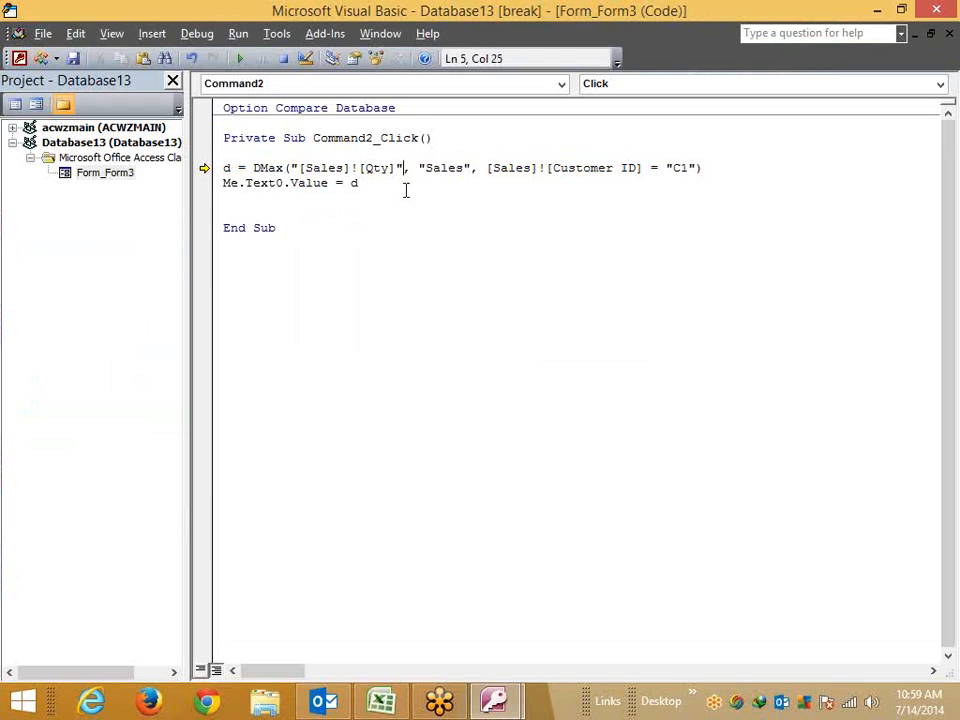
- Enclose the whole DMax criteria in double quotation marks with C1 unquoted inside, then continue the procedure and debug the failing line
click(486, 168)
text(")
click(682, 169)
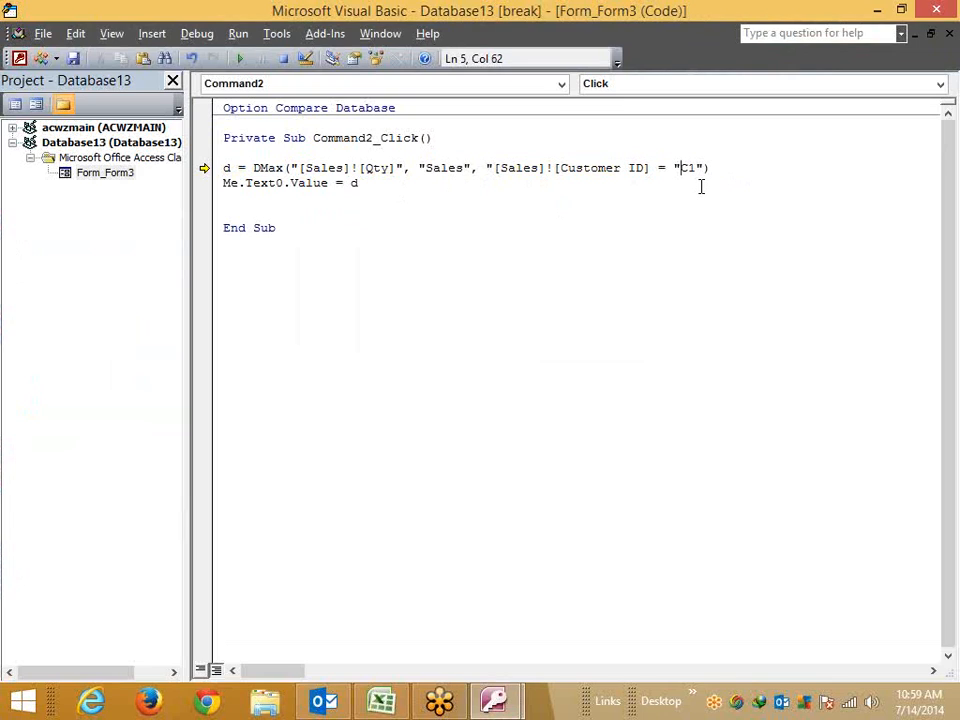
key(BackSpace)
click(606, 255)
click(236, 60)
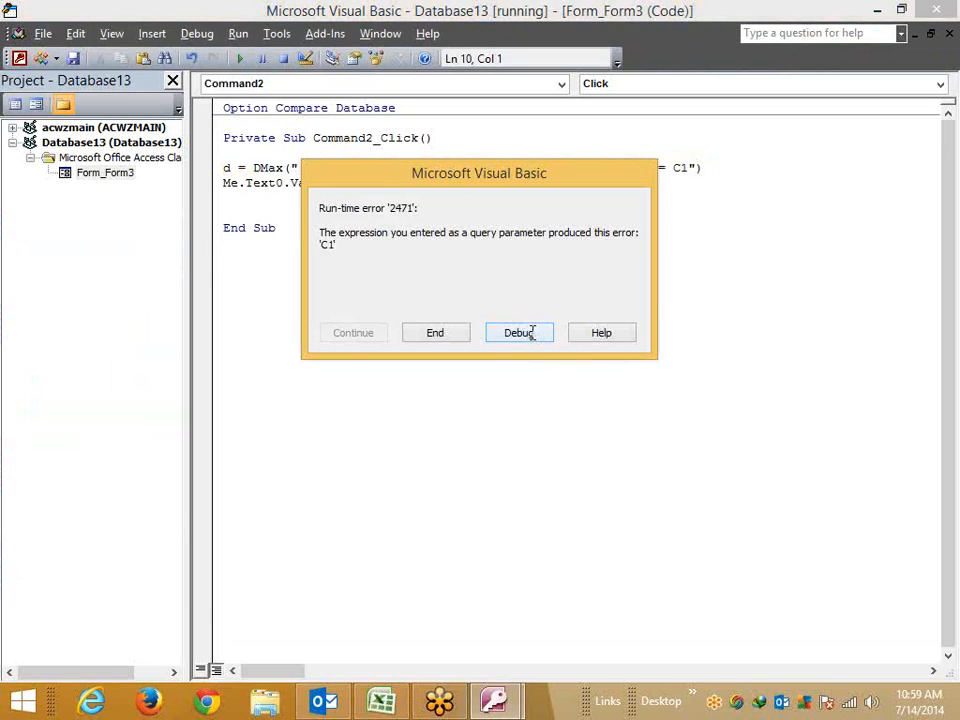
click(520, 333)
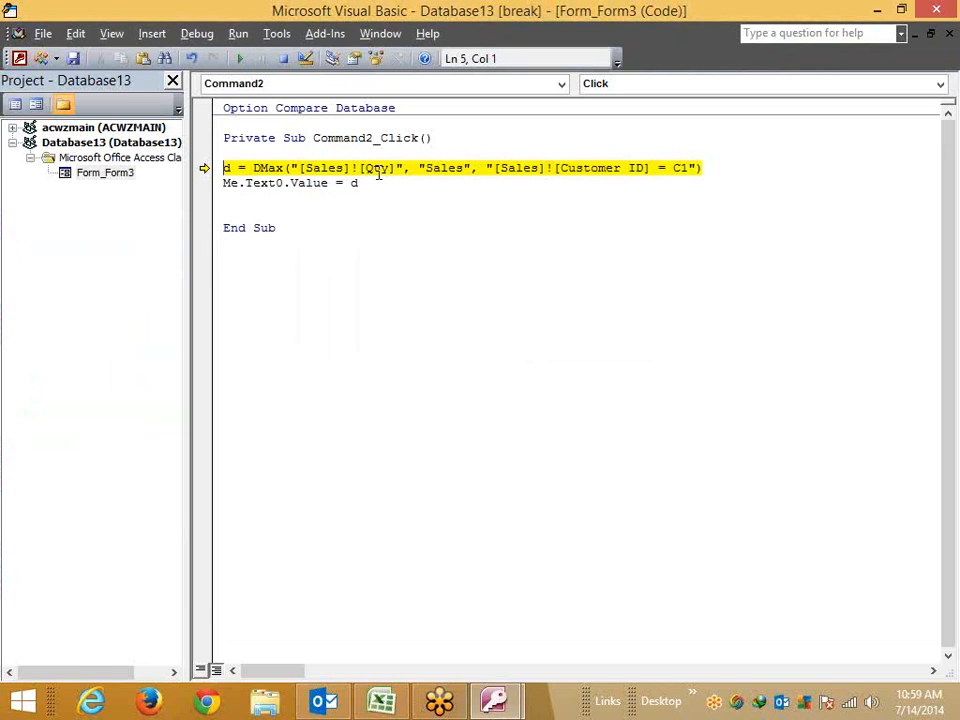
- Shorten the DMax function's first argument to "[Qty]" by removing the [Sales]! table reference
click(493, 168)
click(296, 157)
click(405, 167)
key(BackSpace)
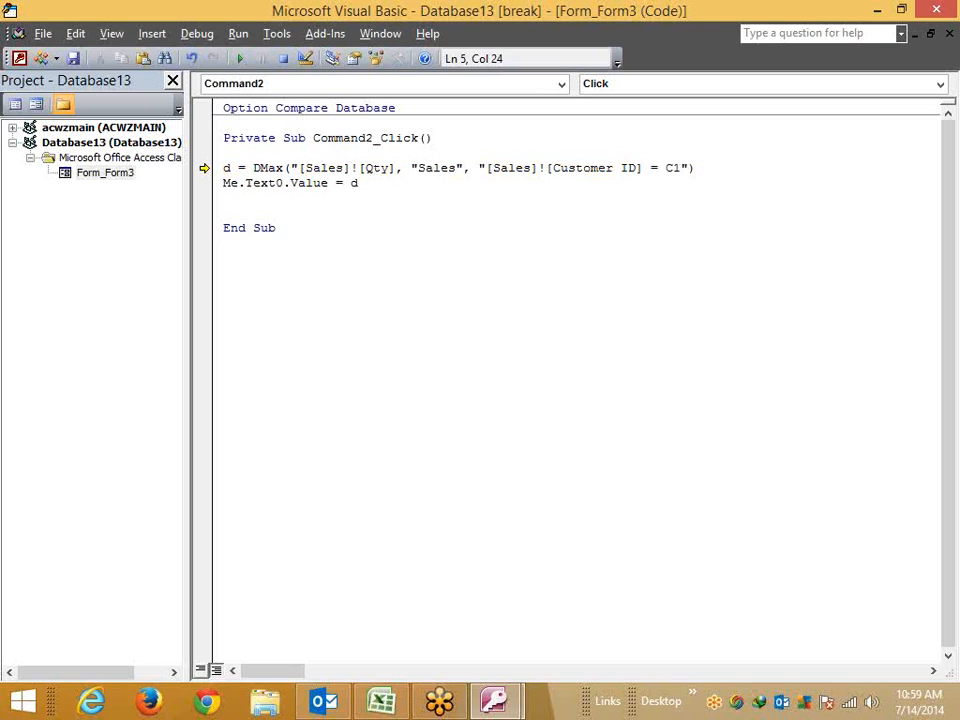
key(Left)
key(Left)
key(Left)
key(Left)
key(Left)
key(Left)
key(Left)
key(Right)
key(Right)
key(BackSpace)
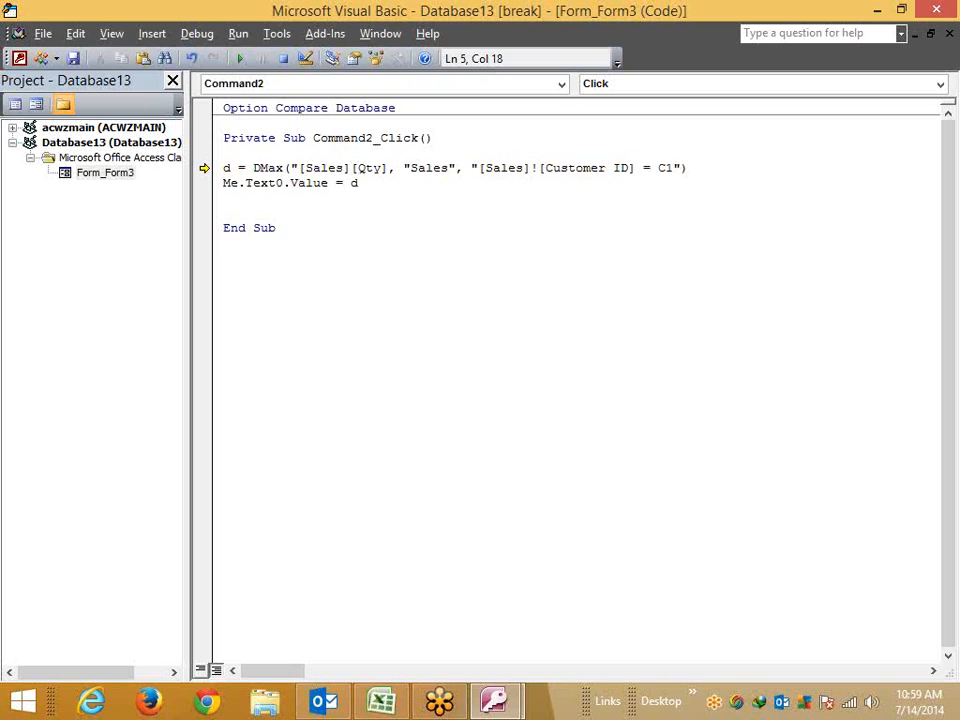
key(BackSpace)
key(BackSpace)
key(BackSpace)
key(BackSpace)
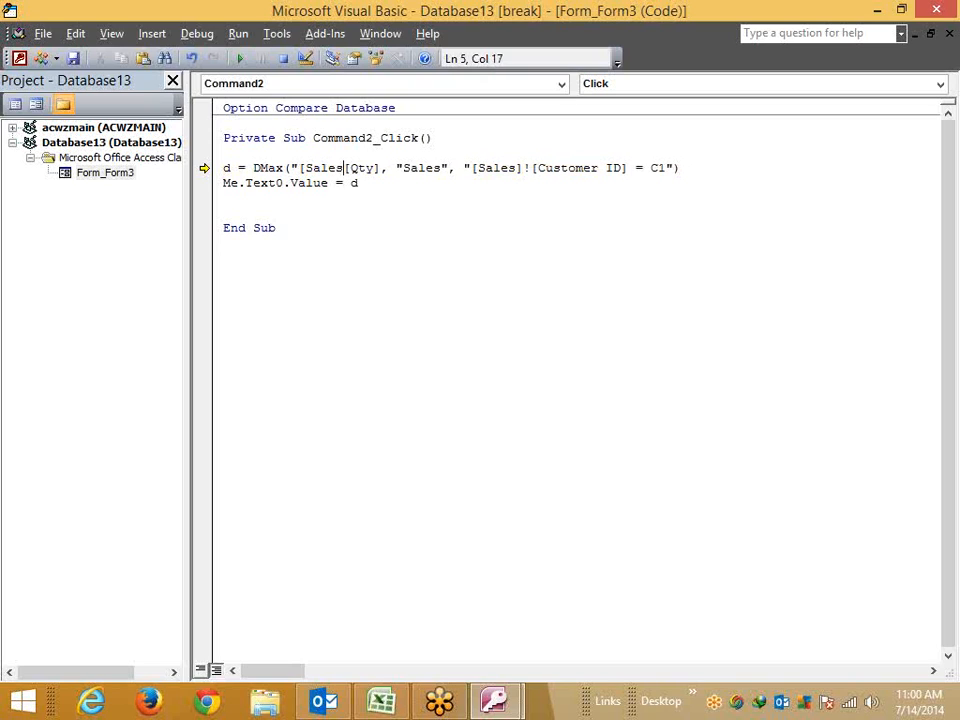
key(BackSpace)
key(BackSpace)
key(BackSpace)
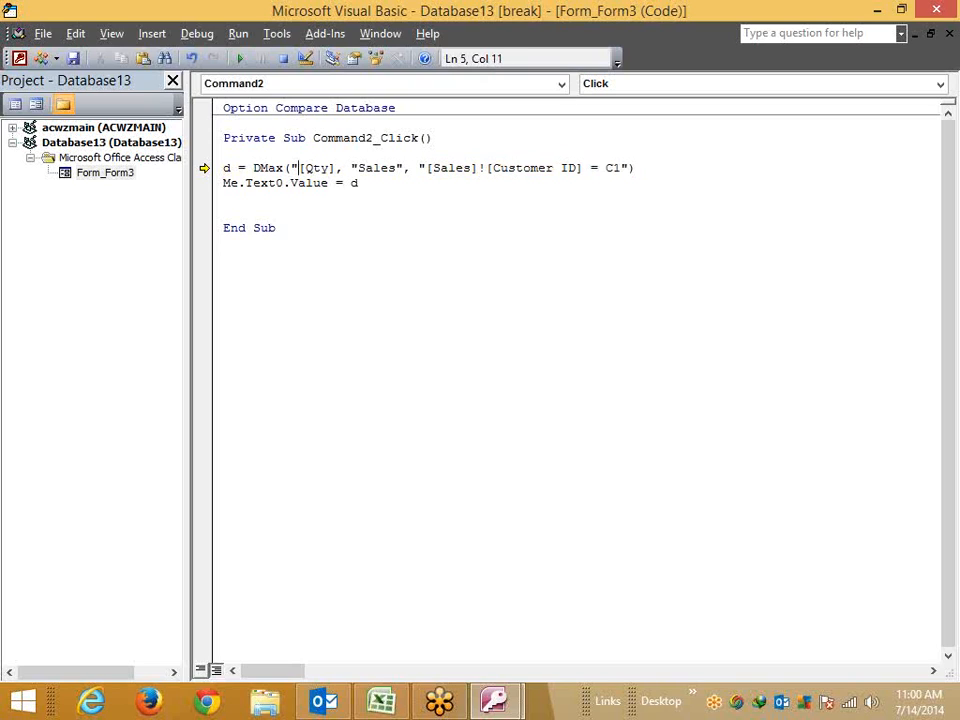
click(338, 168)
text(")
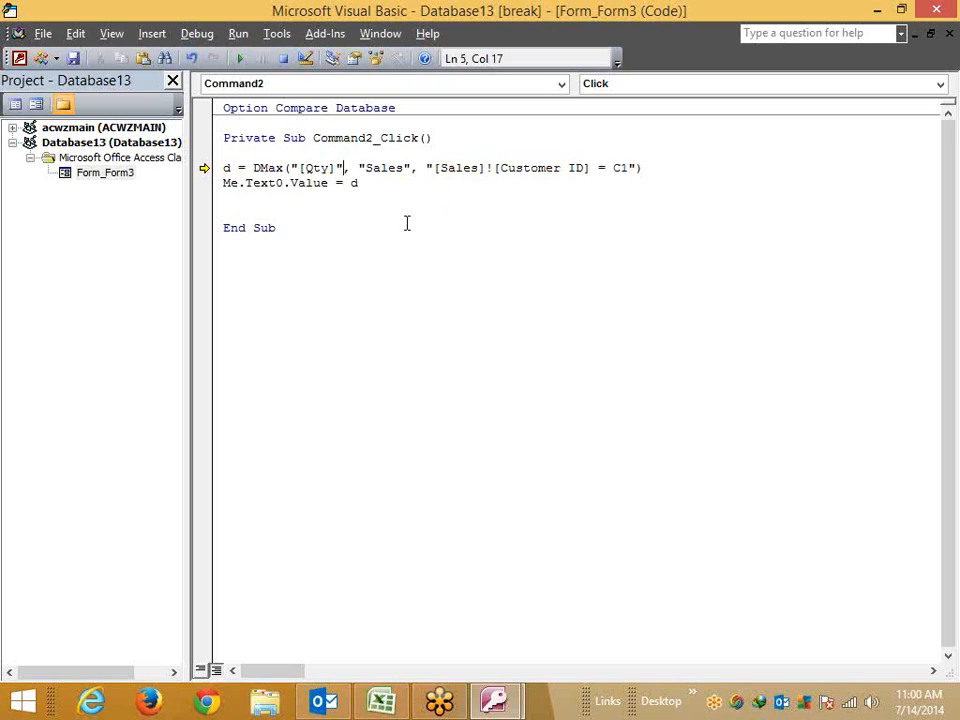
- Remove the [Sales]! table reference from the DMax criteria so it reads "[Customer ID] = C1"
click(439, 168)
key(Left)
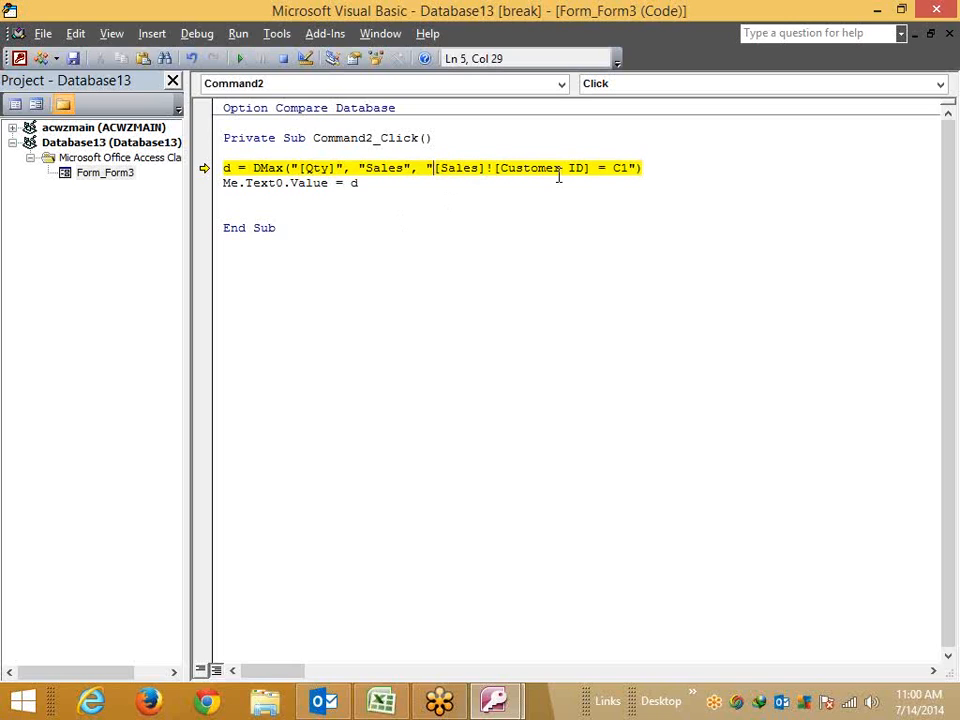
key(Delete)
key(Delete)
key(Delete)
key(Delete)
key(Delete)
key(Delete)
key(Delete)
key(Delete)
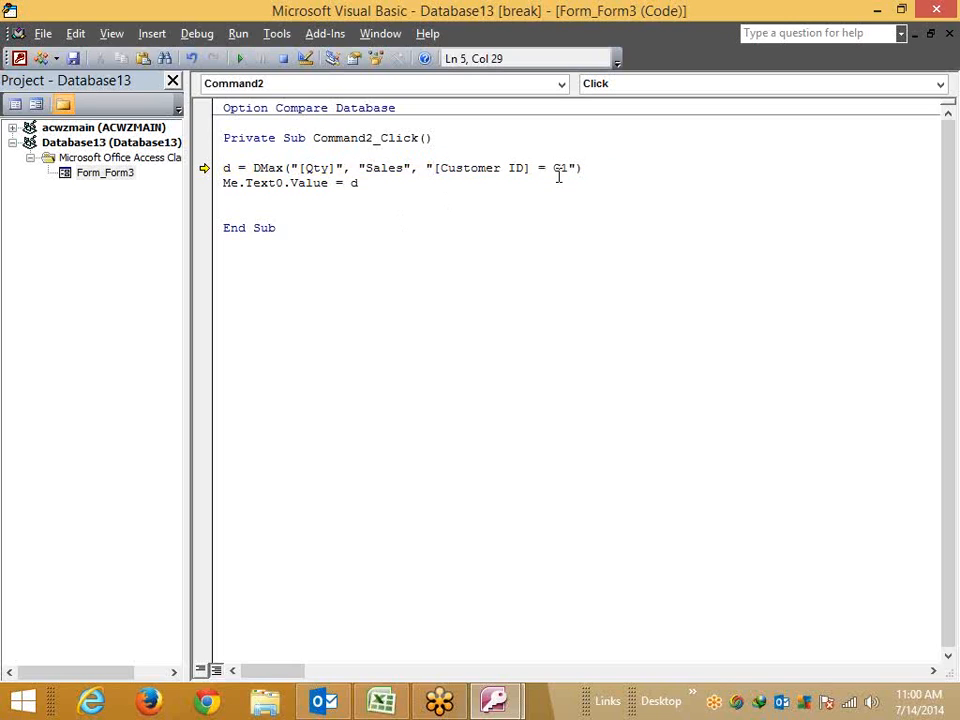
- Continue running the procedure with the shortened arguments and debug it at the failing line
click(518, 212)
click(394, 186)
click(364, 168)
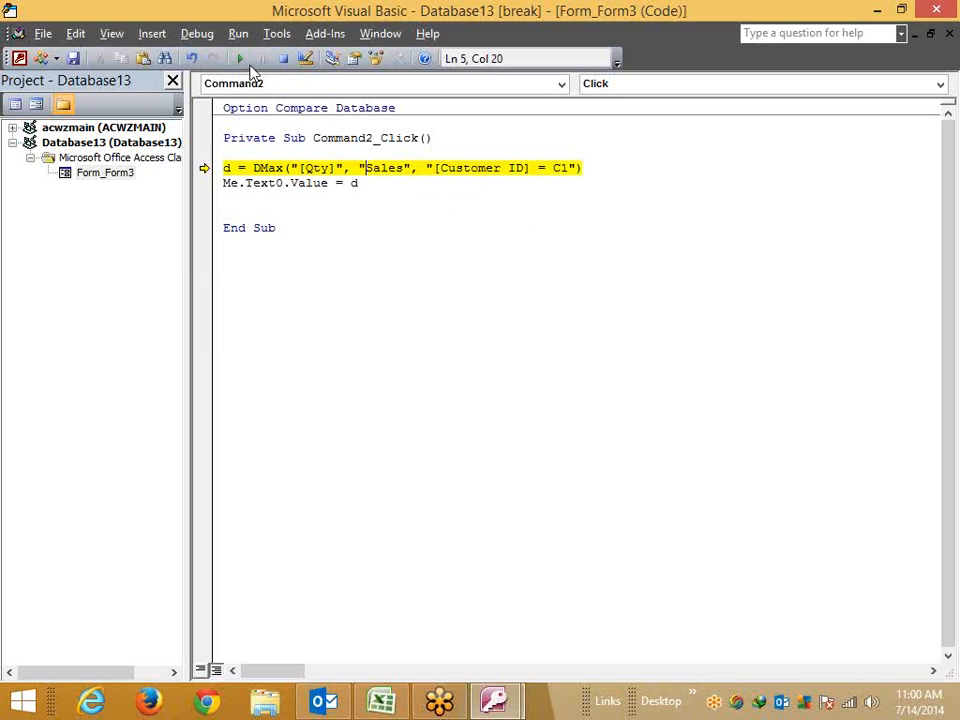
click(241, 58)
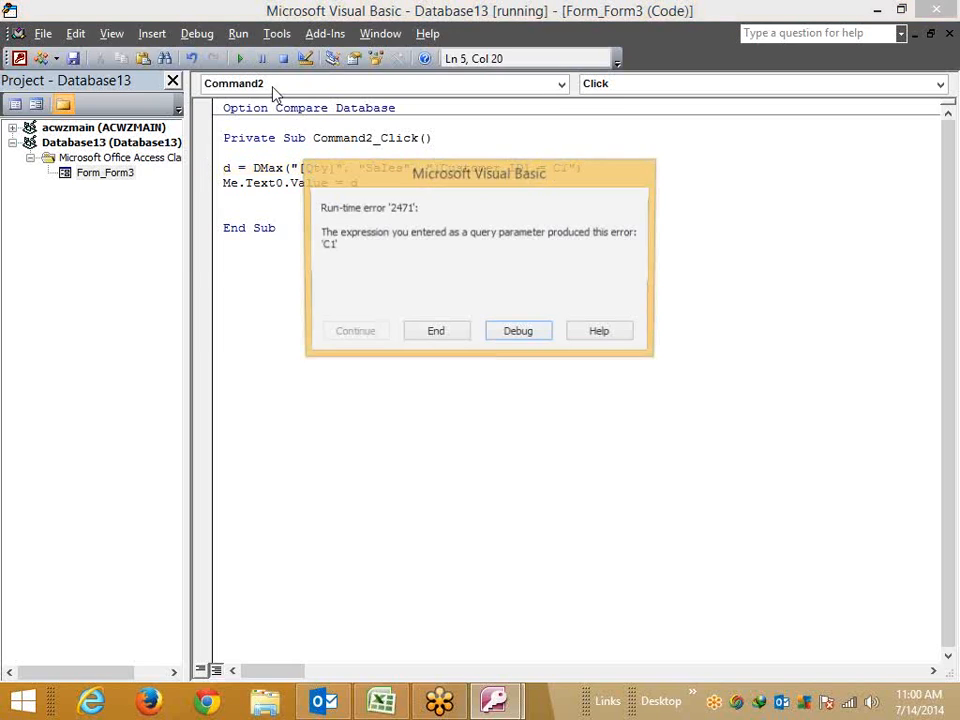
click(532, 338)
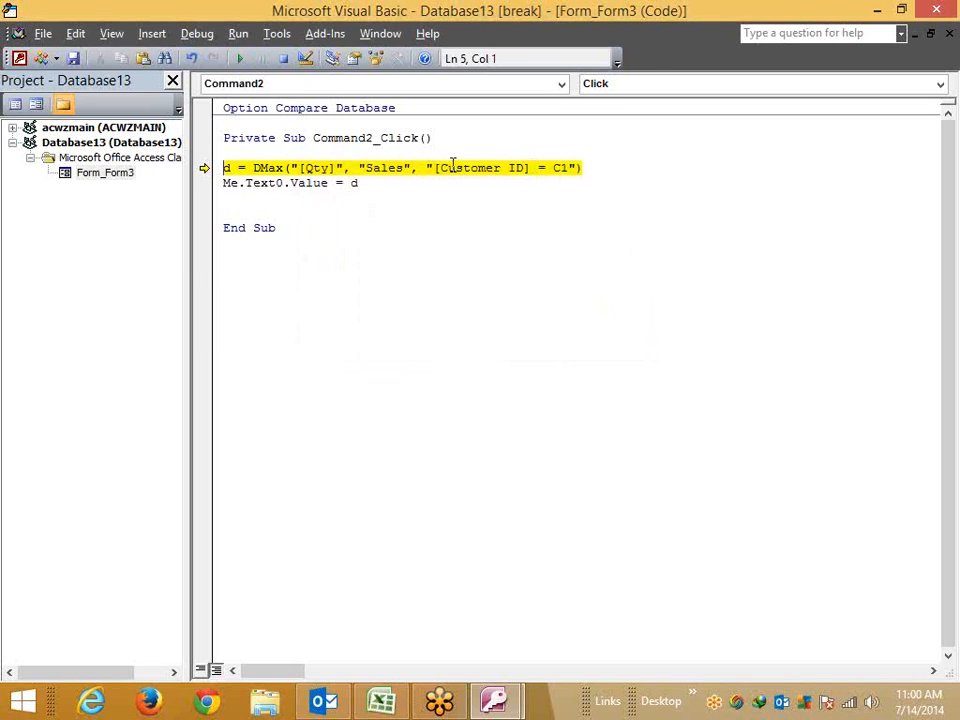
- Try the DMax function's first argument as [Qty] without double quotation marks
click(298, 168)
key(BackSpace)
key(Right)
key(Right)
key(Right)
key(Right)
key(Right)
key(Right)
key(BackSpace)
click(394, 223)
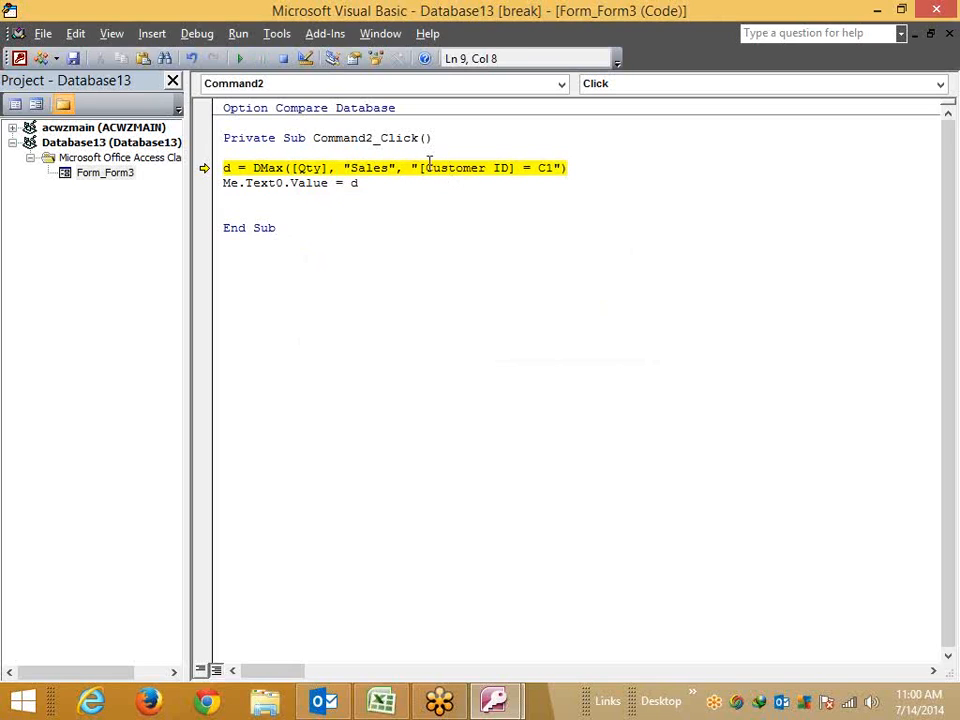
- Continue the procedure with the unquoted [Qty] argument and debug it at the failing line
click(419, 168)
click(452, 210)
click(366, 168)
click(241, 59)
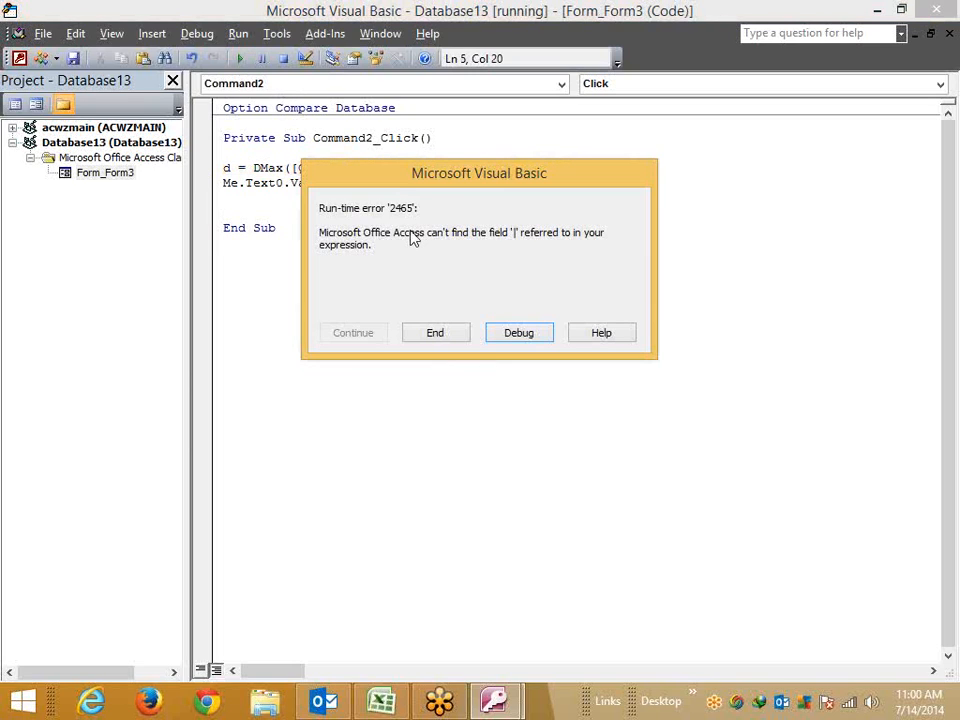
click(510, 336)
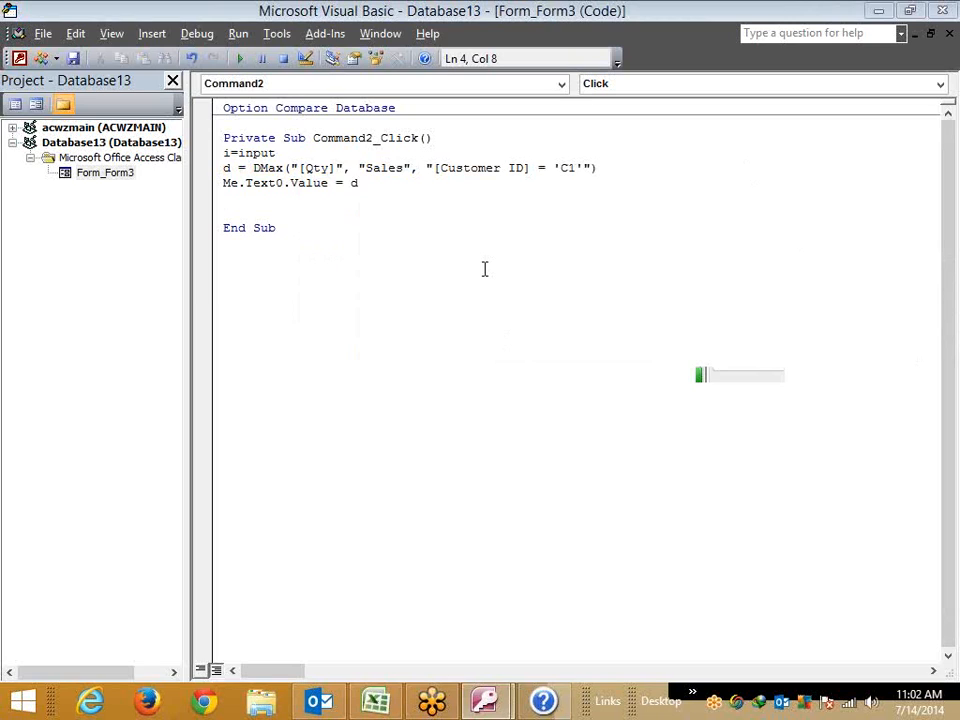
- Complete the line above DMax as i = InputBox("Enter C Code")
text(bo)
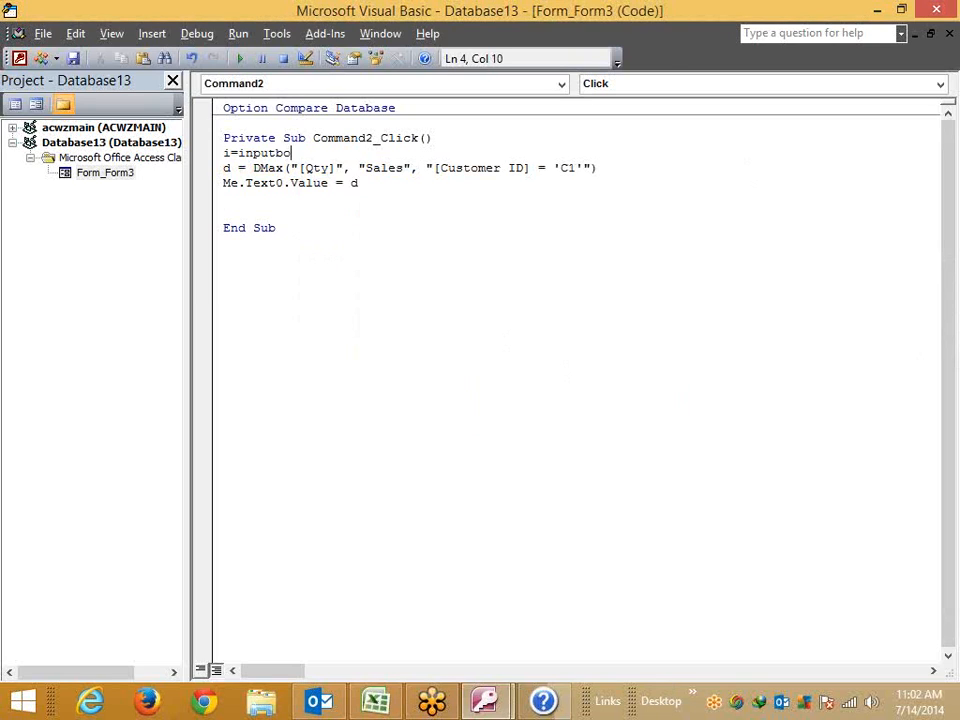
text(x(")
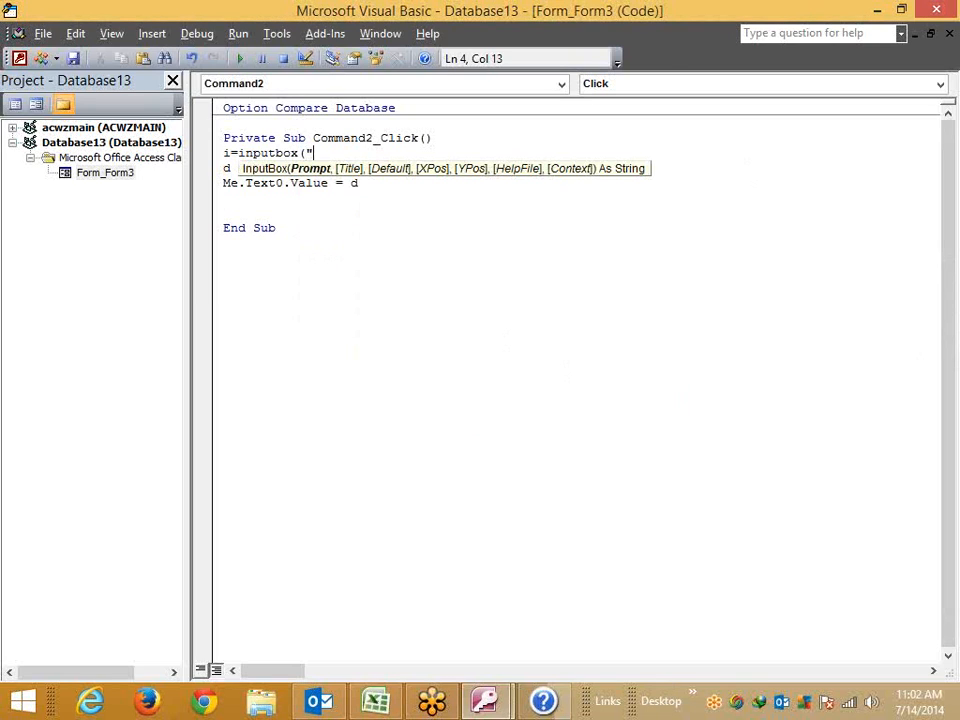
text(Enter C Code")
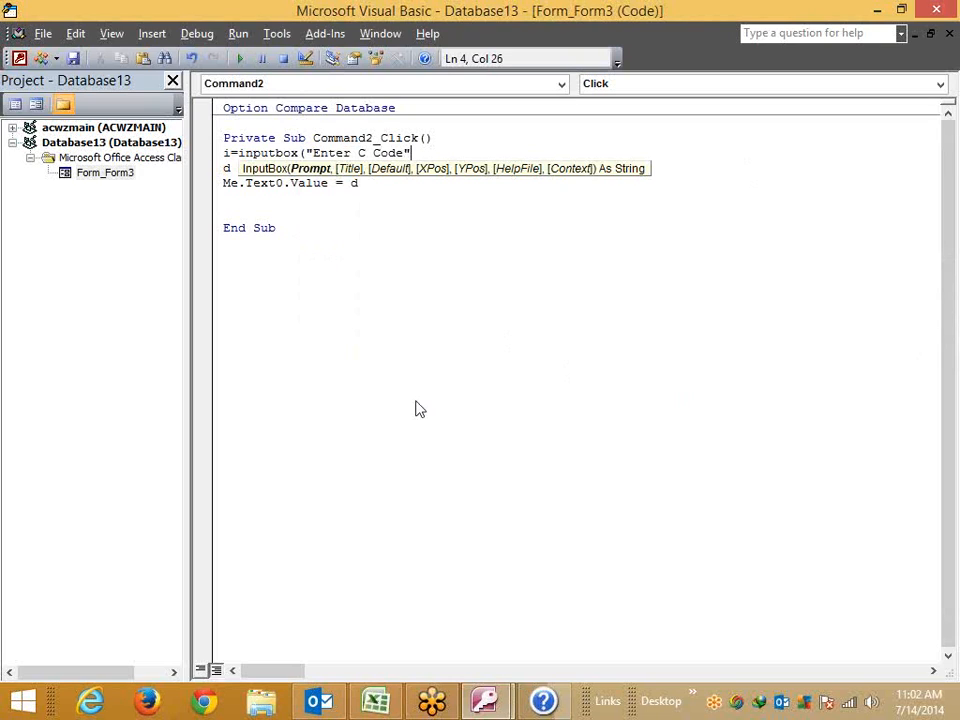
click(422, 388)
key(Return)
text())
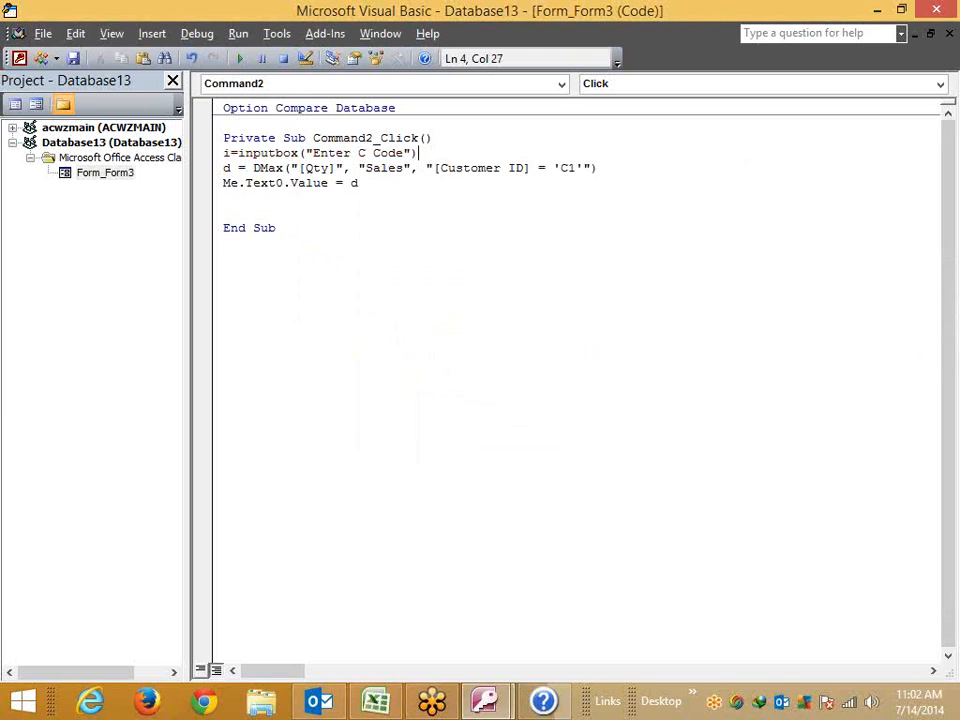
click(454, 229)
- Replace the fixed C1 in the DMax criteria with the variable i, giving "[Customer ID] = '" & i & "'"
click(562, 168)
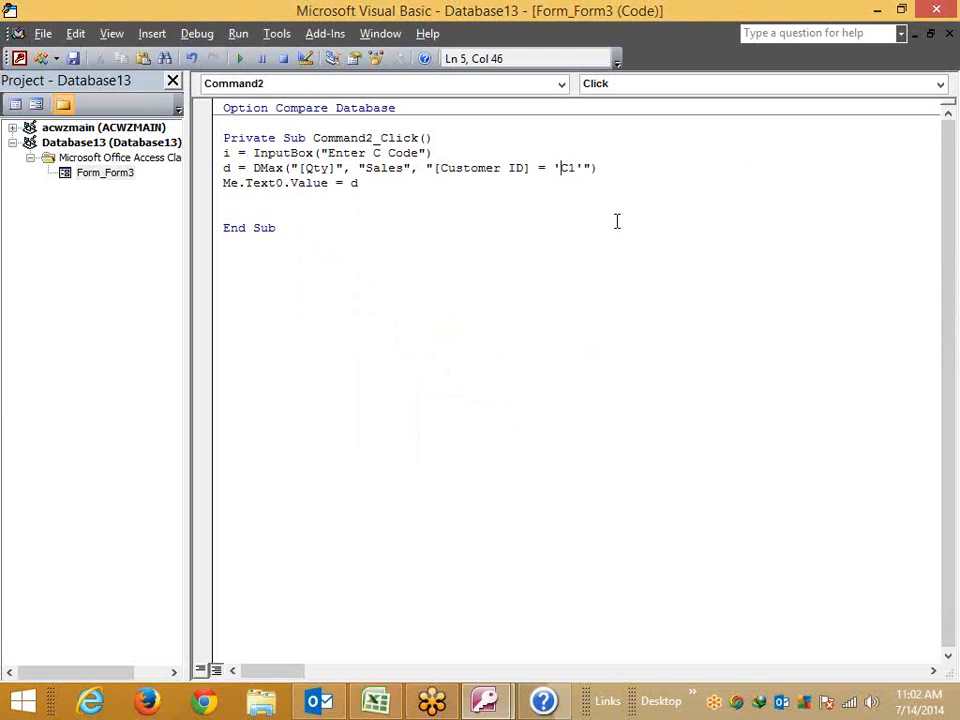
text(" &)
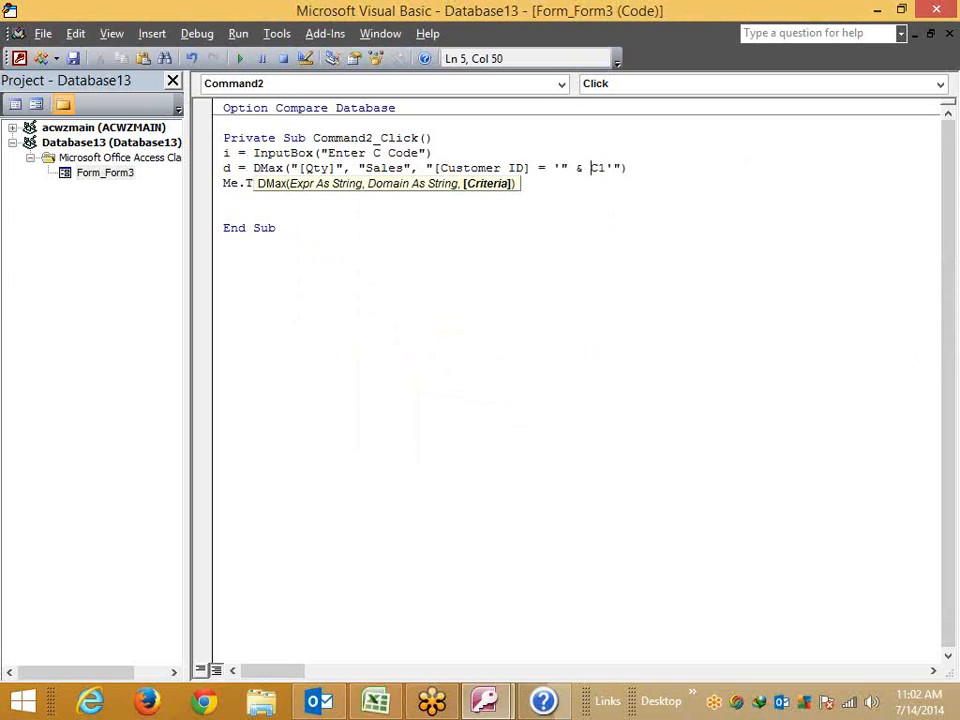
key(Delete)
key(Delete)
text(i &")
click(599, 247)
click(362, 183)
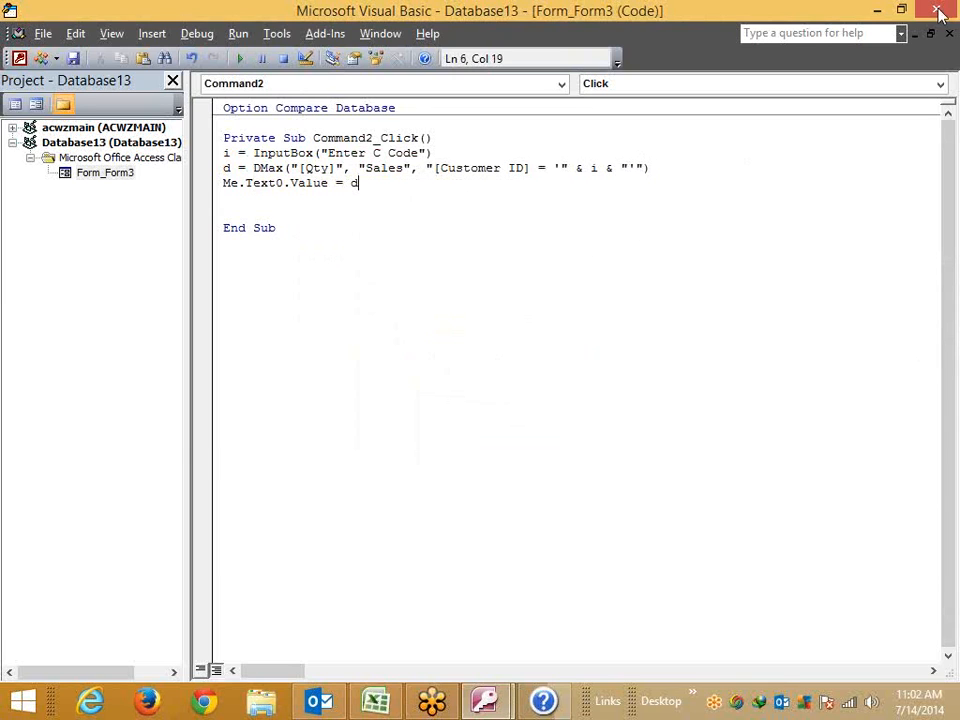
- Leave the Visual Basic editor and close Form3, saving its design changes
key(alt+F11)
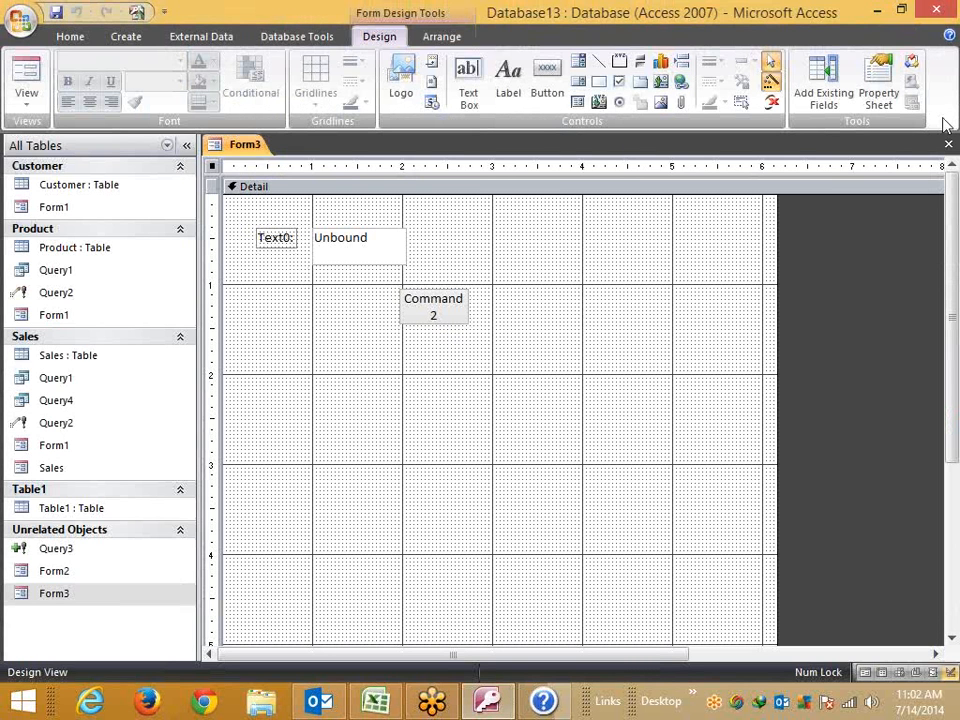
click(948, 144)
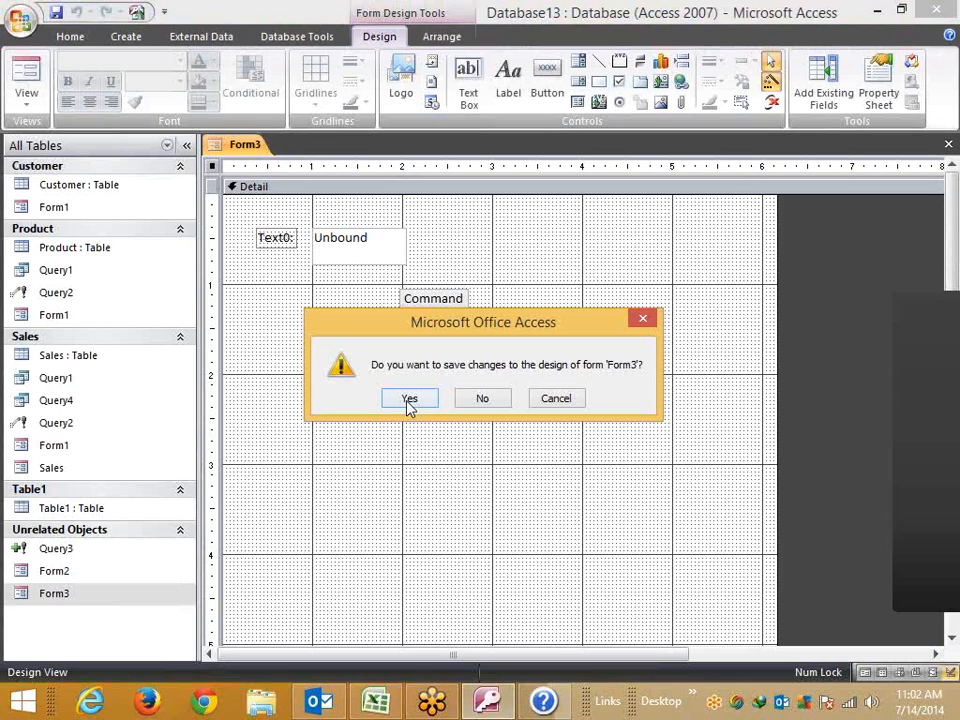
click(409, 399)
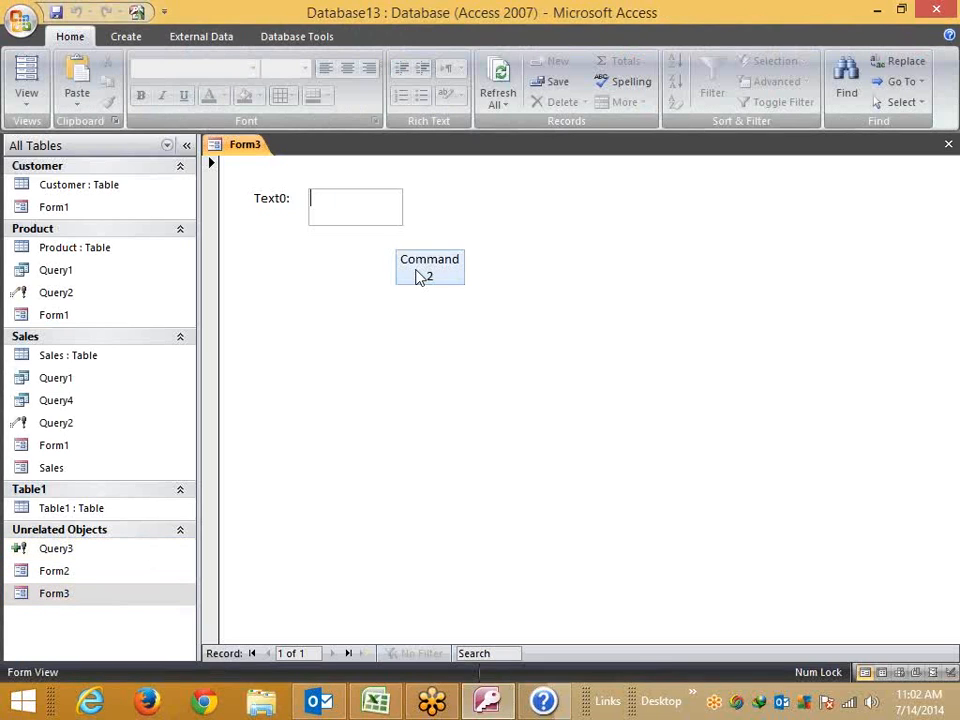
- Run Form3's command button in form view and submit C2 as the C code
click(418, 274)
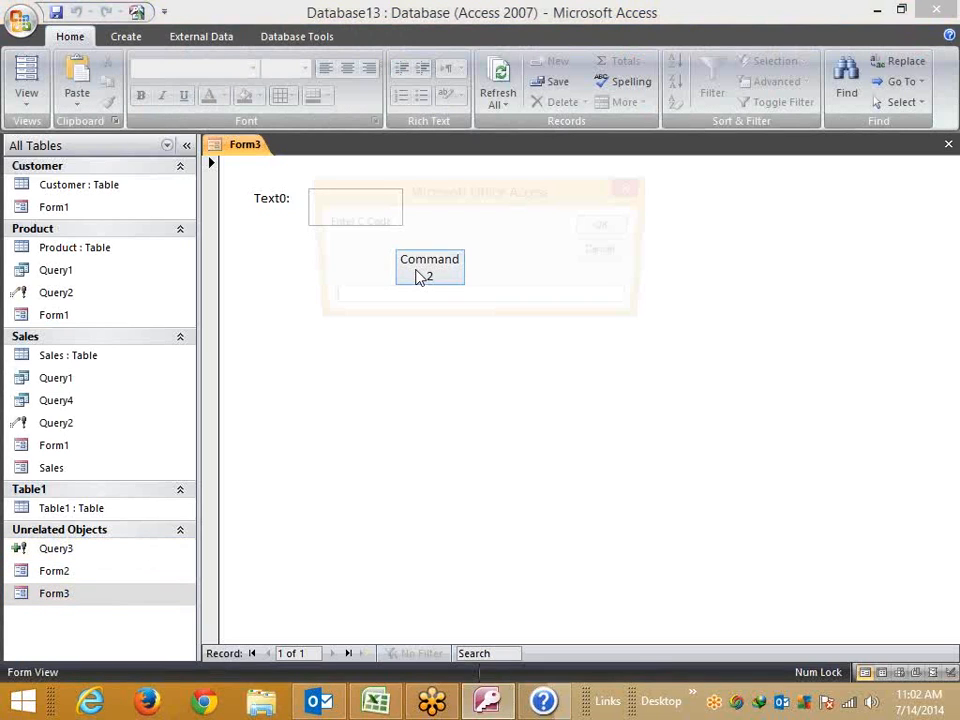
drag(384, 202, 404, 258)
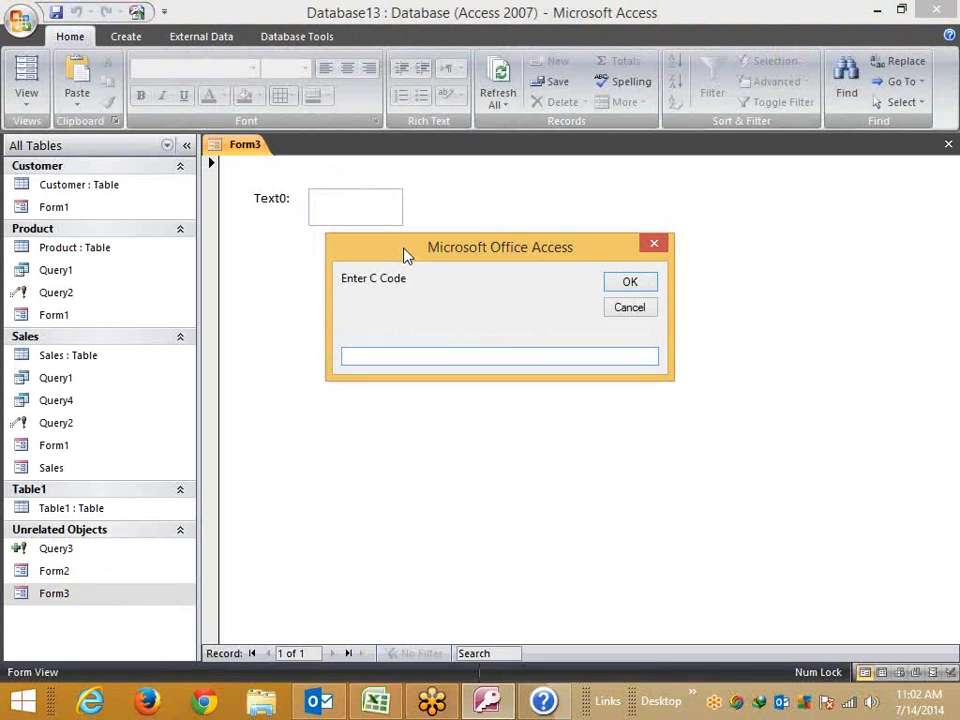
text(C2)
click(631, 283)
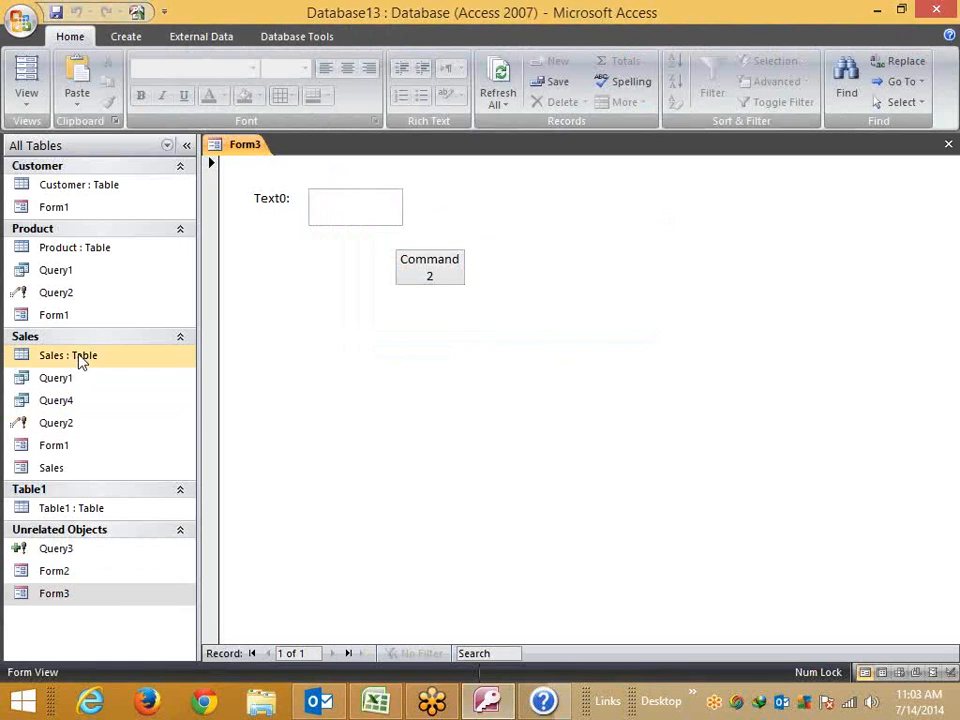
- Open the Sales table to check its customer IDs, then return to Form3 and run its command button with C code C5
double_click(80, 358)
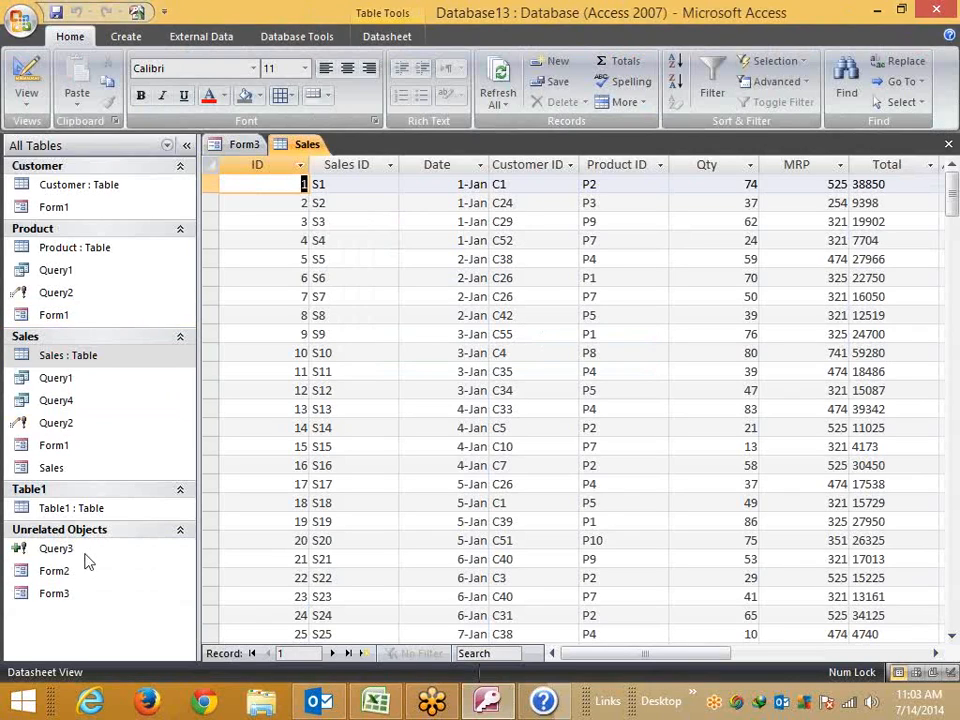
click(60, 572)
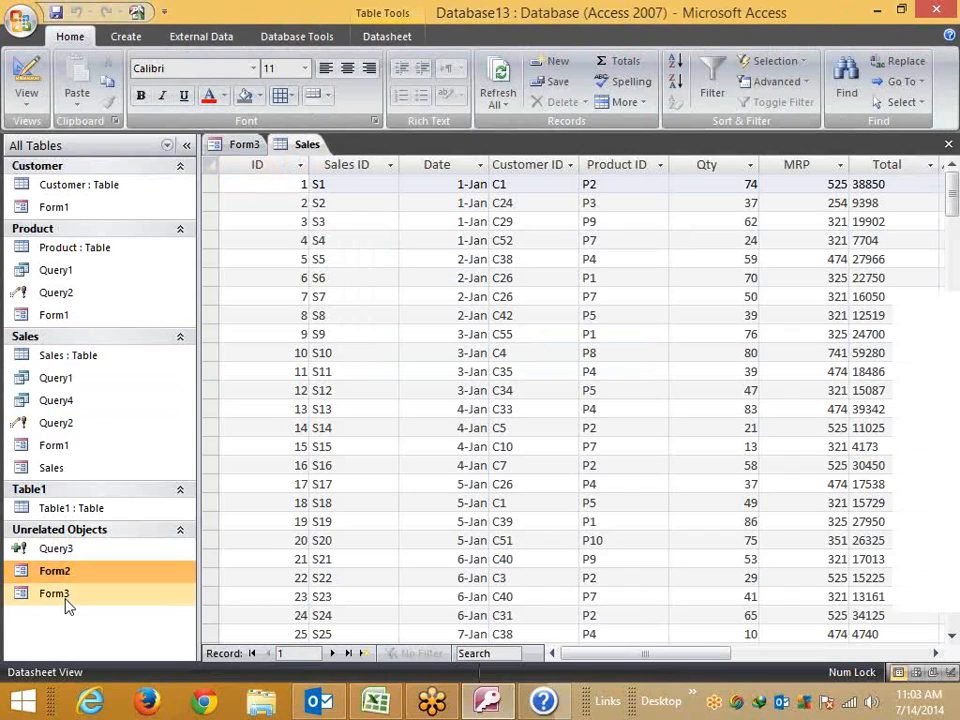
double_click(62, 594)
click(431, 260)
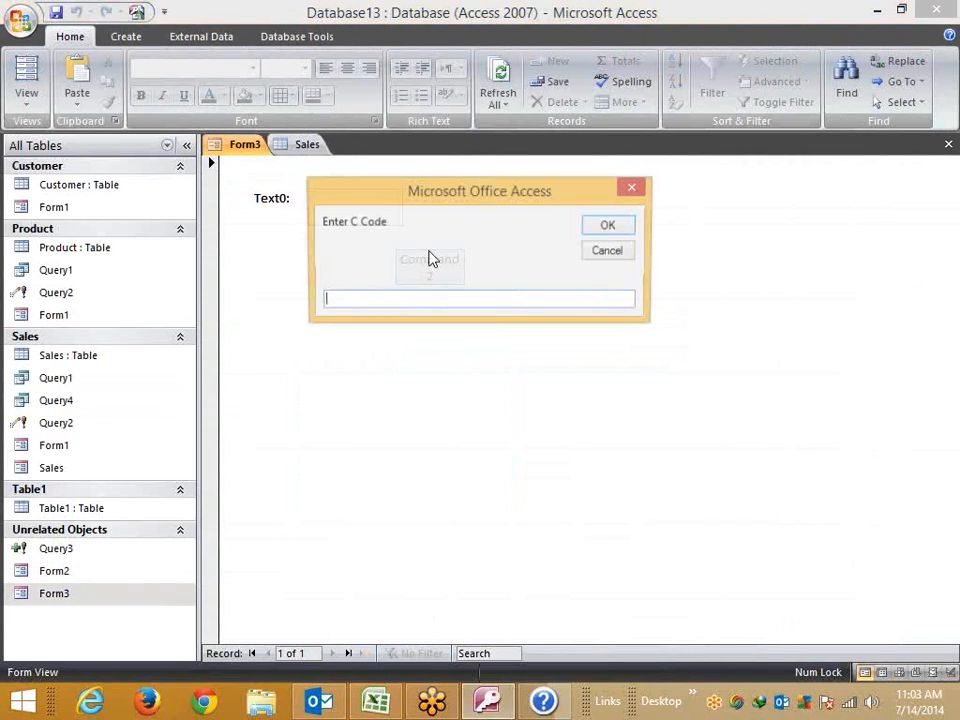
text(C5)
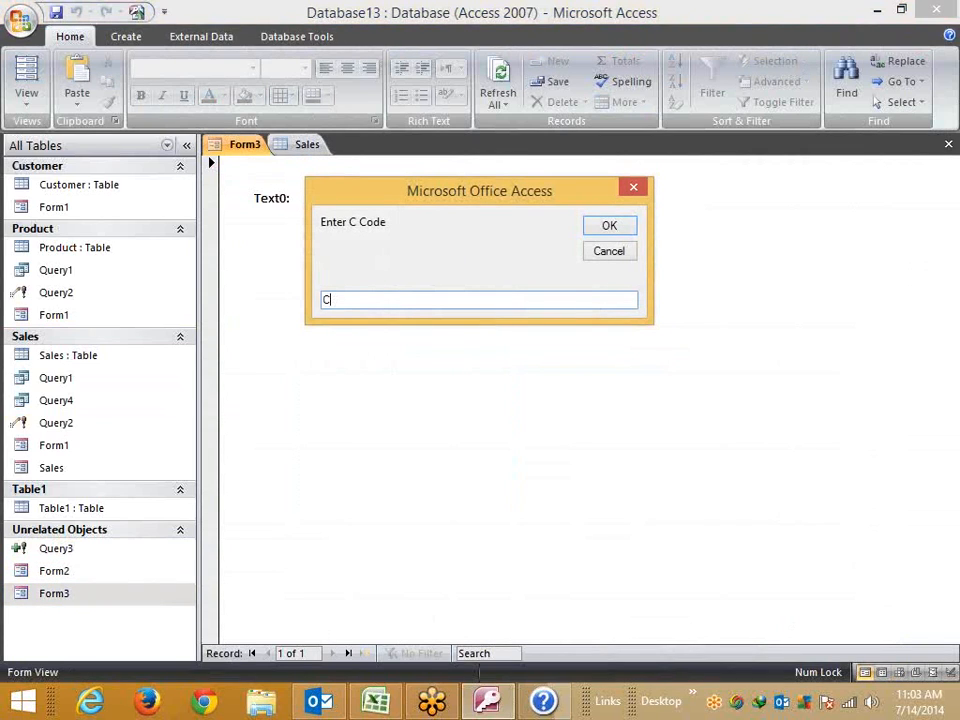
click(628, 225)
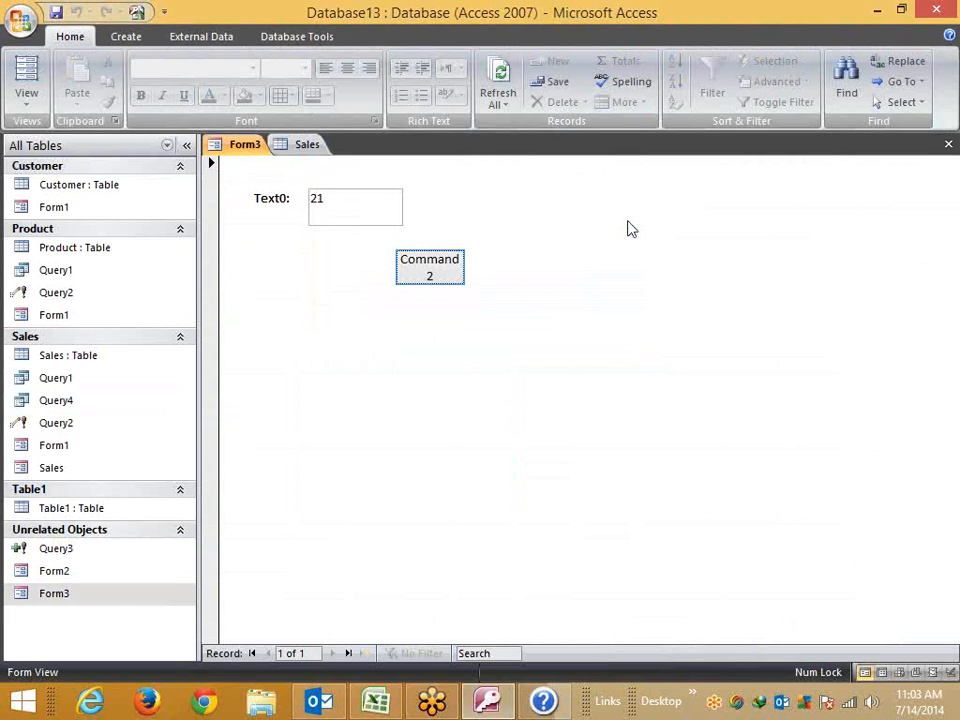
- Filter the Sales table to show only customer ID C5 and check its Qty against Form3's result
key(alt+Tab)
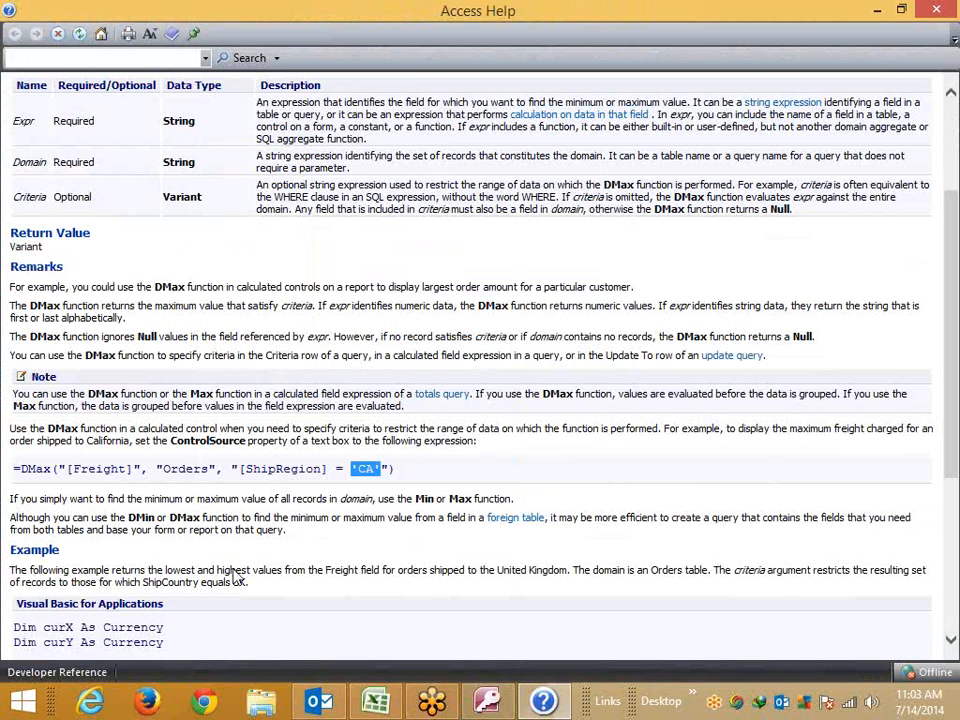
key(alt+Tab)
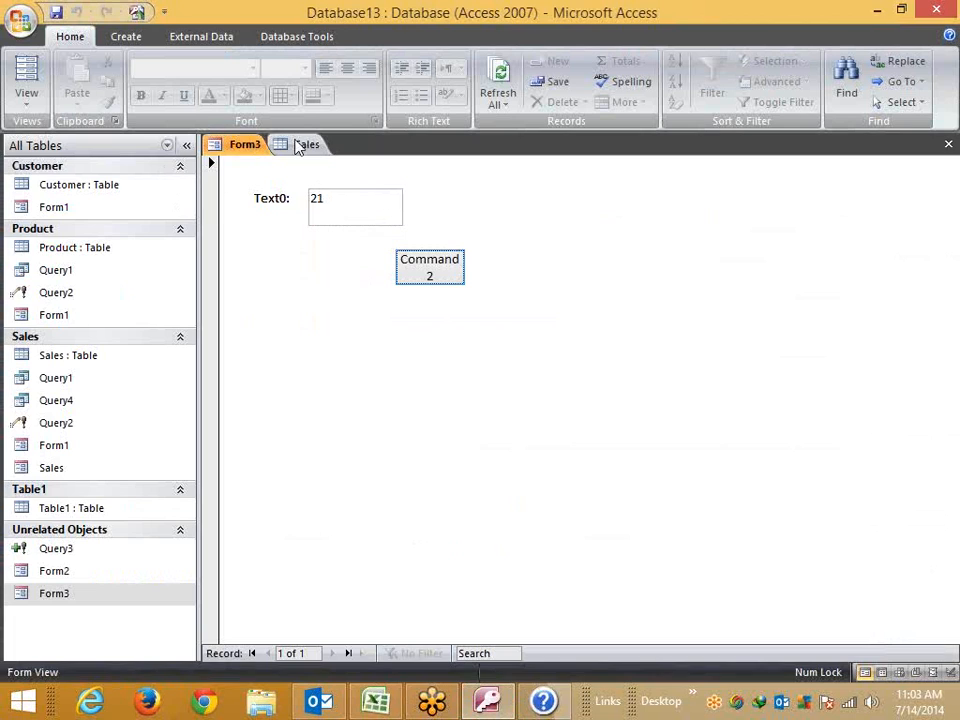
click(307, 144)
click(525, 240)
click(527, 164)
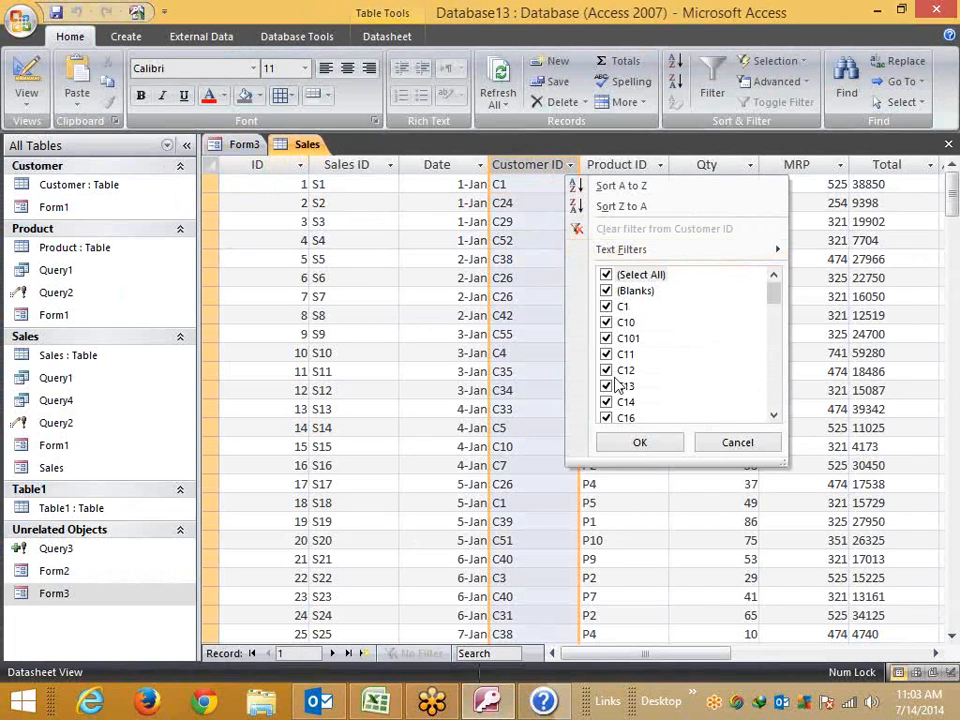
click(607, 275)
scroll(613, 400, down, 3)
scroll(613, 402, down, 5)
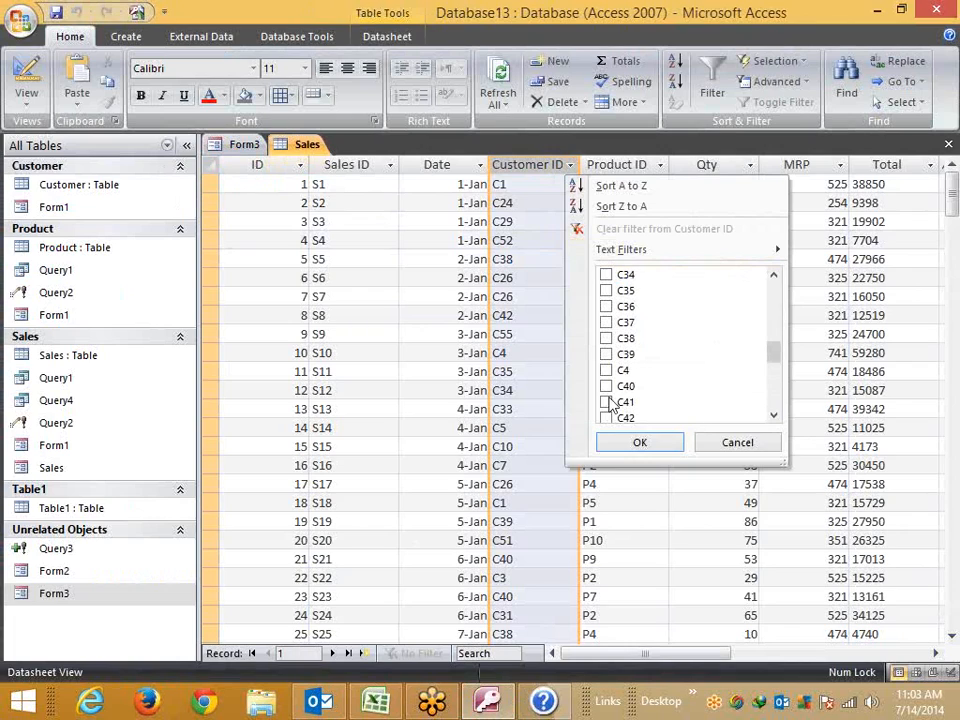
scroll(611, 402, down, 4)
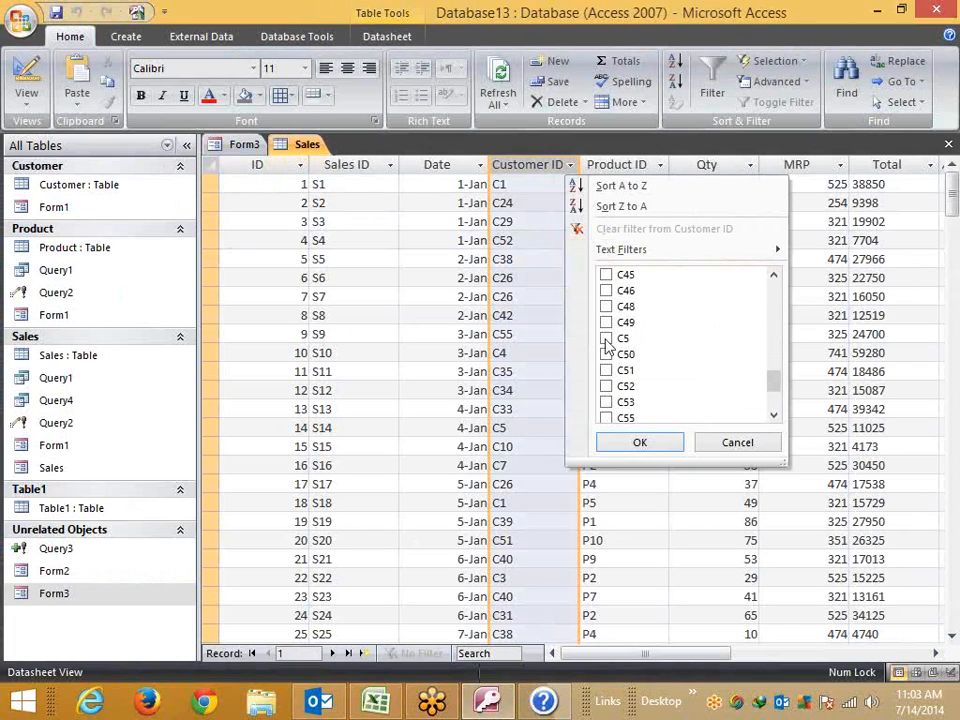
click(606, 339)
click(640, 443)
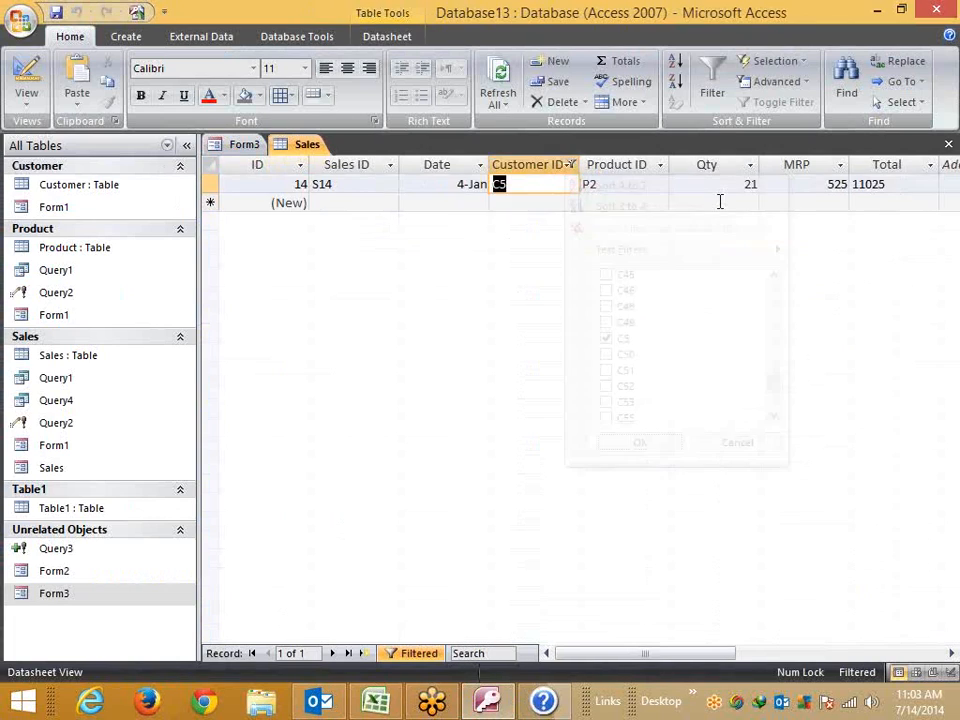
click(720, 201)
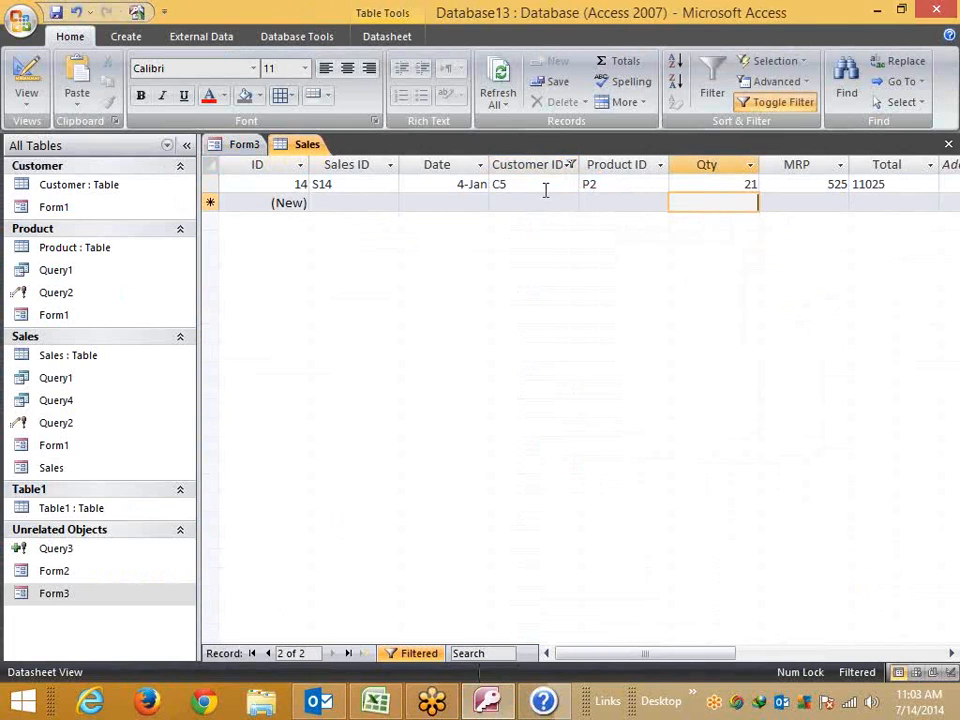
- Restore all customer IDs in the Sales table's filter and close the table without saving its design changes
click(570, 164)
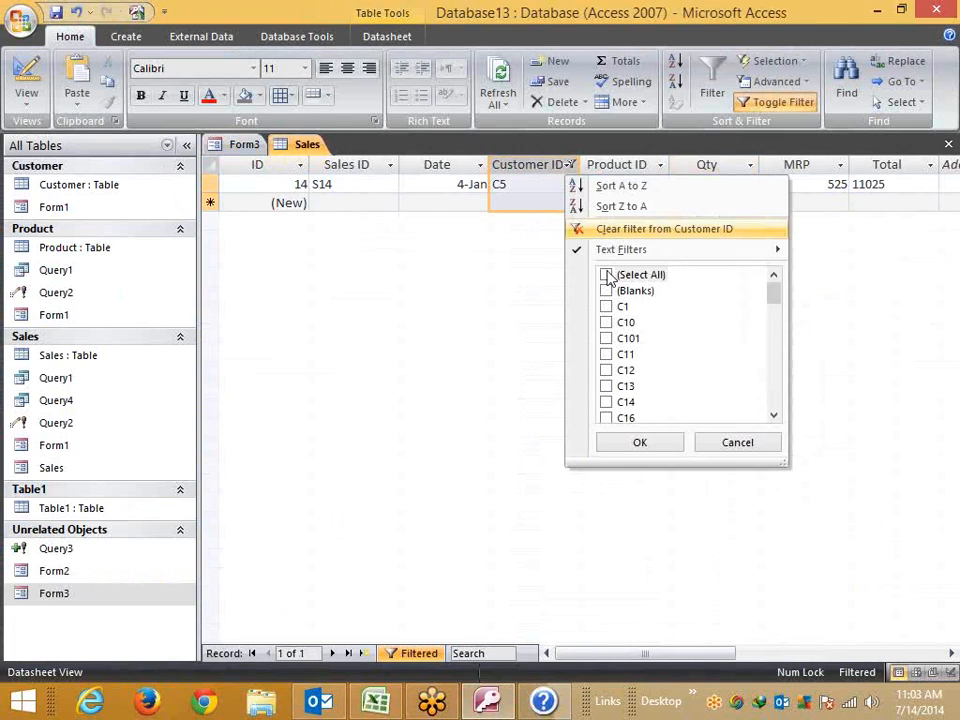
click(607, 274)
click(651, 467)
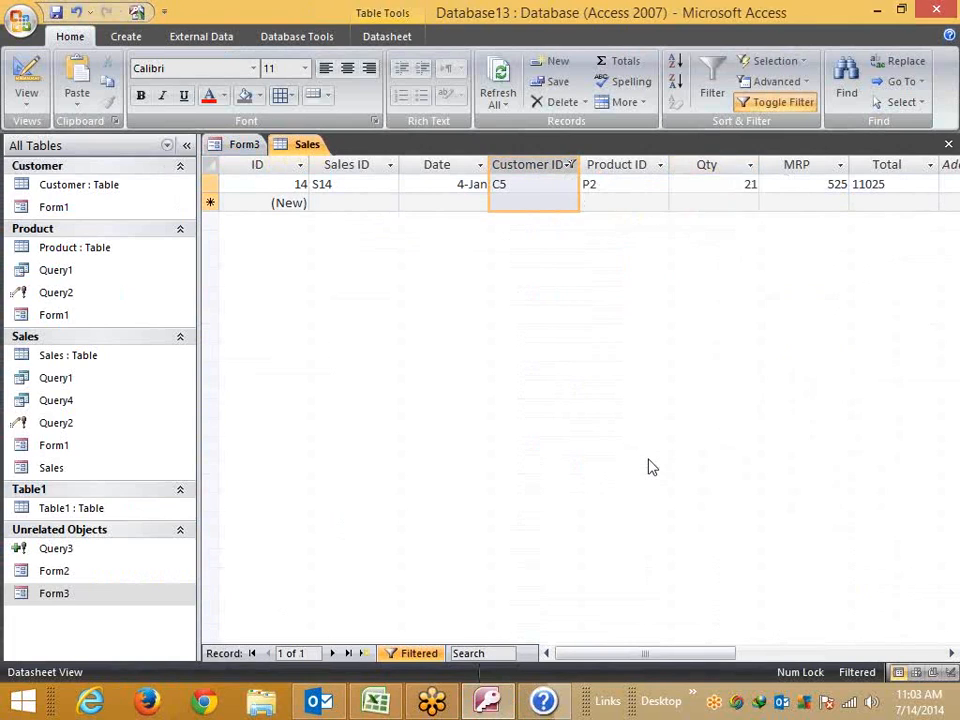
click(570, 164)
click(607, 274)
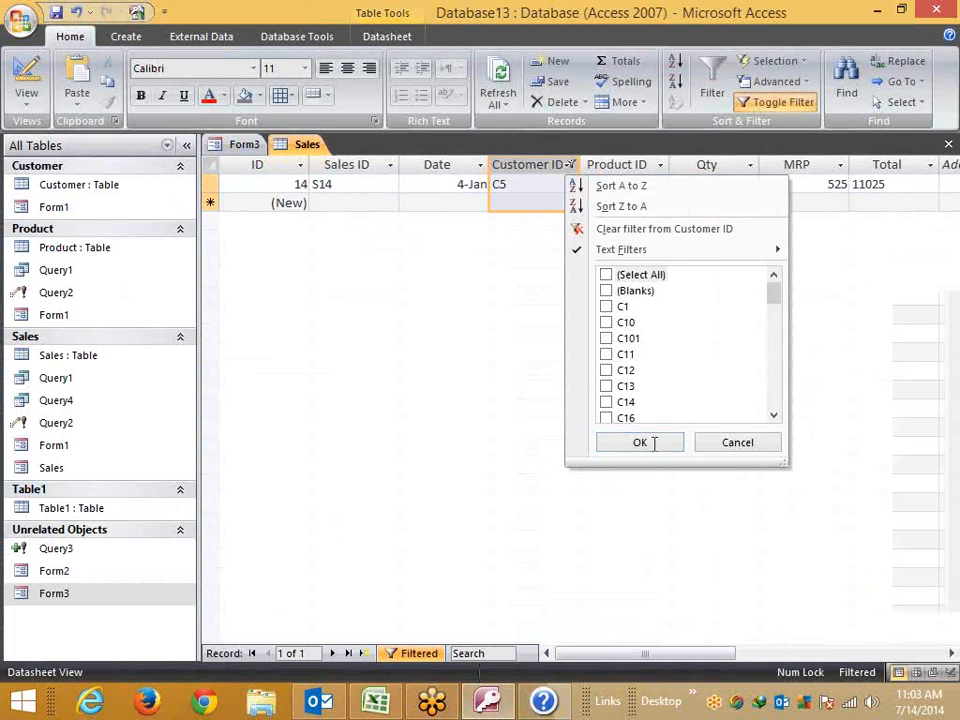
click(640, 442)
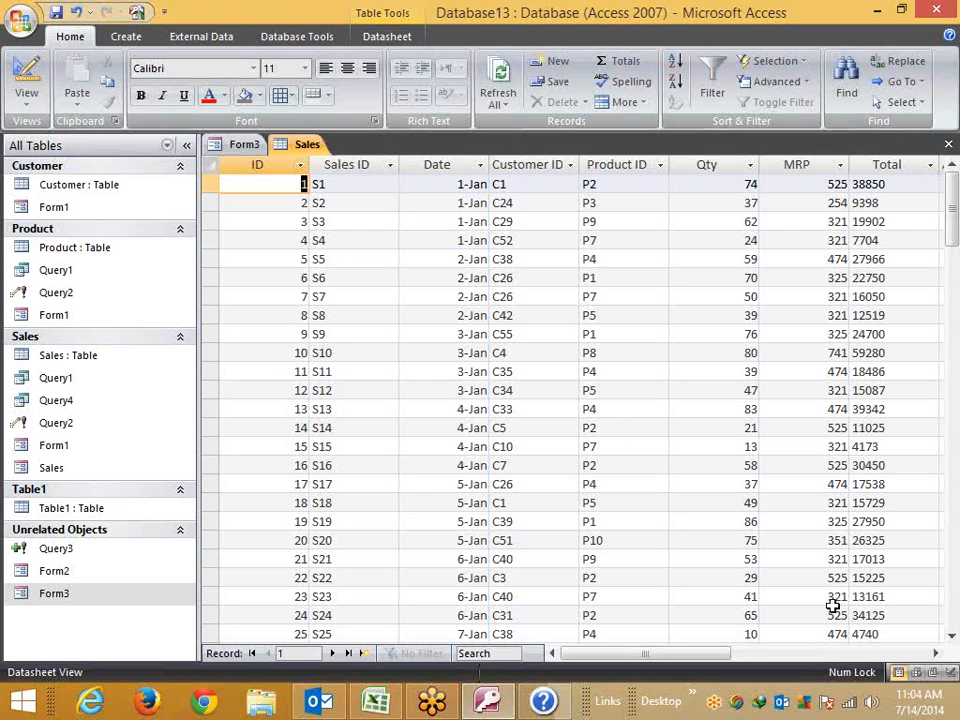
click(949, 144)
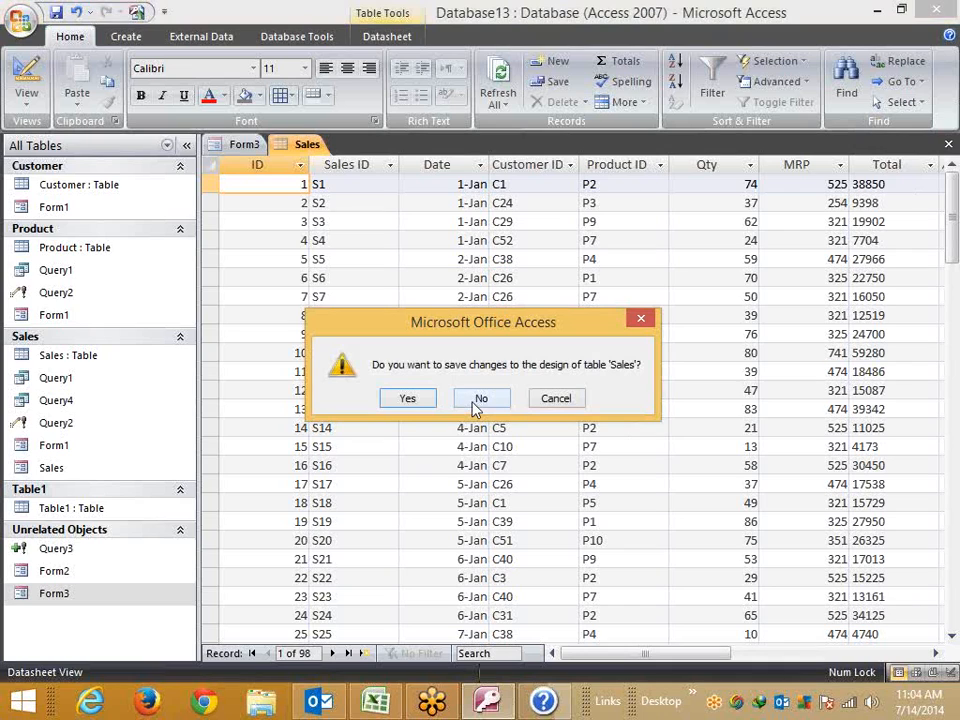
click(478, 401)
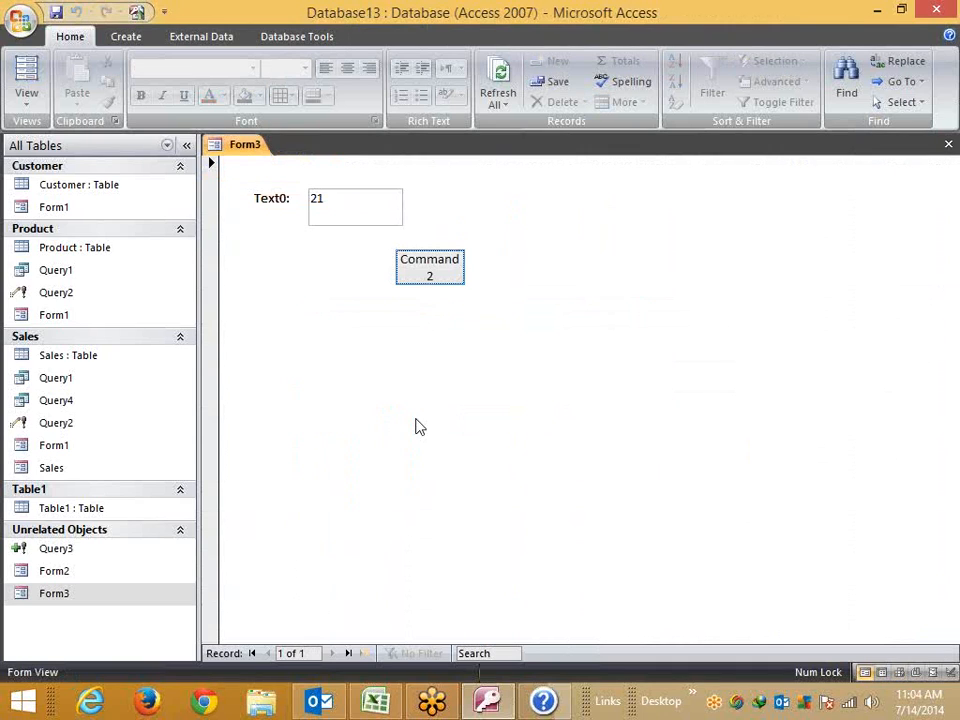